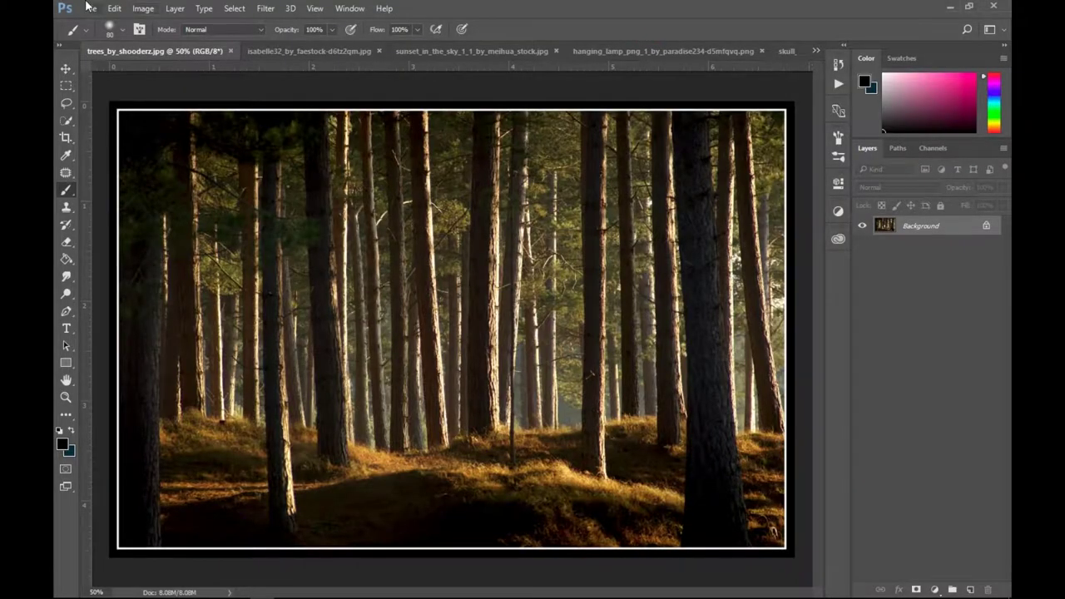
# Create Untitled-1 from the 1440x900 preset with resolution set to 72 ppi.
pyautogui.click(87, 7)
pyautogui.click(210, 75)
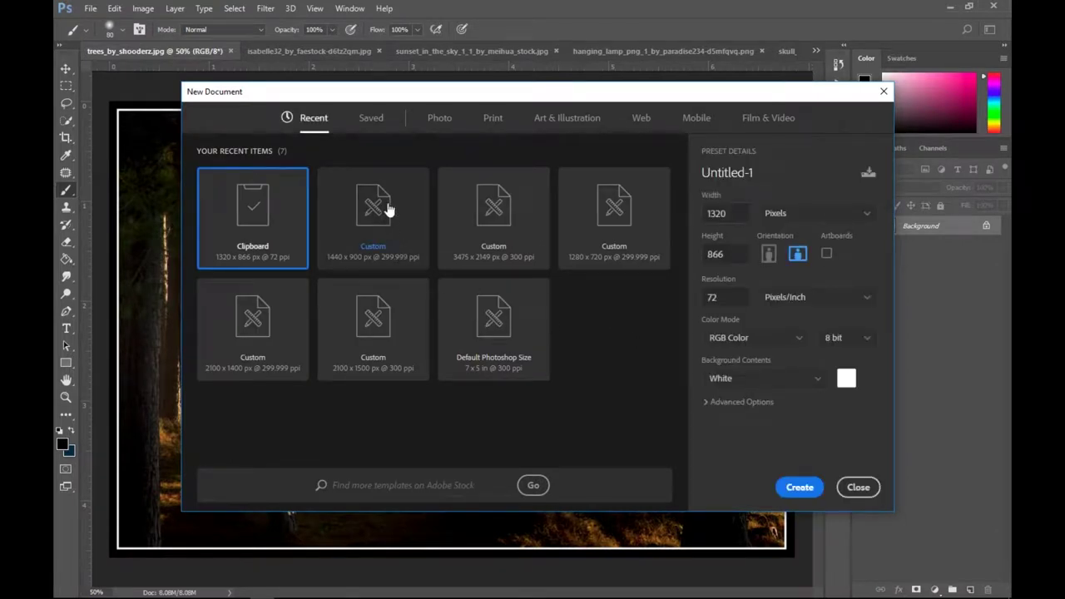
pyautogui.click(388, 205)
pyautogui.moveTo(739, 296); pyautogui.dragTo(661, 290)
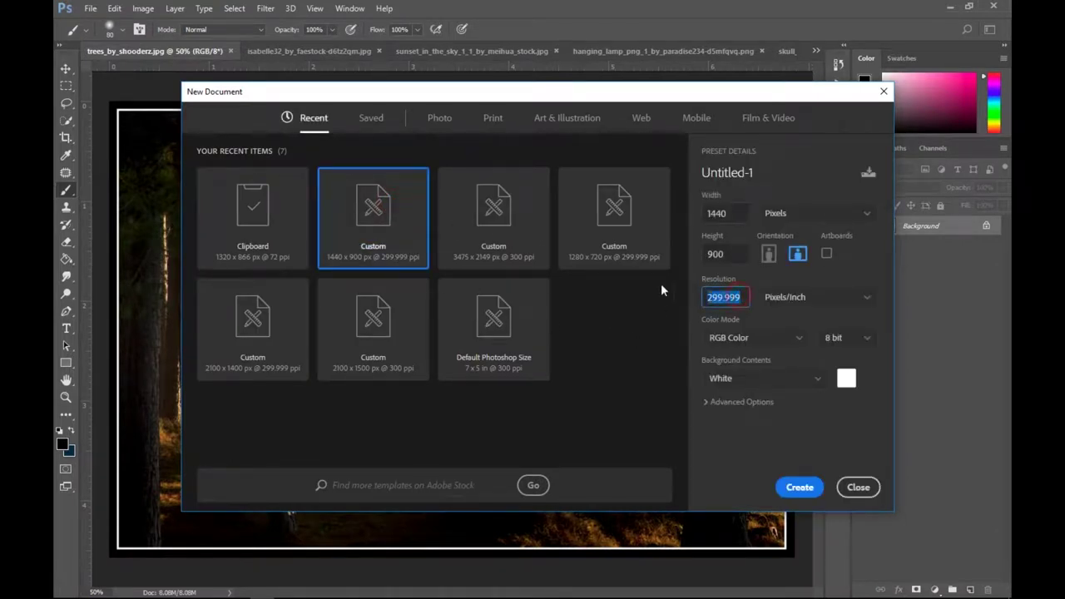
pyautogui.write('72')
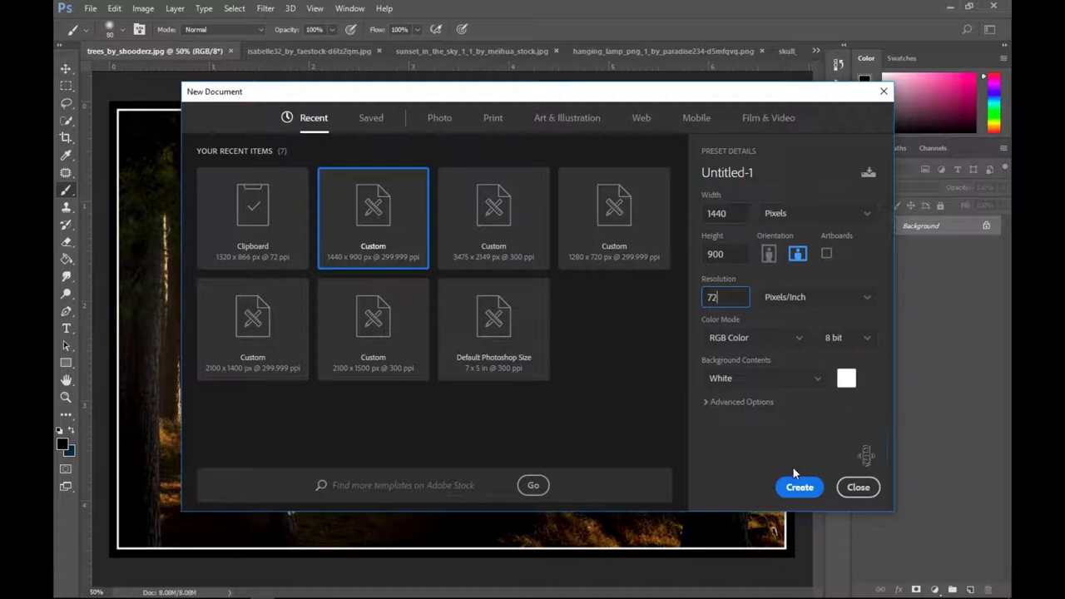
pyautogui.click(800, 489)
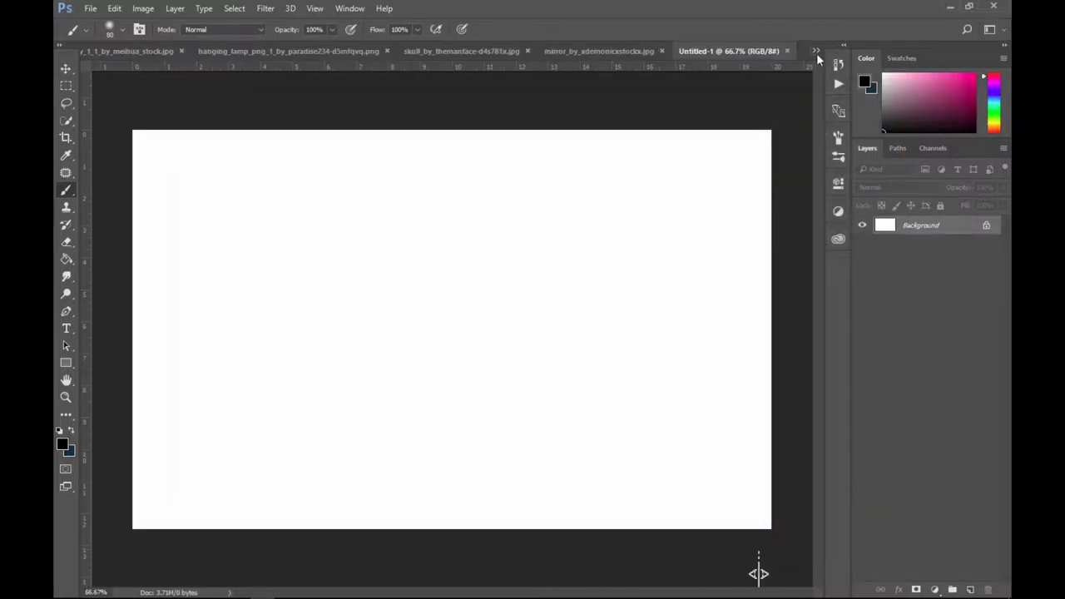
pyautogui.click(816, 51)
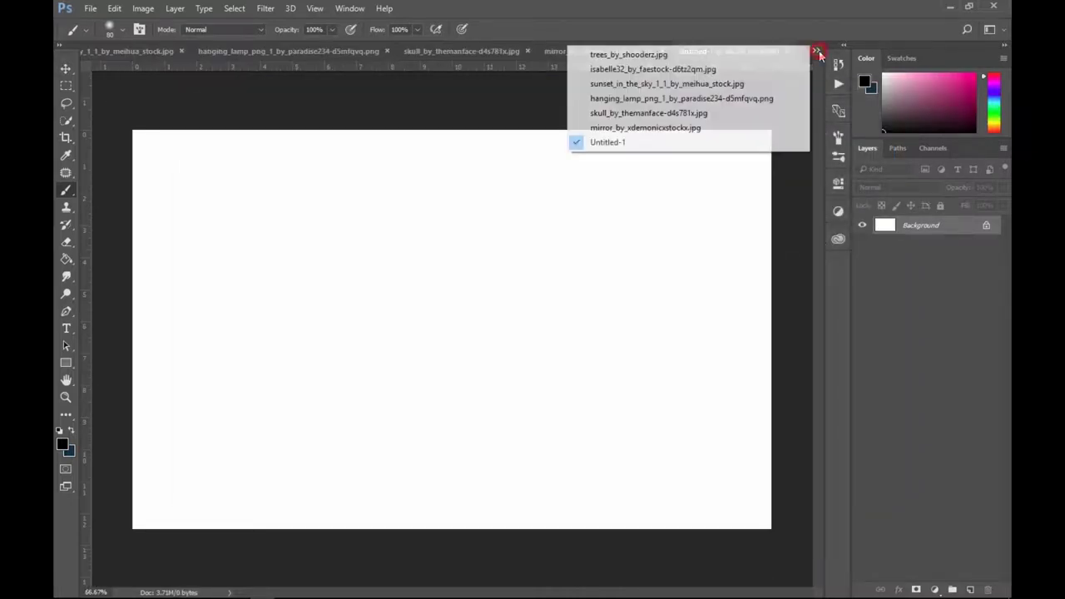
# Select all of trees_by_shooderz.jpg and paste it into Untitled-1 as a new layer.
pyautogui.click(779, 59)
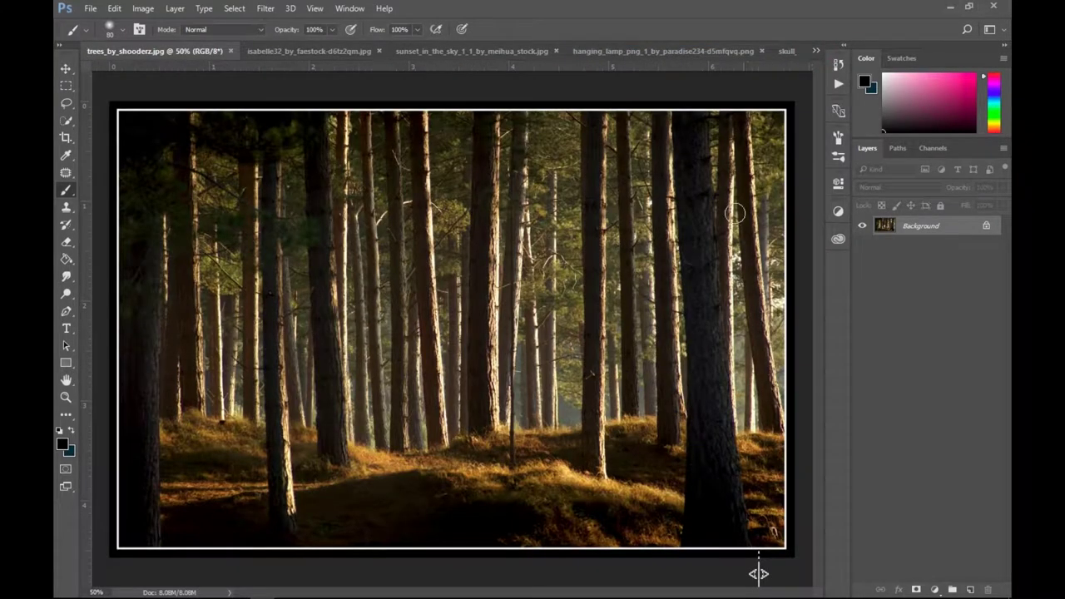
pyautogui.click(67, 71)
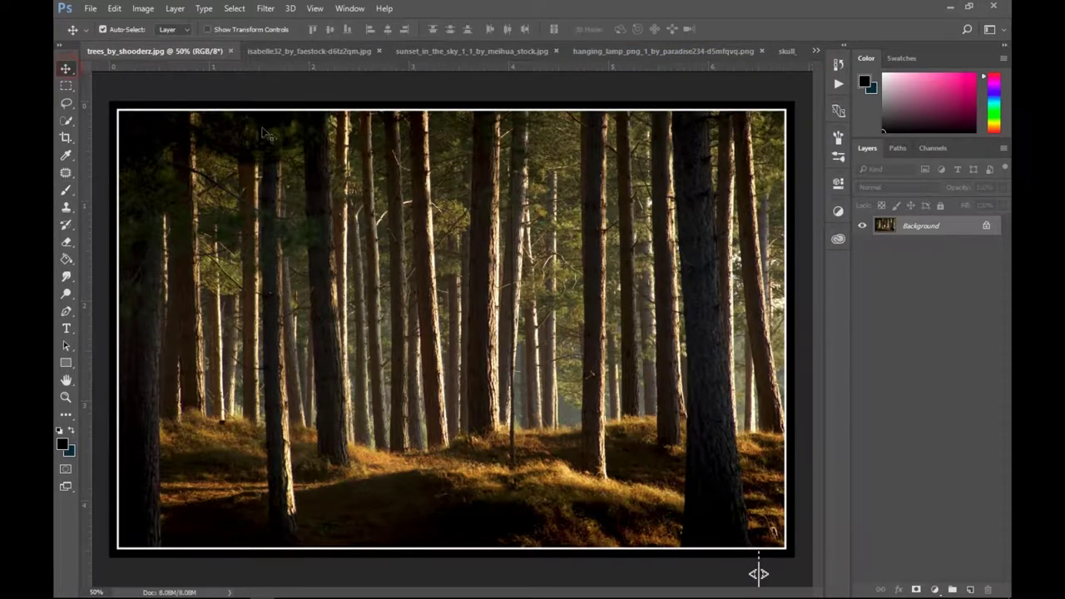
pyautogui.hotkey('ctrl', 'a')
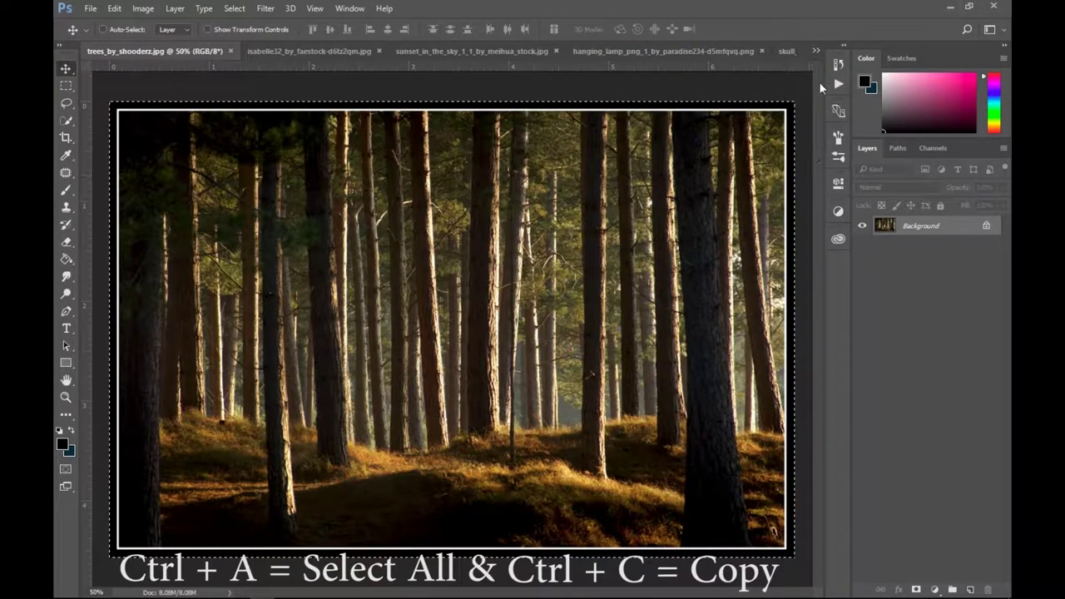
pyautogui.click(815, 51)
pyautogui.click(681, 143)
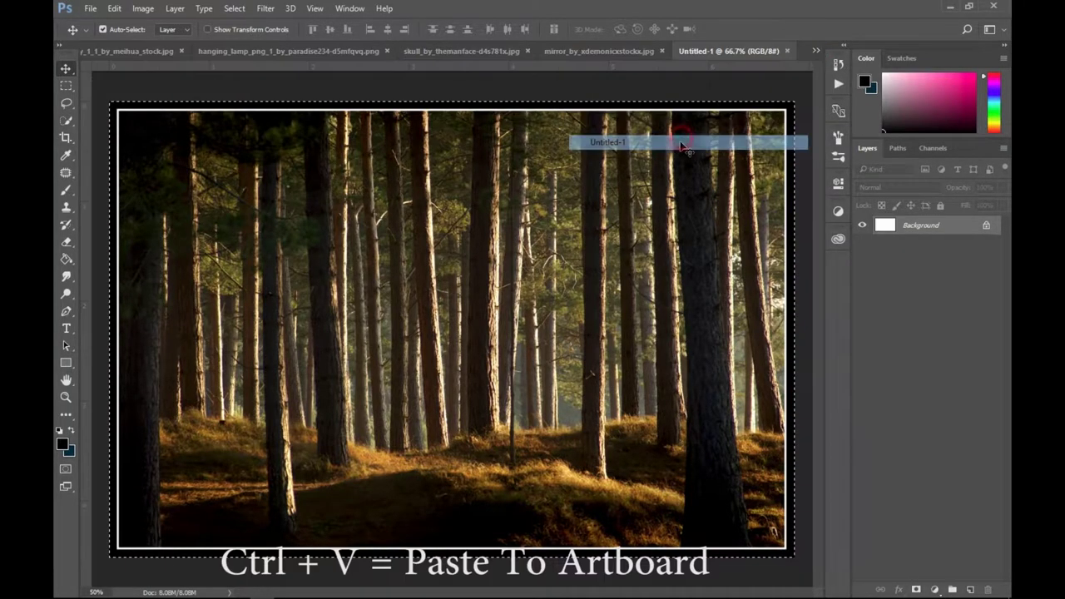
pyautogui.hotkey('ctrl', 'v')
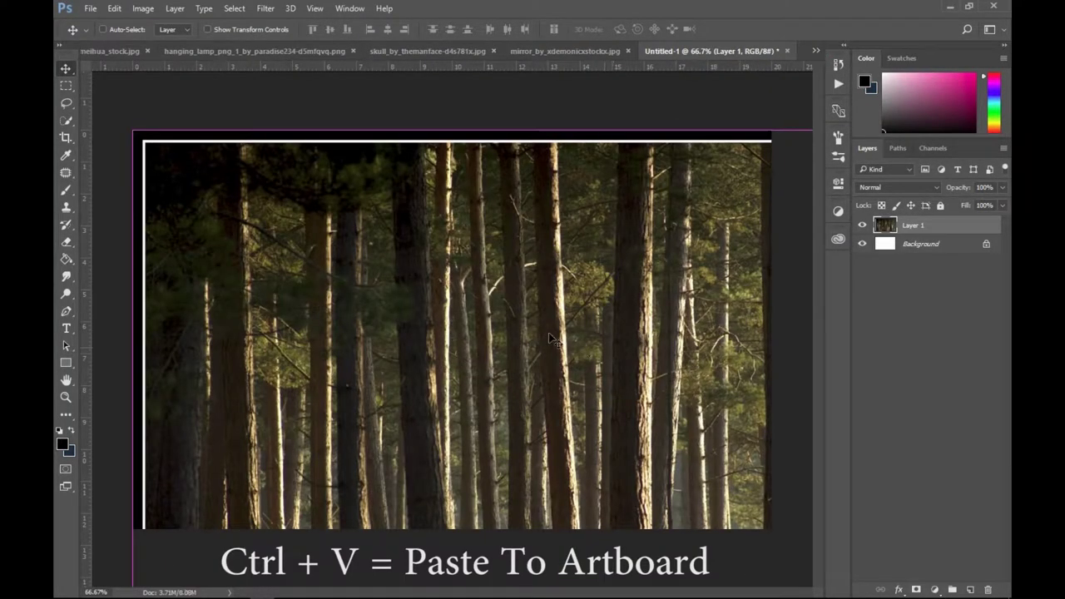
# Free-transform the pasted forest layer so it covers the whole 1440 × 900 canvas.
pyautogui.hotkey('ctrl', 't')
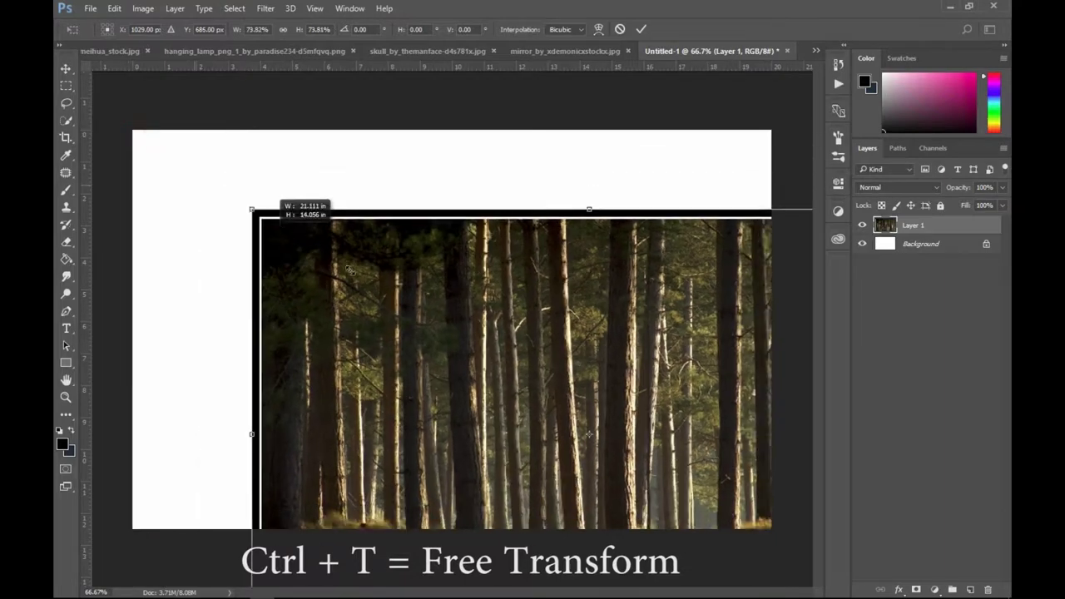
pyautogui.moveTo(131, 131); pyautogui.dragTo(357, 280)
pyautogui.moveTo(570, 342); pyautogui.dragTo(394, 244)
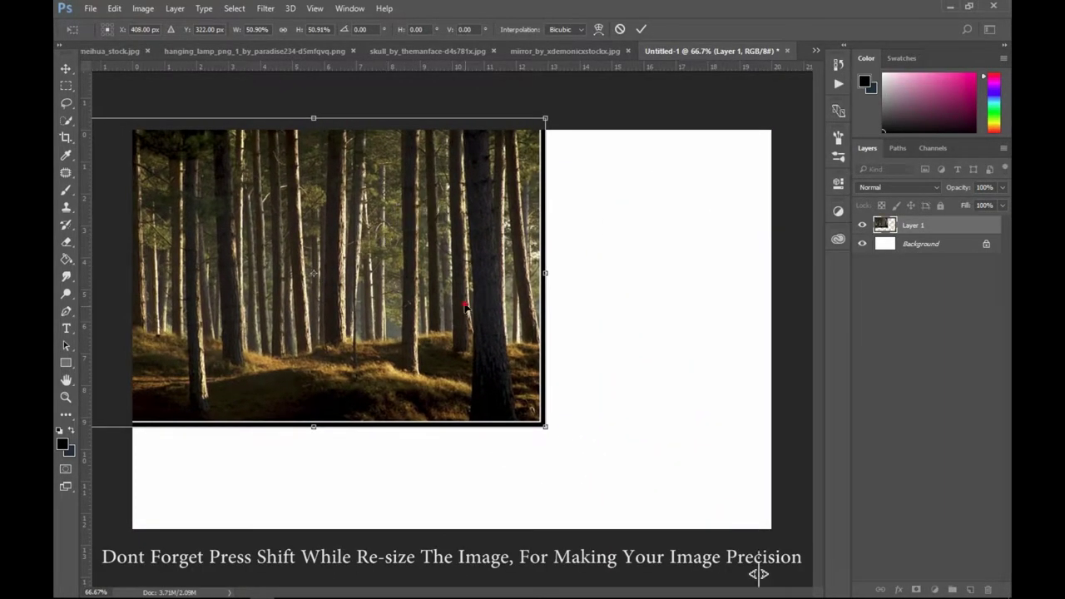
pyautogui.moveTo(466, 311); pyautogui.dragTo(467, 291)
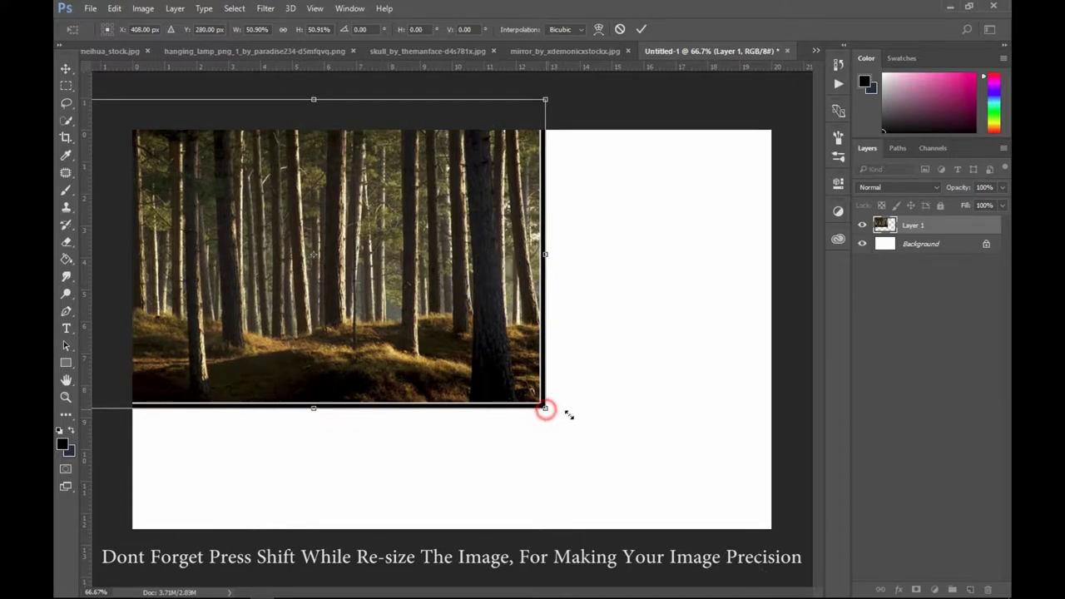
pyautogui.moveTo(545, 408); pyautogui.dragTo(800, 524)
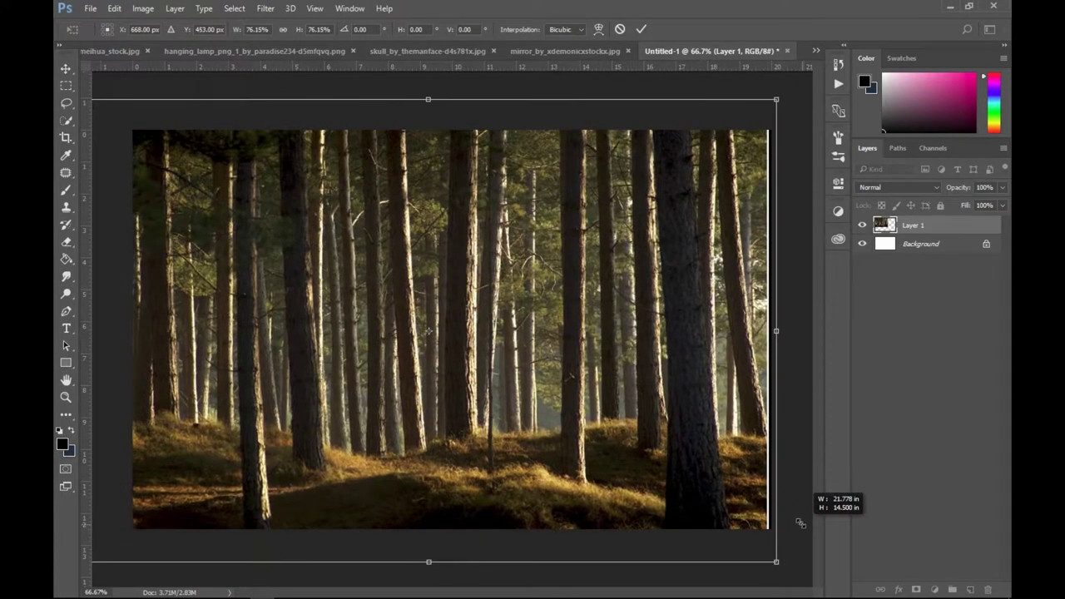
pyautogui.moveTo(799, 524); pyautogui.dragTo(812, 532)
pyautogui.moveTo(694, 522); pyautogui.dragTo(673, 485)
pyautogui.press('Return')
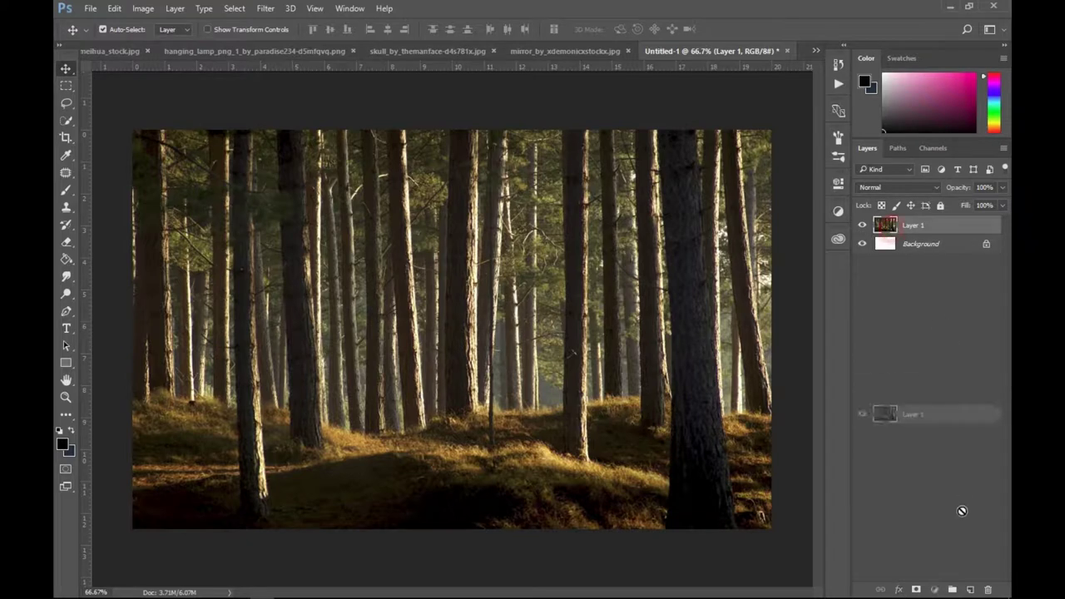
# Duplicate Layer 1 as Layer 1 copy and zoom in on the tree trunk.
pyautogui.moveTo(894, 237); pyautogui.dragTo(970, 589)
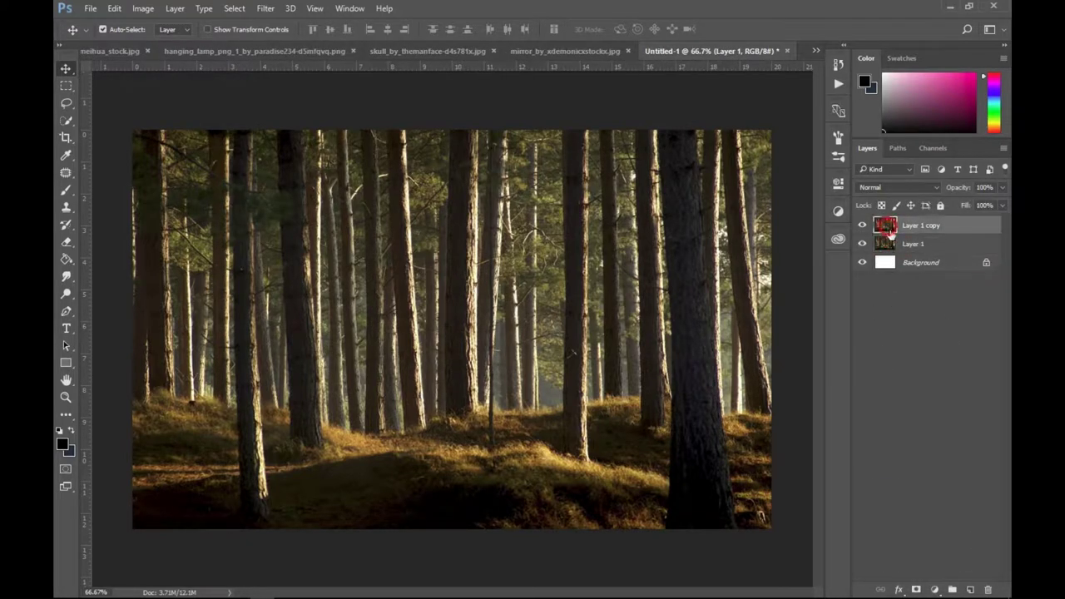
pyautogui.hotkey('ctrl', '+')
pyautogui.hscroll(2, 696, 409)
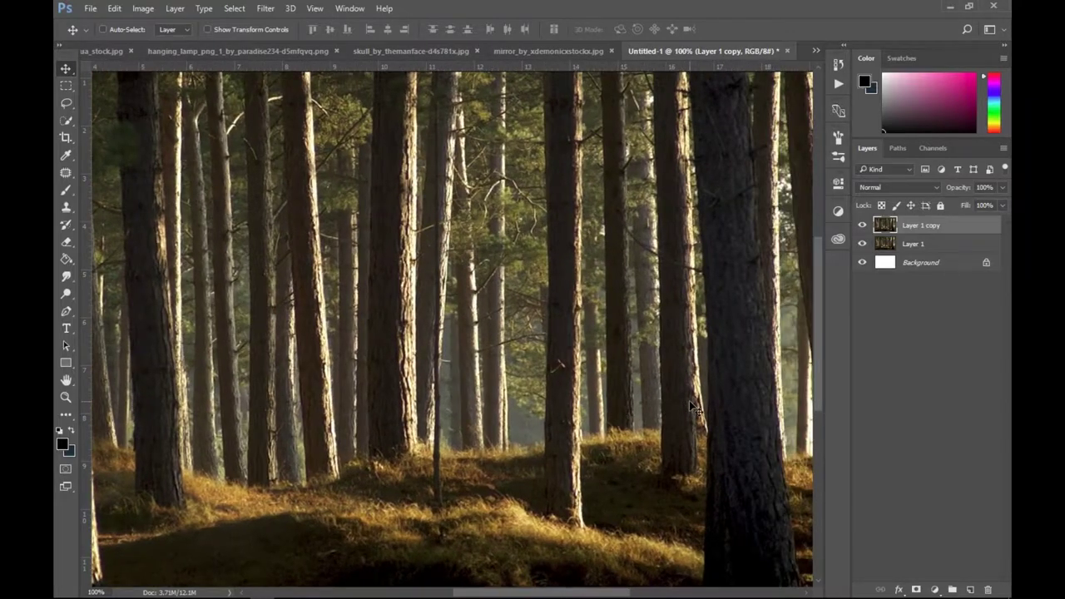
pyautogui.hscroll(4, 693, 411)
pyautogui.hscroll(2, 693, 411)
pyautogui.scroll(-2, 693, 416)
pyautogui.scroll(-4, 693, 423)
# Trace a Pen path around the tree trunk on Layer 1 copy.
pyautogui.press('p')
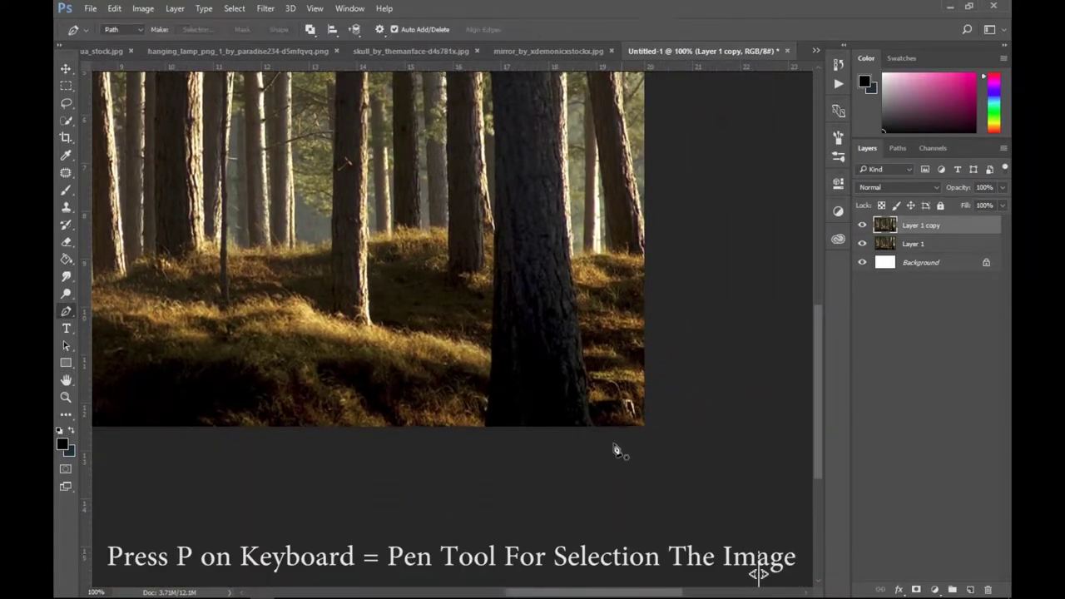
pyautogui.scroll(1, 677, 364)
pyautogui.scroll(3, 677, 364)
pyautogui.click(533, 185)
pyautogui.scroll(-4, 583, 171)
pyautogui.rightClick(624, 82)
pyautogui.press('Escape')
pyautogui.scroll(5, 723, 328)
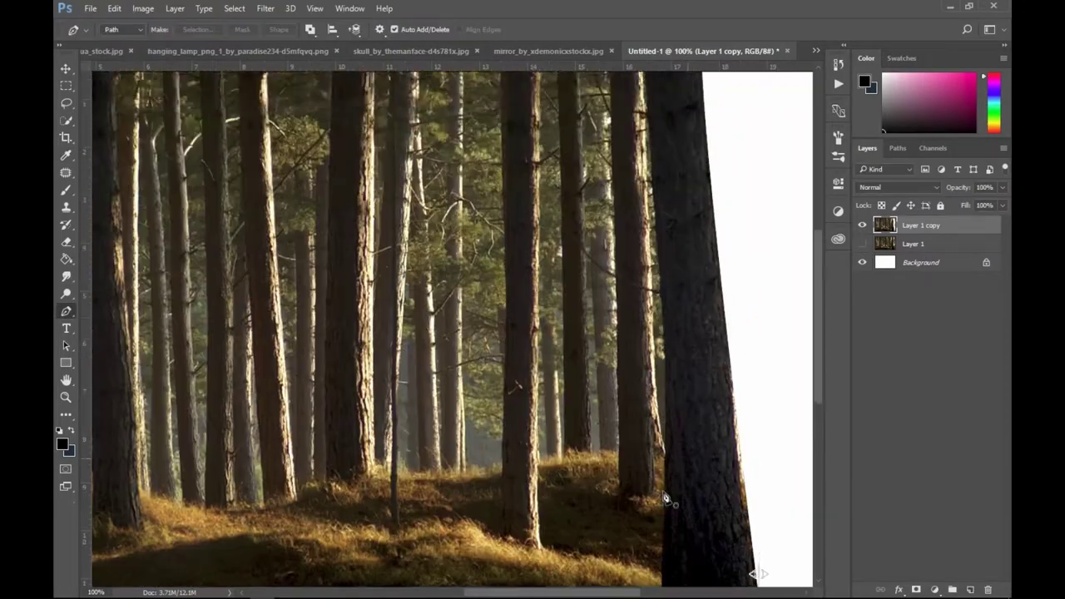
pyautogui.scroll(3, 637, 108)
pyautogui.scroll(1, 629, 99)
pyautogui.scroll(-2, 333, 83)
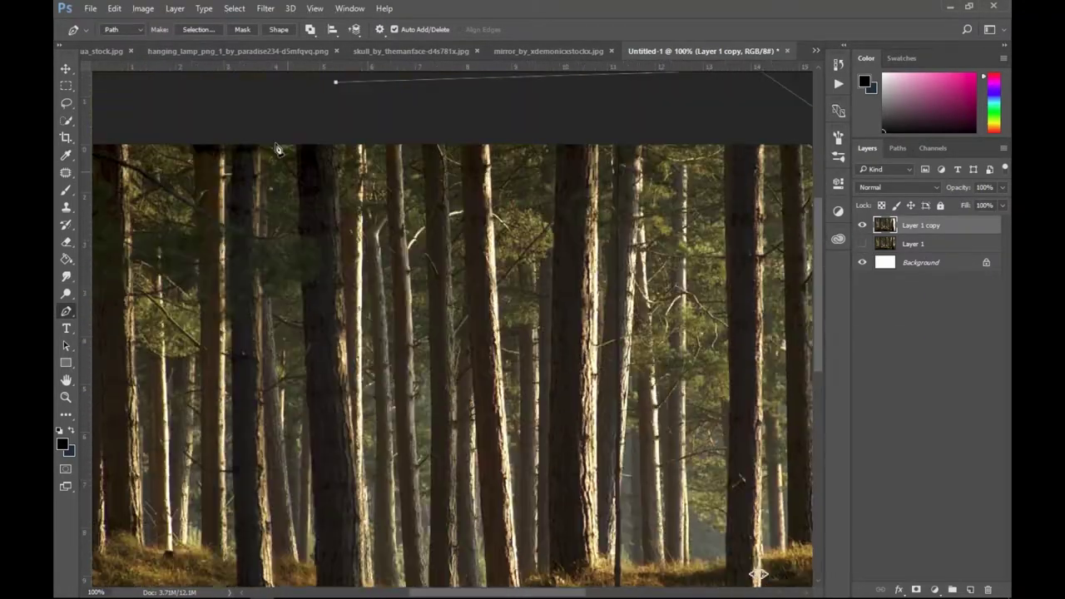
pyautogui.scroll(-5, 274, 114)
pyautogui.hscroll(3, 461, 427)
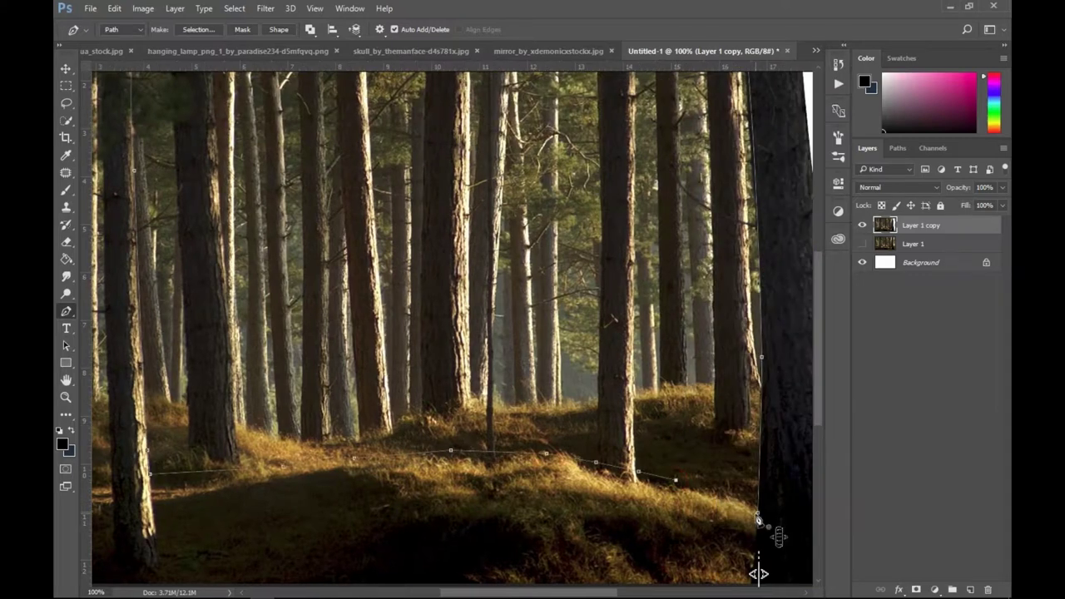
pyautogui.hscroll(-8, 542, 329)
pyautogui.scroll(-5, 542, 329)
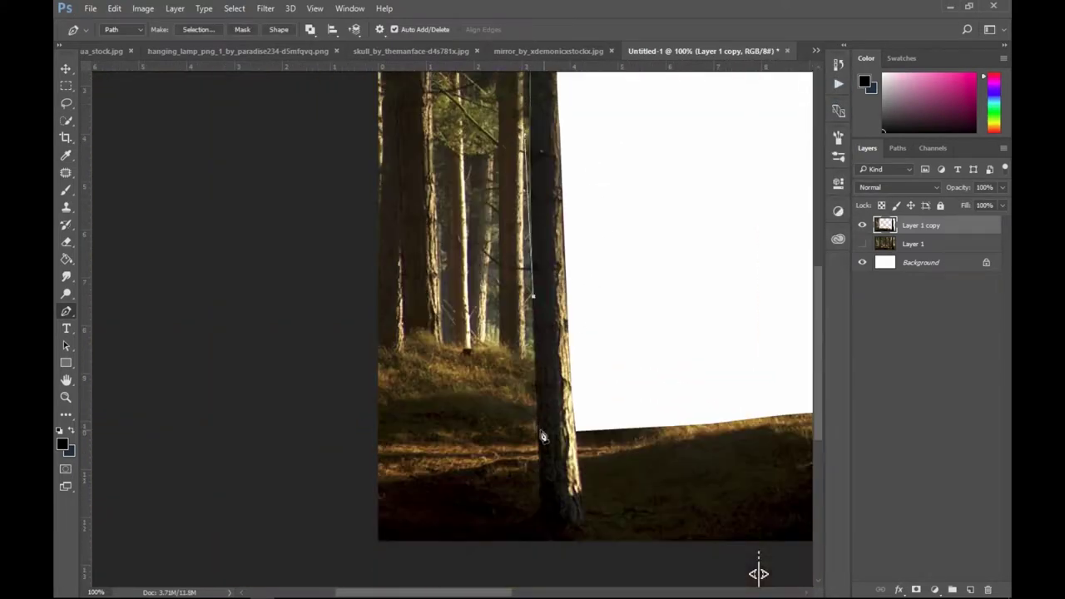
pyautogui.scroll(6, 308, 250)
# Turn the trunk path into a selection, delete the surrounding forest, and deselect.
pyautogui.rightClick(463, 263)
pyautogui.press('Escape')
pyautogui.hotkey('ctrl', 'Return')
pyautogui.press('Delete')
pyautogui.hotkey('ctrl', 'd')
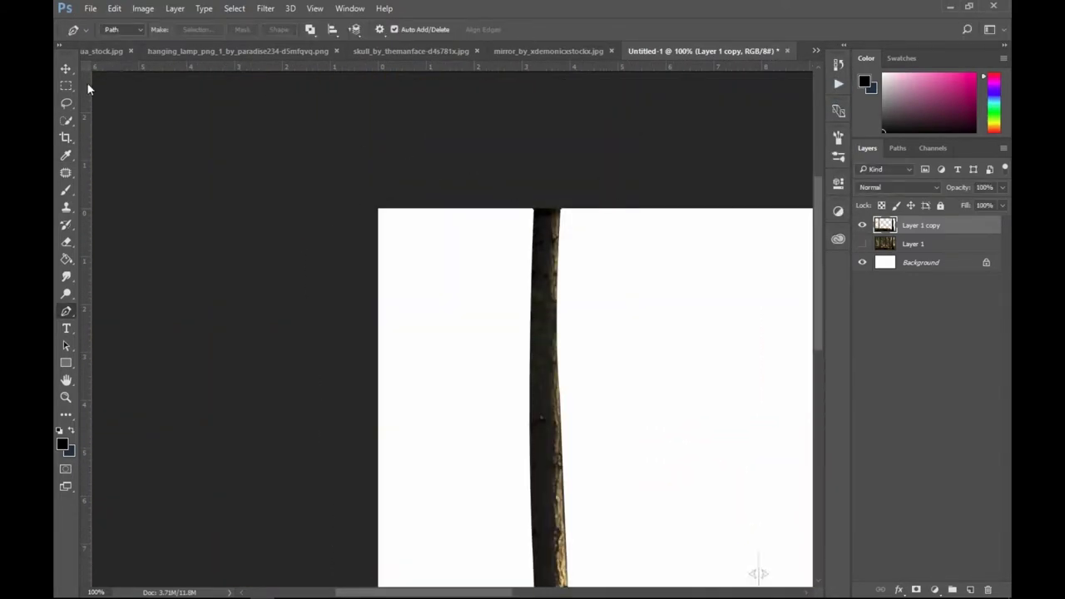
# Make Layer 1 visible again and zoom out to view the whole image.
pyautogui.click(67, 69)
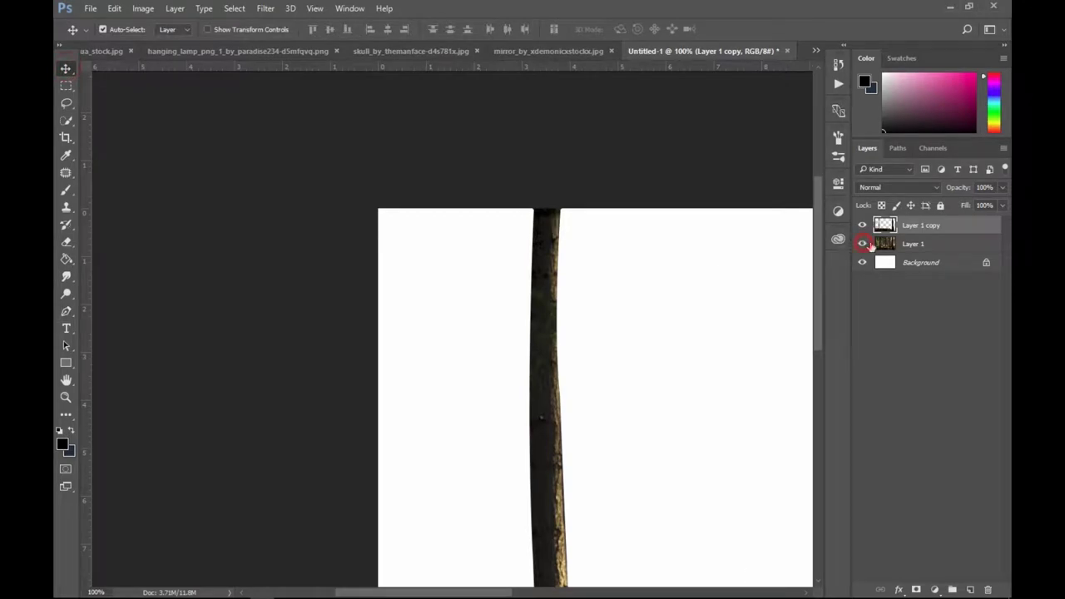
pyautogui.click(864, 243)
pyautogui.scroll(-2, 678, 334)
pyautogui.scroll(-2, 675, 335)
pyautogui.hscroll(3, 675, 335)
pyautogui.hscroll(3, 677, 335)
pyautogui.scroll(-3, 677, 335)
pyautogui.hscroll(2, 677, 334)
pyautogui.hscroll(1, 677, 334)
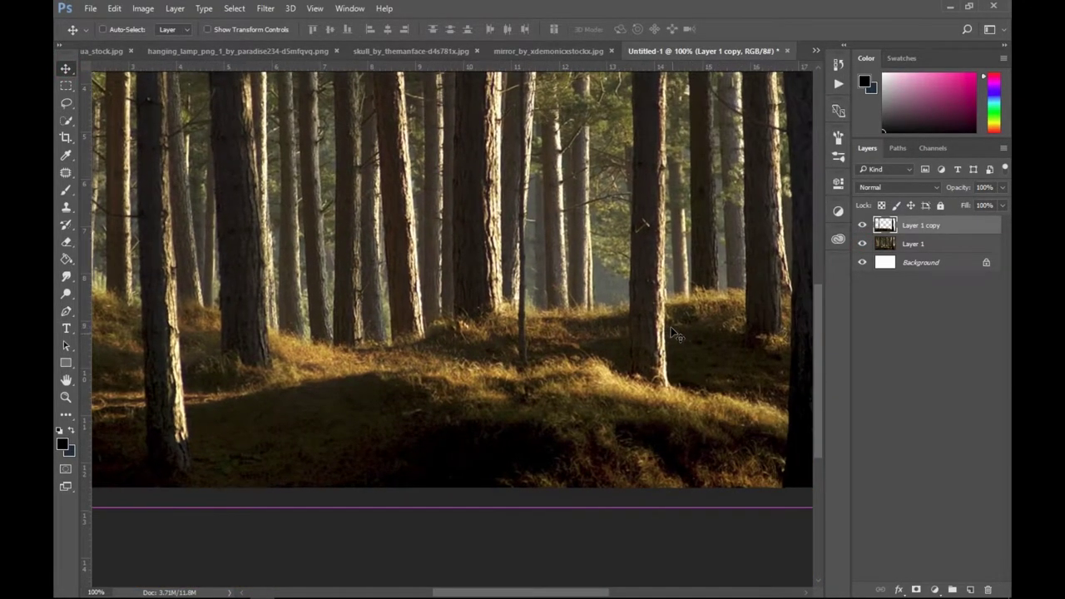
pyautogui.hotkey('ctrl', '0')
pyautogui.hotkey('ctrl', '-')
pyautogui.hotkey('ctrl', '+')
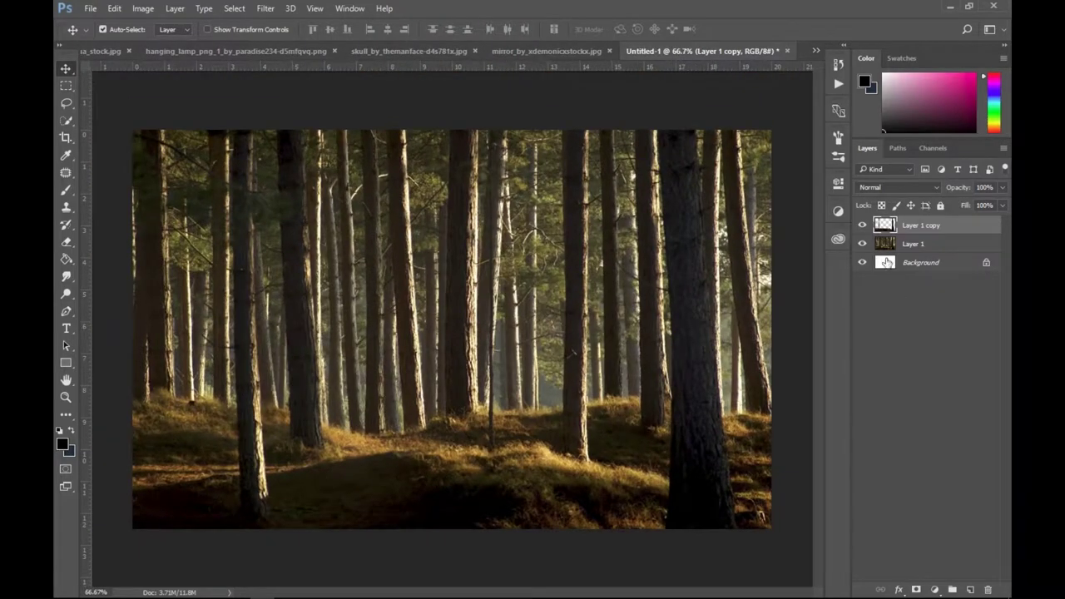
# Add a Color Lookup adjustment layer above Layer 1 copy using the Moonlight.3DL look.
pyautogui.click(886, 249)
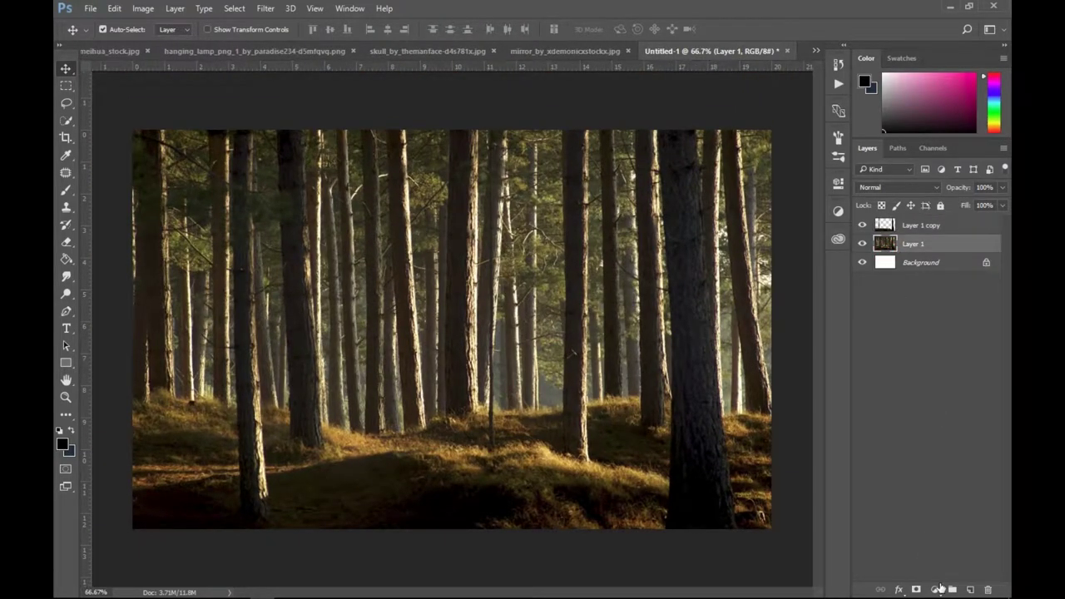
pyautogui.click(886, 225)
pyautogui.click(934, 589)
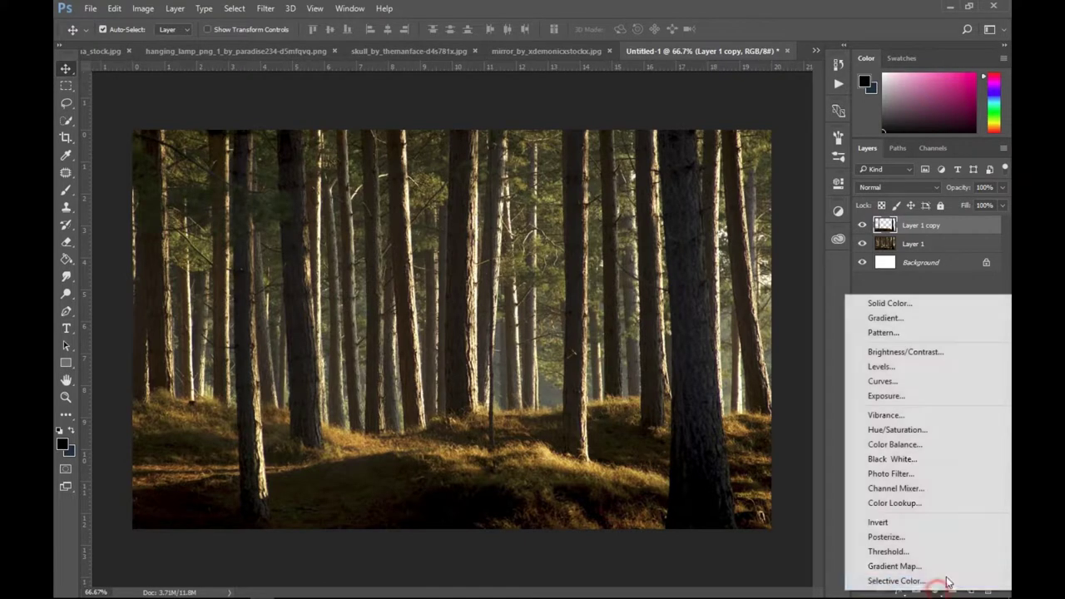
pyautogui.click(923, 503)
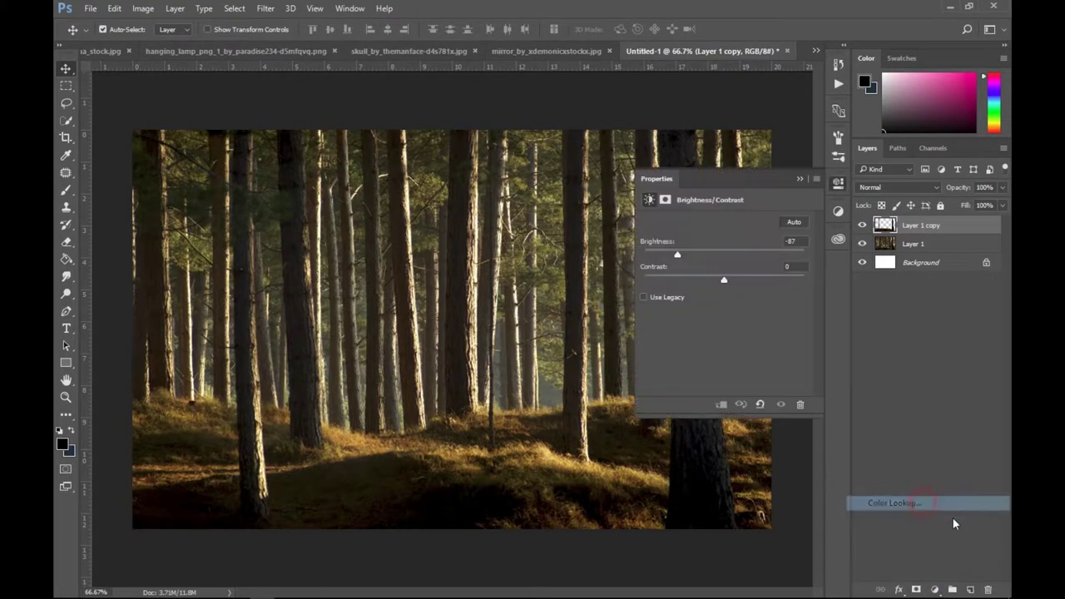
pyautogui.click(743, 222)
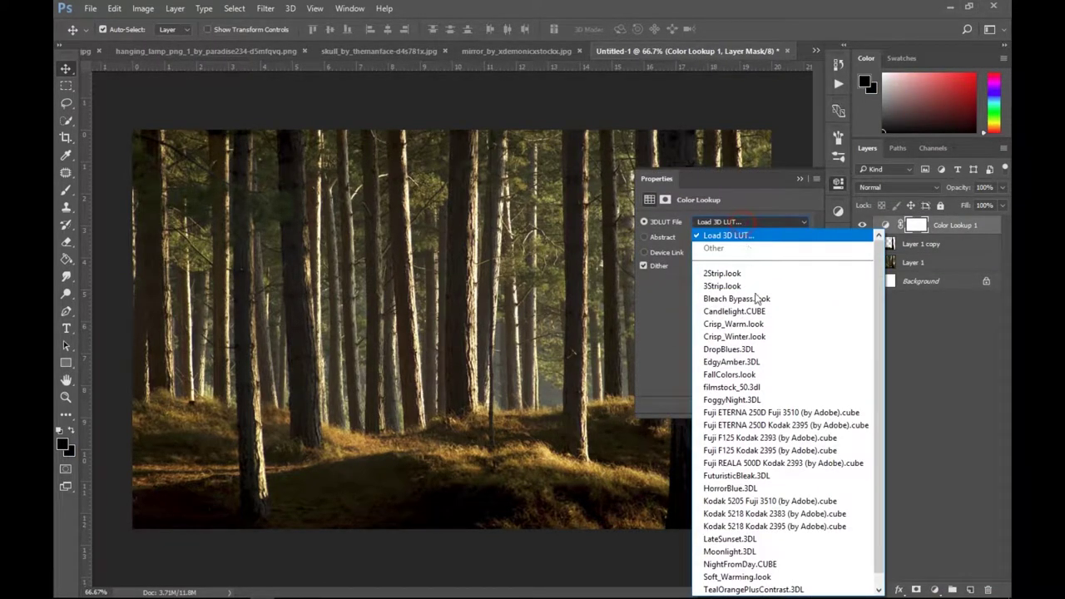
pyautogui.click(746, 552)
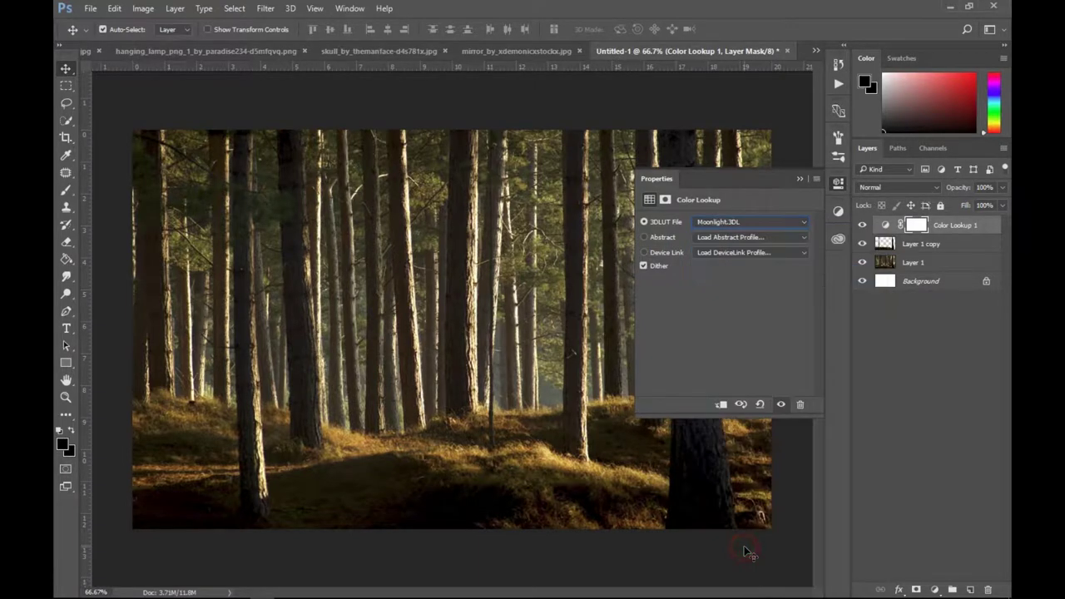
pyautogui.click(799, 179)
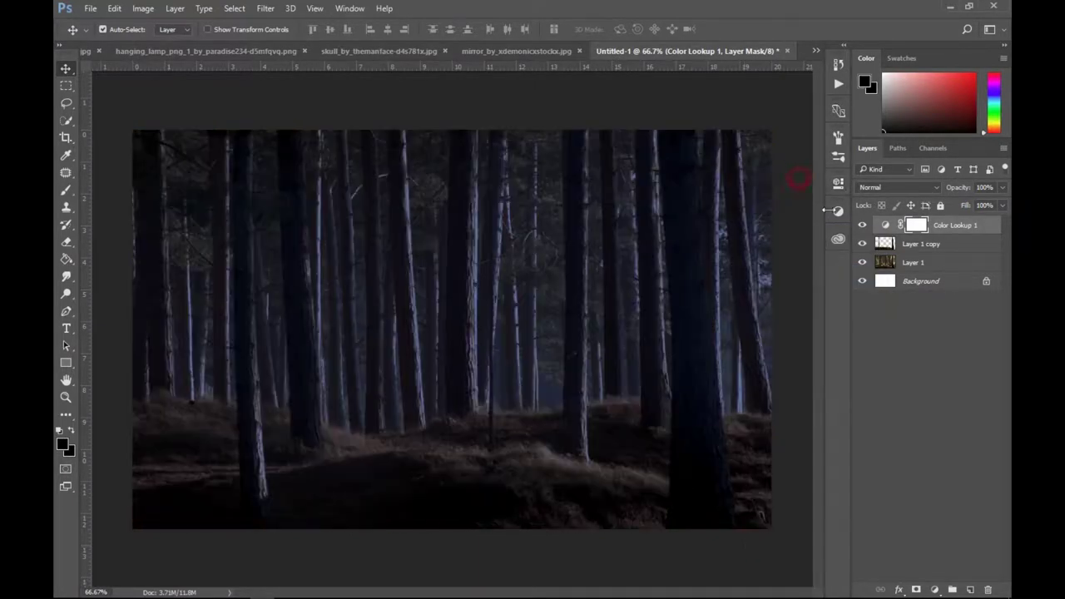
pyautogui.click(890, 266)
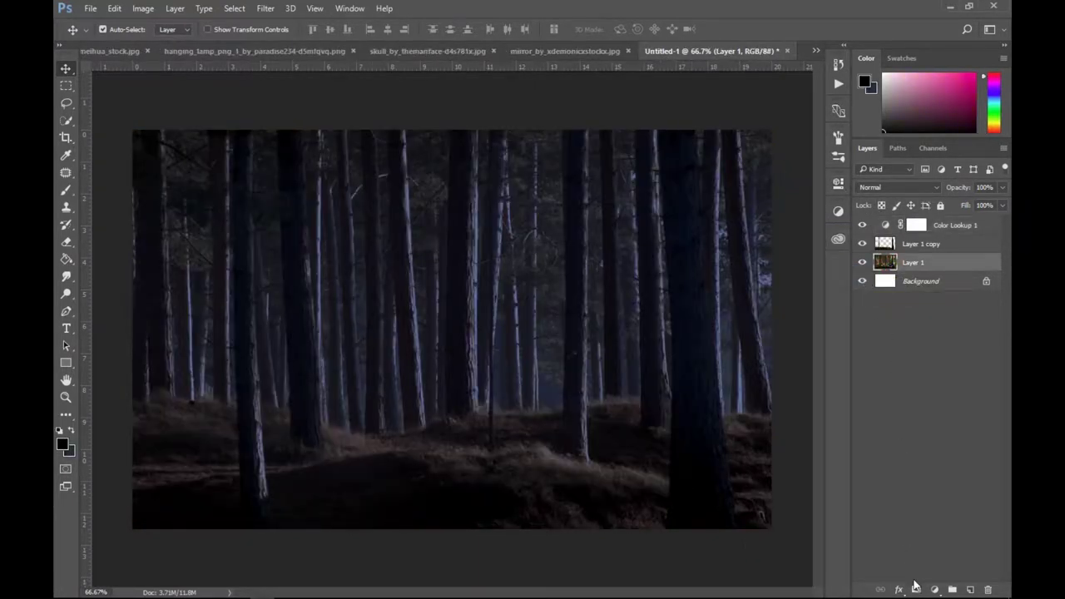
pyautogui.click(265, 8)
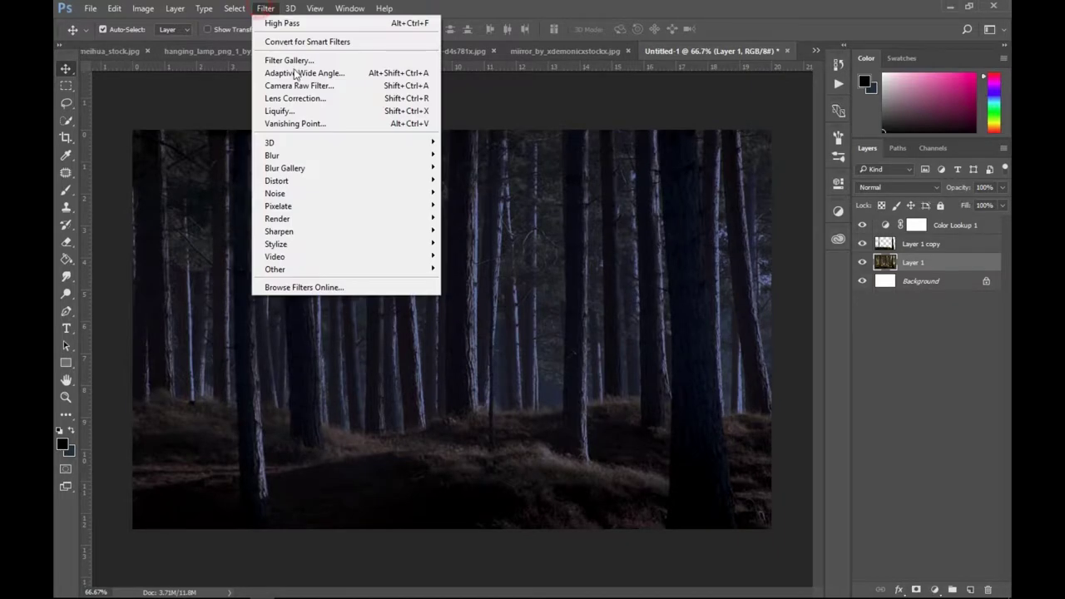
pyautogui.moveTo(272, 155)
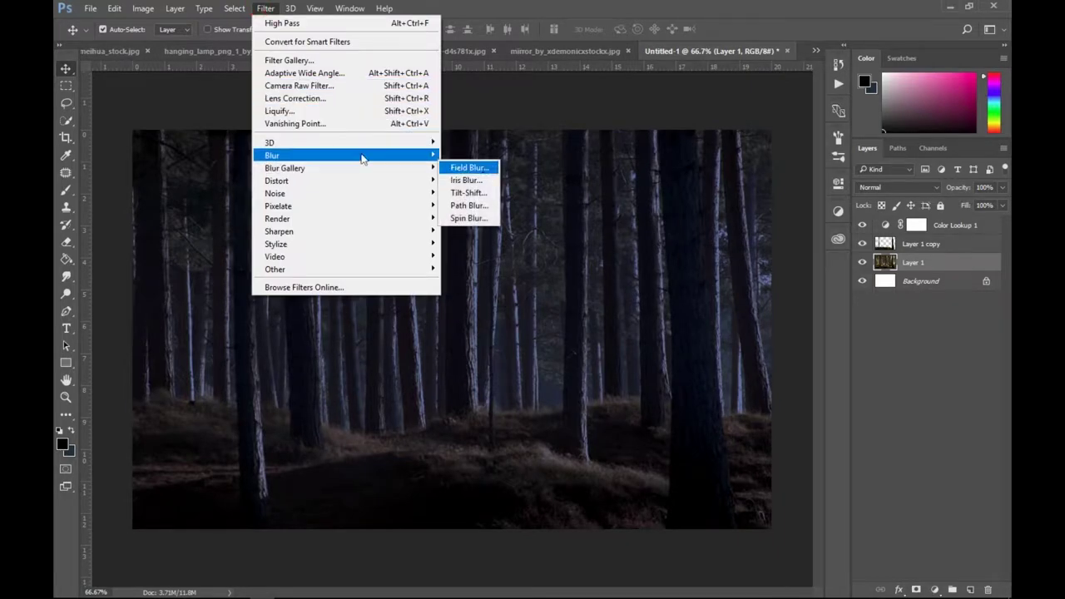
# Blur Layer 1 with a Gaussian Blur of about 1.8 px radius.
pyautogui.click(486, 205)
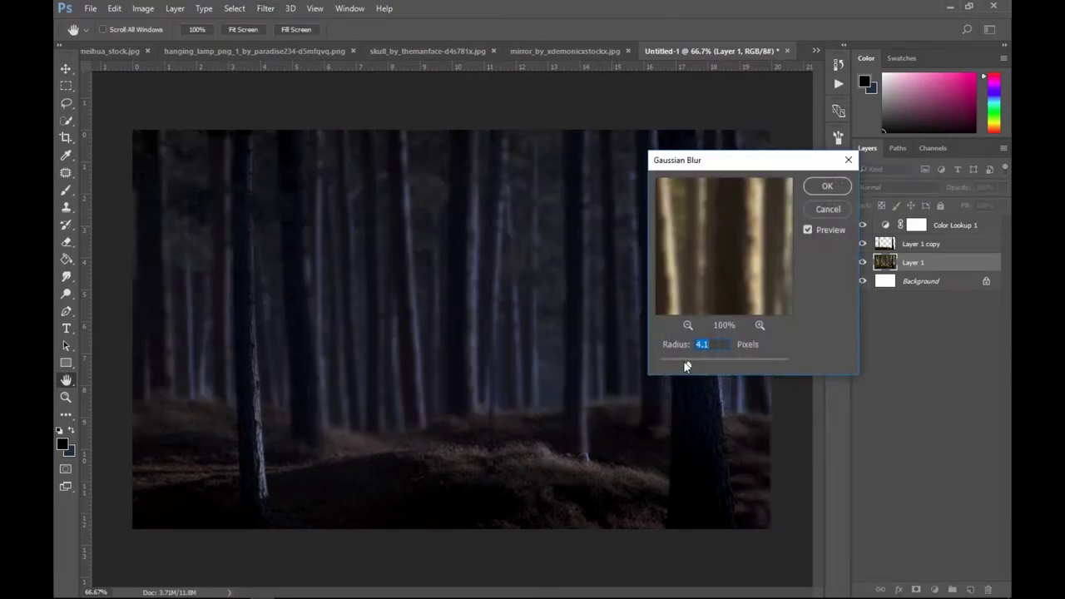
pyautogui.moveTo(678, 368); pyautogui.dragTo(674, 368)
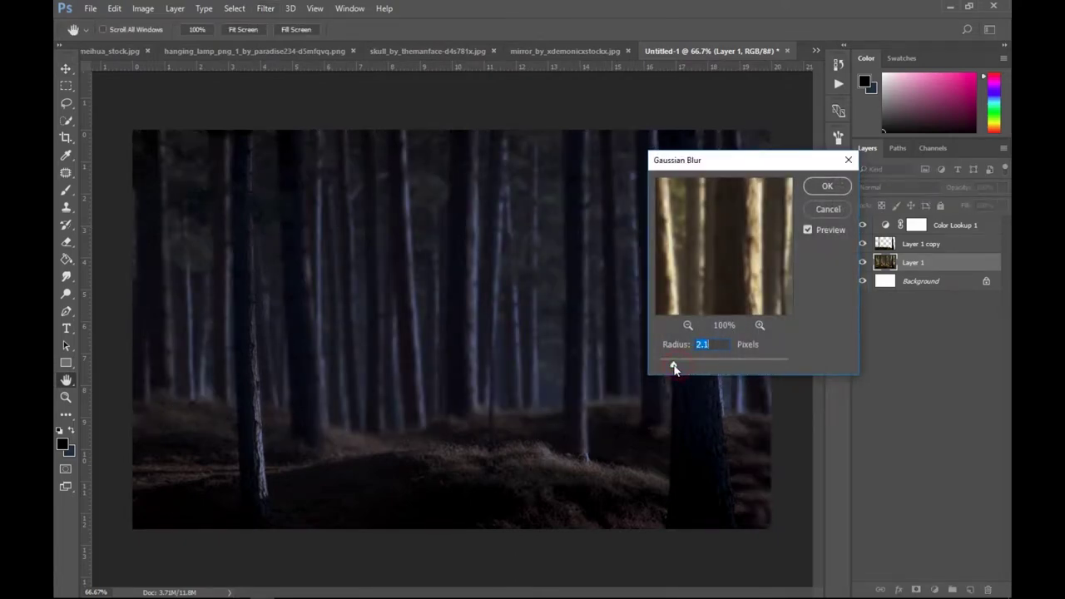
pyautogui.click(826, 186)
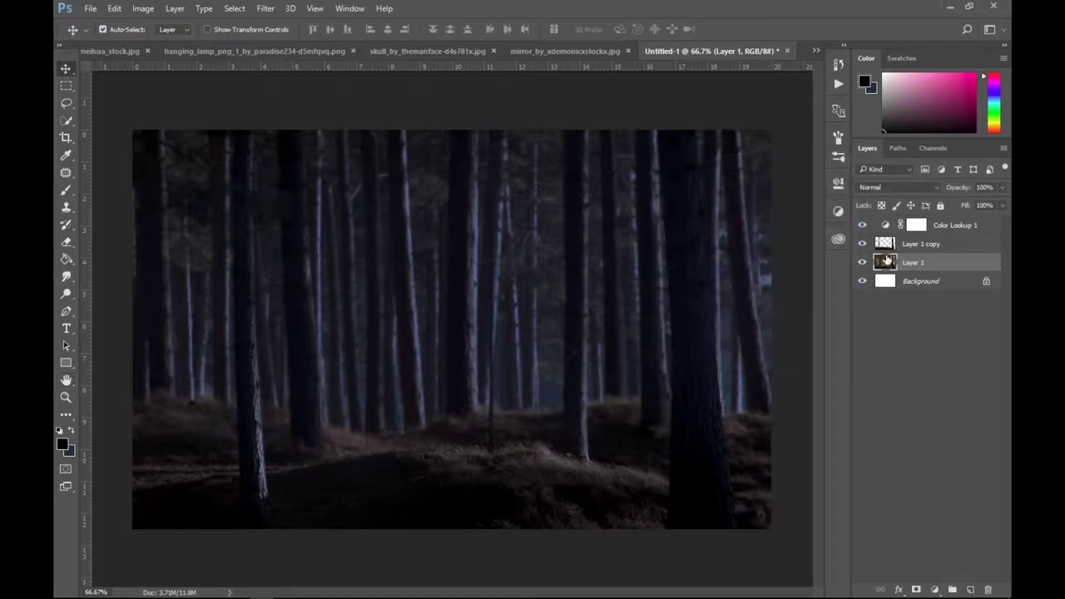
pyautogui.hotkey('alt', ']')
pyautogui.press('ctrl')
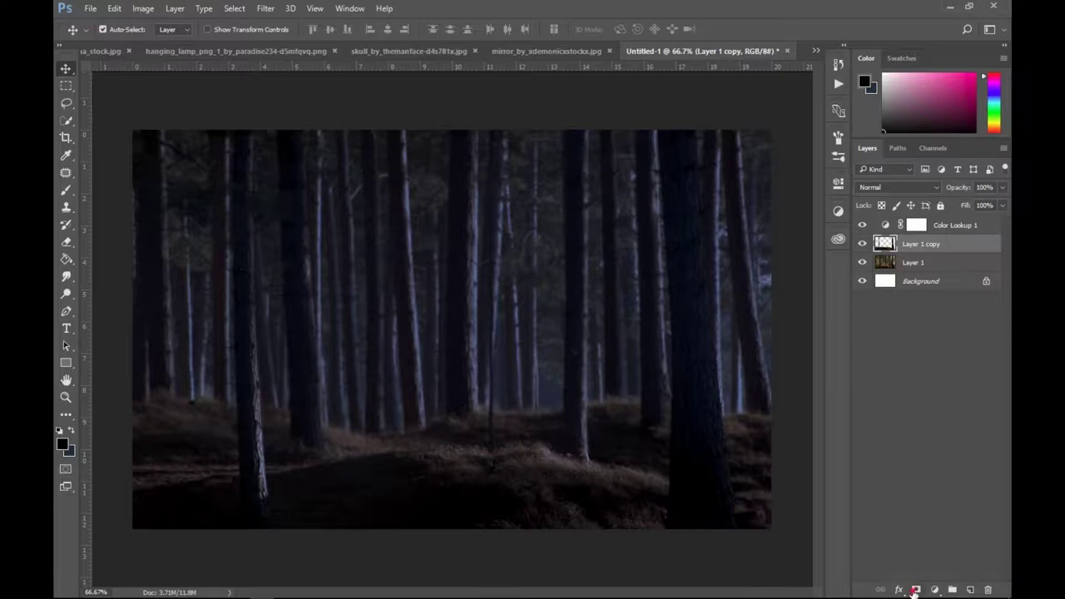
# Add a layer mask to Layer 1 copy and ready a small brush, zoomed in on the trunk.
pyautogui.click(915, 589)
pyautogui.hotkey('ctrl', '+')
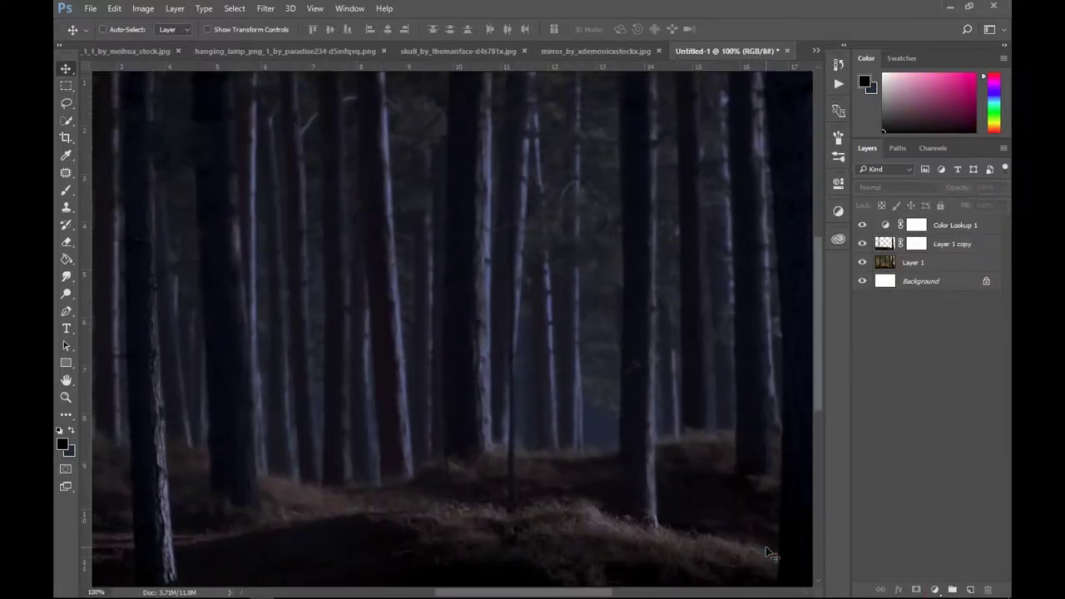
pyautogui.scroll(-5, 645, 481)
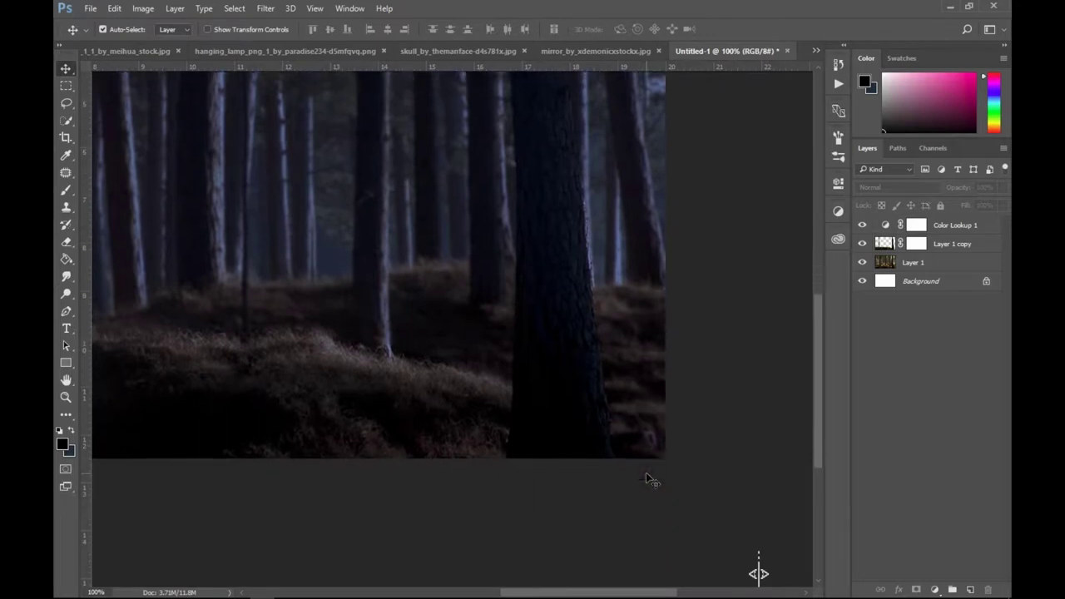
pyautogui.hscroll(5, 647, 478)
pyautogui.hotkey('ctrl', '+')
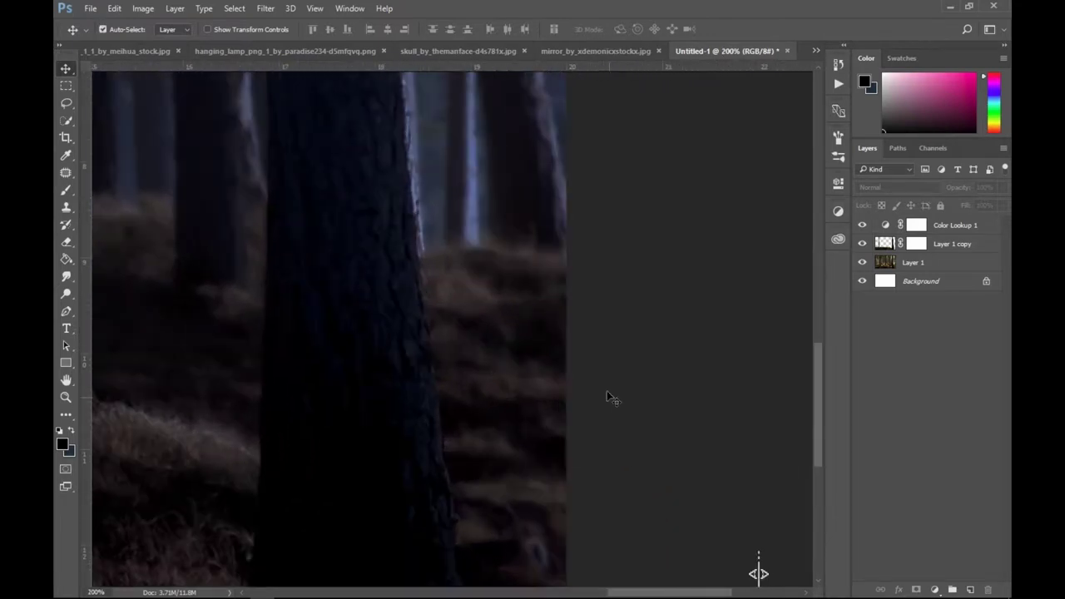
pyautogui.press('b')
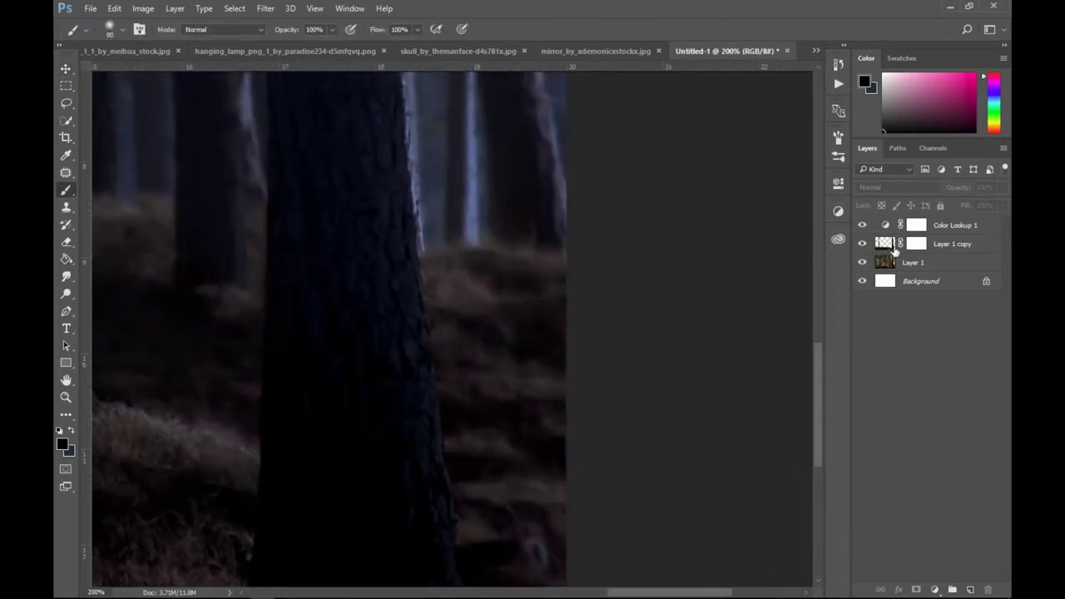
pyautogui.click(914, 243)
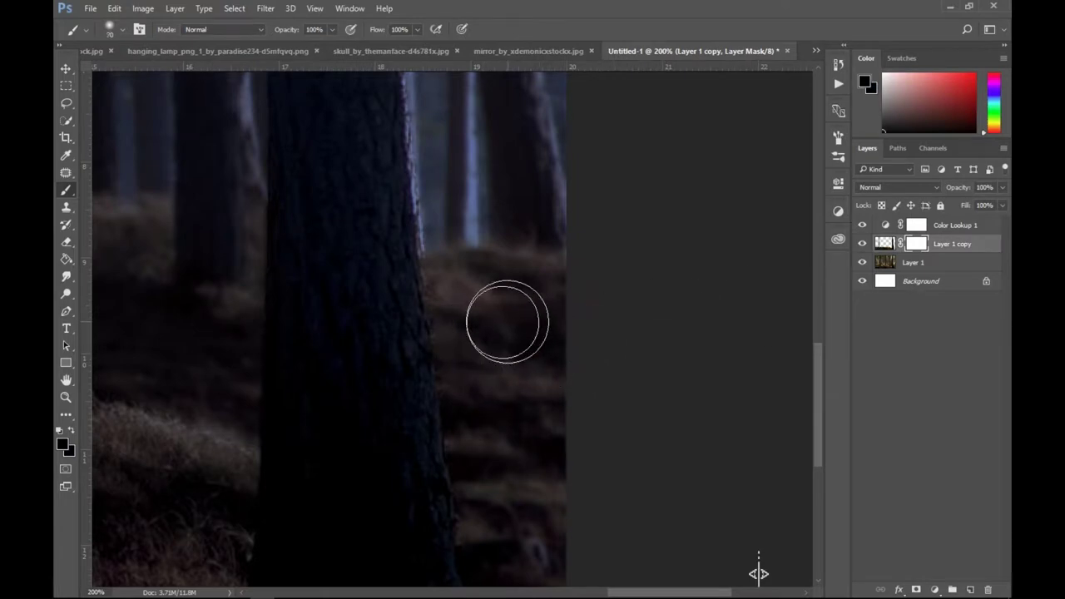
pyautogui.moveTo(483, 366); pyautogui.dragTo(455, 383)
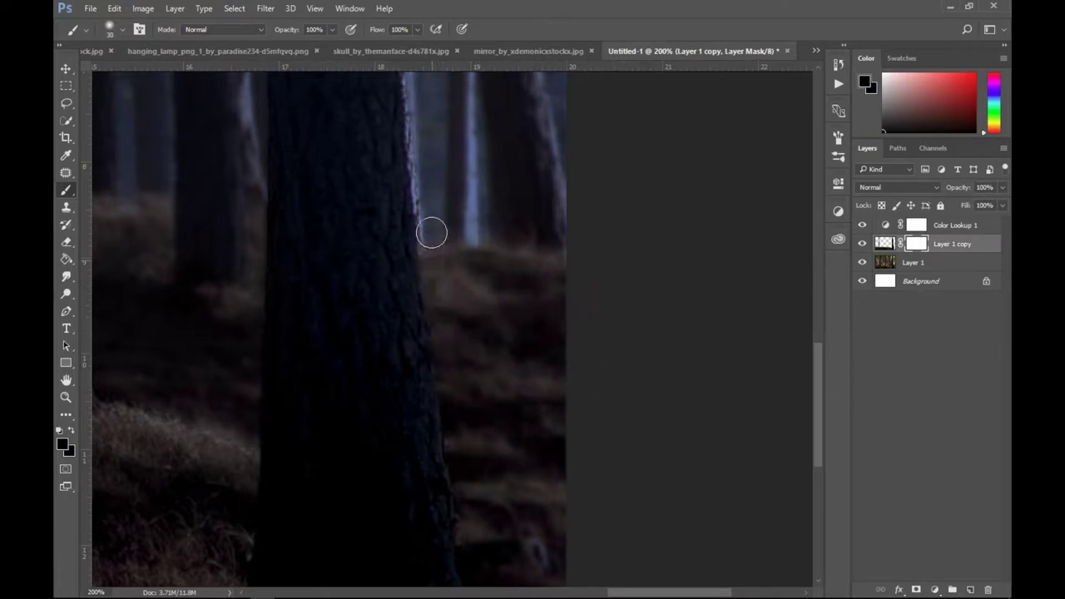
# Paint on the mask along the trunk edge, then zoom back out to the whole image.
pyautogui.scroll(2, 432, 143)
pyautogui.scroll(2, 451, 178)
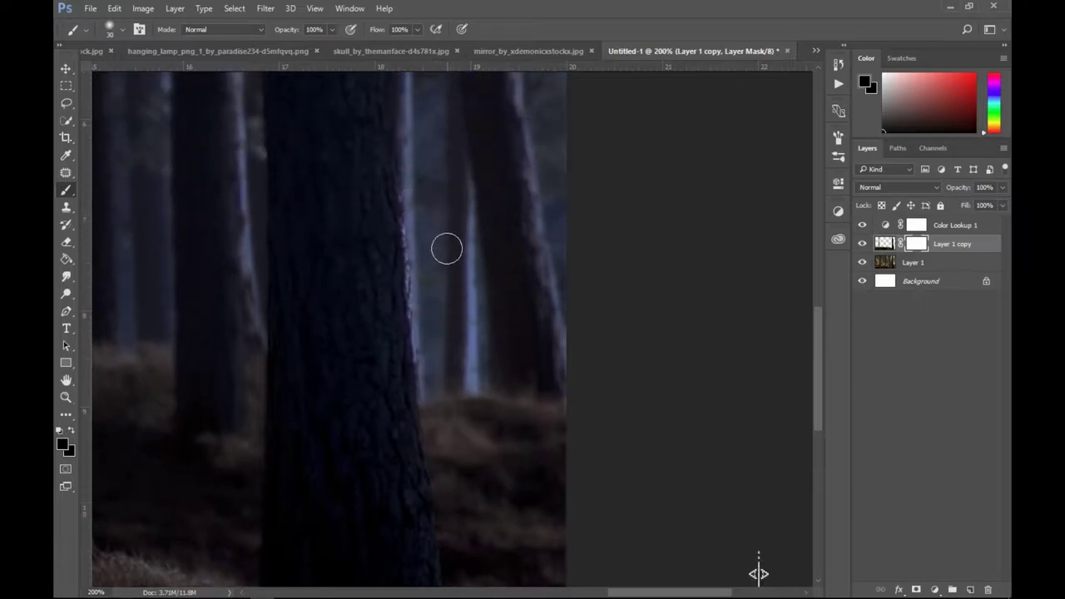
pyautogui.scroll(2, 447, 247)
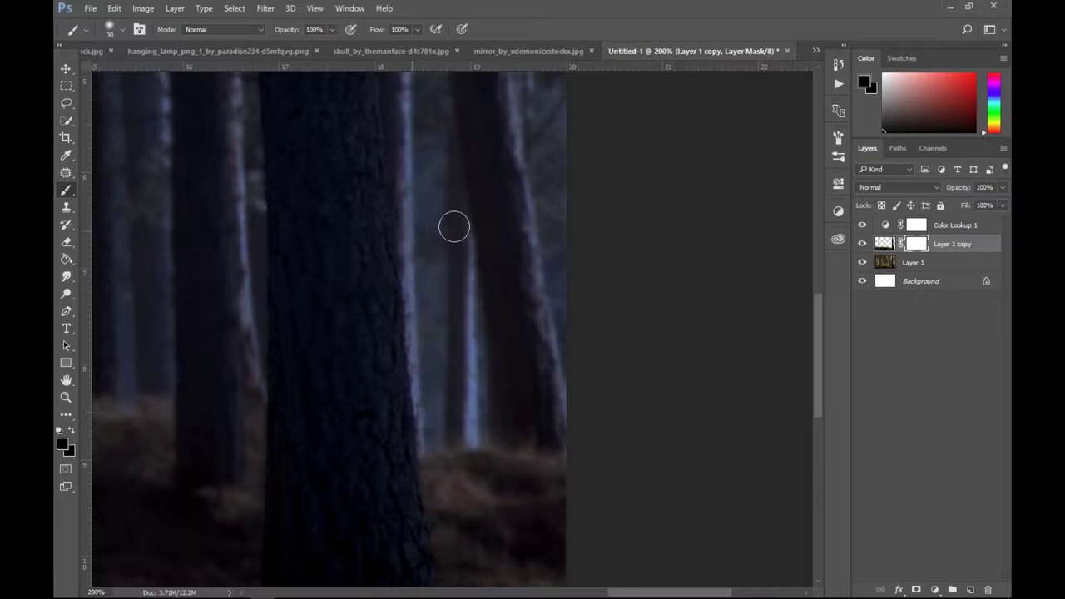
pyautogui.scroll(-2, 453, 226)
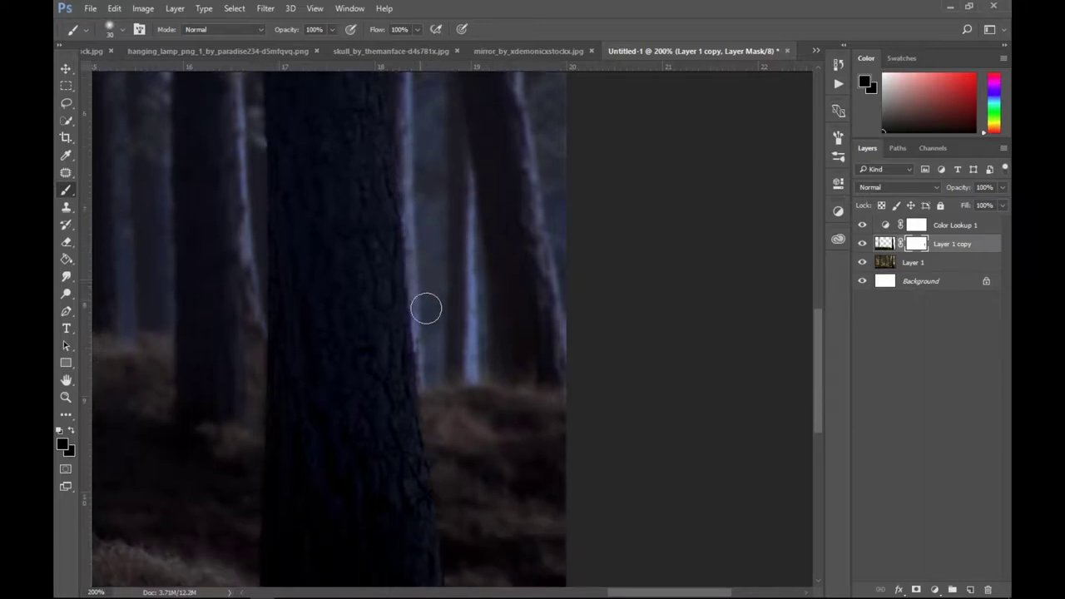
pyautogui.scroll(-3, 466, 412)
pyautogui.scroll(-2, 490, 387)
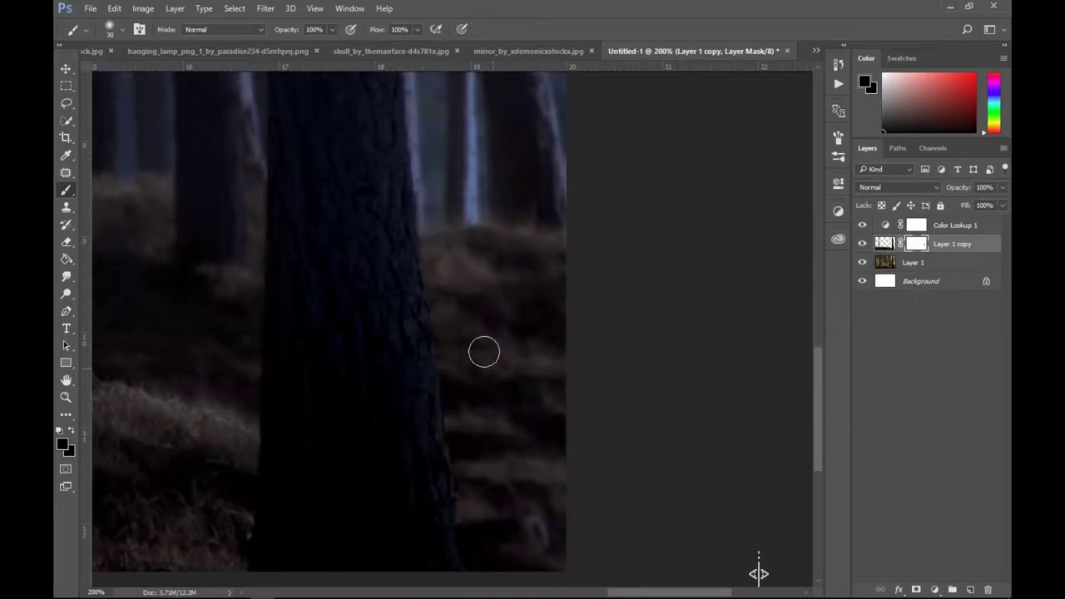
pyautogui.click(470, 345)
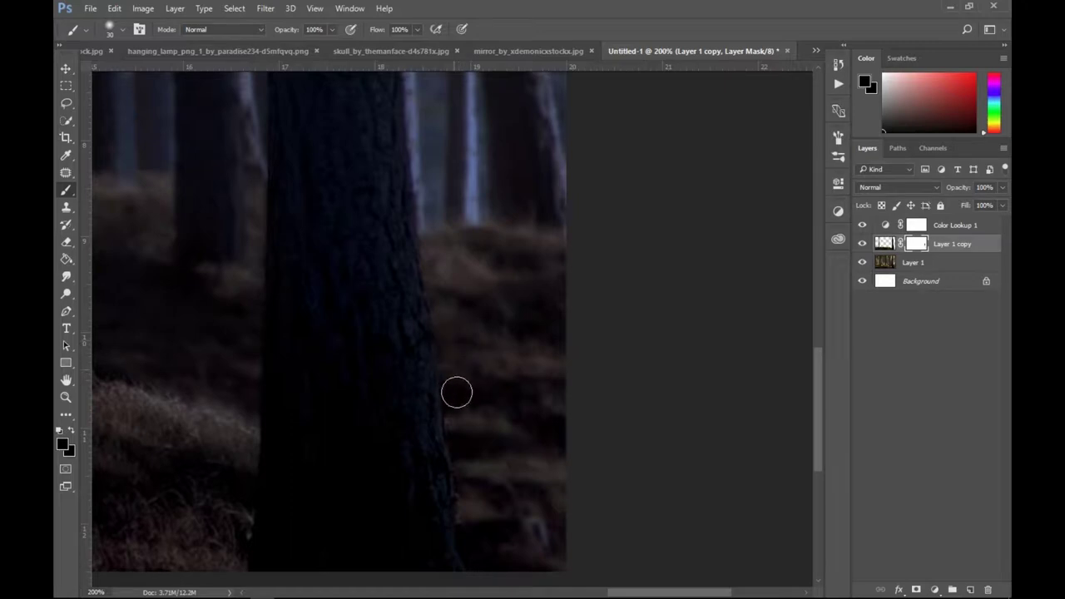
pyautogui.scroll(-4, 549, 430)
pyautogui.scroll(-1, 560, 409)
pyautogui.hotkey('ctrl', '-')
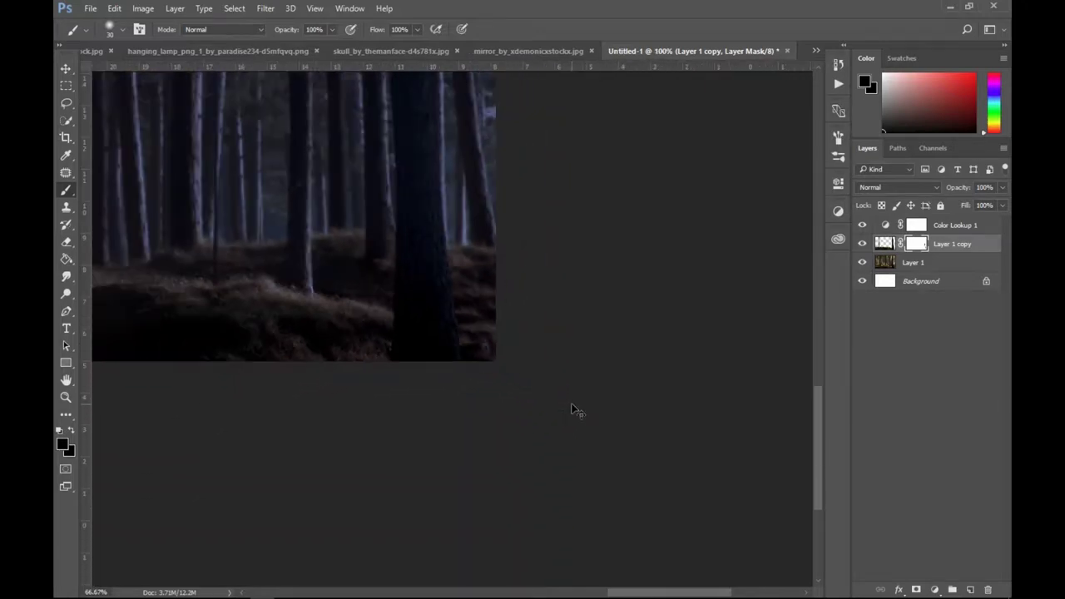
pyautogui.hotkey('ctrl', '-')
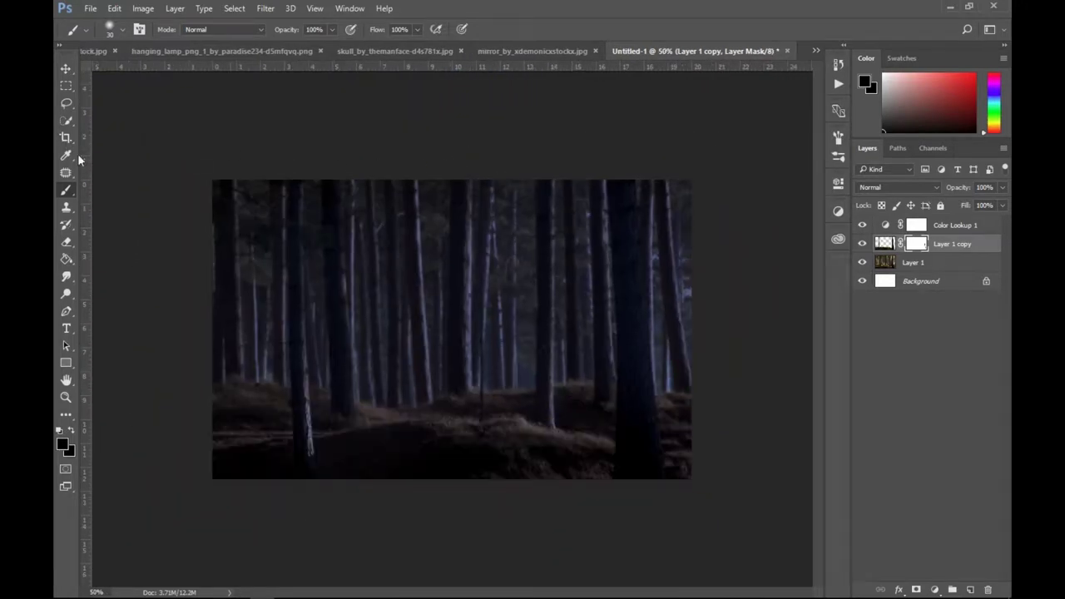
pyautogui.click(66, 69)
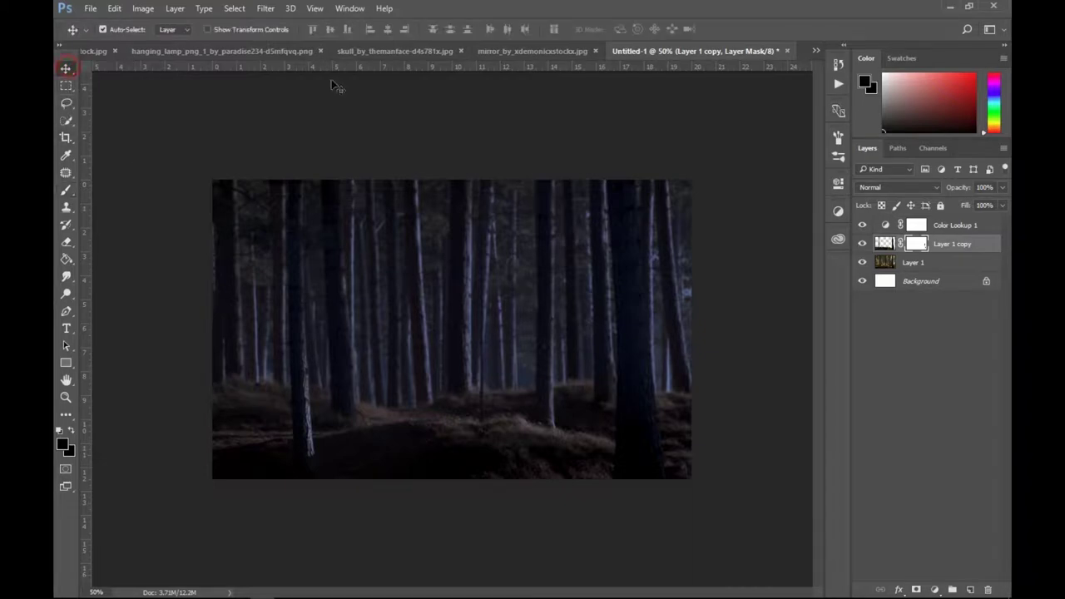
# Add a Brightness/Contrast layer at −47 over Color Lookup 1 and group the four forest layers into Group 1.
pyautogui.click(815, 51)
pyautogui.click(815, 51)
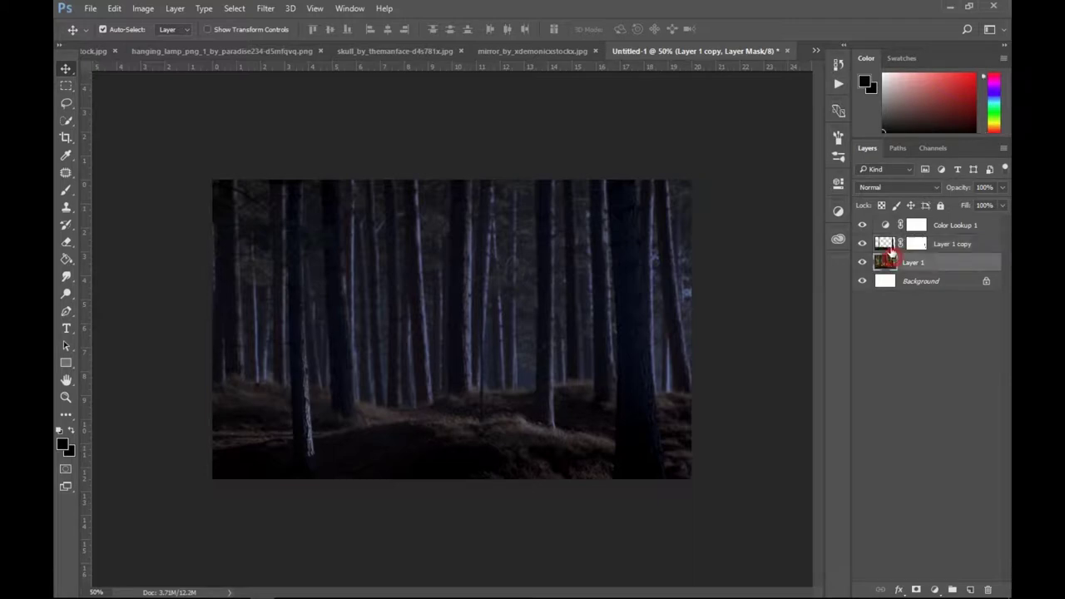
pyautogui.click(885, 224)
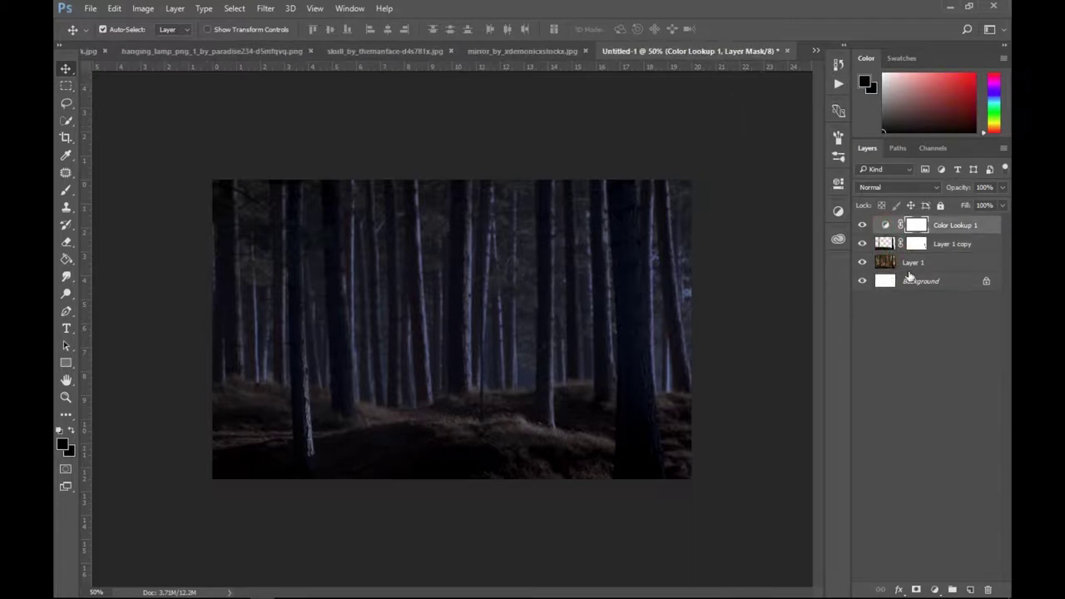
pyautogui.click(933, 588)
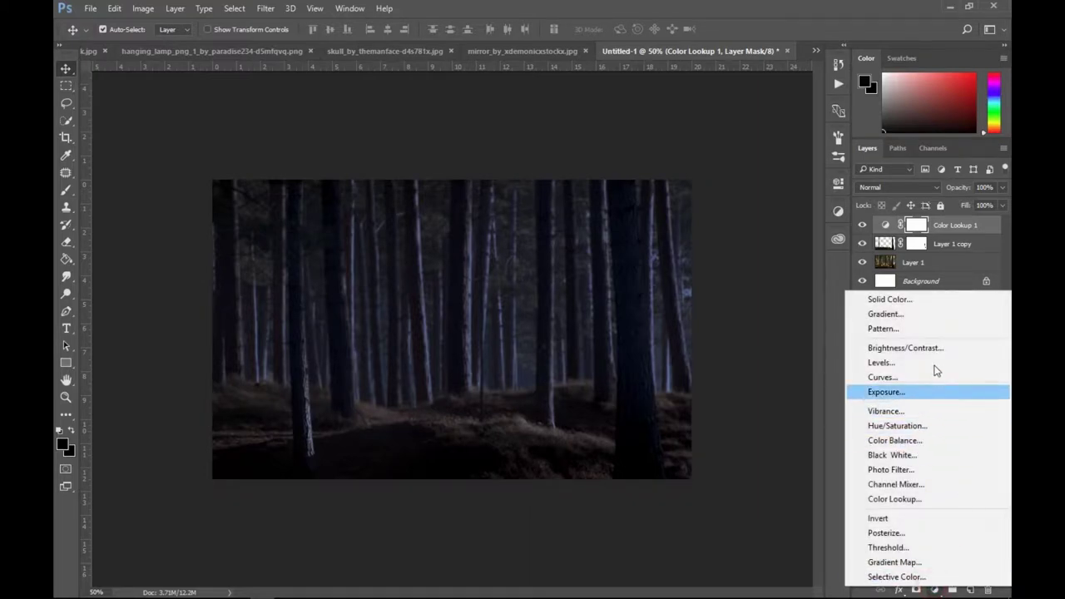
pyautogui.click(933, 349)
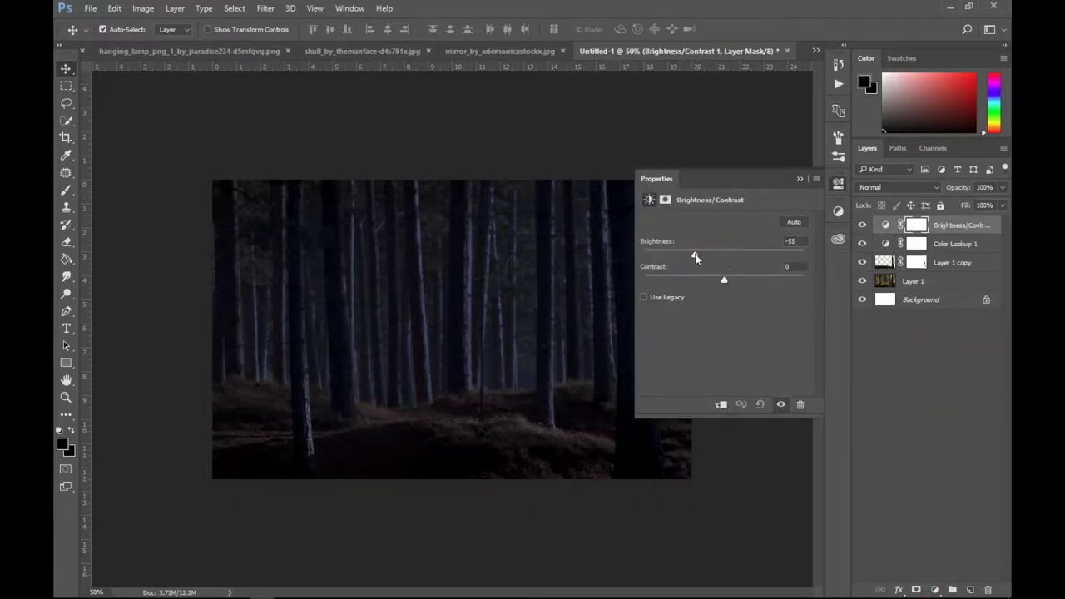
pyautogui.click(800, 181)
pyautogui.keyDown('shift'); pyautogui.click(888, 279); pyautogui.keyUp('shift')
pyautogui.hotkey('ctrl', 'g')
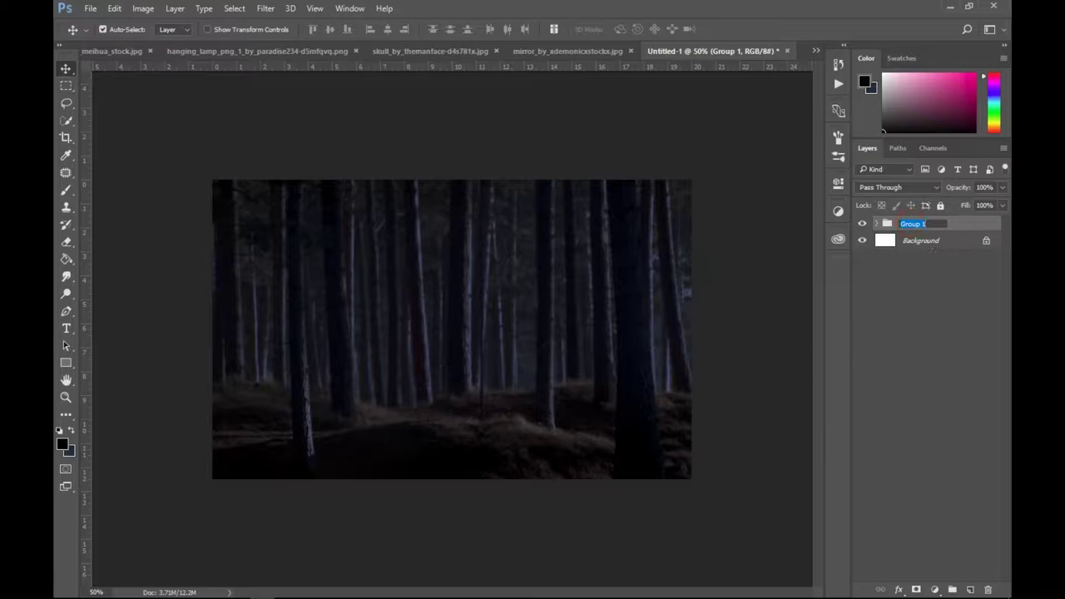
pyautogui.write('background')
# Make mirror_by_xdemonicxstockx.jpg the active document via the open-documents list.
pyautogui.click(936, 296)
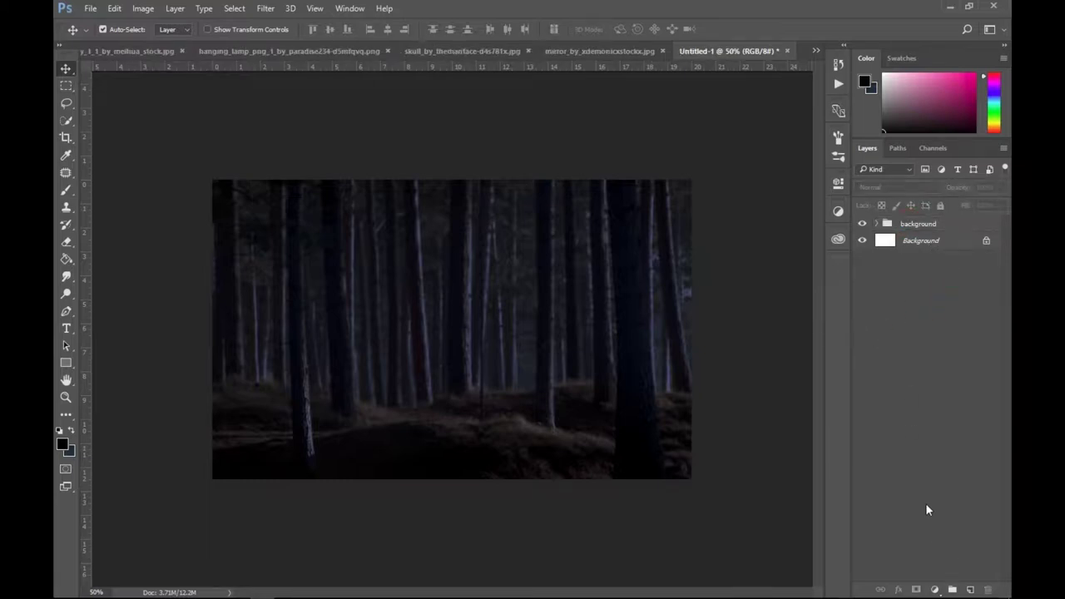
pyautogui.click(90, 8)
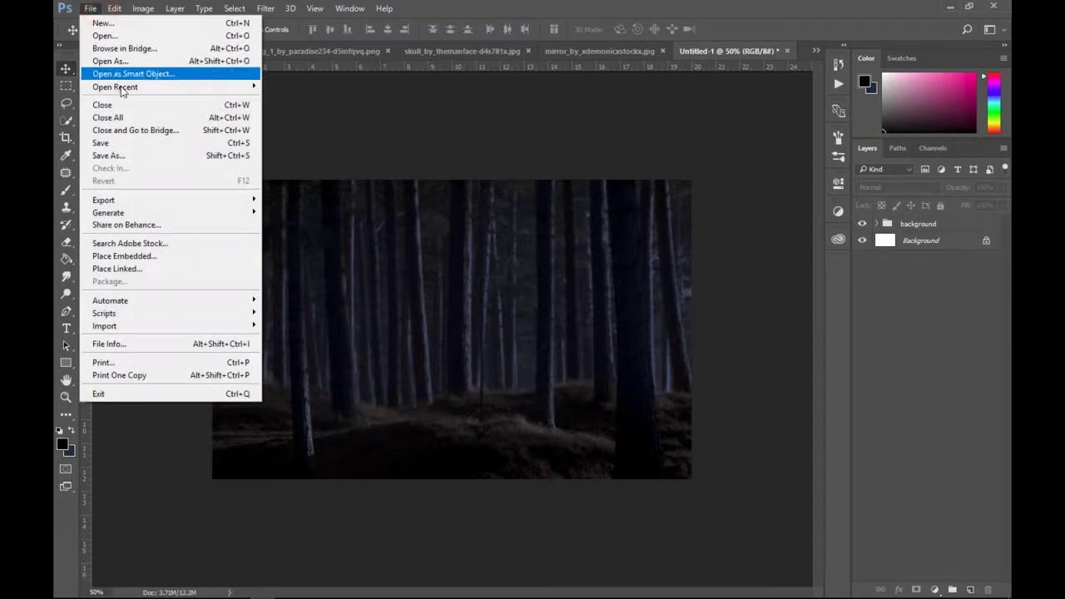
pyautogui.click(579, 121)
pyautogui.click(828, 50)
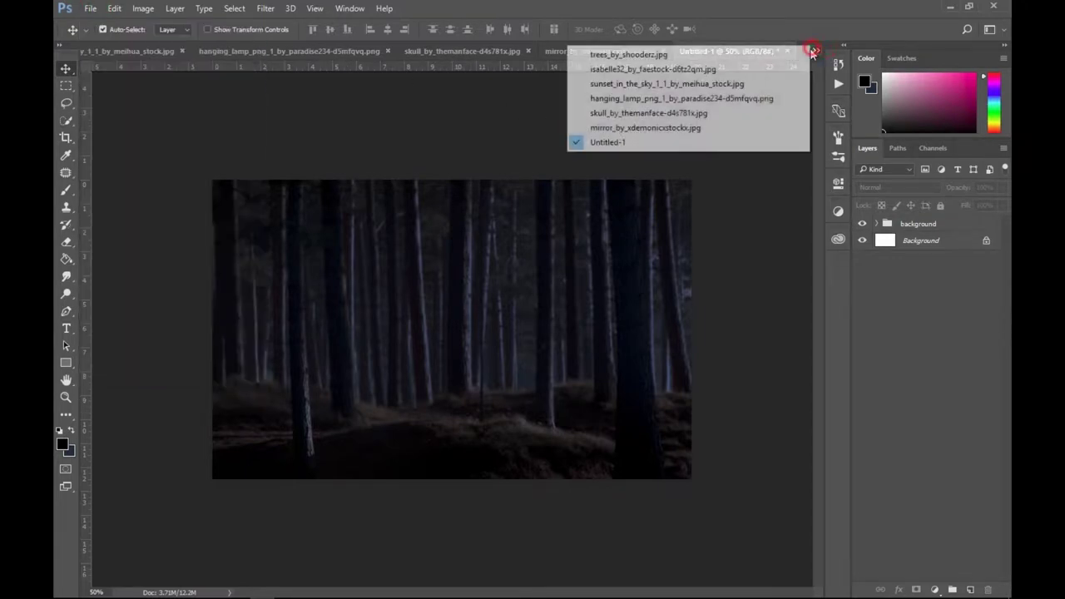
pyautogui.click(700, 128)
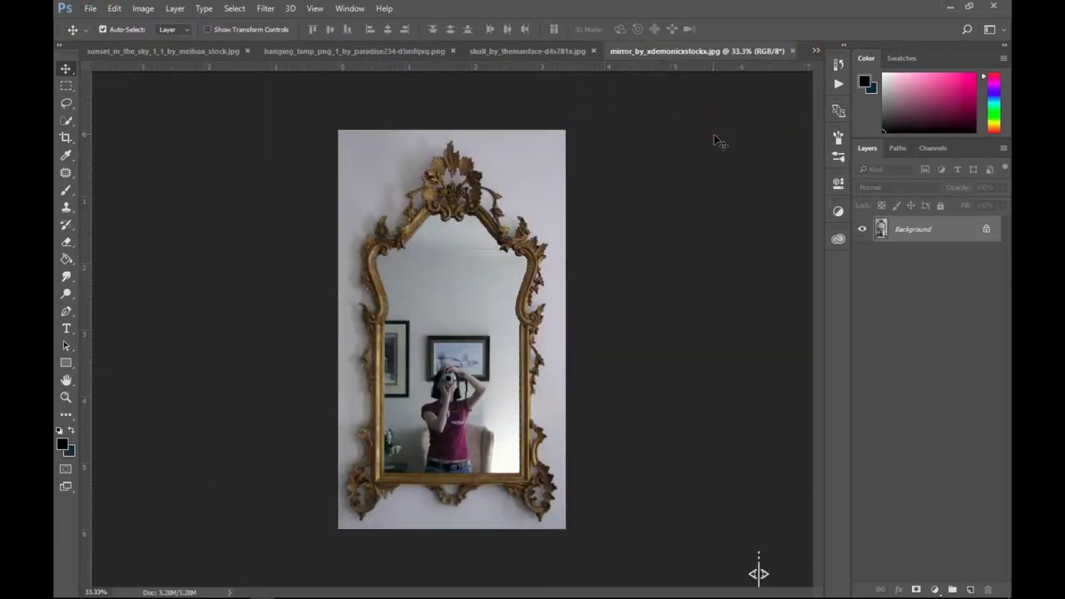
# Unlock the mirror background as Layer 0 and delete the wall chosen with Quick Selection.
pyautogui.doubleClick(926, 237)
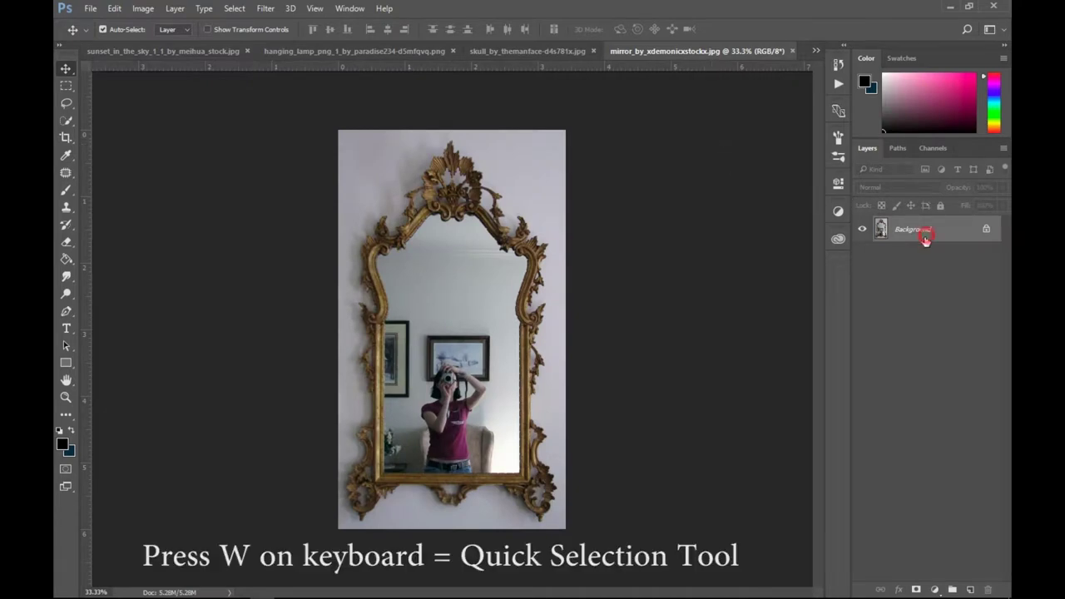
pyautogui.press('Return')
pyautogui.press('w')
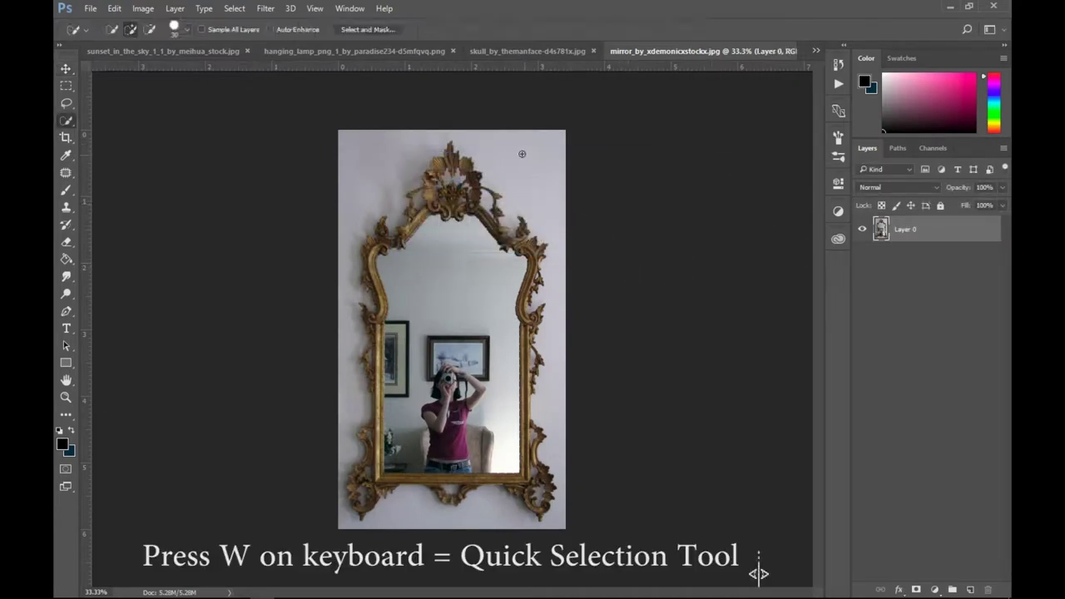
pyautogui.moveTo(533, 179); pyautogui.dragTo(407, 517)
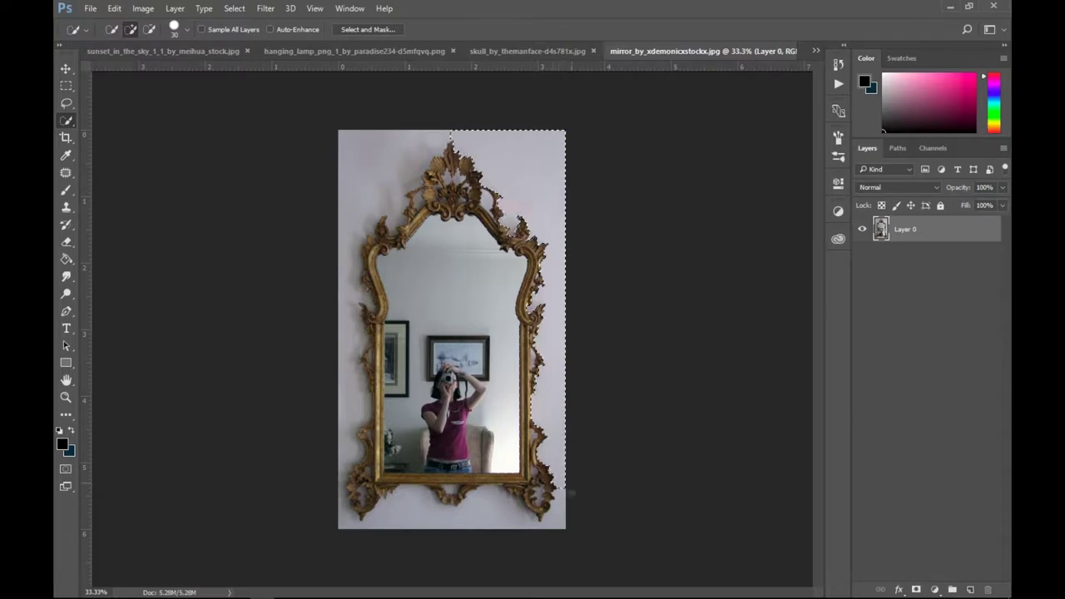
pyautogui.scroll(2, 383, 241)
pyautogui.scroll(1, 423, 200)
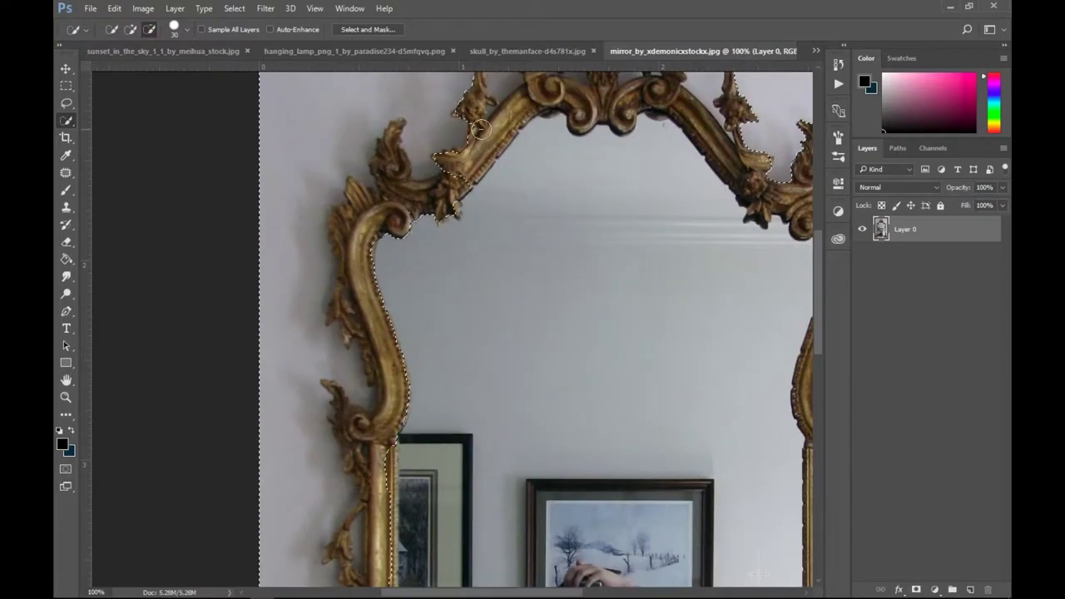
pyautogui.scroll(-1, 366, 333)
pyautogui.scroll(-3, 363, 364)
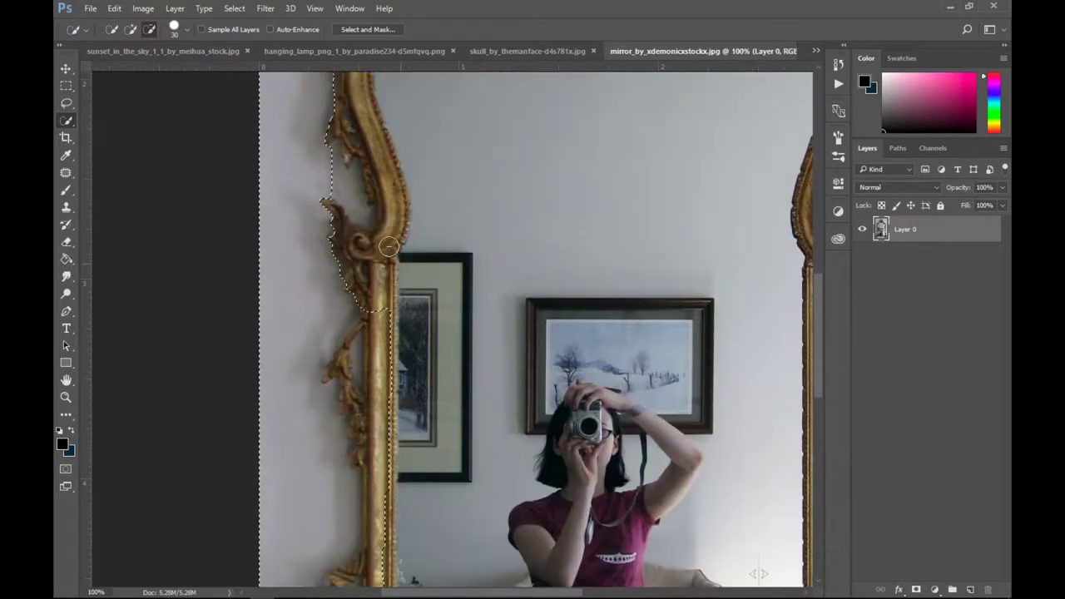
pyautogui.scroll(-1, 364, 314)
pyautogui.scroll(-1, 347, 341)
pyautogui.scroll(-2, 594, 435)
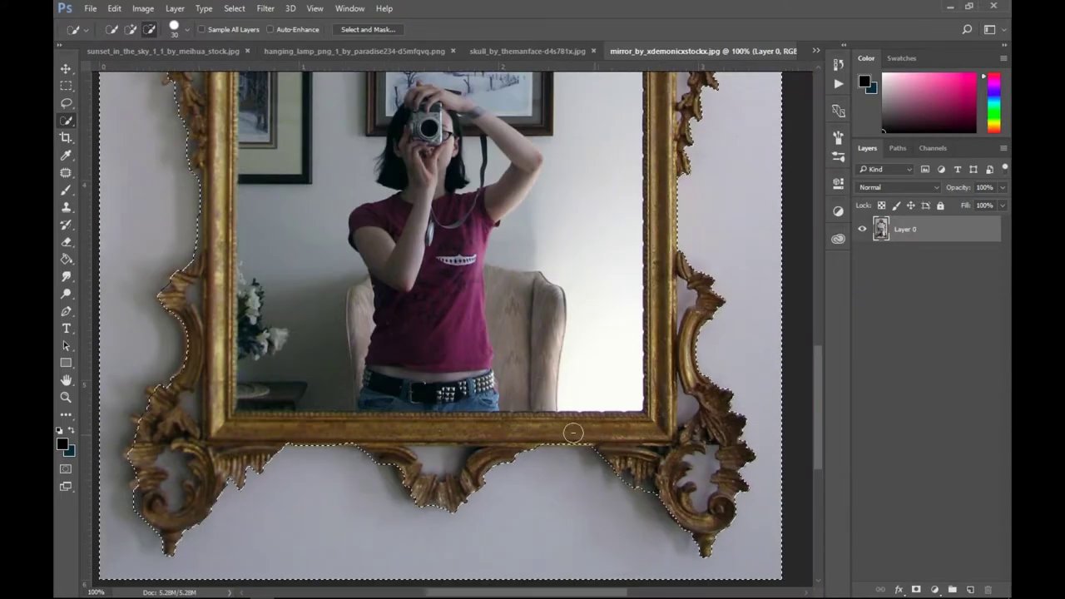
pyautogui.scroll(2, 413, 391)
pyautogui.press('Delete')
# Delete the leftover wall between the top ornaments using a smaller Quick Selection brush.
pyautogui.scroll(-2, 414, 391)
pyautogui.scroll(1, 309, 344)
pyautogui.scroll(2, 499, 291)
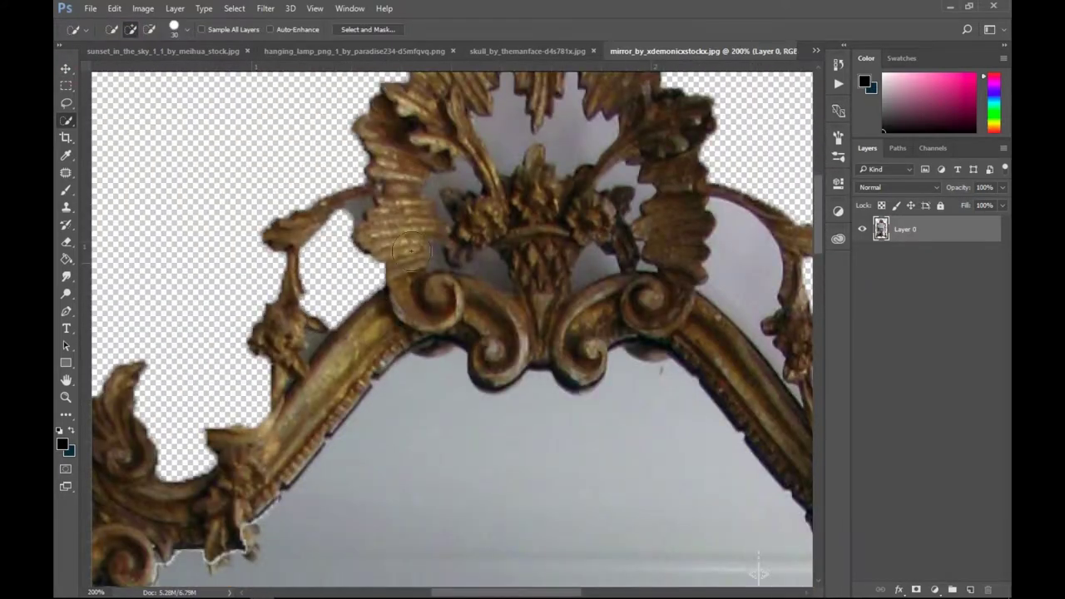
pyautogui.scroll(1, 595, 249)
pyautogui.press('[')
pyautogui.press('[')
pyautogui.press('[')
pyautogui.moveTo(596, 249); pyautogui.dragTo(682, 333)
pyautogui.press('Delete')
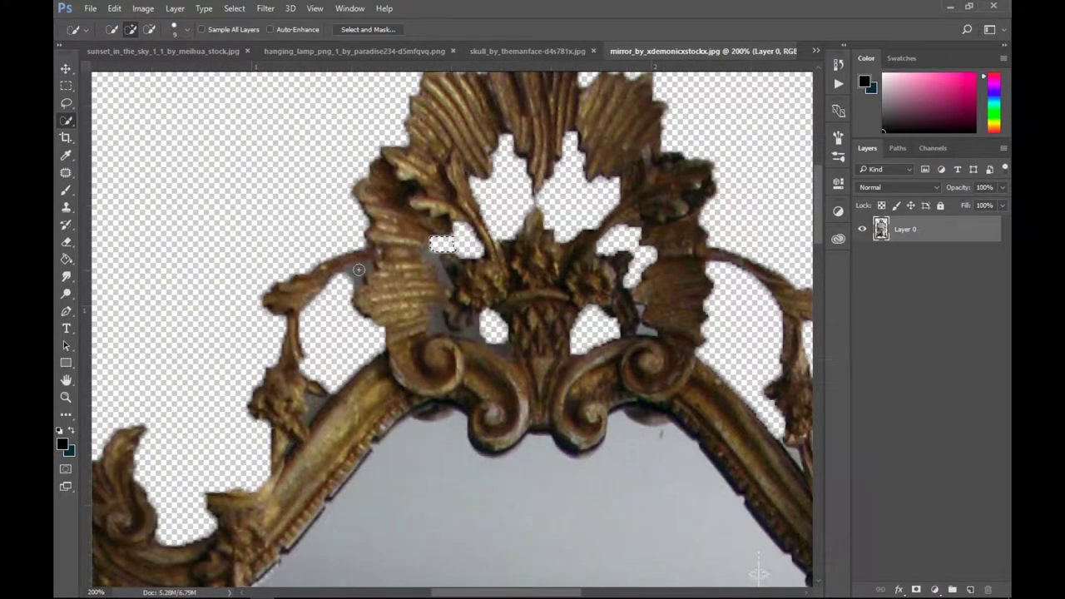
pyautogui.scroll(-2, 513, 352)
pyautogui.scroll(-3, 758, 573)
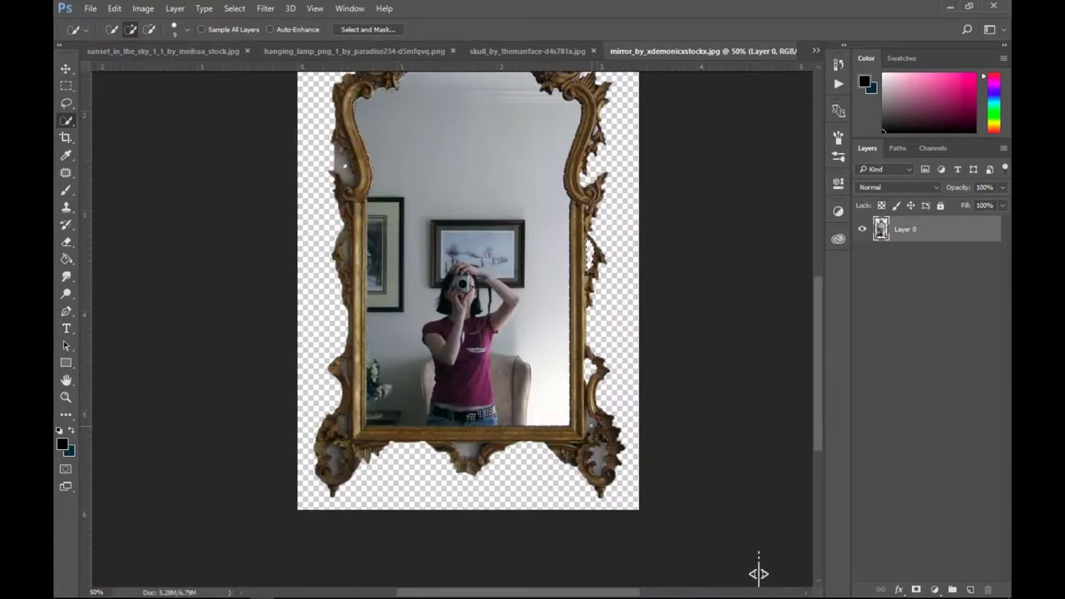
pyautogui.hotkey('ctrl', '-')
pyautogui.click(67, 72)
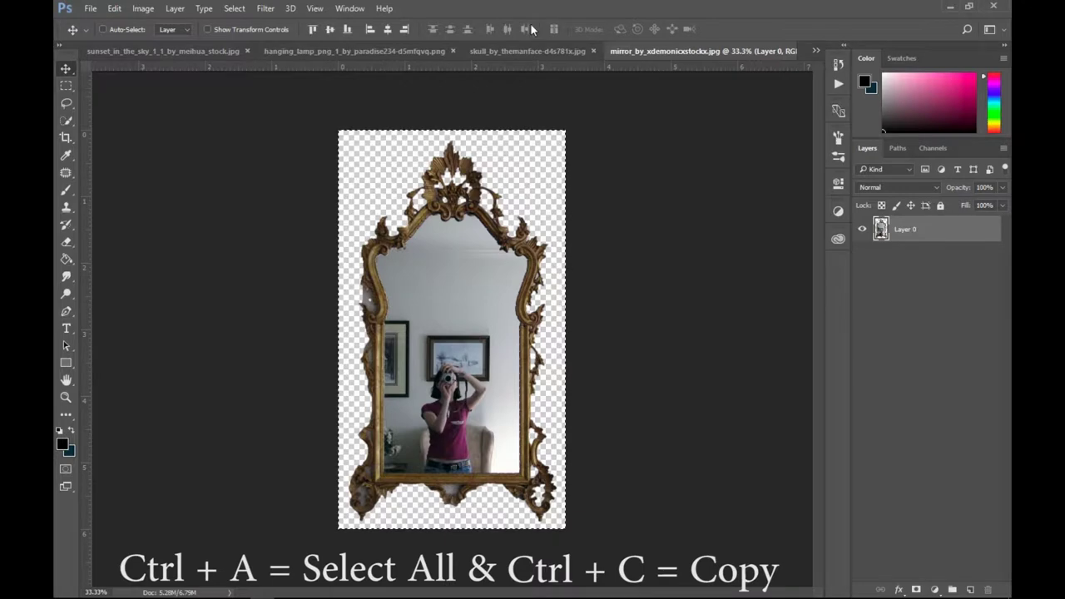
# Paste the mirror into the forest composition and shrink it into place among the trees.
pyautogui.click(814, 51)
pyautogui.click(666, 142)
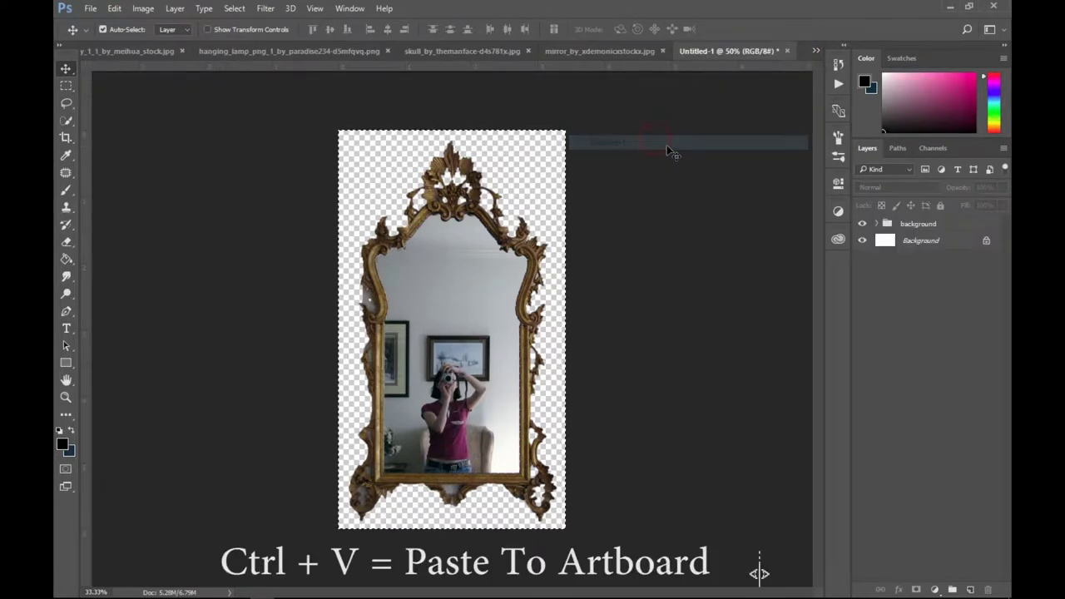
pyautogui.hotkey('ctrl', 'v')
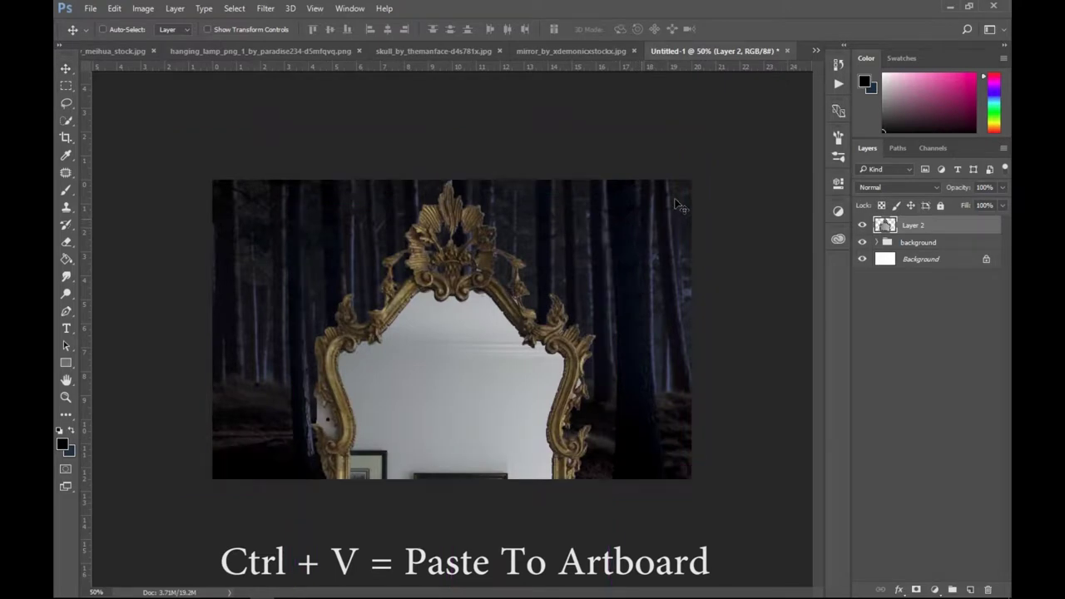
pyautogui.hotkey('ctrl', 't')
pyautogui.moveTo(554, 238)
pyautogui.mouseDown()
pyautogui.moveTo(449, 428)
pyautogui.moveTo(463, 300)
pyautogui.moveTo(483, 352)
pyautogui.mouseUp()
pyautogui.press('Return')
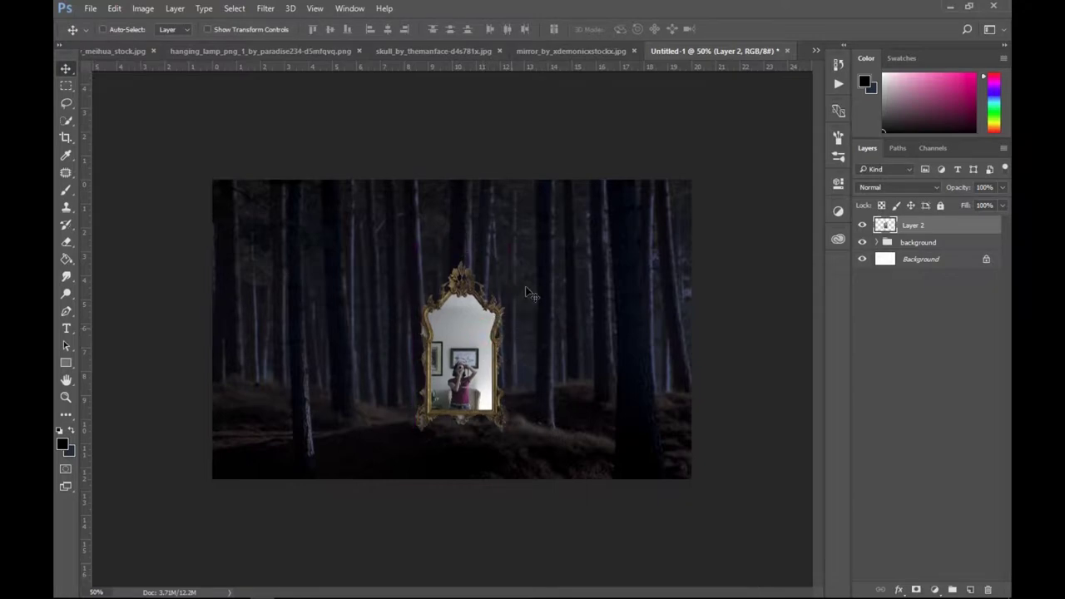
# Enlarge the mirror to about 130% and shift it down and to the left.
pyautogui.hotkey('ctrl', 't')
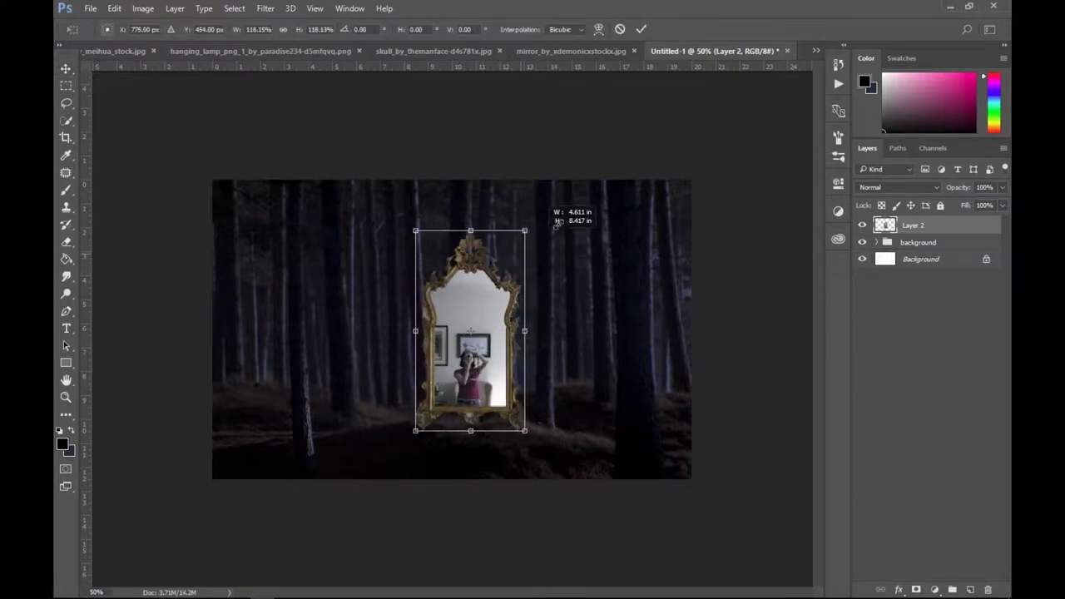
pyautogui.moveTo(508, 262); pyautogui.dragTo(541, 209)
pyautogui.moveTo(530, 313); pyautogui.dragTo(485, 317)
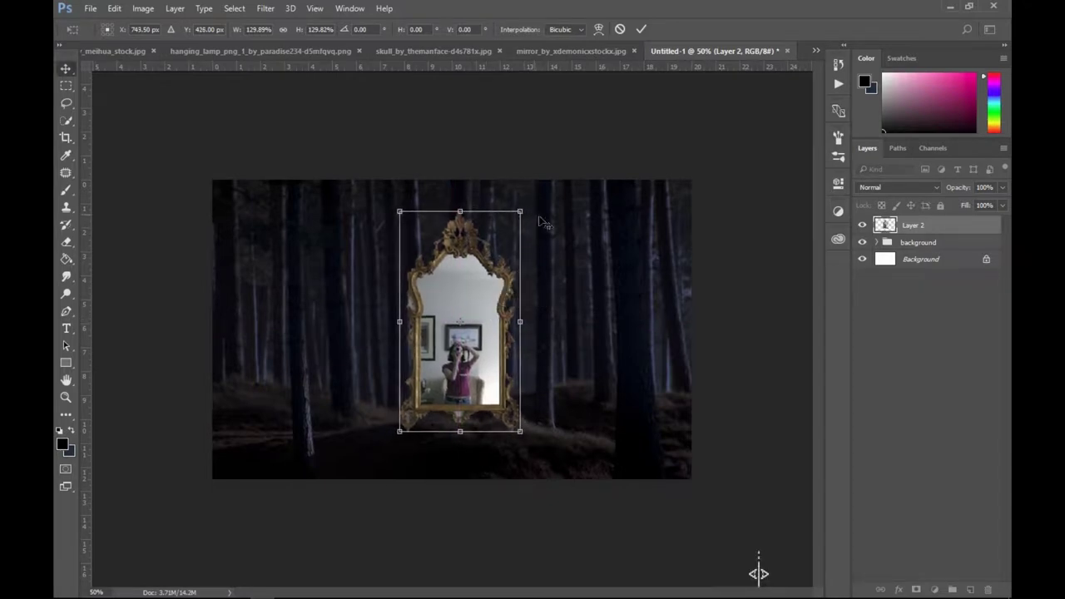
pyautogui.press('Return')
# Zoom in and tilt the mirror by a few degrees.
pyautogui.hotkey('ctrl', '+')
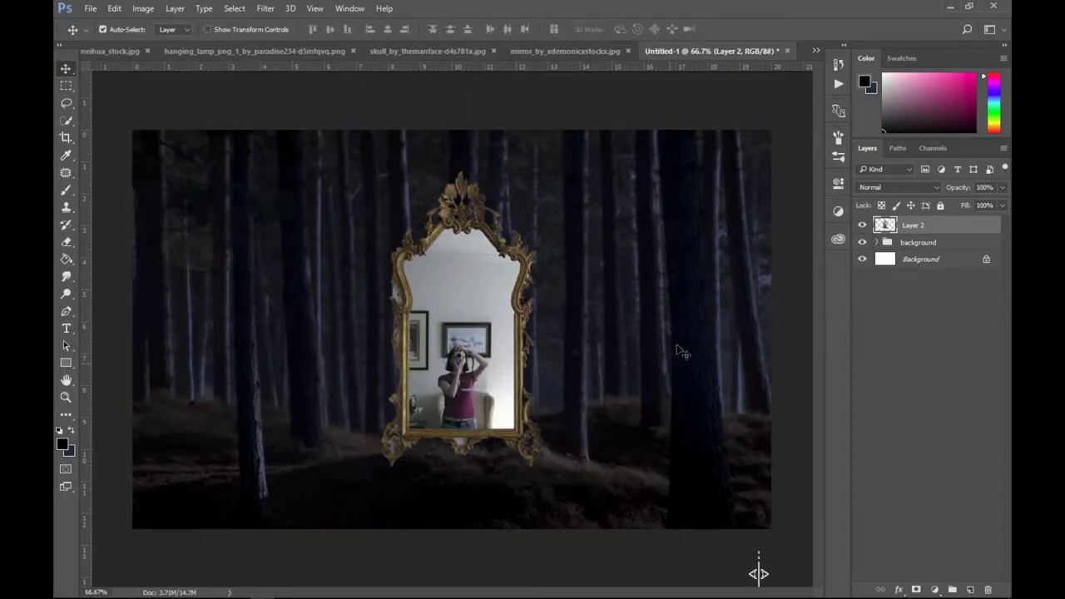
pyautogui.hotkey('ctrl', '+')
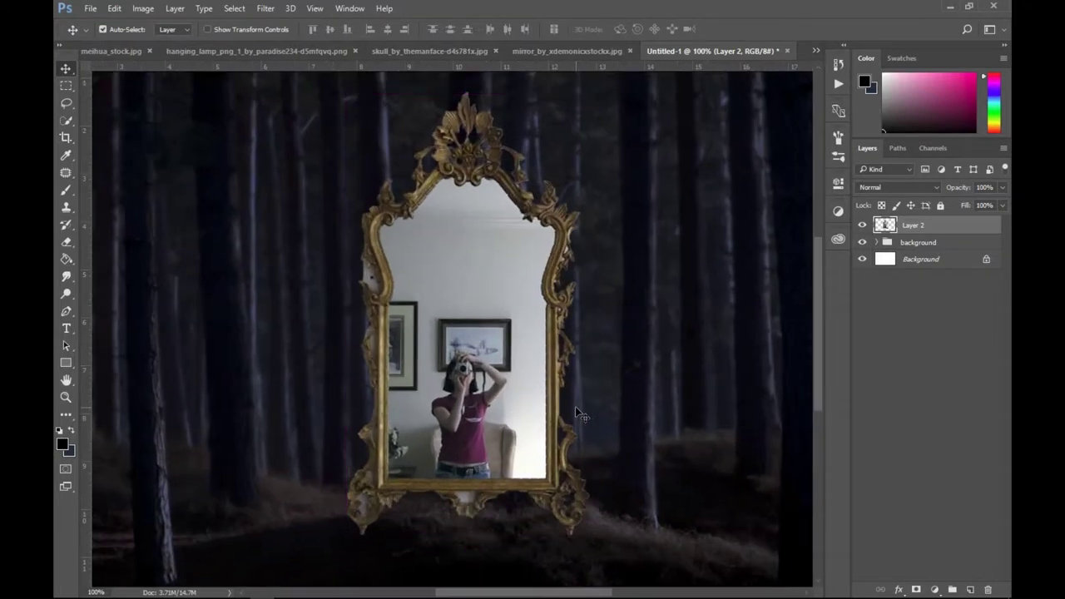
pyautogui.hotkey('ctrl', 't')
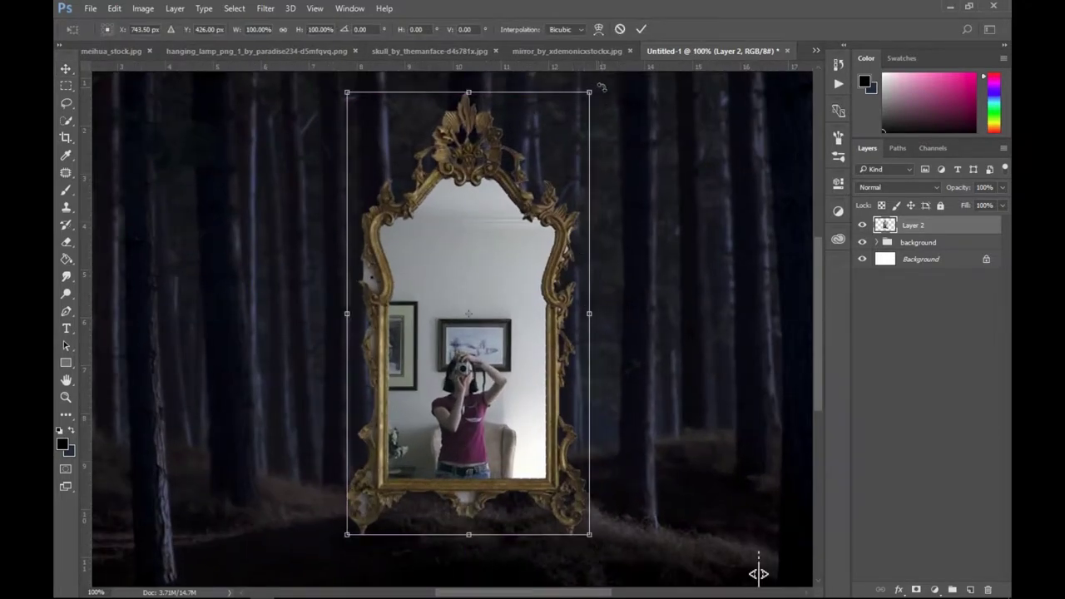
pyautogui.moveTo(606, 88); pyautogui.dragTo(617, 97)
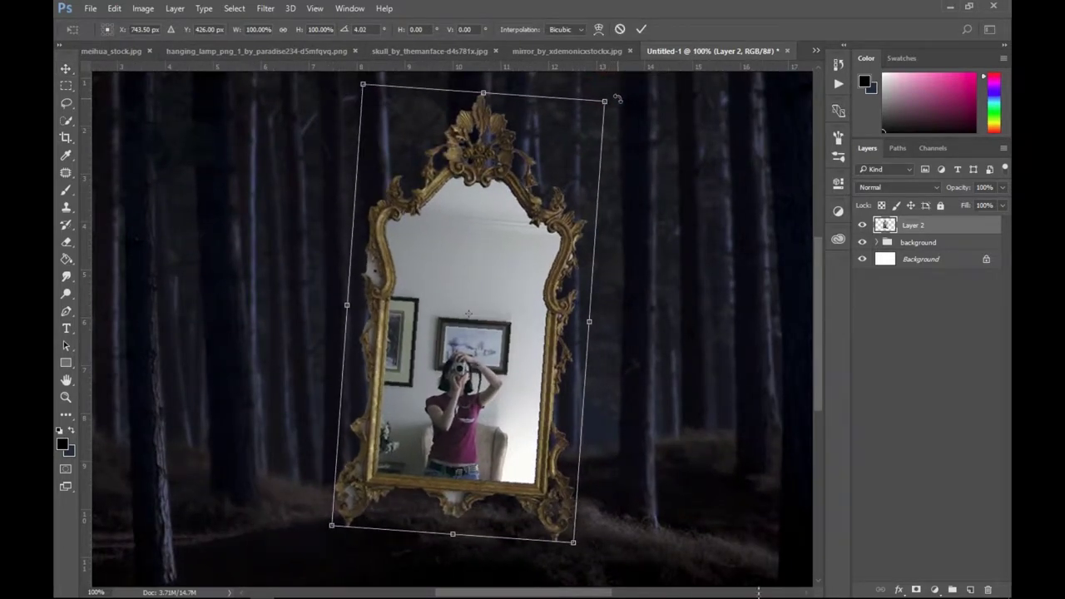
pyautogui.press('Return')
# Nudge the mirror into position and add a layer mask to its layer.
pyautogui.scroll(-2, 758, 574)
pyautogui.scroll(-1, 575, 291)
pyautogui.moveTo(525, 318)
pyautogui.mouseDown()
pyautogui.moveTo(543, 266)
pyautogui.moveTo(541, 341)
pyautogui.mouseUp()
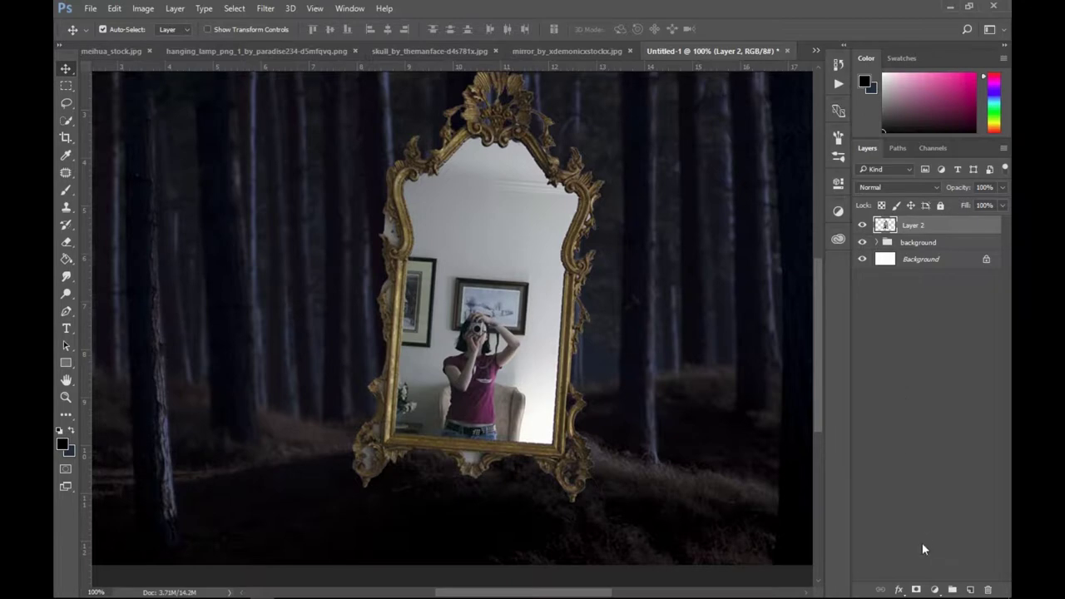
pyautogui.click(915, 589)
# Paint on the mask to hide the mirror's lower-left and lower-right ornaments behind the fur.
pyautogui.scroll(-3, 675, 469)
pyautogui.scroll(2, 673, 464)
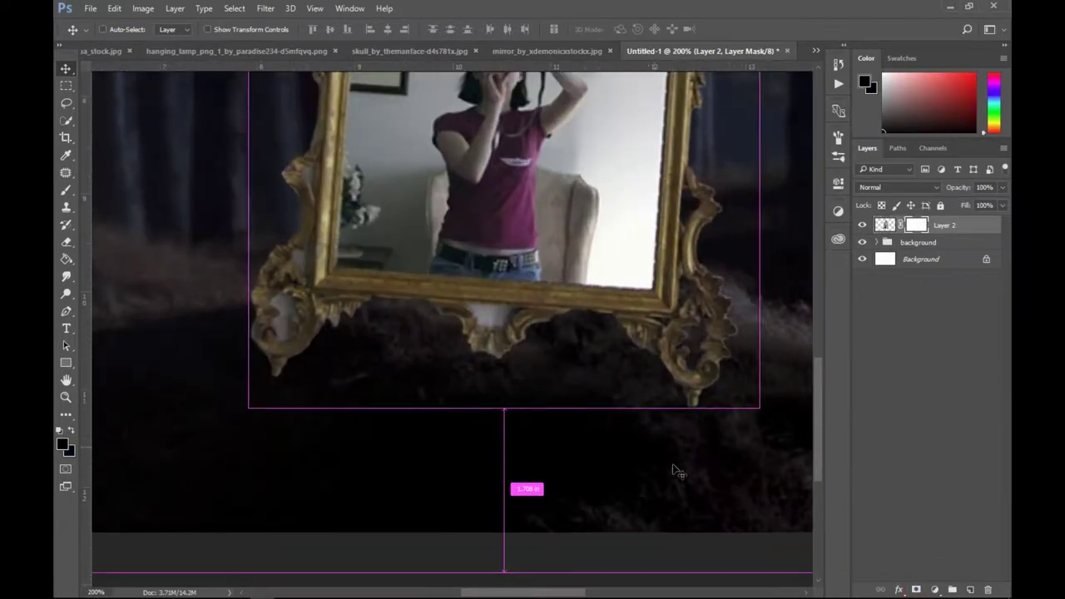
pyautogui.scroll(2, 673, 463)
pyautogui.press('b')
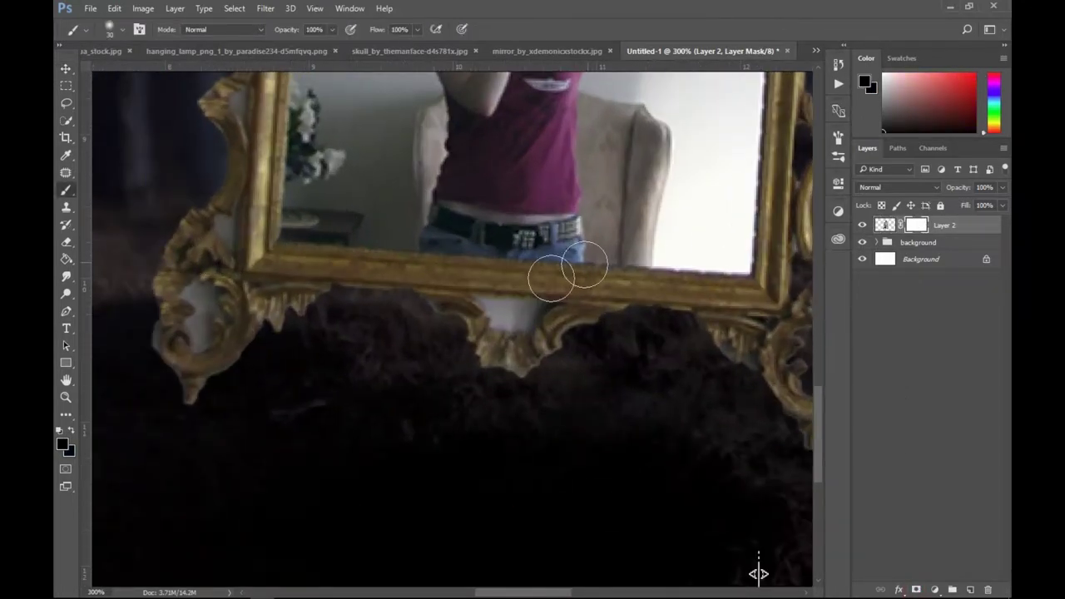
pyautogui.click(70, 450)
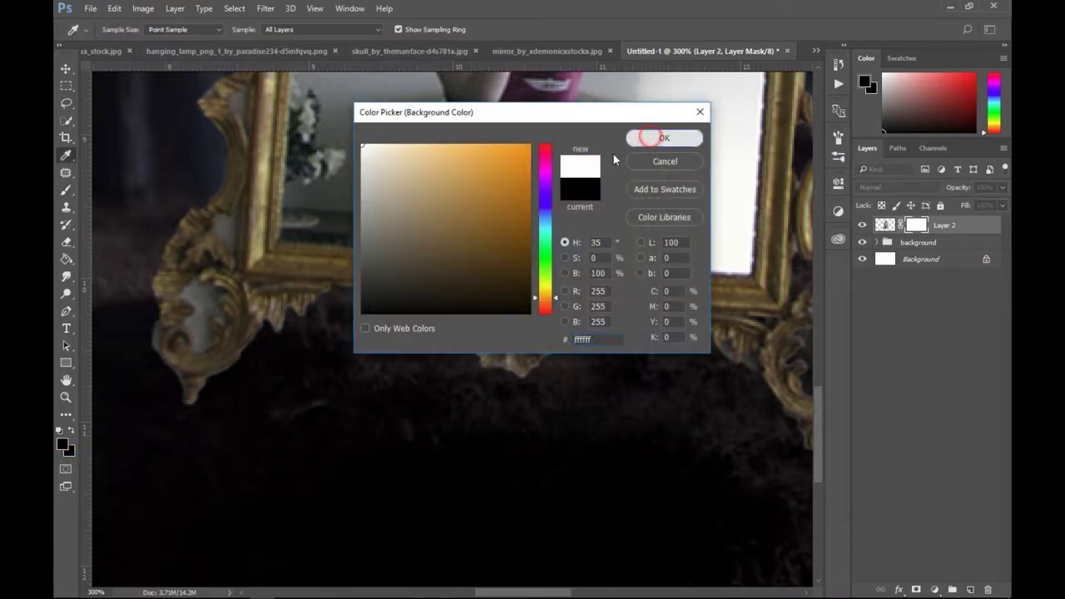
pyautogui.click(649, 140)
pyautogui.moveTo(190, 404)
pyautogui.mouseDown()
pyautogui.moveTo(264, 396)
pyautogui.moveTo(193, 351)
pyautogui.moveTo(266, 314)
pyautogui.moveTo(180, 319)
pyautogui.moveTo(316, 312)
pyautogui.moveTo(186, 309)
pyautogui.moveTo(516, 336)
pyautogui.moveTo(488, 368)
pyautogui.moveTo(491, 320)
pyautogui.moveTo(656, 330)
pyautogui.moveTo(249, 286)
pyautogui.moveTo(146, 249)
pyautogui.mouseUp()
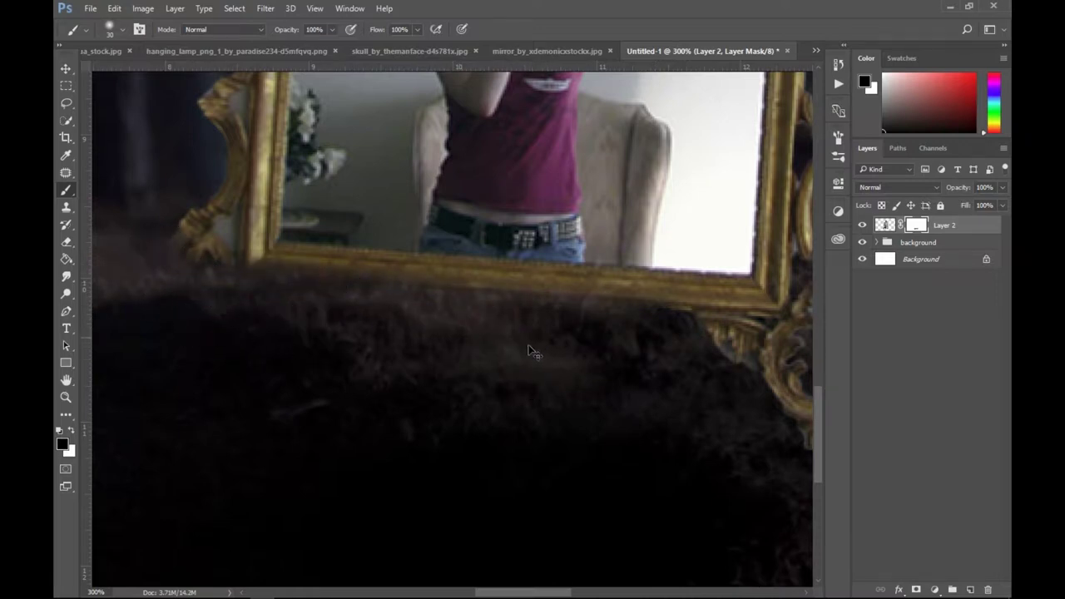
pyautogui.hscroll(5, 533, 352)
pyautogui.moveTo(624, 372)
pyautogui.mouseDown()
pyautogui.moveTo(570, 404)
pyautogui.moveTo(566, 452)
pyautogui.moveTo(623, 300)
pyautogui.moveTo(485, 358)
pyautogui.mouseUp()
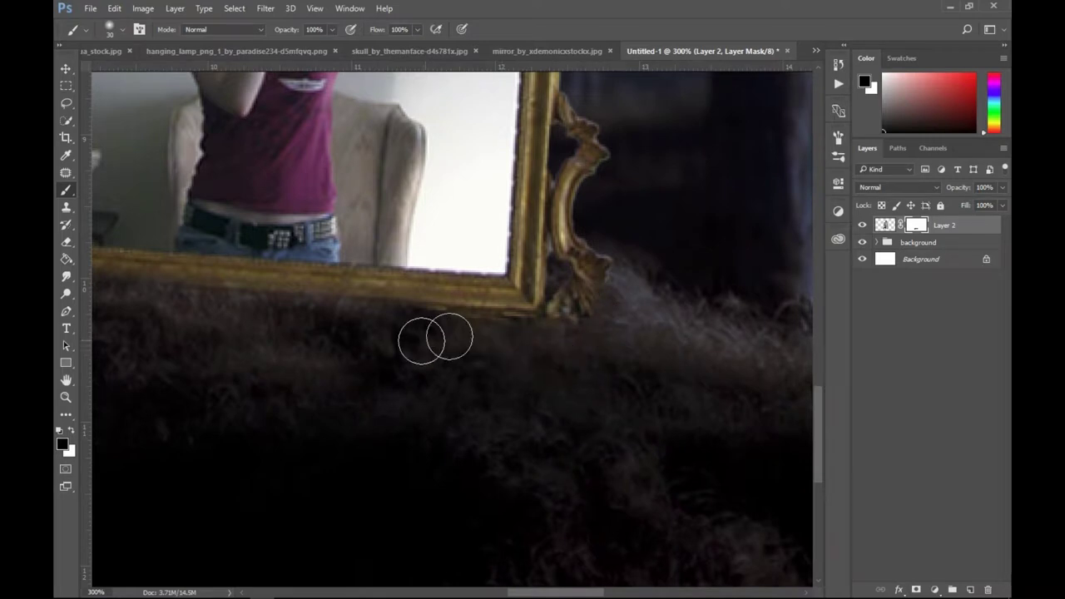
pyautogui.moveTo(426, 337); pyautogui.dragTo(593, 344)
# Switch the brush to a grass-shaped 20 px tip.
pyautogui.click(118, 34)
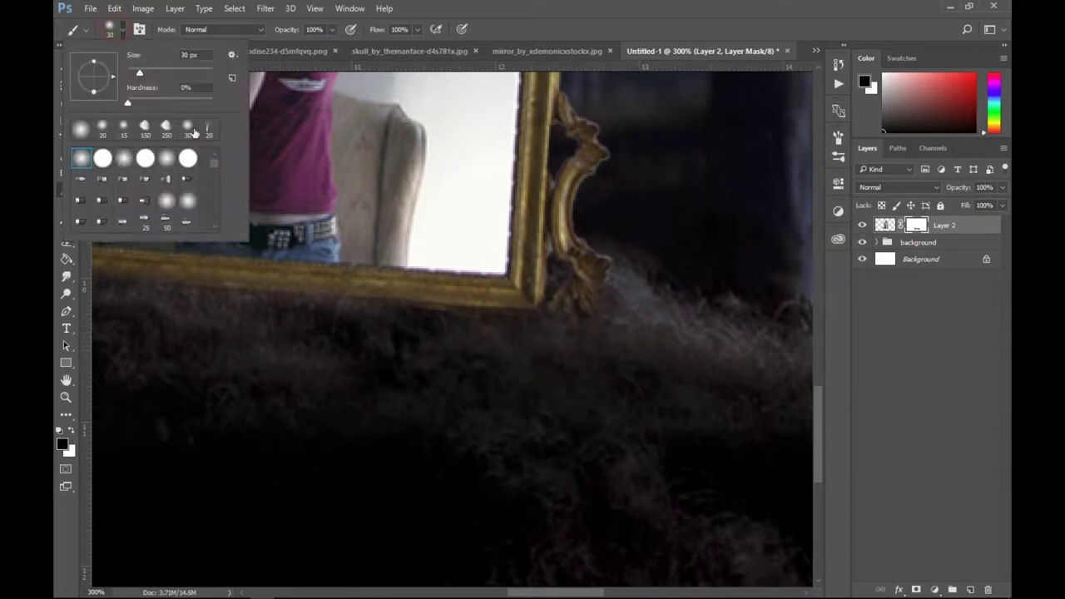
pyautogui.click(208, 130)
pyautogui.click(506, 356)
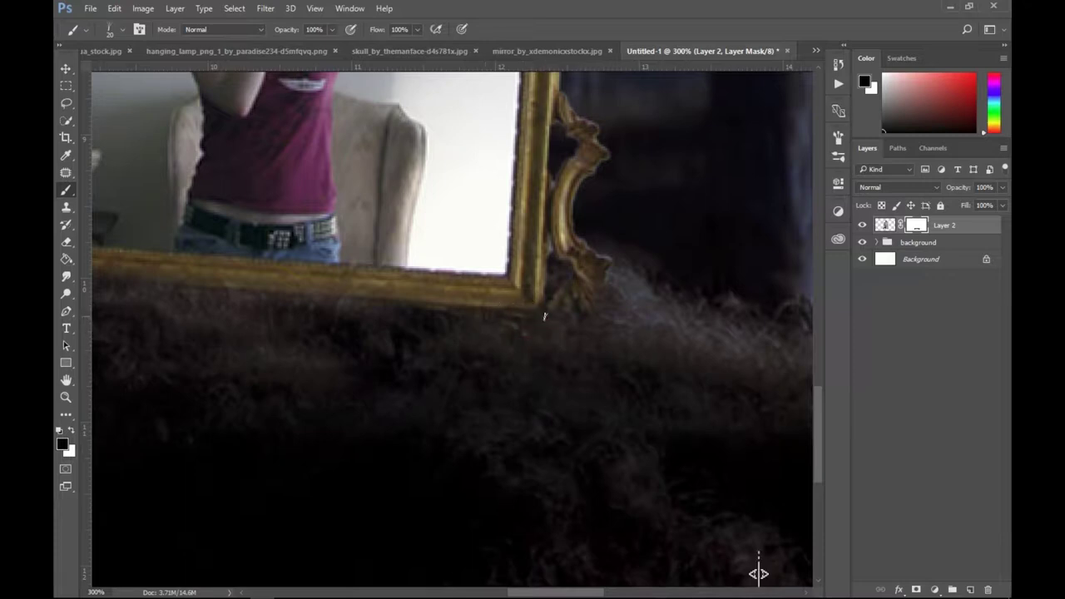
pyautogui.click(70, 451)
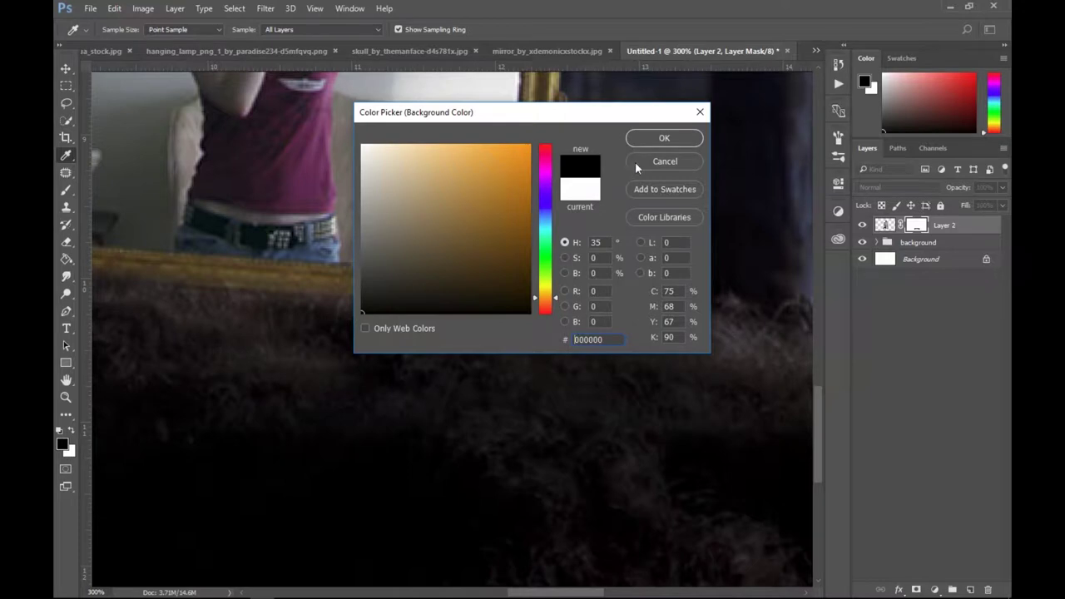
pyautogui.click(655, 139)
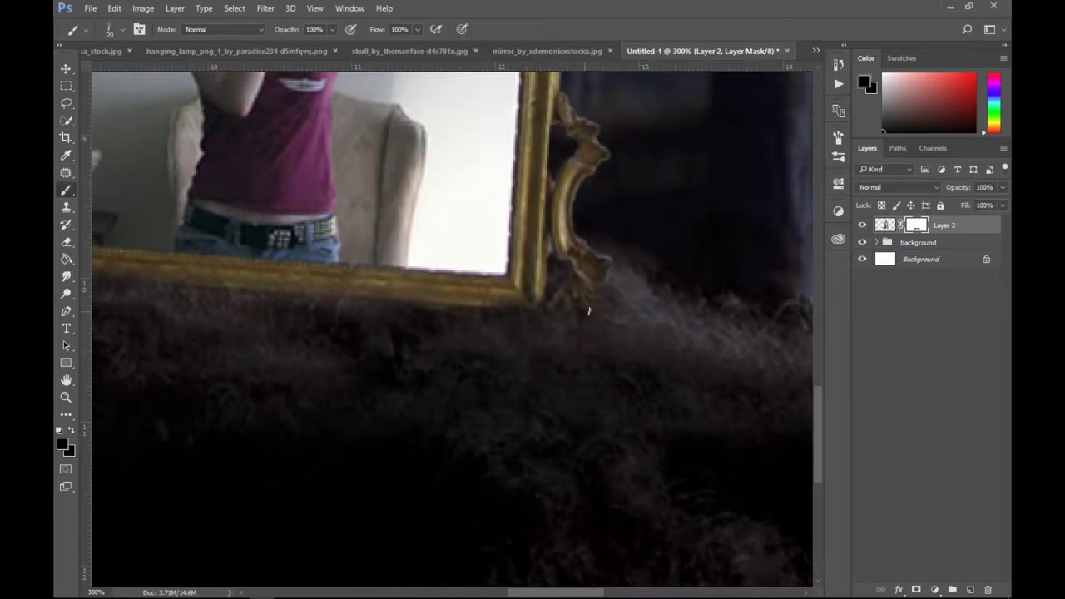
# Brush grass-shaped fur across the mirror's whole bottom edge.
pyautogui.moveTo(447, 309); pyautogui.dragTo(432, 314)
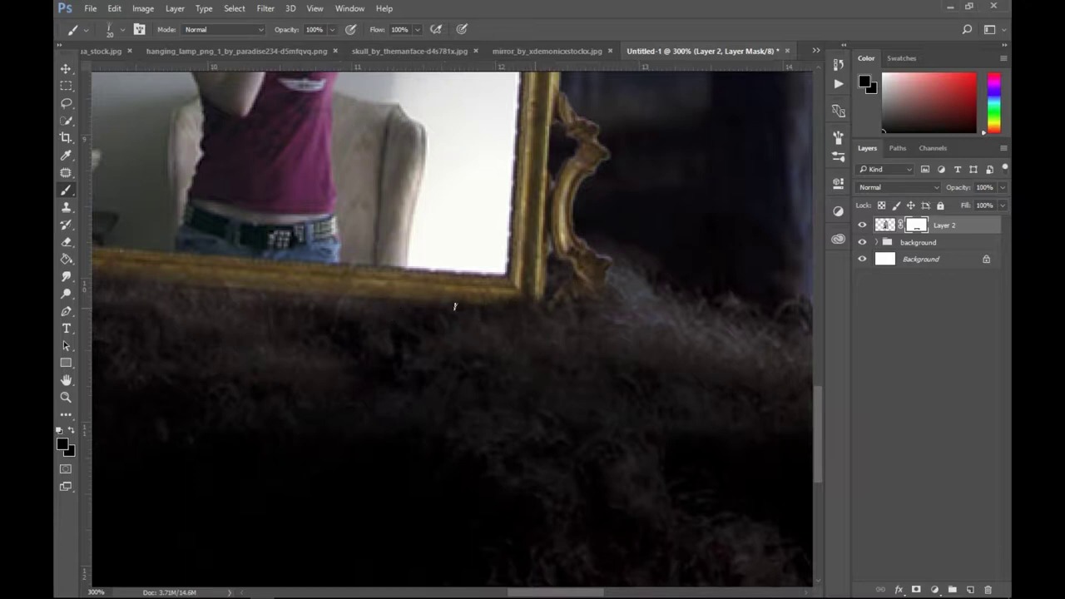
pyautogui.moveTo(443, 302)
pyautogui.mouseDown()
pyautogui.moveTo(524, 293)
pyautogui.moveTo(333, 293)
pyautogui.mouseUp()
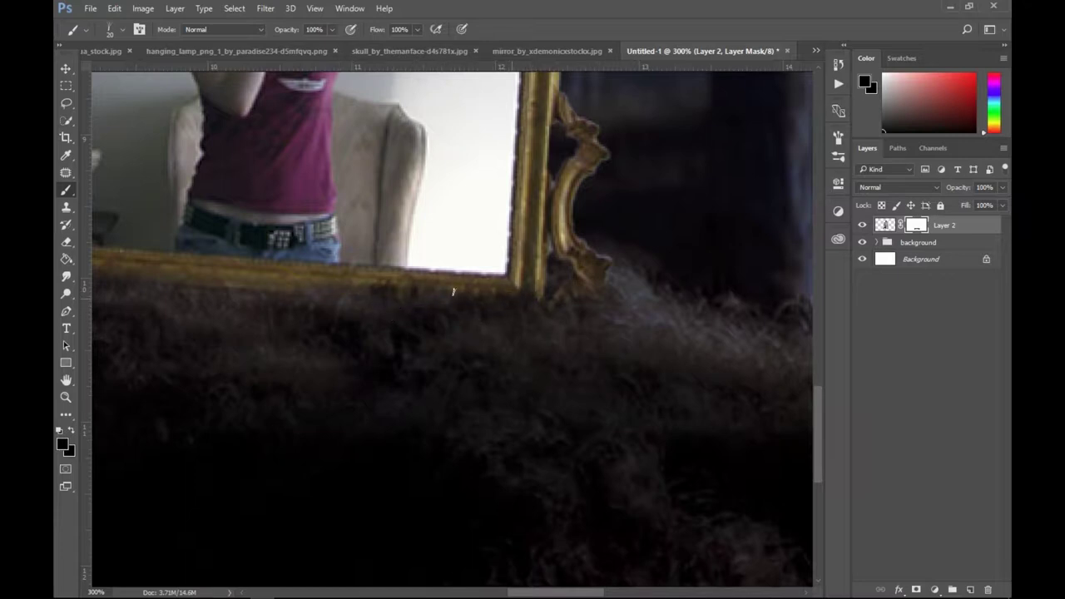
pyautogui.moveTo(453, 291); pyautogui.dragTo(558, 289)
pyautogui.hscroll(-3, 431, 320)
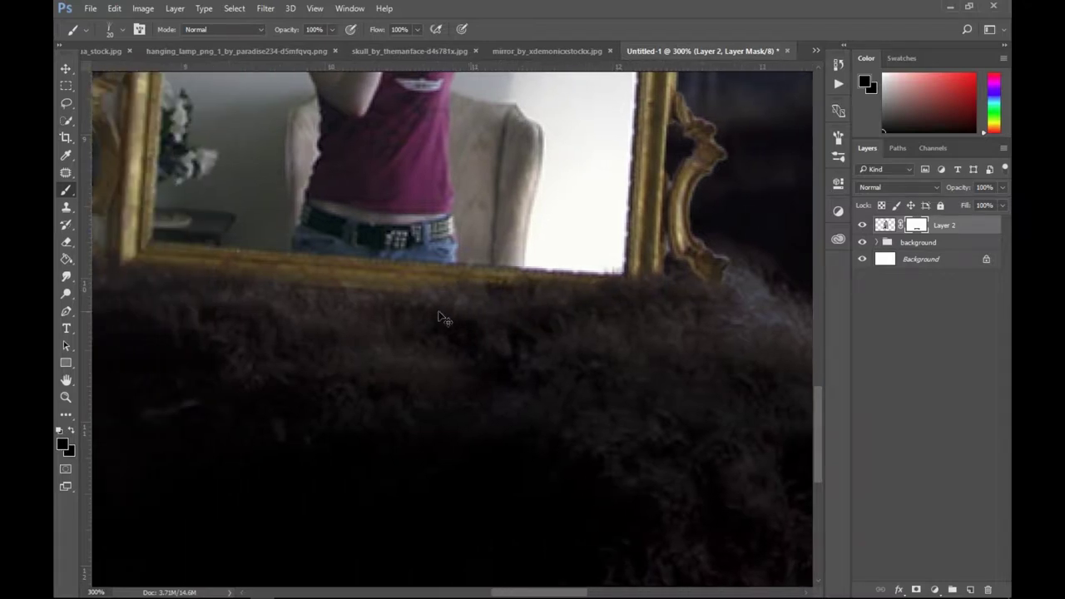
pyautogui.hscroll(-3, 440, 316)
pyautogui.moveTo(464, 284); pyautogui.dragTo(595, 290)
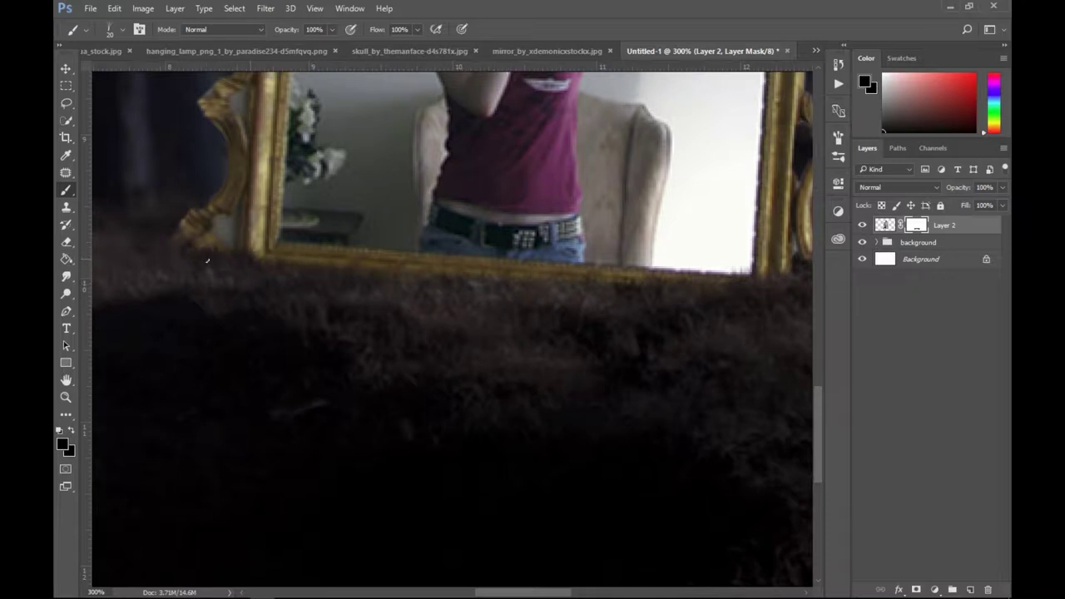
pyautogui.moveTo(377, 264)
pyautogui.mouseDown()
pyautogui.moveTo(643, 284)
pyautogui.moveTo(749, 273)
pyautogui.moveTo(272, 258)
pyautogui.mouseUp()
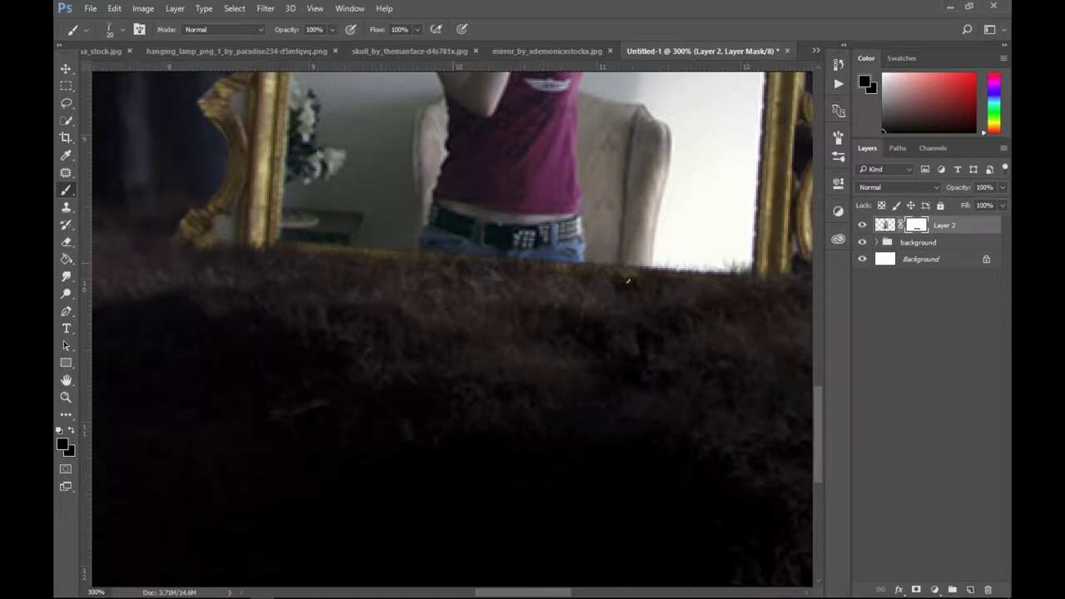
# Add fur over the mirror's right base and dab more along its base, then zoom out.
pyautogui.scroll(-5, 562, 326)
pyautogui.scroll(-1, 563, 333)
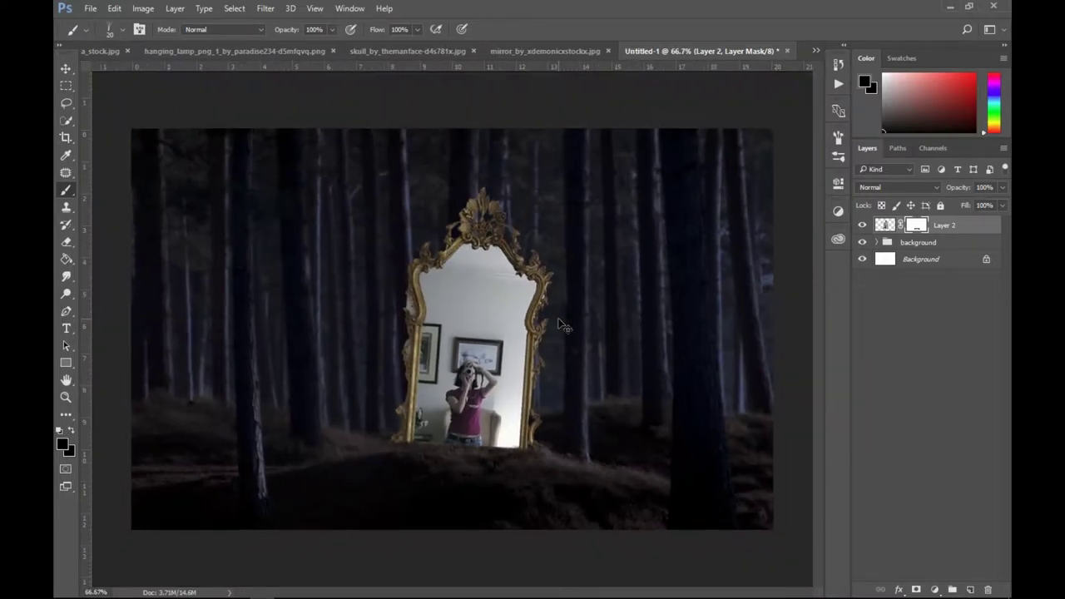
pyautogui.scroll(4, 558, 357)
pyautogui.scroll(2, 556, 378)
pyautogui.scroll(-4, 556, 378)
pyautogui.scroll(-2, 515, 378)
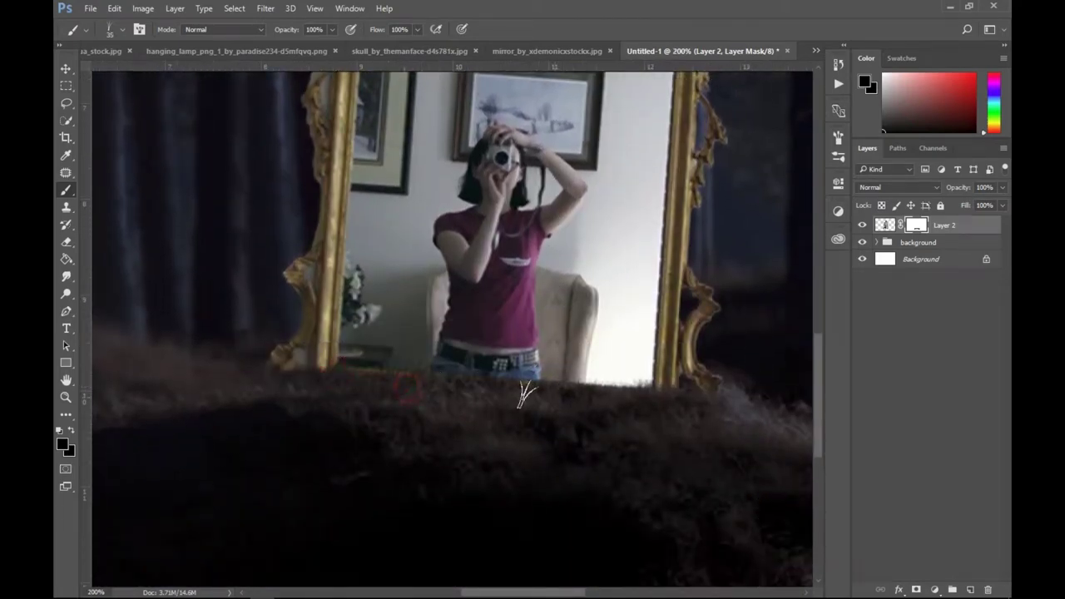
pyautogui.moveTo(524, 388); pyautogui.dragTo(647, 386)
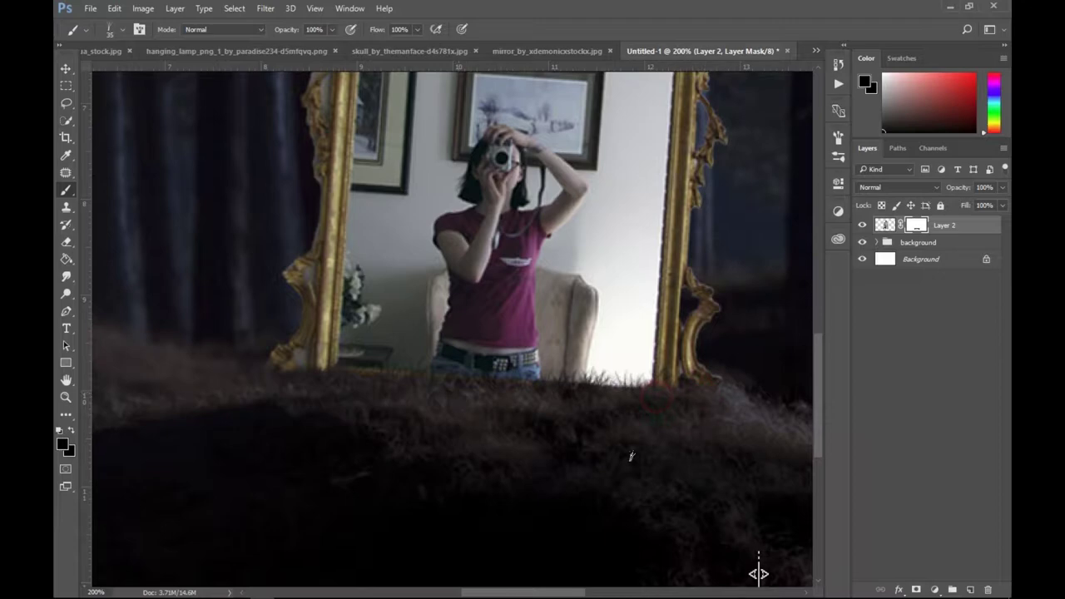
pyautogui.click(347, 378)
pyautogui.click(303, 382)
pyautogui.hotkey('ctrl', '-')
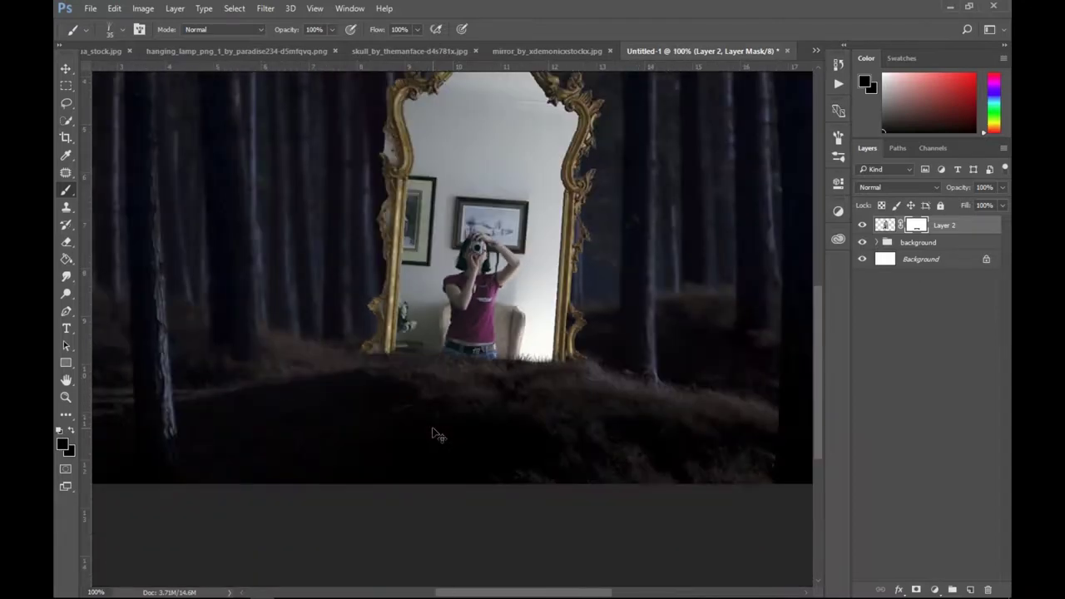
pyautogui.hotkey('ctrl', '-')
pyautogui.click(67, 68)
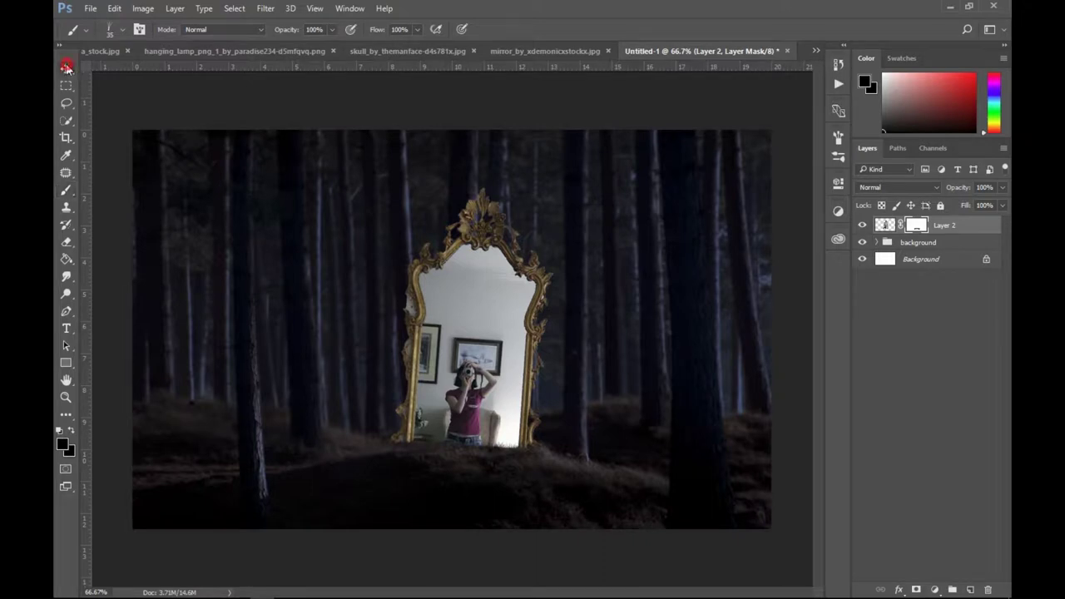
# Rename Layer 2 to 'mirror'.
pyautogui.click(885, 228)
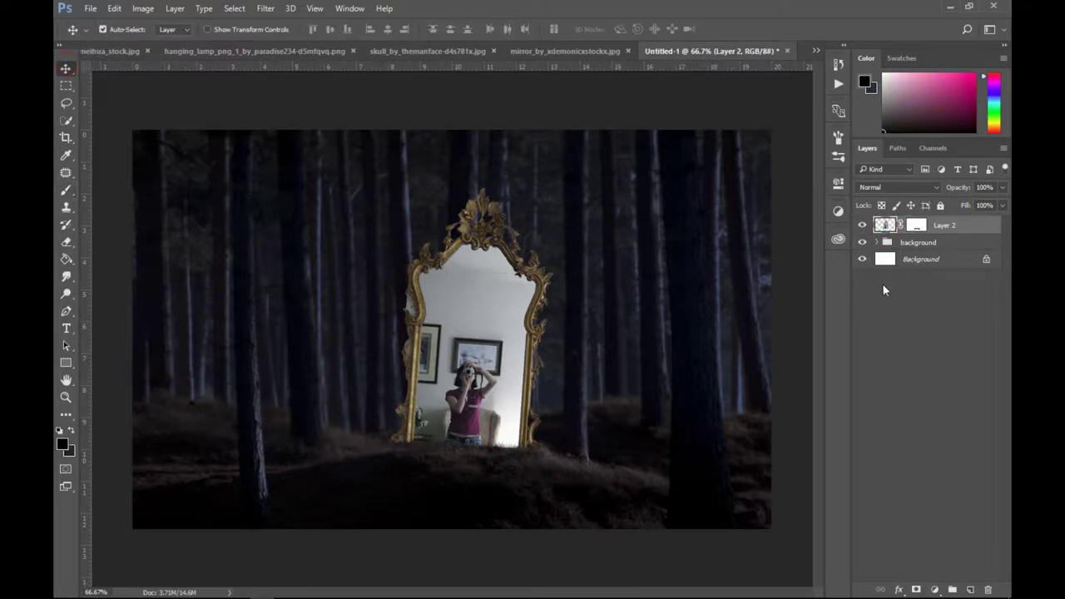
pyautogui.doubleClick(944, 224)
pyautogui.click(937, 402)
pyautogui.hotkey('ctrl', '+')
pyautogui.hotkey('ctrl', '+')
pyautogui.hotkey('ctrl', '+')
# Zoom onto the frame's left edge and set a soft round 8 px brush on the mirror's mask.
pyautogui.hscroll(-2, 487, 336)
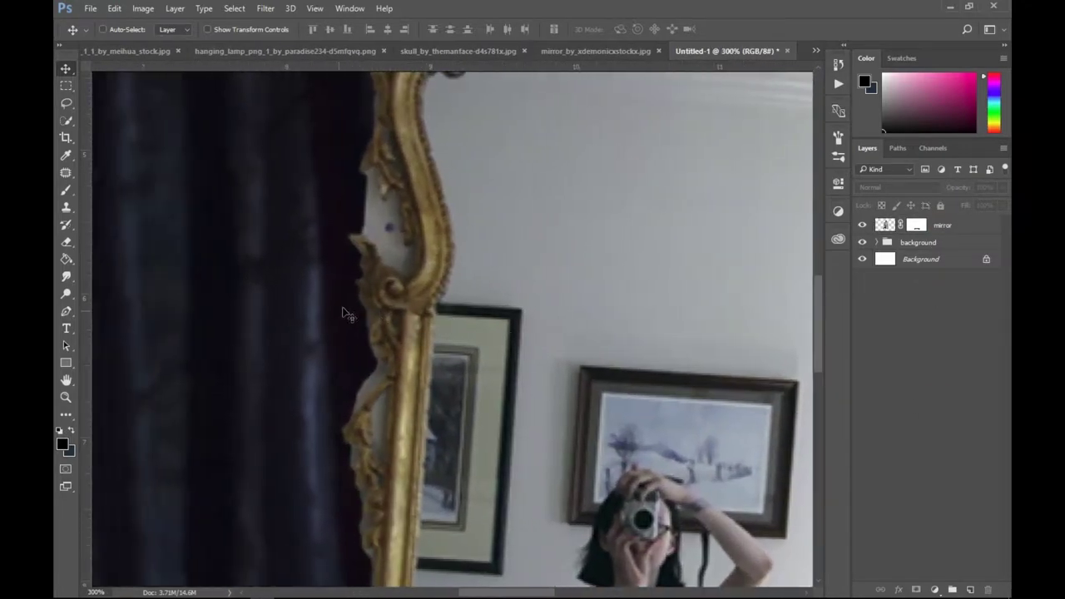
pyautogui.hotkey('ctrl', '+')
pyautogui.hotkey('ctrl', '+')
pyautogui.hscroll(2, 583, 266)
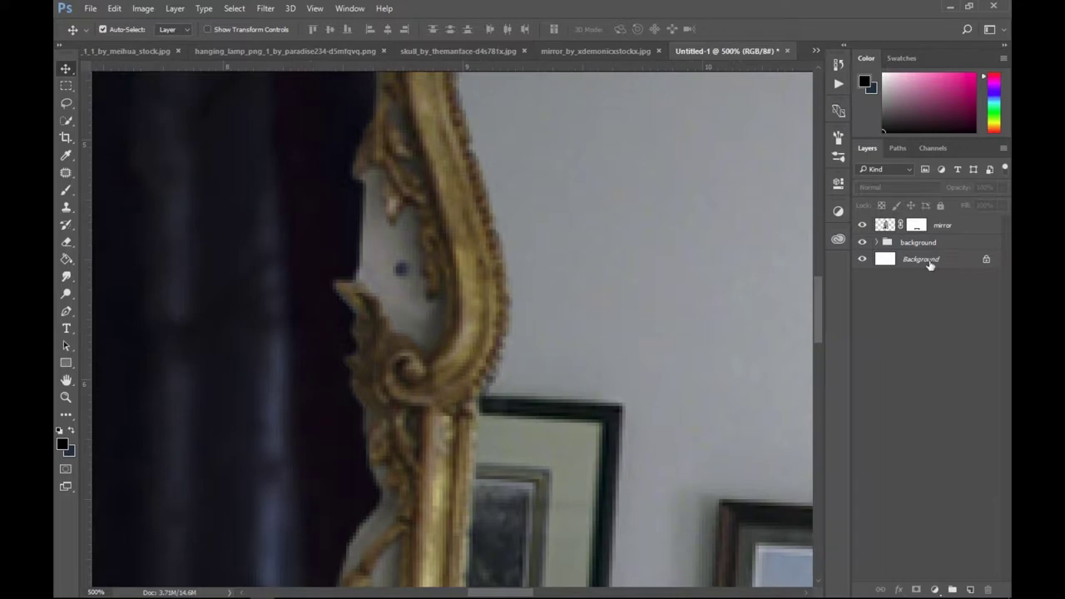
pyautogui.click(916, 224)
pyautogui.press('b')
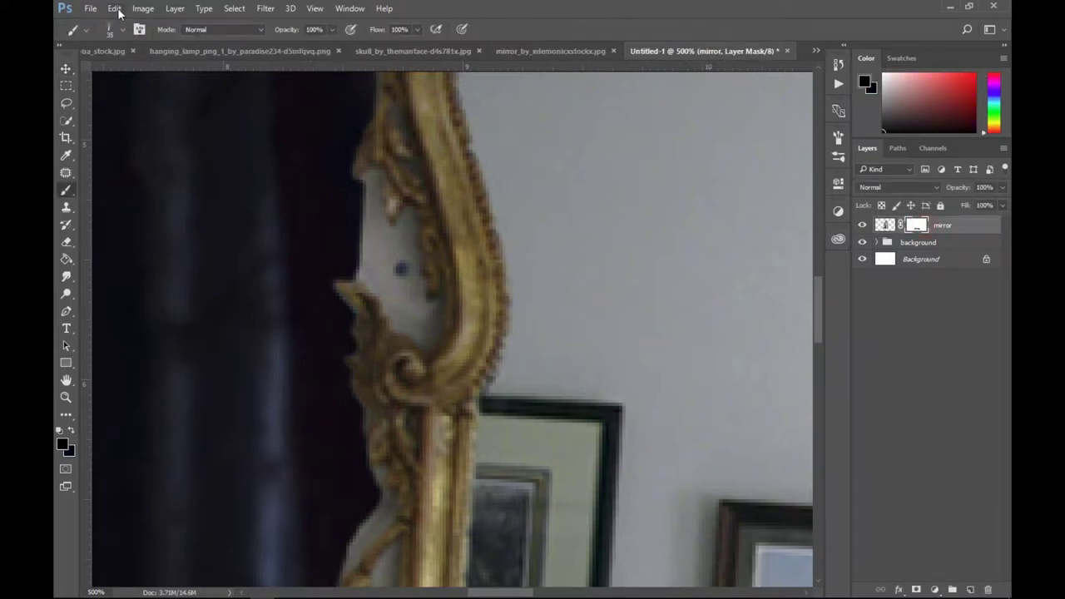
pyautogui.click(109, 30)
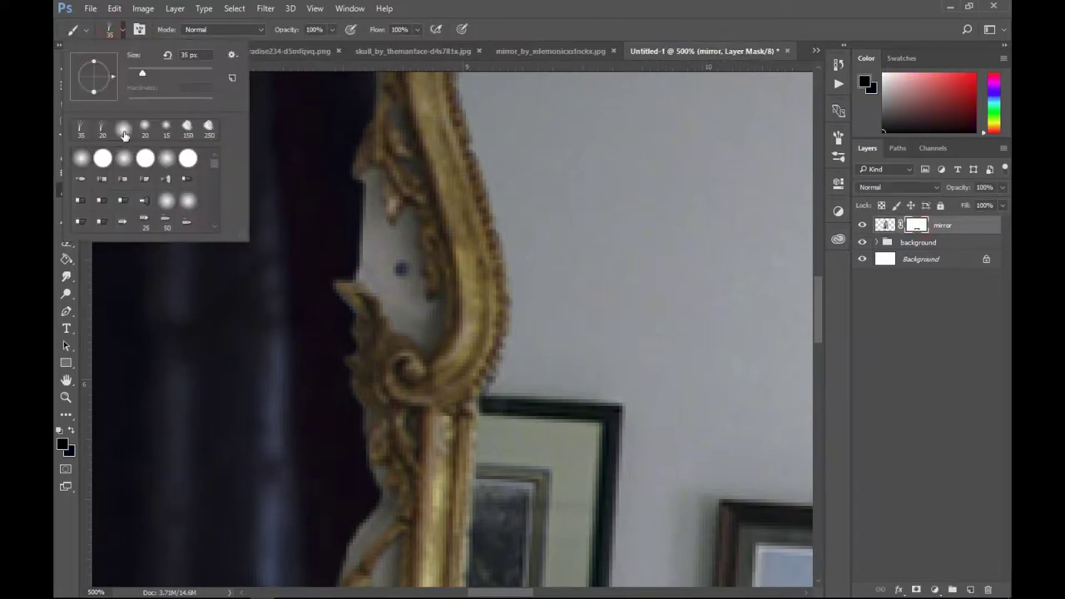
pyautogui.click(315, 219)
pyautogui.press('[')
pyautogui.press('[')
pyautogui.press('[')
pyautogui.press('[')
pyautogui.press('[')
pyautogui.press('[')
pyautogui.press('[')
# Mask out the light wall and gaps beside the frame ornament.
pyautogui.moveTo(369, 180)
pyautogui.mouseDown()
pyautogui.moveTo(371, 240)
pyautogui.moveTo(357, 274)
pyautogui.moveTo(406, 220)
pyautogui.moveTo(376, 275)
pyautogui.moveTo(404, 304)
pyautogui.moveTo(400, 316)
pyautogui.moveTo(378, 288)
pyautogui.moveTo(396, 265)
pyautogui.moveTo(411, 316)
pyautogui.moveTo(400, 322)
pyautogui.moveTo(419, 336)
pyautogui.mouseUp()
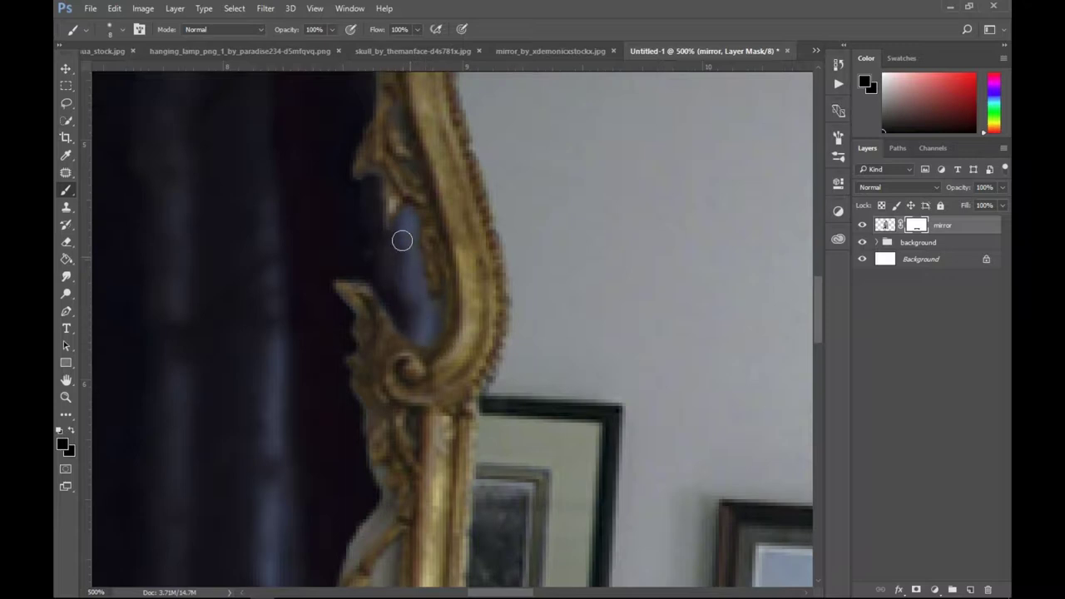
pyautogui.scroll(-2, 423, 332)
pyautogui.scroll(-2, 399, 343)
pyautogui.moveTo(376, 339)
pyautogui.mouseDown()
pyautogui.moveTo(388, 361)
pyautogui.moveTo(339, 423)
pyautogui.moveTo(380, 375)
pyautogui.moveTo(329, 403)
pyautogui.mouseUp()
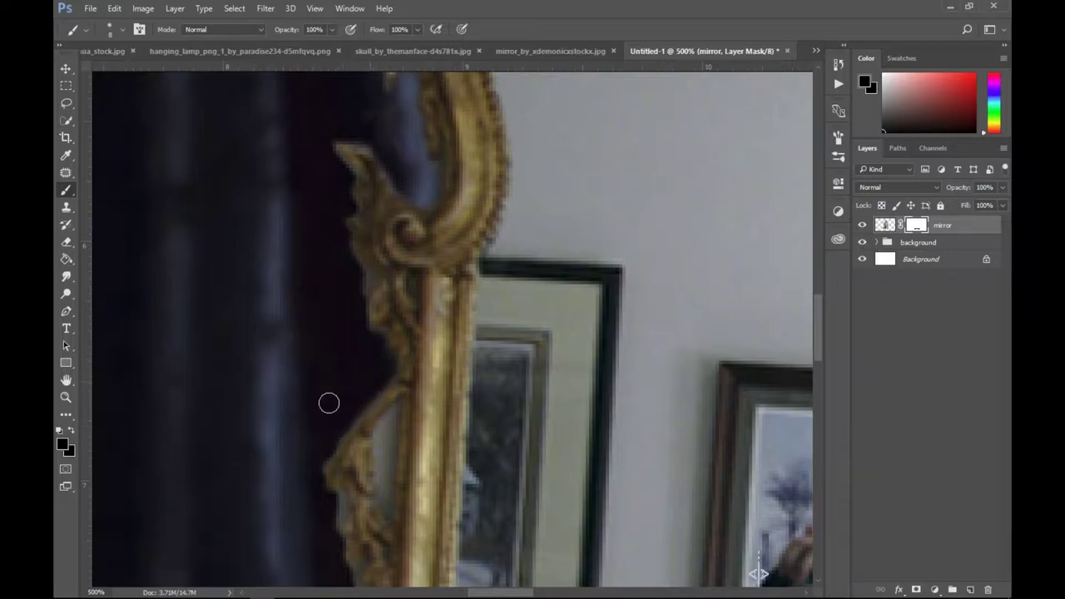
pyautogui.scroll(-4, 328, 403)
pyautogui.moveTo(396, 267)
pyautogui.mouseDown()
pyautogui.moveTo(375, 292)
pyautogui.moveTo(386, 368)
pyautogui.moveTo(391, 288)
pyautogui.moveTo(340, 281)
pyautogui.mouseUp()
pyautogui.scroll(-2, 371, 333)
pyautogui.scroll(-1, 354, 353)
pyautogui.moveTo(349, 336); pyautogui.dragTo(353, 364)
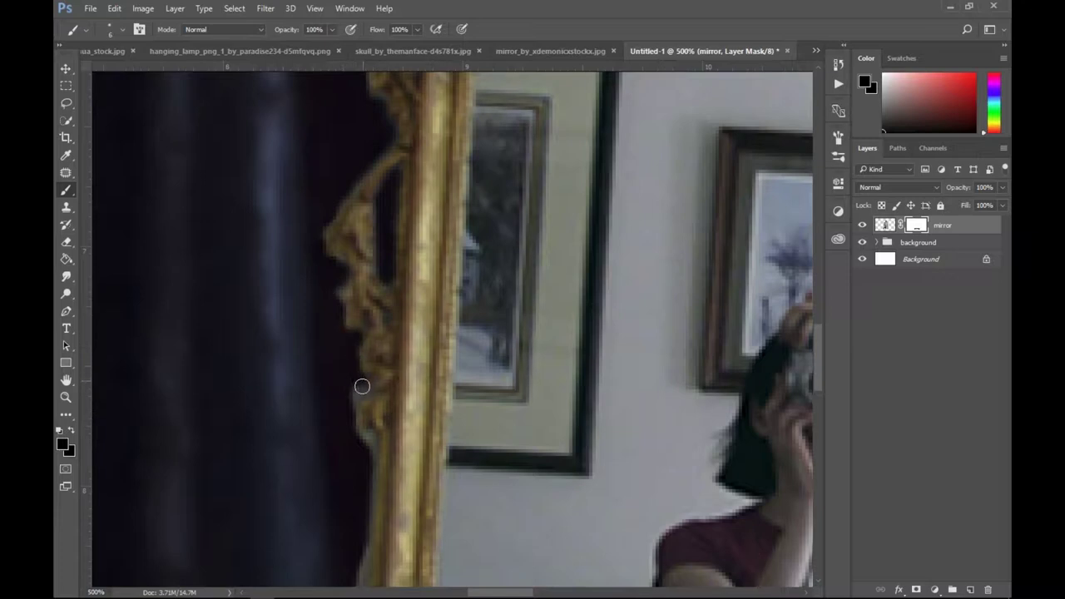
# Clean up the frame edge and hide the light patch below the ornament.
pyautogui.scroll(-1, 364, 466)
pyautogui.scroll(-3, 360, 441)
pyautogui.moveTo(357, 394); pyautogui.dragTo(343, 447)
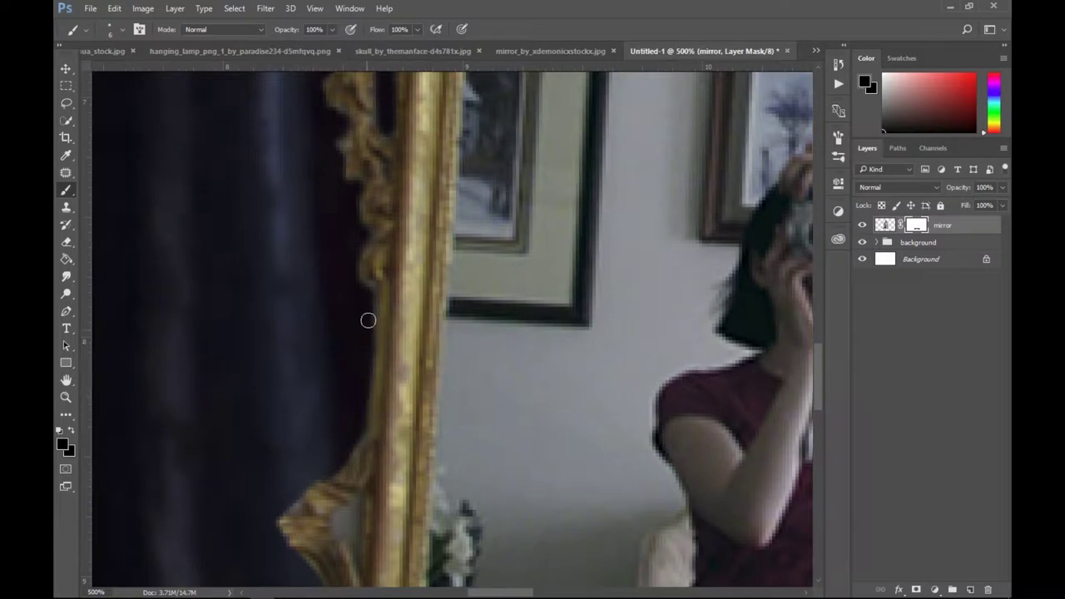
pyautogui.scroll(-1, 358, 363)
pyautogui.scroll(-1, 340, 391)
pyautogui.moveTo(358, 376)
pyautogui.mouseDown()
pyautogui.moveTo(342, 391)
pyautogui.moveTo(347, 406)
pyautogui.moveTo(352, 396)
pyautogui.moveTo(339, 396)
pyautogui.mouseUp()
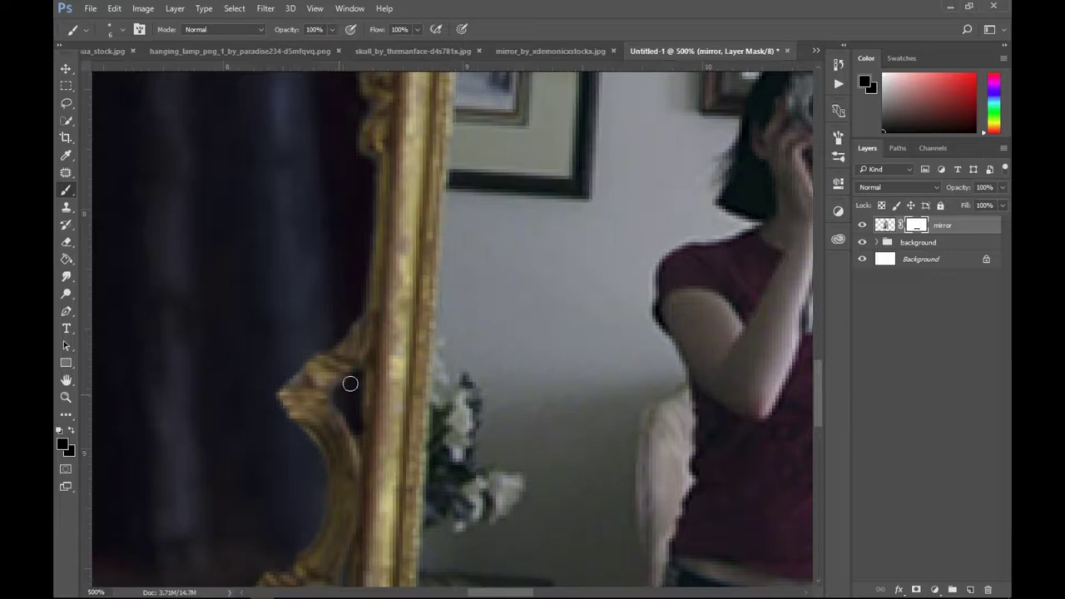
pyautogui.scroll(-1, 349, 383)
pyautogui.scroll(-4, 345, 408)
pyautogui.moveTo(321, 421)
pyautogui.mouseDown()
pyautogui.moveTo(309, 435)
pyautogui.moveTo(332, 455)
pyautogui.mouseUp()
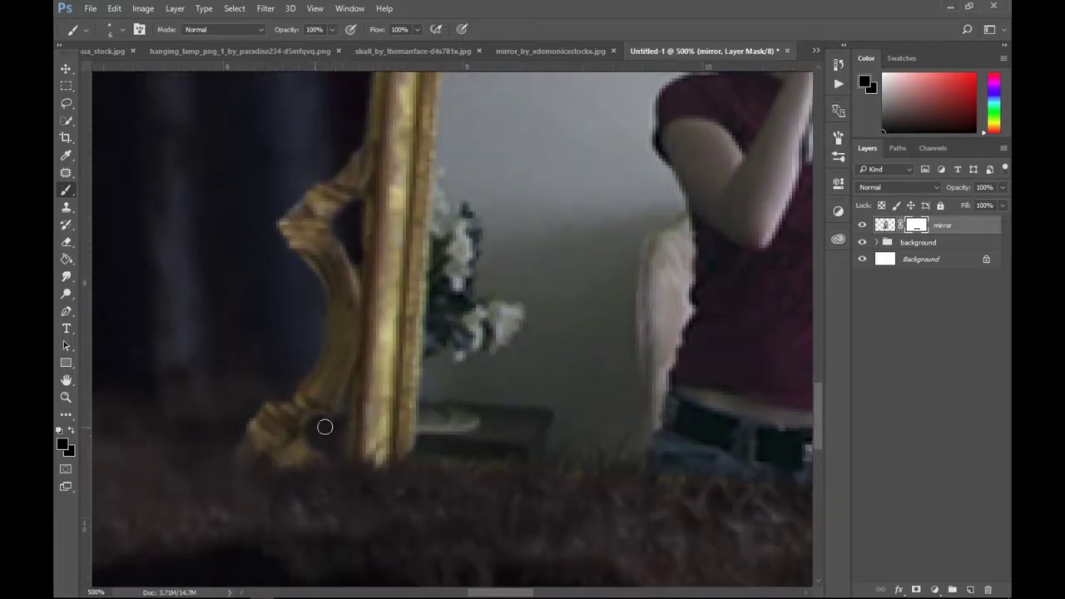
# Dab away small light specks by the frame and on the ornament edge.
pyautogui.scroll(3, 449, 382)
pyautogui.scroll(3, 433, 349)
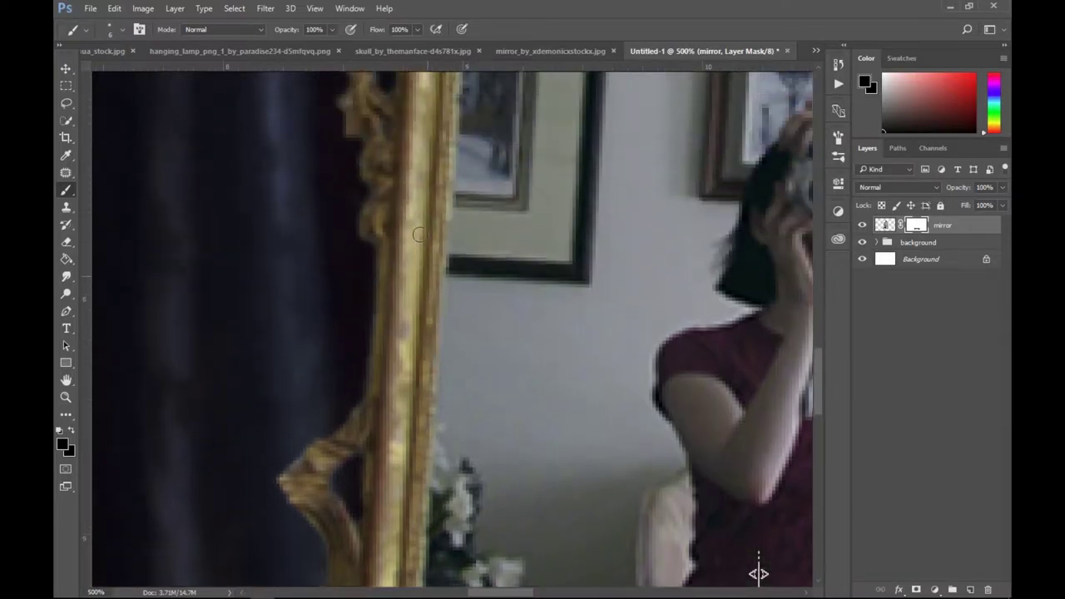
pyautogui.scroll(3, 416, 316)
pyautogui.scroll(2, 397, 292)
pyautogui.scroll(-2, 398, 292)
pyautogui.scroll(2, 399, 299)
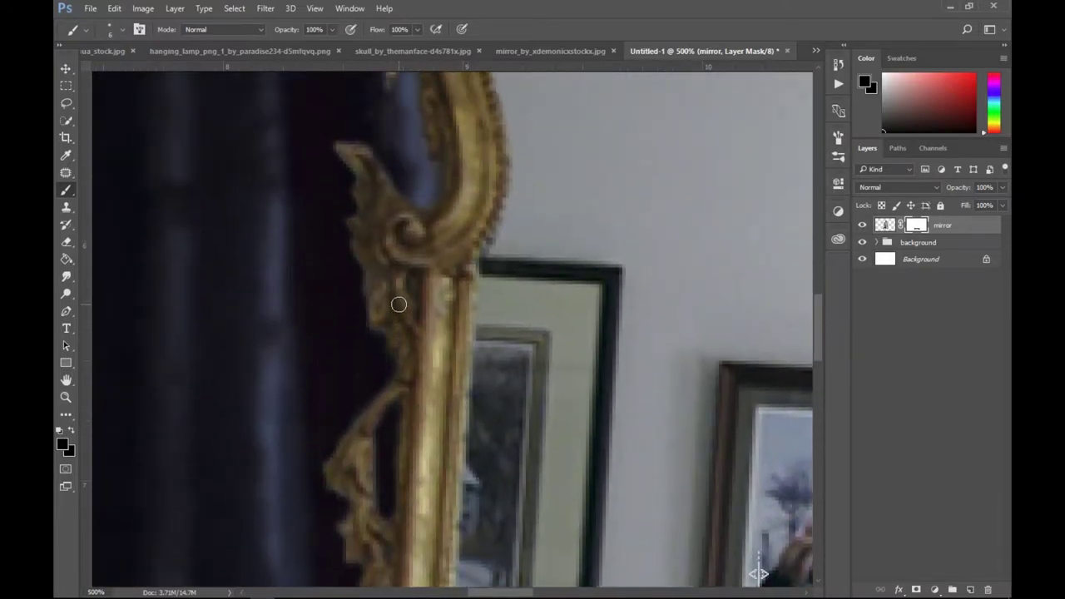
pyautogui.scroll(-2, 382, 250)
pyautogui.click(368, 195)
pyautogui.click(383, 254)
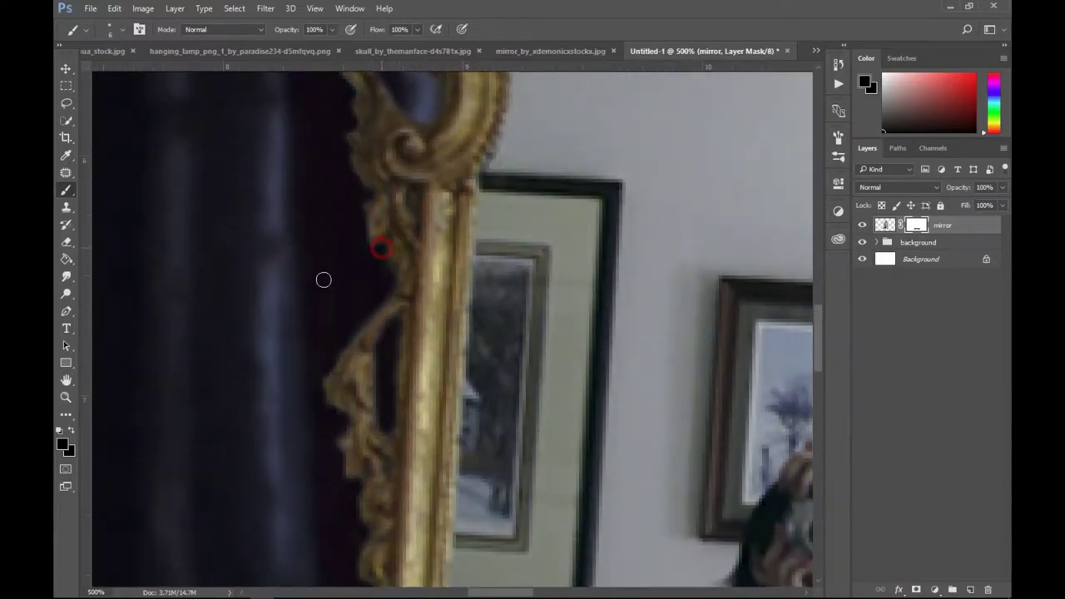
# Clean up the ornament's outer edge on the mask.
pyautogui.scroll(-2, 291, 326)
pyautogui.scroll(-2, 338, 337)
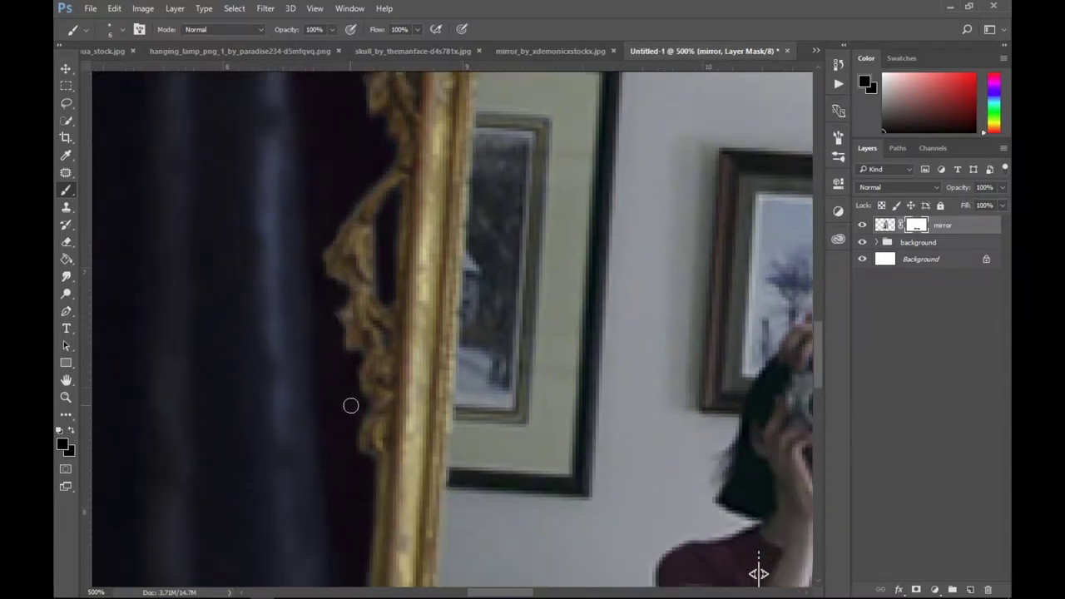
pyautogui.moveTo(367, 405); pyautogui.dragTo(348, 434)
pyautogui.scroll(2, 341, 375)
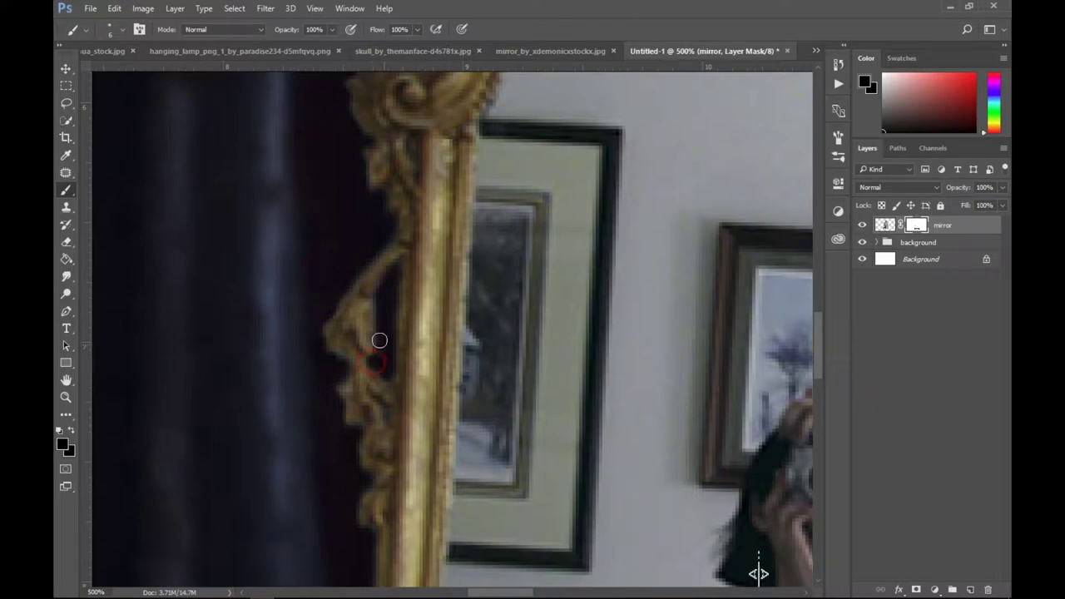
pyautogui.scroll(3, 382, 300)
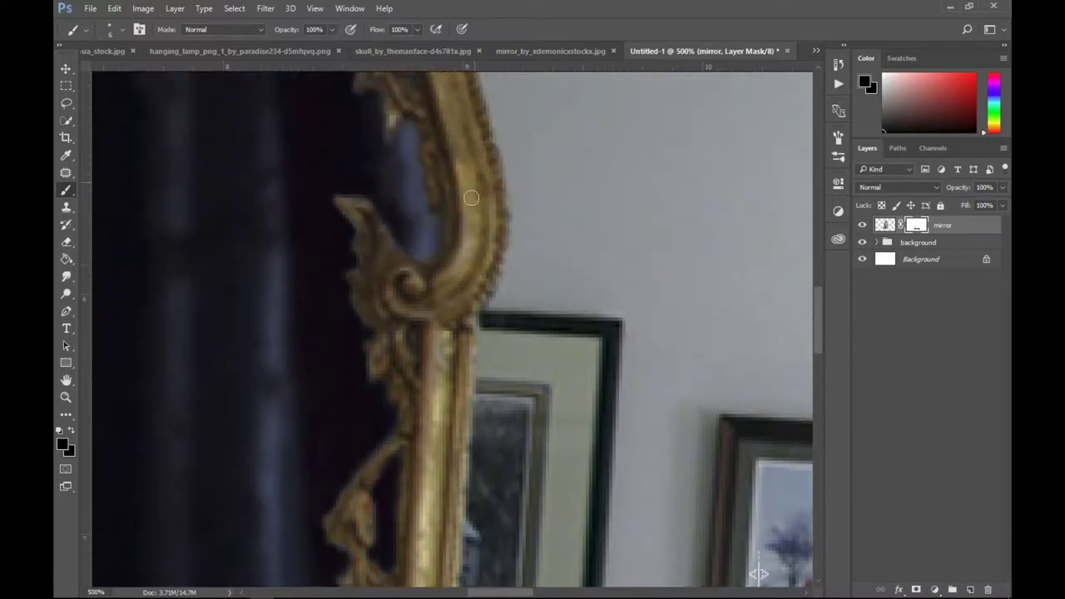
pyautogui.scroll(7, 441, 250)
pyautogui.scroll(-1, 458, 227)
pyautogui.scroll(-1, 454, 237)
pyautogui.scroll(-1, 453, 243)
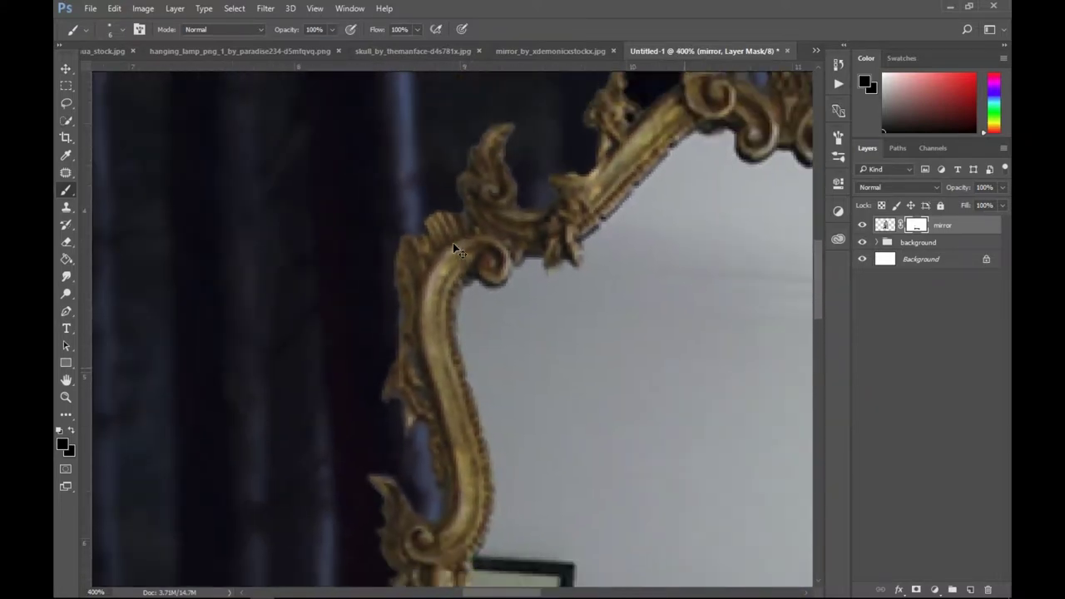
# Mask out the light gaps along the right-hand ornament edge.
pyautogui.scroll(-1, 453, 243)
pyautogui.scroll(-2, 452, 243)
pyautogui.scroll(-3, 673, 308)
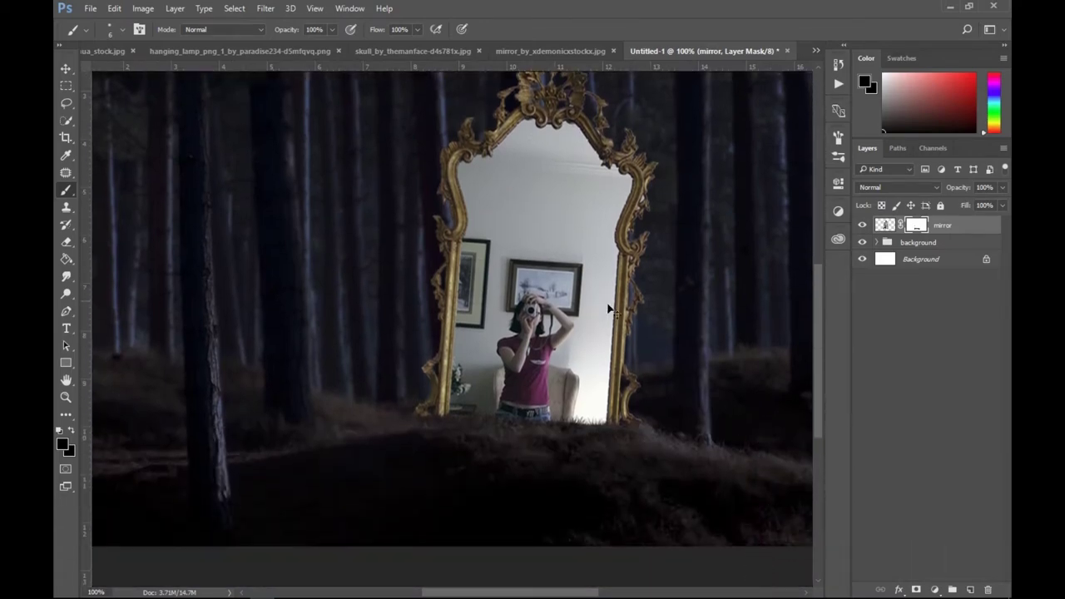
pyautogui.hscroll(3, 674, 308)
pyautogui.scroll(1, 598, 317)
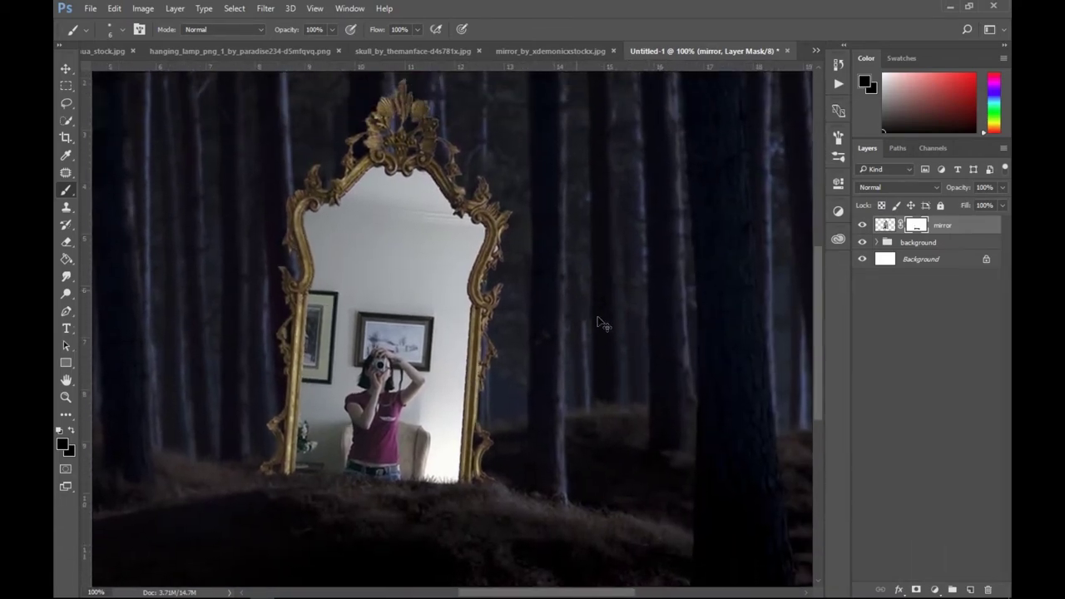
pyautogui.scroll(1, 599, 316)
pyautogui.scroll(1, 599, 316)
pyautogui.scroll(3, 626, 266)
pyautogui.hscroll(3, 620, 262)
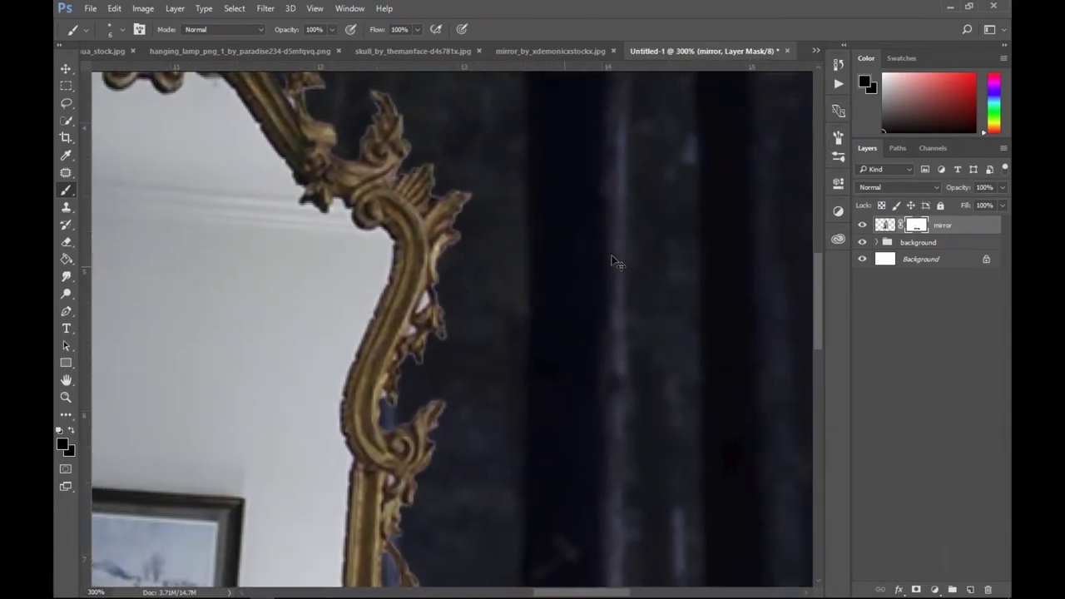
pyautogui.scroll(1, 610, 255)
pyautogui.scroll(1, 440, 295)
pyautogui.moveTo(423, 275); pyautogui.dragTo(389, 341)
pyautogui.click(396, 338)
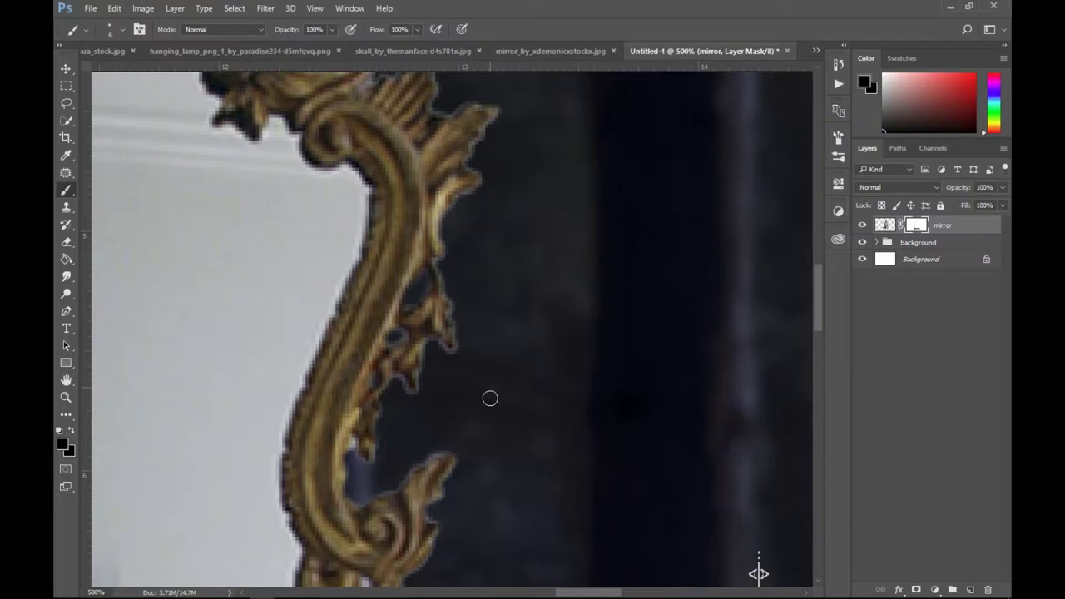
# Paint out the red spot at the ornament edge and fit the image on screen.
pyautogui.scroll(-3, 368, 364)
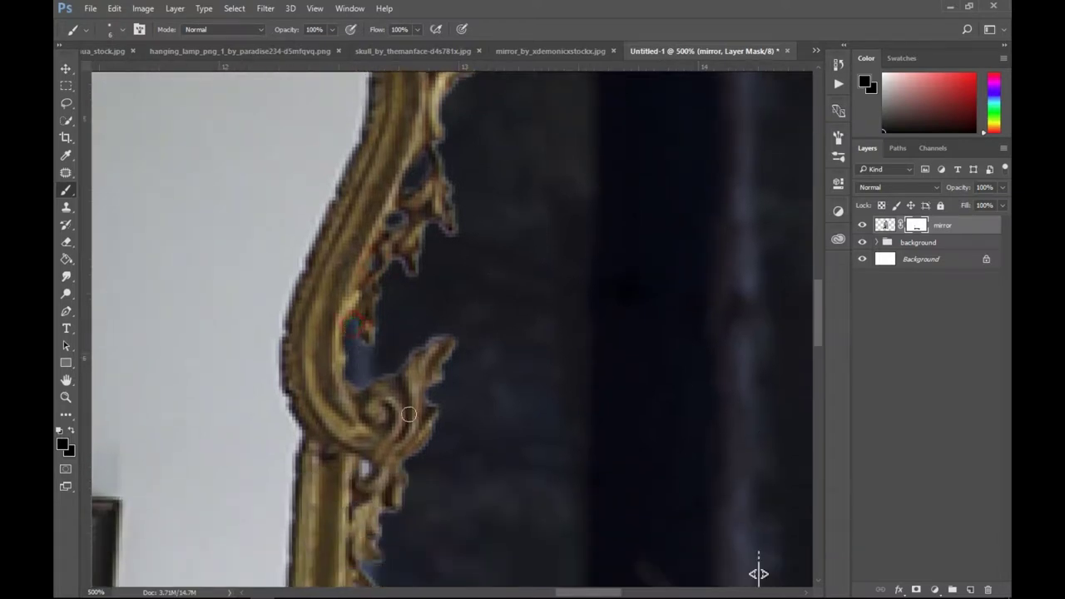
pyautogui.scroll(-2, 366, 405)
pyautogui.scroll(-4, 435, 452)
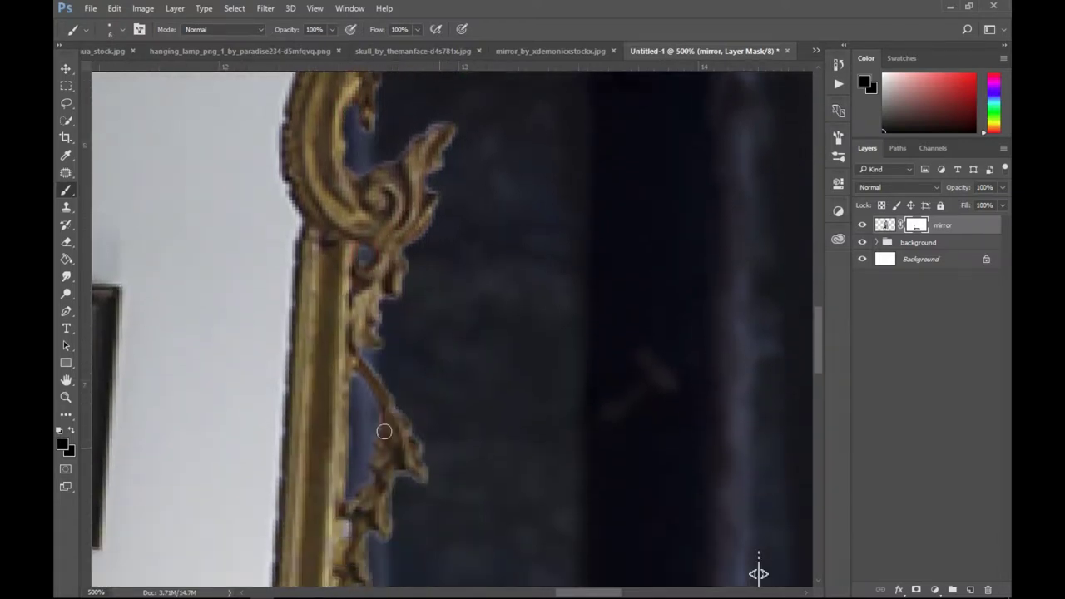
pyautogui.scroll(-3, 428, 411)
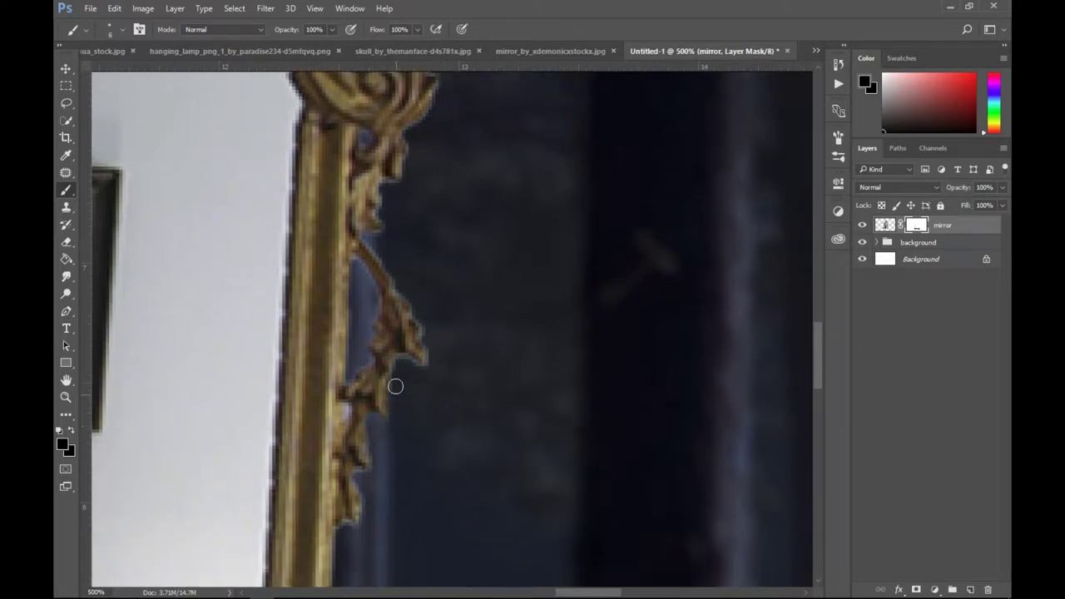
pyautogui.scroll(-1, 415, 405)
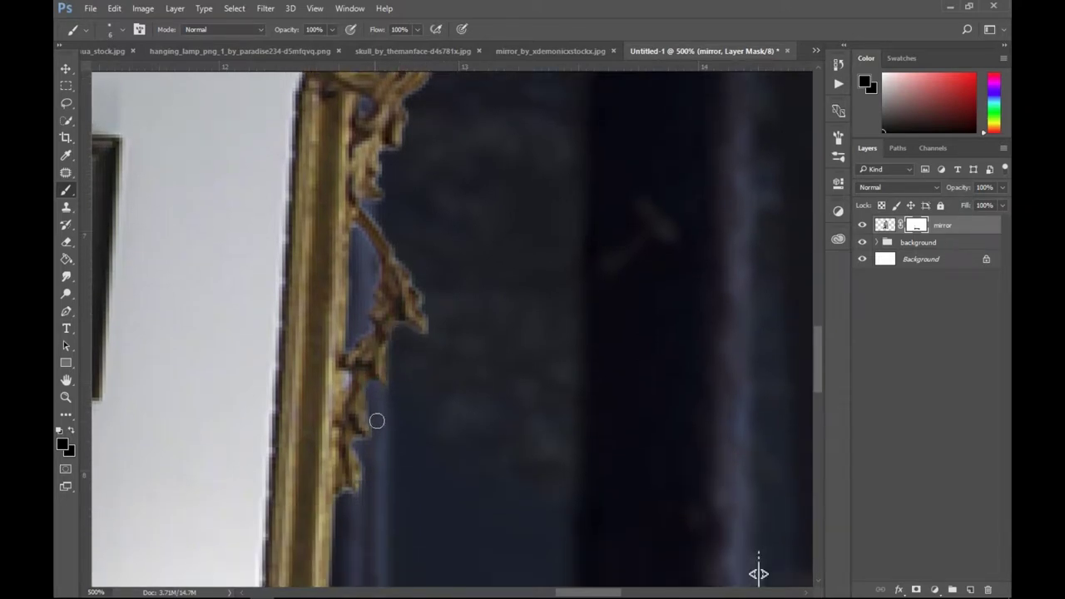
pyautogui.moveTo(374, 399); pyautogui.dragTo(371, 407)
pyautogui.scroll(-1, 459, 498)
pyautogui.hotkey('ctrl', '0')
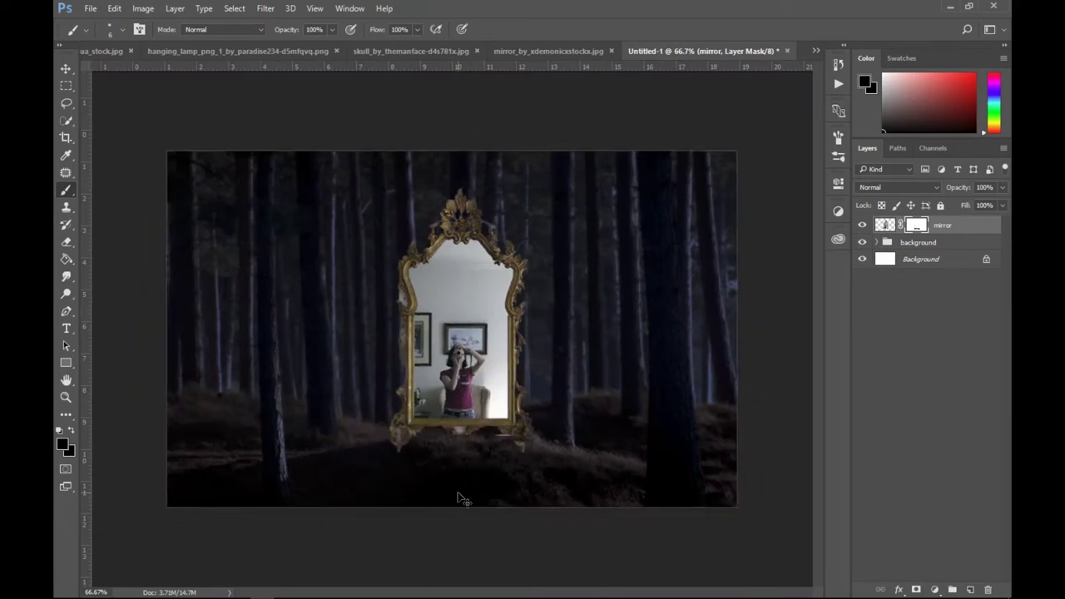
# Scale the mirror layer up to about 109% and shift it slightly left.
pyautogui.click(64, 70)
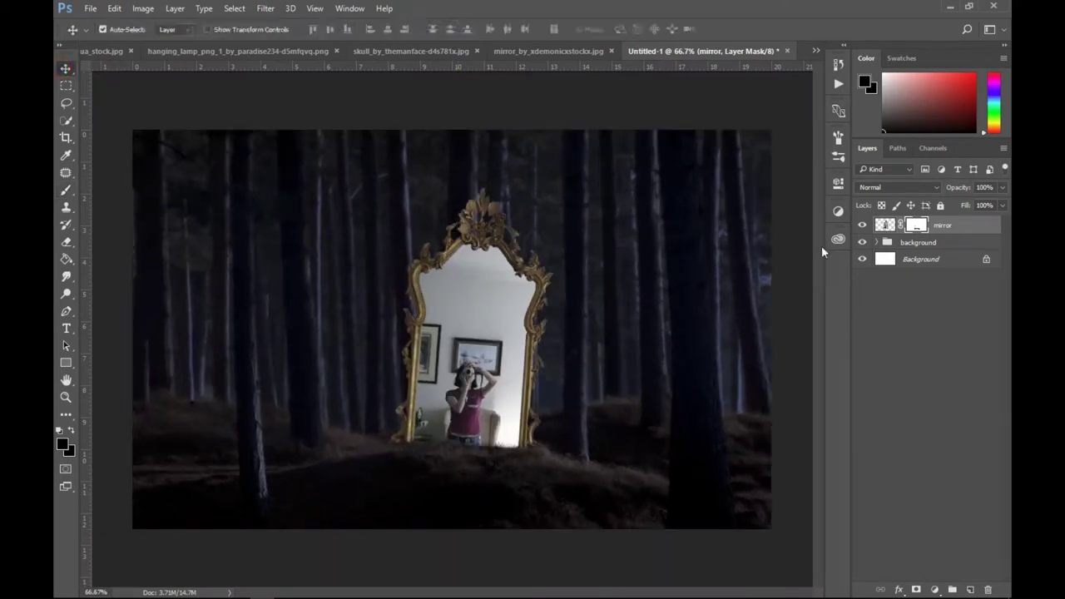
pyautogui.click(883, 225)
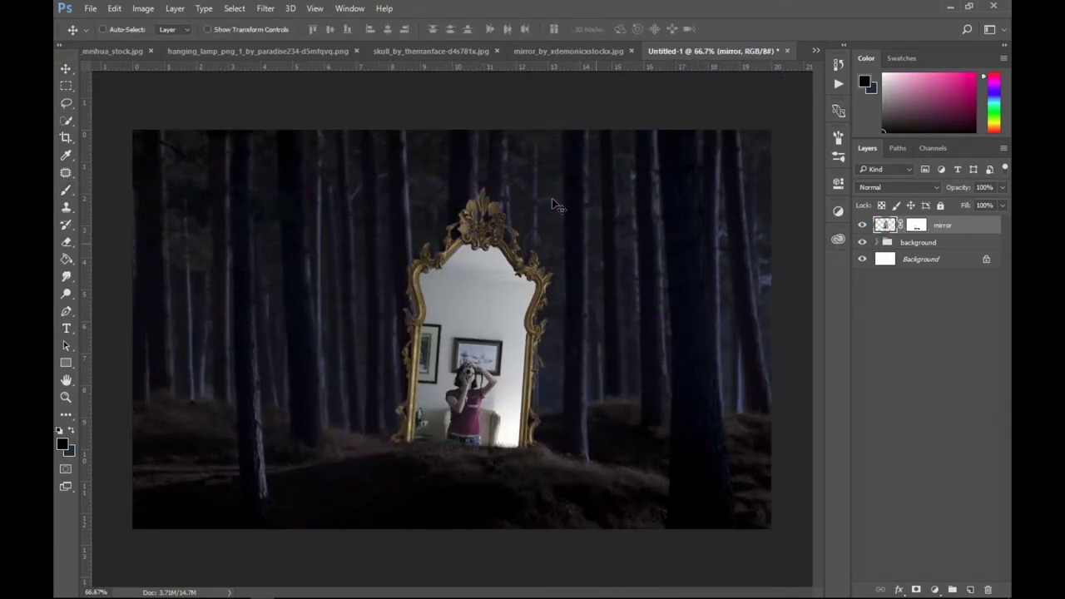
pyautogui.hotkey('ctrl', 't')
pyautogui.moveTo(553, 189); pyautogui.dragTo(569, 159)
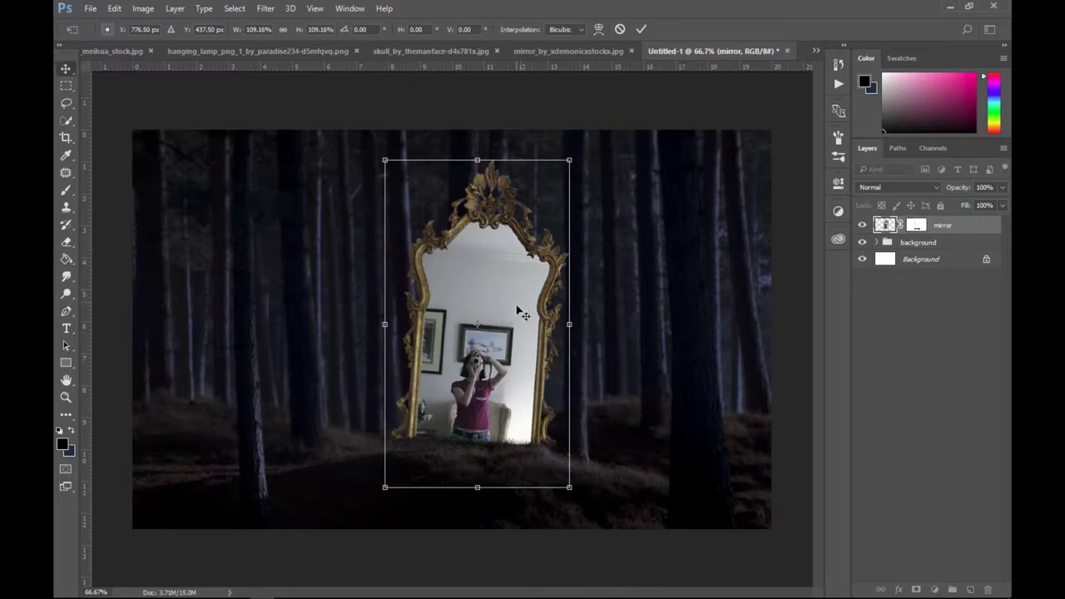
pyautogui.press('Return')
pyautogui.moveTo(504, 244); pyautogui.dragTo(495, 244)
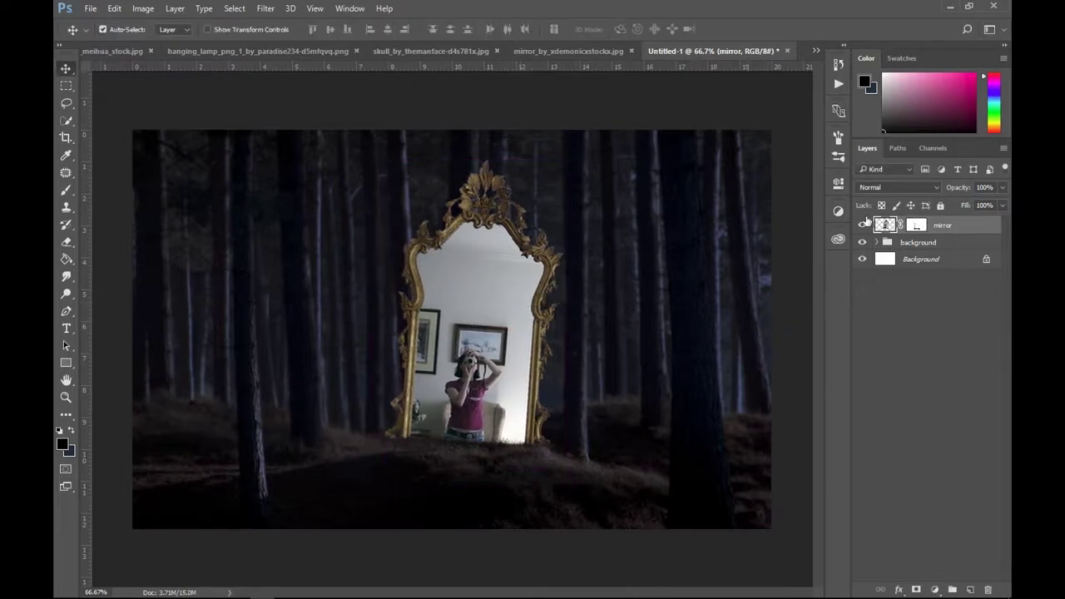
pyautogui.click(936, 591)
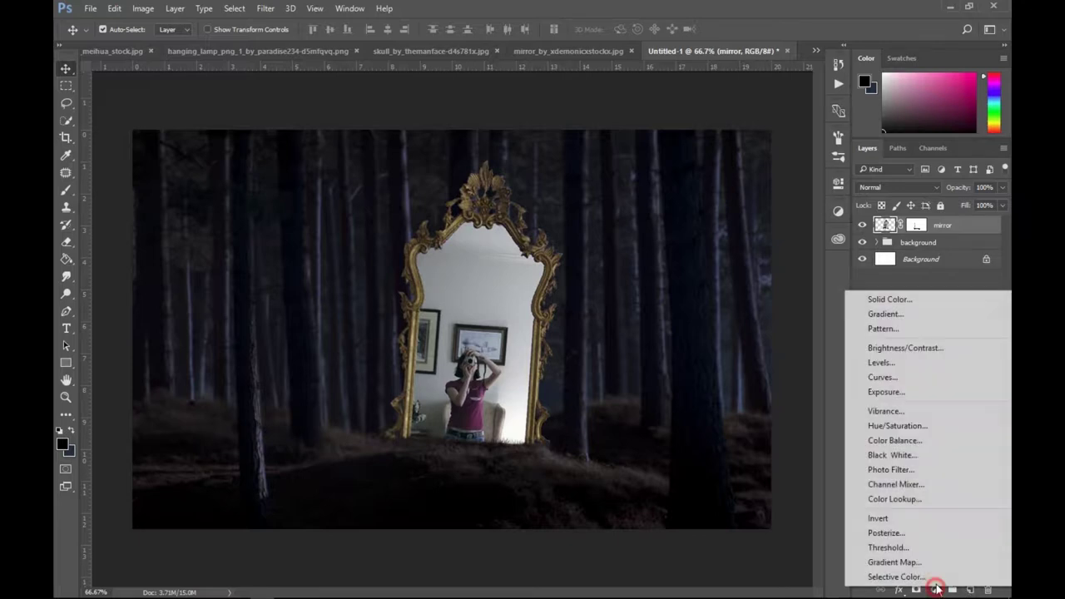
# Add a Hue/Saturation adjustment clipped to the mirror layer, then reselect the mirror layer.
pyautogui.click(925, 427)
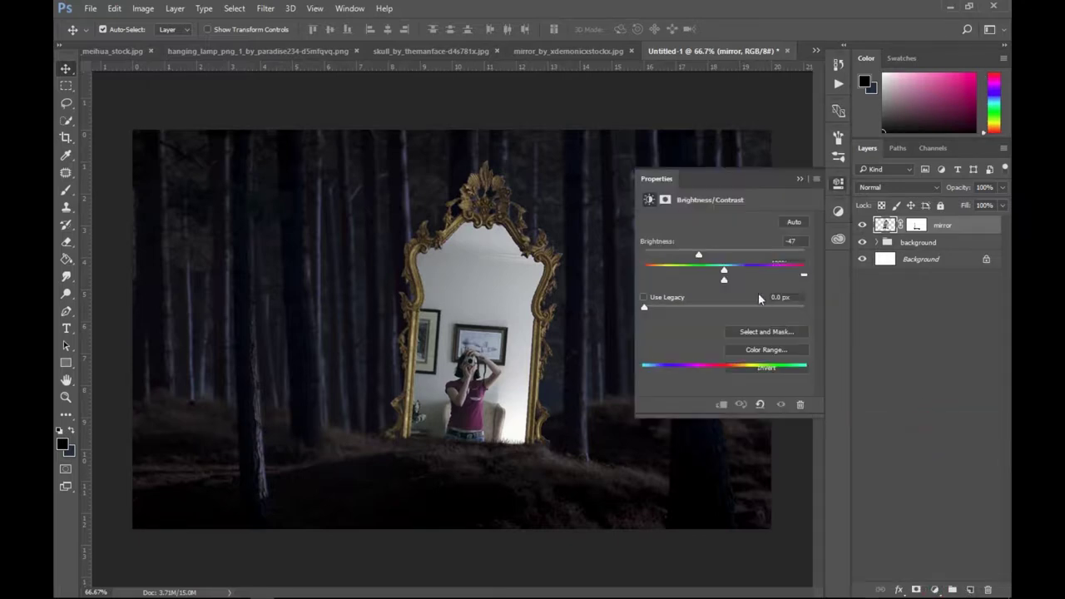
pyautogui.click(722, 406)
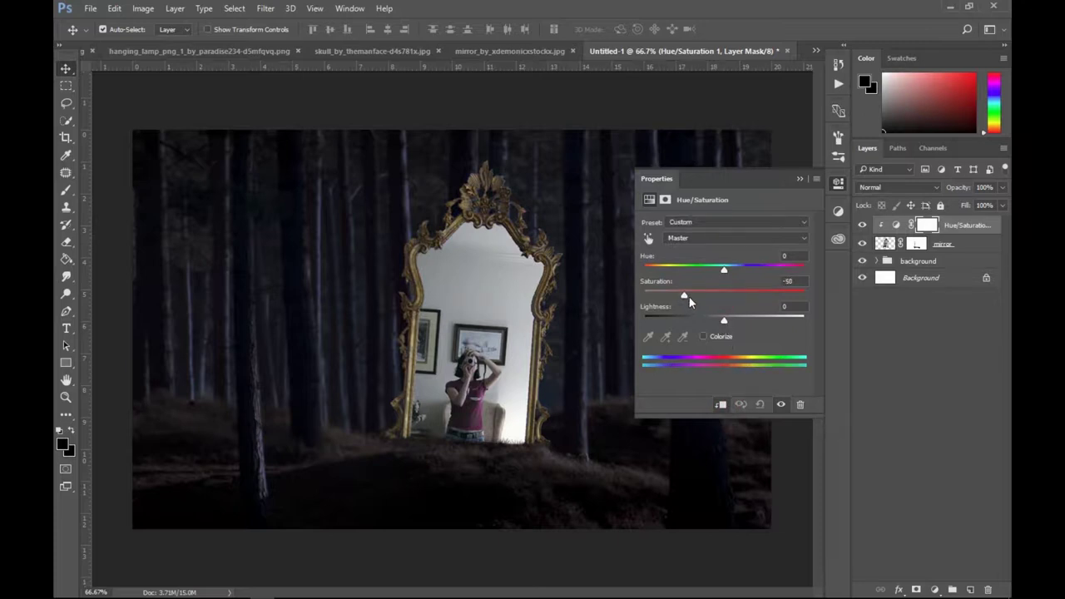
pyautogui.click(798, 177)
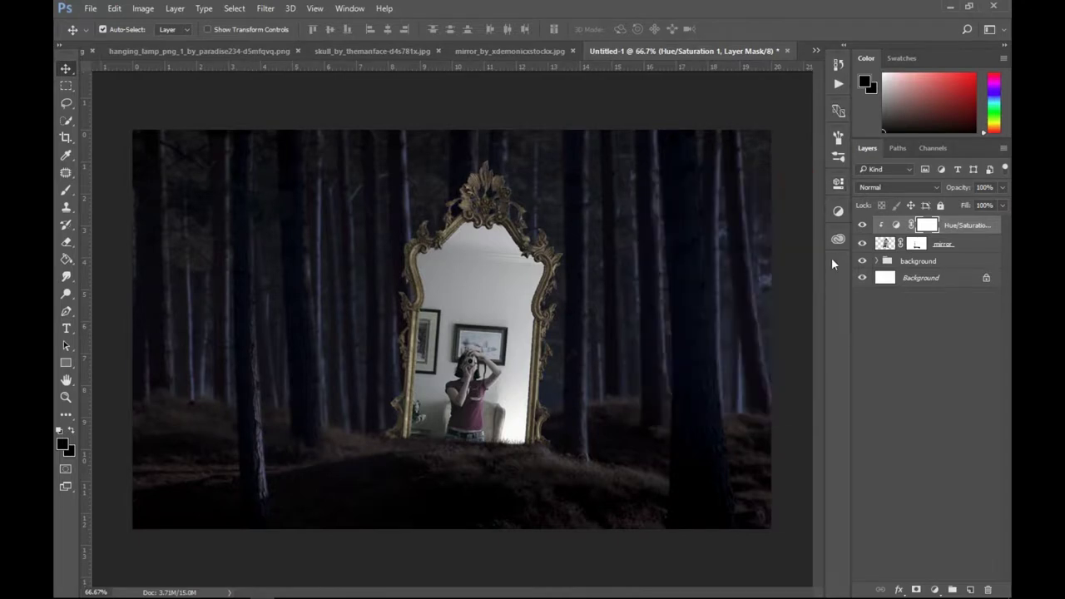
pyautogui.click(885, 244)
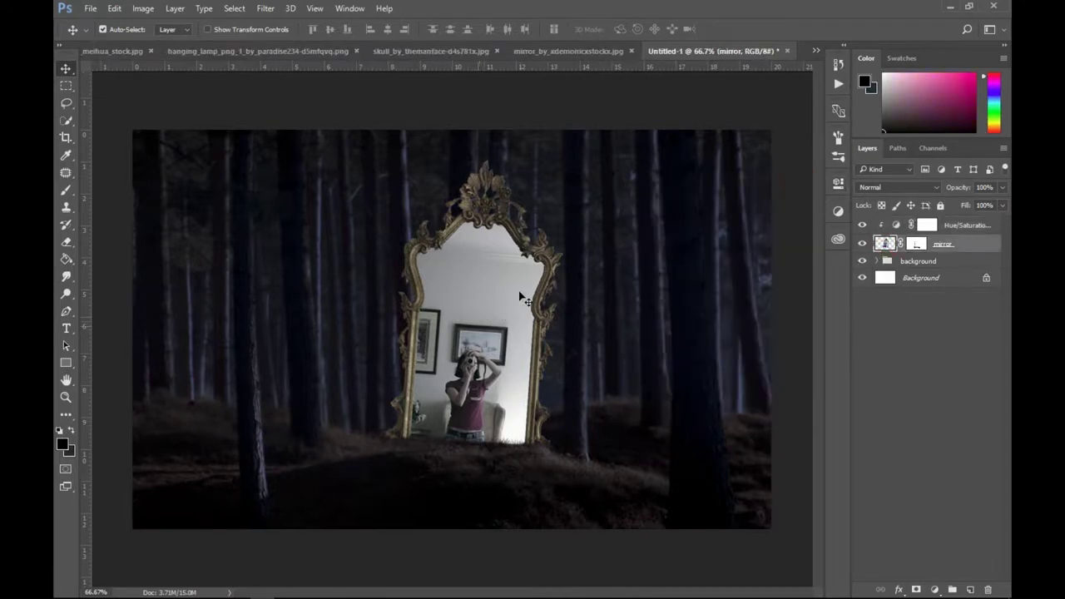
# Quick-select the reflected wall and lower-left interior of the mirror glass.
pyautogui.press('w')
pyautogui.moveTo(464, 260); pyautogui.dragTo(478, 284)
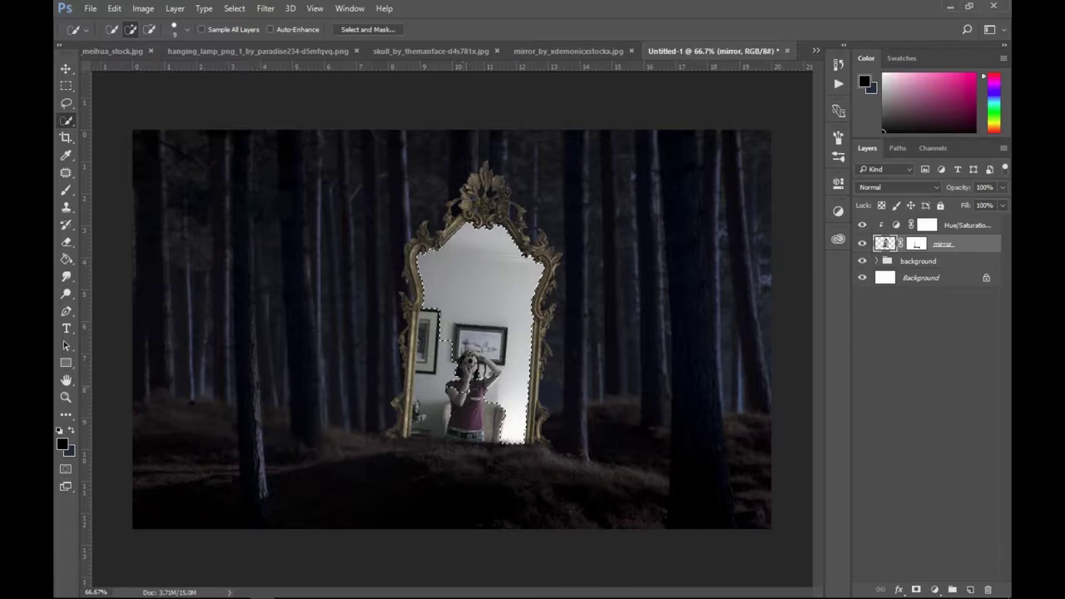
pyautogui.moveTo(454, 421); pyautogui.dragTo(437, 358)
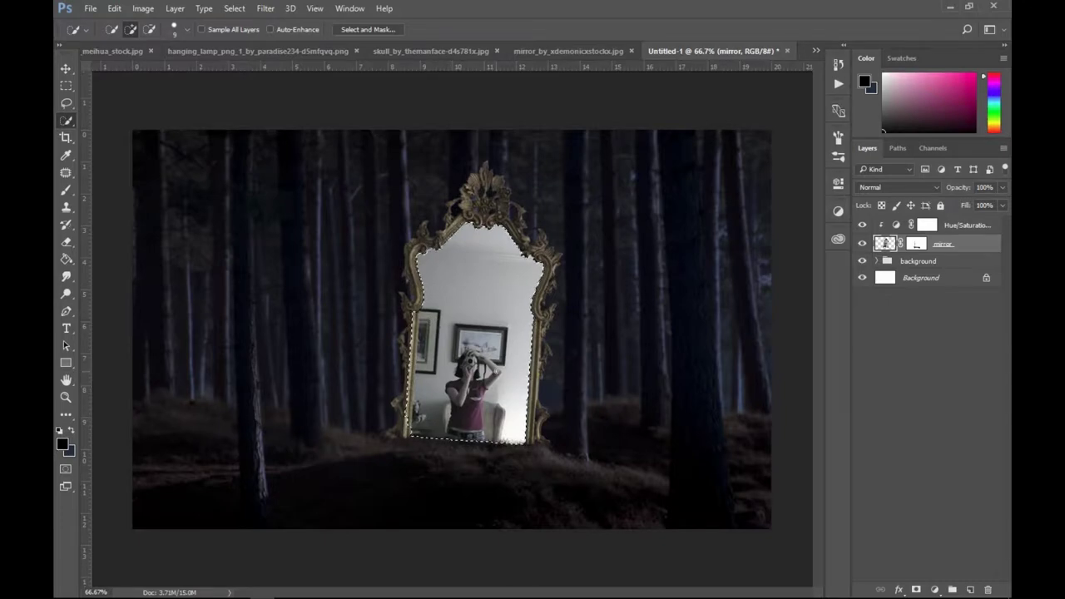
pyautogui.hotkey('ctrl', '+')
pyautogui.hotkey('ctrl', '+')
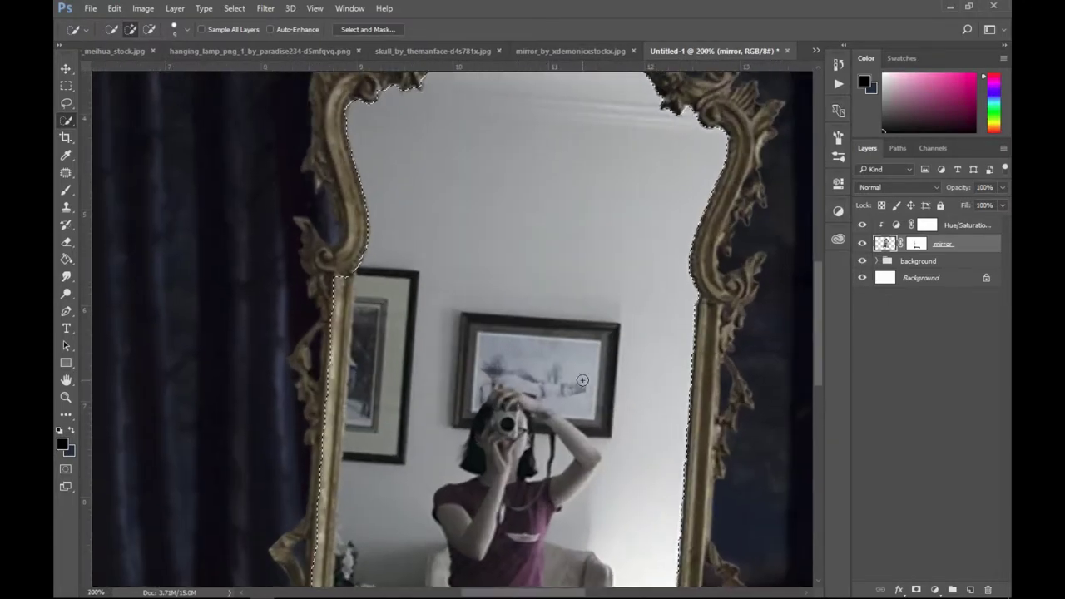
pyautogui.scroll(5, 556, 312)
pyautogui.scroll(-1, 556, 312)
pyautogui.scroll(-4, 555, 311)
# Trim the left frame out of the selection and add back along the left glass edge.
pyautogui.click(149, 29)
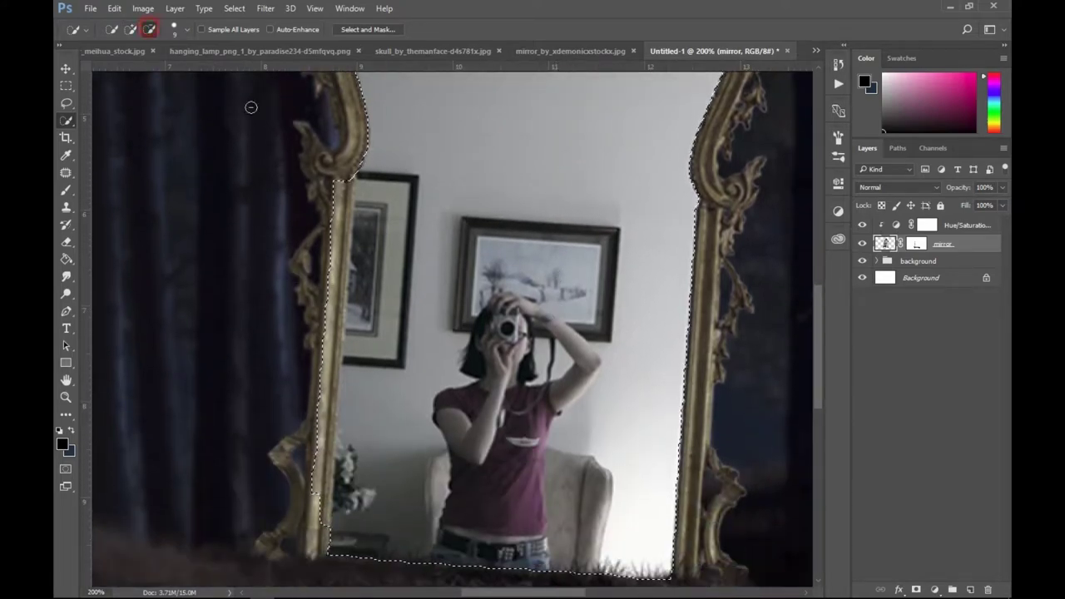
pyautogui.moveTo(336, 213); pyautogui.dragTo(325, 333)
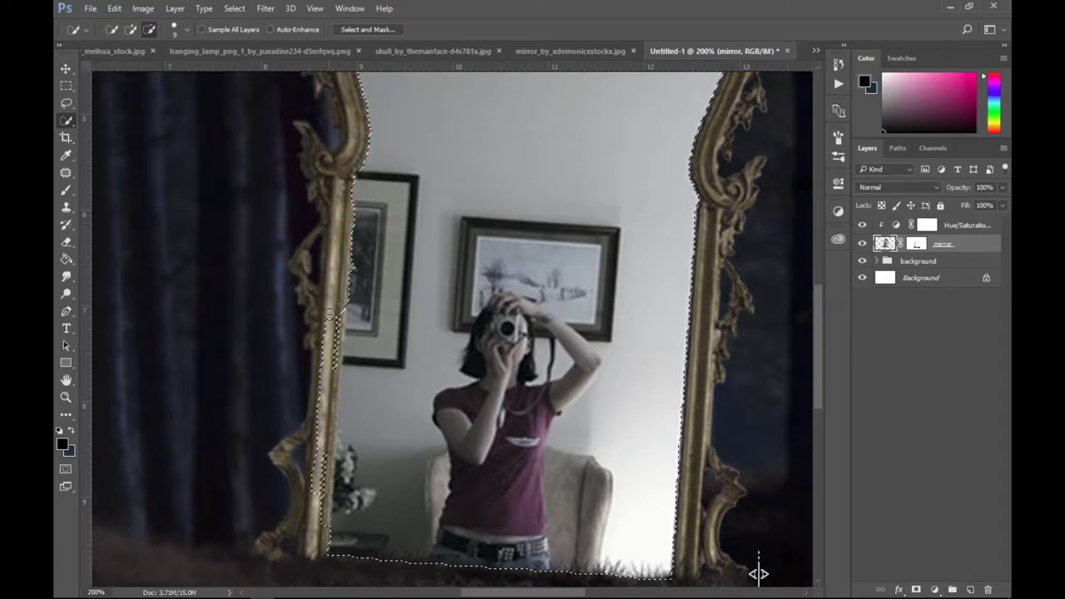
pyautogui.scroll(-3, 327, 376)
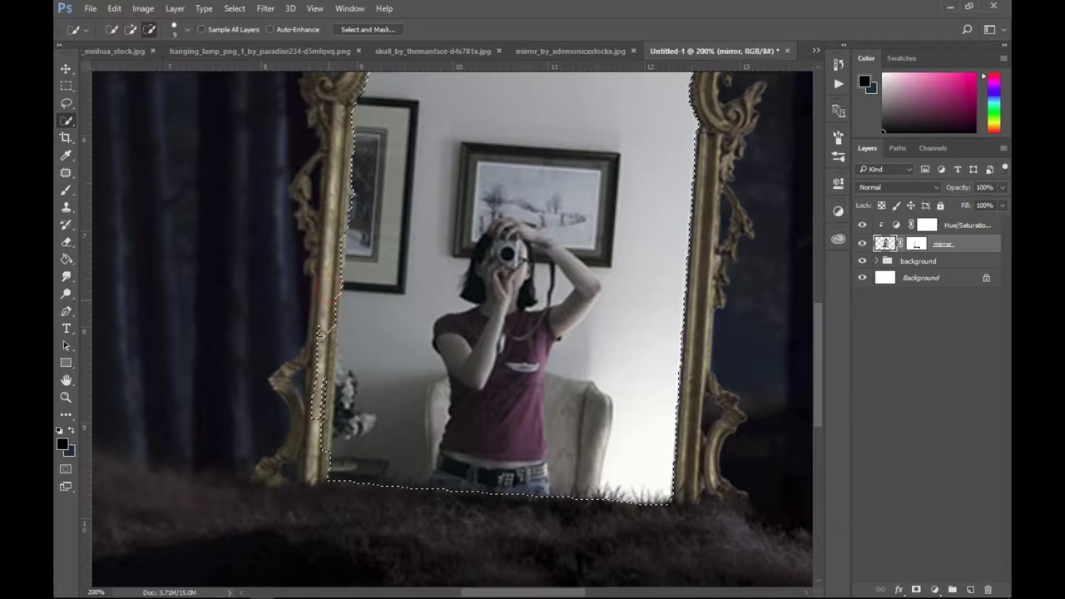
pyautogui.moveTo(312, 431); pyautogui.dragTo(319, 449)
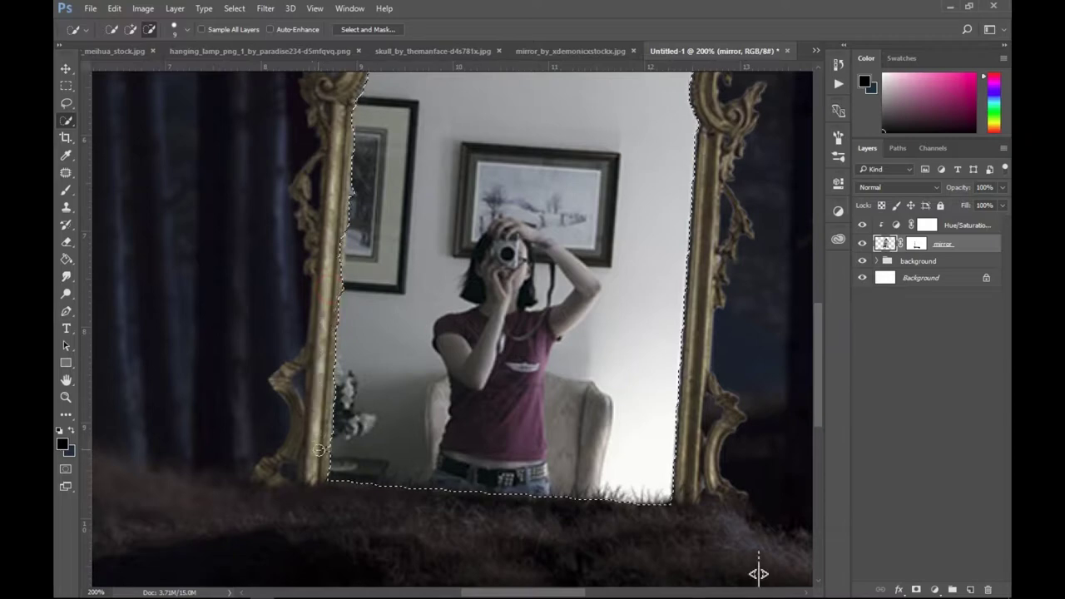
pyautogui.scroll(2, 340, 426)
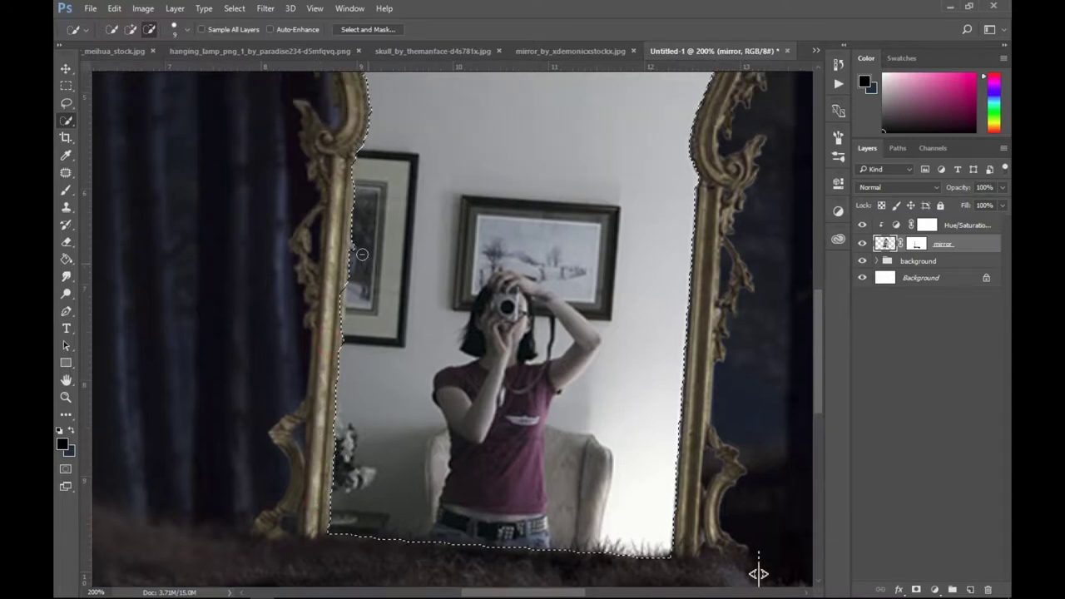
pyautogui.click(131, 30)
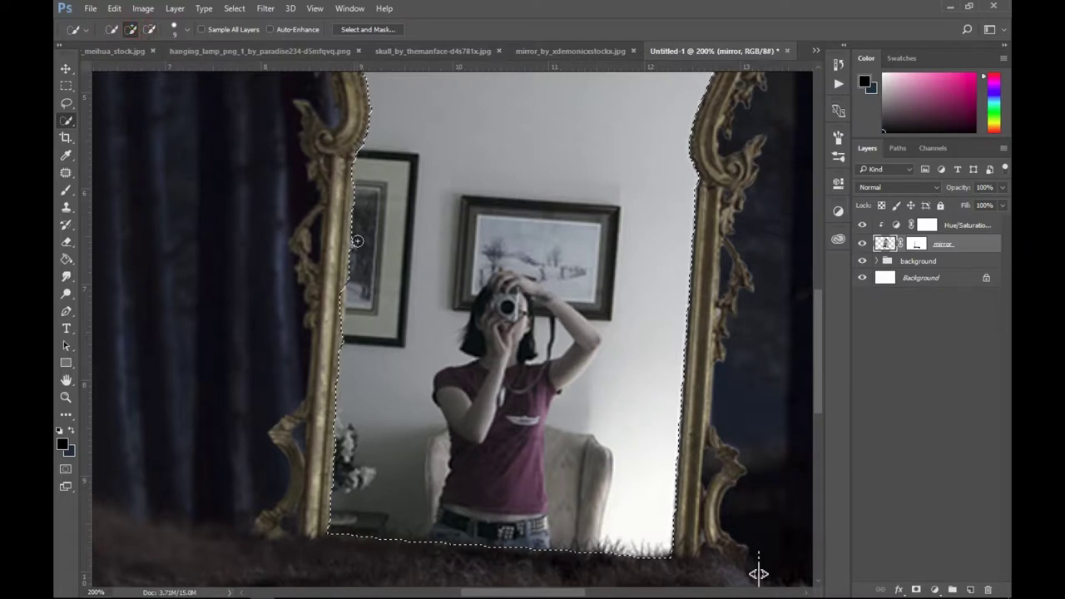
pyautogui.moveTo(357, 241); pyautogui.dragTo(355, 247)
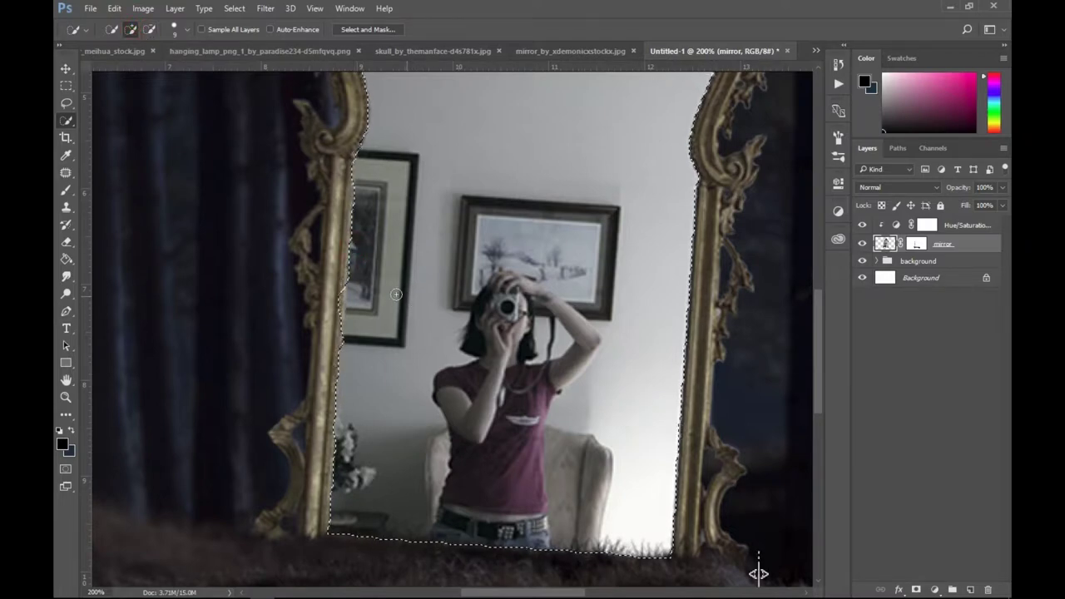
pyautogui.scroll(-1, 383, 304)
pyautogui.click(150, 29)
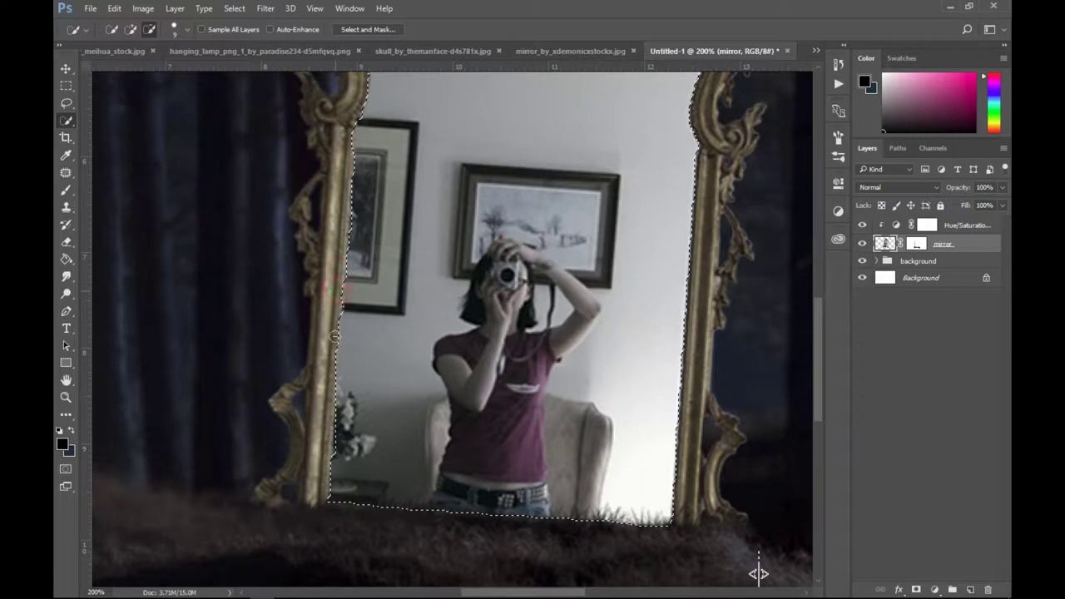
pyautogui.scroll(1, 396, 255)
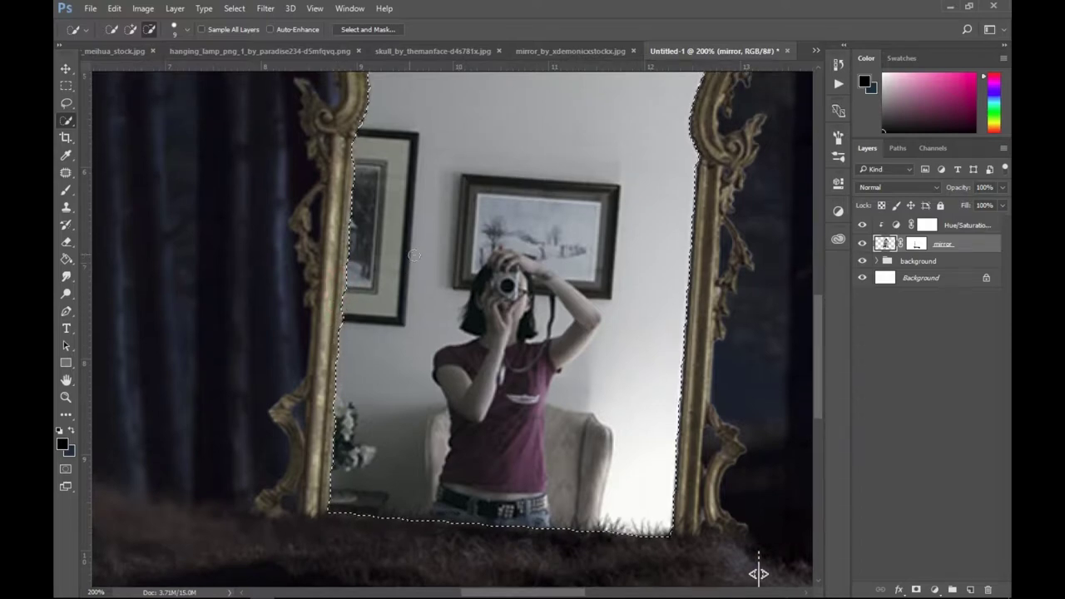
# Switch to the Move tool and select the mirror layer.
pyautogui.click(64, 68)
pyautogui.click(910, 332)
pyautogui.keyDown('ctrl'); pyautogui.click(883, 242); pyautogui.keyUp('ctrl')
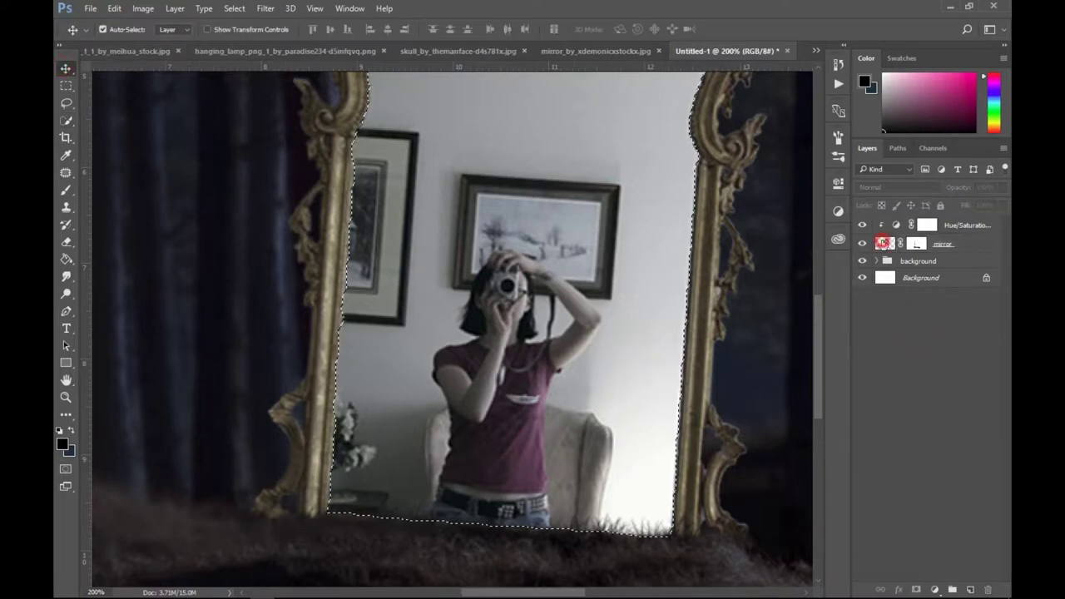
# Add a new layer above Hue/Saturation, bucket-fill the glass black, and deselect.
pyautogui.click(895, 226)
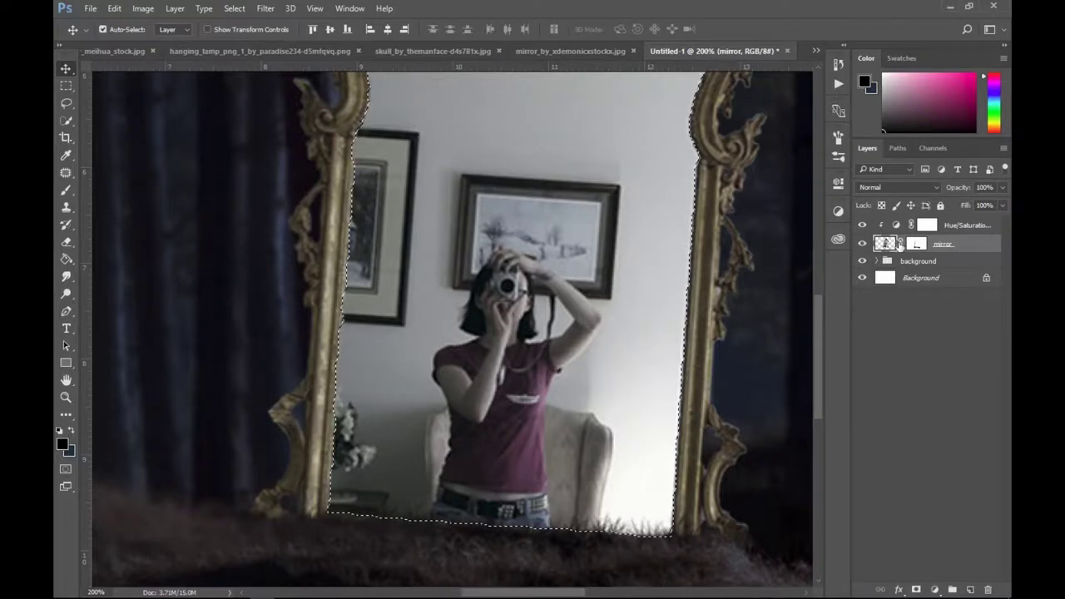
pyautogui.click(894, 226)
pyautogui.click(968, 589)
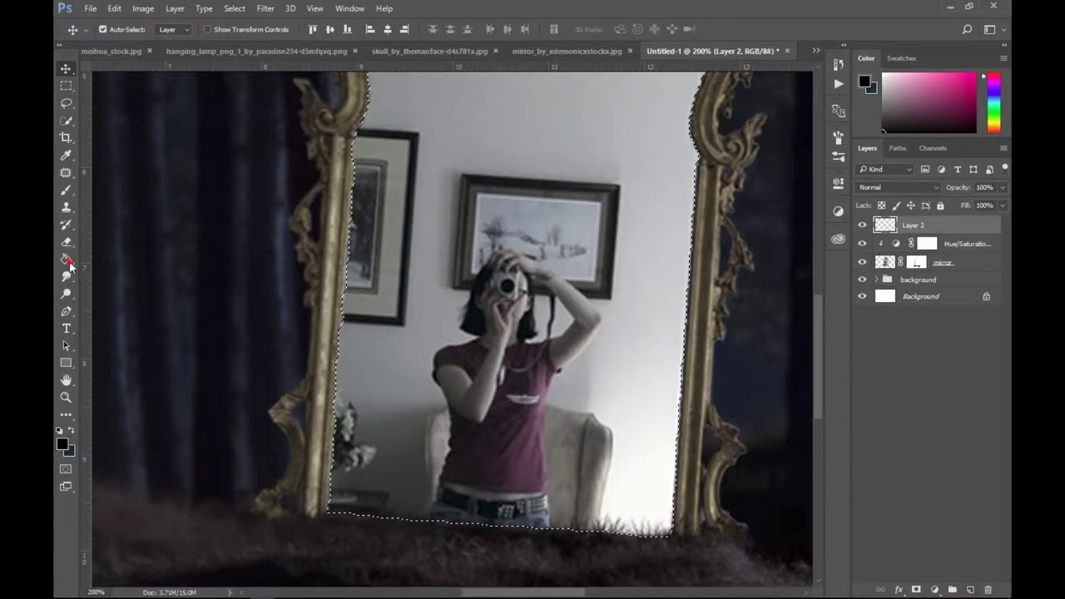
pyautogui.click(66, 258)
pyautogui.click(620, 266)
pyautogui.hotkey('ctrl', 'd')
# Inspect the black fill along the mirror's left edge, keeping Layer 2 selected.
pyautogui.press('v')
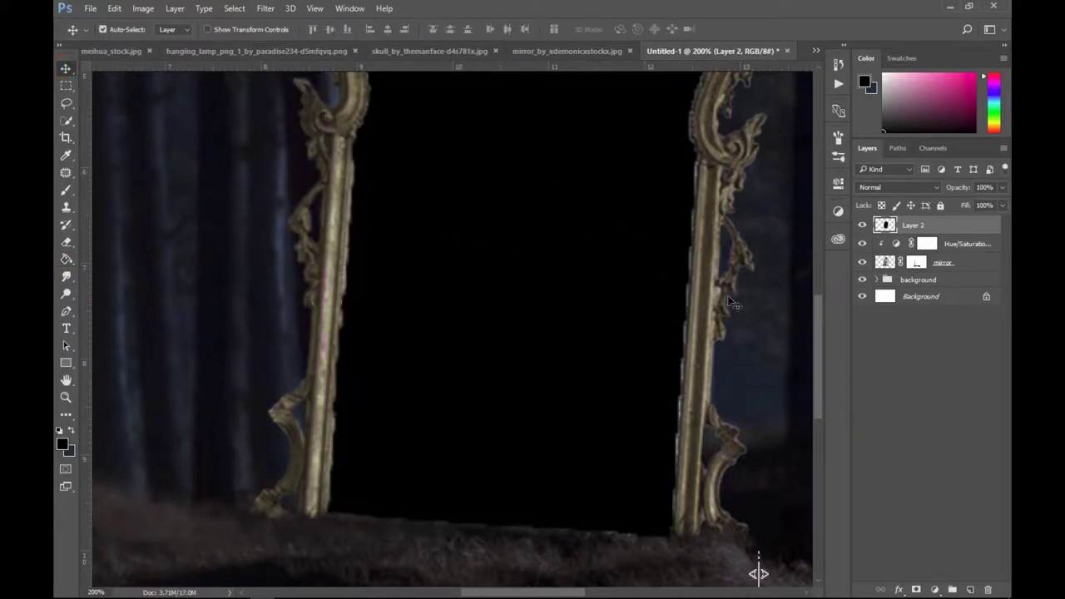
pyautogui.hotkey('ctrl', '-')
pyautogui.hotkey('ctrl', '-')
pyautogui.hotkey('ctrl', '+')
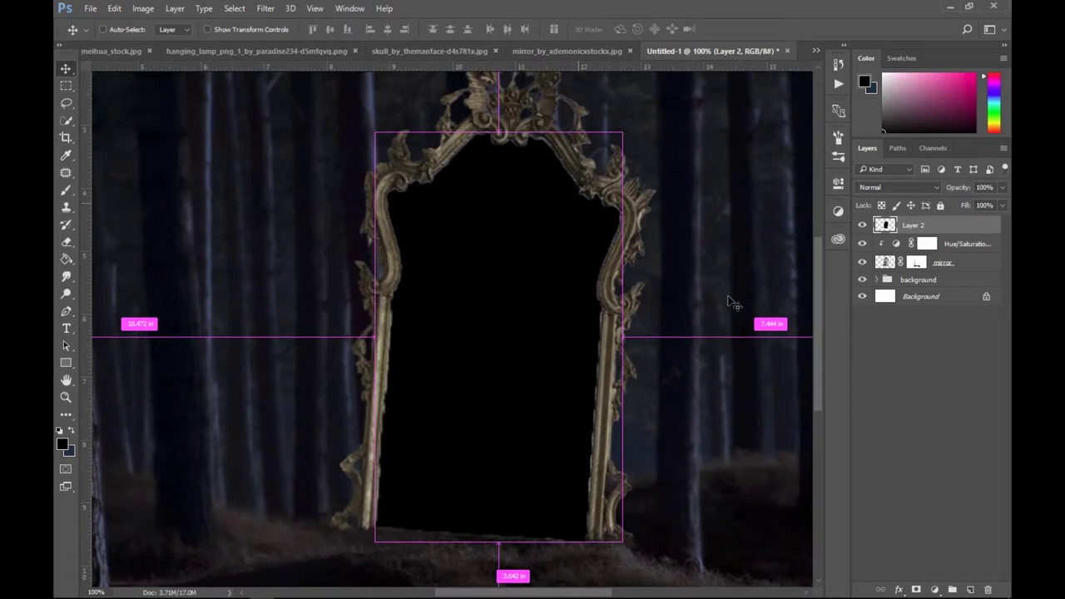
pyautogui.hotkey('ctrl', '+')
pyautogui.hscroll(-3, 687, 317)
pyautogui.hscroll(-3, 687, 317)
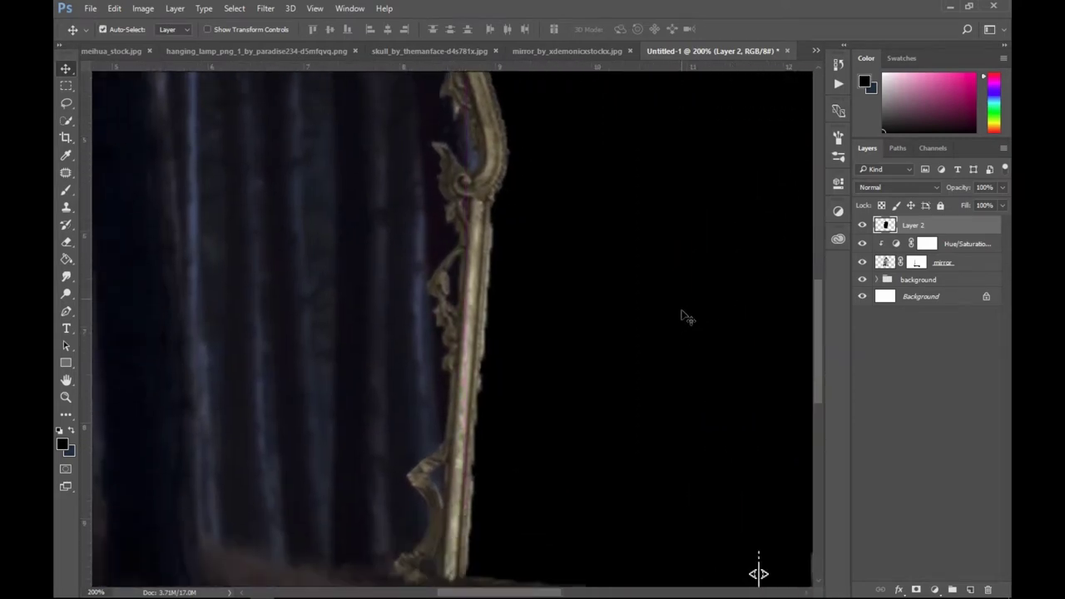
pyautogui.scroll(-3, 687, 317)
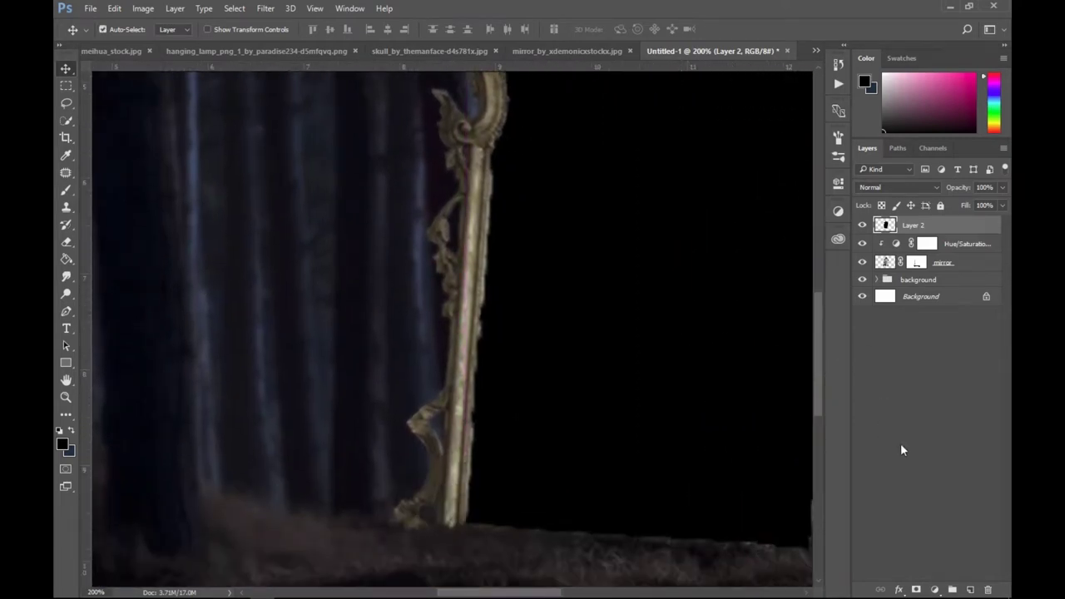
pyautogui.click(889, 263)
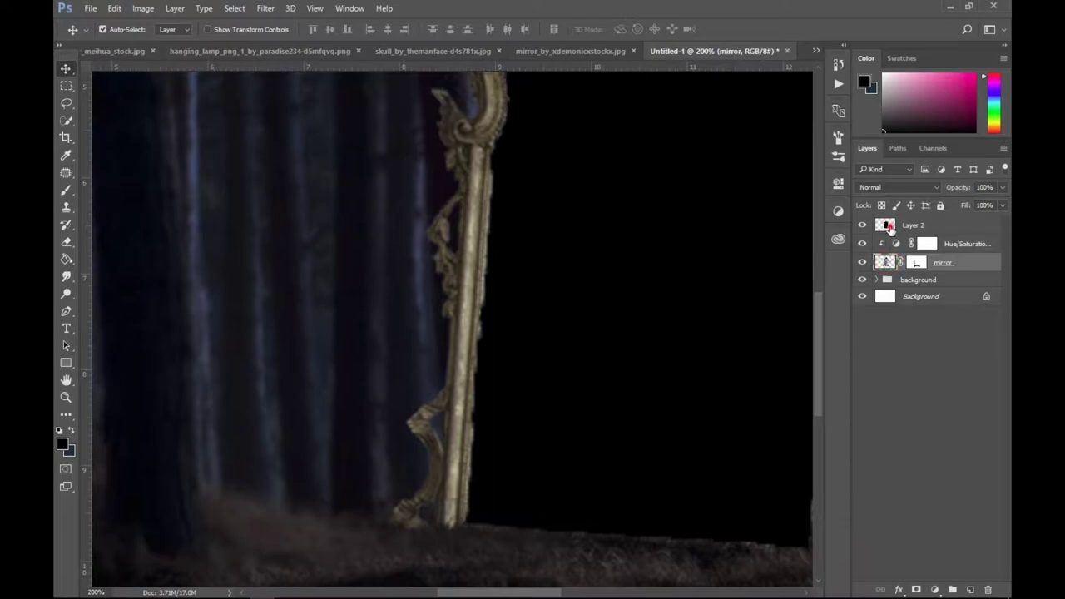
pyautogui.click(887, 226)
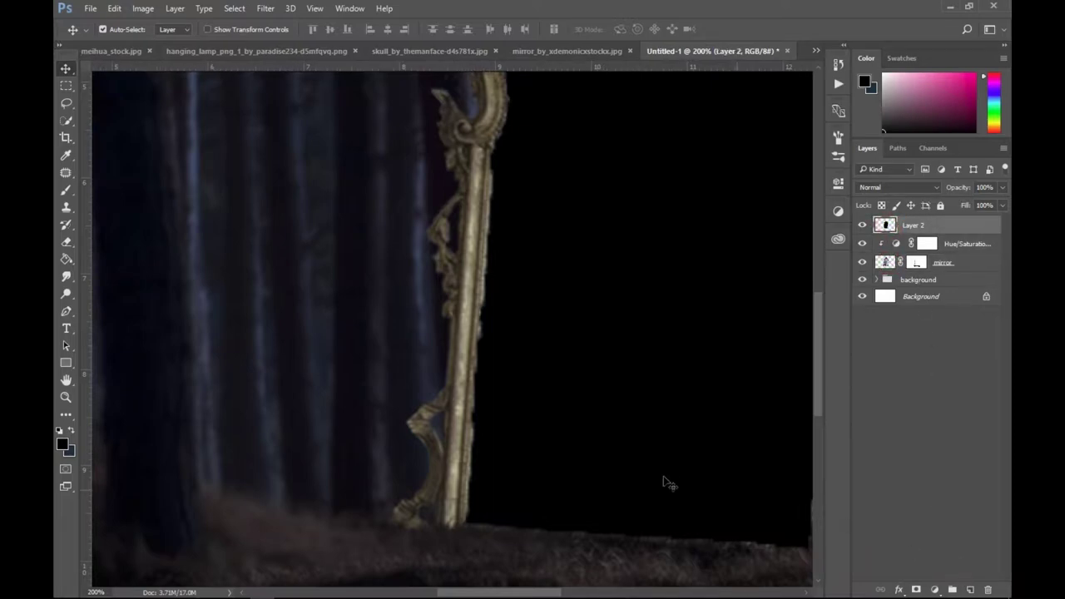
# Zoom out and switch to the sunset sky image.
pyautogui.hotkey('ctrl', '-')
pyautogui.hotkey('ctrl', '-')
pyautogui.hotkey('ctrl', '+')
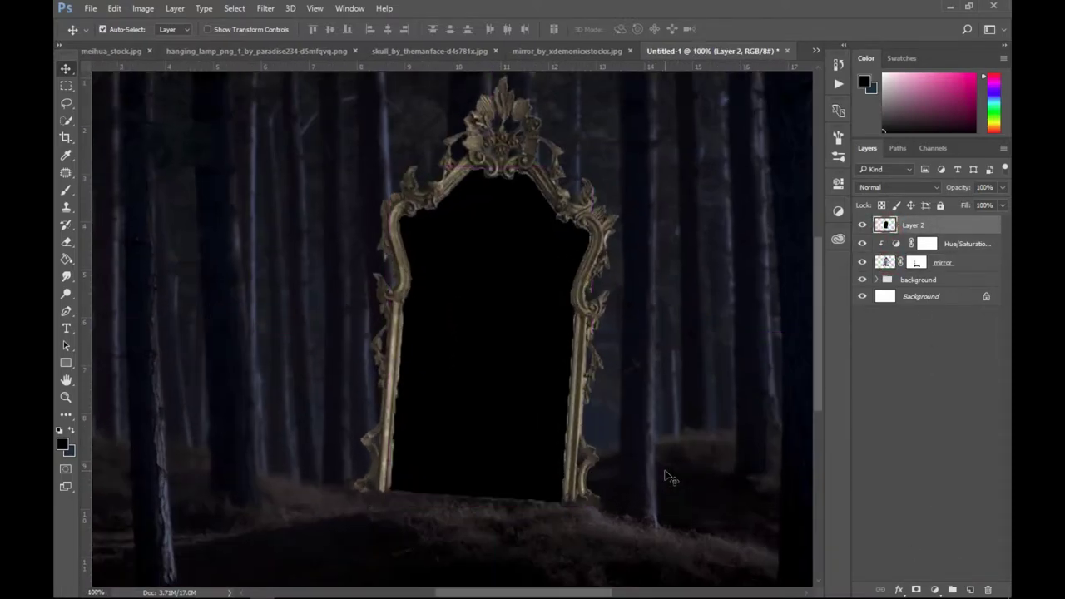
pyautogui.click(816, 51)
pyautogui.click(707, 84)
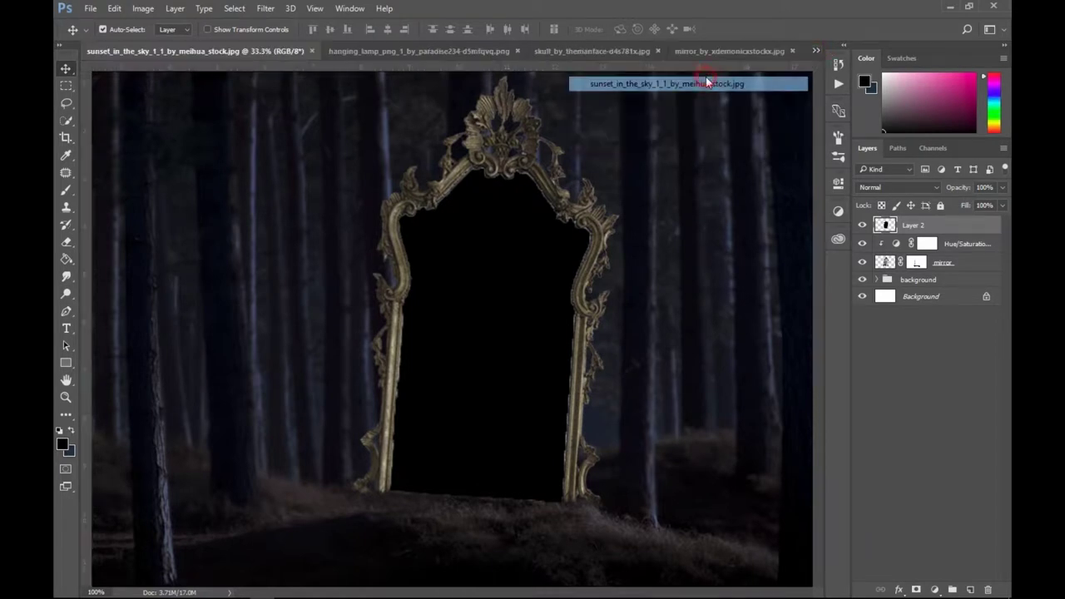
# Unlock the sky's background, bring it into Untitled-1, and clip it to the black fill.
pyautogui.doubleClick(915, 230)
pyautogui.press('Return')
pyautogui.hotkey('ctrl', 'a')
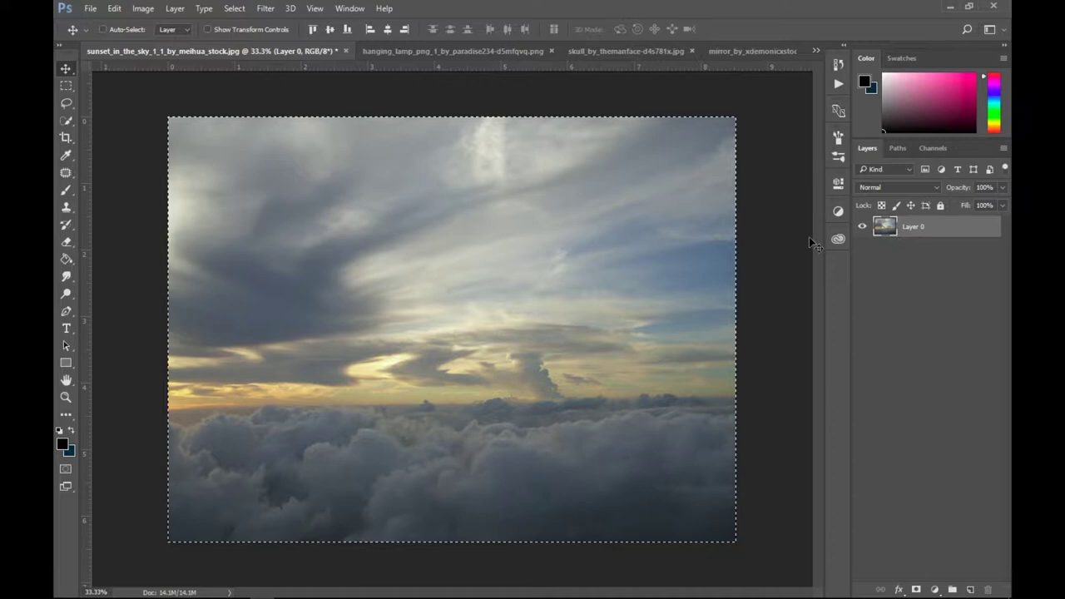
pyautogui.click(811, 51)
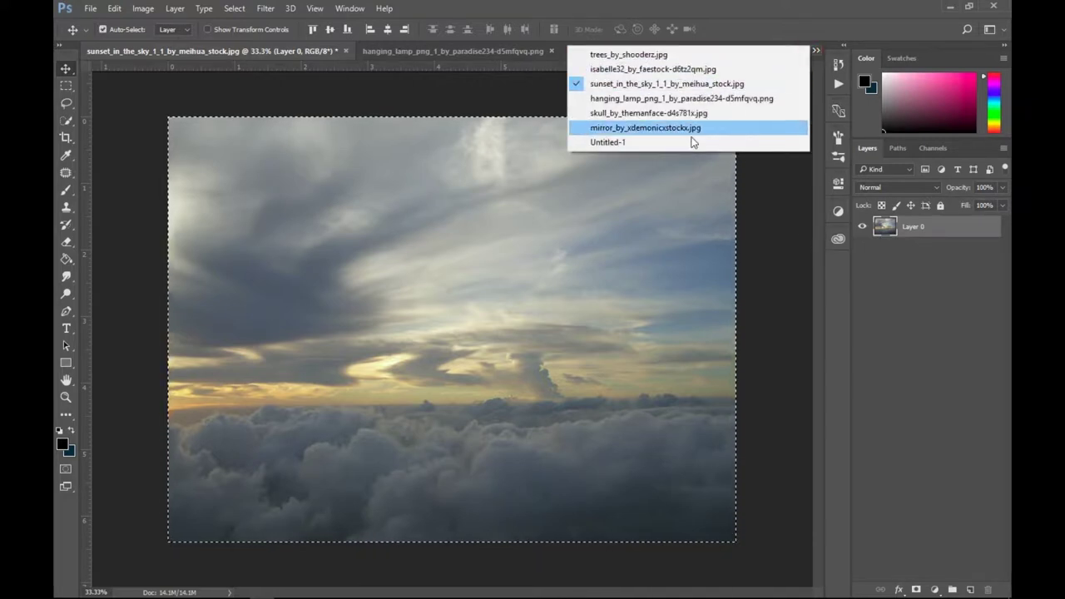
pyautogui.click(687, 143)
pyautogui.moveTo(687, 144); pyautogui.dragTo(721, 249)
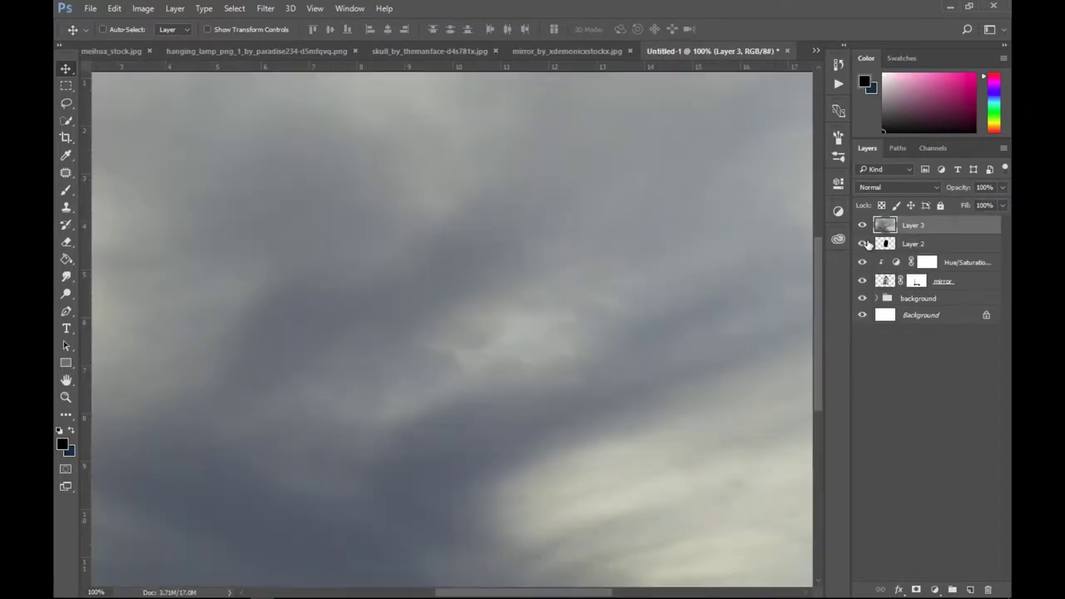
pyautogui.rightClick(899, 227)
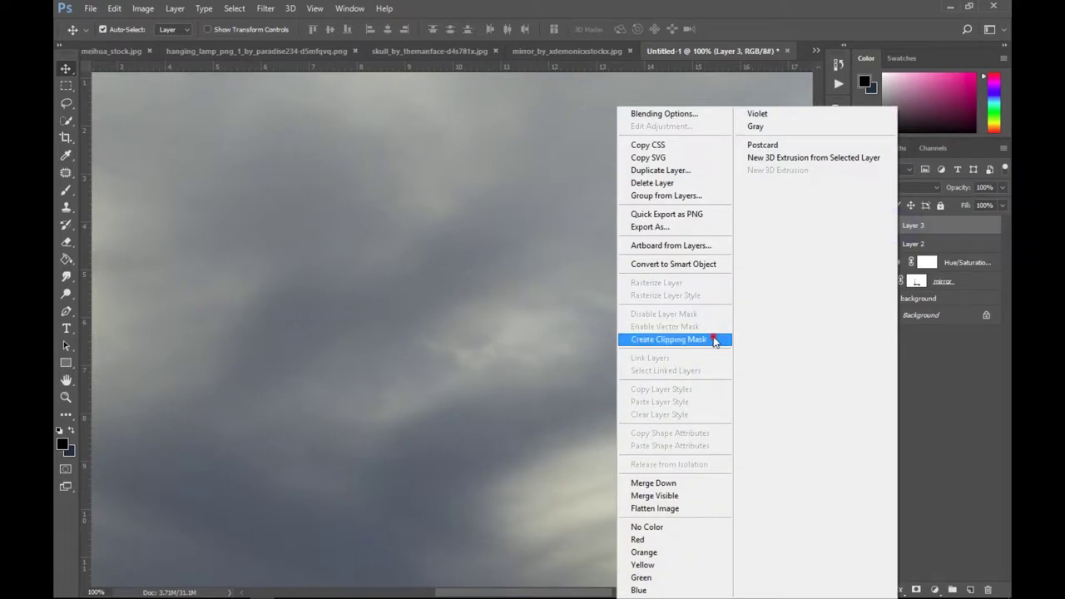
pyautogui.click(714, 341)
# Scale the sky to about 28% and position it inside the mirror frame.
pyautogui.hotkey('ctrl', '-')
pyautogui.hotkey('ctrl', '-')
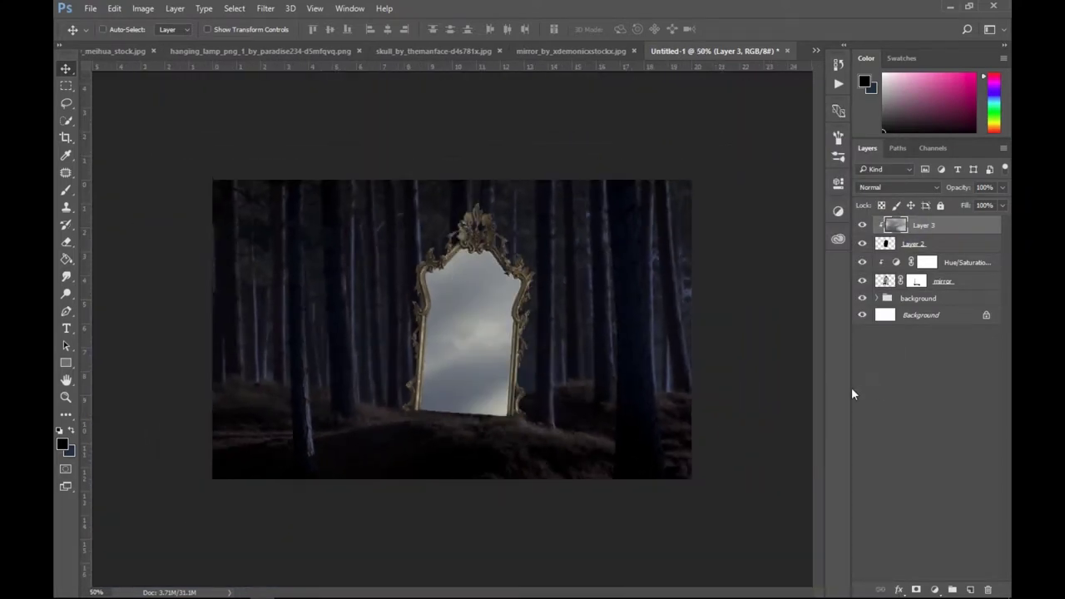
pyautogui.hotkey('ctrl', 't')
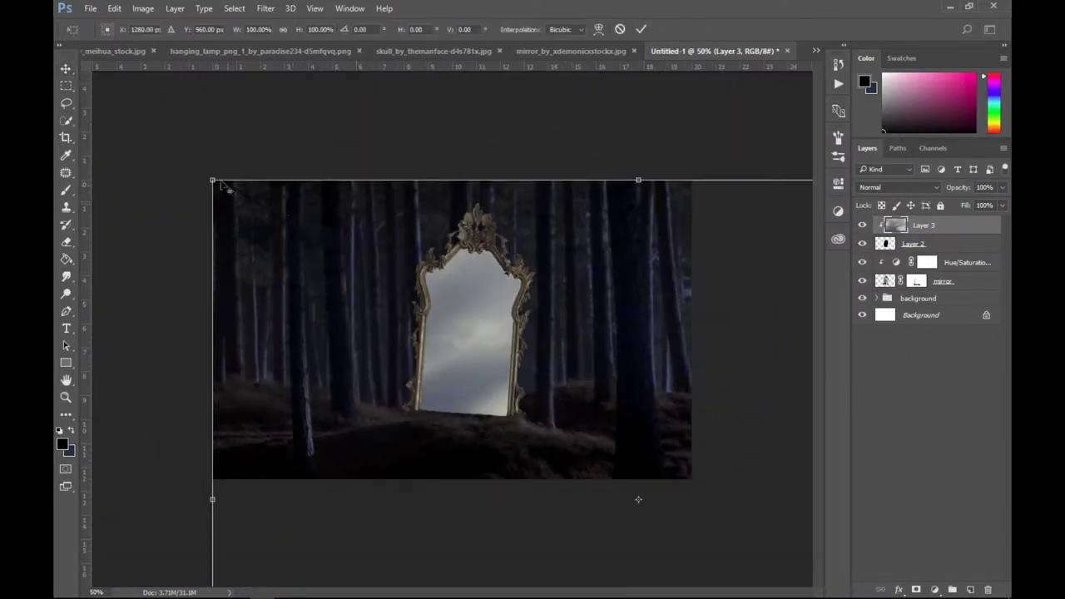
pyautogui.moveTo(212, 177); pyautogui.dragTo(570, 396)
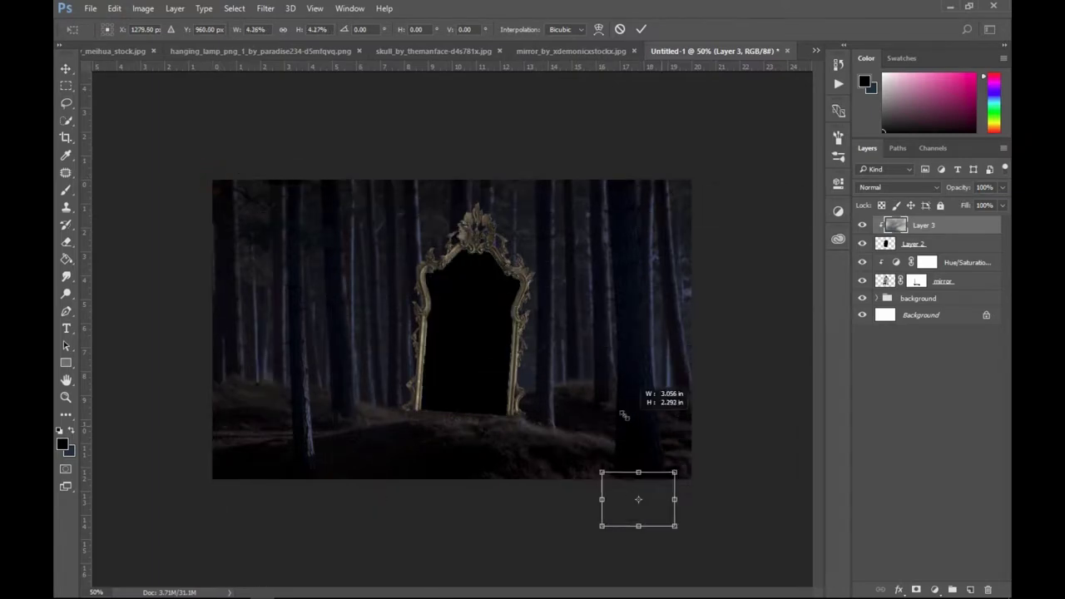
pyautogui.moveTo(715, 475)
pyautogui.mouseDown()
pyautogui.moveTo(548, 273)
pyautogui.moveTo(594, 331)
pyautogui.mouseUp()
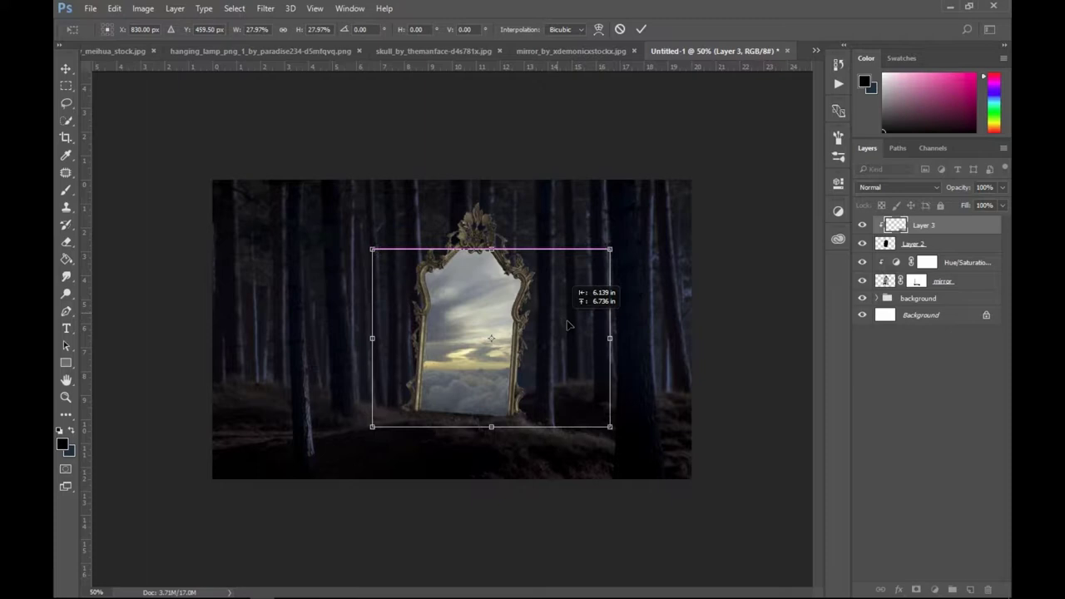
pyautogui.moveTo(594, 331); pyautogui.dragTo(577, 323)
pyautogui.press('Return')
pyautogui.hotkey('ctrl', '1')
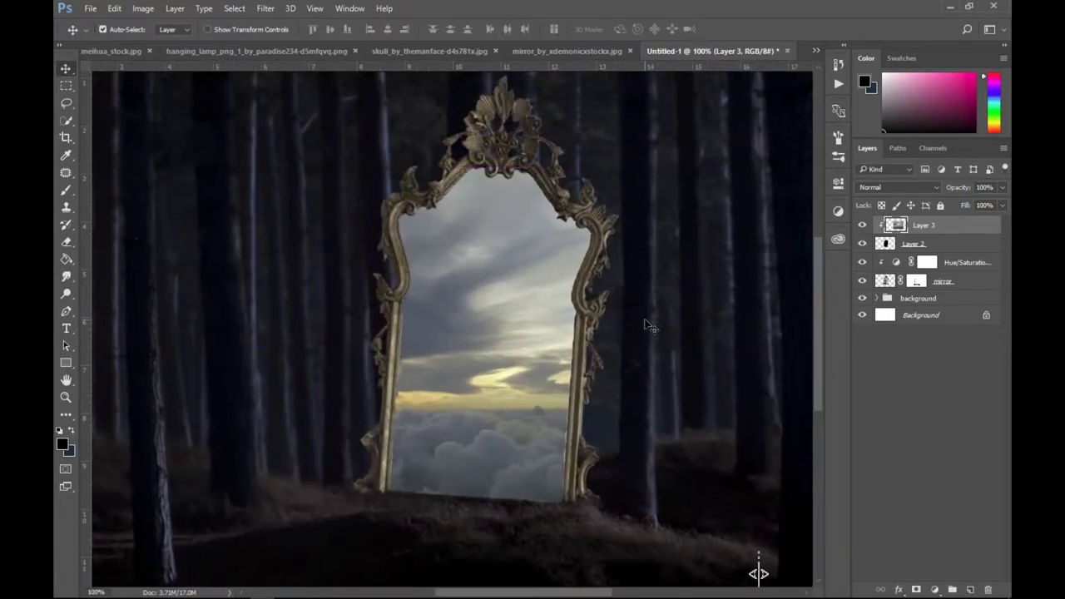
pyautogui.click(884, 283)
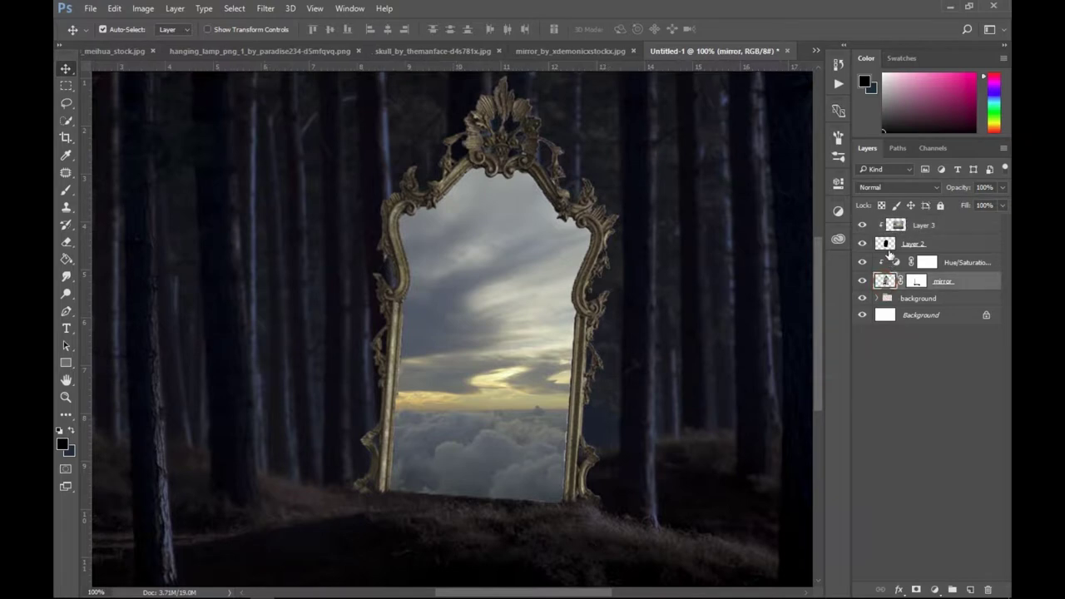
# Widen the mirror and its black fill to about 114%, then re-center the sky.
pyautogui.keyDown('shift'); pyautogui.click(888, 246); pyautogui.keyUp('shift')
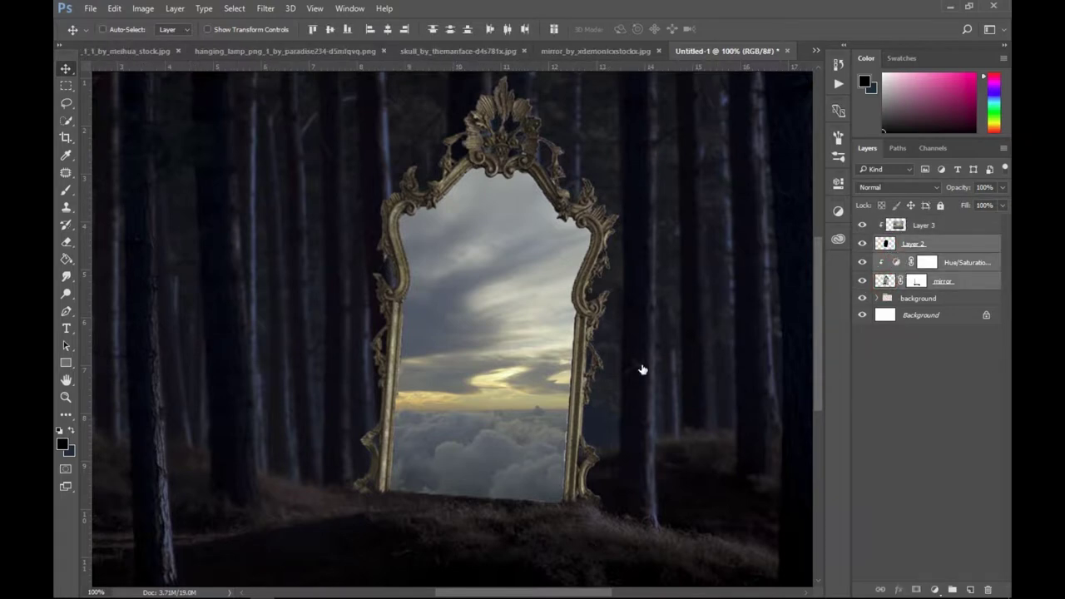
pyautogui.hotkey('ctrl', 't')
pyautogui.moveTo(623, 332); pyautogui.dragTo(667, 332)
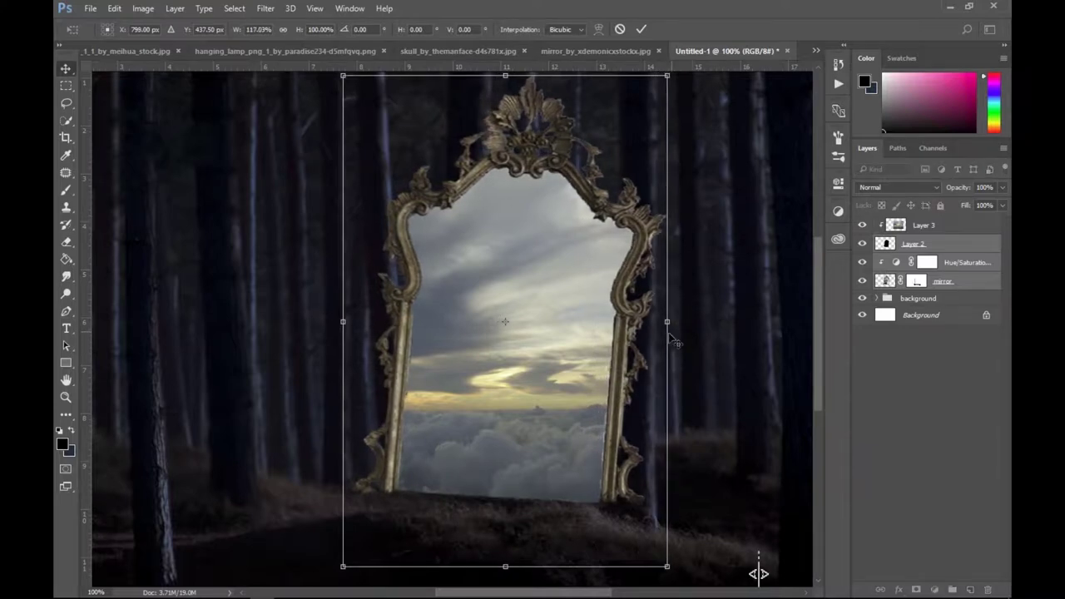
pyautogui.press('Return')
pyautogui.moveTo(585, 368); pyautogui.dragTo(582, 369)
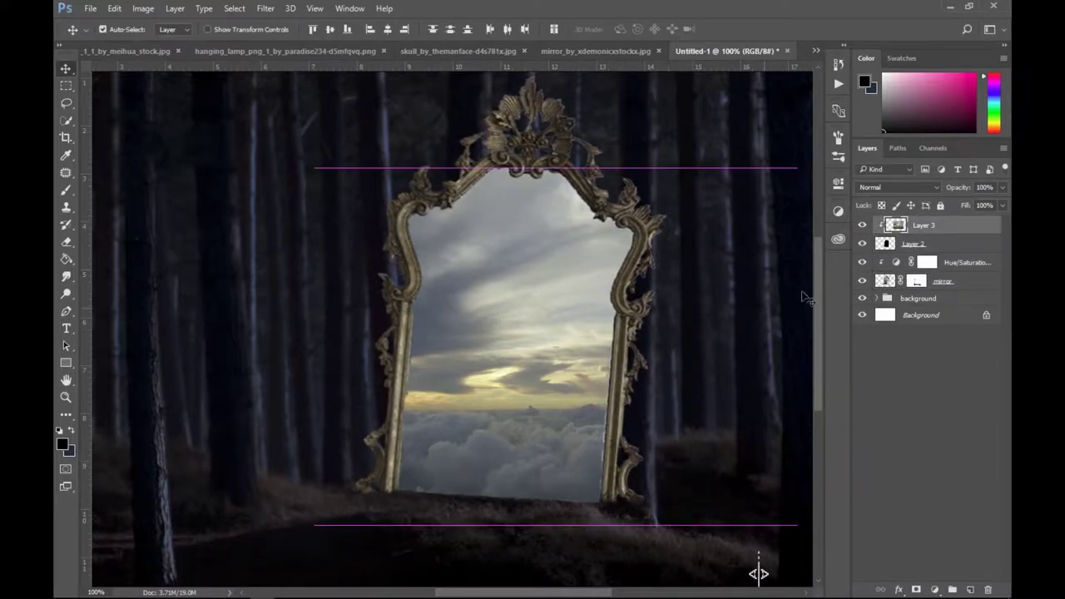
# Move the mirror layers slightly left and down, then zoom out to view everything.
pyautogui.keyDown('shift'); pyautogui.click(887, 280); pyautogui.keyUp('shift')
pyautogui.moveTo(595, 345); pyautogui.dragTo(600, 349)
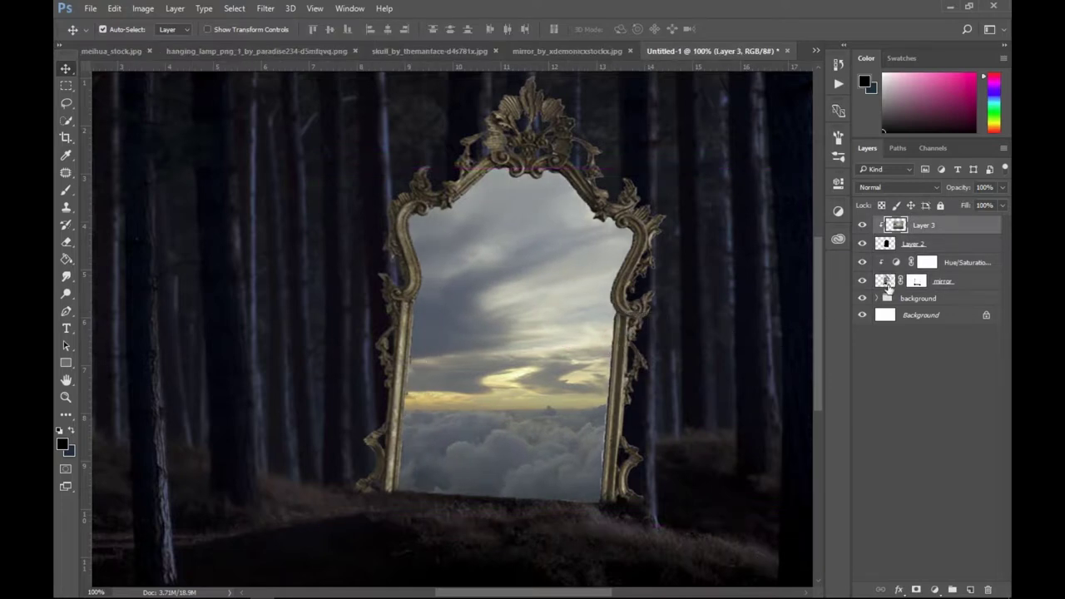
pyautogui.click(887, 285)
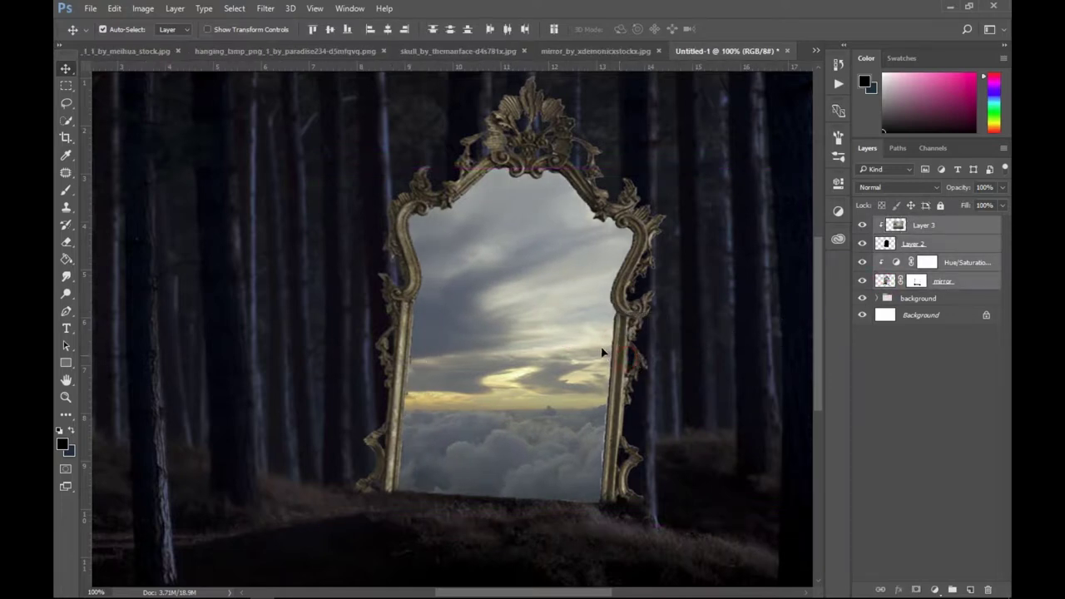
pyautogui.moveTo(602, 353); pyautogui.dragTo(574, 365)
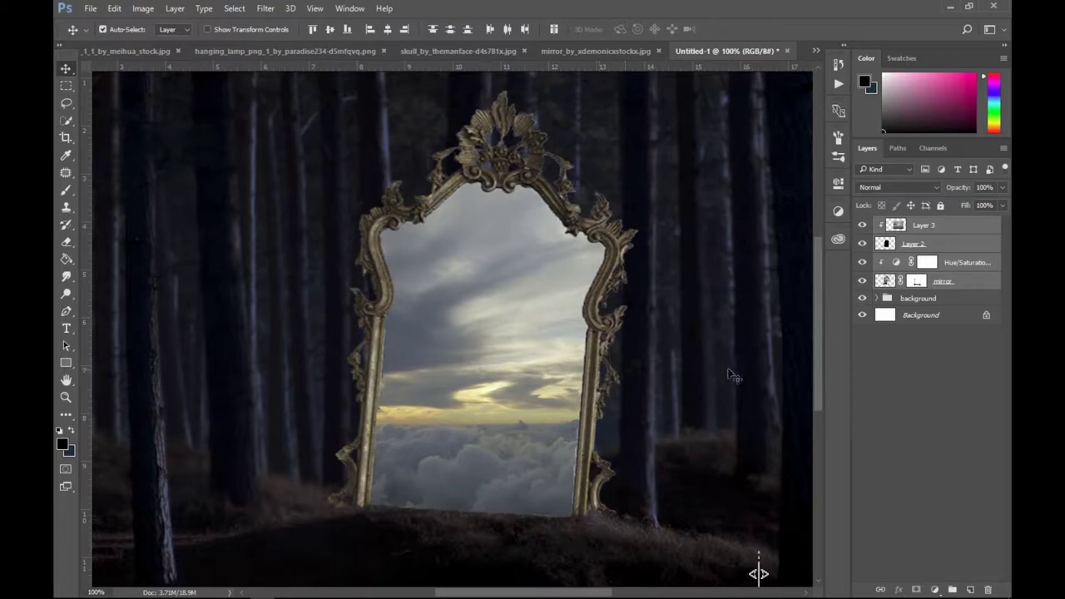
pyautogui.hotkey('ctrl', '-')
pyautogui.hotkey('ctrl', '-')
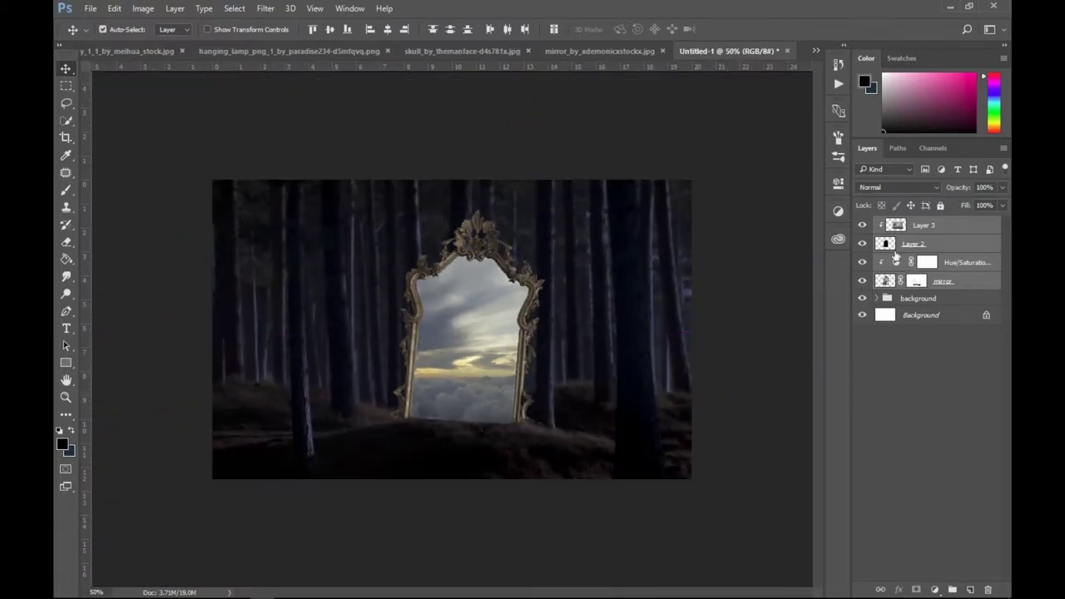
# Enlarge Layer 3's sky inside the mirror and shift it up and left.
pyautogui.click(912, 243)
pyautogui.click(940, 280)
pyautogui.click(923, 225)
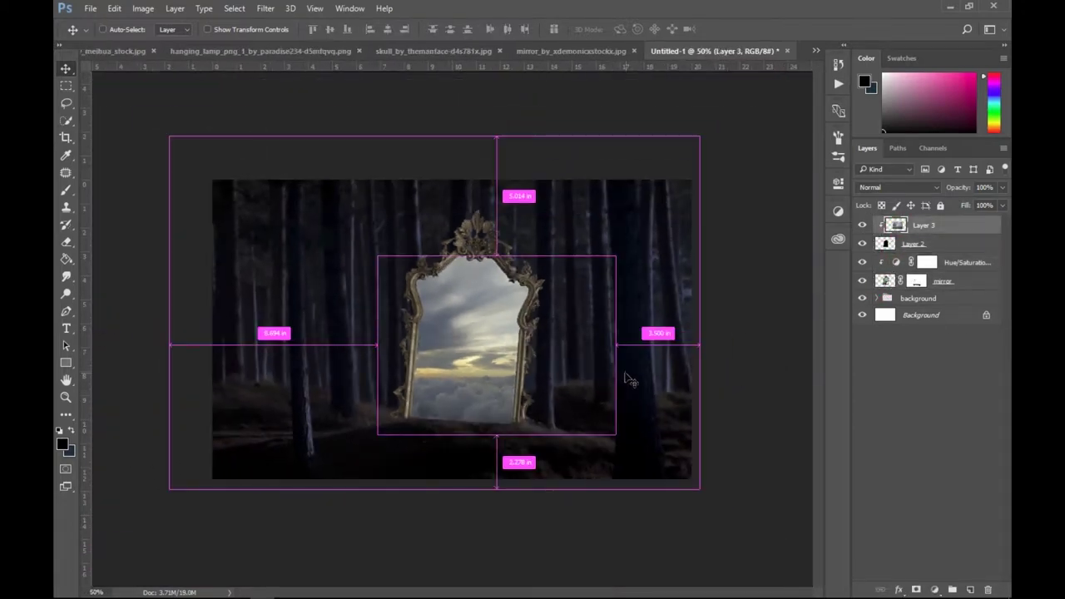
pyautogui.hotkey('ctrl', 't')
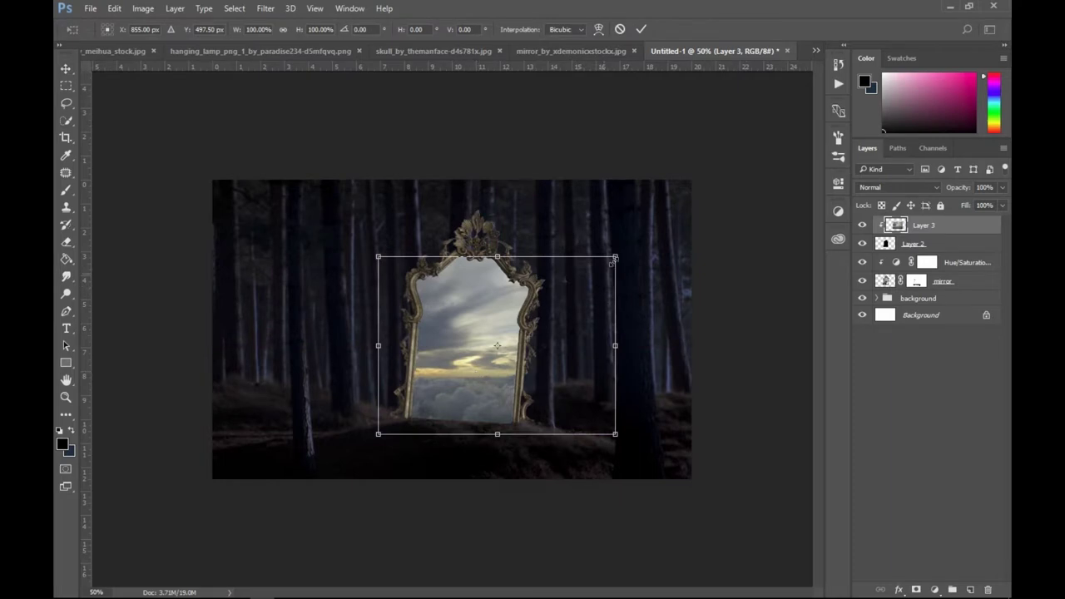
pyautogui.moveTo(613, 258); pyautogui.dragTo(627, 247)
pyautogui.moveTo(466, 388)
pyautogui.mouseDown()
pyautogui.moveTo(375, 379)
pyautogui.moveTo(513, 384)
pyautogui.moveTo(418, 383)
pyautogui.moveTo(430, 394)
pyautogui.mouseUp()
pyautogui.press('Return')
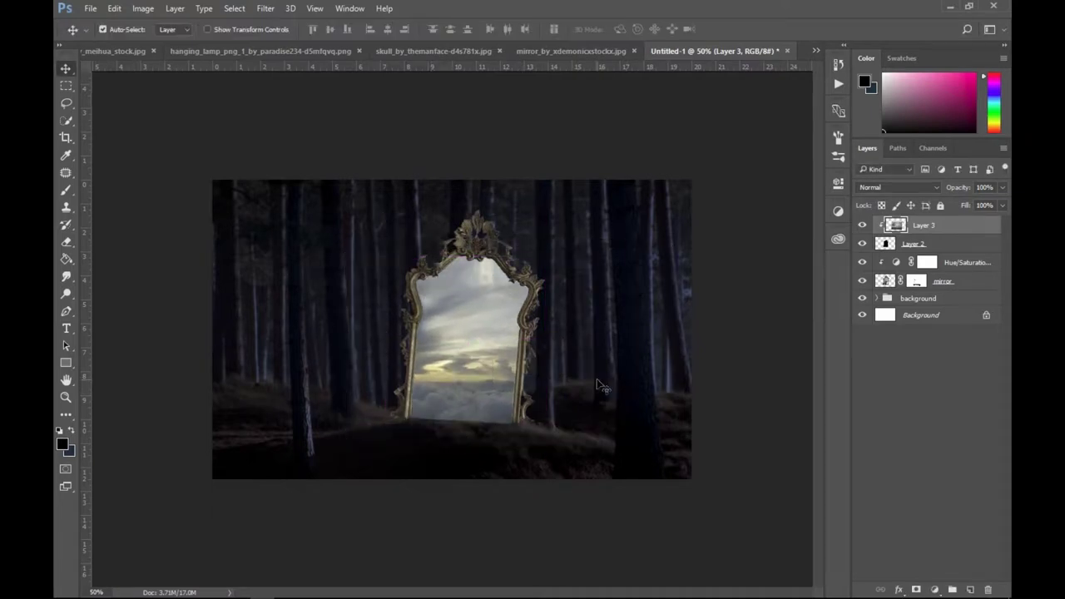
# Duplicate the sky, flip the original Layer 3 vertically, and mask Layer 3 copy.
pyautogui.moveTo(894, 226)
pyautogui.mouseDown()
pyautogui.moveTo(947, 558)
pyautogui.moveTo(970, 589)
pyautogui.mouseUp()
pyautogui.click(899, 244)
pyautogui.click(897, 226)
pyautogui.click(898, 246)
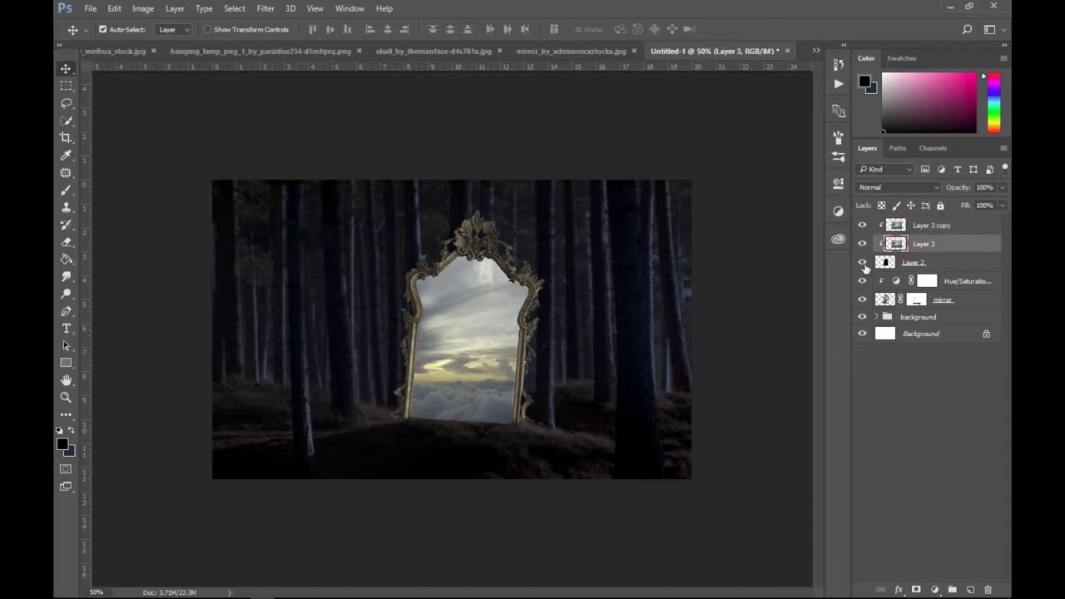
pyautogui.hotkey('ctrl', 't')
pyautogui.rightClick(464, 365)
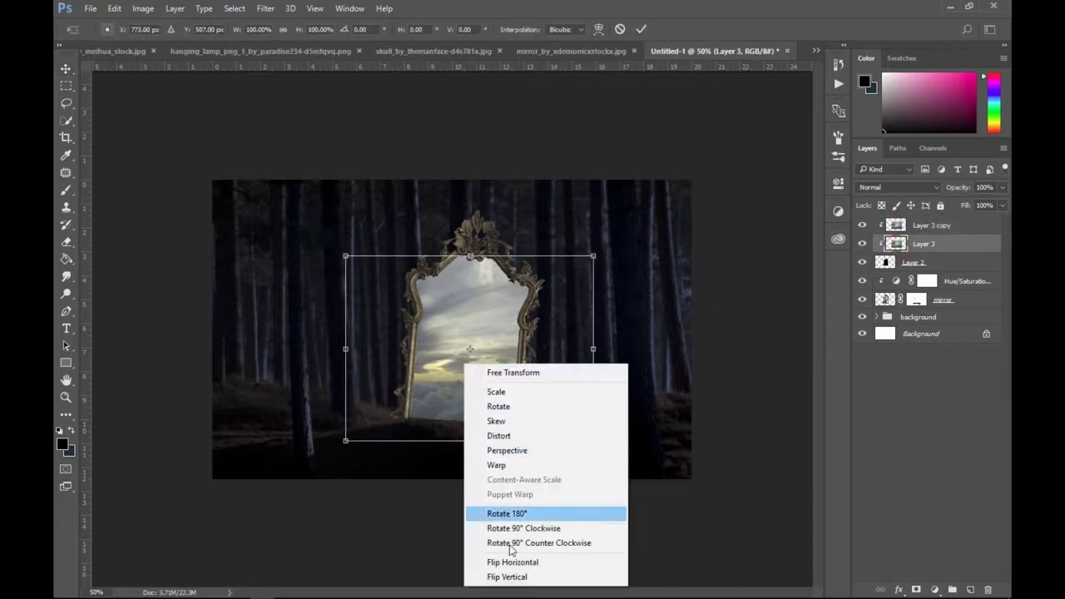
pyautogui.click(511, 577)
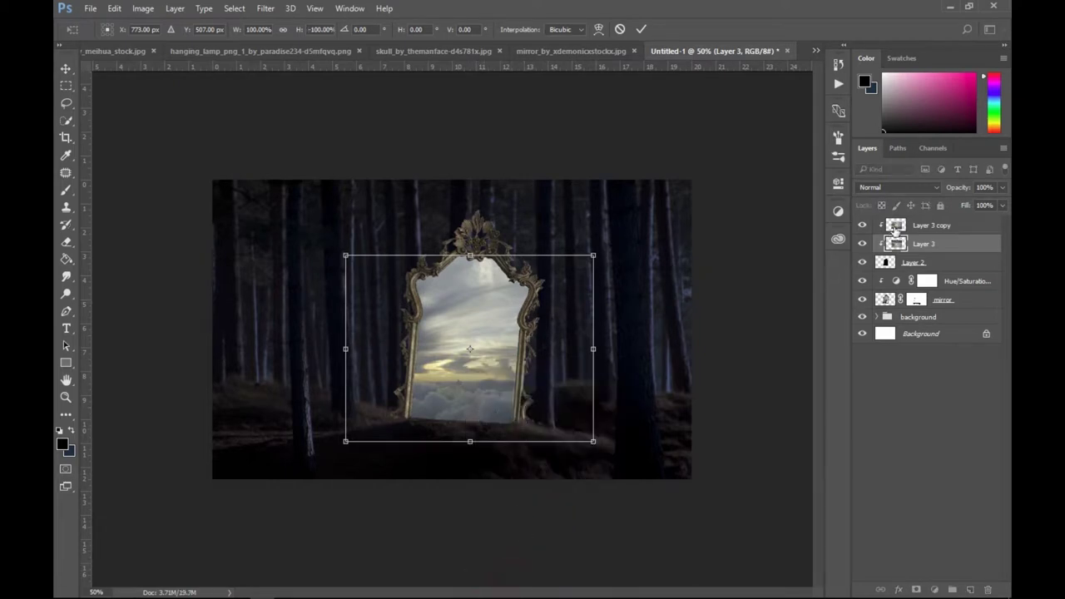
pyautogui.press('Return')
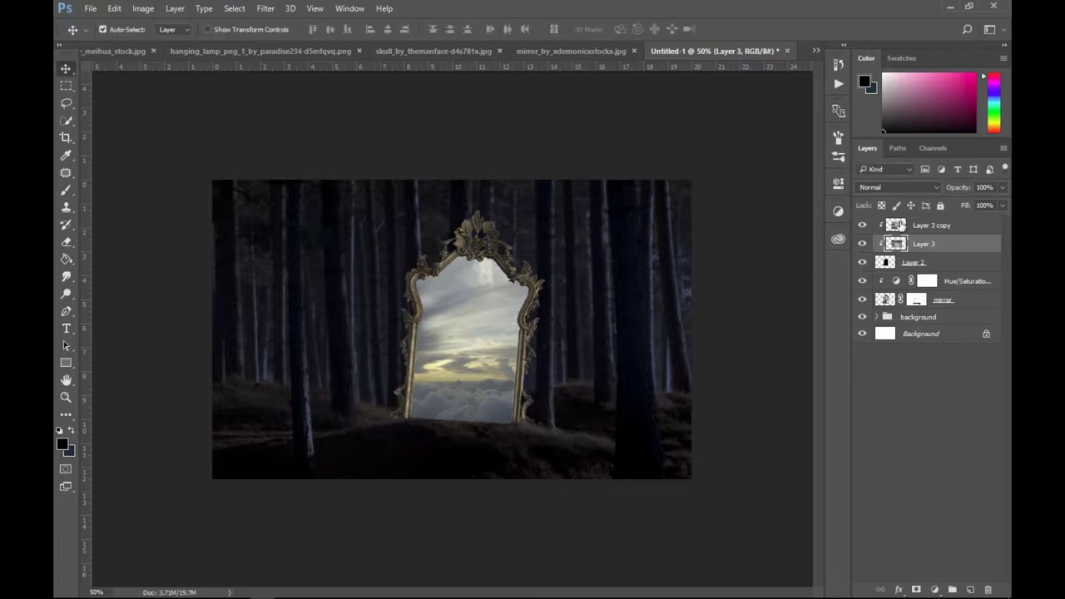
pyautogui.click(900, 226)
pyautogui.click(918, 590)
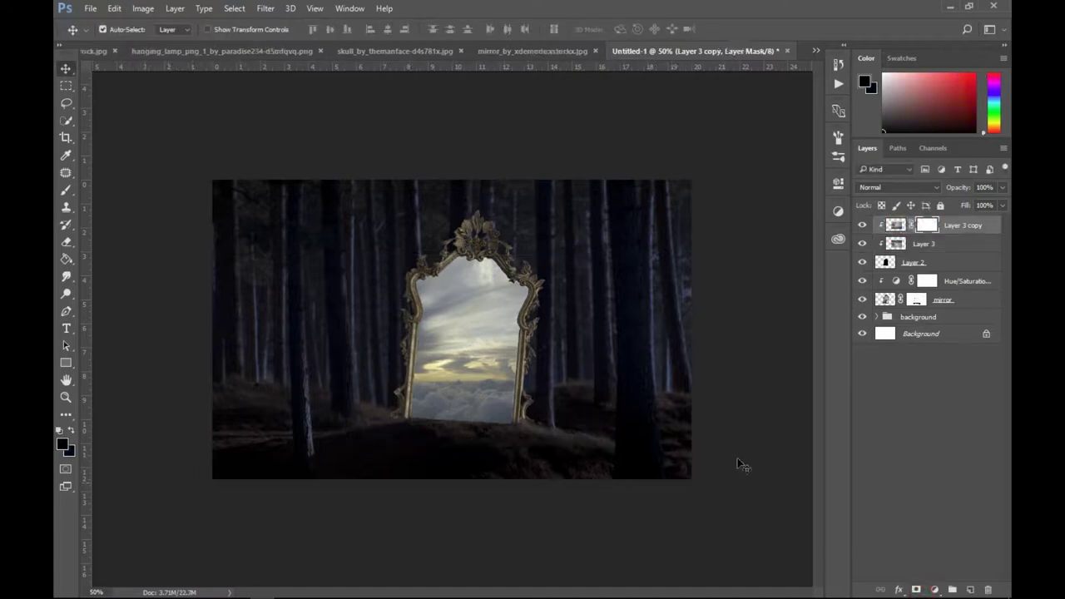
# Paint black with a size-80 brush on Layer 3 copy's mask along the mirror bottom.
pyautogui.hotkey('ctrl', '+')
pyautogui.hotkey('ctrl', '+')
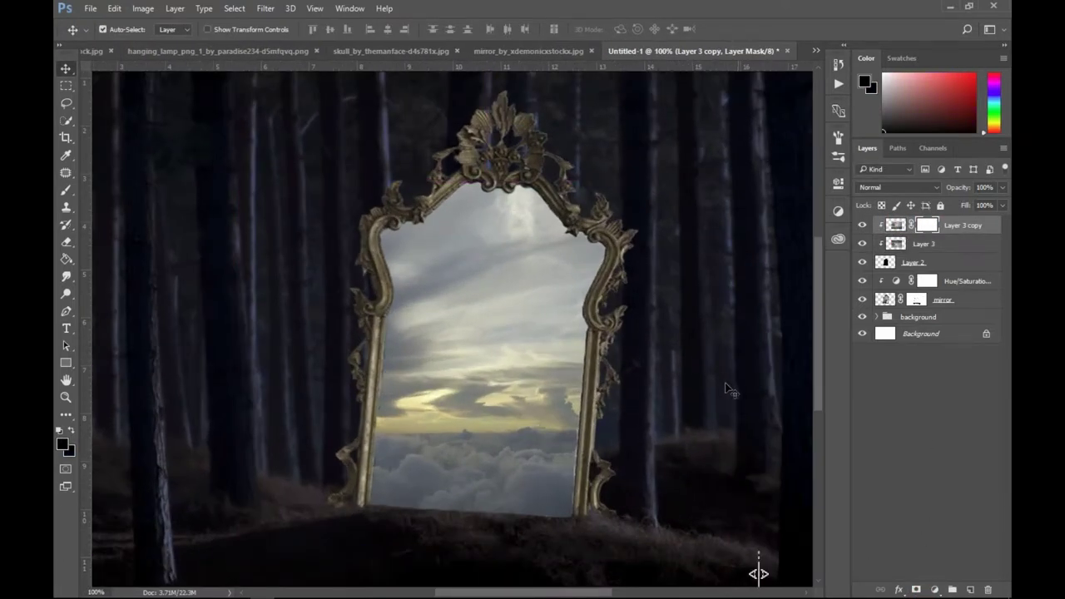
pyautogui.scroll(-2, 735, 389)
pyautogui.scroll(-2, 736, 388)
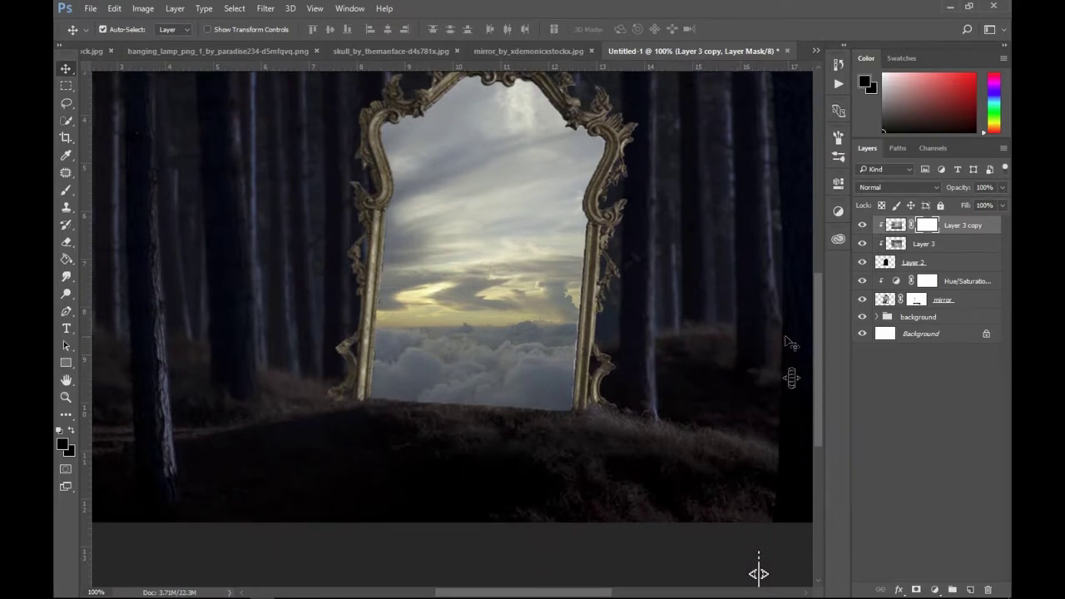
pyautogui.press('b')
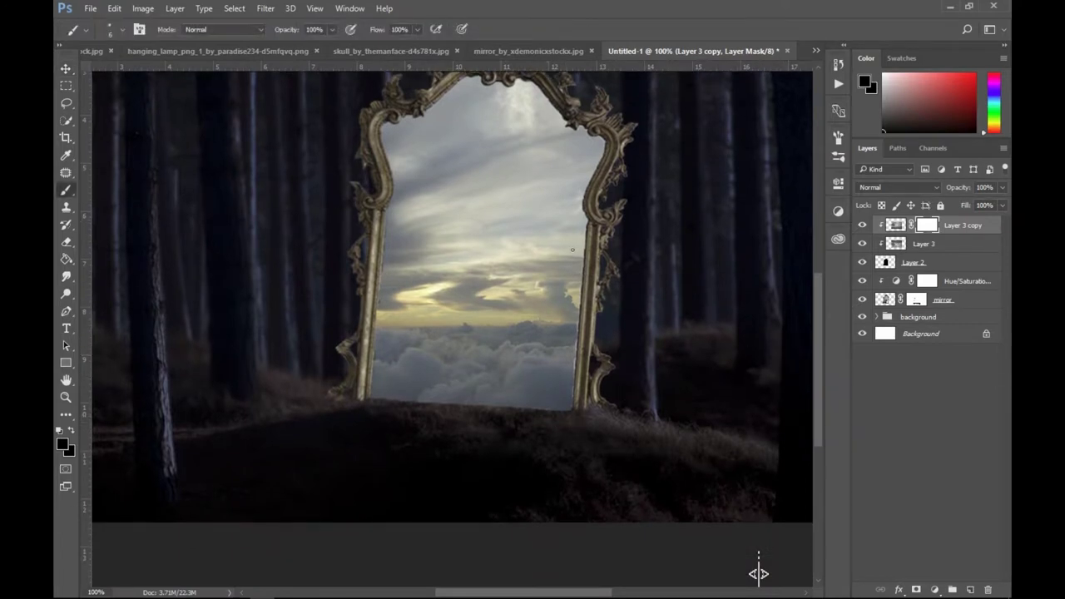
pyautogui.press(']')
pyautogui.press(']')
pyautogui.press(']')
pyautogui.moveTo(625, 416)
pyautogui.mouseDown()
pyautogui.moveTo(358, 411)
pyautogui.moveTo(385, 351)
pyautogui.moveTo(590, 357)
pyautogui.moveTo(545, 381)
pyautogui.mouseUp()
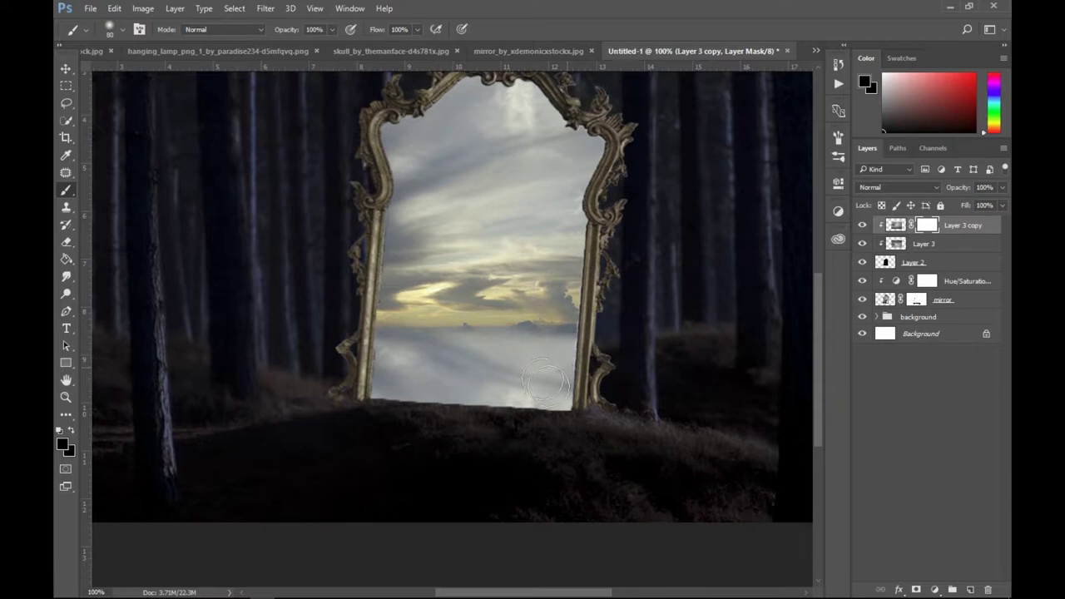
pyautogui.moveTo(452, 361)
pyautogui.mouseDown()
pyautogui.moveTo(515, 335)
pyautogui.moveTo(588, 352)
pyautogui.moveTo(352, 344)
pyautogui.moveTo(457, 348)
pyautogui.mouseUp()
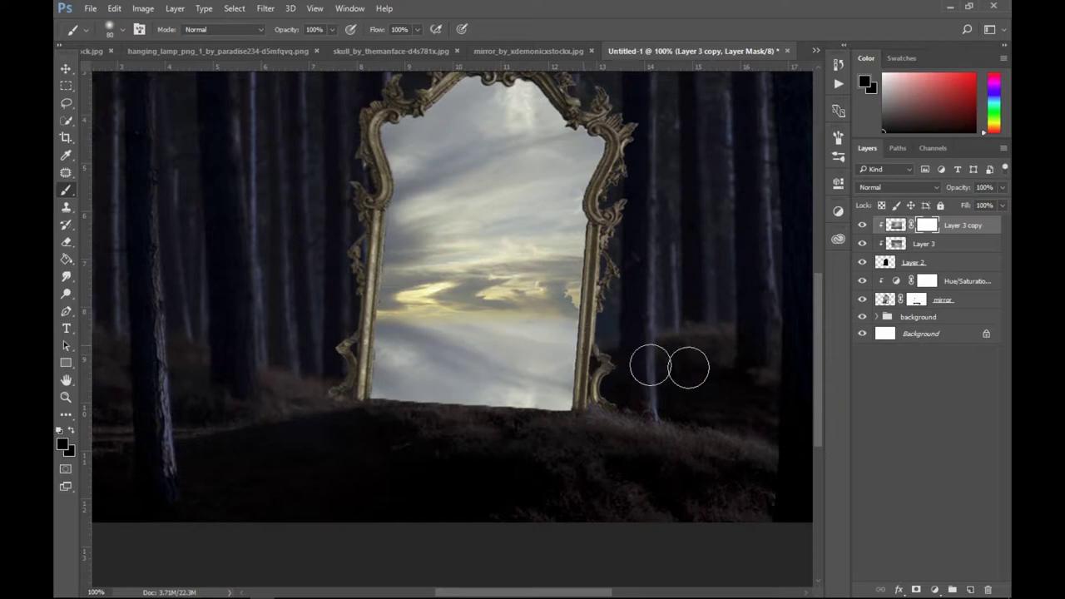
# Select the flipped Layer 3 and move it, undoing the accidental shift.
pyautogui.click(900, 244)
pyautogui.press('v')
pyautogui.moveTo(514, 379); pyautogui.dragTo(504, 560)
pyautogui.moveTo(526, 411)
pyautogui.mouseDown()
pyautogui.moveTo(535, 435)
pyautogui.moveTo(554, 424)
pyautogui.mouseUp()
pyautogui.hotkey('ctrl', 'z')
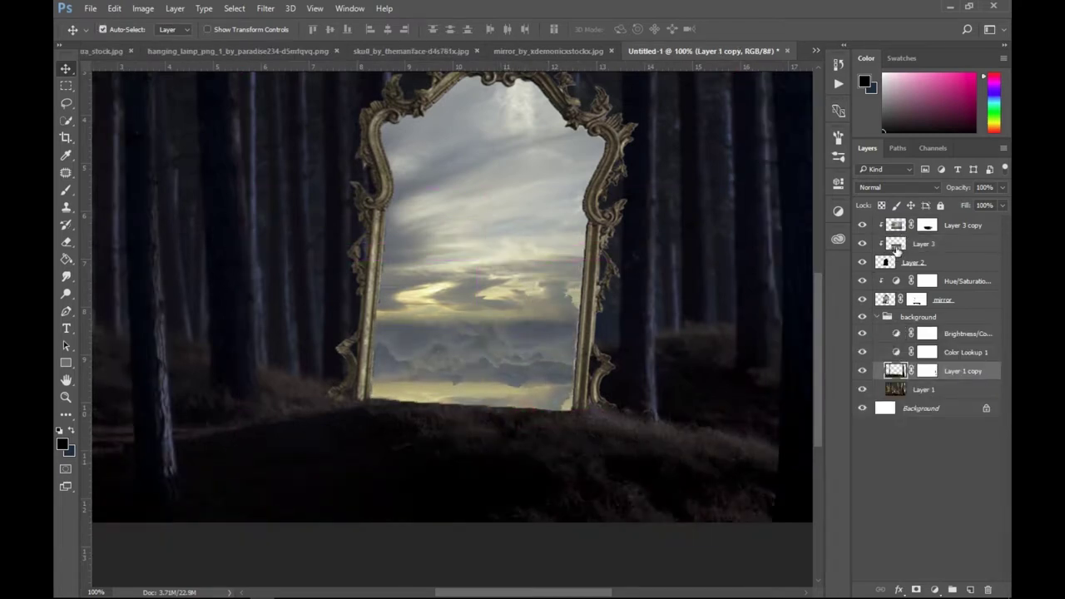
# Raise the flipped Layer 3 sky and squash it to about 47% height across the lower glass.
pyautogui.moveTo(471, 364); pyautogui.dragTo(493, 356)
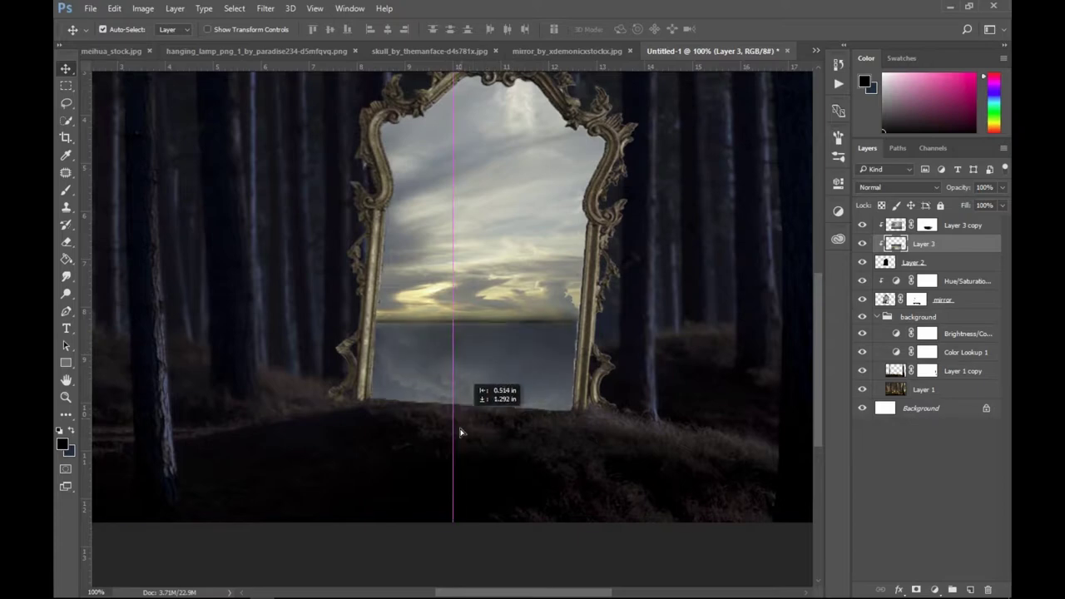
pyautogui.moveTo(501, 301); pyautogui.dragTo(502, 277)
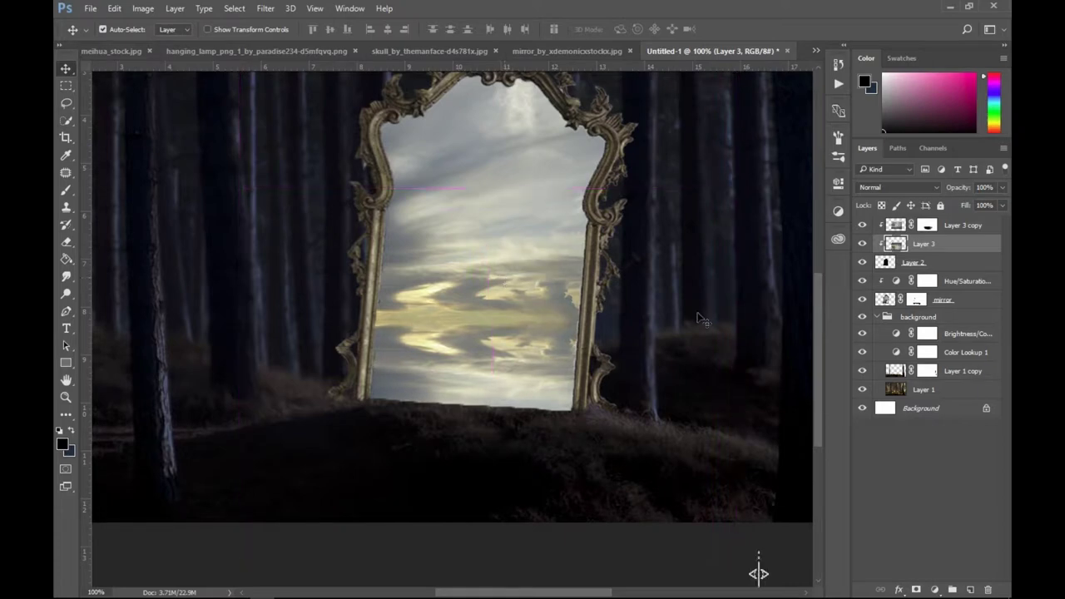
pyautogui.hotkey('ctrl', 't')
pyautogui.moveTo(494, 556); pyautogui.dragTo(502, 418)
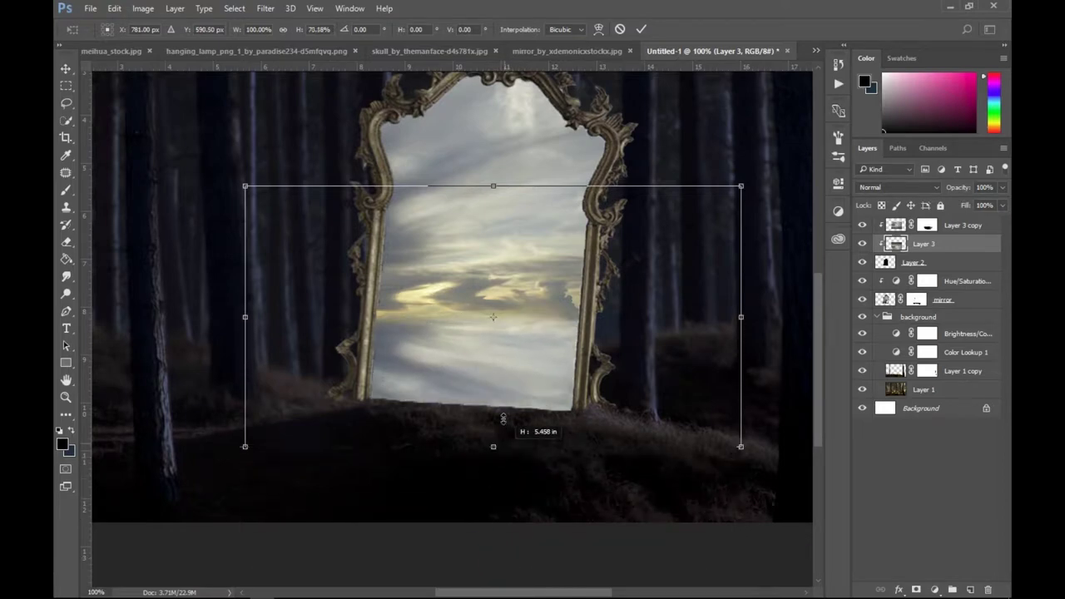
pyautogui.moveTo(503, 419)
pyautogui.mouseDown()
pyautogui.moveTo(509, 389)
pyautogui.moveTo(513, 440)
pyautogui.mouseUp()
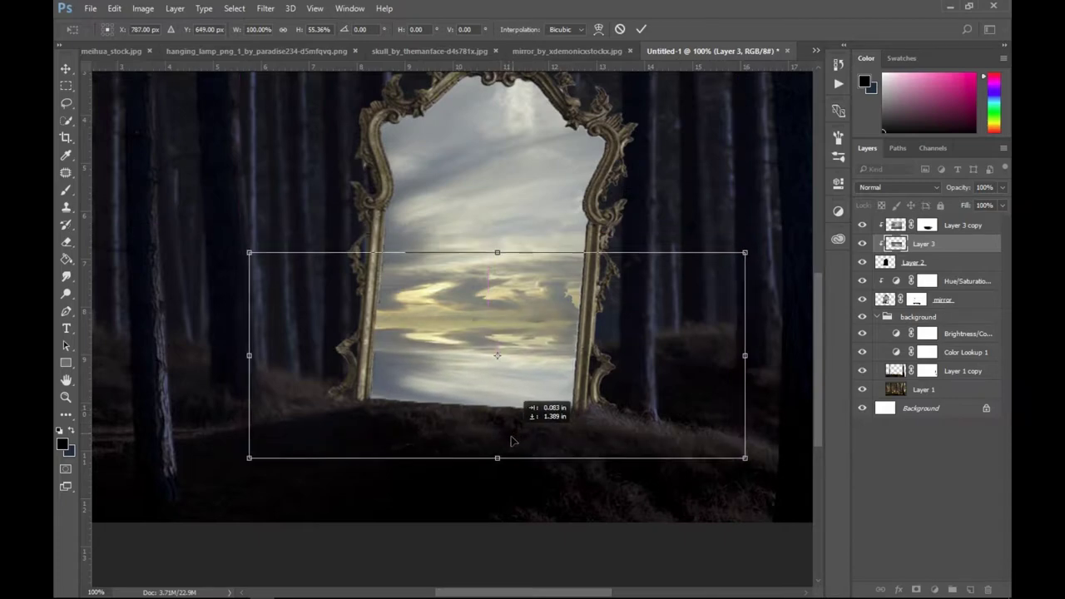
pyautogui.moveTo(512, 441); pyautogui.dragTo(494, 417)
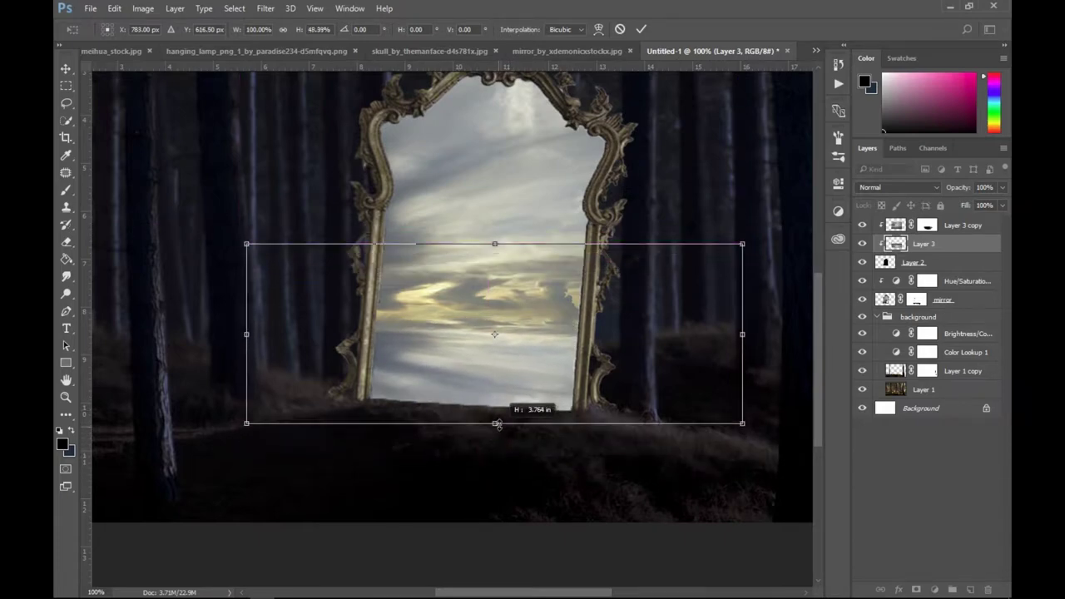
pyautogui.moveTo(518, 381); pyautogui.dragTo(515, 396)
pyautogui.press('Return')
pyautogui.hotkey('ctrl', '-')
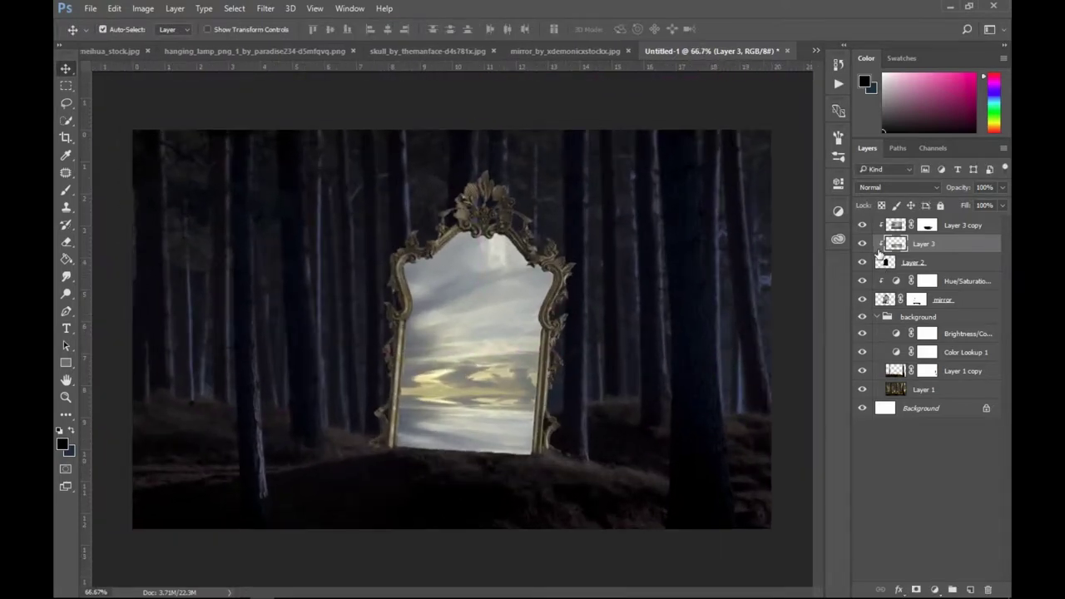
pyautogui.click(862, 245)
pyautogui.click(863, 225)
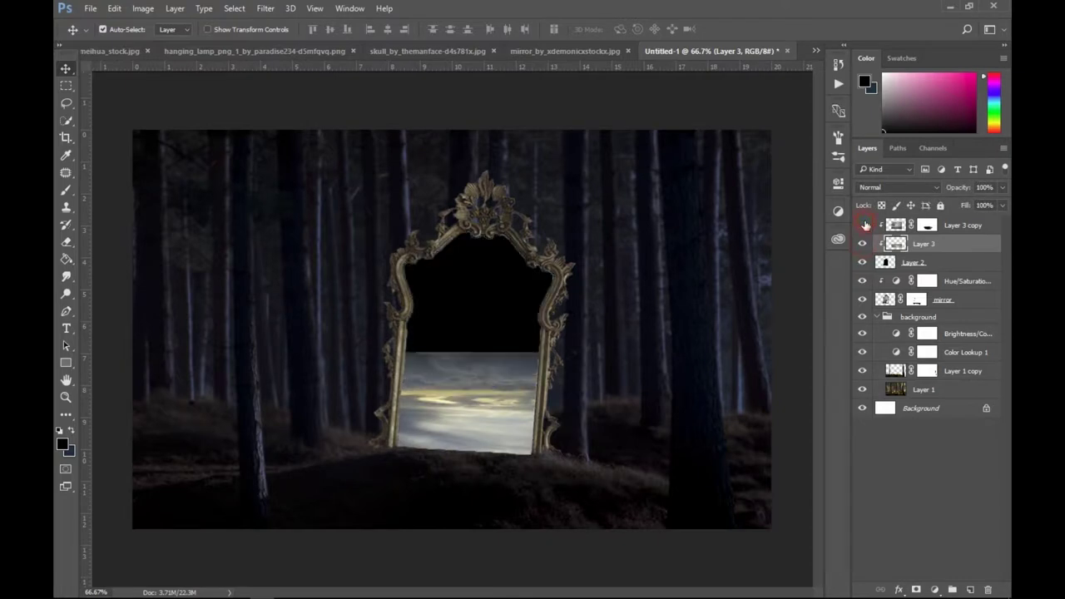
pyautogui.click(864, 225)
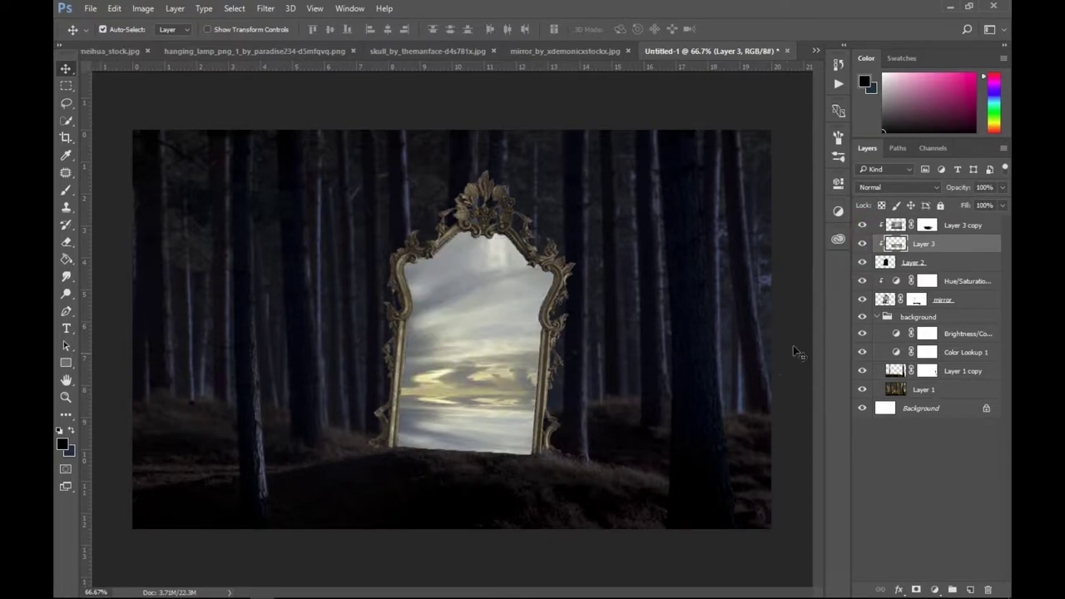
pyautogui.click(897, 225)
pyautogui.click(896, 244)
pyautogui.click(896, 228)
pyautogui.keyDown('shift'); pyautogui.click(897, 225); pyautogui.keyUp('shift')
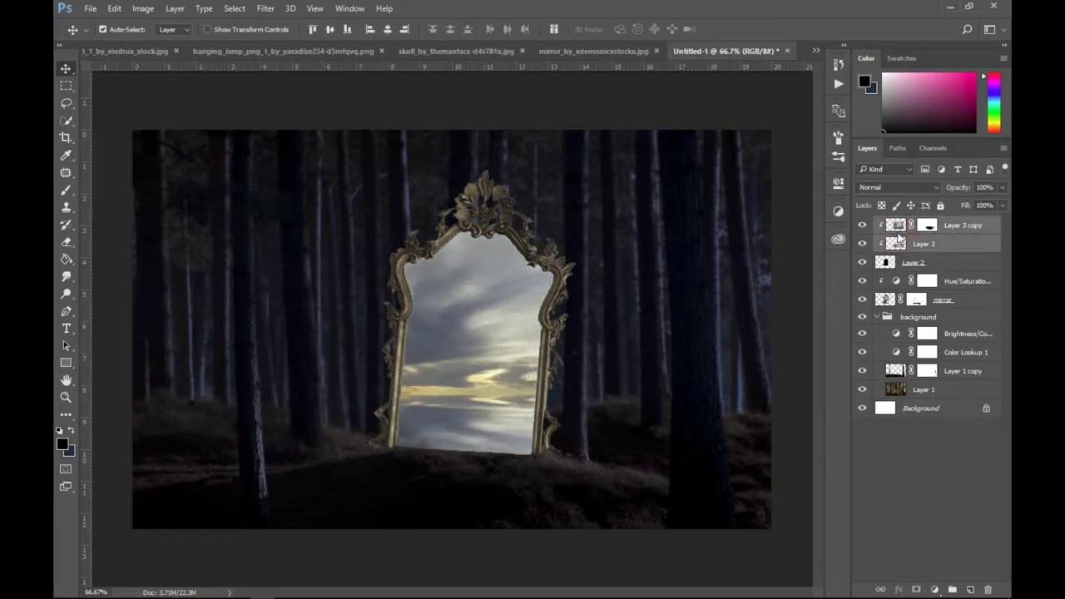
pyautogui.click(897, 225)
pyautogui.click(906, 242)
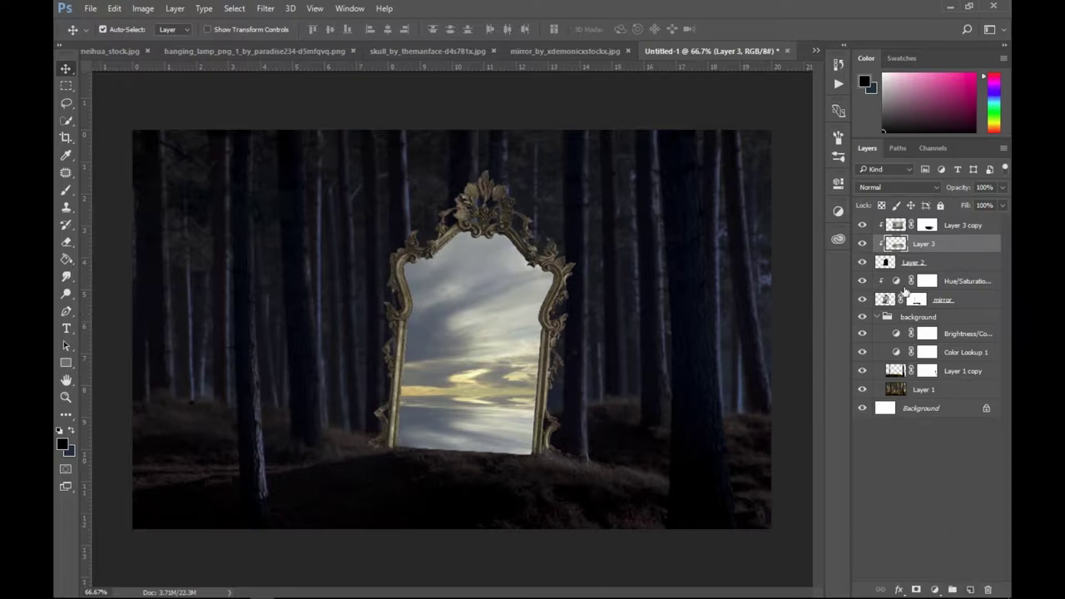
pyautogui.click(897, 231)
pyautogui.click(895, 263)
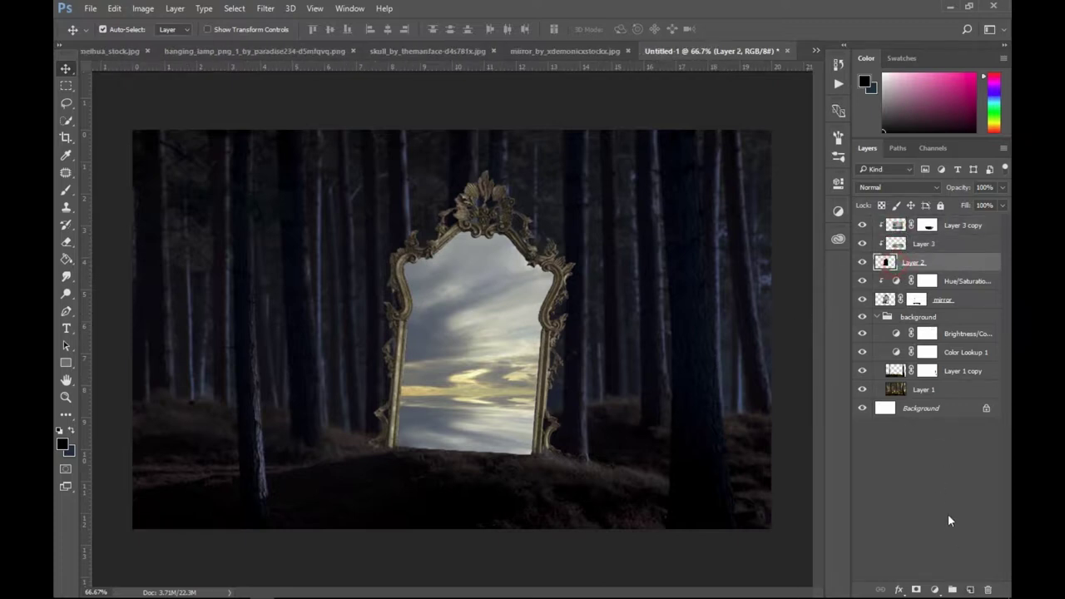
pyautogui.click(899, 242)
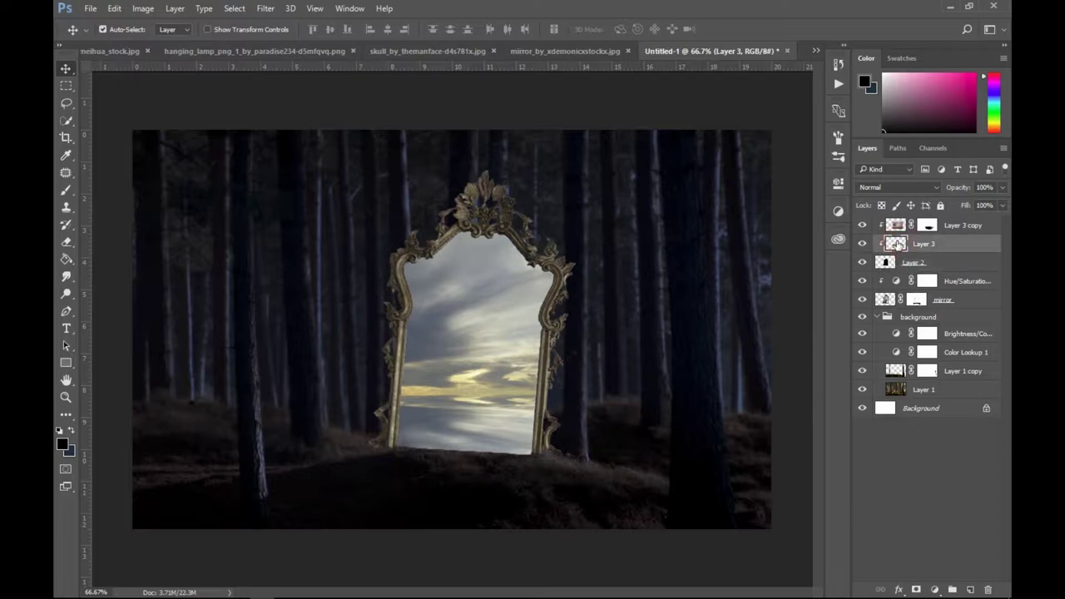
pyautogui.click(895, 220)
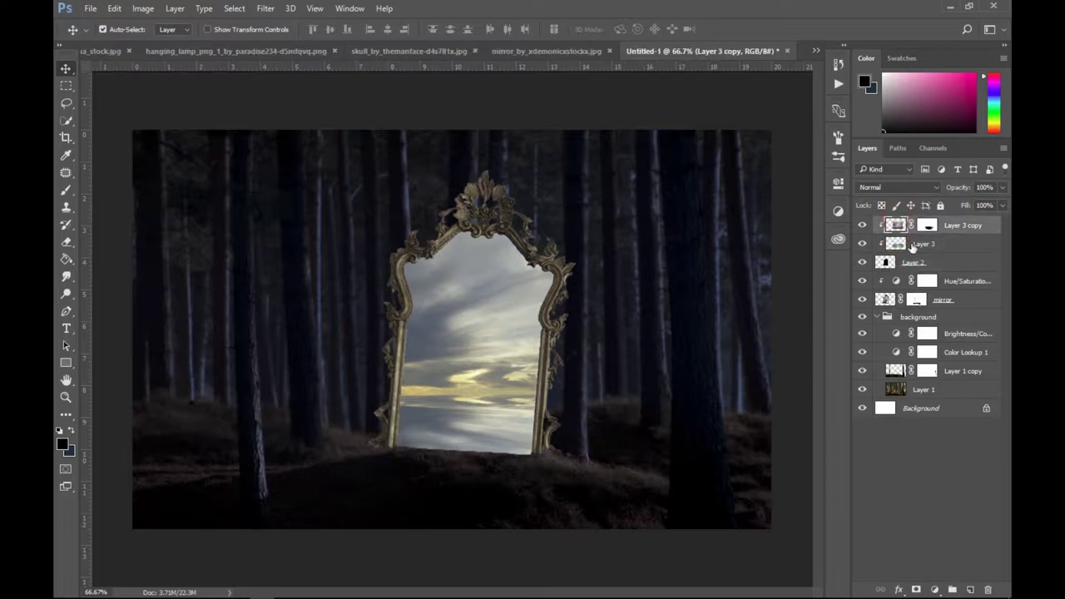
# Add a new layer, sample the mirror sky's blue-grey, and enlarge the brush.
pyautogui.click(969, 589)
pyautogui.press('i')
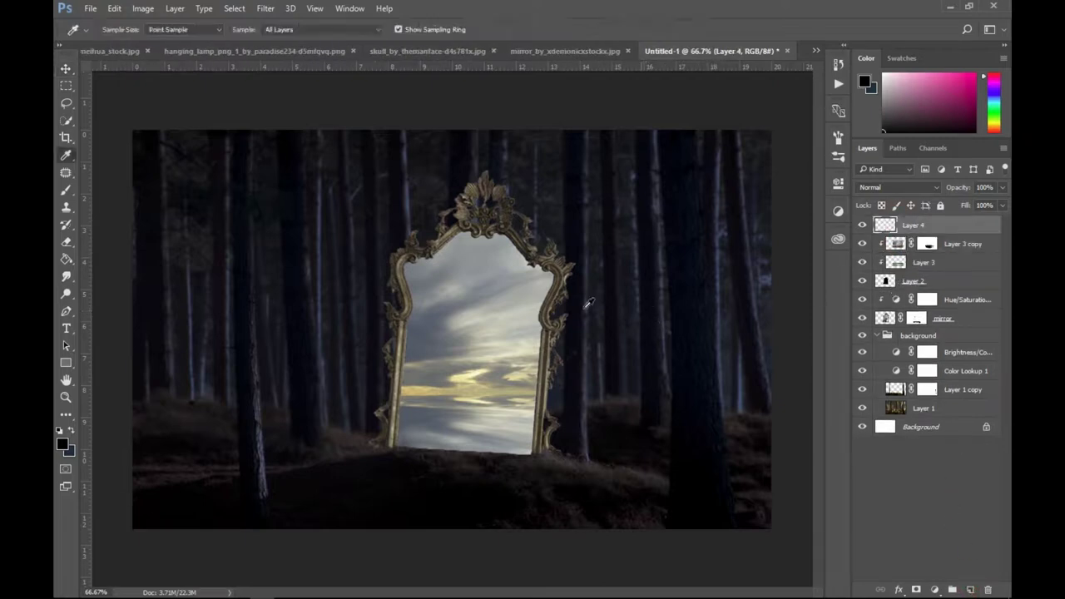
pyautogui.click(461, 299)
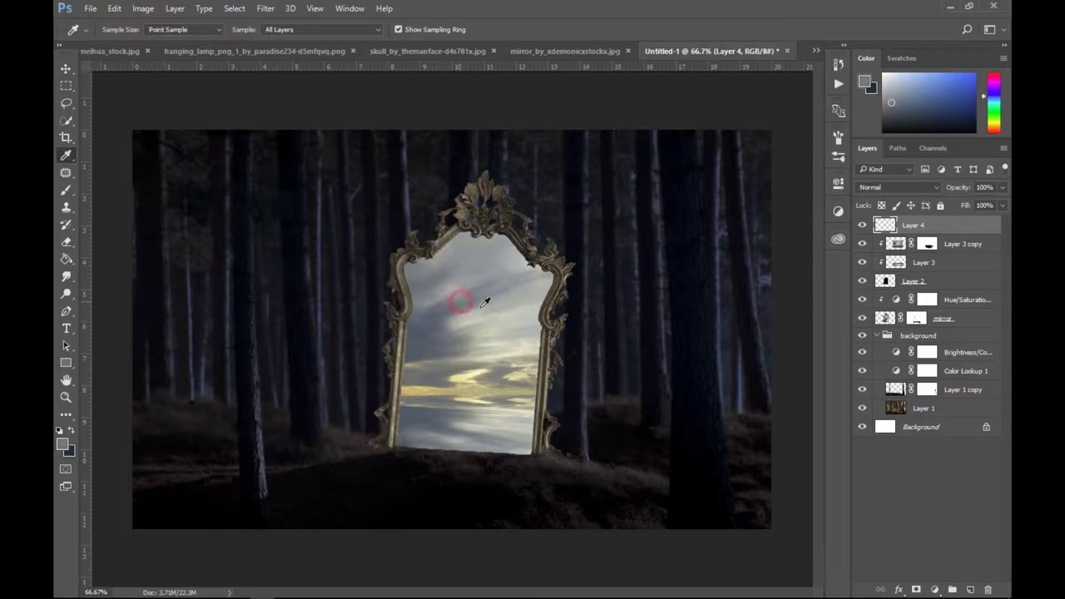
pyautogui.press('b')
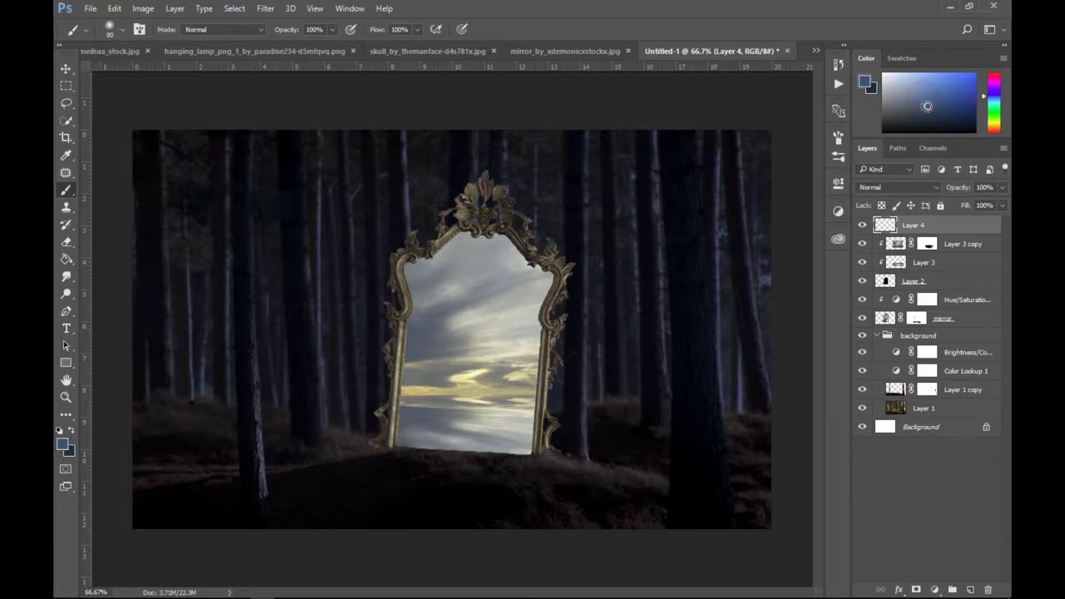
pyautogui.press(']')
pyautogui.press(']')
pyautogui.press(']')
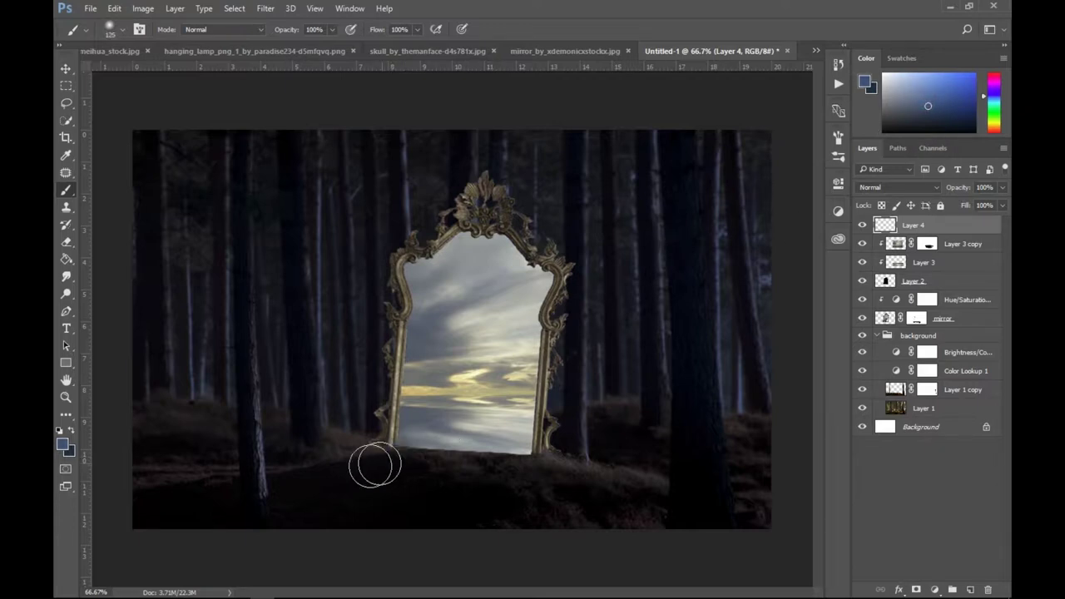
pyautogui.press(']')
pyautogui.press(']')
pyautogui.press(']')
pyautogui.moveTo(344, 454); pyautogui.dragTo(387, 467)
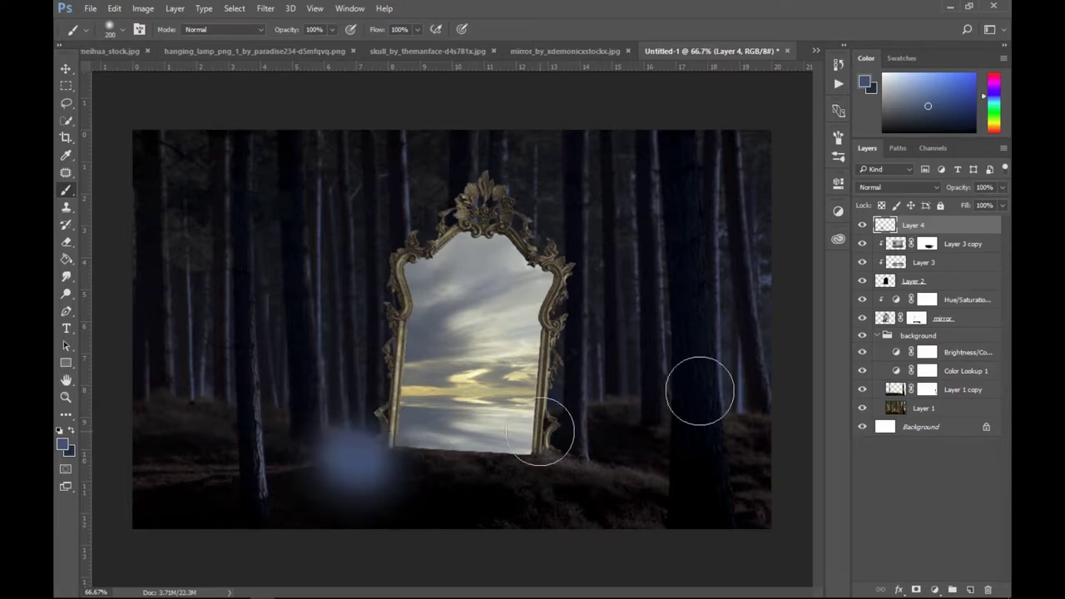
pyautogui.hotkey('ctrl', 'z')
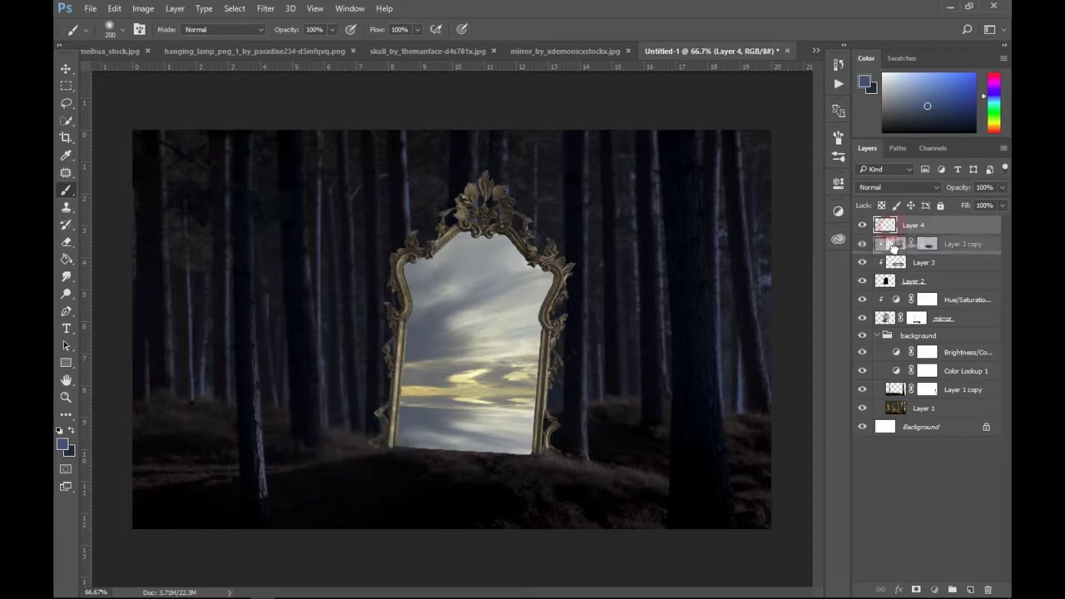
# Clip Layer 4 to the sky, paint the blue-grey tint, and set opacity to 56%.
pyautogui.click(910, 225)
pyautogui.rightClick(910, 225)
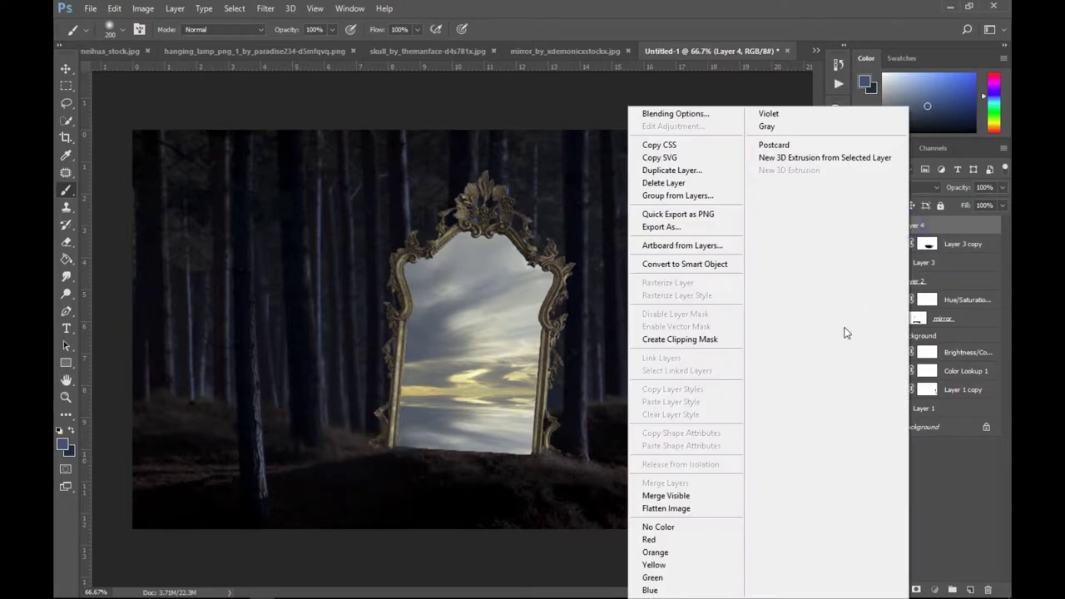
pyautogui.click(698, 338)
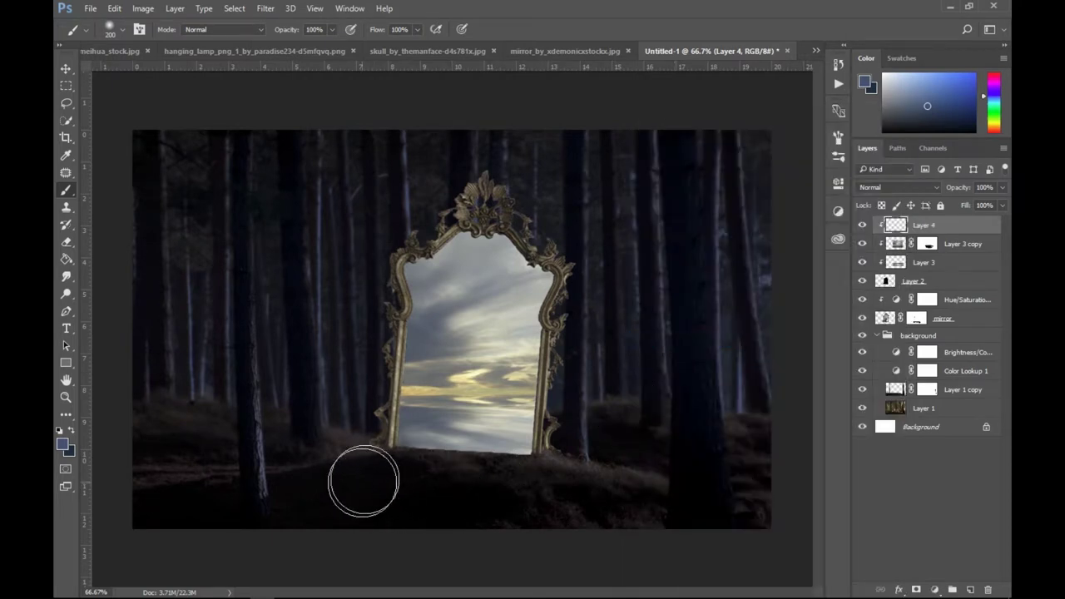
pyautogui.moveTo(376, 472)
pyautogui.mouseDown()
pyautogui.moveTo(485, 480)
pyautogui.moveTo(538, 468)
pyautogui.moveTo(411, 466)
pyautogui.moveTo(373, 444)
pyautogui.mouseUp()
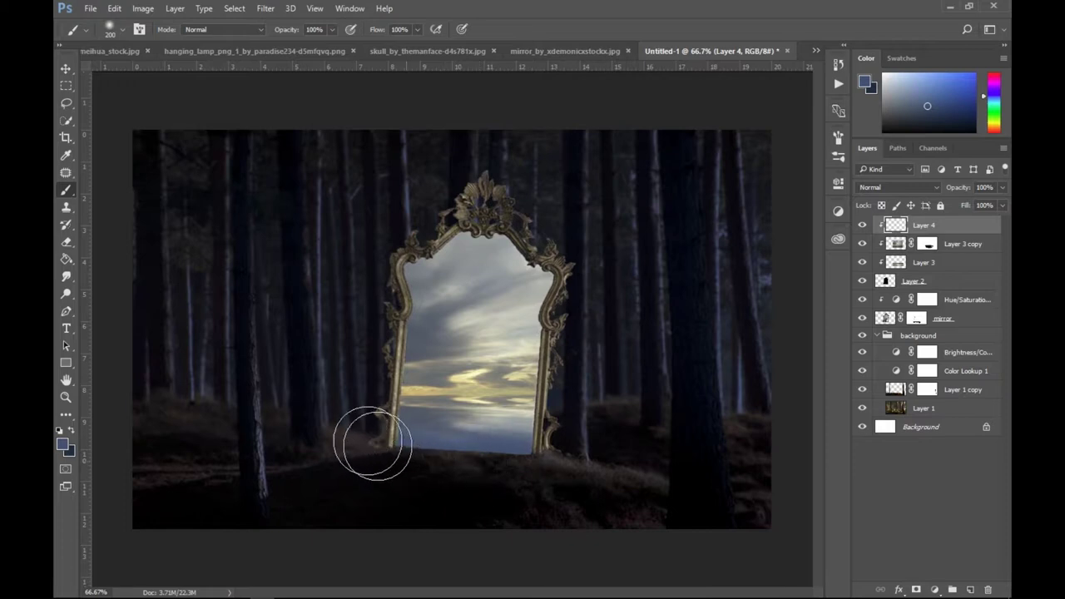
pyautogui.click(66, 68)
pyautogui.moveTo(955, 186); pyautogui.dragTo(943, 186)
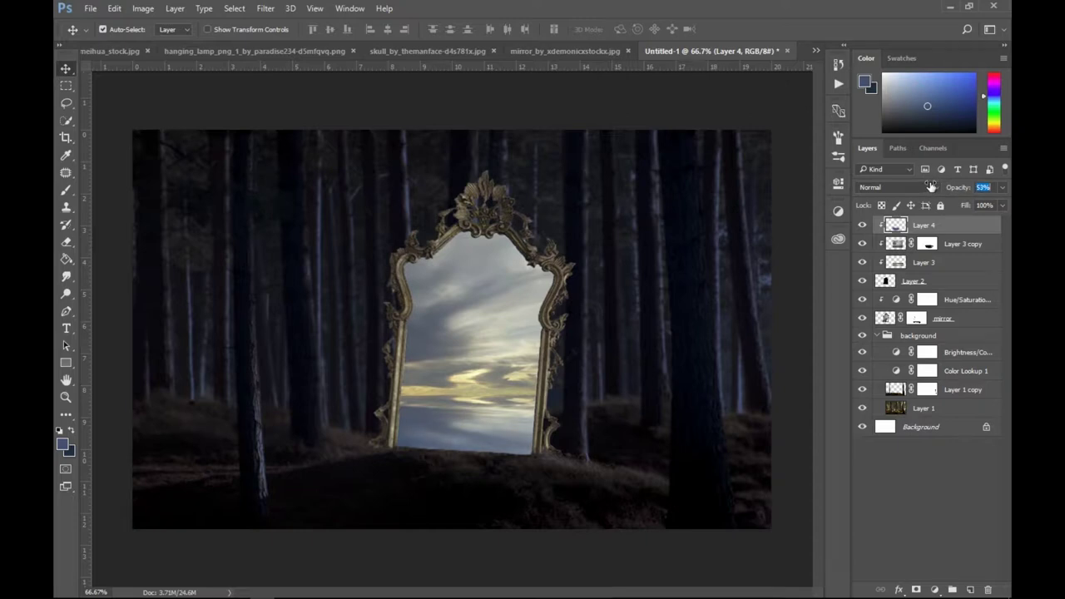
pyautogui.click(816, 51)
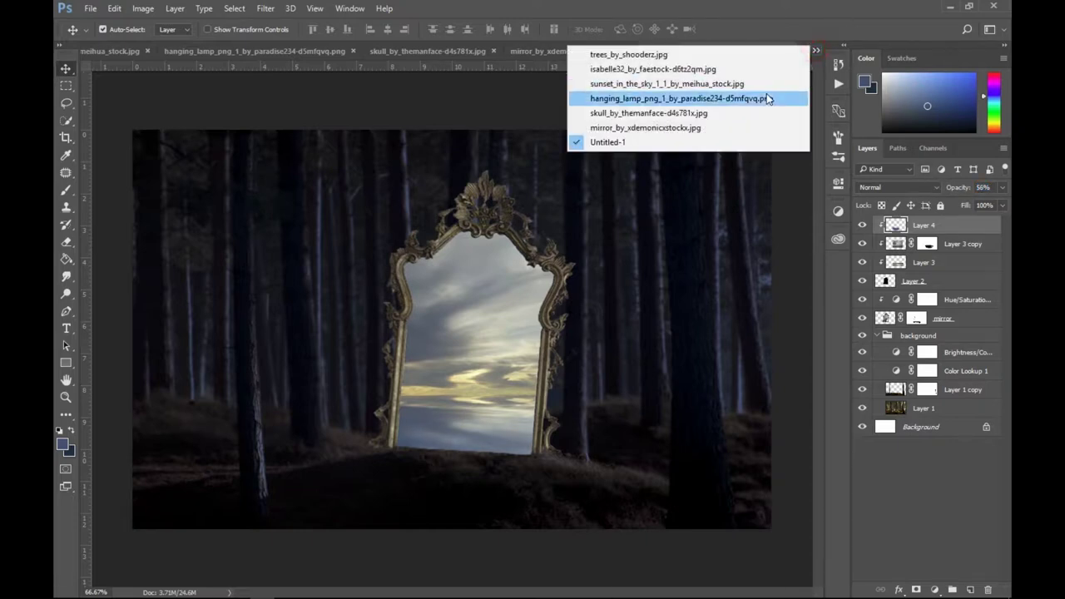
pyautogui.click(898, 243)
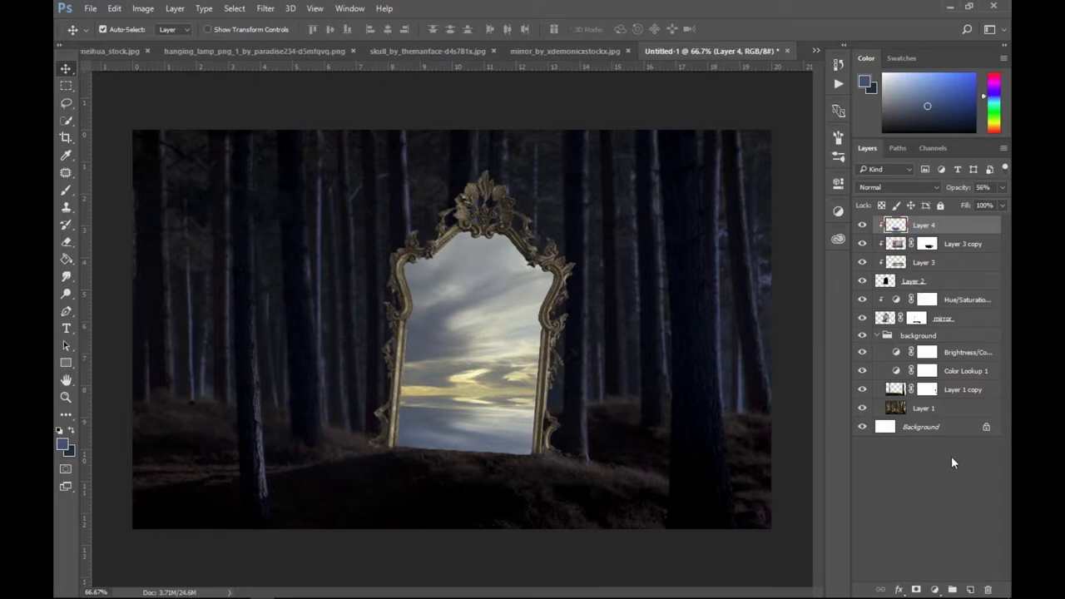
pyautogui.click(941, 587)
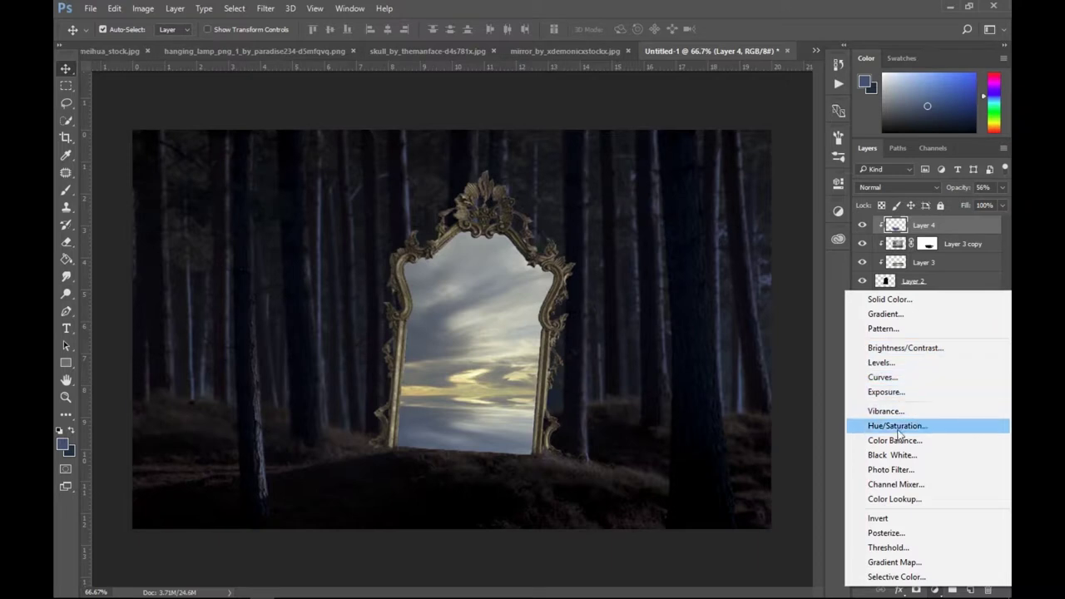
# Add Hue/Saturation 2 clipped to Layer 4 with Saturation at +13.
pyautogui.click(897, 425)
pyautogui.click(721, 404)
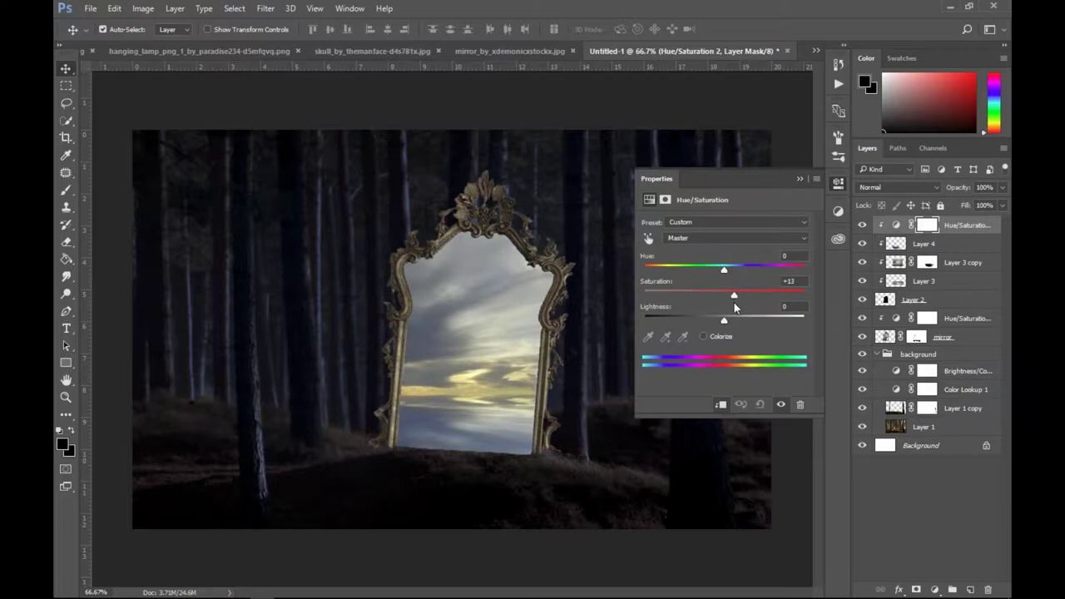
pyautogui.click(800, 179)
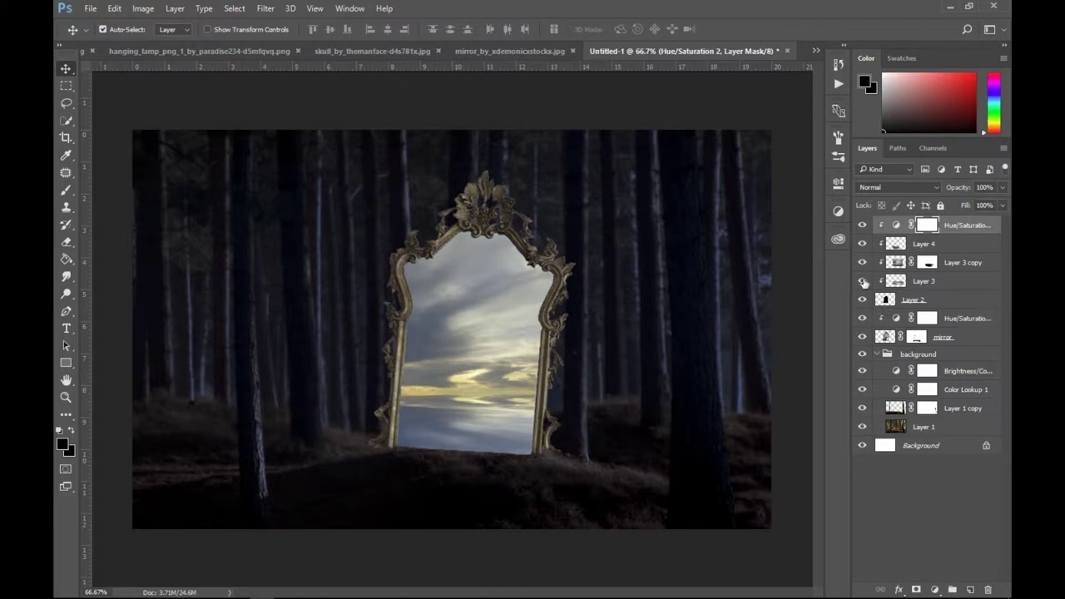
pyautogui.click(815, 53)
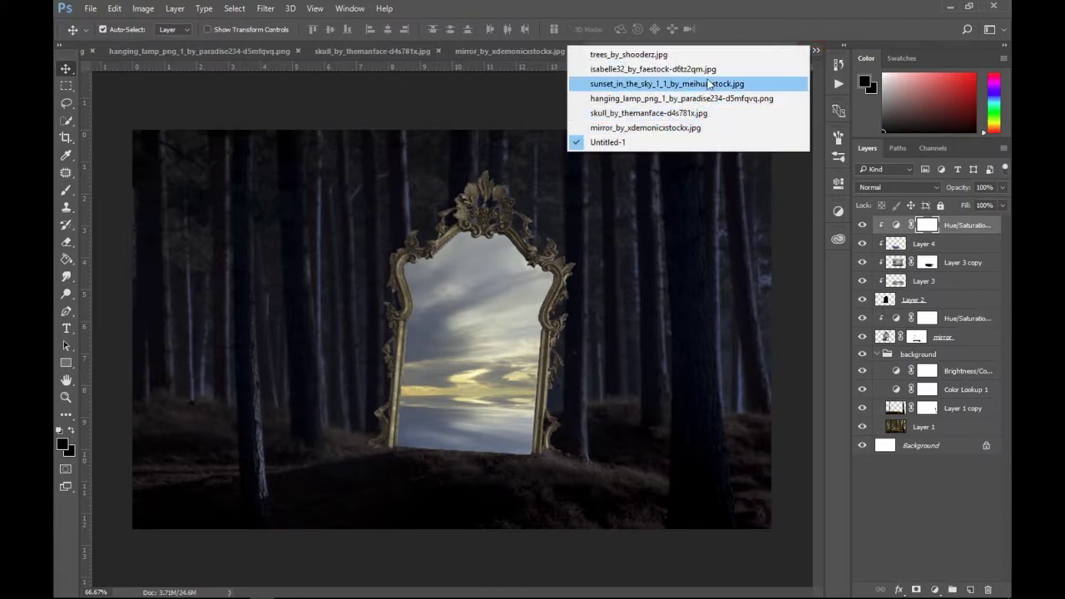
# Switch to the isabelle32 model photo and unlock its Background as Layer 0.
pyautogui.click(707, 83)
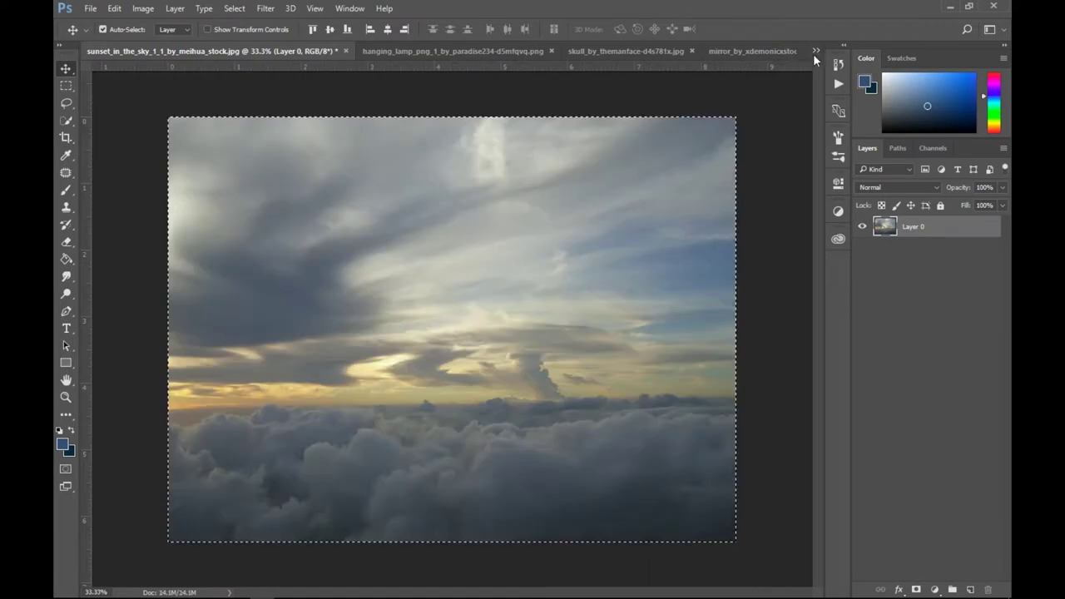
pyautogui.click(814, 54)
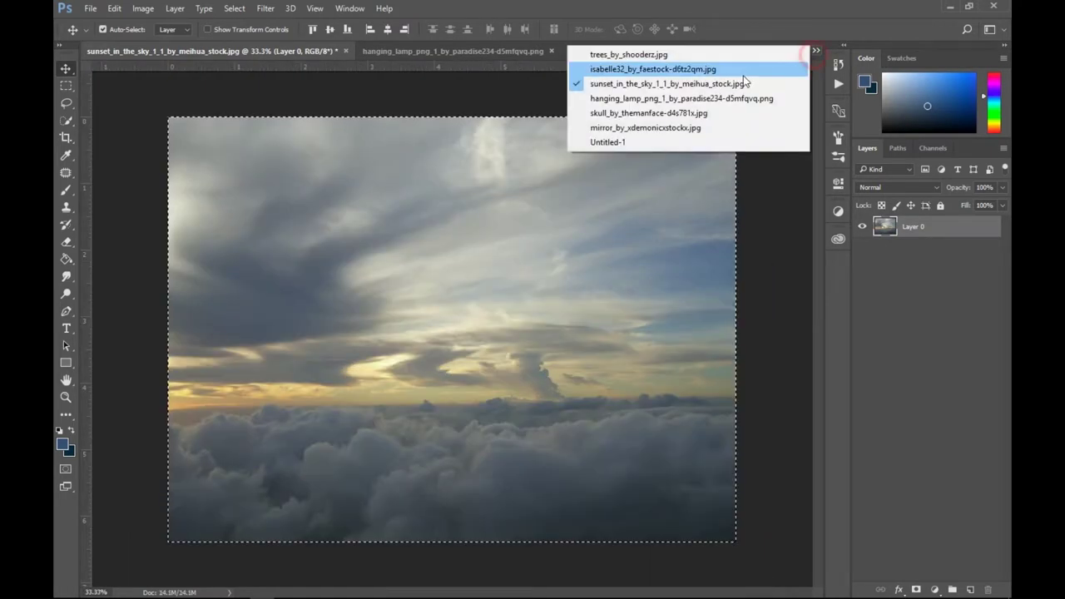
pyautogui.click(732, 53)
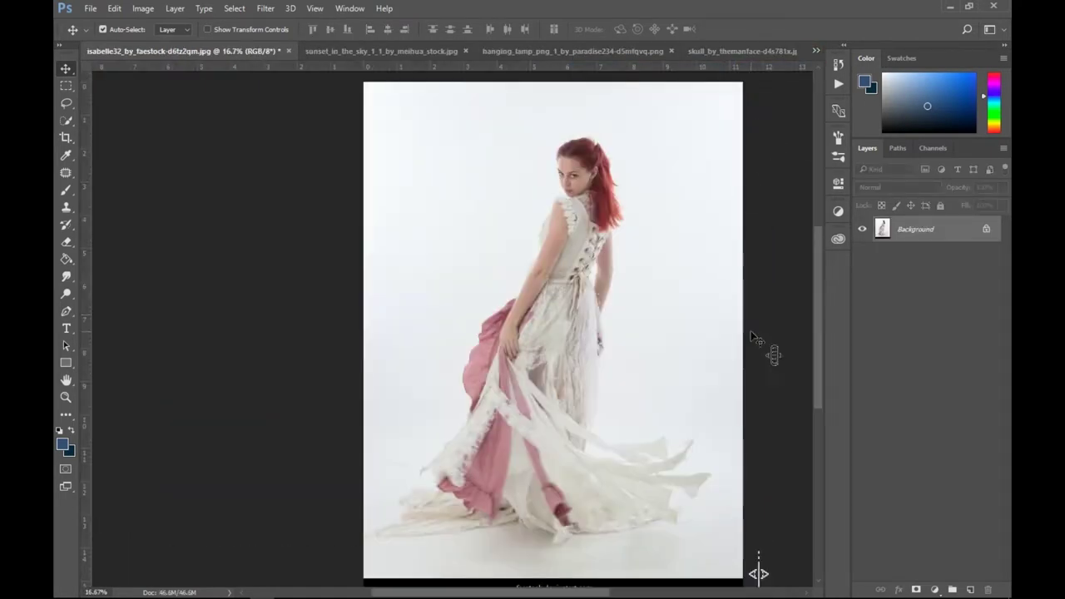
pyautogui.doubleClick(923, 236)
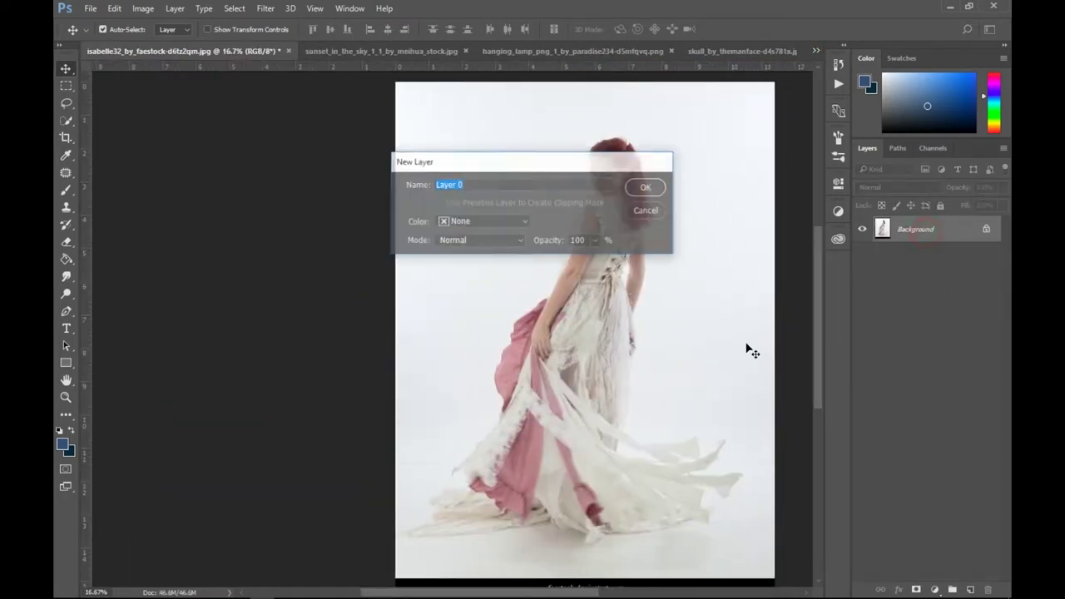
pyautogui.press('Return')
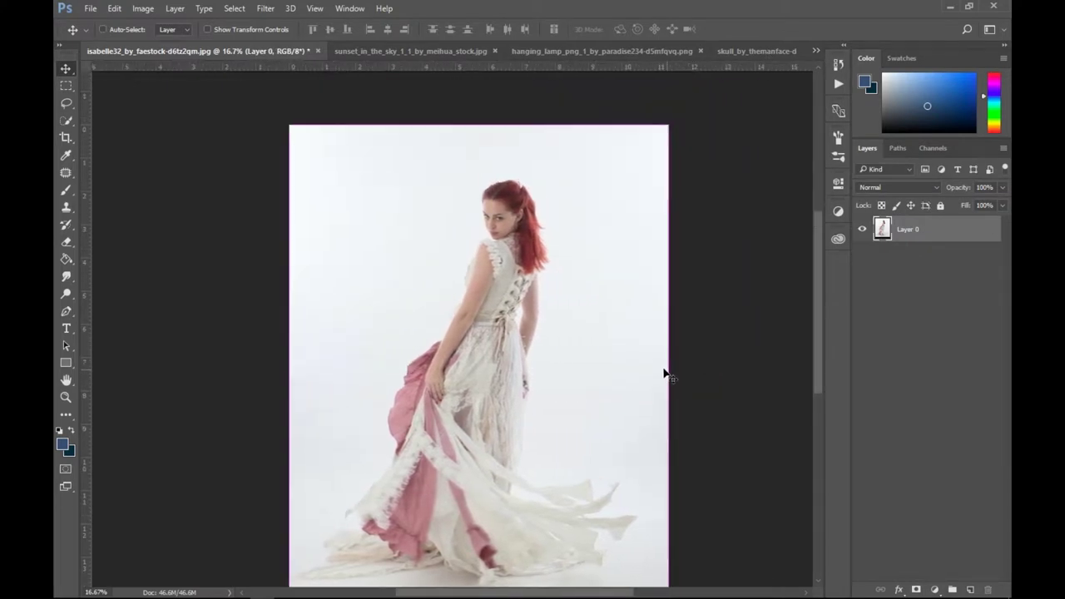
# Zoom in on the model's head and pick the Quick Selection tool.
pyautogui.hotkey('ctrl', '+')
pyautogui.hotkey('ctrl', '+')
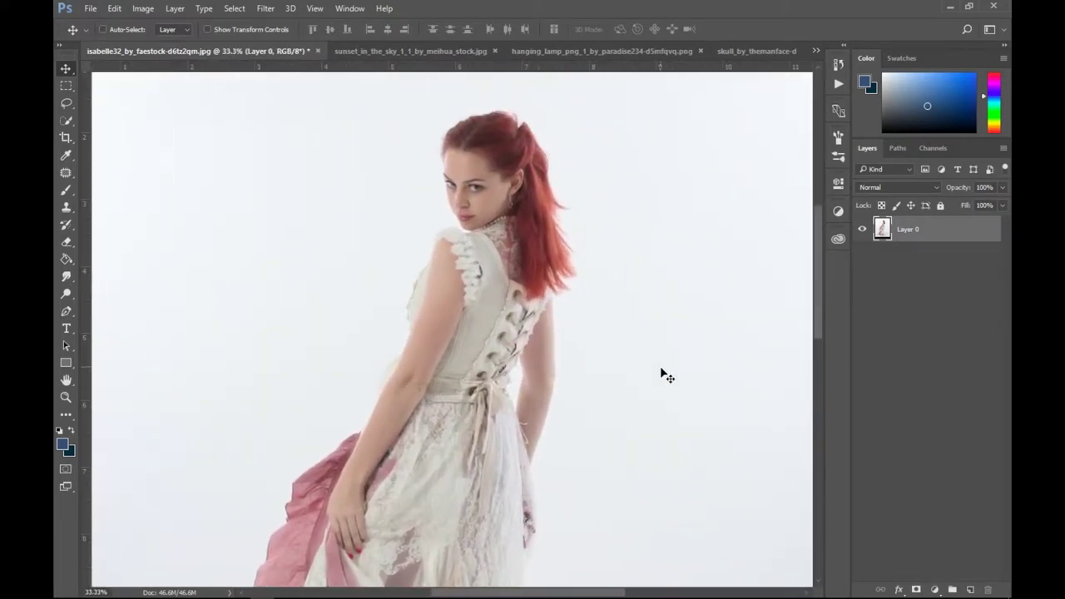
pyautogui.hotkey('ctrl', '+')
pyautogui.scroll(1, 608, 326)
pyautogui.scroll(3, 608, 326)
pyautogui.press('w')
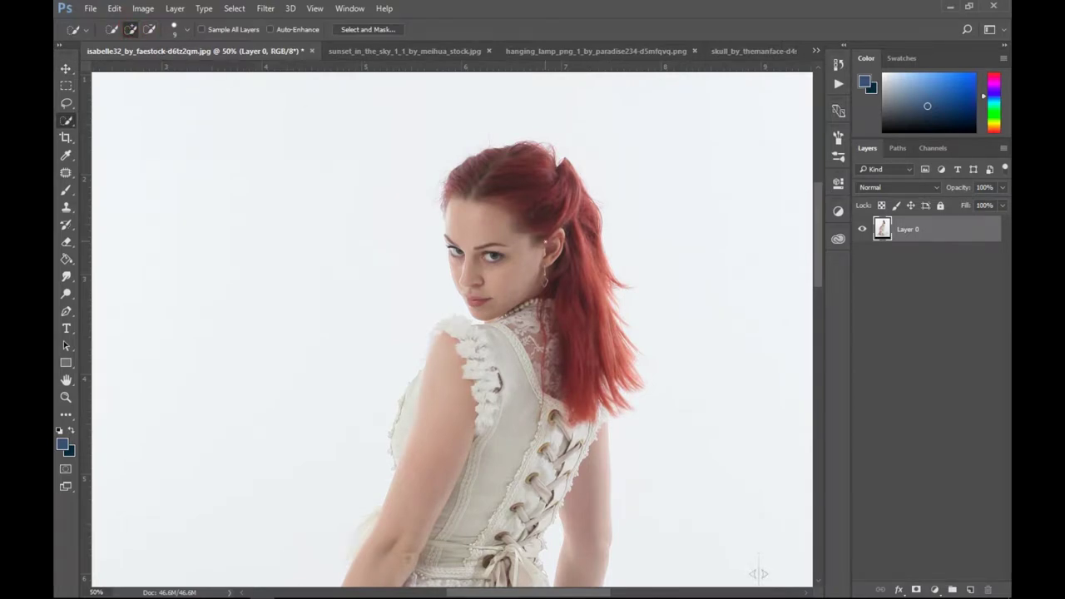
# Select the white background on the right and upper left, down to the shoulder.
pyautogui.scroll(1, 555, 243)
pyautogui.scroll(1, 556, 243)
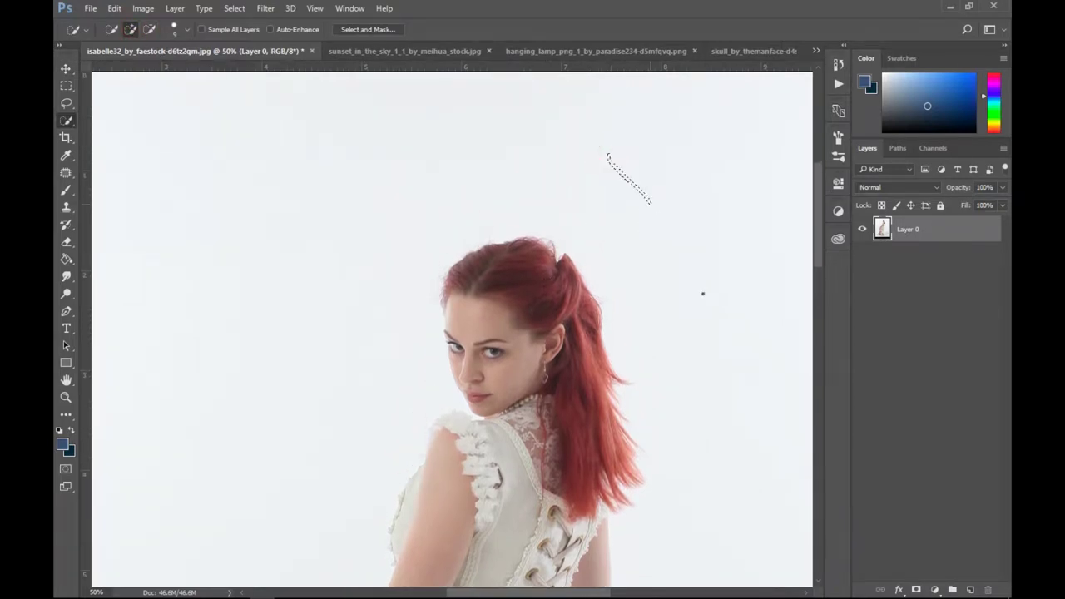
pyautogui.moveTo(746, 430); pyautogui.dragTo(685, 211)
pyautogui.moveTo(259, 207)
pyautogui.mouseDown()
pyautogui.moveTo(366, 276)
pyautogui.moveTo(350, 369)
pyautogui.moveTo(240, 297)
pyautogui.moveTo(107, 161)
pyautogui.moveTo(241, 244)
pyautogui.mouseUp()
pyautogui.hscroll(-2, 245, 252)
pyautogui.hscroll(-2, 297, 264)
pyautogui.hscroll(-2, 308, 271)
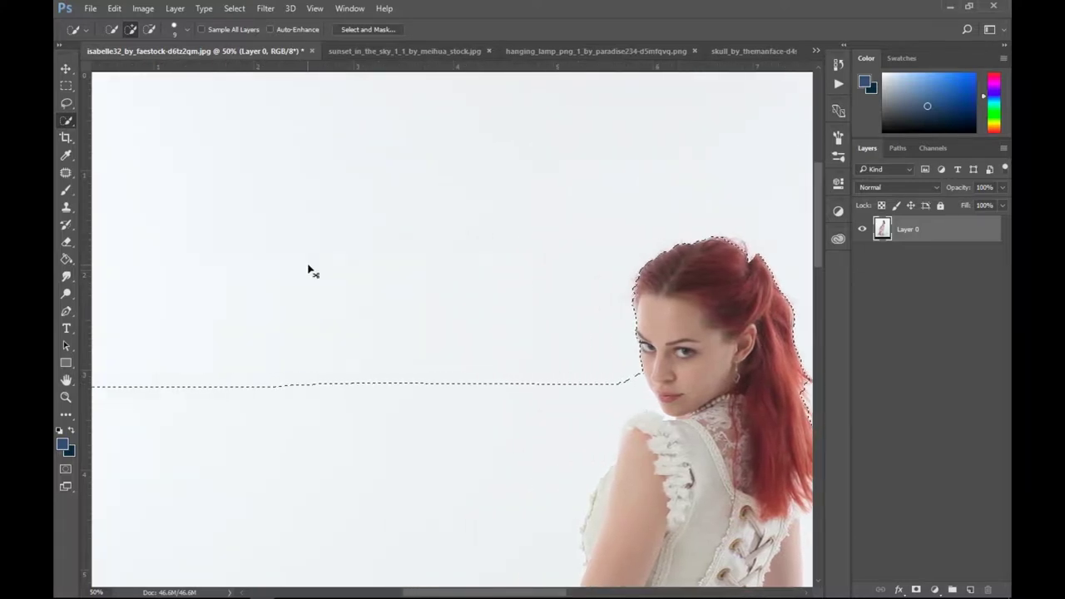
pyautogui.hscroll(-2, 309, 263)
pyautogui.scroll(-2, 374, 264)
pyautogui.scroll(-2, 516, 250)
pyautogui.moveTo(569, 266)
pyautogui.mouseDown()
pyautogui.moveTo(535, 314)
pyautogui.moveTo(499, 450)
pyautogui.mouseUp()
# Extend the background selection beside the dress, along the hem and into the floor.
pyautogui.scroll(-3, 480, 436)
pyautogui.scroll(-3, 480, 436)
pyautogui.hscroll(-3, 468, 438)
pyautogui.scroll(-2, 457, 428)
pyautogui.hscroll(-1, 456, 428)
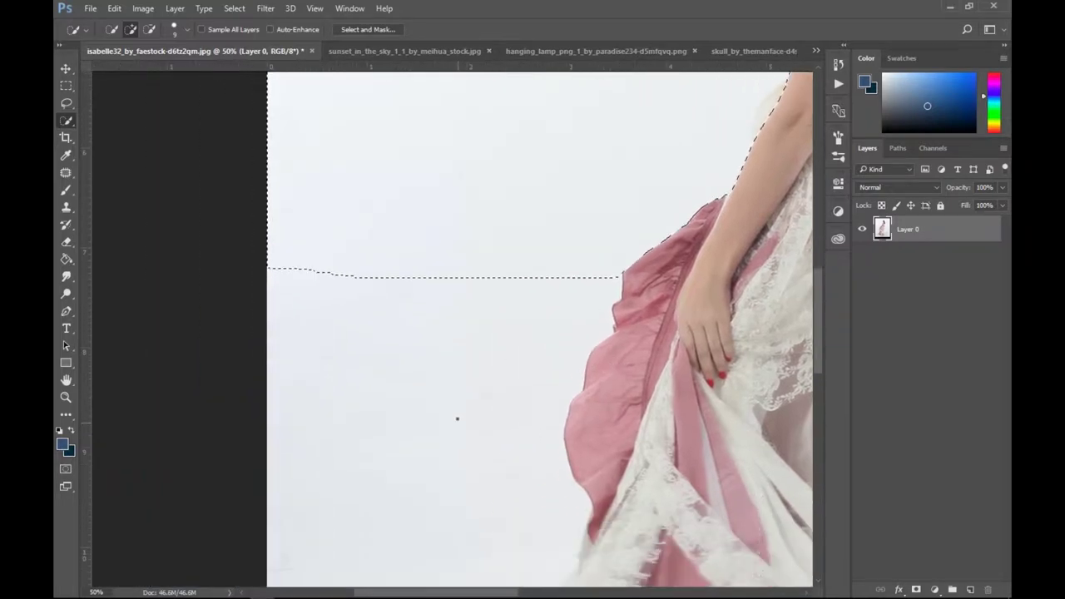
pyautogui.scroll(-1, 457, 418)
pyautogui.moveTo(423, 345)
pyautogui.mouseDown()
pyautogui.moveTo(434, 463)
pyautogui.moveTo(418, 467)
pyautogui.mouseUp()
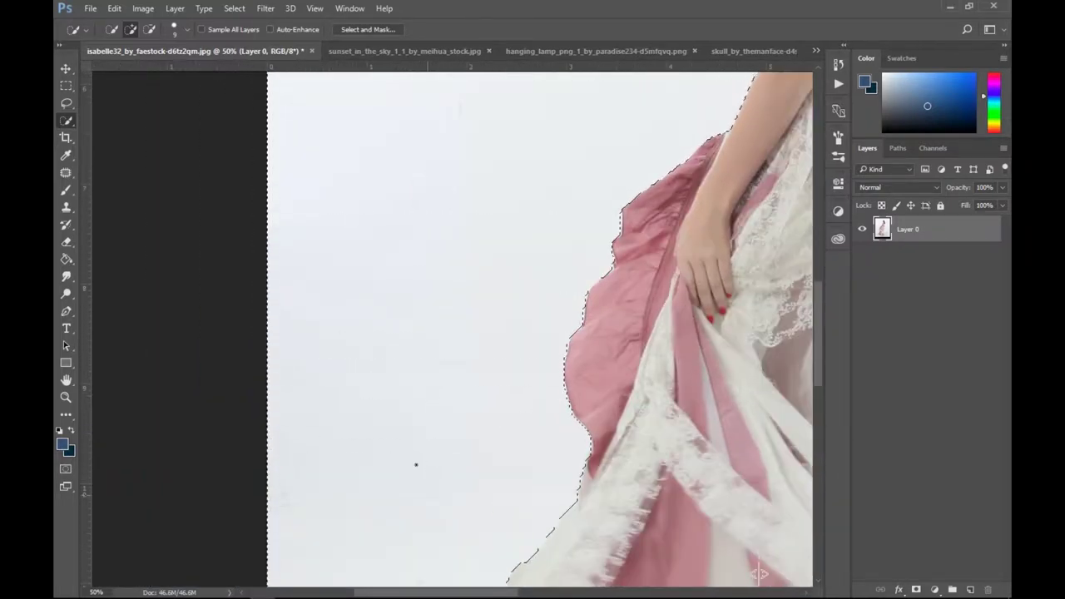
pyautogui.scroll(-3, 416, 465)
pyautogui.scroll(-1, 402, 445)
pyautogui.scroll(-1, 385, 442)
pyautogui.scroll(-1, 387, 374)
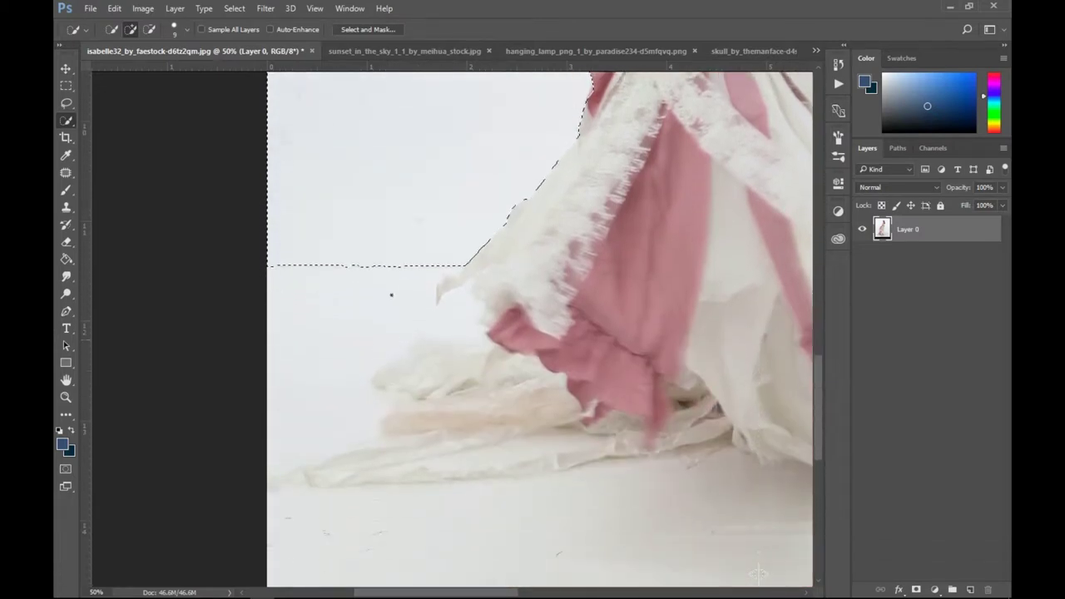
pyautogui.moveTo(328, 337); pyautogui.dragTo(316, 361)
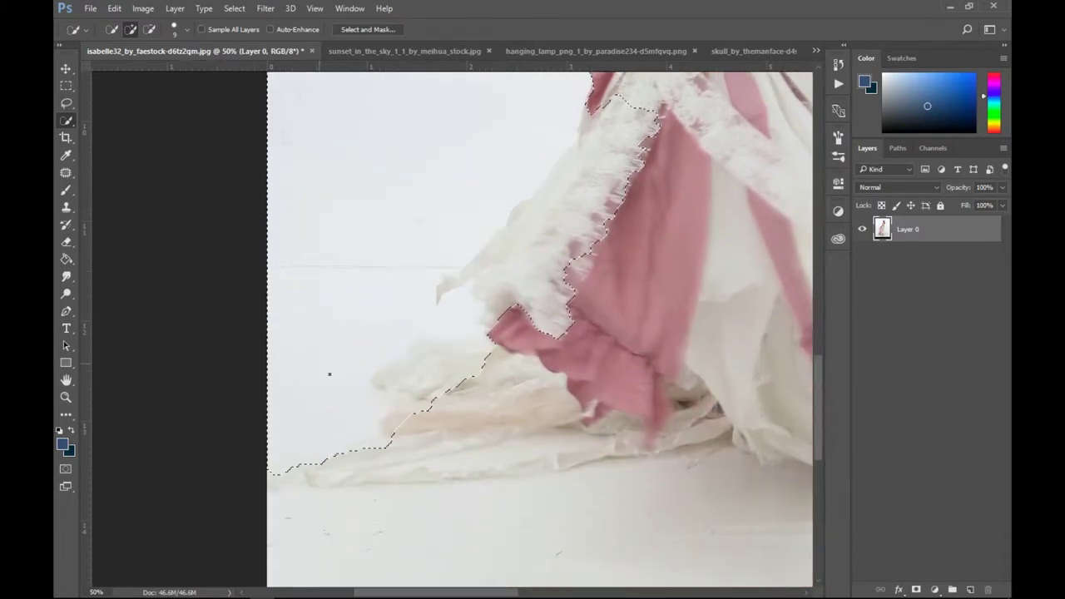
pyautogui.scroll(-2, 386, 384)
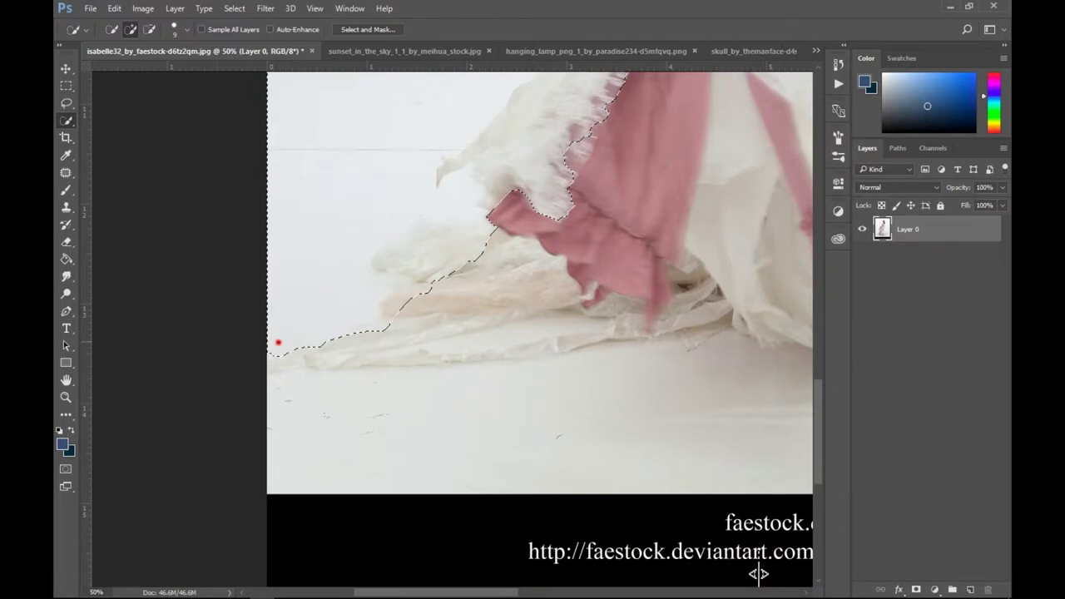
pyautogui.moveTo(332, 485); pyautogui.dragTo(758, 573)
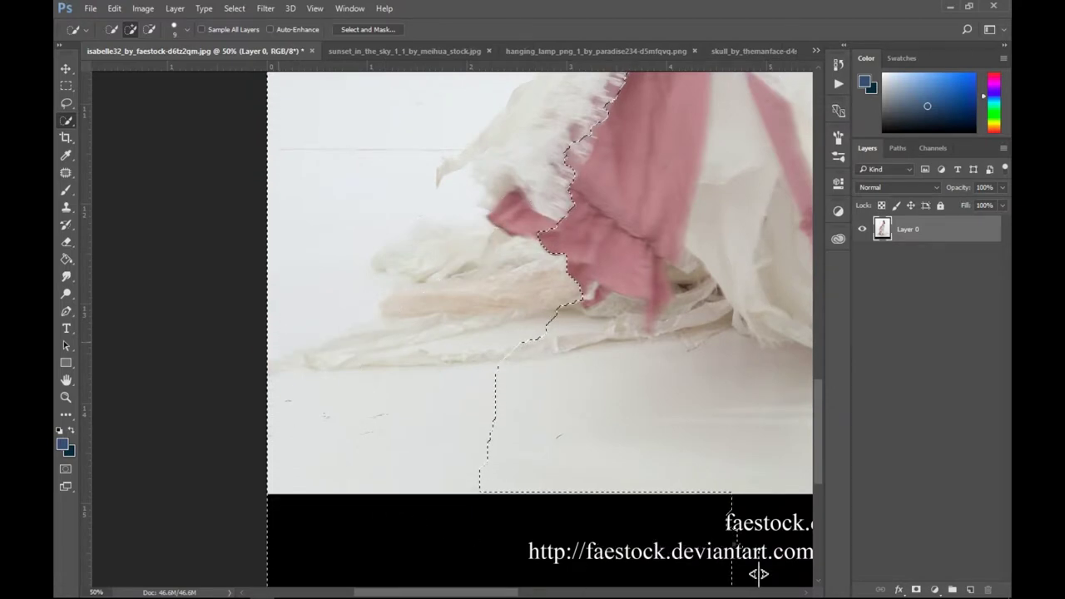
# Enlarge the brush and add the black watermark band to the selection.
pyautogui.press(']')
pyautogui.press(']')
pyautogui.press(']')
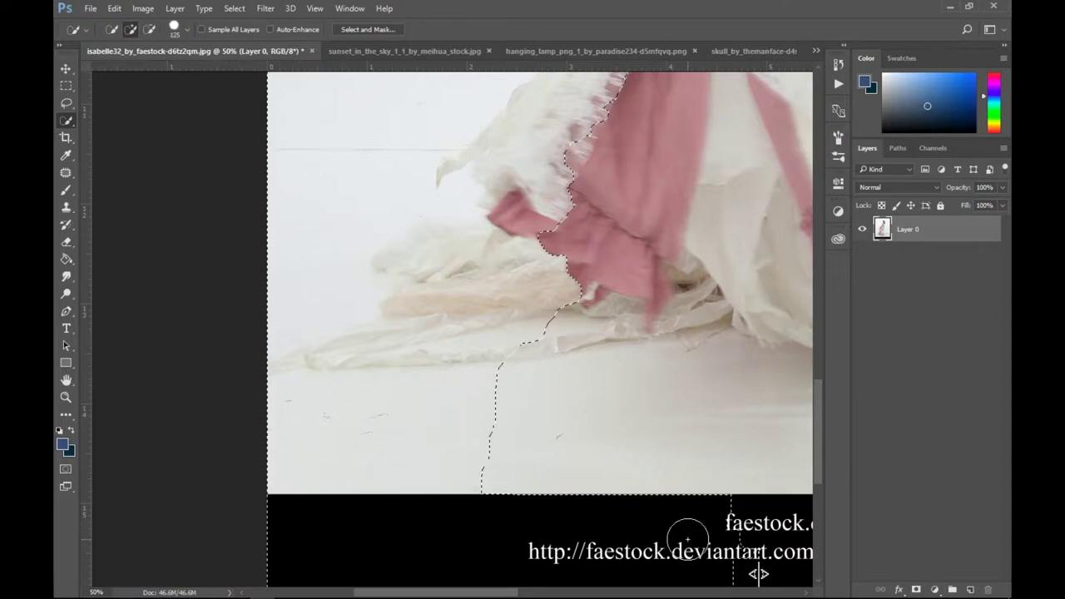
pyautogui.hotkey('ctrl', '-')
pyautogui.hscroll(4, 607, 499)
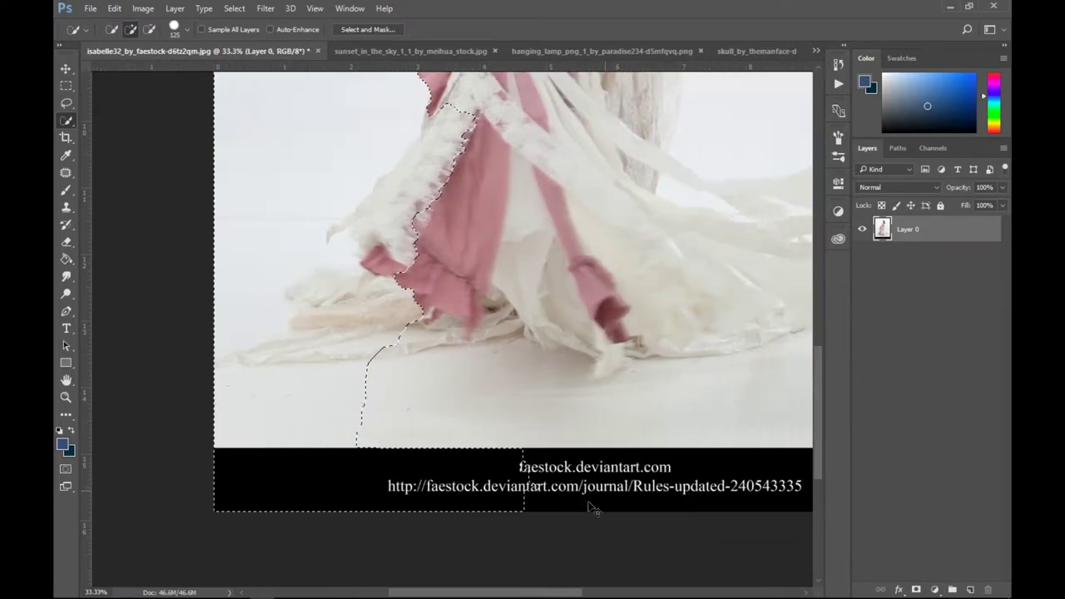
pyautogui.hscroll(1, 499, 495)
pyautogui.moveTo(531, 486); pyautogui.dragTo(707, 497)
pyautogui.hscroll(4, 684, 481)
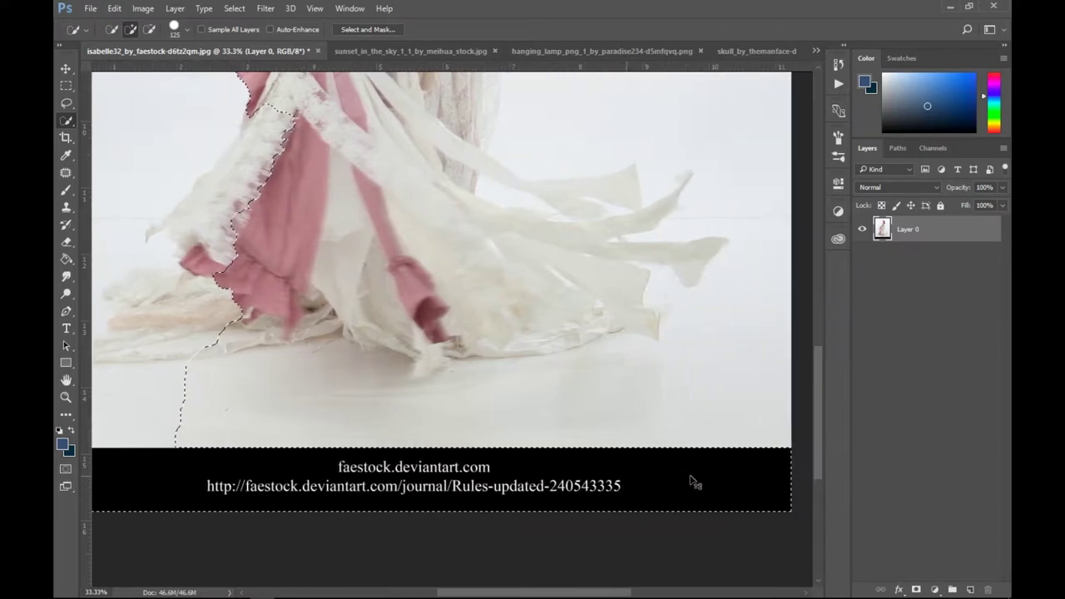
pyautogui.moveTo(698, 454)
pyautogui.mouseDown()
pyautogui.moveTo(697, 420)
pyautogui.moveTo(601, 404)
pyautogui.moveTo(616, 406)
pyautogui.mouseUp()
pyautogui.scroll(1, 724, 441)
pyautogui.scroll(3, 722, 442)
pyautogui.scroll(3, 722, 441)
pyautogui.scroll(3, 722, 439)
pyautogui.scroll(3, 721, 435)
pyautogui.scroll(3, 718, 432)
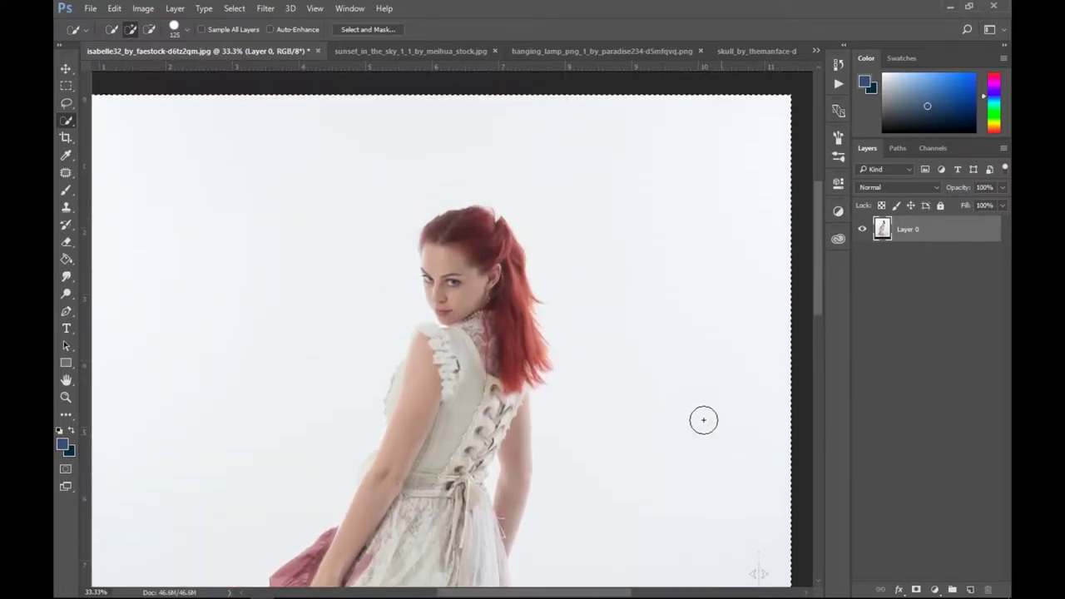
# Switch to Subtract mode and remove the hair and shoulders from the selection.
pyautogui.click(149, 29)
pyautogui.moveTo(443, 218)
pyautogui.mouseDown()
pyautogui.moveTo(475, 237)
pyautogui.moveTo(502, 316)
pyautogui.moveTo(454, 366)
pyautogui.mouseUp()
pyautogui.moveTo(432, 314)
pyautogui.mouseDown()
pyautogui.moveTo(429, 341)
pyautogui.moveTo(491, 387)
pyautogui.moveTo(482, 458)
pyautogui.moveTo(408, 474)
pyautogui.moveTo(474, 466)
pyautogui.moveTo(509, 532)
pyautogui.mouseUp()
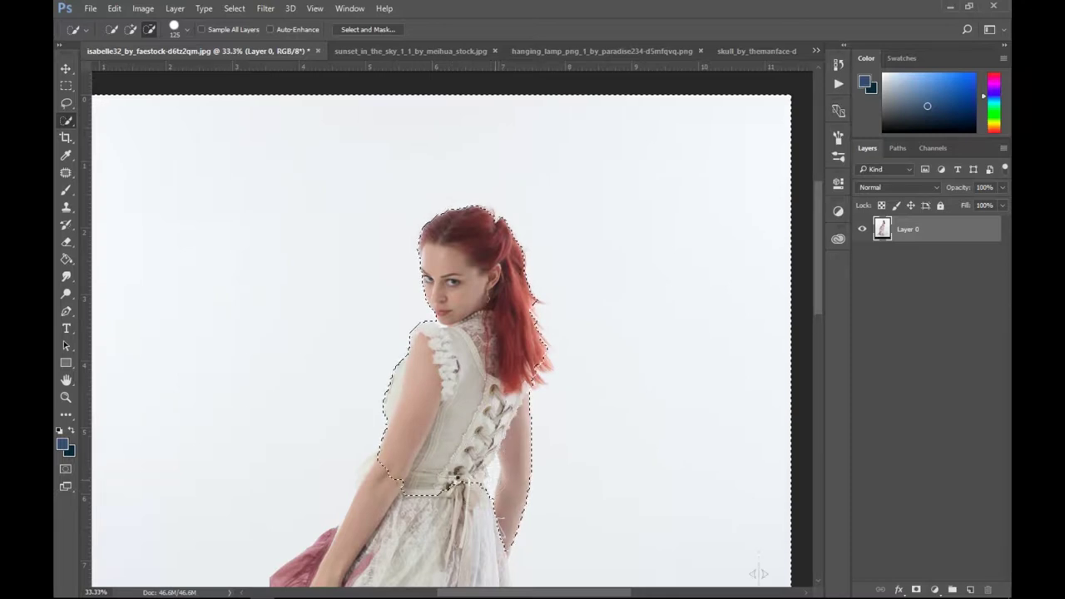
pyautogui.scroll(-5, 441, 399)
pyautogui.moveTo(401, 179)
pyautogui.mouseDown()
pyautogui.moveTo(362, 260)
pyautogui.moveTo(303, 293)
pyautogui.moveTo(284, 383)
pyautogui.moveTo(352, 373)
pyautogui.moveTo(413, 277)
pyautogui.moveTo(455, 307)
pyautogui.moveTo(451, 350)
pyautogui.moveTo(494, 316)
pyautogui.moveTo(497, 300)
pyautogui.moveTo(491, 335)
pyautogui.mouseUp()
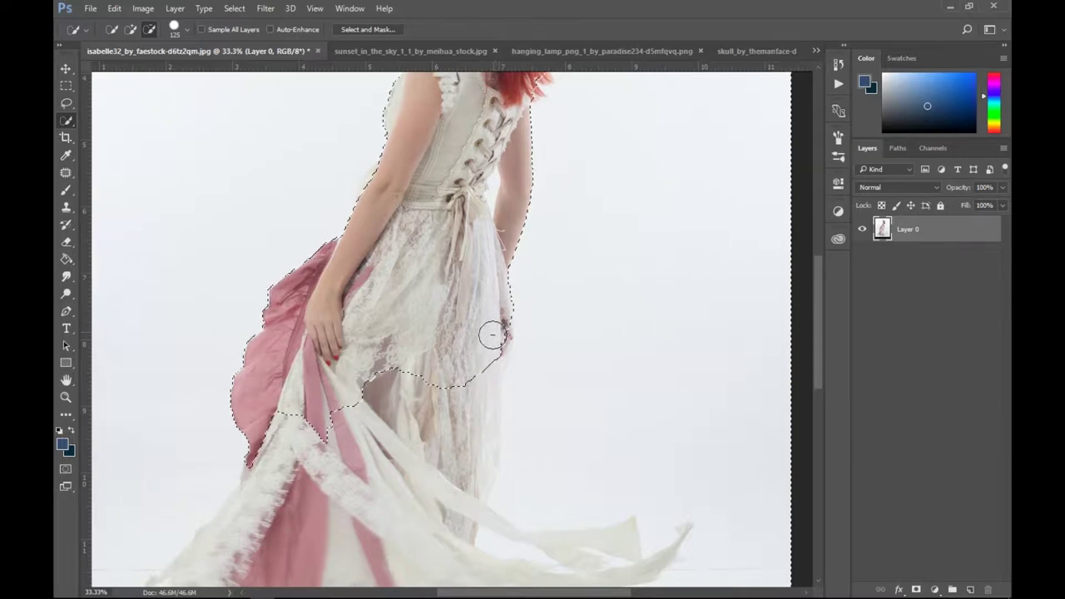
# Remove the lace skirt and flowing cloth down to the hem from the selection.
pyautogui.moveTo(475, 402); pyautogui.dragTo(448, 496)
pyautogui.scroll(-3, 447, 482)
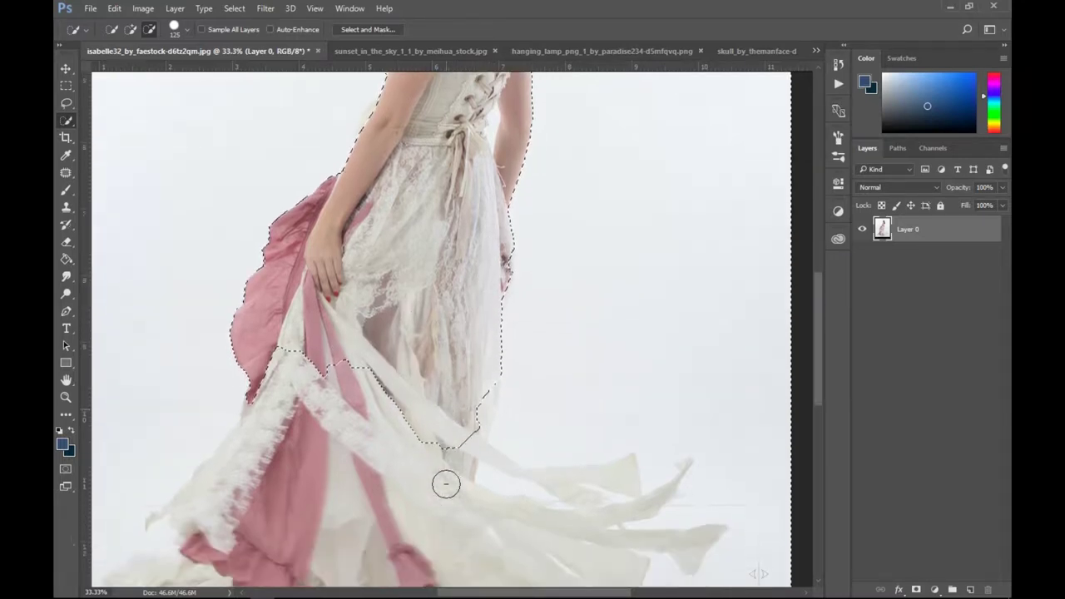
pyautogui.scroll(-3, 371, 285)
pyautogui.moveTo(335, 279)
pyautogui.mouseDown()
pyautogui.moveTo(316, 321)
pyautogui.moveTo(475, 409)
pyautogui.mouseUp()
pyautogui.moveTo(573, 439)
pyautogui.mouseDown()
pyautogui.moveTo(623, 445)
pyautogui.moveTo(188, 462)
pyautogui.moveTo(258, 439)
pyautogui.moveTo(468, 419)
pyautogui.mouseUp()
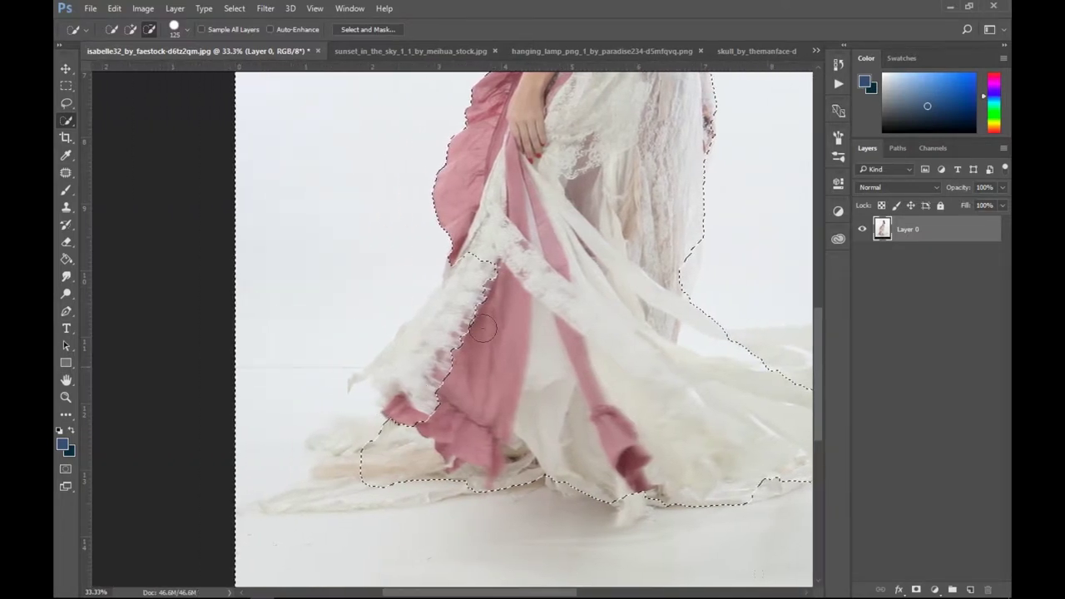
pyautogui.moveTo(454, 343); pyautogui.dragTo(382, 401)
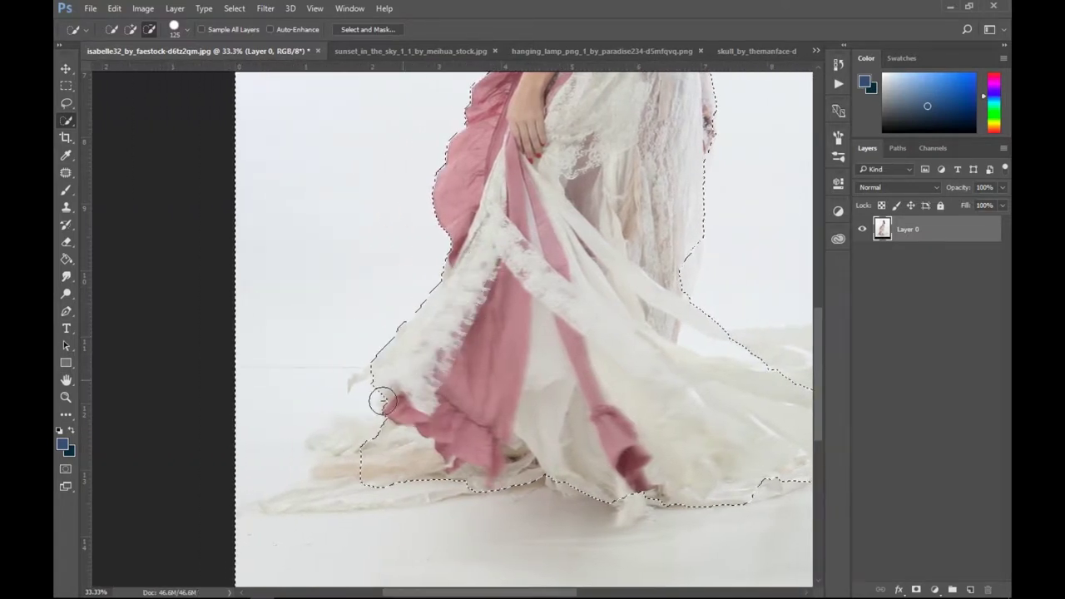
pyautogui.moveTo(368, 445)
pyautogui.mouseDown()
pyautogui.moveTo(345, 457)
pyautogui.moveTo(358, 482)
pyautogui.mouseUp()
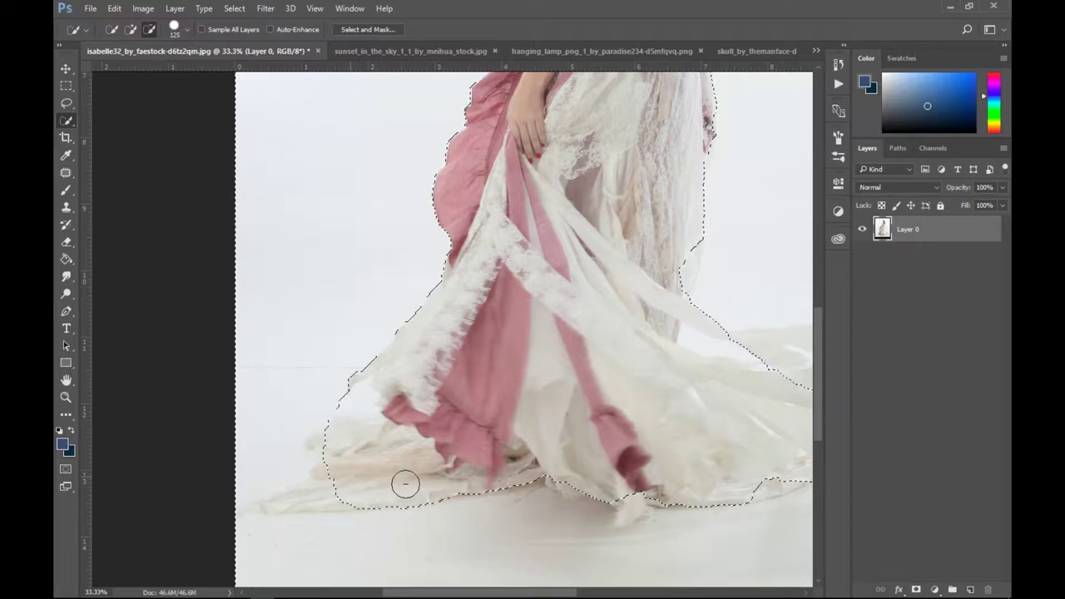
pyautogui.moveTo(295, 501); pyautogui.dragTo(307, 499)
pyautogui.hscroll(2, 307, 499)
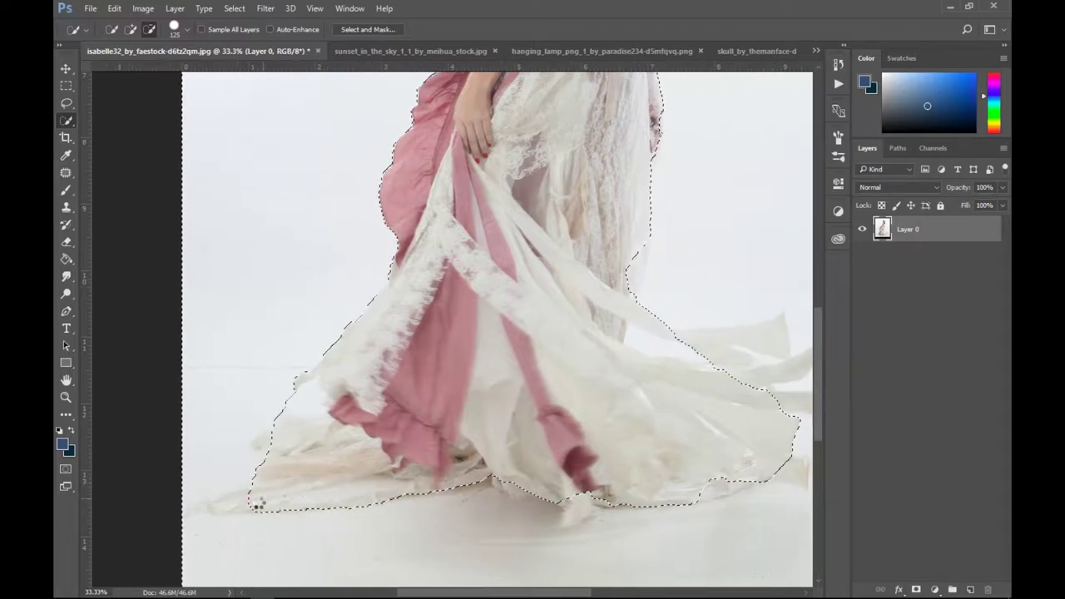
# Shrink the brush and exclude the loose cloth strips on the right.
pyautogui.press('[')
pyautogui.press('[')
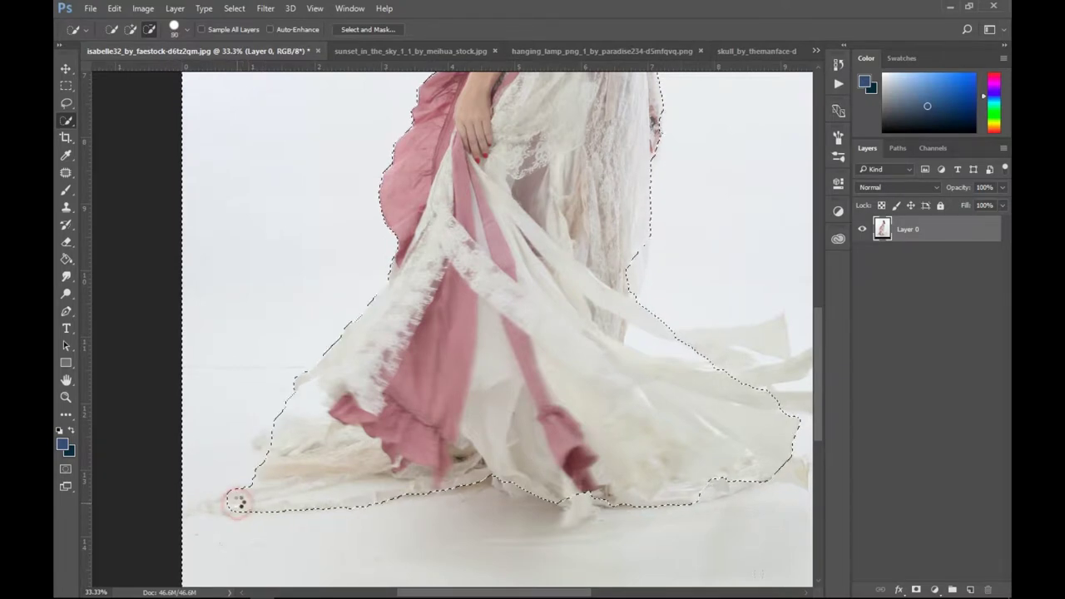
pyautogui.press('[')
pyautogui.press('[')
pyautogui.keyDown('alt'); pyautogui.click(220, 505); pyautogui.keyUp('alt')
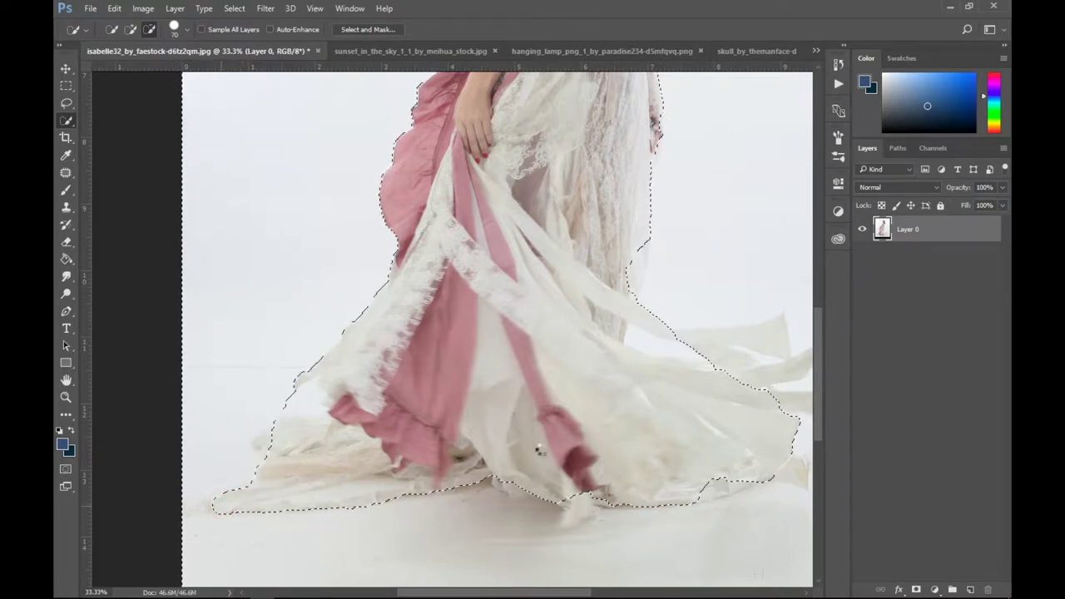
pyautogui.keyDown('alt'); pyautogui.click(771, 341); pyautogui.keyUp('alt')
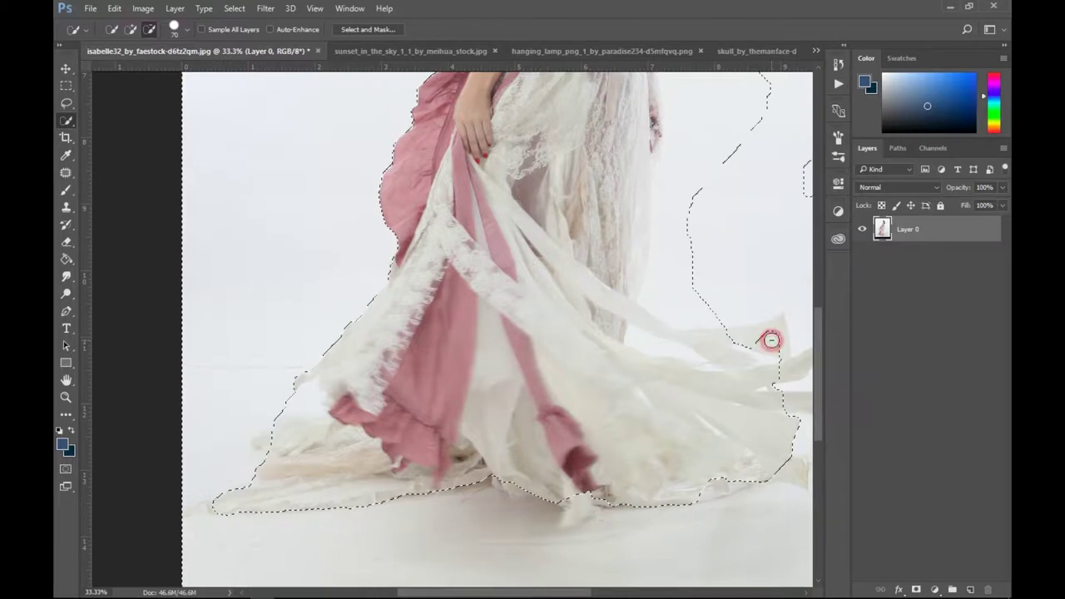
pyautogui.moveTo(755, 375); pyautogui.dragTo(673, 375)
pyautogui.keyDown('alt'); pyautogui.click(673, 375); pyautogui.keyUp('alt')
pyautogui.keyDown('alt'); pyautogui.click(714, 410); pyautogui.keyUp('alt')
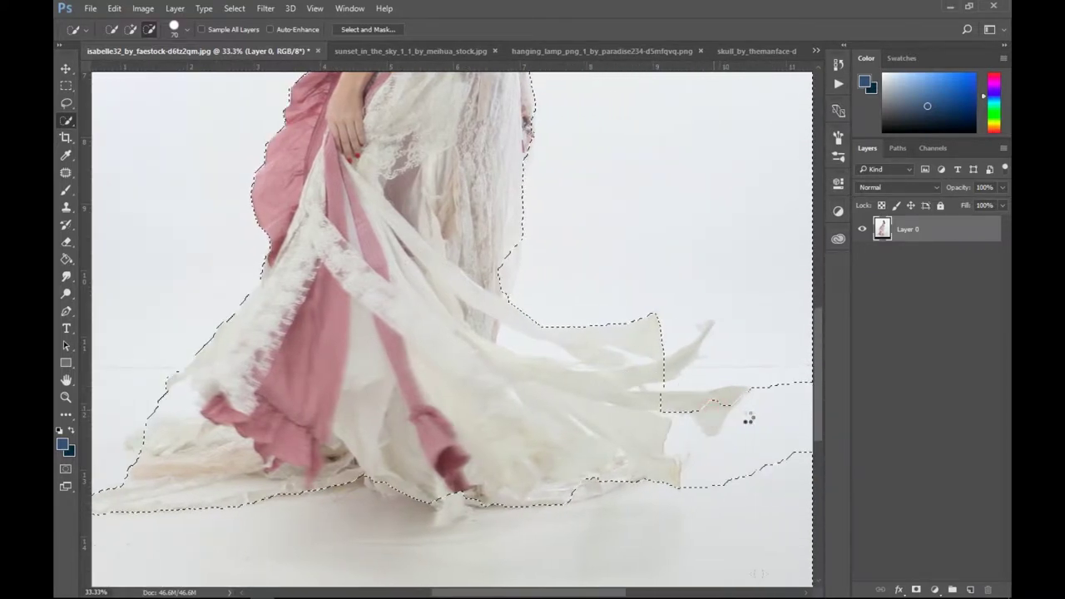
pyautogui.keyDown('alt'); pyautogui.click(736, 421); pyautogui.keyUp('alt')
# Tidy the selection edge at the cloth tip.
pyautogui.scroll(-1, 715, 407)
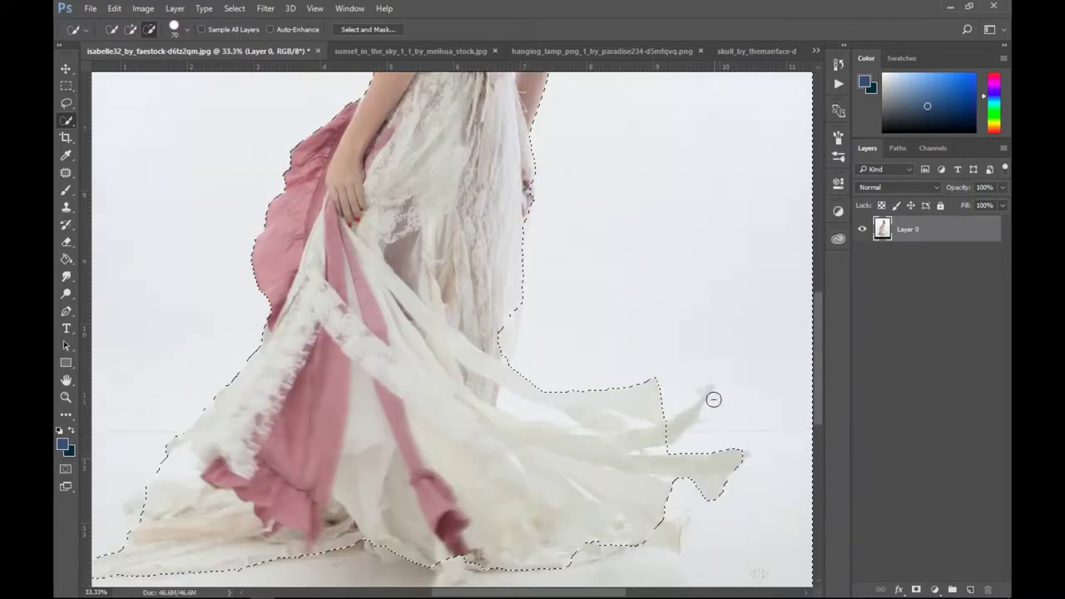
pyautogui.scroll(-1, 715, 407)
pyautogui.scroll(-1, 713, 399)
pyautogui.keyDown('alt'); pyautogui.click(623, 419); pyautogui.keyUp('alt')
pyautogui.scroll(1, 729, 424)
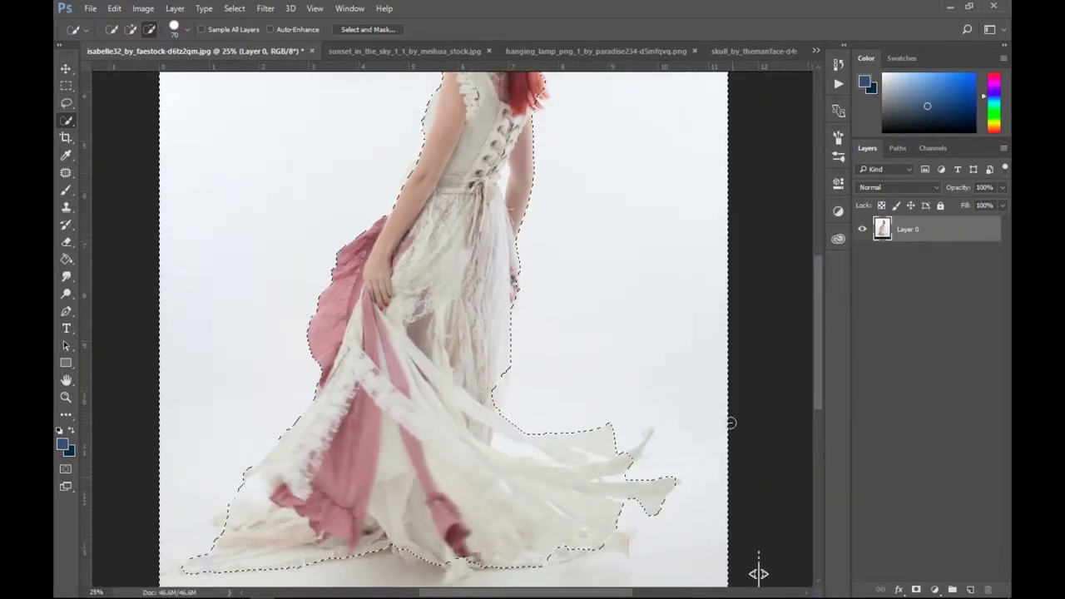
pyautogui.scroll(1, 729, 422)
pyautogui.scroll(1, 728, 419)
pyautogui.scroll(1, 726, 416)
pyautogui.scroll(-1, 726, 416)
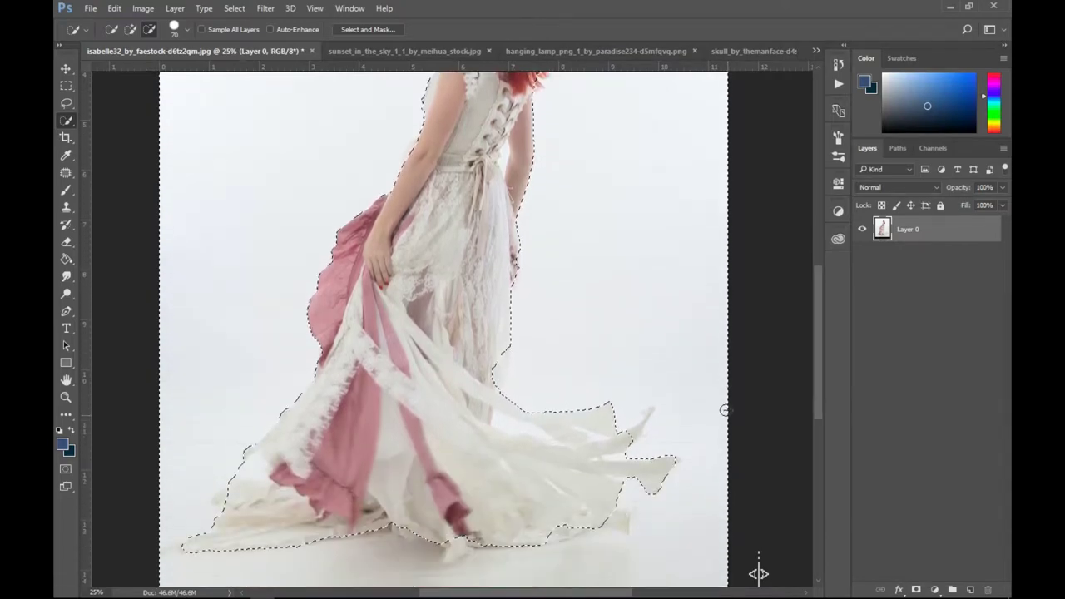
# Delete the model's white background to transparency and deselect.
pyautogui.hotkey('ctrl', 'shift', 'i')
pyautogui.press('Delete')
pyautogui.hotkey('ctrl', 'd')
pyautogui.scroll(-1, 725, 413)
pyautogui.scroll(-1, 724, 409)
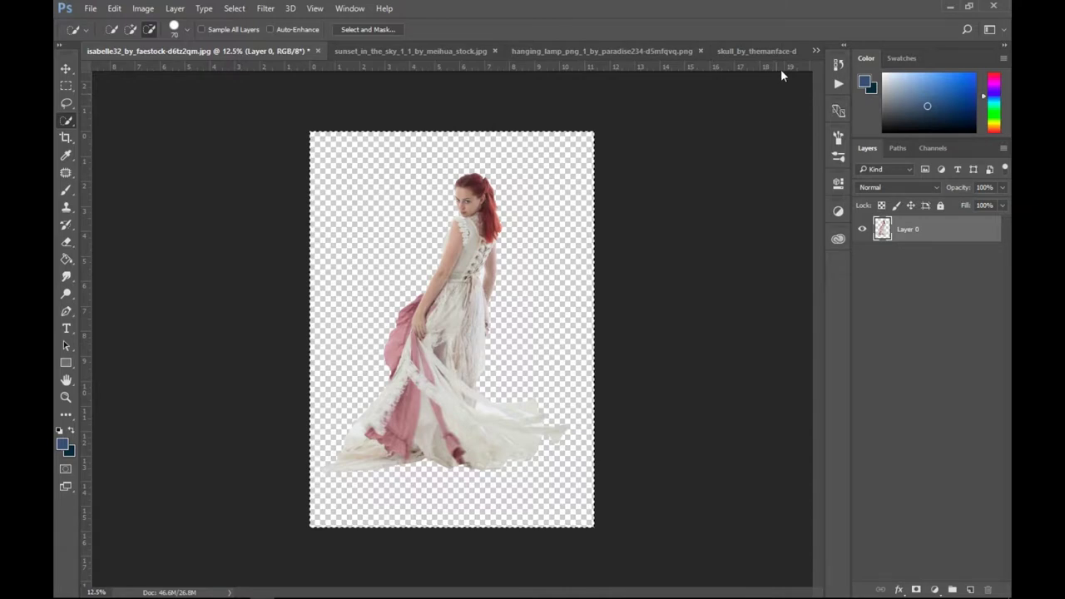
# Add a new empty layer to the Untitled-1 forest-and-mirror composite.
pyautogui.click(816, 51)
pyautogui.click(629, 142)
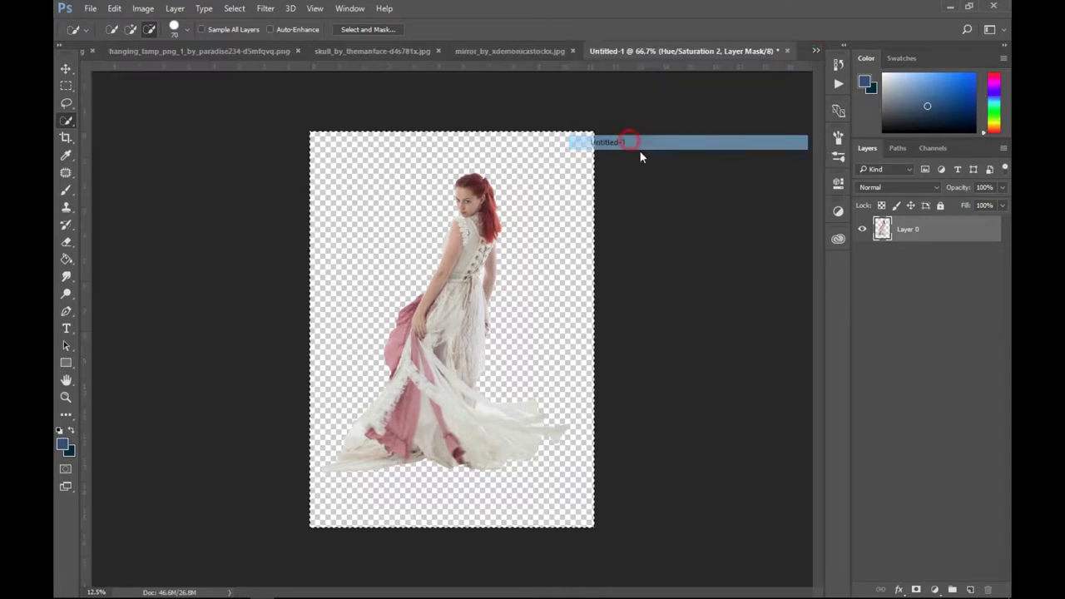
pyautogui.hotkey('ctrl', 'shift', 'alt', 'n')
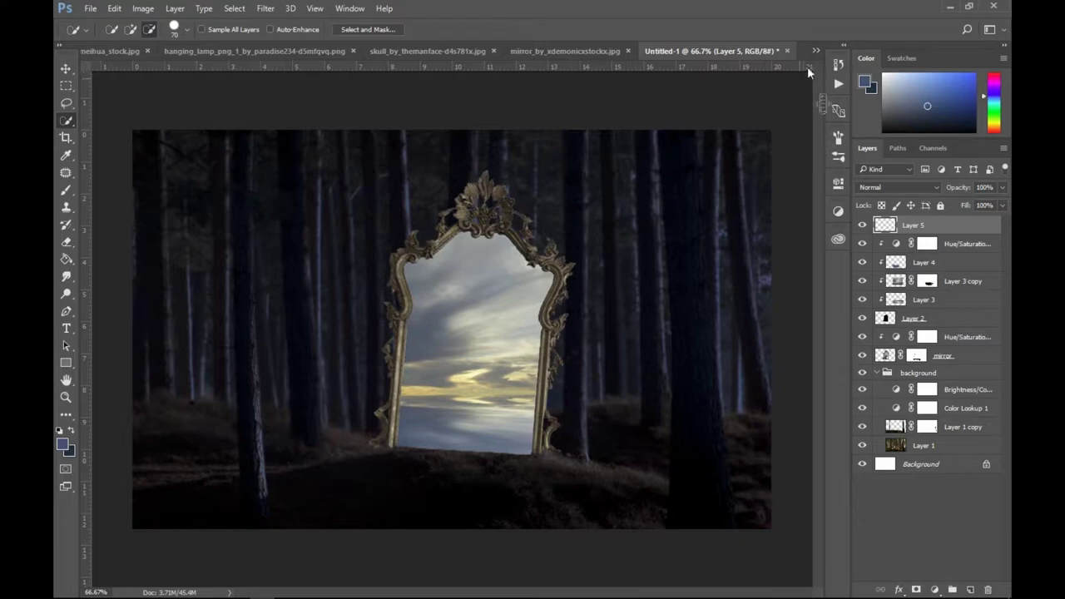
# Return to the woman cutout document and float it in its own window.
pyautogui.click(815, 50)
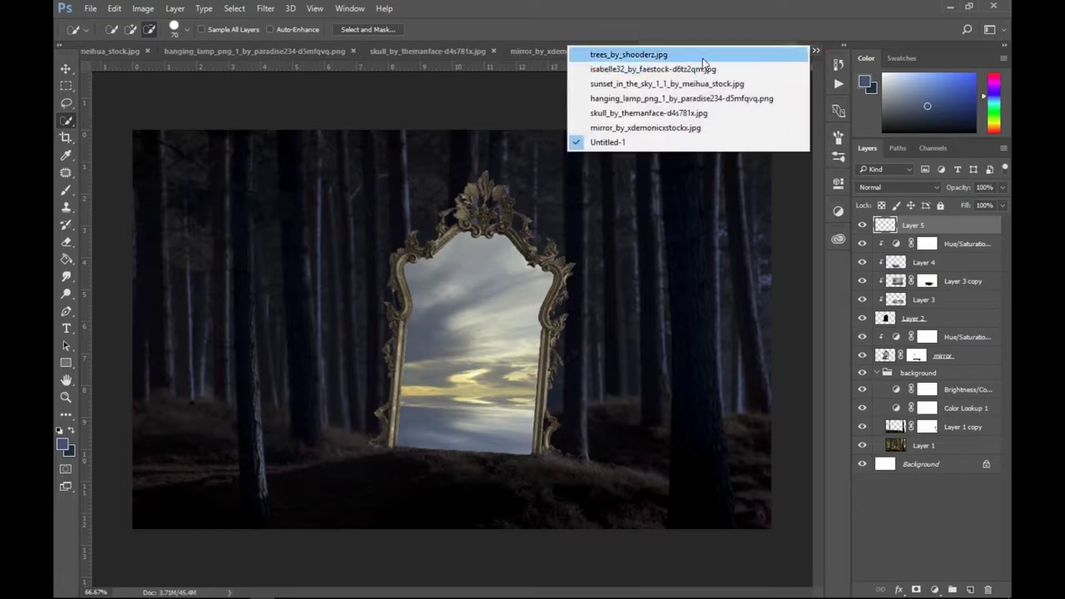
pyautogui.click(702, 55)
pyautogui.click(813, 51)
pyautogui.click(702, 67)
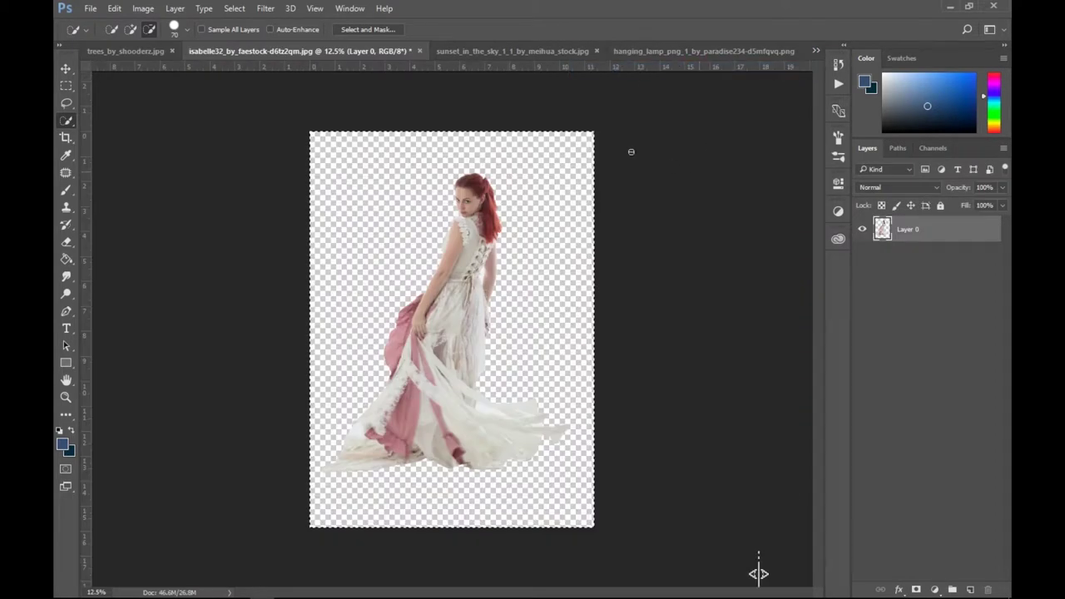
pyautogui.click(697, 55)
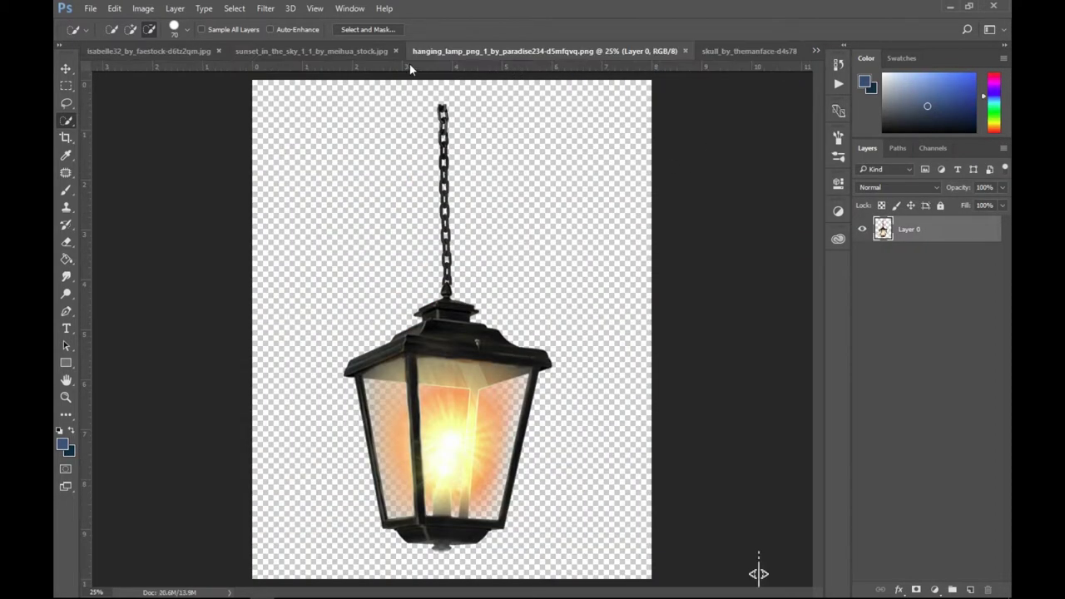
pyautogui.click(159, 55)
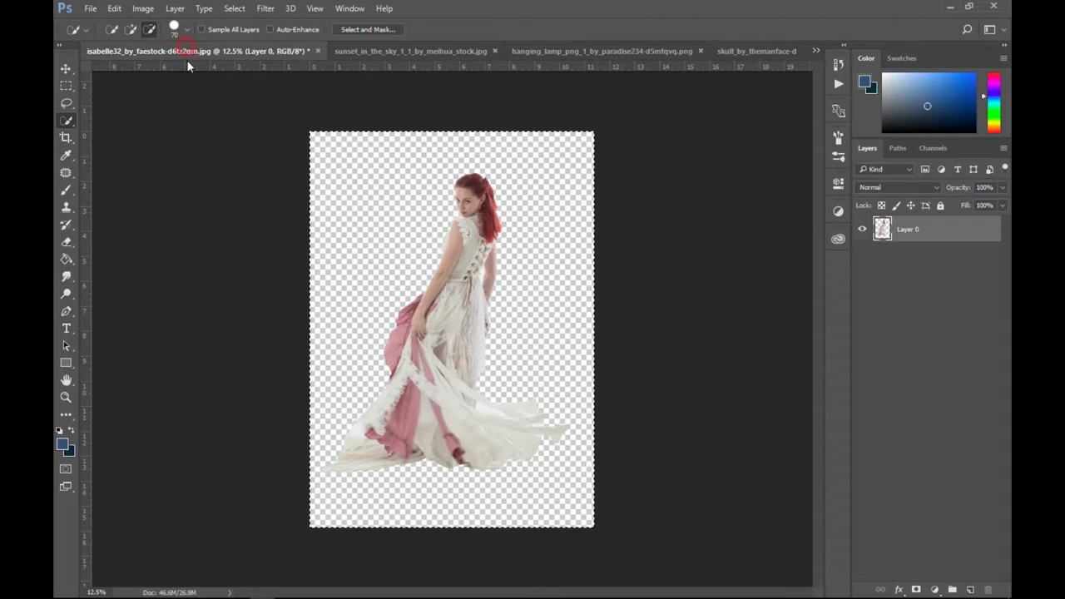
pyautogui.moveTo(188, 66); pyautogui.dragTo(532, 82)
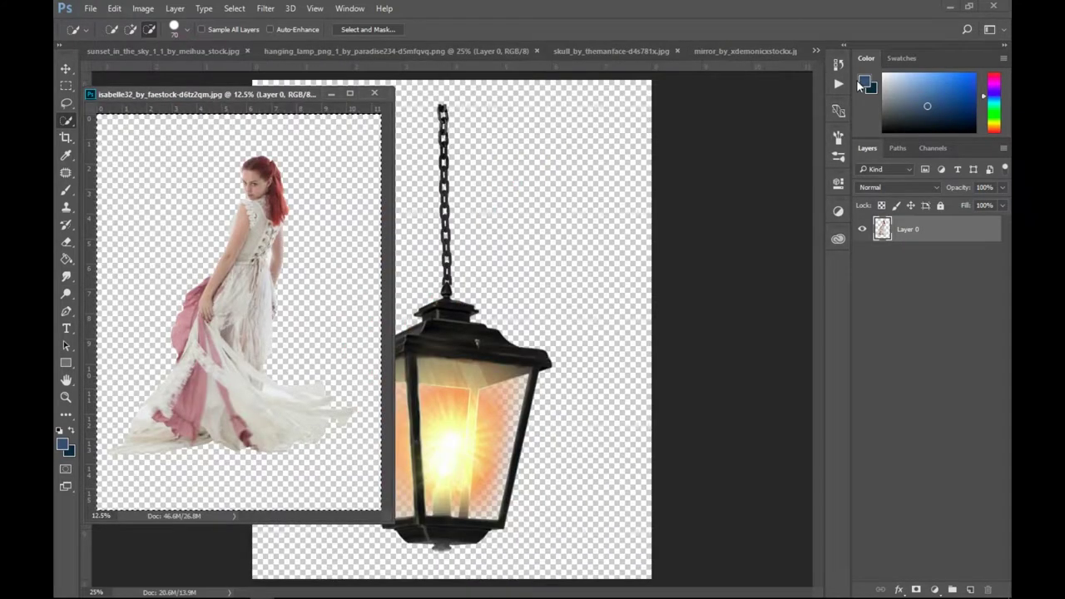
# Make Untitled-1 the active document and select the Move tool.
pyautogui.click(779, 65)
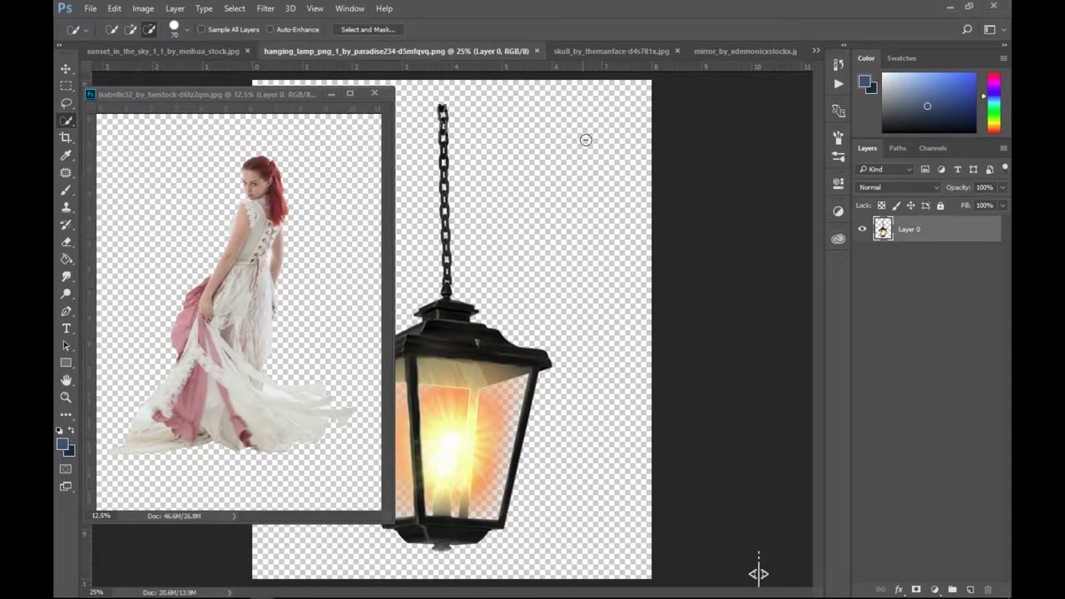
pyautogui.click(815, 50)
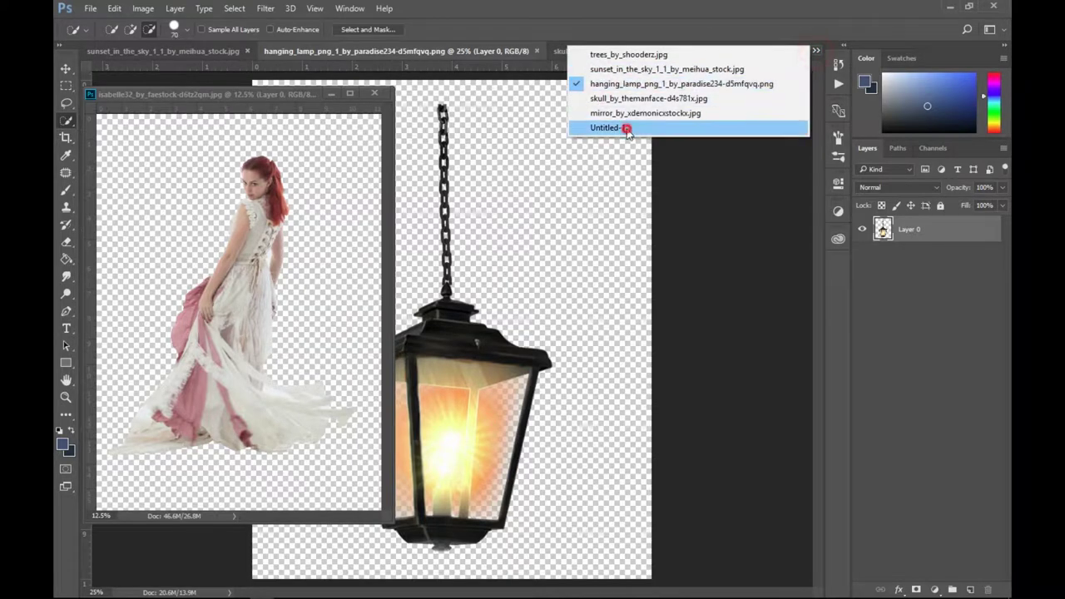
pyautogui.click(611, 126)
pyautogui.click(65, 72)
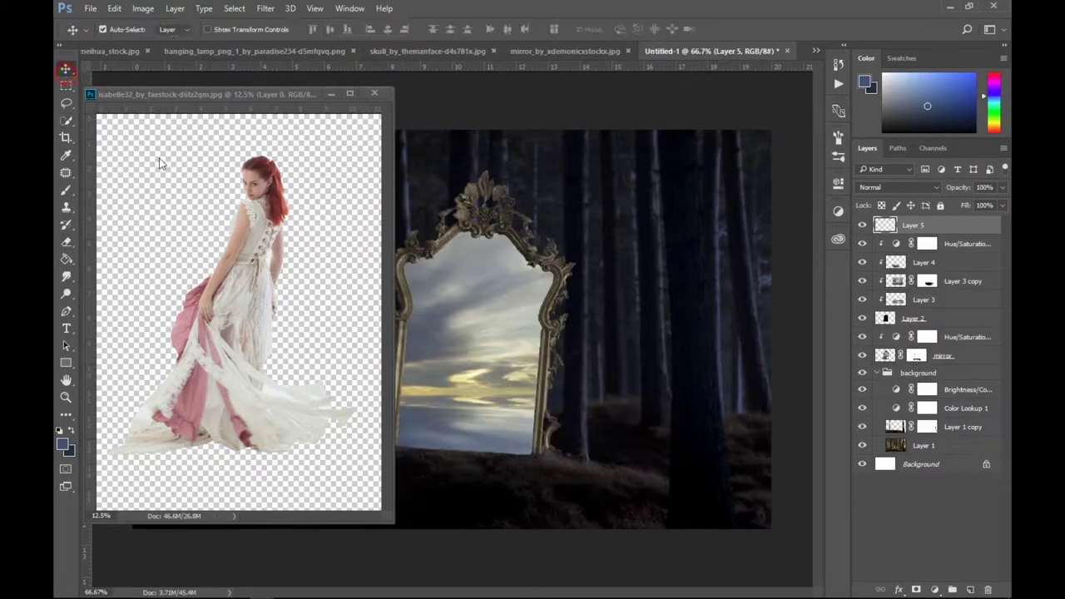
# Copy the woman into the Untitled-1 mirror scene and redock her window.
pyautogui.moveTo(258, 236); pyautogui.dragTo(459, 259)
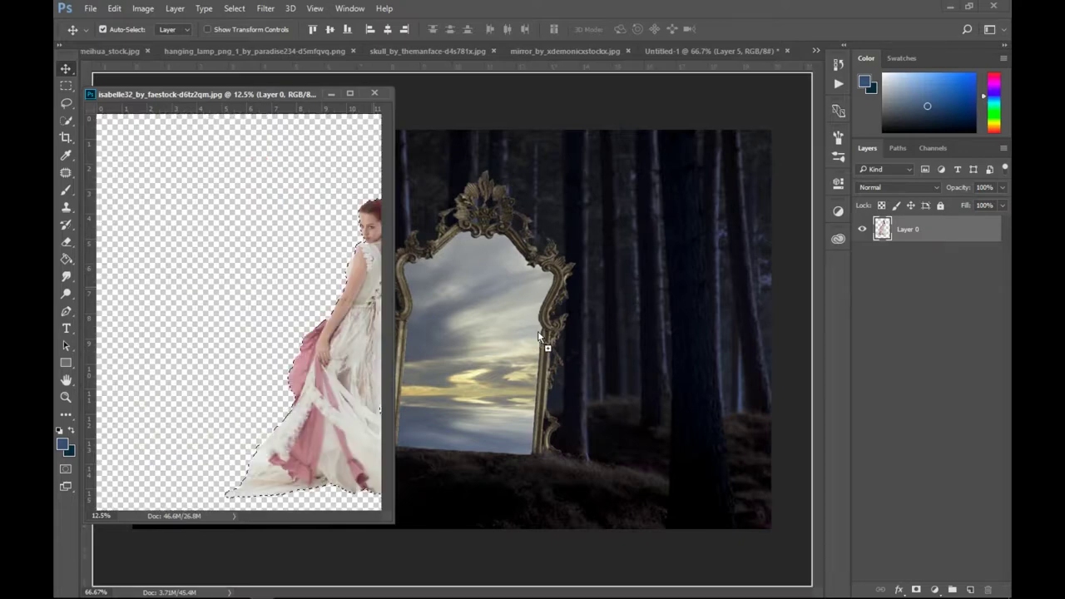
pyautogui.moveTo(274, 250); pyautogui.dragTo(759, 574)
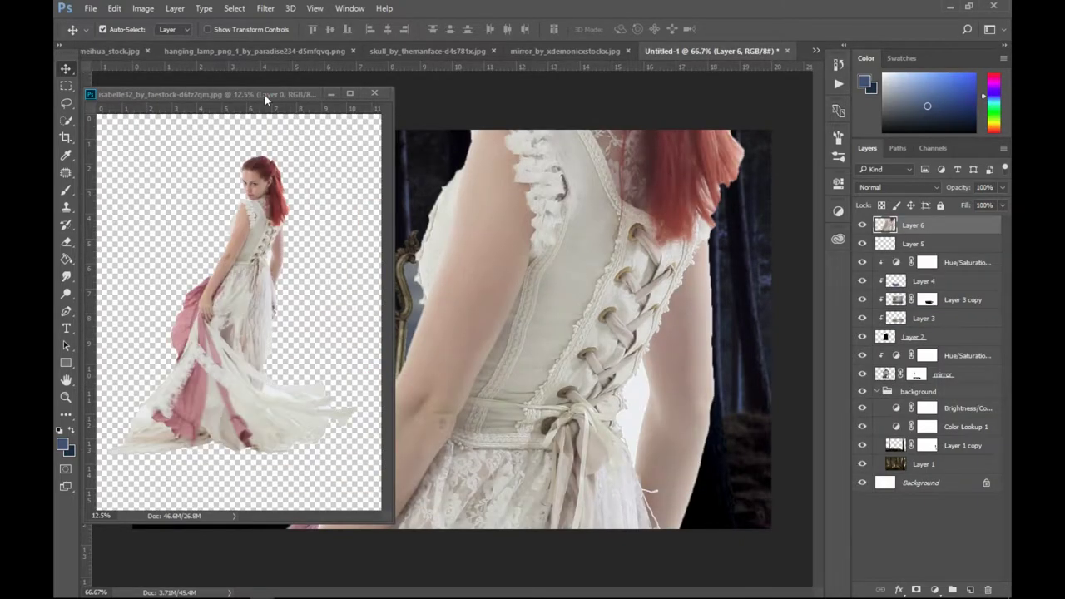
pyautogui.moveTo(264, 93); pyautogui.dragTo(647, 51)
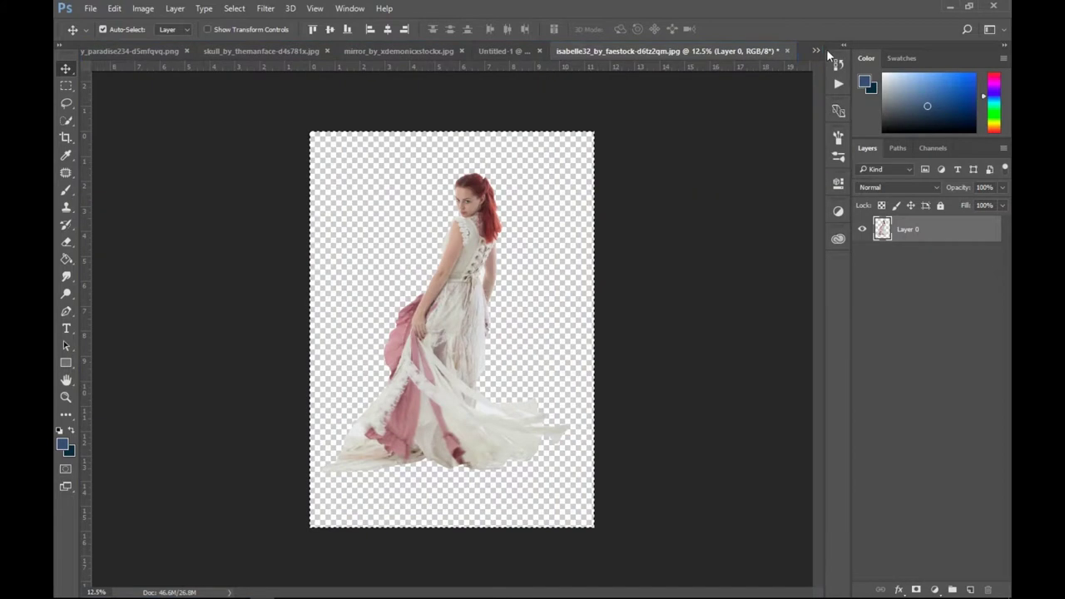
pyautogui.click(815, 51)
pyautogui.click(656, 129)
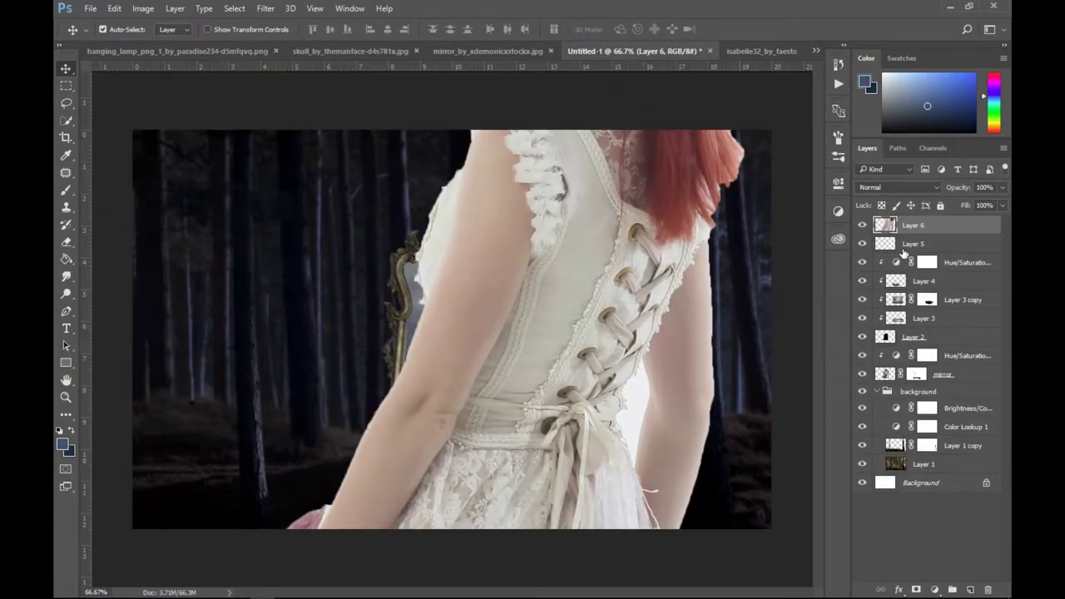
# Try scaling the woman into the mirror, then cancel the transform.
pyautogui.hotkey('ctrl', 't')
pyautogui.hotkey('ctrl', '-')
pyautogui.hotkey('ctrl', '-')
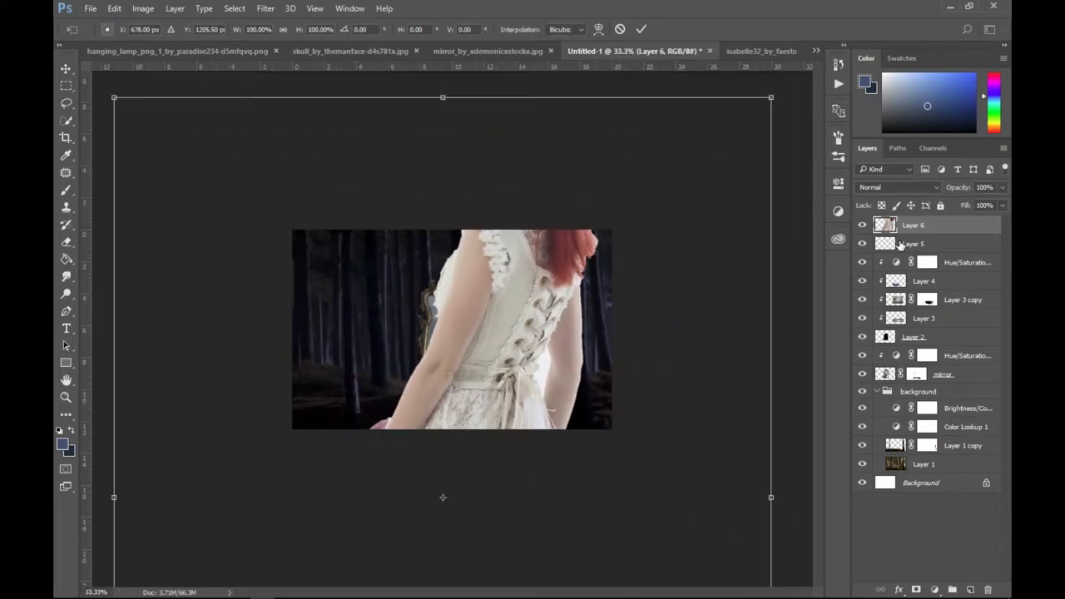
pyautogui.moveTo(769, 97); pyautogui.dragTo(551, 364)
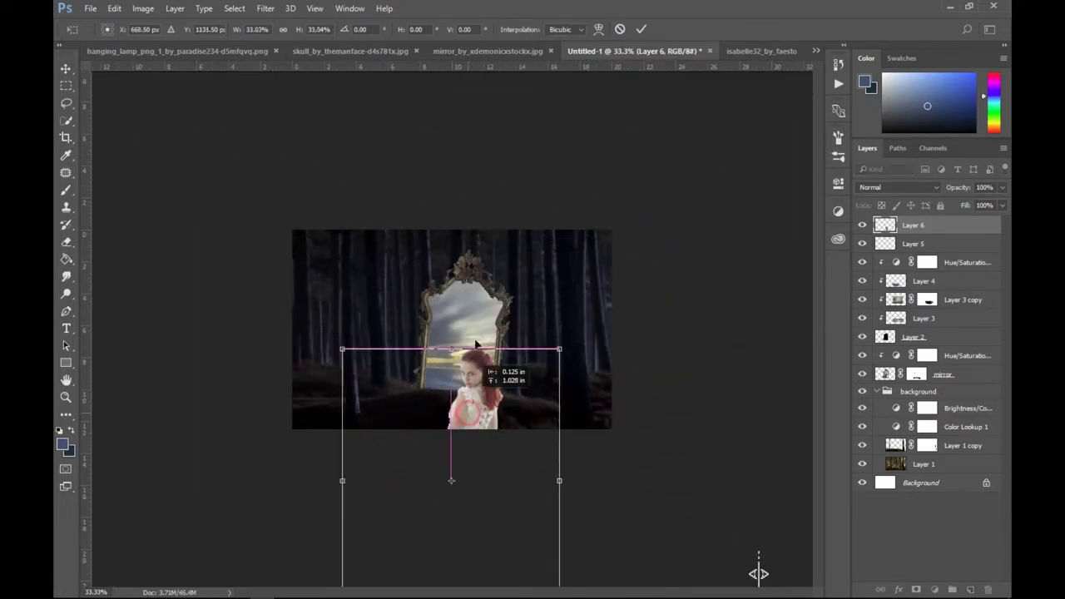
pyautogui.moveTo(471, 402); pyautogui.dragTo(479, 274)
pyautogui.moveTo(559, 239); pyautogui.dragTo(492, 319)
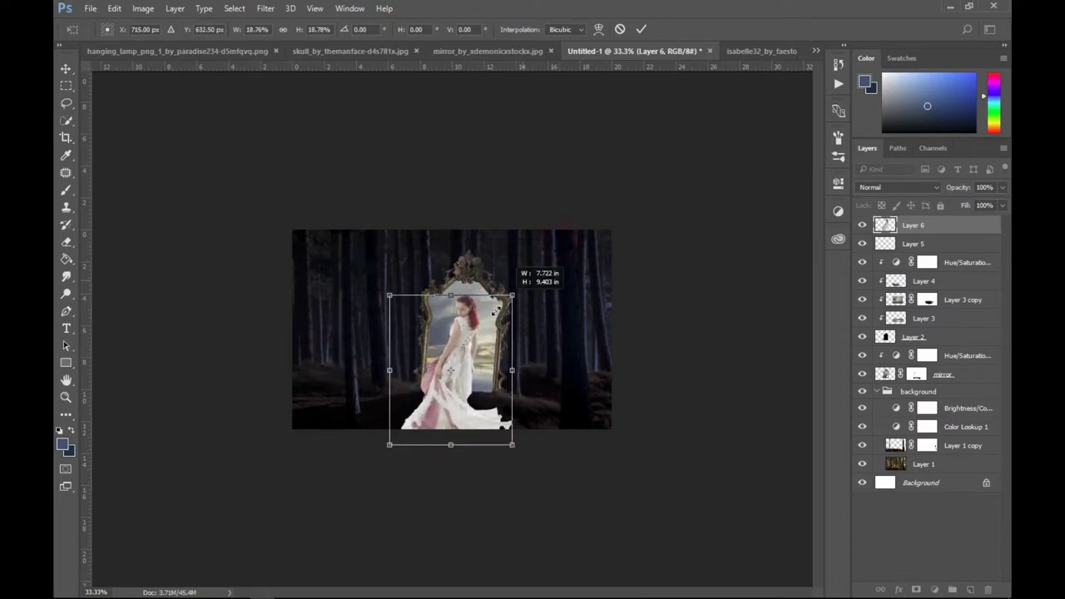
pyautogui.moveTo(457, 375)
pyautogui.mouseDown()
pyautogui.moveTo(475, 354)
pyautogui.moveTo(477, 326)
pyautogui.mouseUp()
pyautogui.hotkey('ctrl', '1')
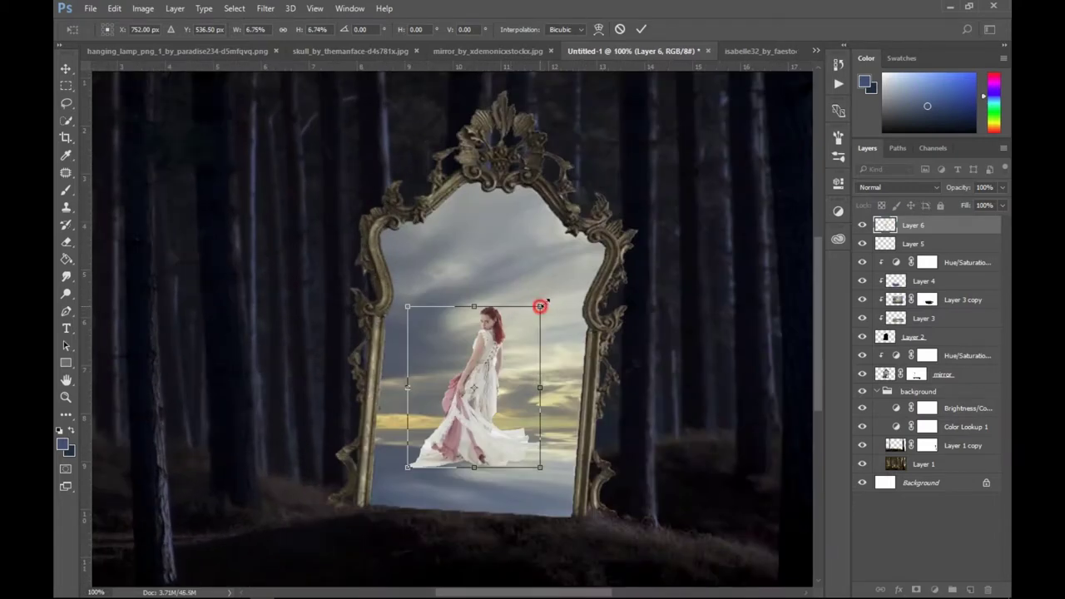
pyautogui.moveTo(540, 306); pyautogui.dragTo(581, 270)
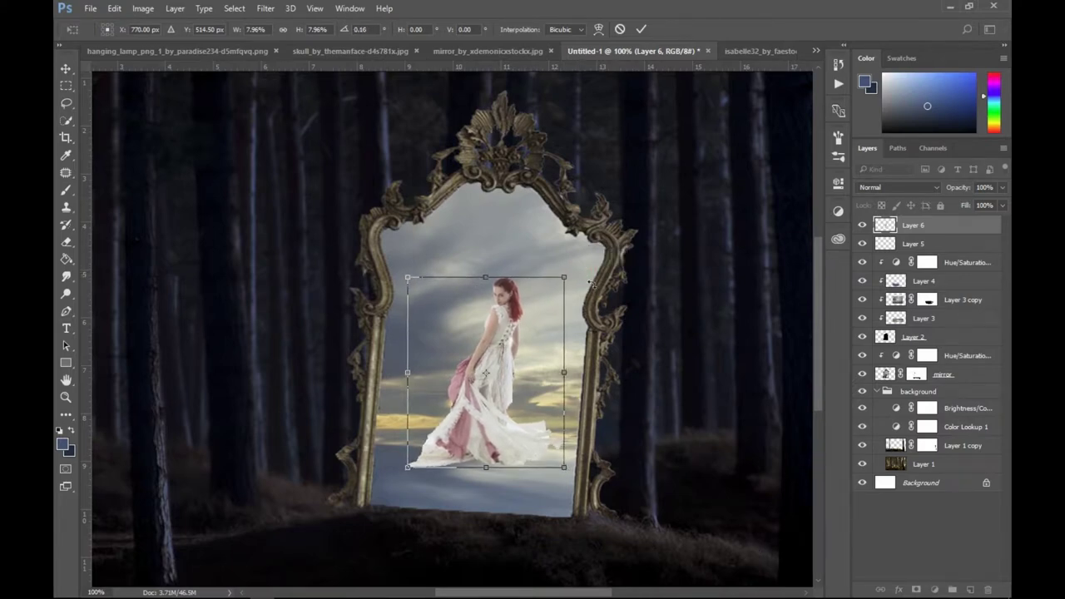
pyautogui.press('Escape')
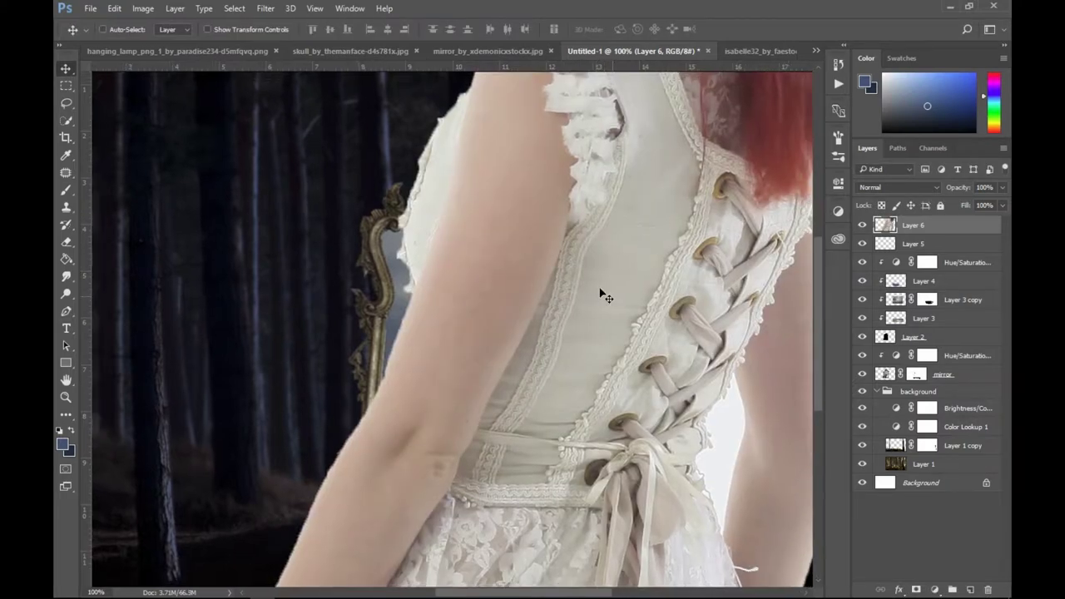
pyautogui.hotkey('ctrl', '-')
pyautogui.hotkey('ctrl', '-')
# Scale the woman down and fit her inside the mirror frame.
pyautogui.hotkey('ctrl', 't')
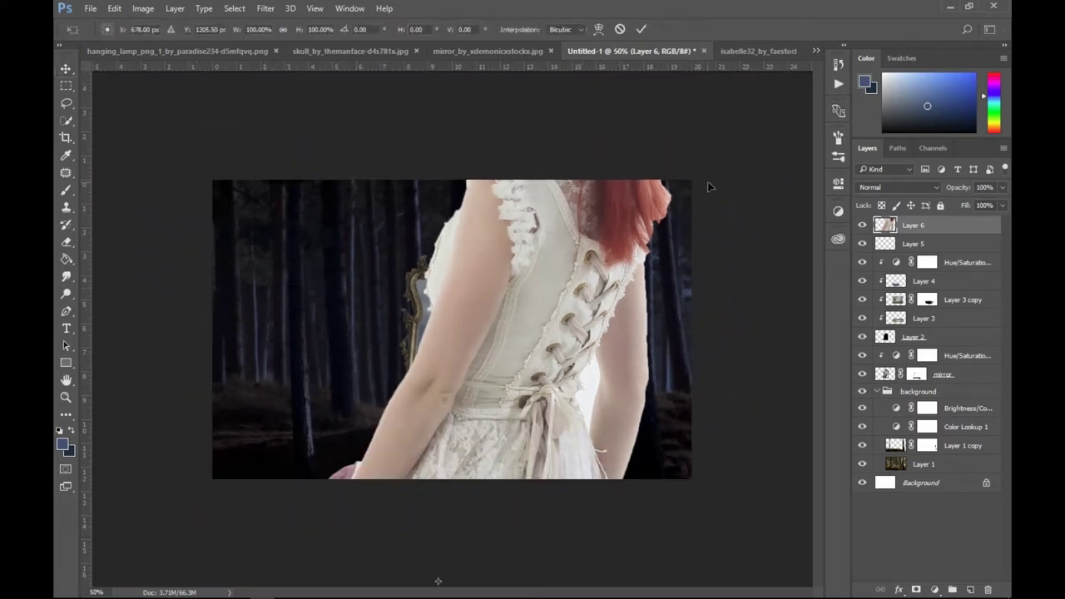
pyautogui.hotkey('ctrl', '-')
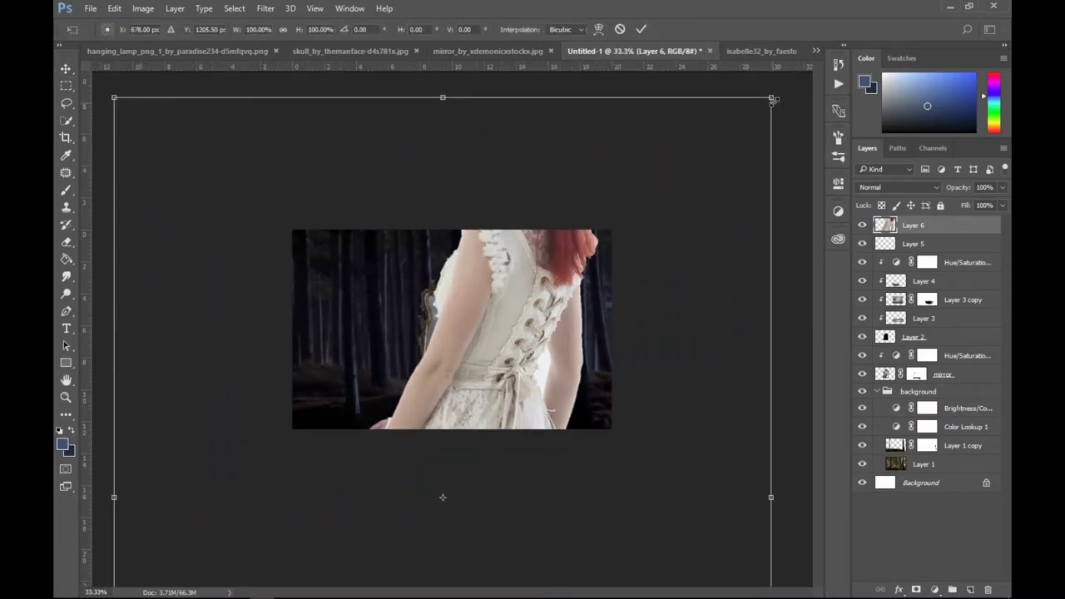
pyautogui.moveTo(774, 100); pyautogui.dragTo(754, 117)
pyautogui.moveTo(705, 172)
pyautogui.mouseDown()
pyautogui.moveTo(464, 457)
pyautogui.moveTo(472, 349)
pyautogui.mouseUp()
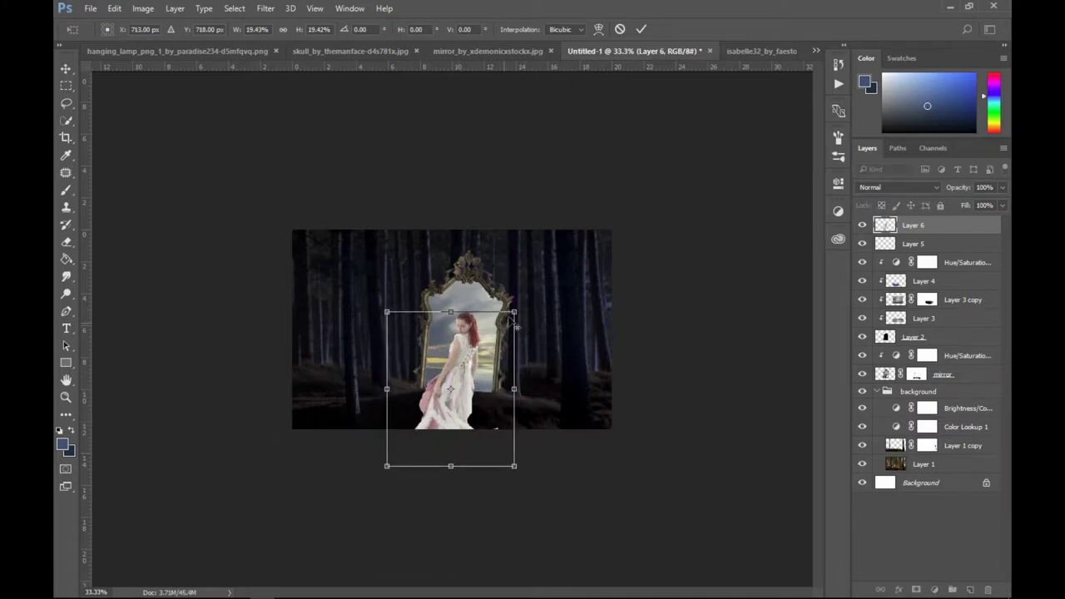
pyautogui.moveTo(513, 312)
pyautogui.mouseDown()
pyautogui.moveTo(488, 340)
pyautogui.moveTo(475, 323)
pyautogui.mouseUp()
pyautogui.hotkey('ctrl', '+')
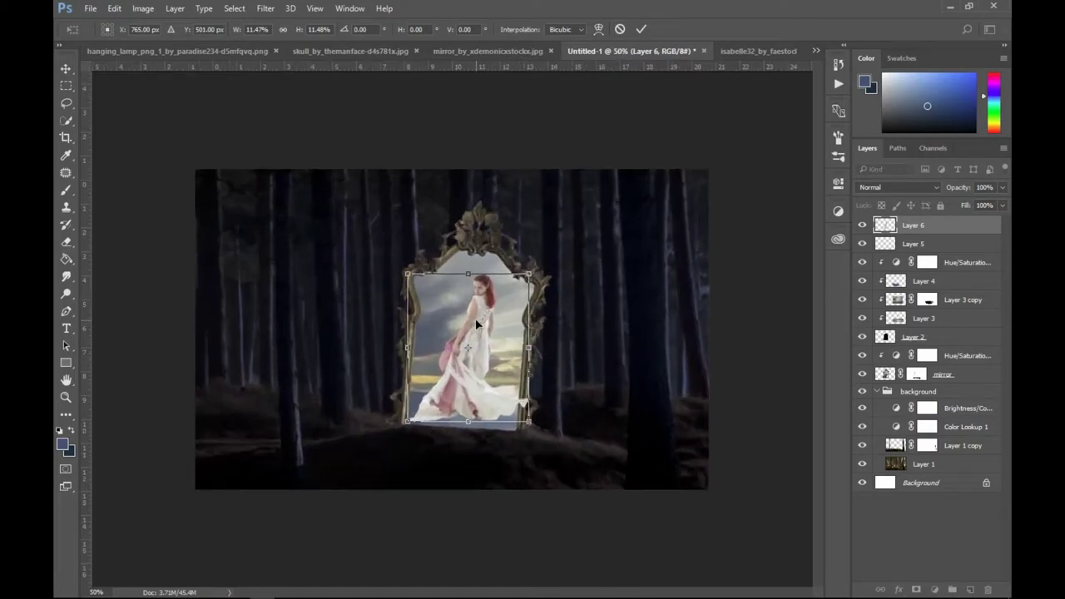
pyautogui.hotkey('ctrl', '+')
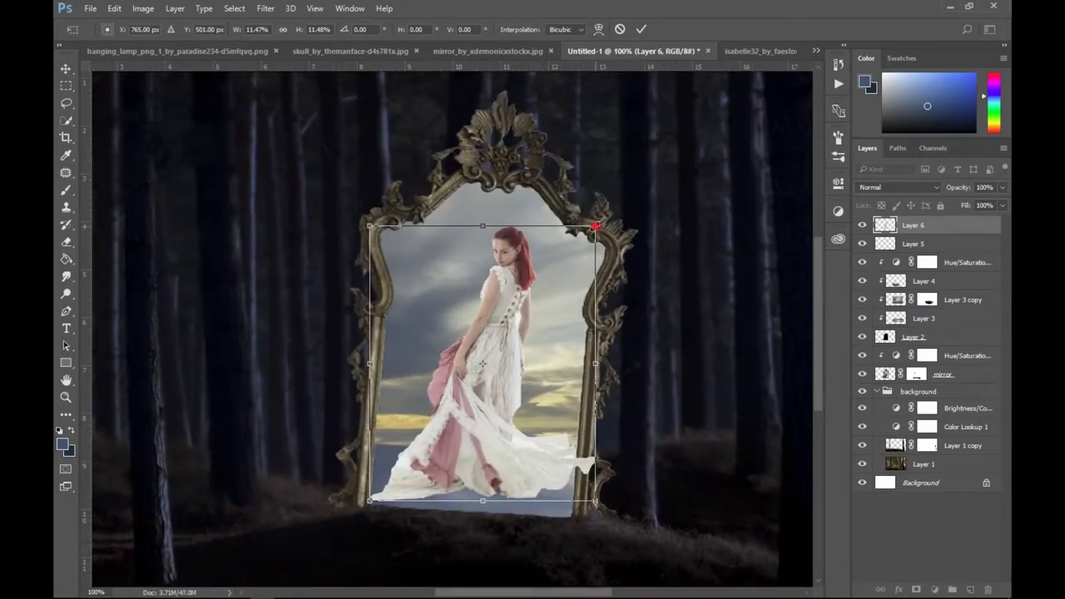
pyautogui.moveTo(596, 226); pyautogui.dragTo(559, 270)
pyautogui.moveTo(481, 374); pyautogui.dragTo(503, 340)
pyautogui.moveTo(571, 240); pyautogui.dragTo(566, 246)
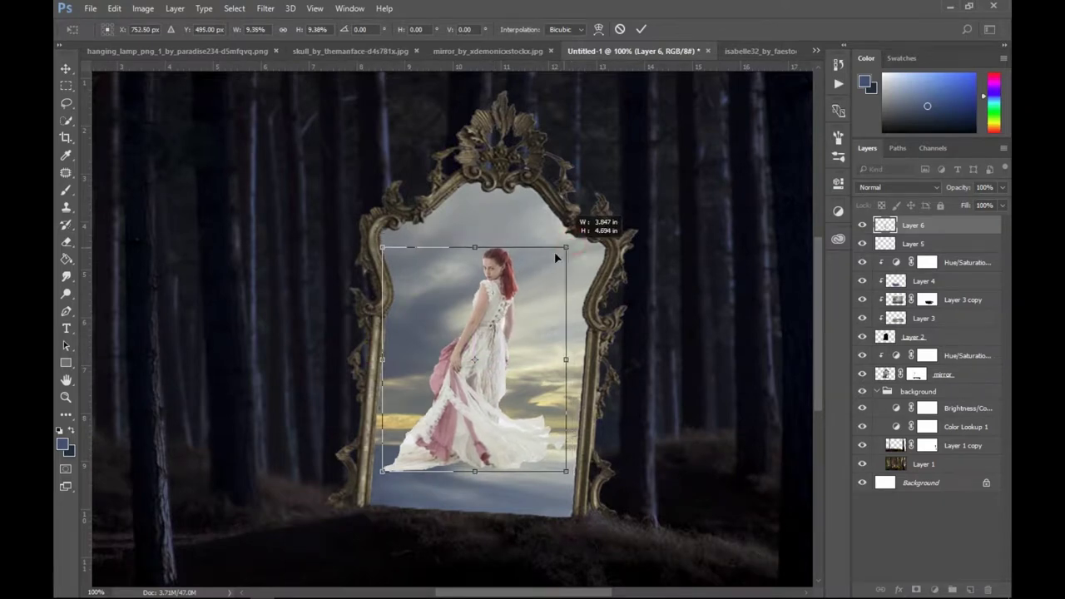
pyautogui.moveTo(512, 275); pyautogui.dragTo(503, 316)
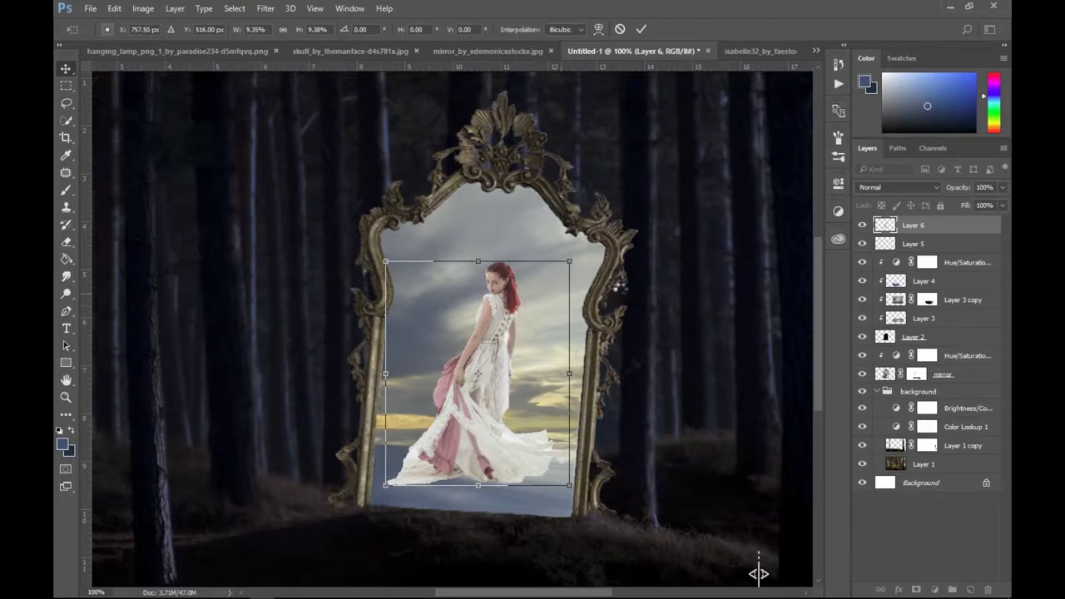
pyautogui.press('Return')
# Fine-tune the woman to about 86% size, nudged up and left in the mirror.
pyautogui.hotkey('ctrl', '-')
pyautogui.hotkey('ctrl', '+')
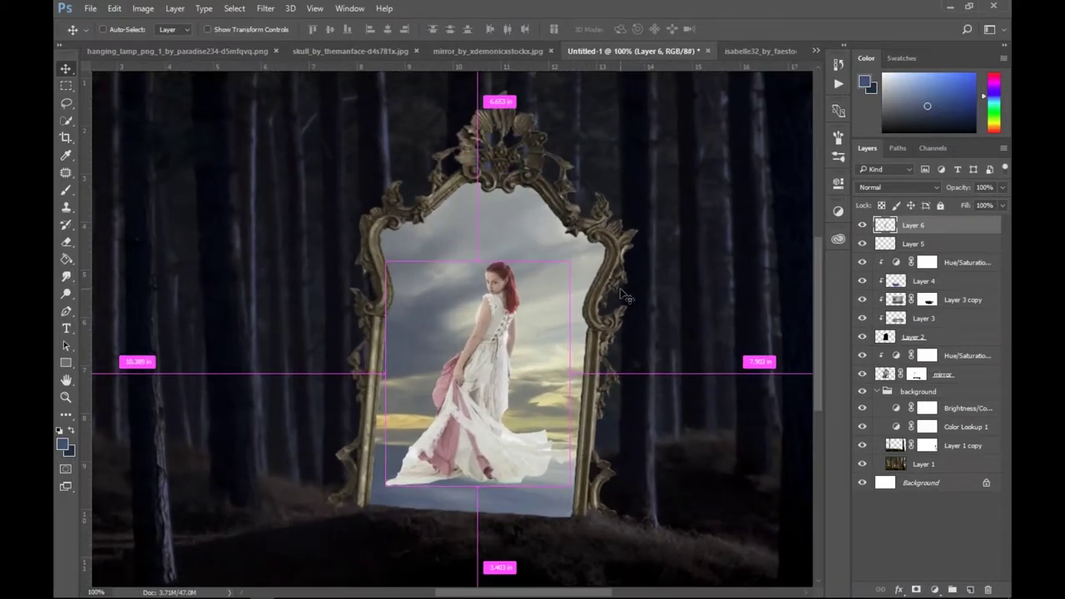
pyautogui.hotkey('ctrl', 't')
pyautogui.moveTo(567, 263); pyautogui.dragTo(534, 302)
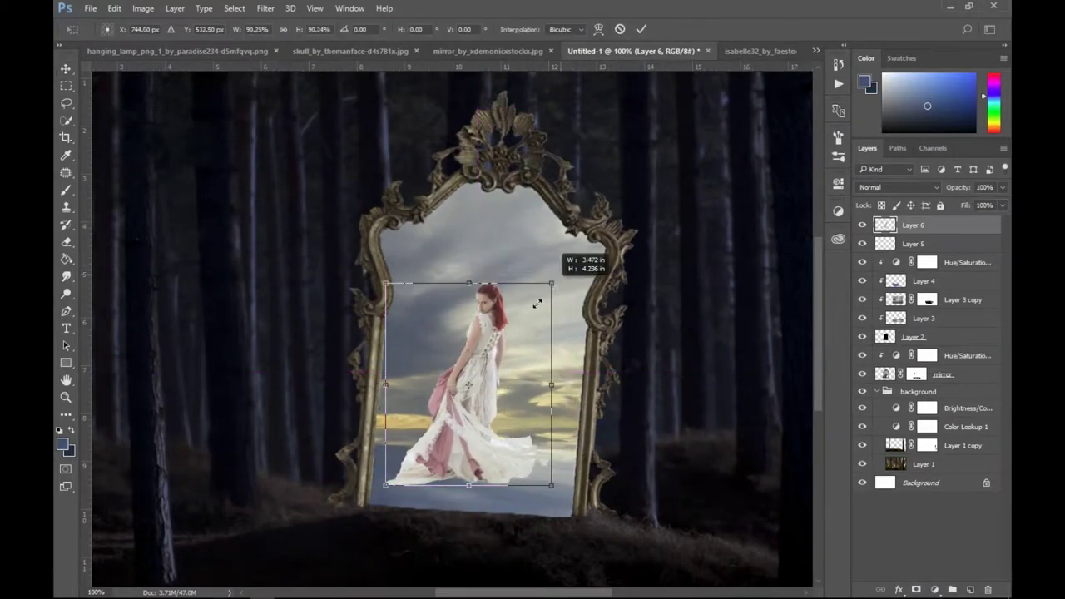
pyautogui.moveTo(480, 348); pyautogui.dragTo(508, 350)
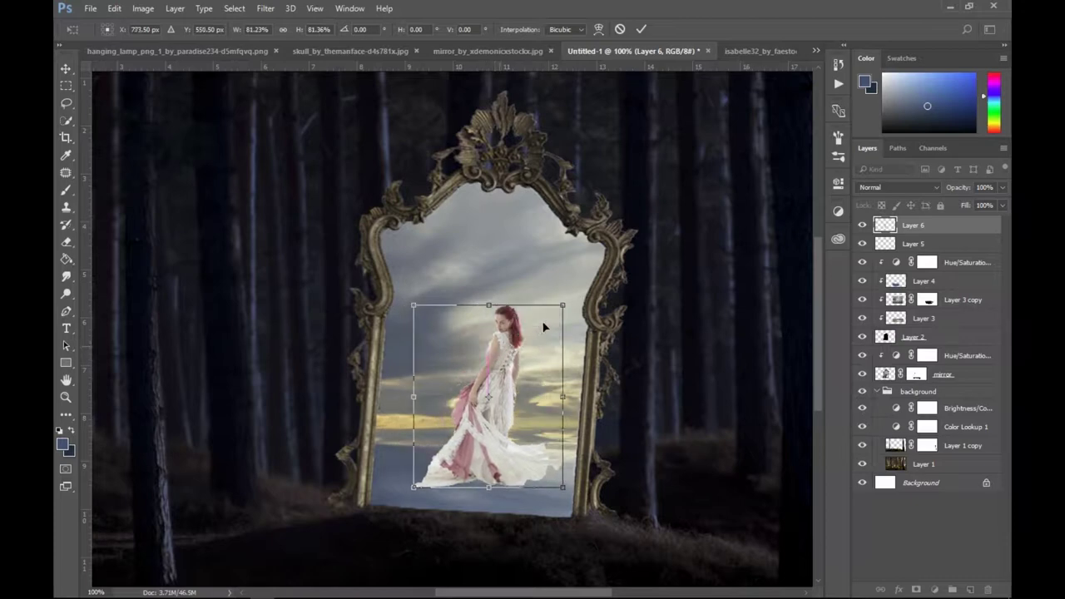
pyautogui.moveTo(562, 308); pyautogui.dragTo(572, 295)
pyautogui.moveTo(512, 350); pyautogui.dragTo(497, 344)
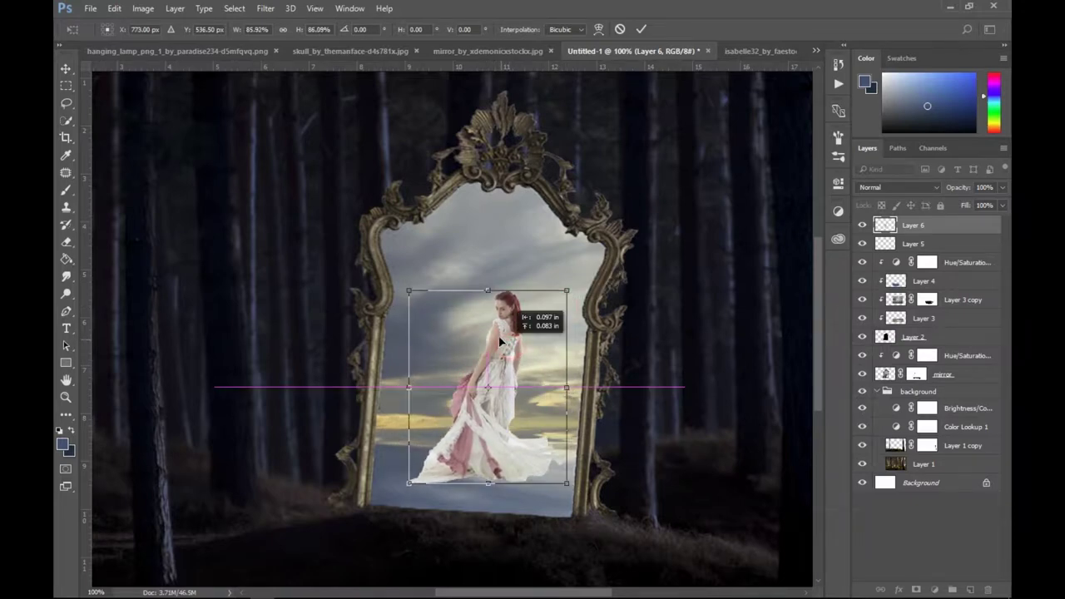
pyautogui.press('Return')
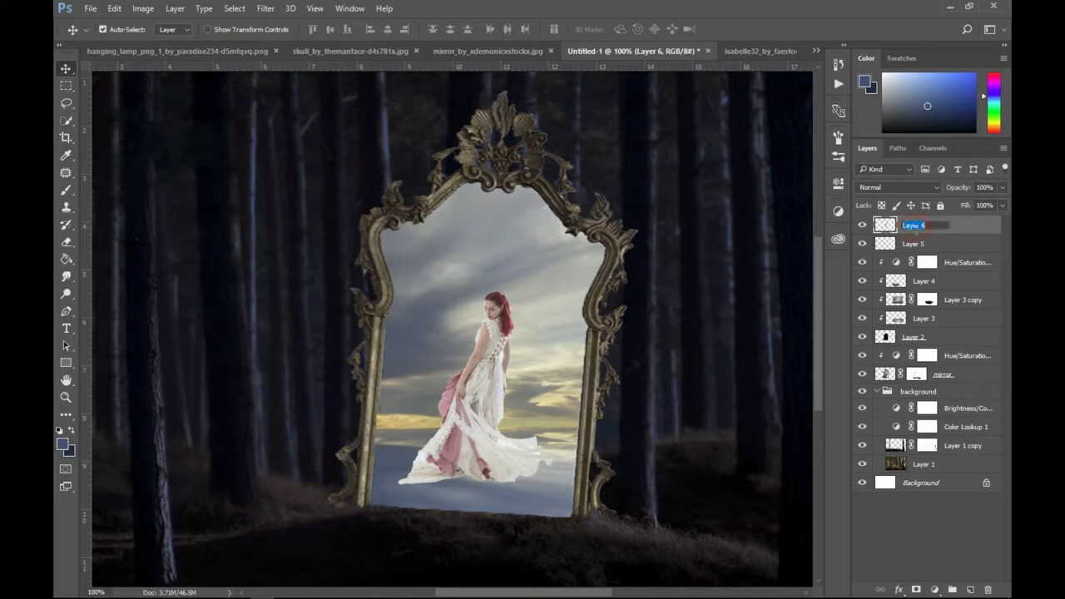
pyautogui.write('model')
# Name the top layer 'model' and delete the unused Layer 5.
pyautogui.click(927, 246)
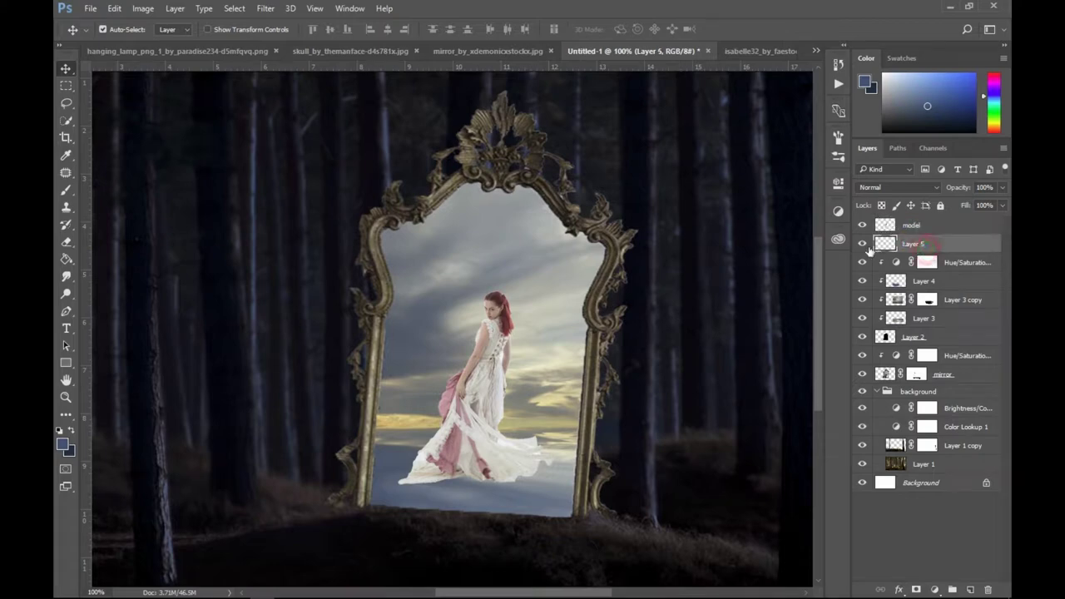
pyautogui.click(860, 244)
pyautogui.hotkey('ctrl', '-')
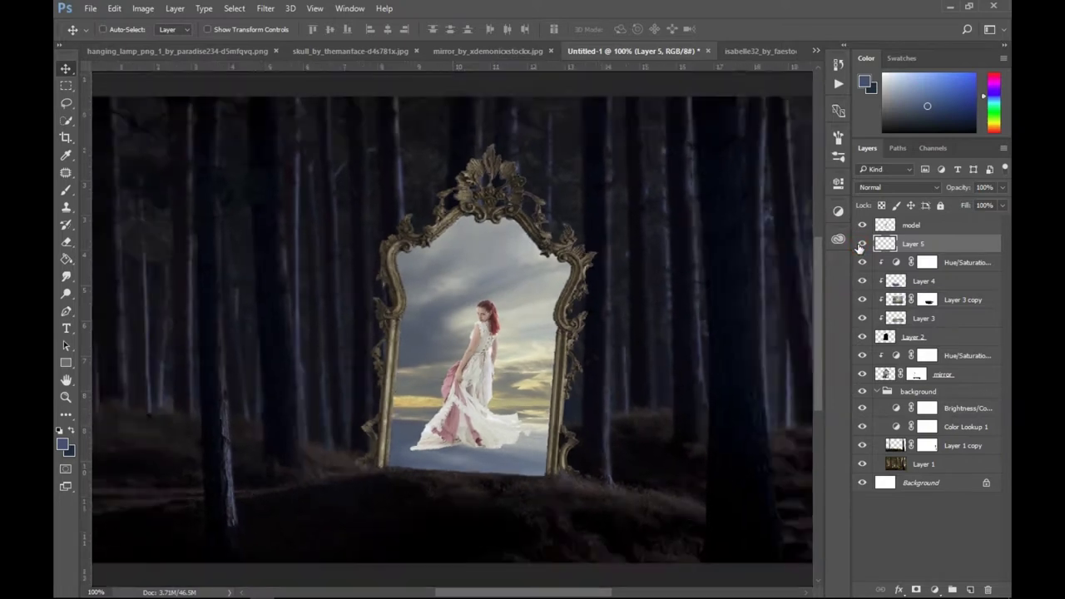
pyautogui.click(861, 245)
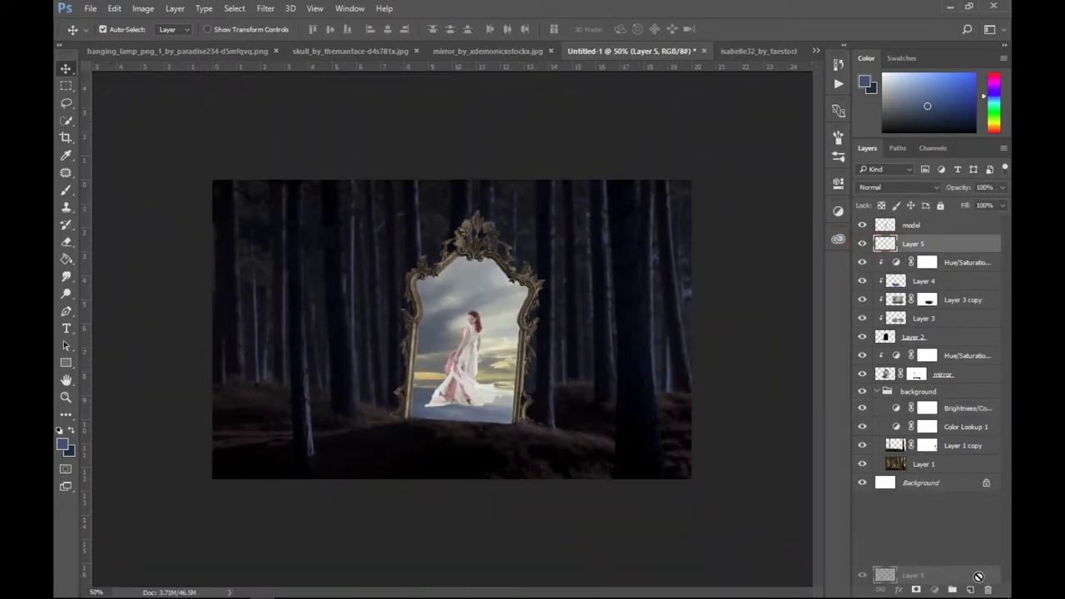
pyautogui.moveTo(885, 243); pyautogui.dragTo(988, 590)
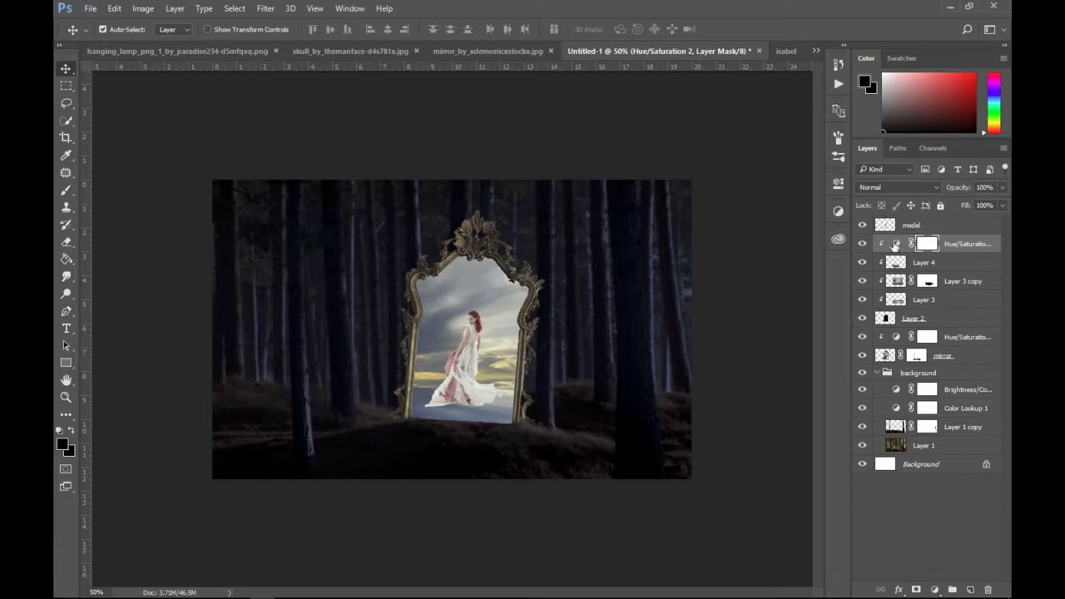
# Zoom in on the model and load her layer outline as a selection.
pyautogui.click(896, 228)
pyautogui.hotkey('ctrl', '+')
pyautogui.hotkey('ctrl', '+')
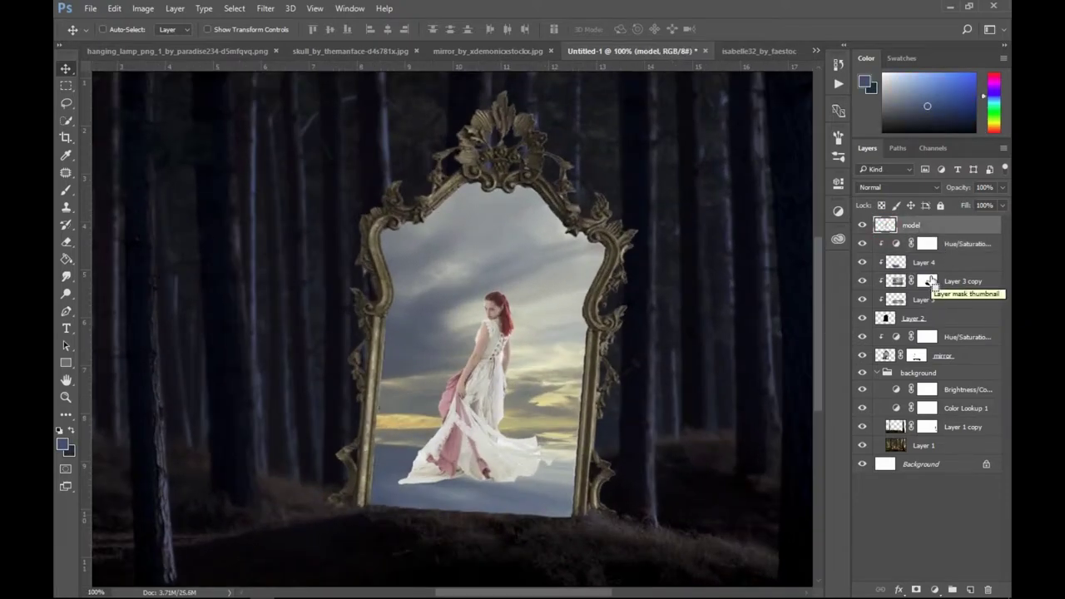
pyautogui.hotkey('ctrl', '+')
pyautogui.moveTo(698, 383); pyautogui.dragTo(388, 408)
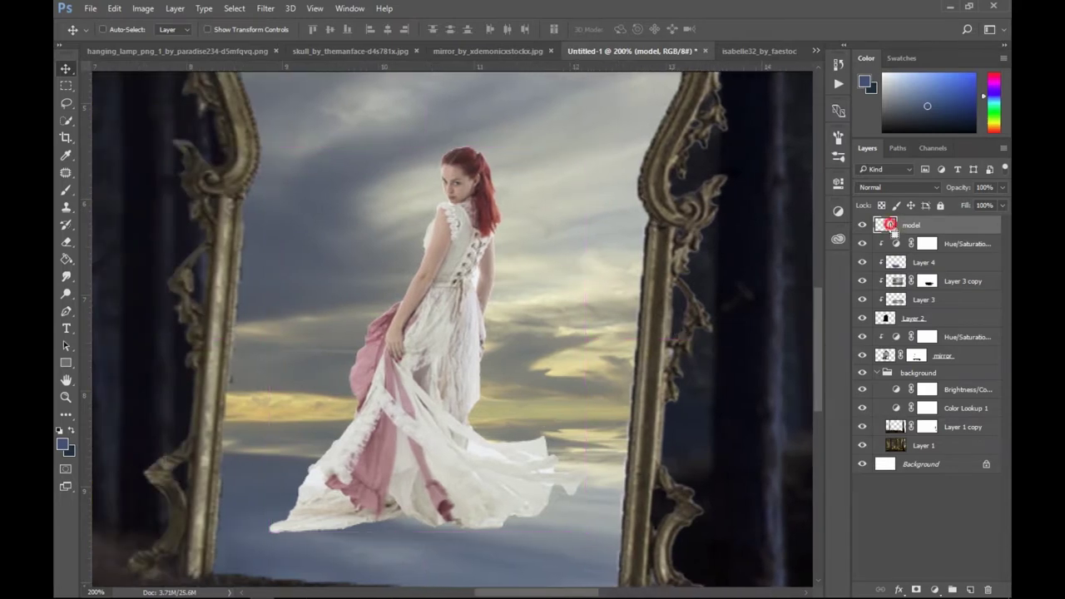
pyautogui.keyDown('ctrl'); pyautogui.click(885, 224); pyautogui.keyUp('ctrl')
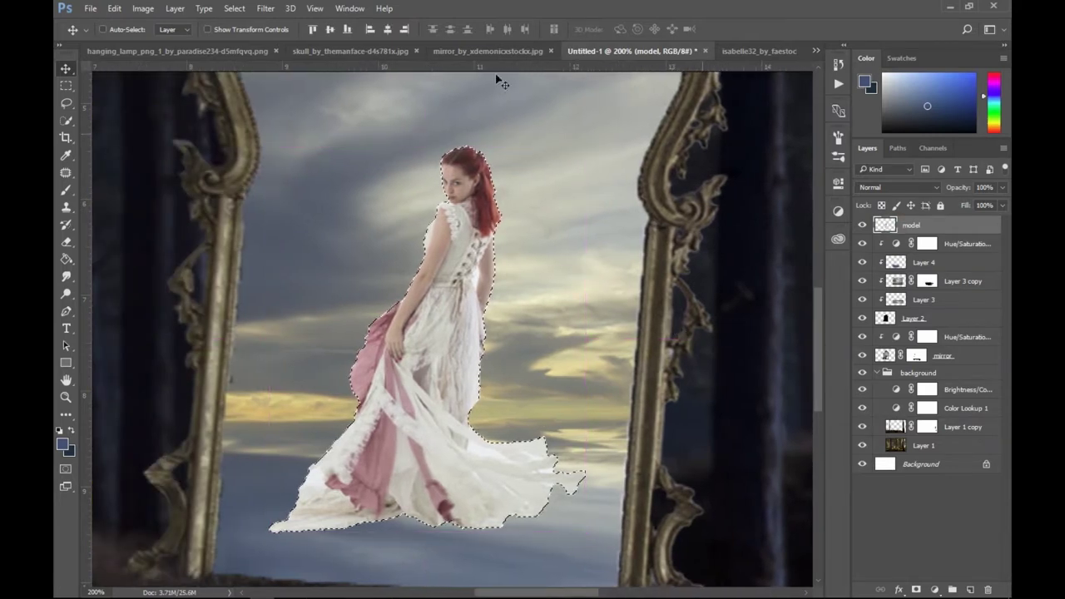
# Feather the model selection by 3 px and turn it into a mask on the model layer.
pyautogui.click(236, 10)
pyautogui.moveTo(246, 181)
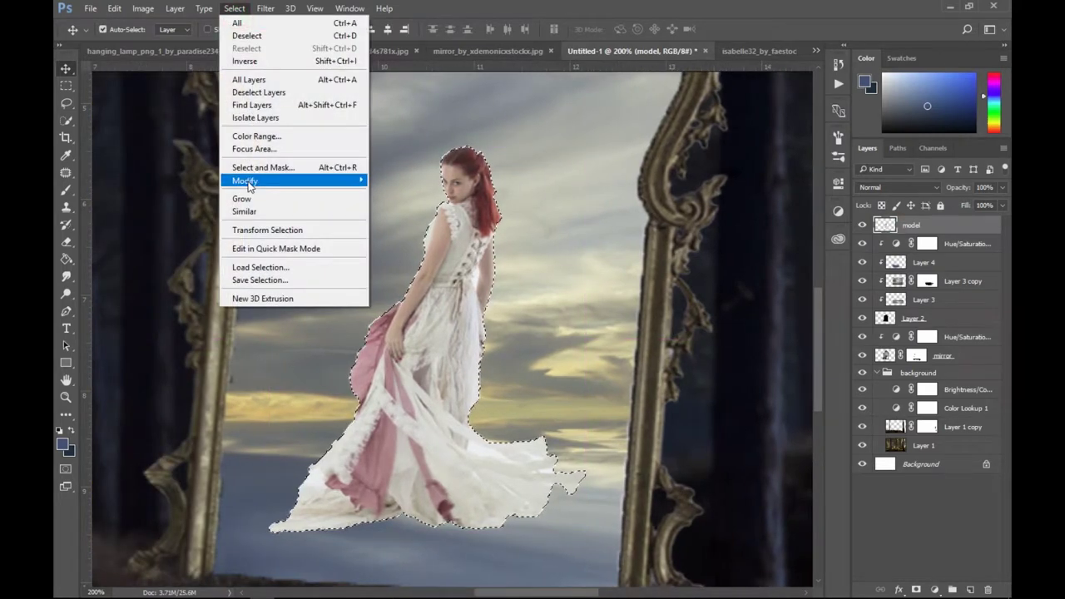
pyautogui.click(406, 232)
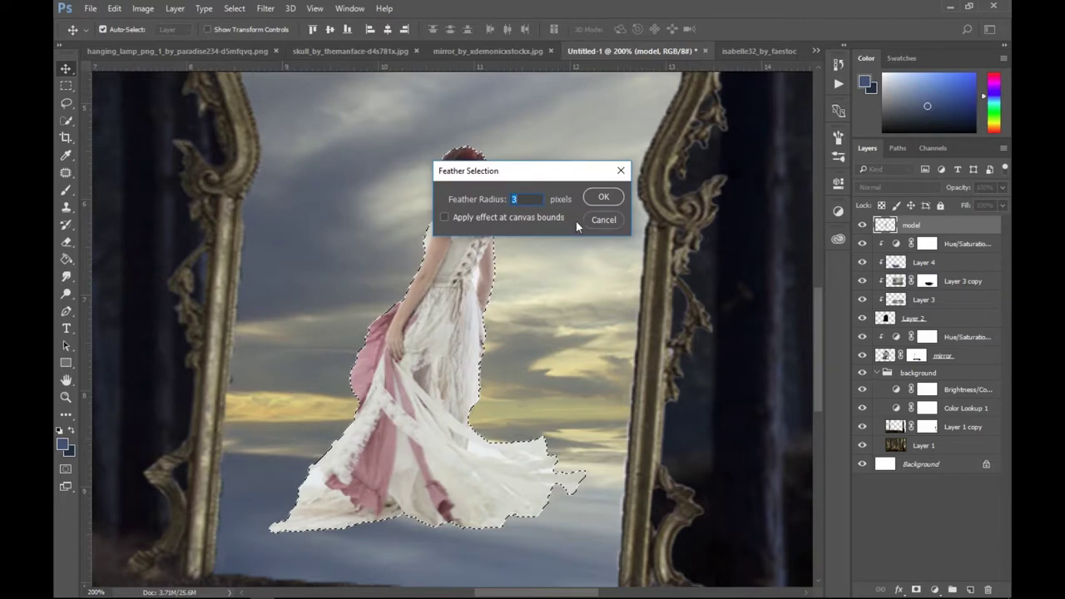
pyautogui.click(595, 198)
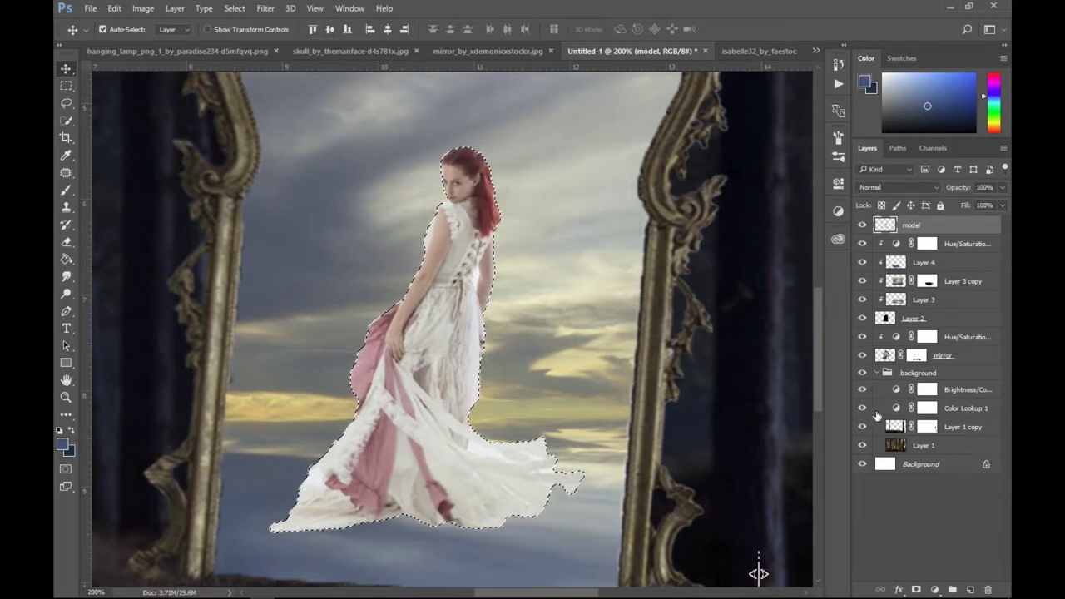
pyautogui.click(916, 589)
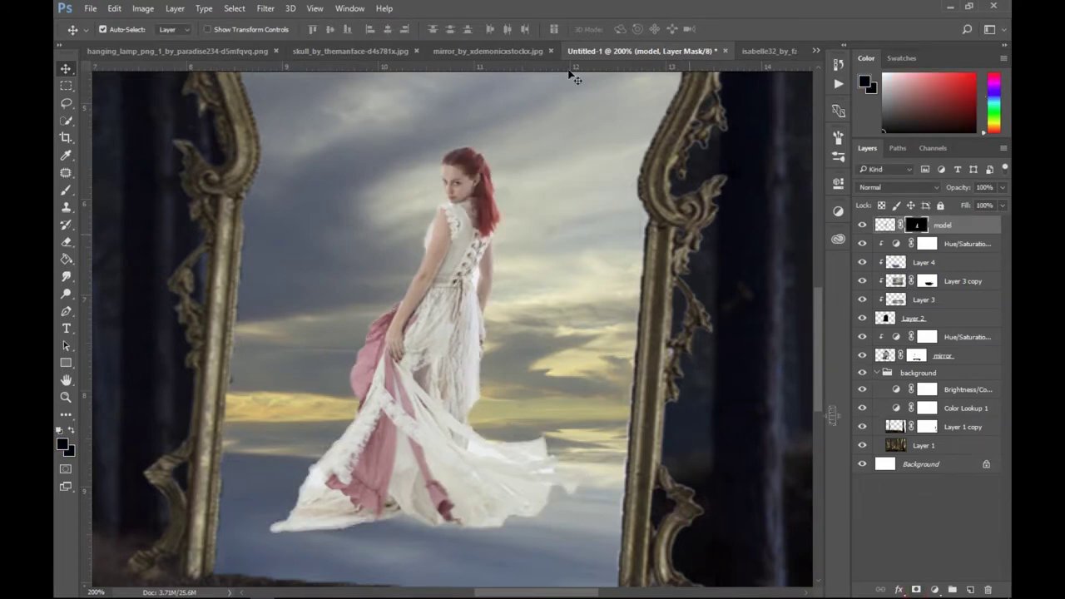
# Soften the model's layer mask with a 1.4-pixel Gaussian Blur.
pyautogui.click(270, 10)
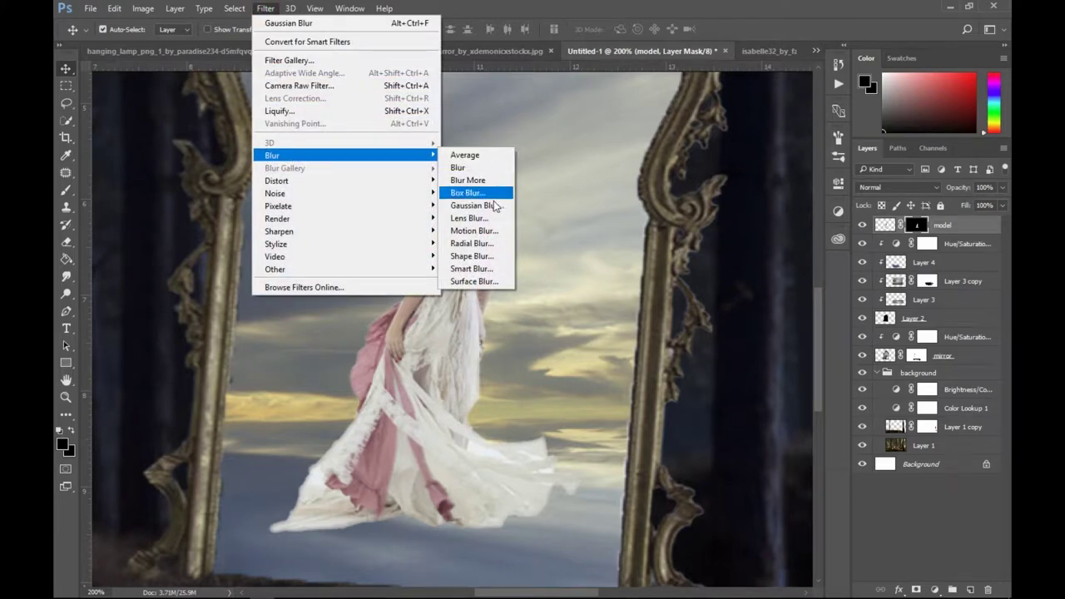
pyautogui.click(495, 204)
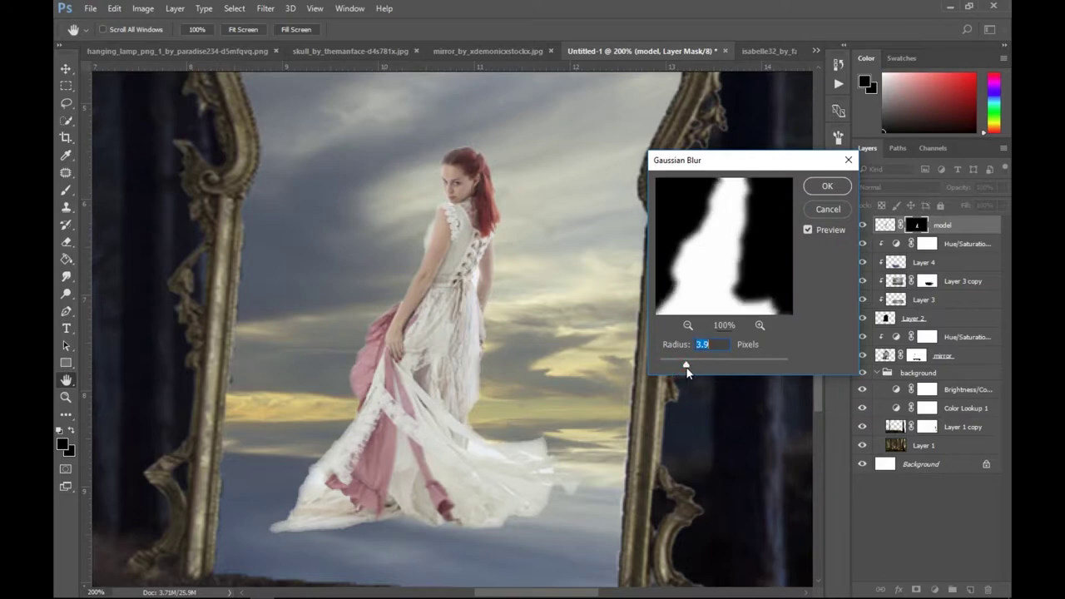
pyautogui.moveTo(670, 368); pyautogui.dragTo(670, 369)
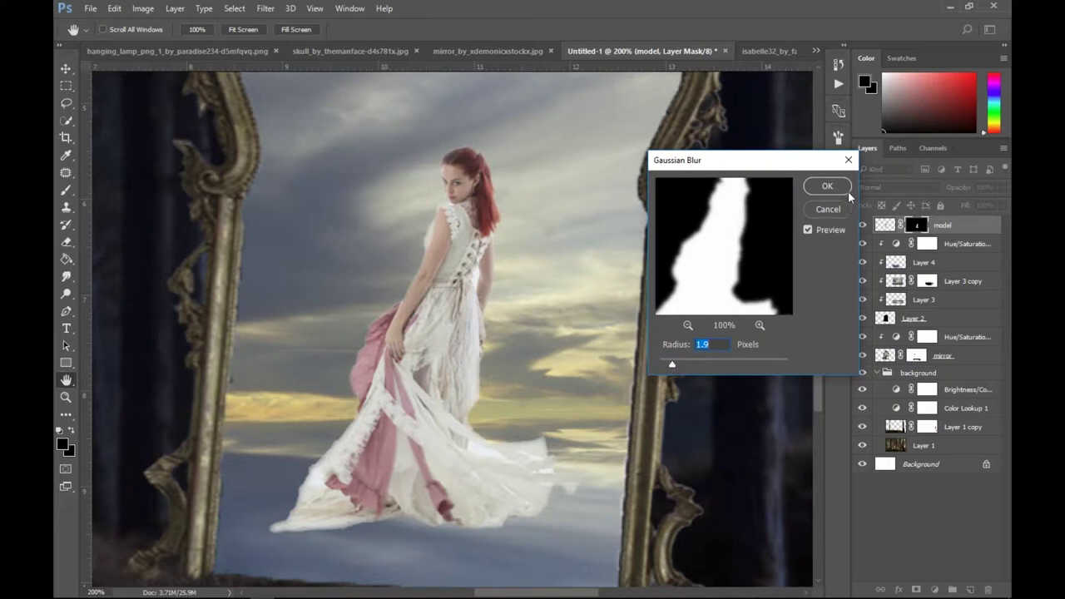
pyautogui.moveTo(703, 368); pyautogui.dragTo(705, 368)
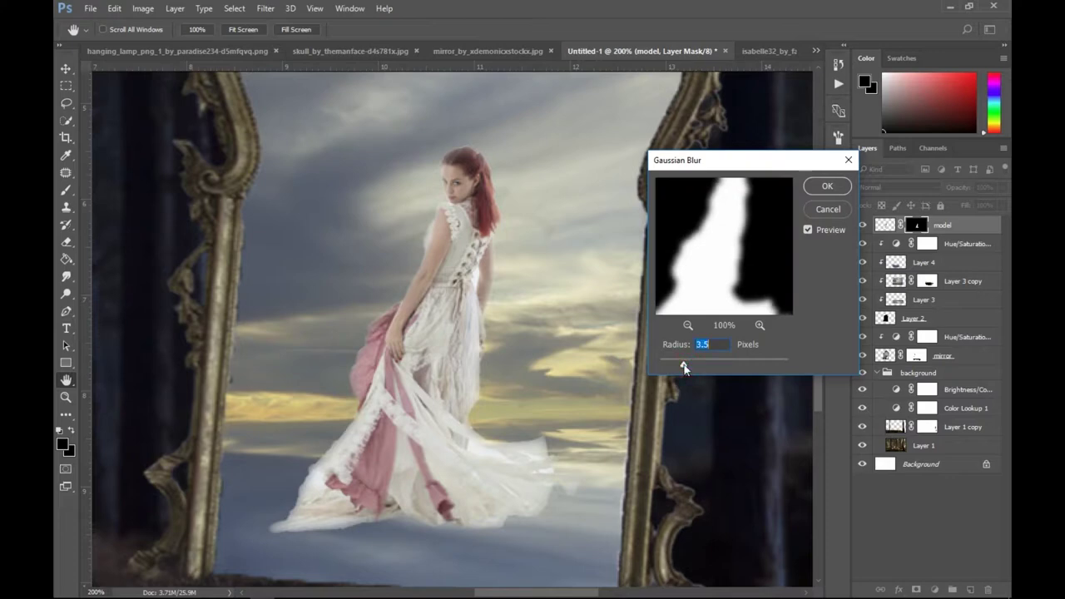
pyautogui.moveTo(680, 369); pyautogui.dragTo(677, 370)
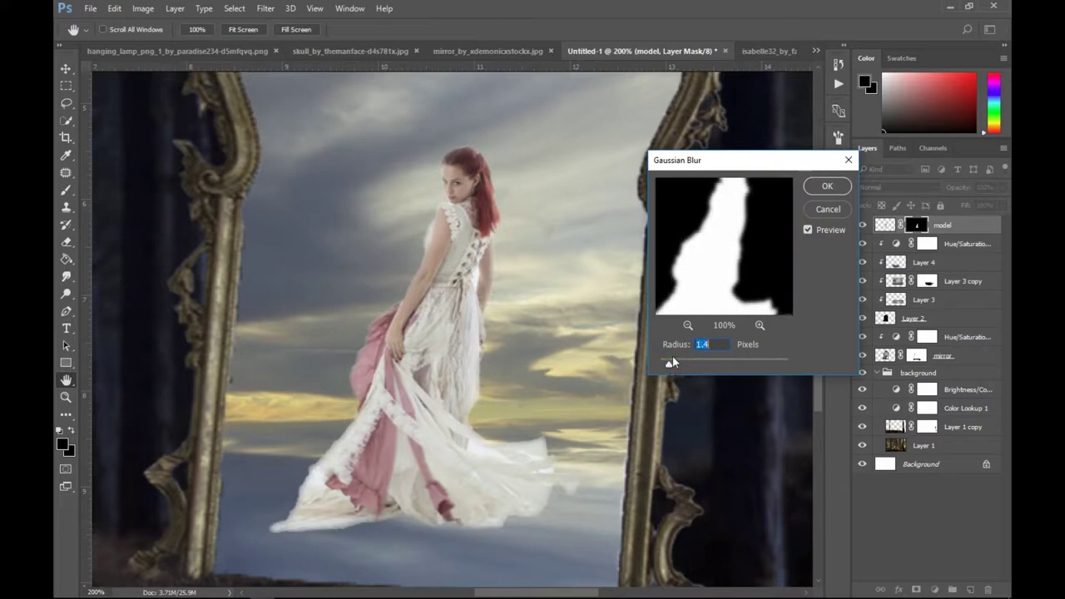
pyautogui.click(835, 188)
# Apply the blurred mask permanently to the model layer.
pyautogui.rightClick(937, 226)
pyautogui.click(924, 230)
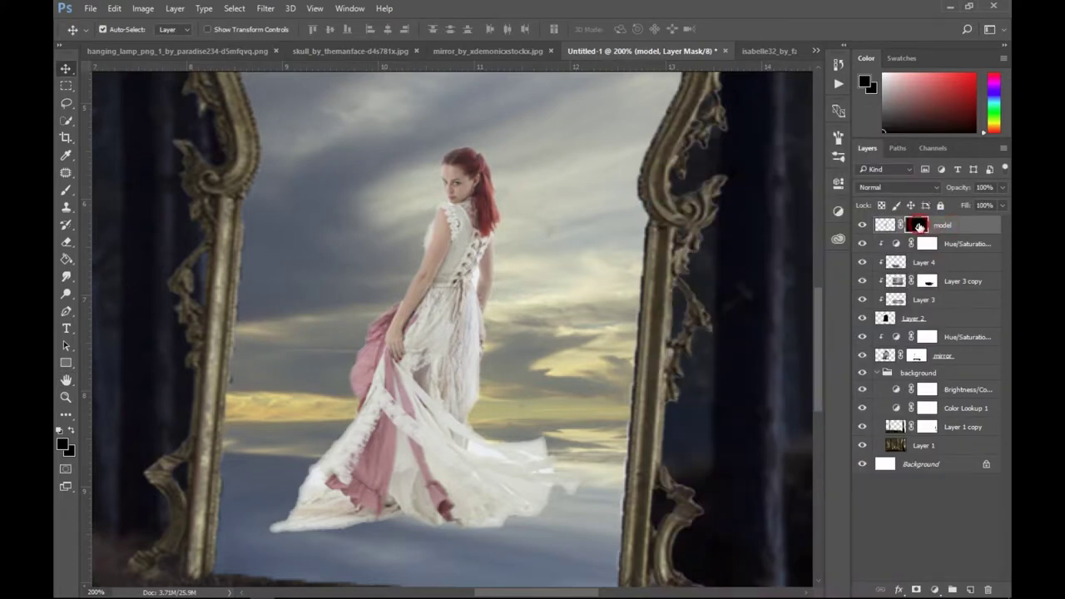
pyautogui.rightClick(918, 229)
pyautogui.click(909, 269)
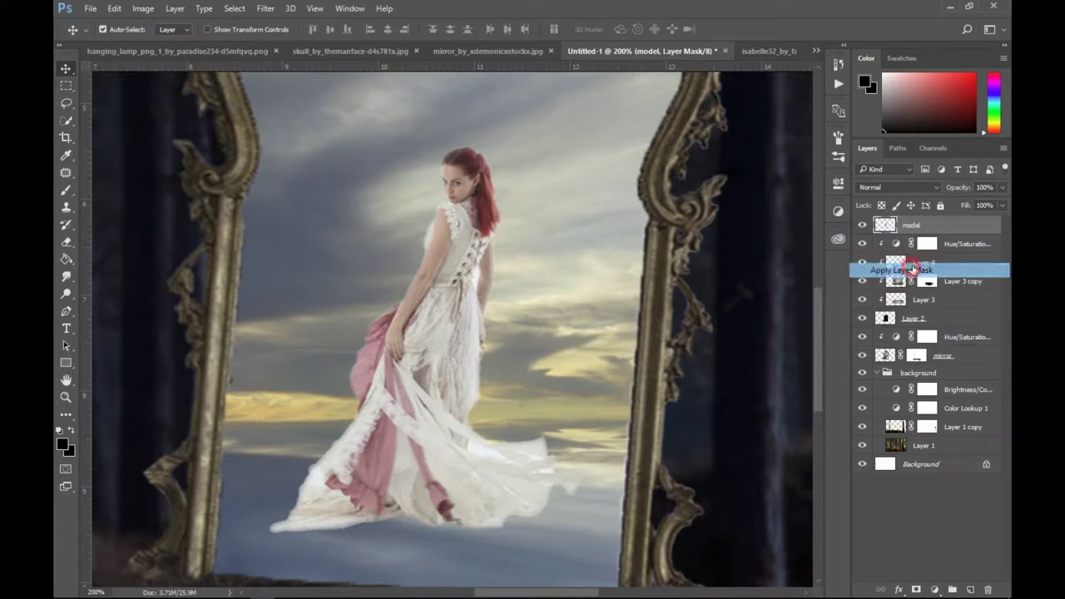
# Duplicate the model layer and flip the lower copy vertically.
pyautogui.moveTo(888, 229); pyautogui.dragTo(970, 589)
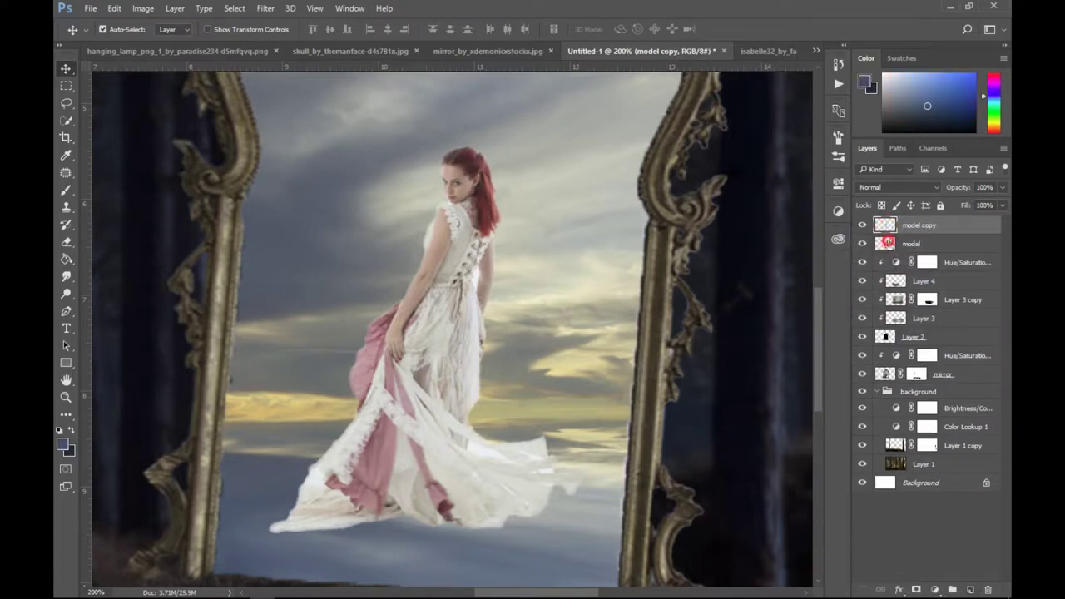
pyautogui.click(888, 242)
pyautogui.hotkey('ctrl', 't')
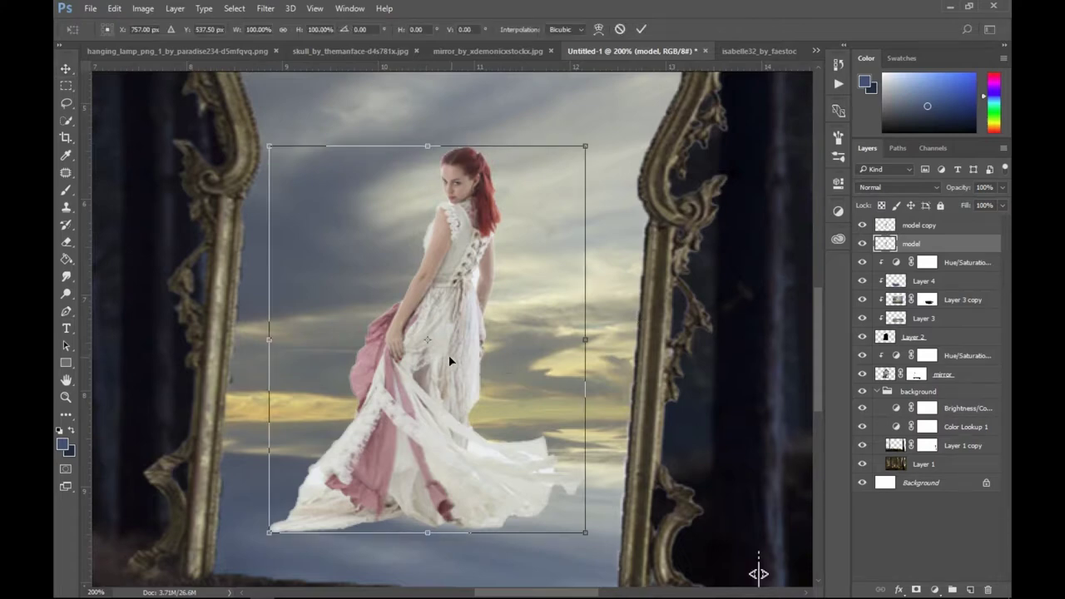
pyautogui.rightClick(448, 356)
pyautogui.click(504, 556)
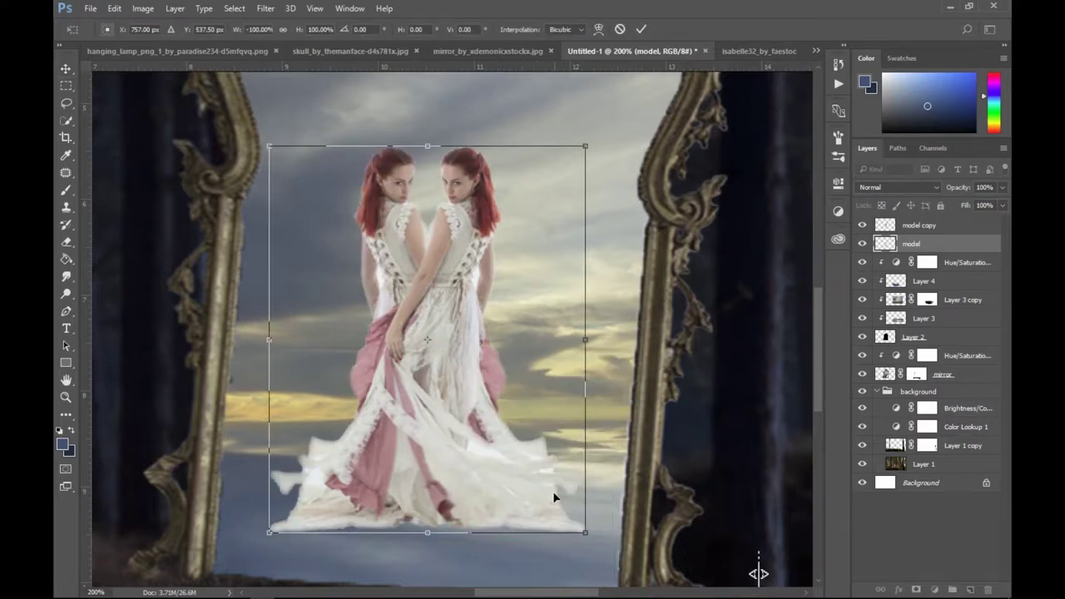
pyautogui.hotkey('ctrl', 'z')
pyautogui.rightClick(450, 436)
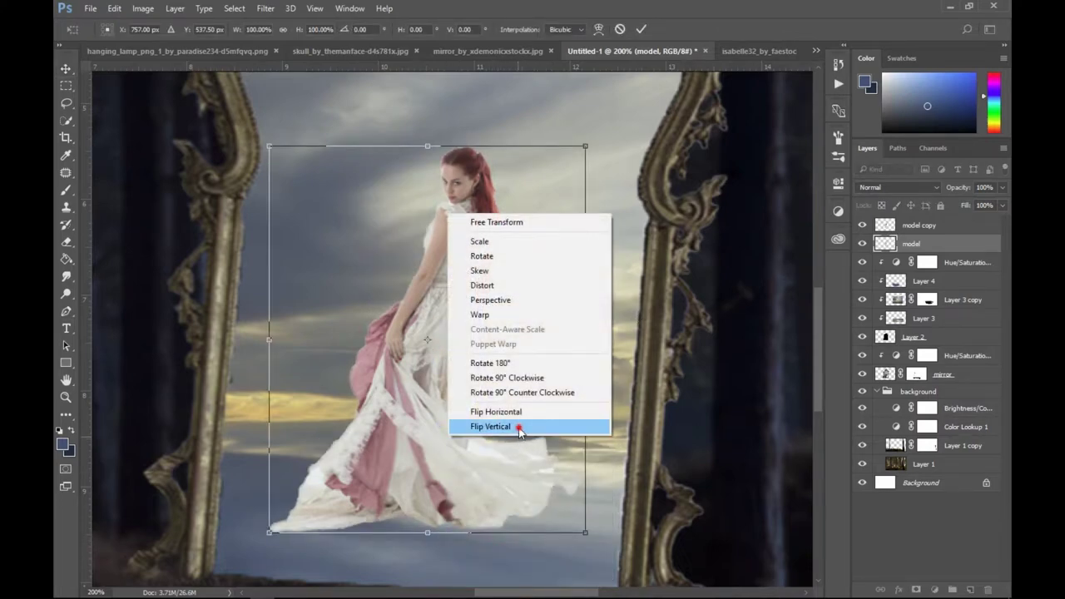
pyautogui.click(490, 426)
# Move the flipped model under her feet, clip it to the mirror, and set 74% opacity.
pyautogui.hotkey('ctrl', '-')
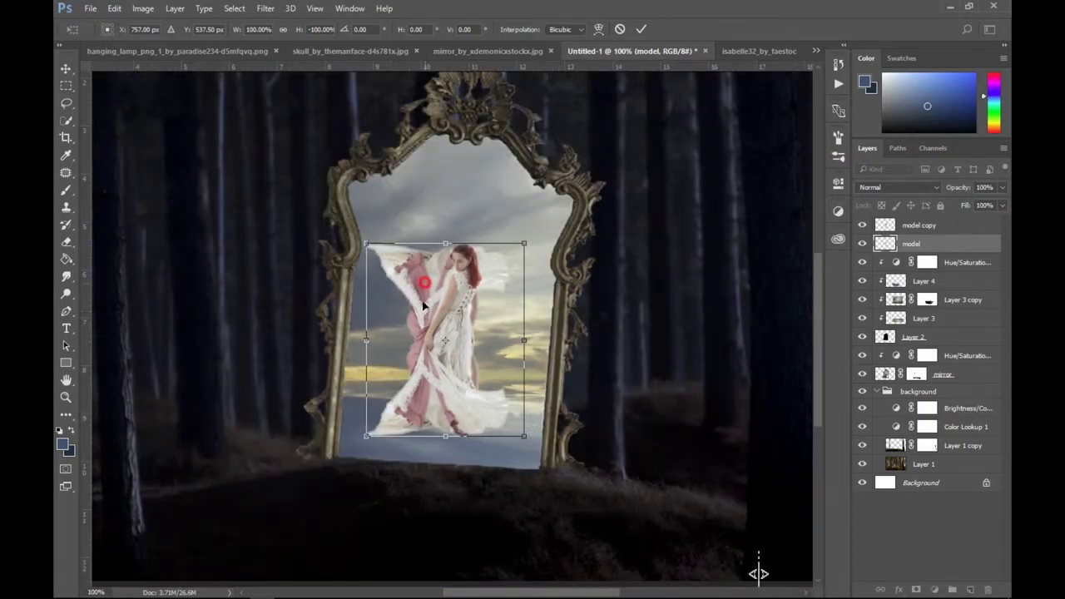
pyautogui.moveTo(423, 306); pyautogui.dragTo(423, 463)
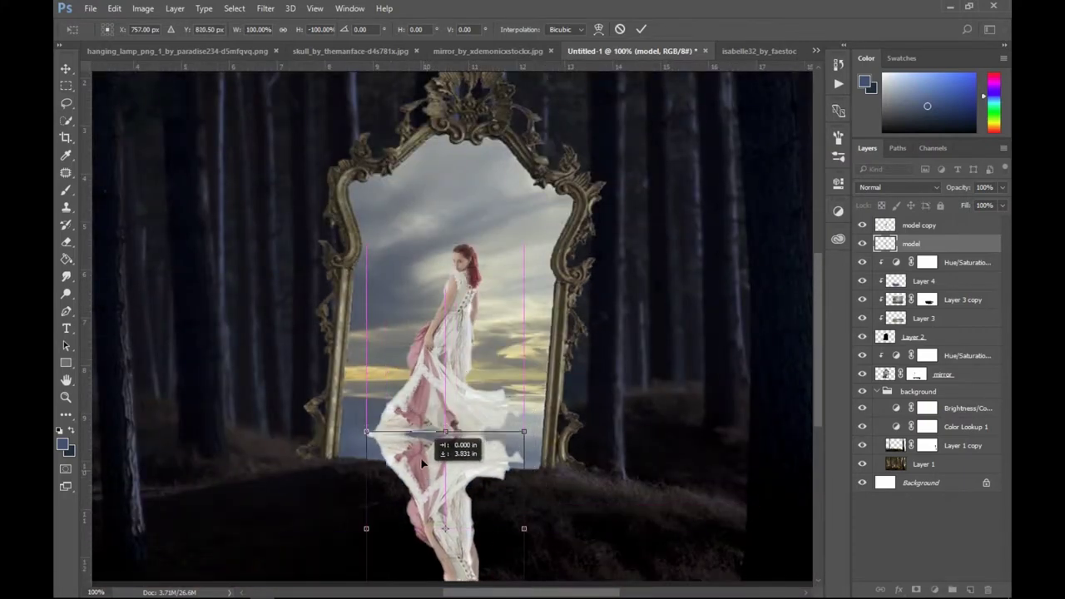
pyautogui.moveTo(423, 464); pyautogui.dragTo(422, 436)
pyautogui.press('Return')
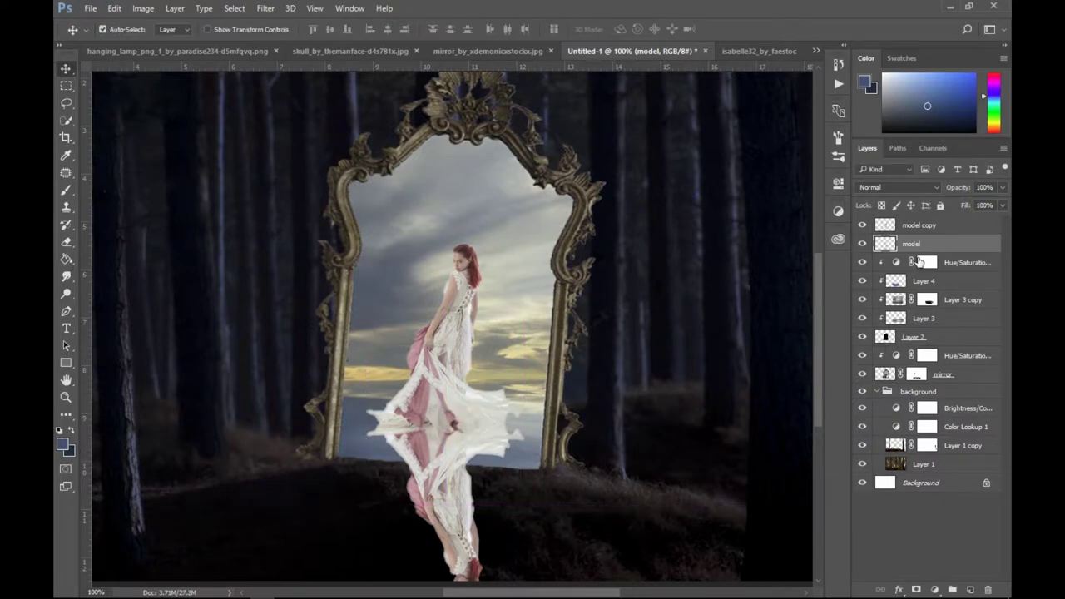
pyautogui.rightClick(918, 244)
pyautogui.click(690, 340)
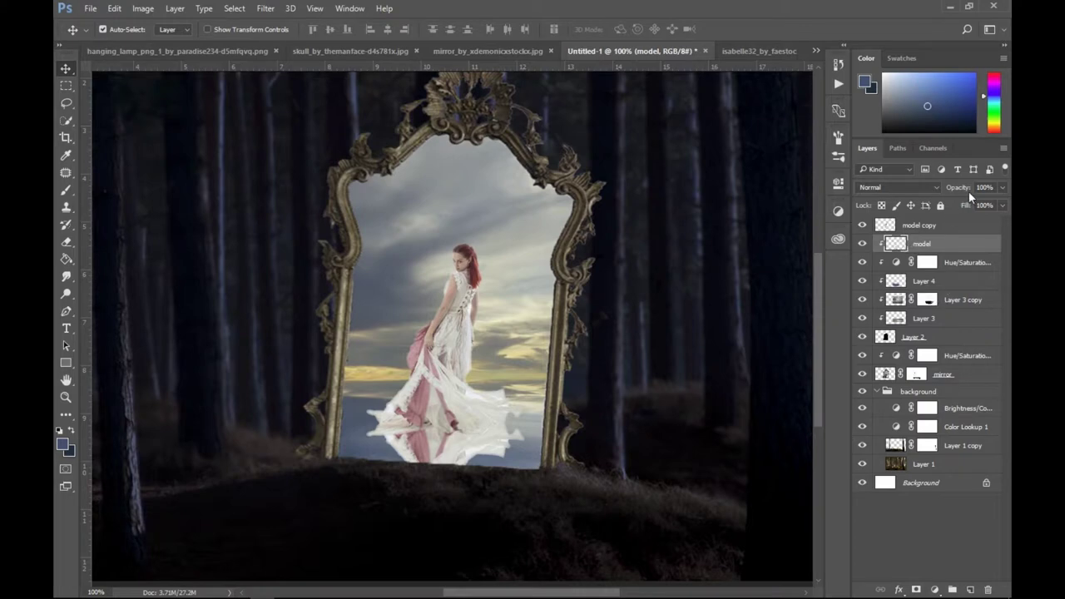
pyautogui.moveTo(958, 191); pyautogui.dragTo(944, 198)
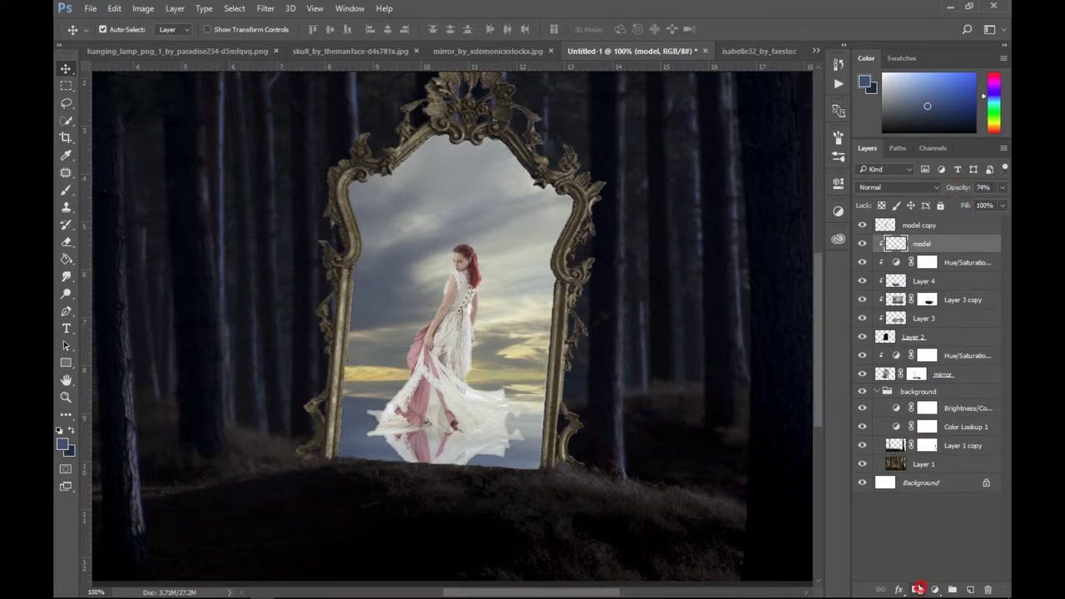
# Add a mask to the reflection layer and paint out the white fabric flaps beside the dress.
pyautogui.click(918, 589)
pyautogui.hotkey('ctrl', '+')
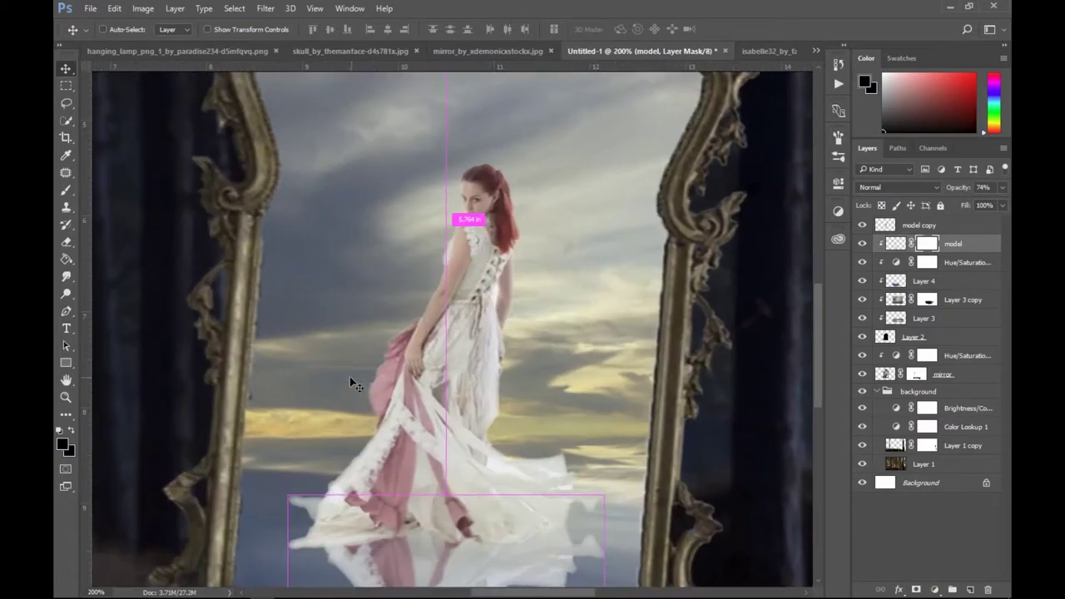
pyautogui.hotkey('ctrl', '+')
pyautogui.press('b')
pyautogui.scroll(-3, 330, 419)
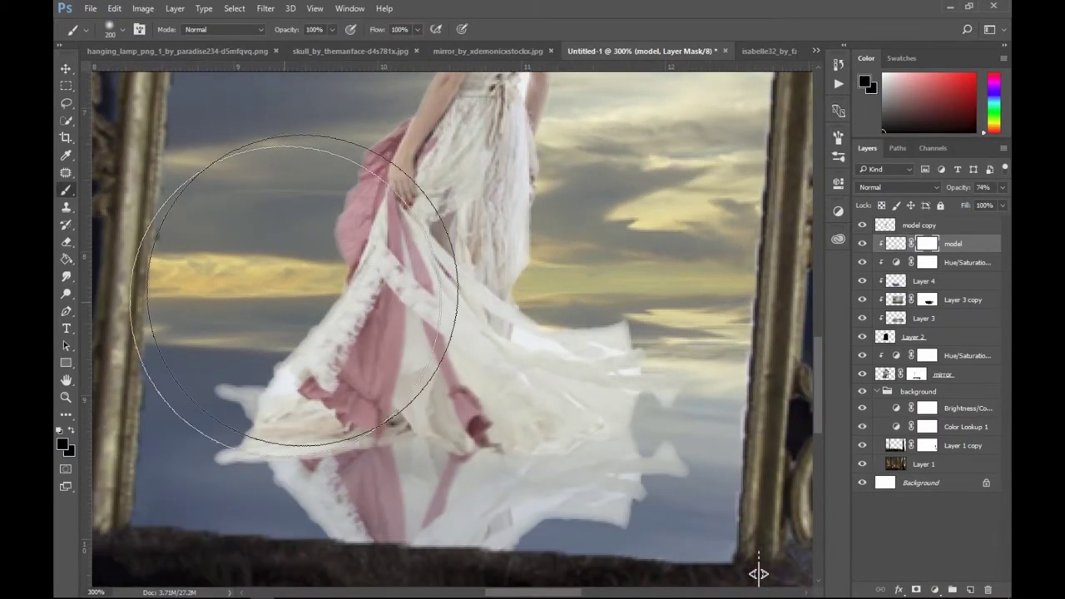
pyautogui.moveTo(232, 366)
pyautogui.mouseDown()
pyautogui.moveTo(237, 397)
pyautogui.moveTo(287, 395)
pyautogui.mouseUp()
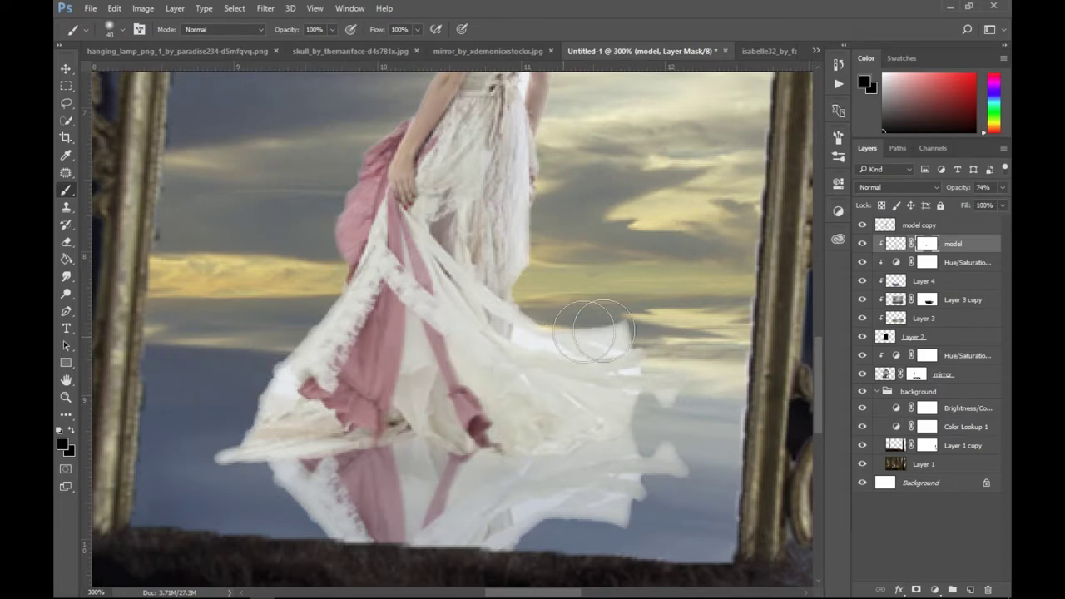
pyautogui.moveTo(637, 321)
pyautogui.mouseDown()
pyautogui.moveTo(643, 339)
pyautogui.moveTo(611, 386)
pyautogui.moveTo(629, 389)
pyautogui.moveTo(619, 408)
pyautogui.moveTo(499, 374)
pyautogui.mouseUp()
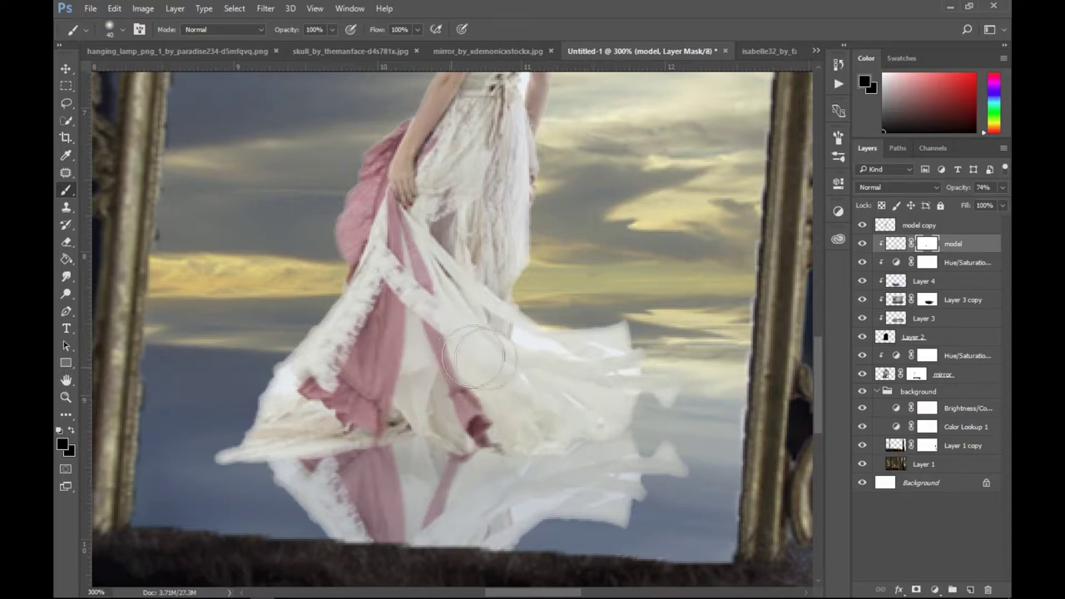
pyautogui.scroll(-3, 425, 335)
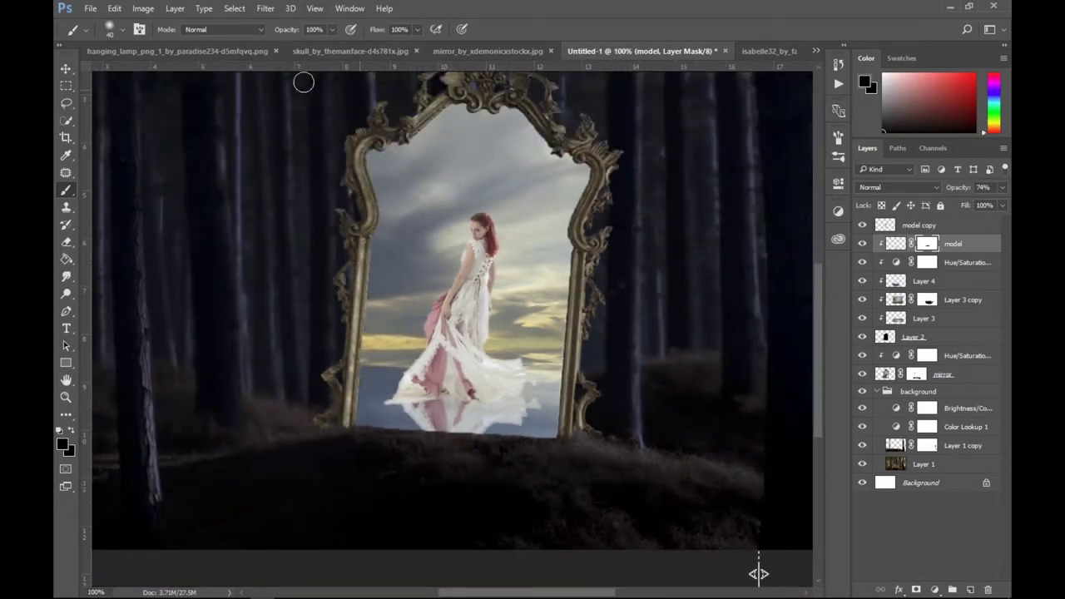
# Lower the reflection layer's opacity to 66% and select the model copy layer.
pyautogui.click(66, 69)
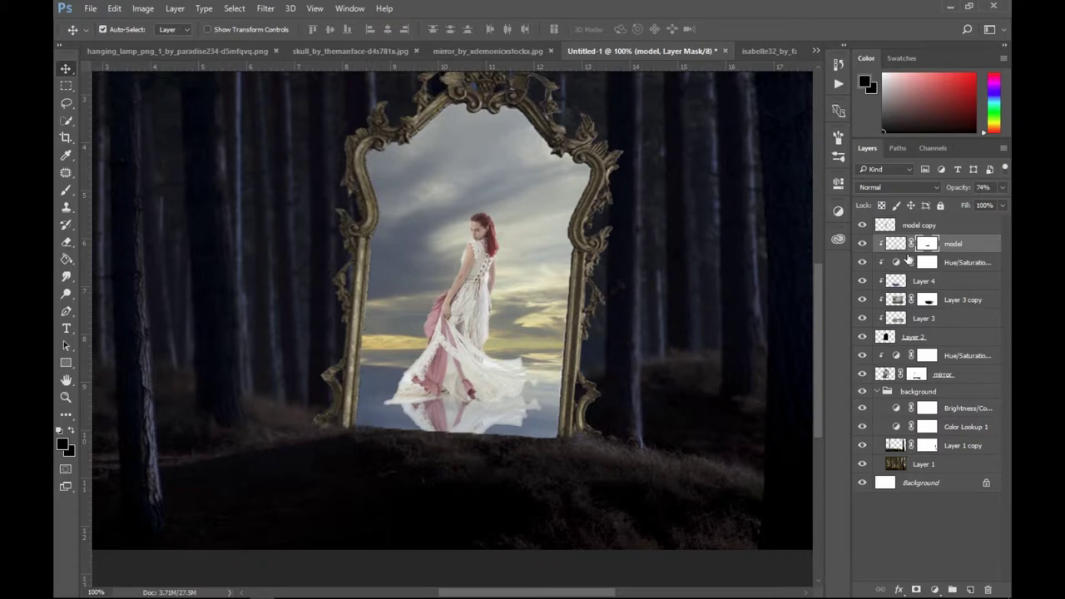
pyautogui.scroll(-2, 642, 397)
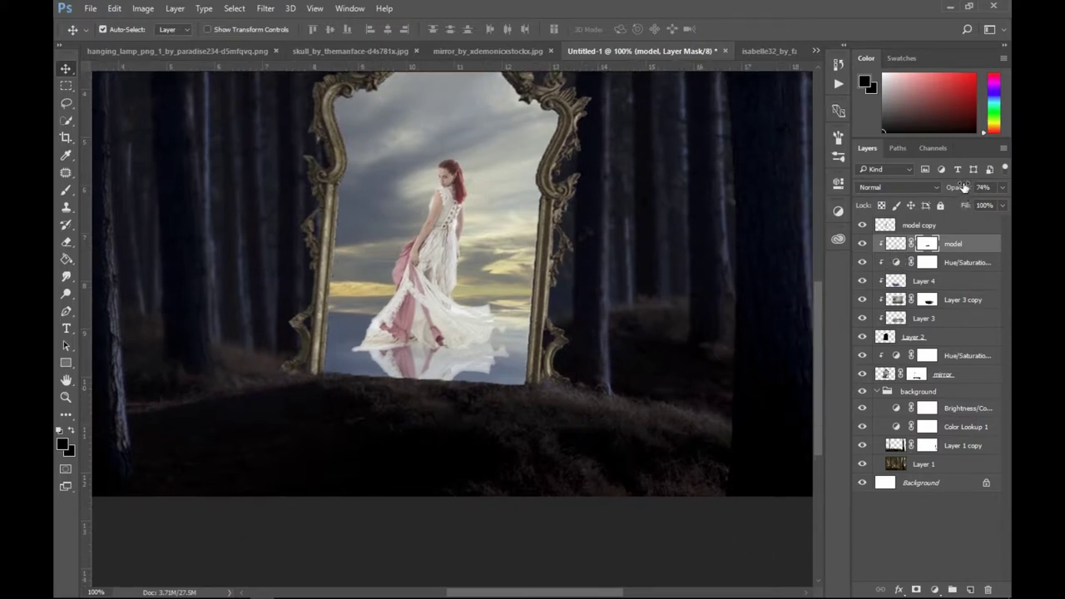
pyautogui.scroll(3, 646, 353)
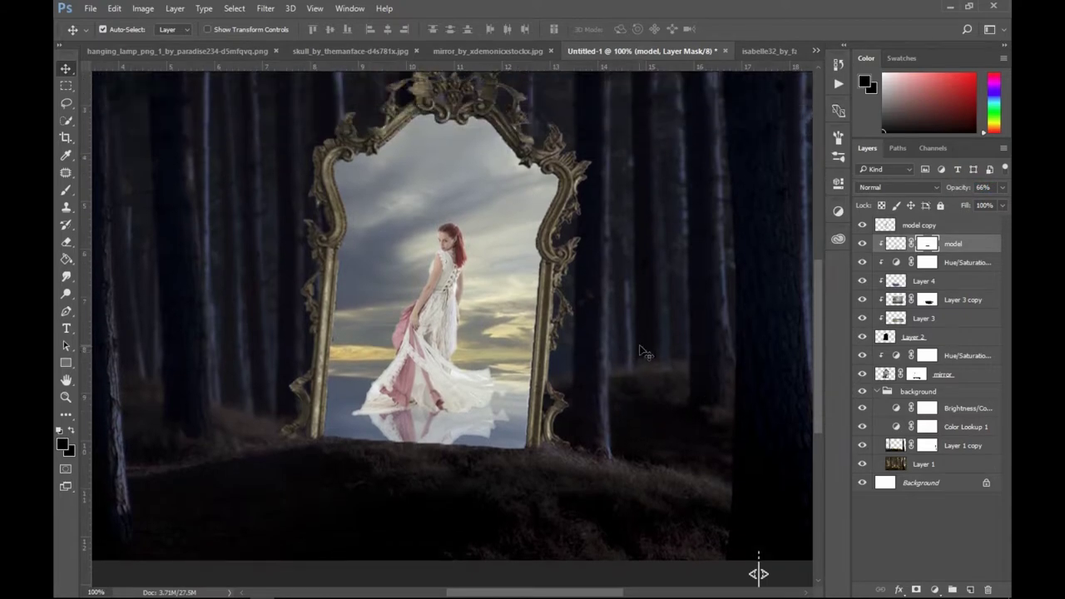
pyautogui.scroll(-3, 654, 339)
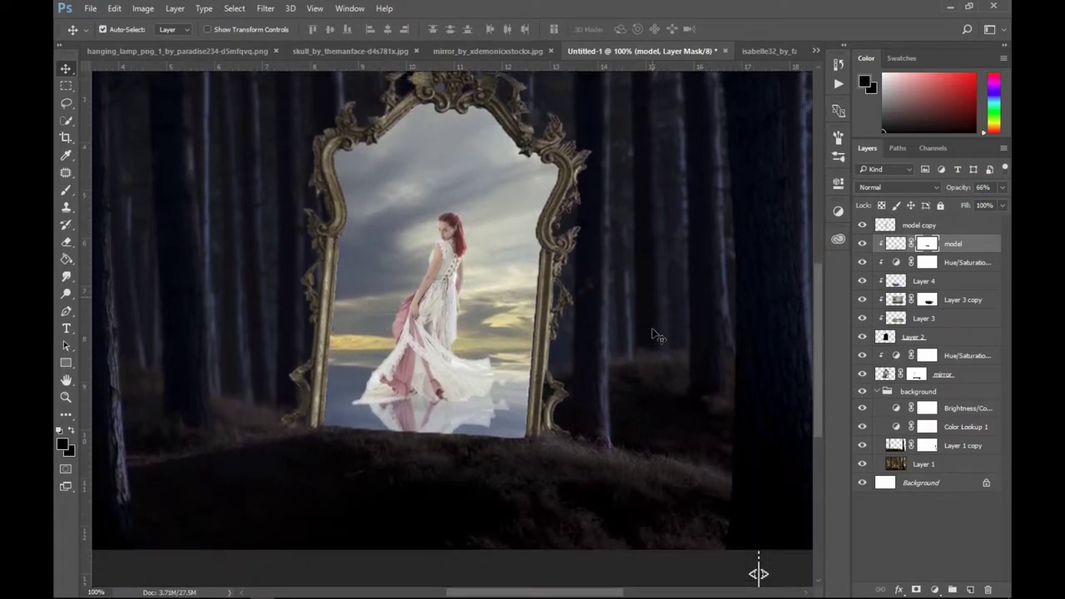
pyautogui.scroll(-2, 657, 333)
pyautogui.scroll(1, 657, 333)
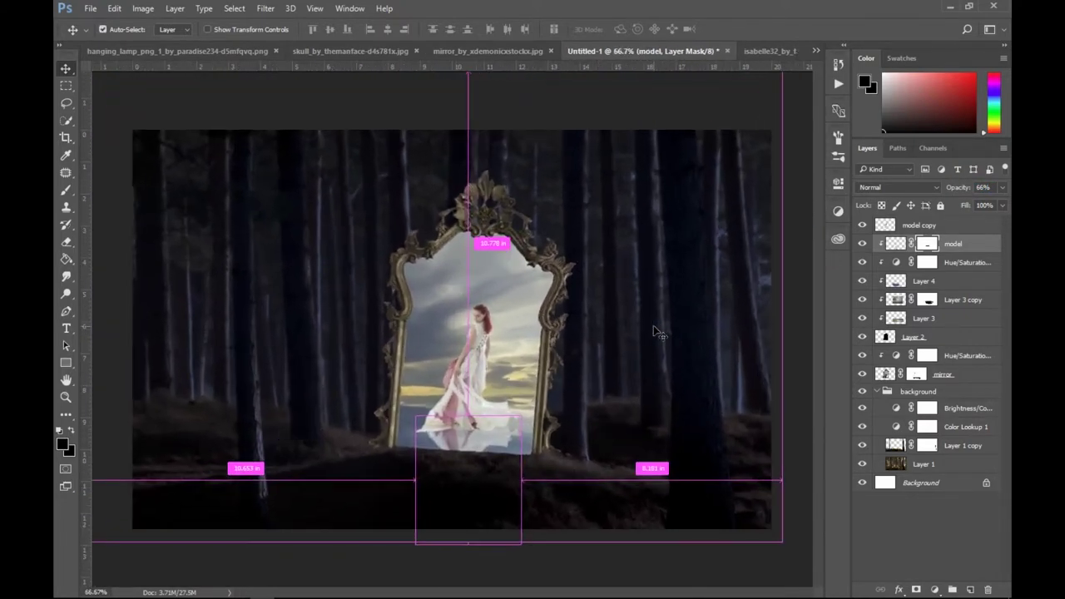
pyautogui.click(894, 231)
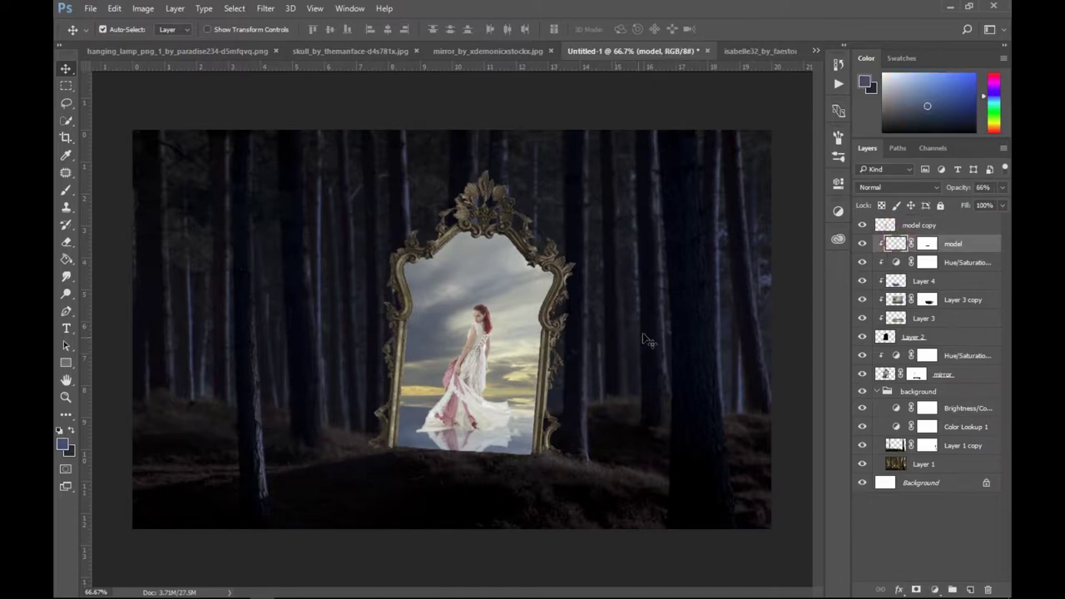
pyautogui.scroll(1, 697, 336)
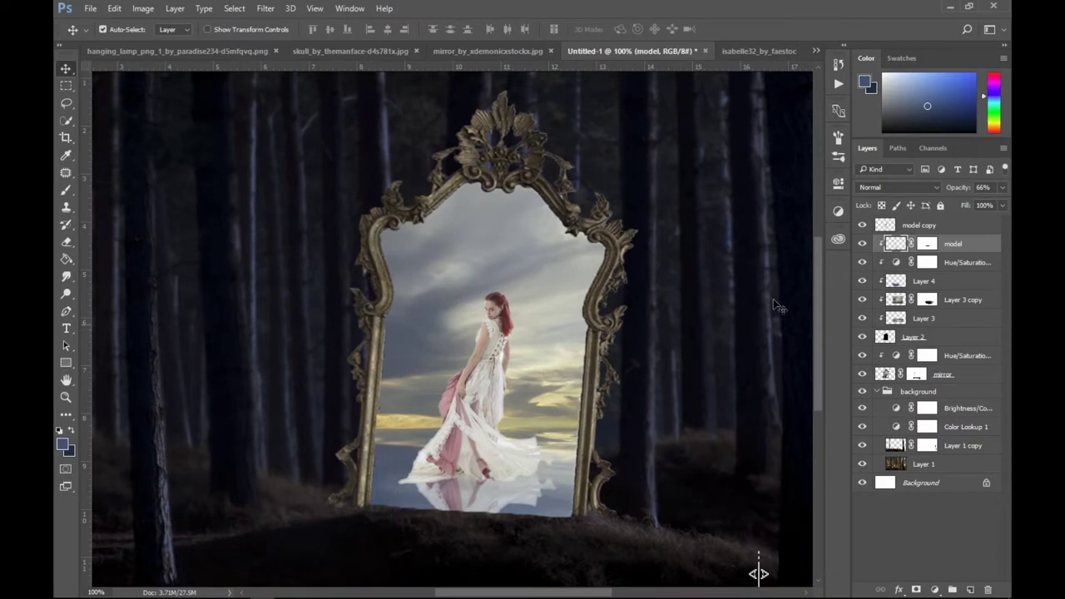
pyautogui.click(886, 229)
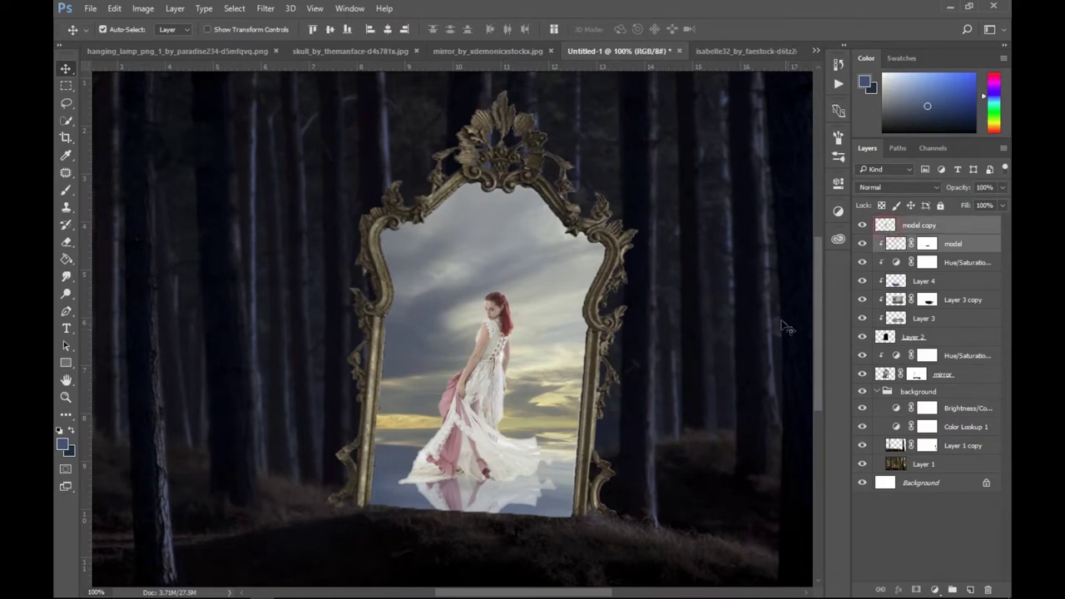
# Scale the model copy to about 115% and nudge it down and to the left.
pyautogui.hotkey('ctrl', 't')
pyautogui.moveTo(556, 291); pyautogui.dragTo(597, 247)
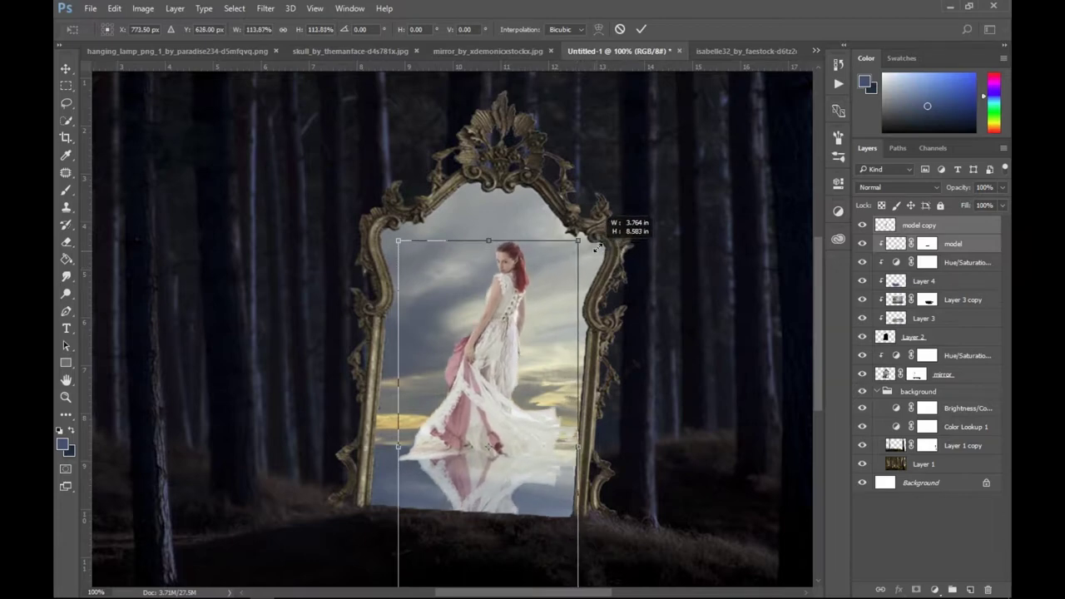
pyautogui.moveTo(598, 247); pyautogui.dragTo(600, 244)
pyautogui.moveTo(506, 337); pyautogui.dragTo(500, 353)
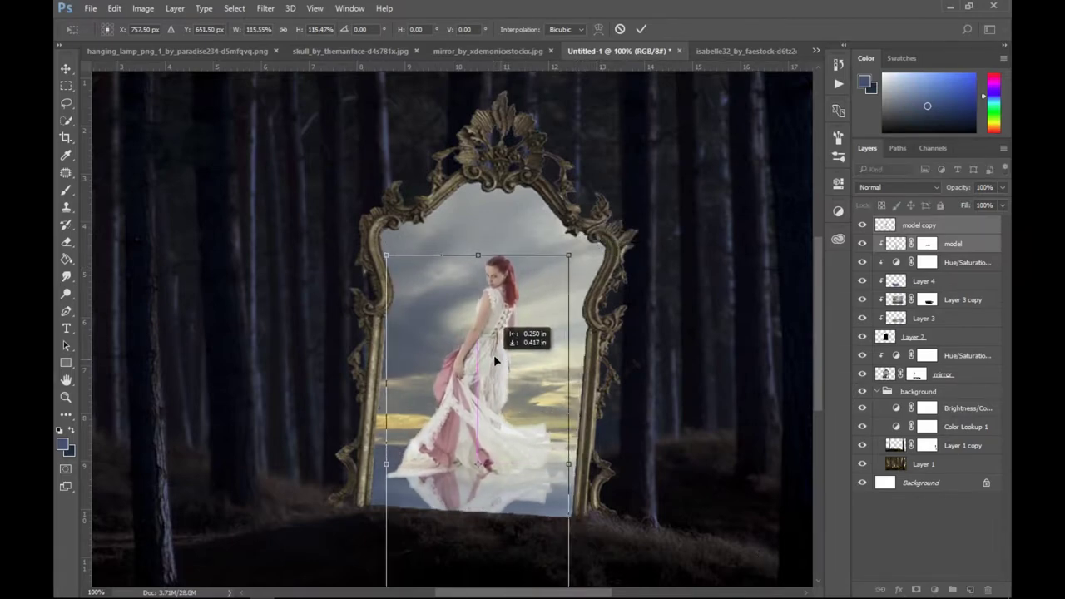
pyautogui.press('Return')
pyautogui.hotkey('ctrl', '+')
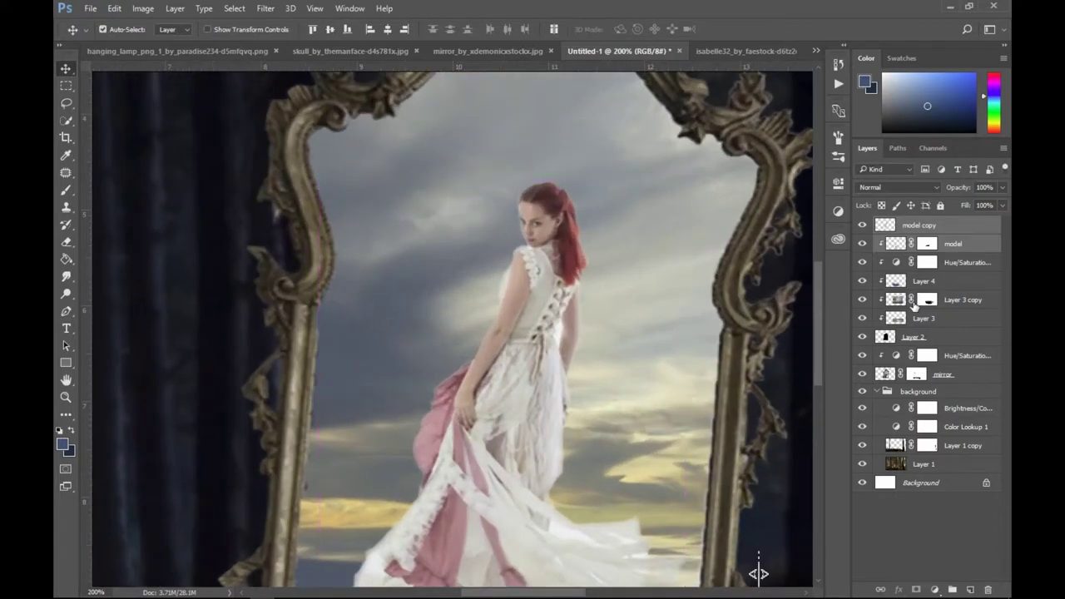
# Add a new empty Layer 5 above the model copy and clip it to the model.
pyautogui.keyDown('alt'); pyautogui.click(882, 237); pyautogui.keyUp('alt')
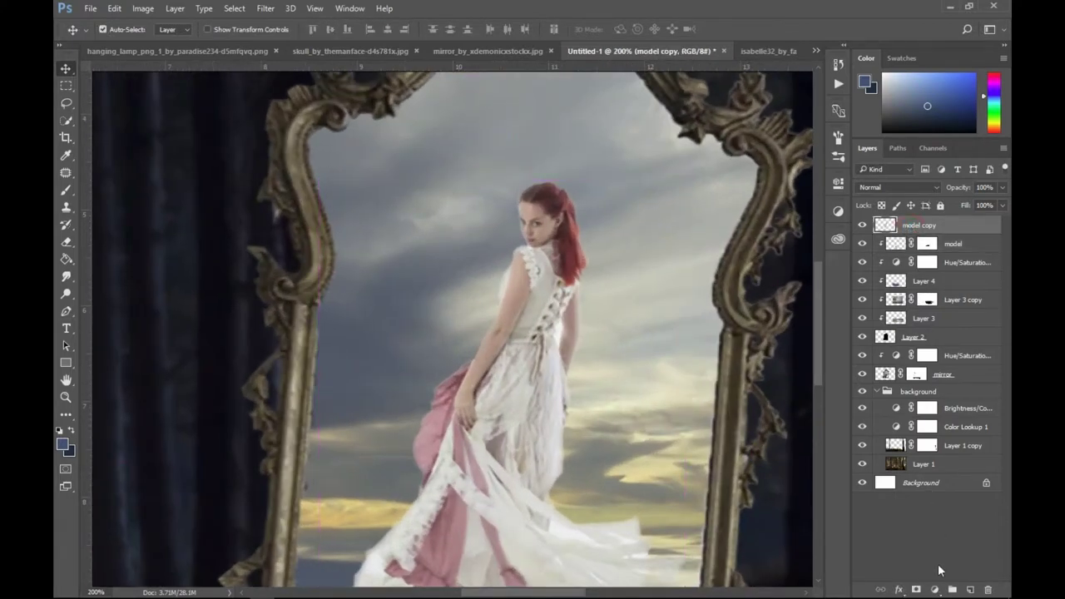
pyautogui.click(934, 590)
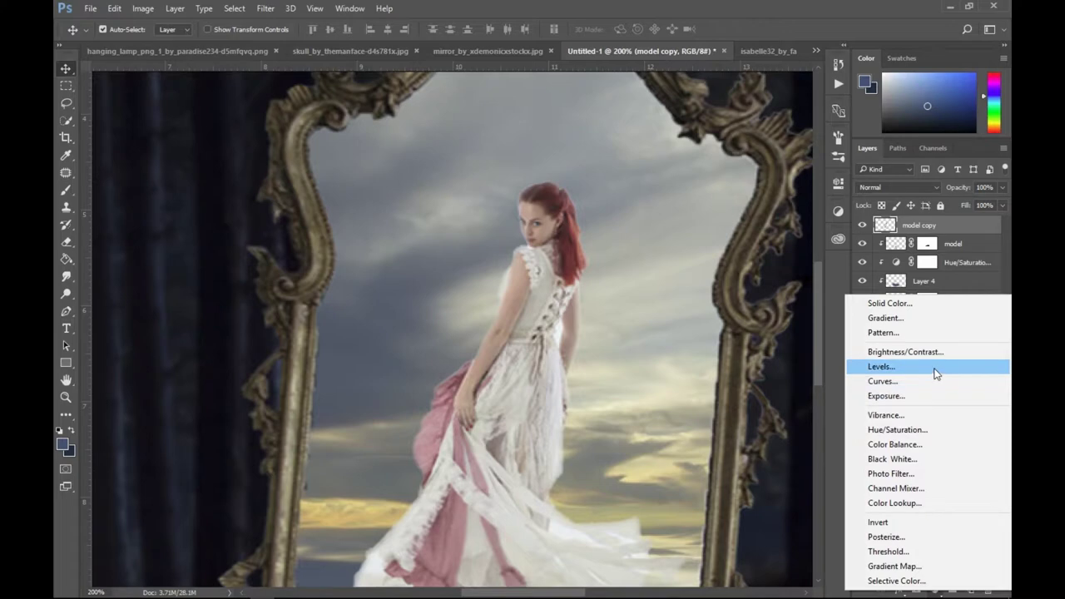
pyautogui.click(912, 235)
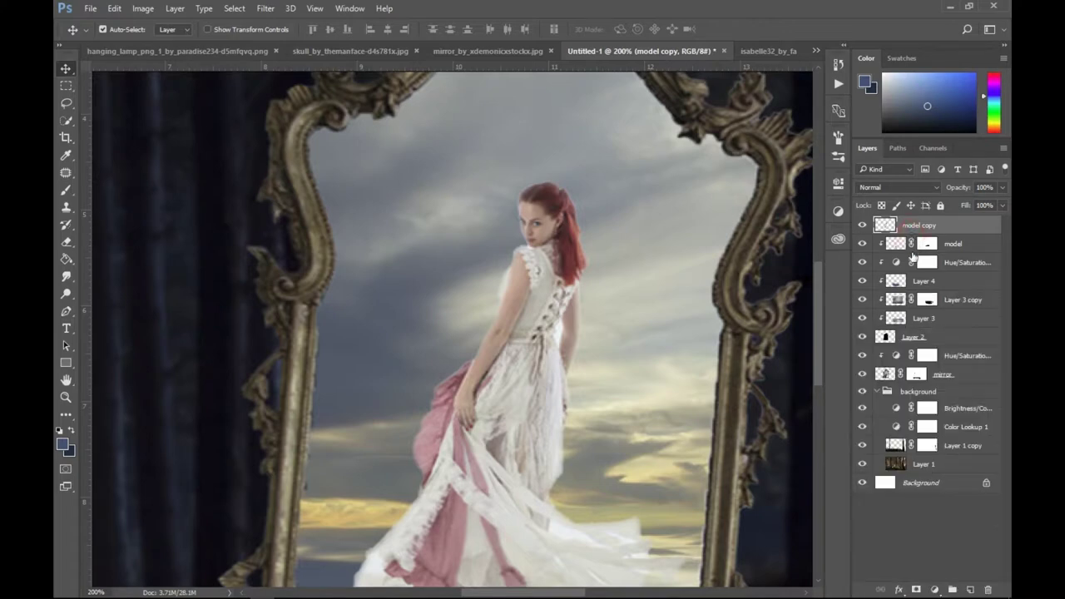
pyautogui.click(970, 590)
pyautogui.rightClick(916, 236)
pyautogui.click(694, 340)
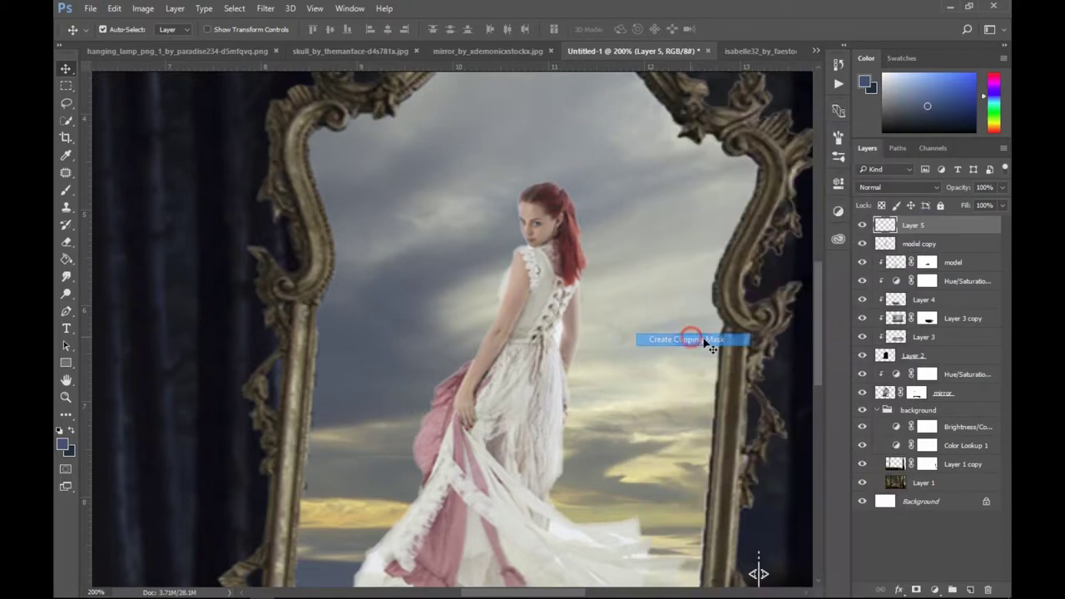
# Fill Layer 5 with 50% gray and set its blend mode to Overlay.
pyautogui.click(114, 8)
pyautogui.click(125, 211)
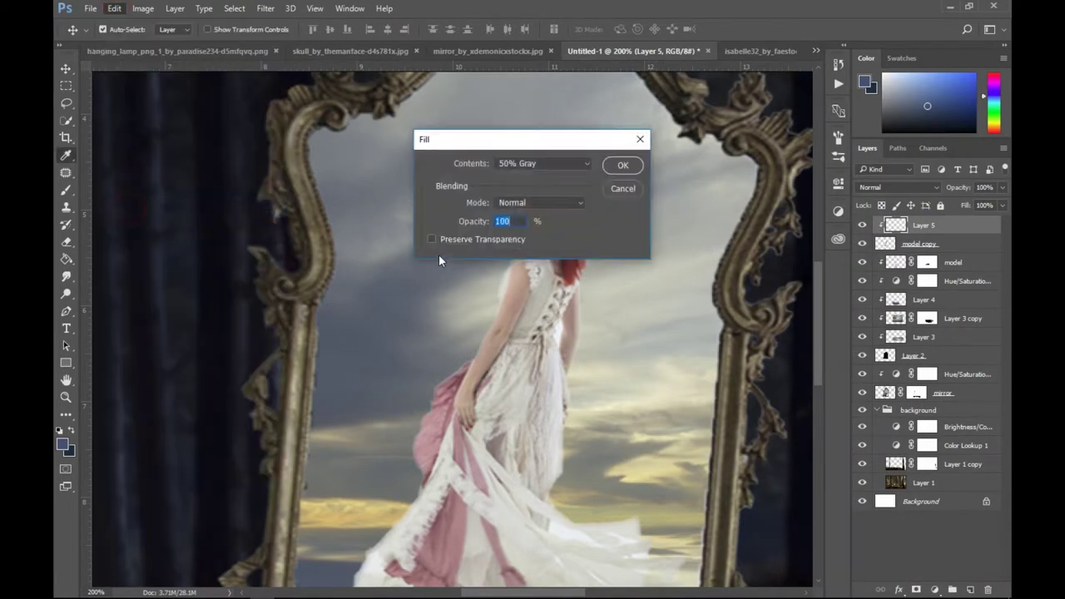
pyautogui.click(628, 169)
pyautogui.press('v')
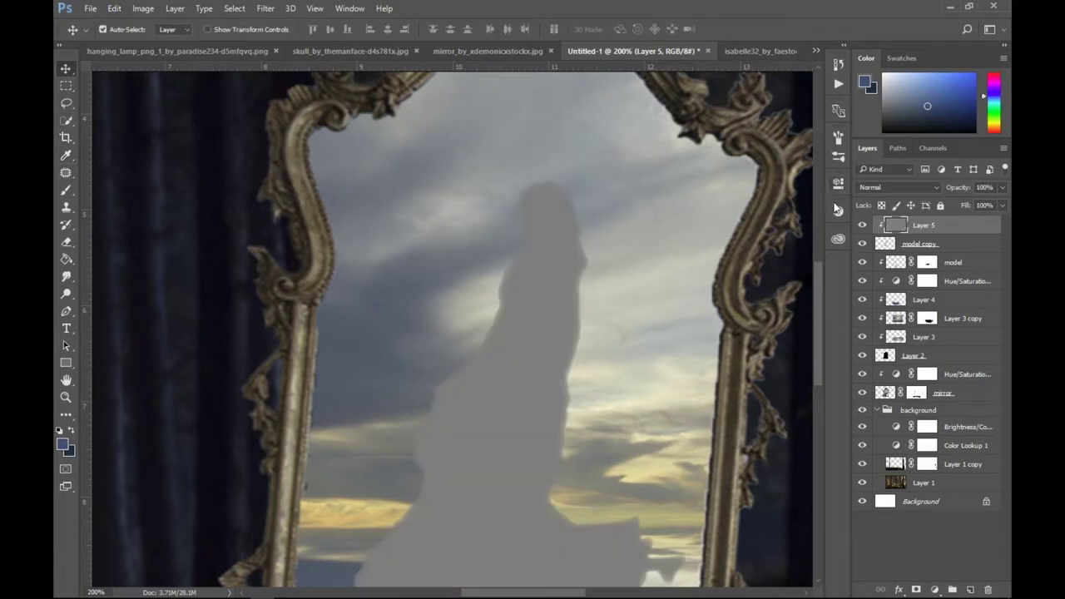
pyautogui.click(890, 187)
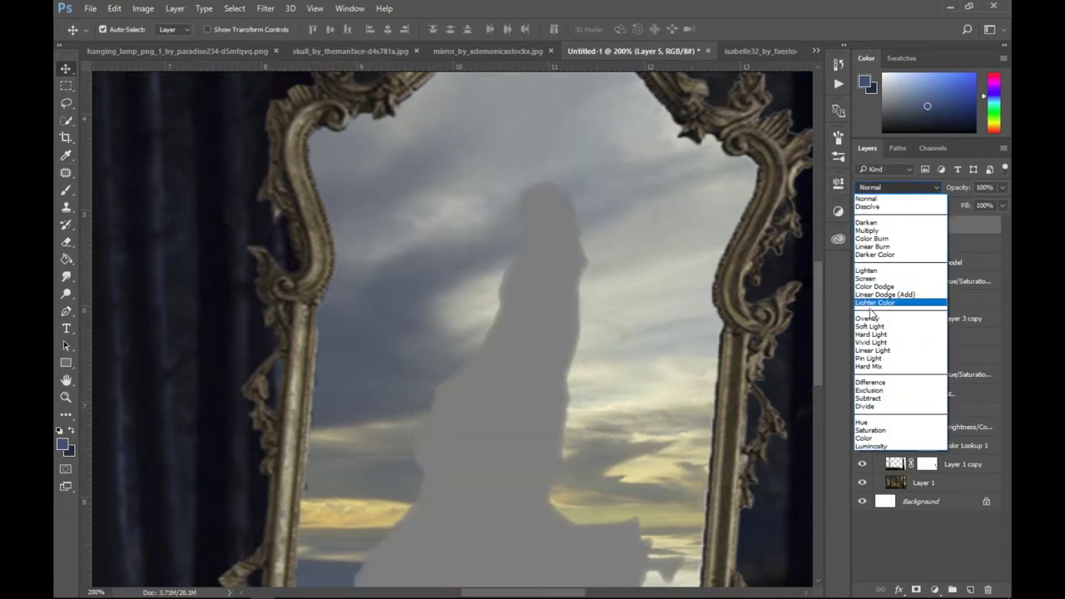
pyautogui.click(868, 318)
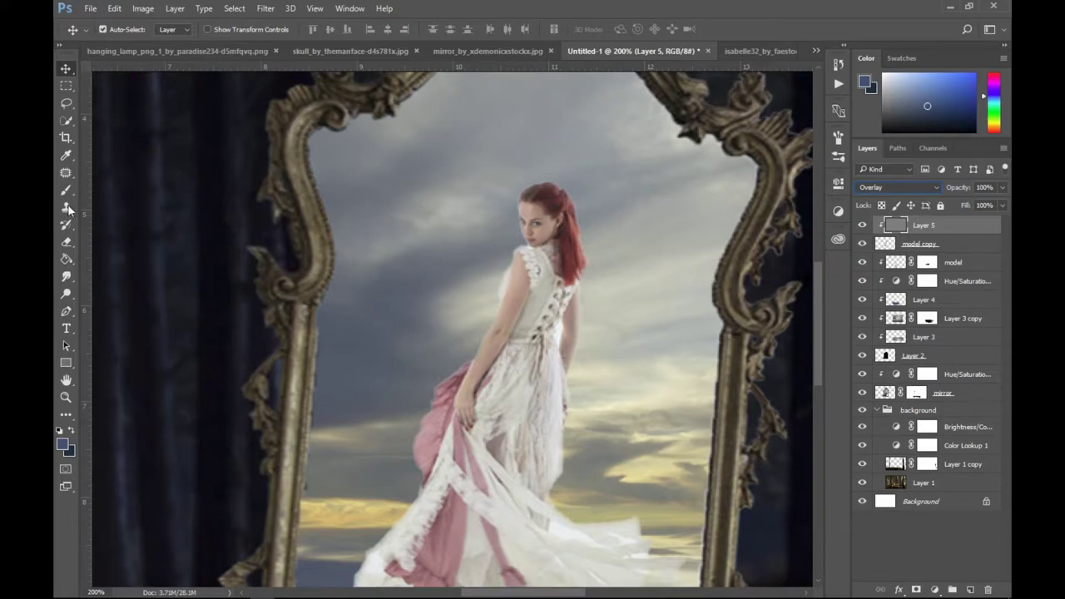
pyautogui.click(67, 283)
# With the Burn tool, darken the model's hair, arm, back lacing and lower skirt folds.
pyautogui.click(68, 296)
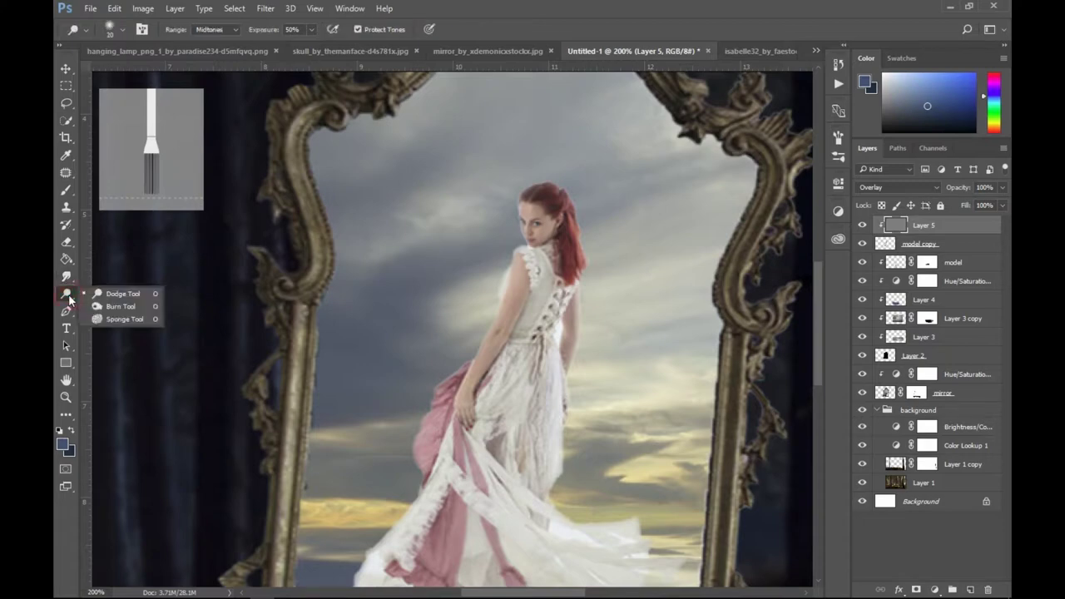
pyautogui.click(121, 306)
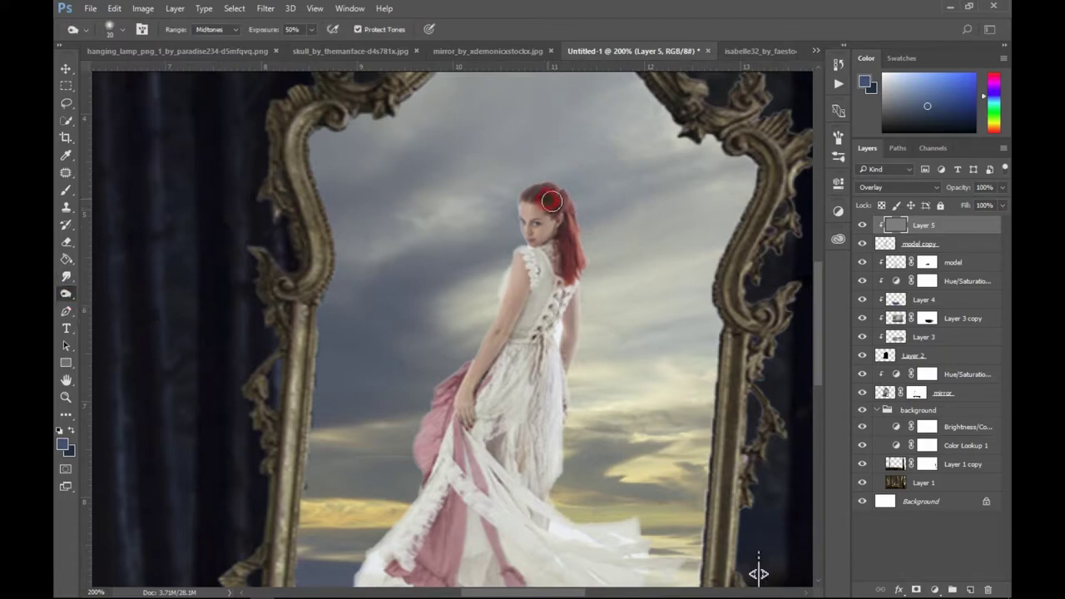
pyautogui.moveTo(564, 208)
pyautogui.mouseDown()
pyautogui.moveTo(538, 295)
pyautogui.moveTo(492, 371)
pyautogui.mouseUp()
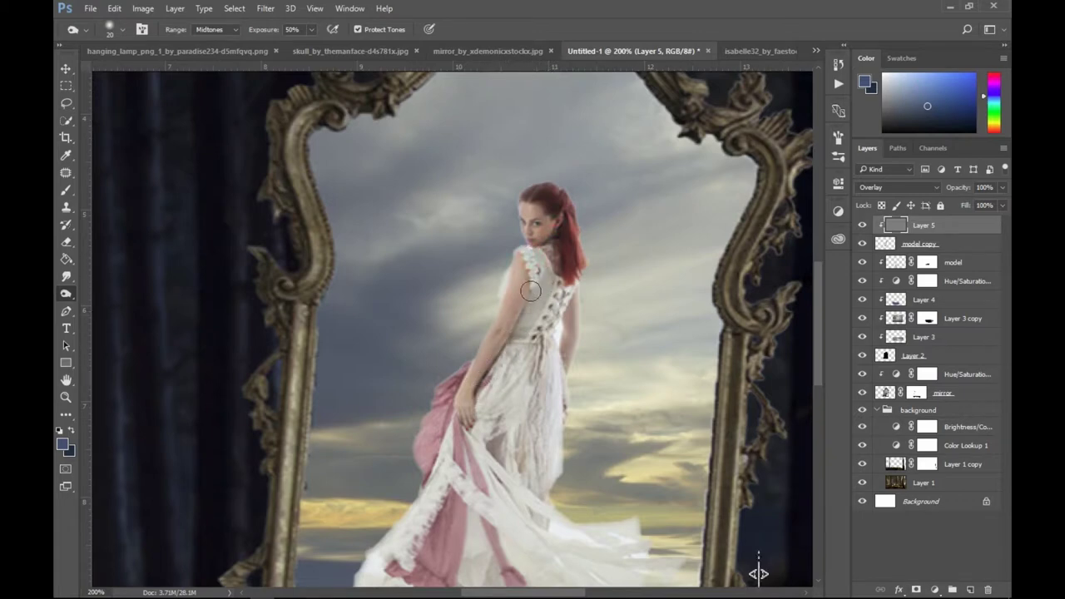
pyautogui.moveTo(525, 279); pyautogui.dragTo(497, 370)
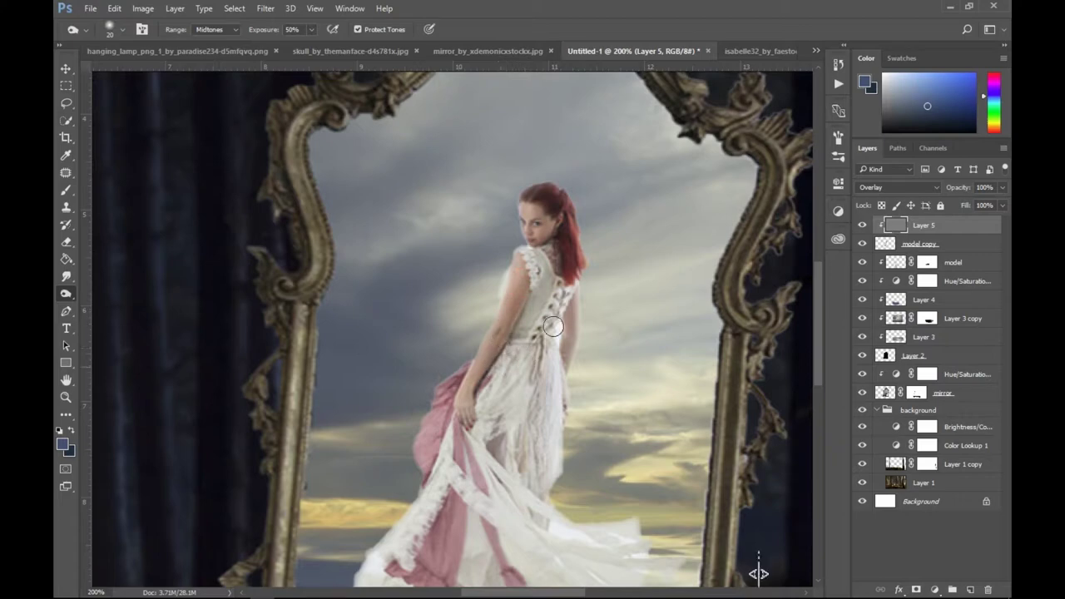
pyautogui.moveTo(563, 308)
pyautogui.mouseDown()
pyautogui.moveTo(501, 421)
pyautogui.moveTo(511, 475)
pyautogui.mouseUp()
pyautogui.moveTo(528, 416); pyautogui.dragTo(537, 474)
# Burn the pink skirt folds near the hem and the white fabric around the hand.
pyautogui.scroll(-1, 537, 473)
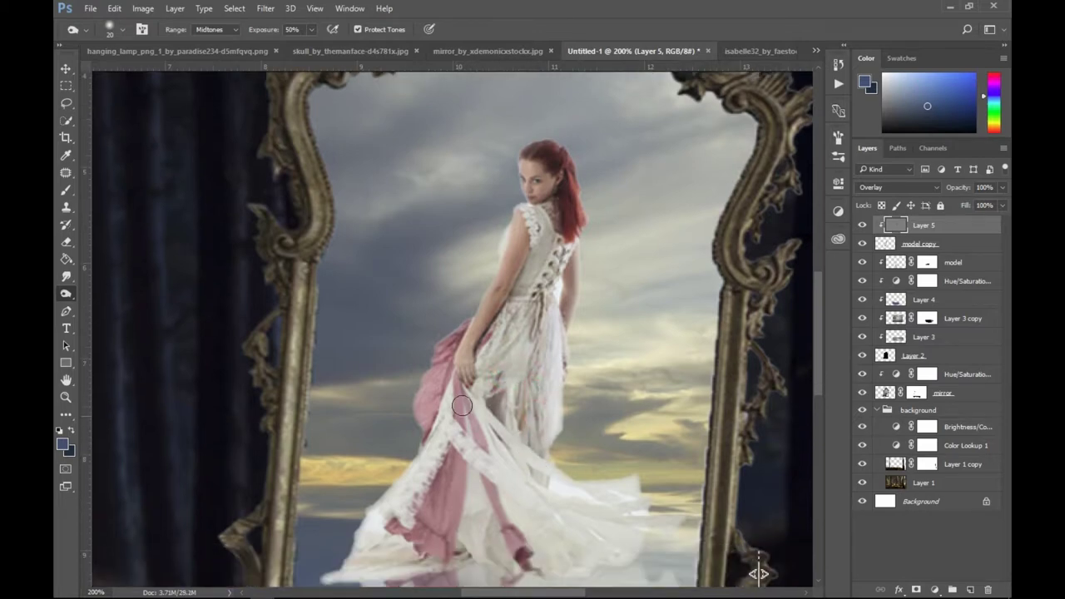
pyautogui.moveTo(458, 394); pyautogui.dragTo(478, 549)
pyautogui.moveTo(457, 500)
pyautogui.mouseDown()
pyautogui.moveTo(457, 553)
pyautogui.moveTo(476, 533)
pyautogui.moveTo(503, 564)
pyautogui.moveTo(357, 559)
pyautogui.moveTo(521, 545)
pyautogui.moveTo(539, 515)
pyautogui.moveTo(585, 558)
pyautogui.moveTo(547, 514)
pyautogui.moveTo(621, 560)
pyautogui.mouseUp()
pyautogui.moveTo(499, 460)
pyautogui.mouseDown()
pyautogui.moveTo(466, 408)
pyautogui.moveTo(506, 488)
pyautogui.moveTo(460, 410)
pyautogui.moveTo(541, 466)
pyautogui.mouseUp()
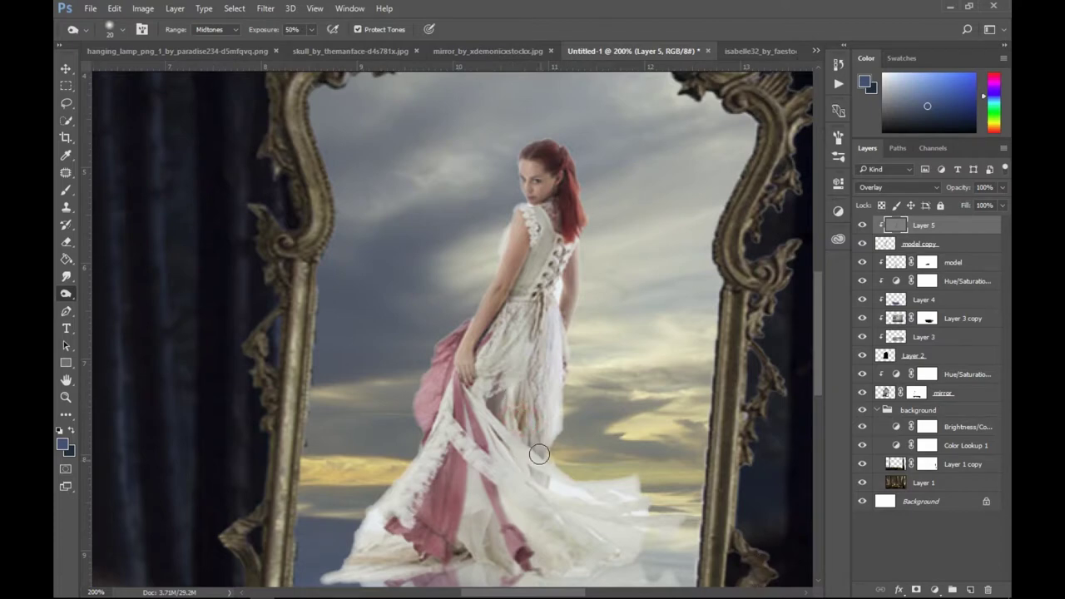
pyautogui.moveTo(502, 402)
pyautogui.mouseDown()
pyautogui.moveTo(526, 417)
pyautogui.moveTo(540, 330)
pyautogui.moveTo(536, 389)
pyautogui.mouseUp()
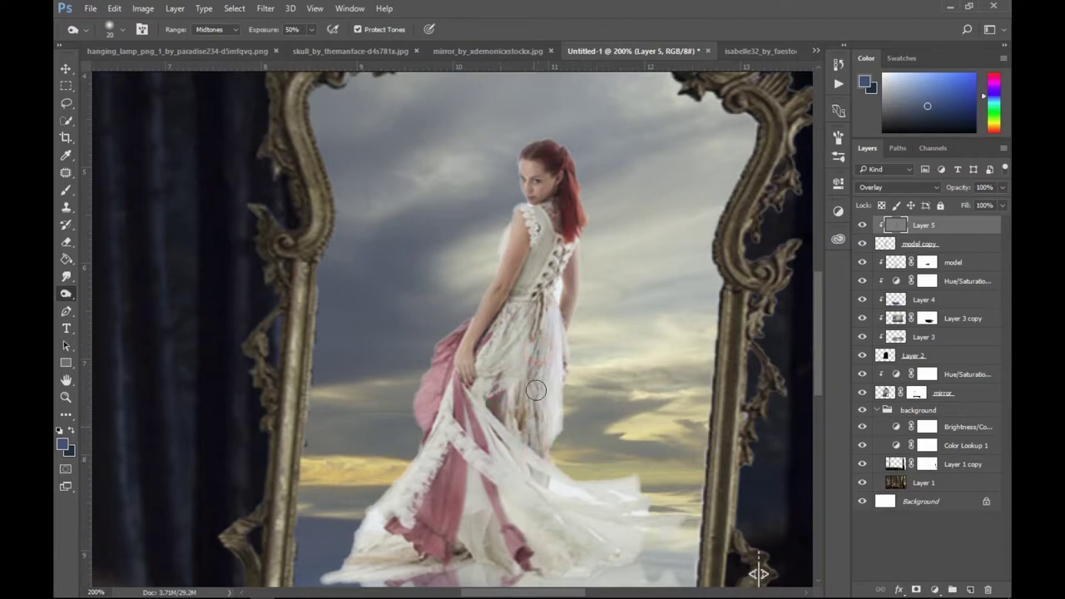
pyautogui.moveTo(500, 344); pyautogui.dragTo(484, 358)
pyautogui.moveTo(460, 334); pyautogui.dragTo(445, 360)
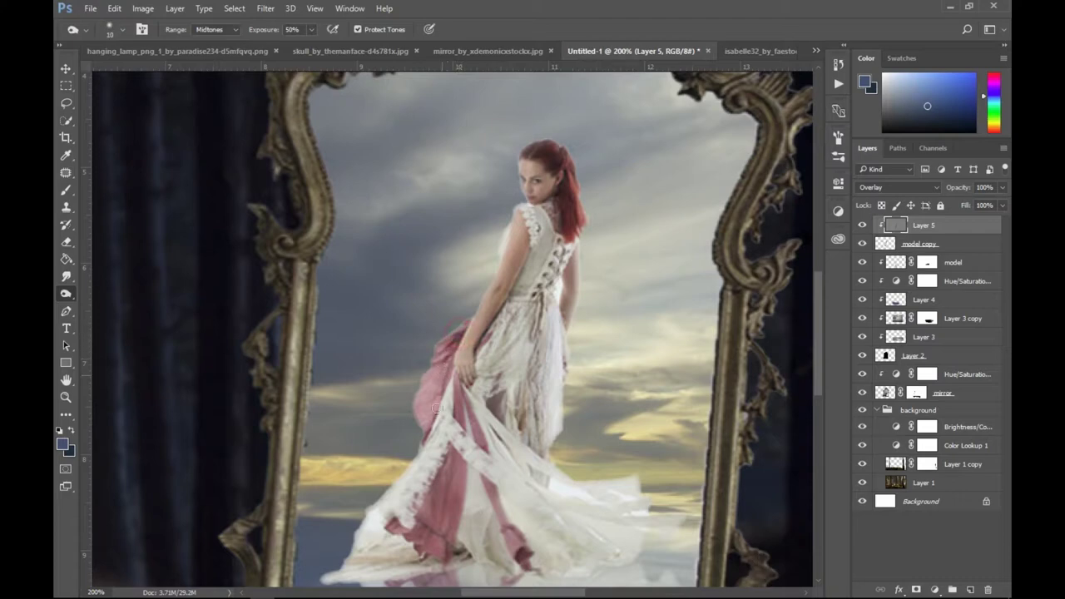
pyautogui.scroll(3, 534, 399)
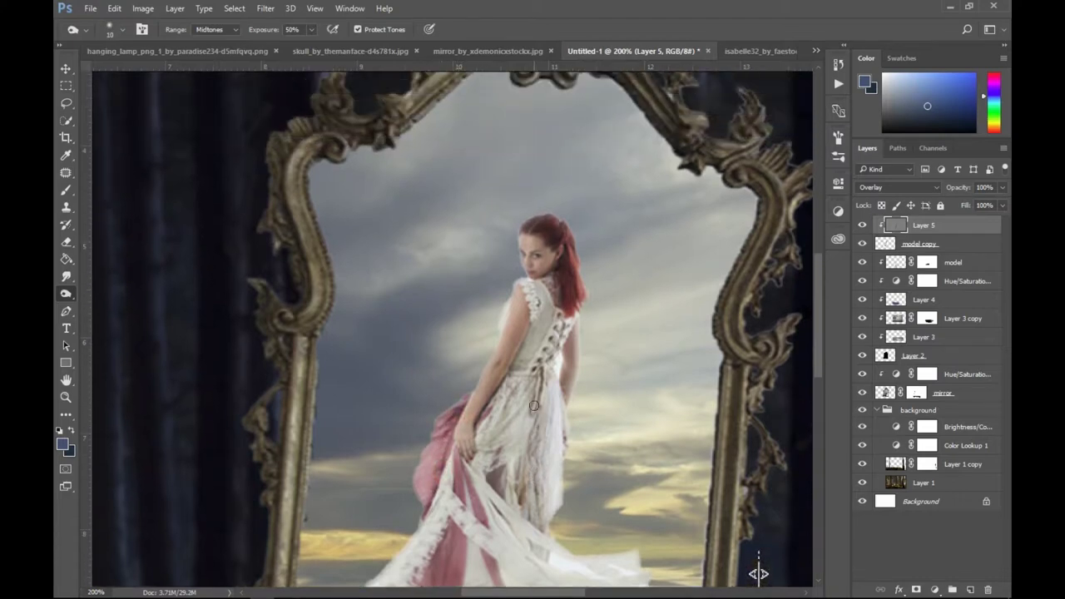
pyautogui.scroll(-2, 361, 375)
pyautogui.rightClick(70, 293)
# With the Dodge tool, lighten the model's face, hair edge, corset lacing and arm.
pyautogui.click(117, 293)
pyautogui.moveTo(527, 195); pyautogui.dragTo(533, 202)
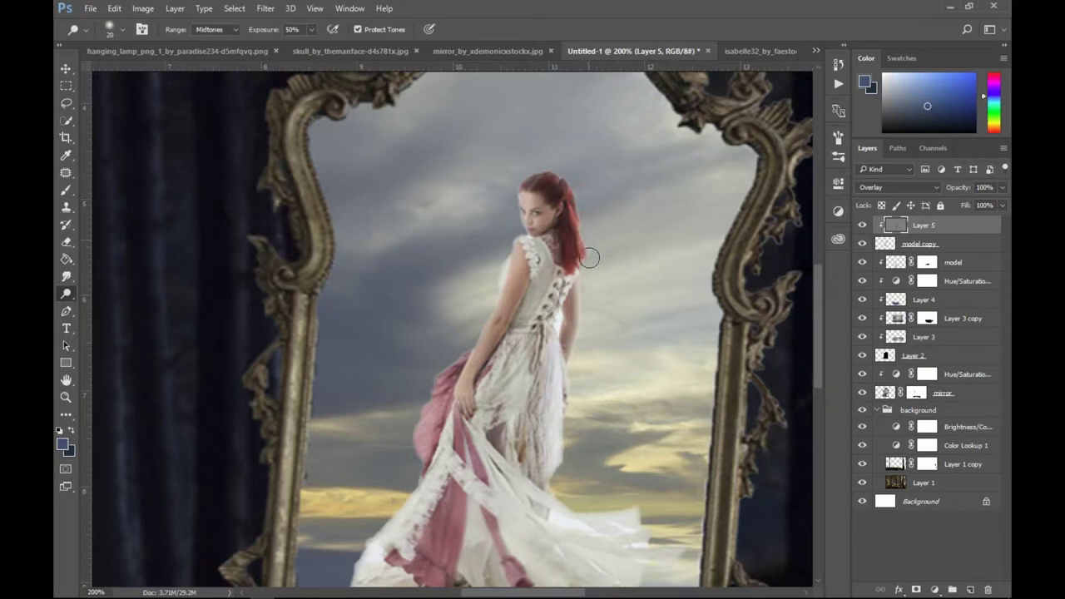
pyautogui.moveTo(591, 293)
pyautogui.mouseDown()
pyautogui.moveTo(584, 283)
pyautogui.moveTo(582, 318)
pyautogui.mouseUp()
pyautogui.moveTo(563, 308); pyautogui.dragTo(558, 339)
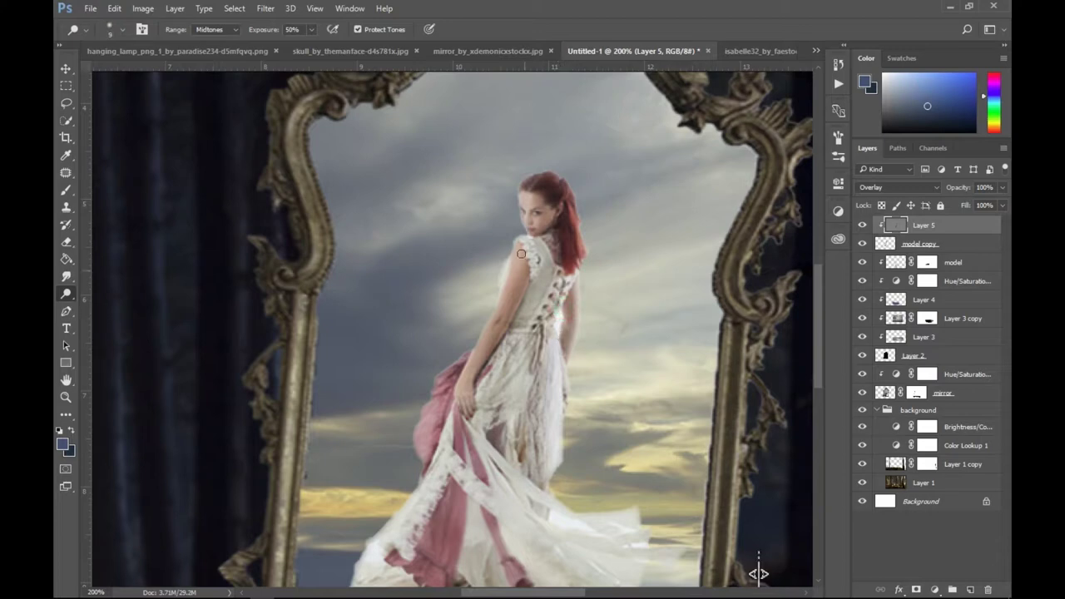
pyautogui.moveTo(513, 251); pyautogui.dragTo(507, 267)
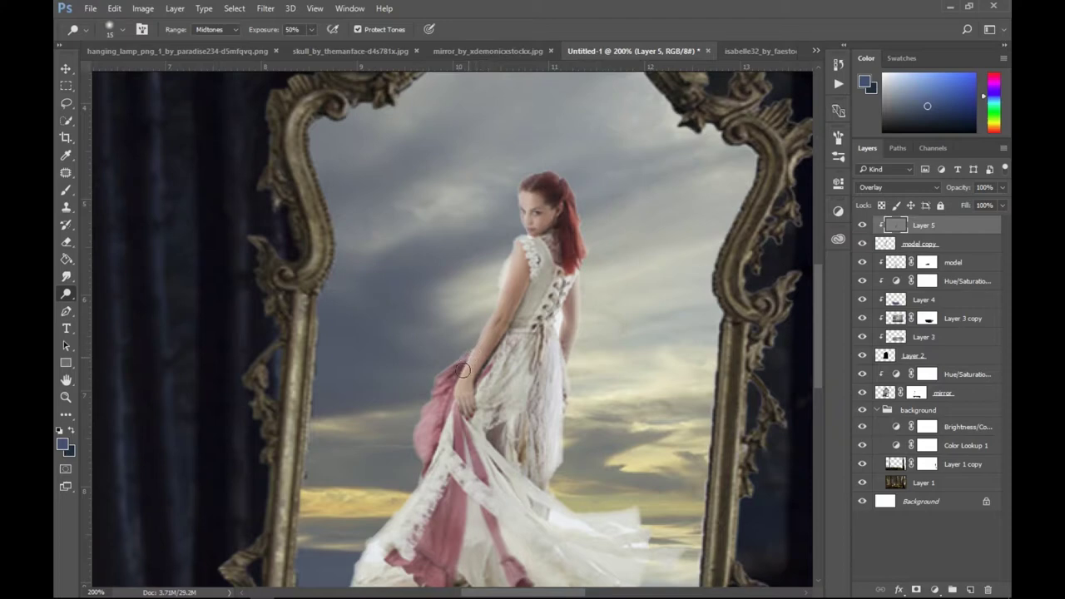
# Lighten the pink fabric, the gown's hem, the dress's right side, and the face again.
pyautogui.scroll(-2, 463, 366)
pyautogui.moveTo(453, 319); pyautogui.dragTo(436, 356)
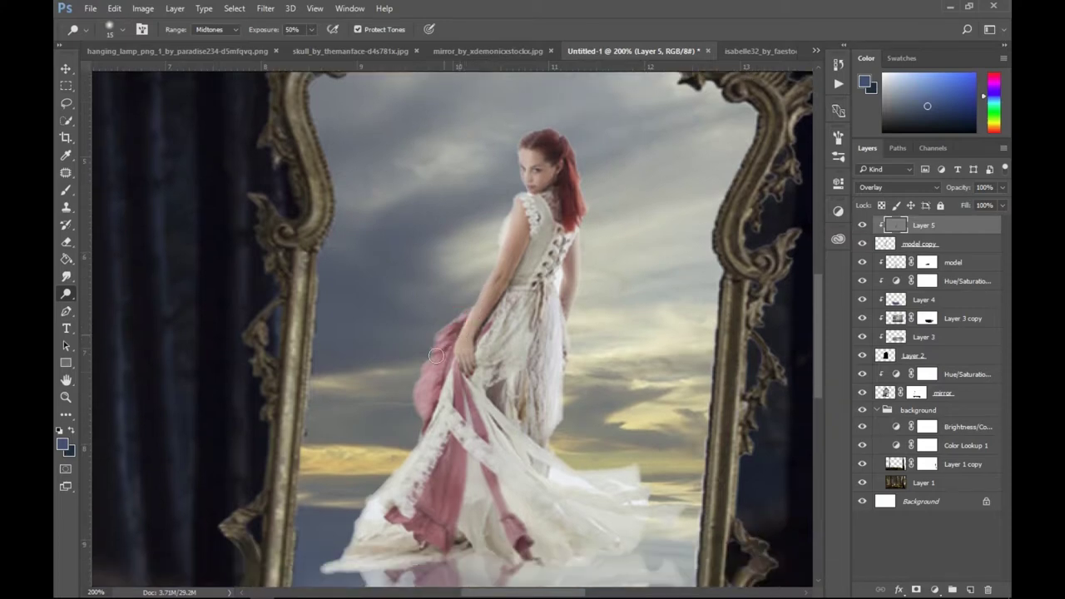
pyautogui.scroll(-2, 411, 400)
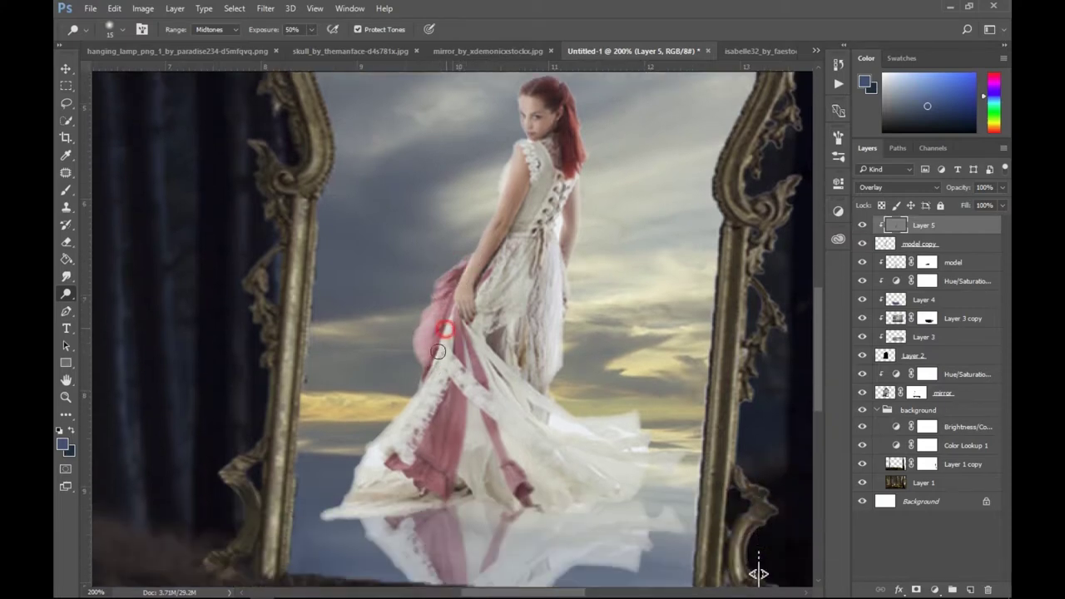
pyautogui.moveTo(353, 477); pyautogui.dragTo(356, 492)
pyautogui.scroll(1, 541, 375)
pyautogui.scroll(1, 553, 321)
pyautogui.moveTo(558, 320)
pyautogui.mouseDown()
pyautogui.moveTo(566, 364)
pyautogui.moveTo(554, 404)
pyautogui.mouseUp()
pyautogui.moveTo(553, 466)
pyautogui.mouseDown()
pyautogui.moveTo(630, 520)
pyautogui.moveTo(592, 495)
pyautogui.mouseUp()
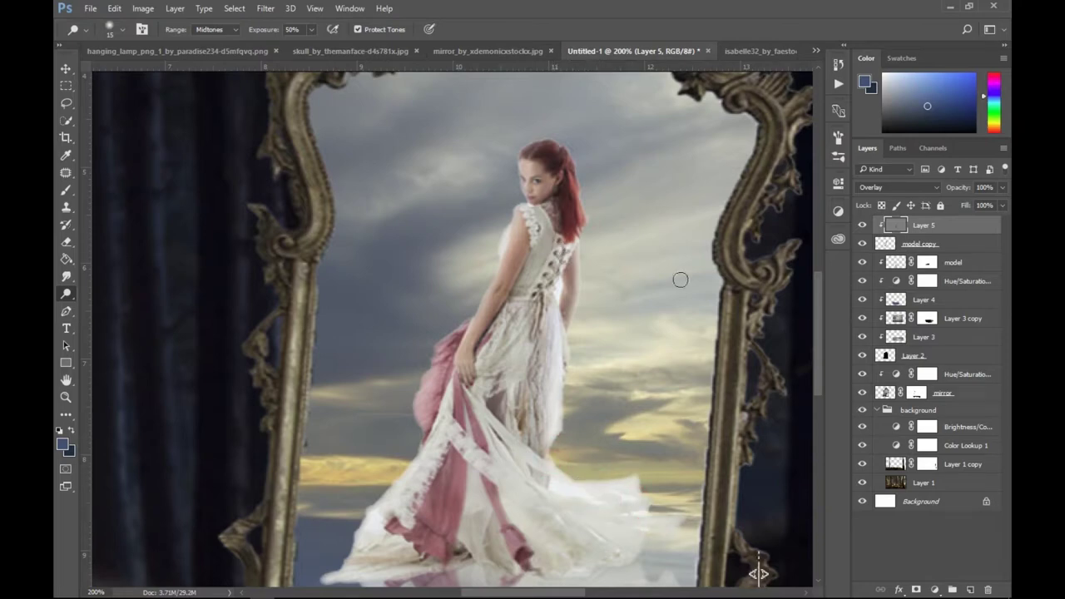
pyautogui.scroll(2, 614, 254)
pyautogui.moveTo(530, 220); pyautogui.dragTo(535, 199)
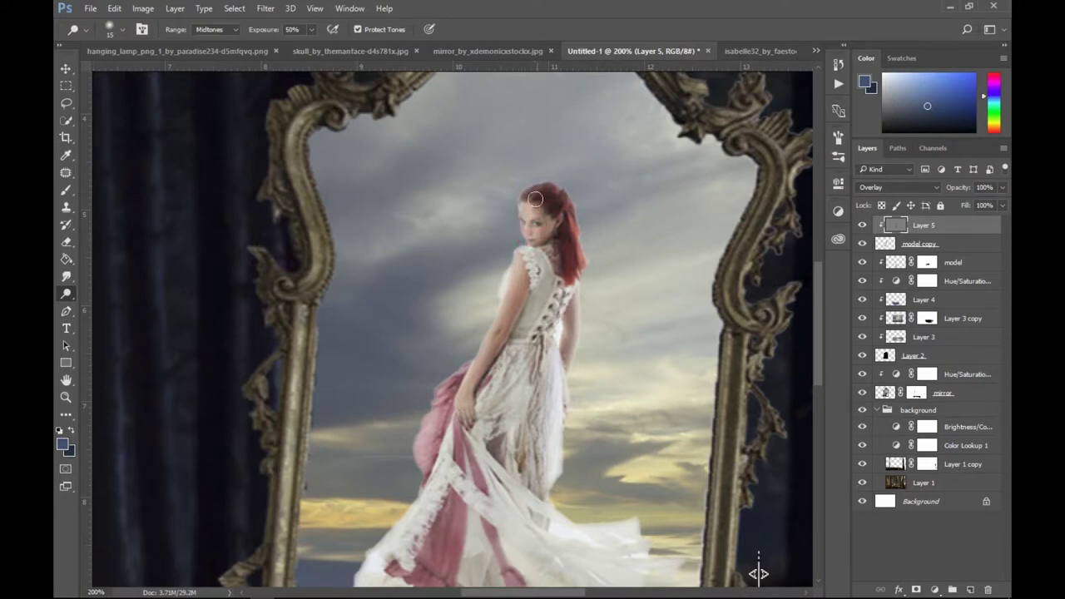
pyautogui.hotkey('ctrl', '-')
pyautogui.hotkey('ctrl', '-')
pyautogui.hotkey('ctrl', '-')
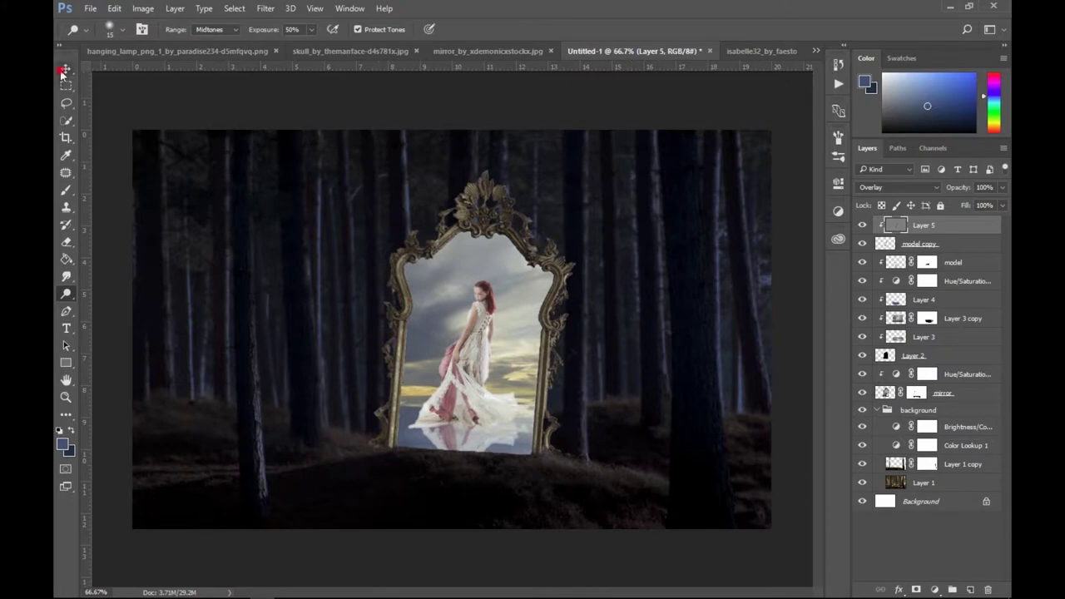
# Add a Curves adjustment clipped to Layer 5, lowering the white point and raising the black point.
pyautogui.click(64, 70)
pyautogui.click(863, 227)
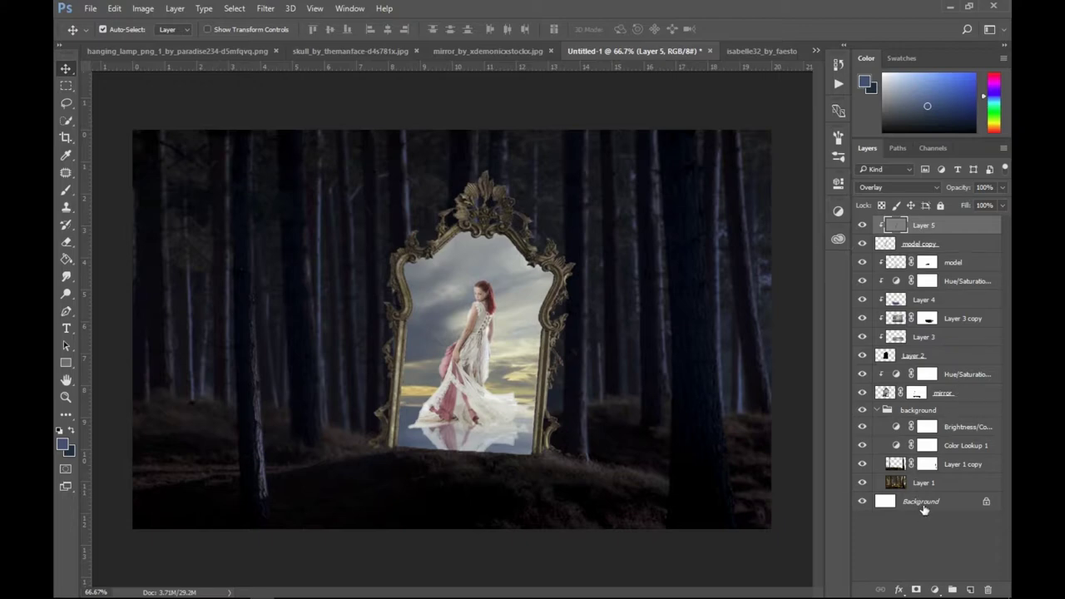
pyautogui.click(936, 589)
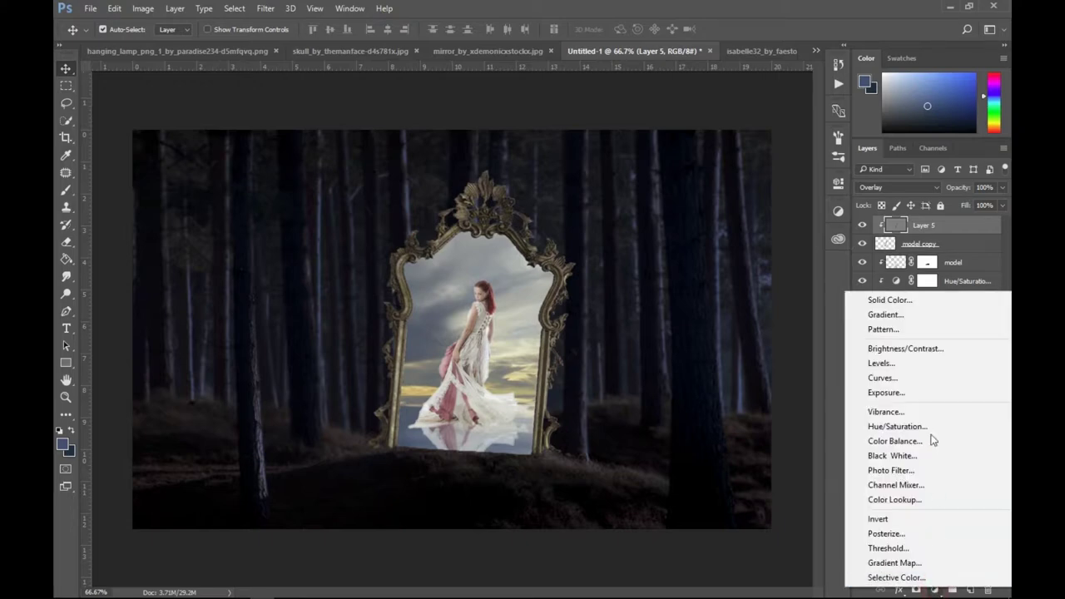
pyautogui.click(930, 381)
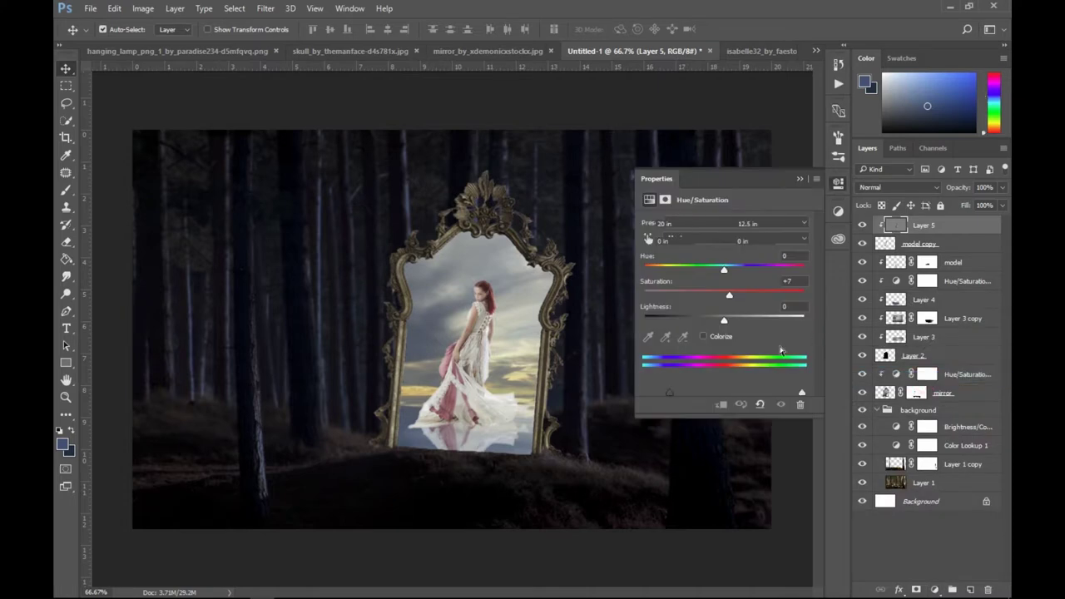
pyautogui.click(720, 404)
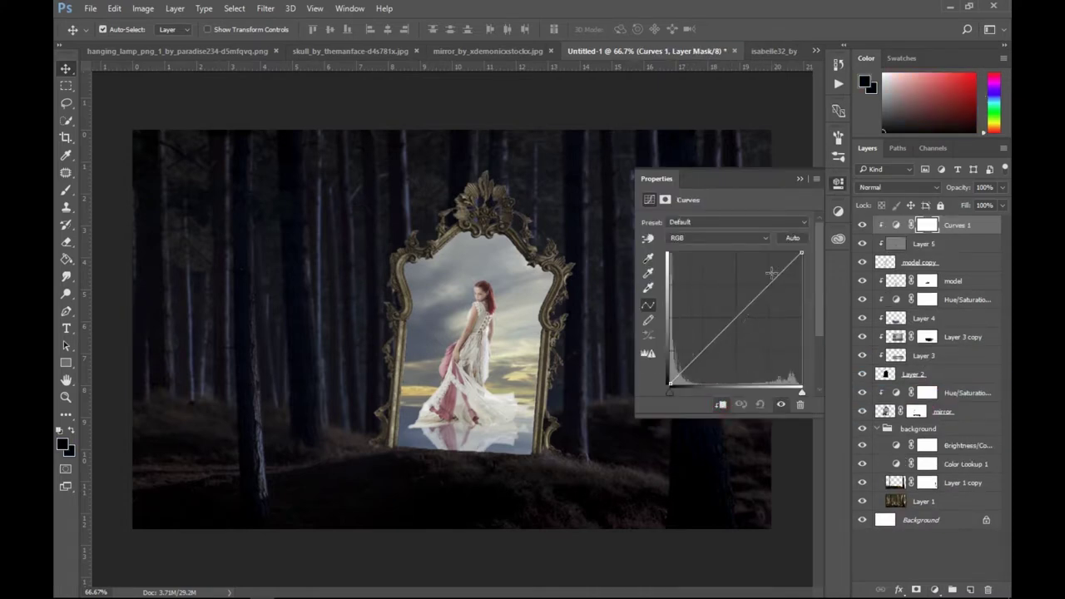
pyautogui.moveTo(801, 252); pyautogui.dragTo(801, 265)
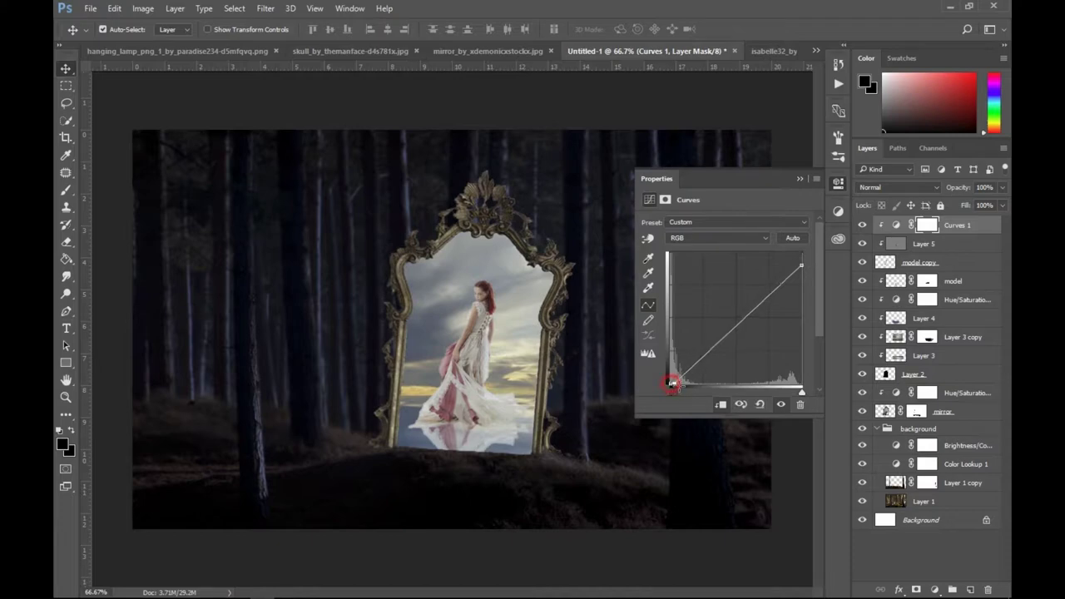
pyautogui.moveTo(668, 383); pyautogui.dragTo(679, 385)
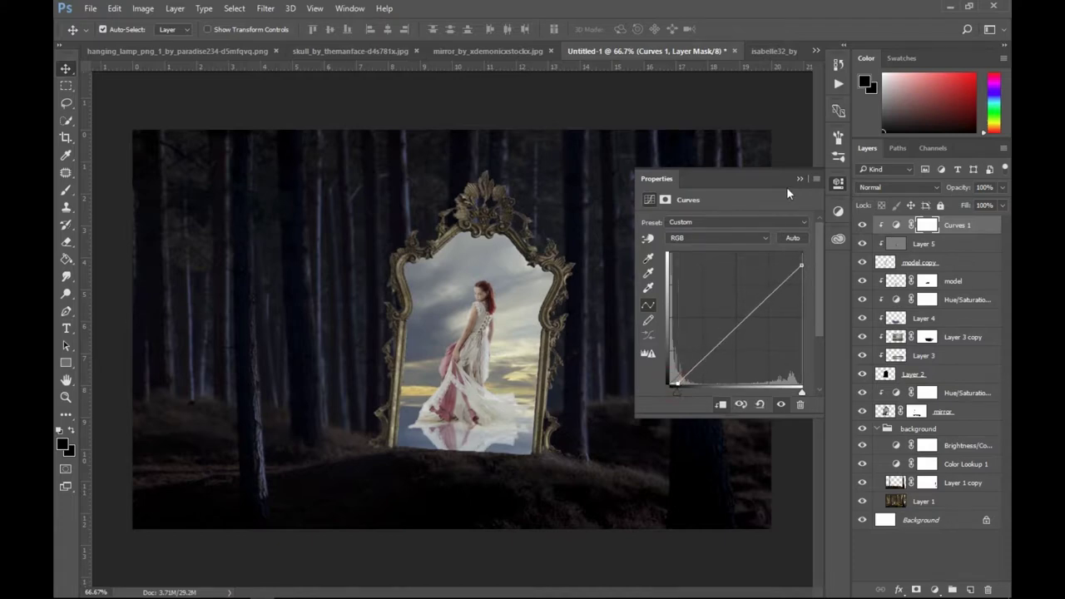
pyautogui.click(801, 180)
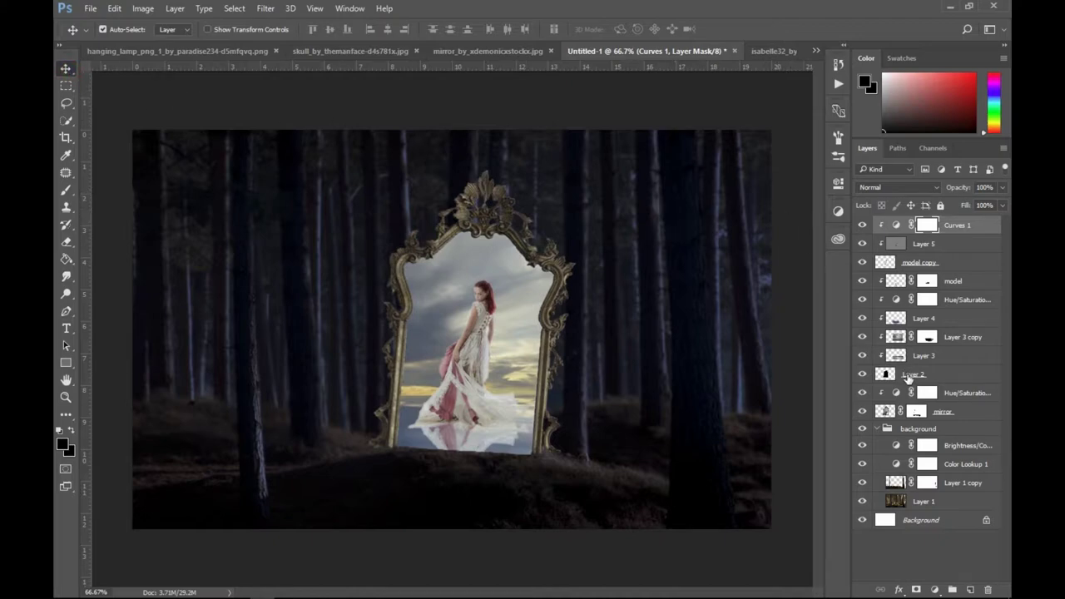
# Load the mirror layer's outline as a selection and feather it by 2 px.
pyautogui.click(897, 355)
pyautogui.click(886, 374)
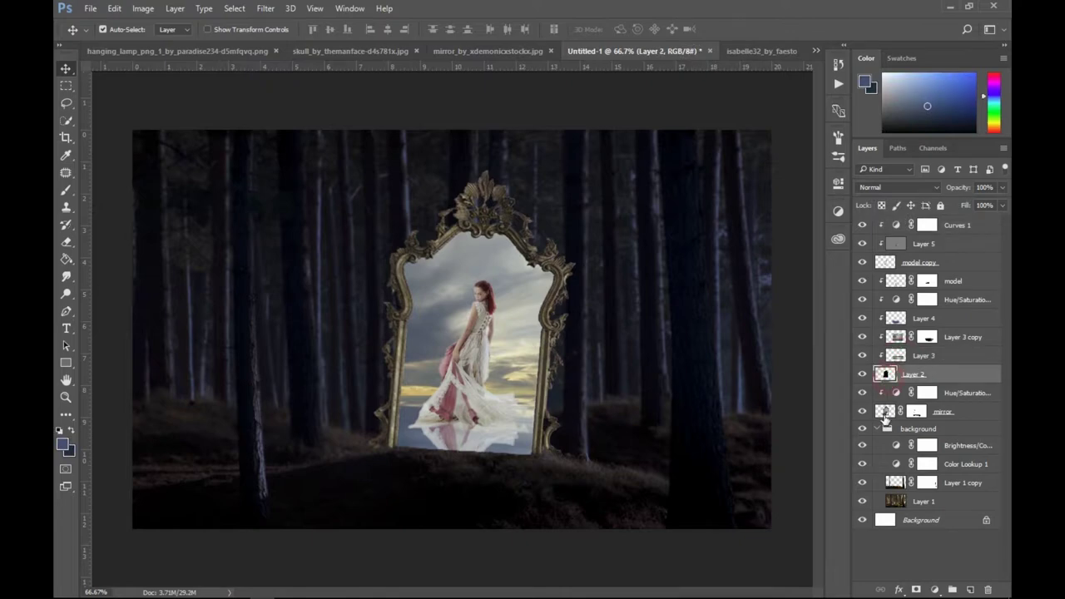
pyautogui.click(884, 412)
pyautogui.keyDown('ctrl'); pyautogui.click(884, 412); pyautogui.keyUp('ctrl')
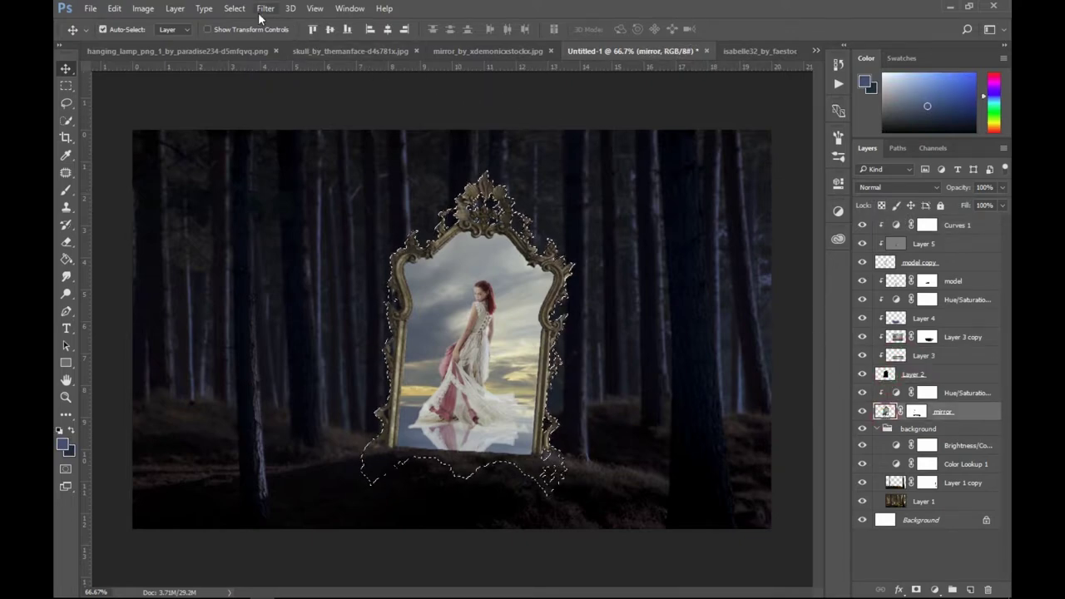
pyautogui.click(236, 9)
pyautogui.moveTo(245, 181)
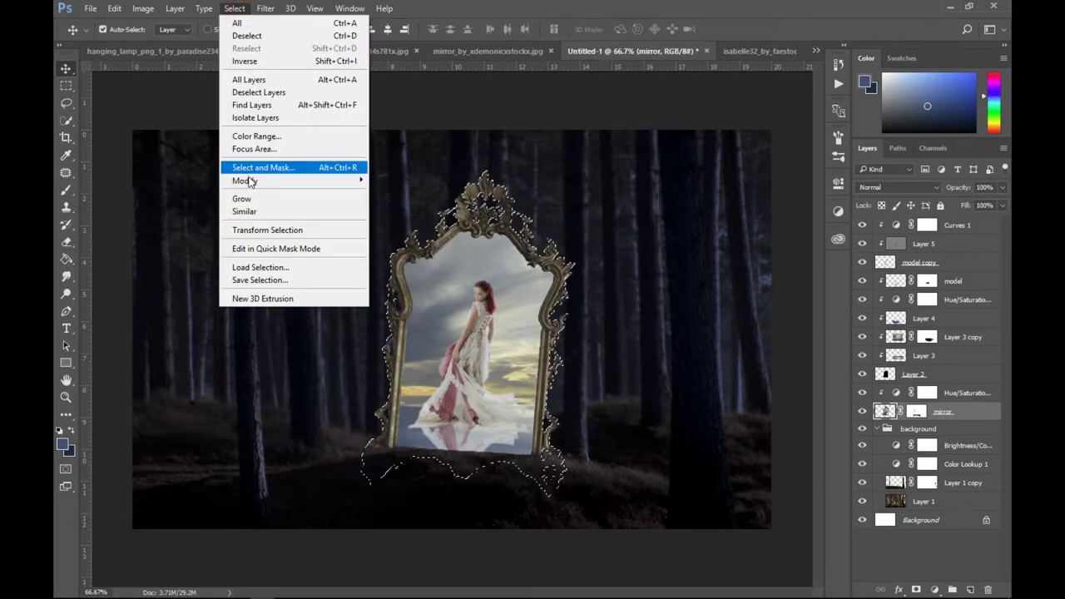
pyautogui.click(394, 230)
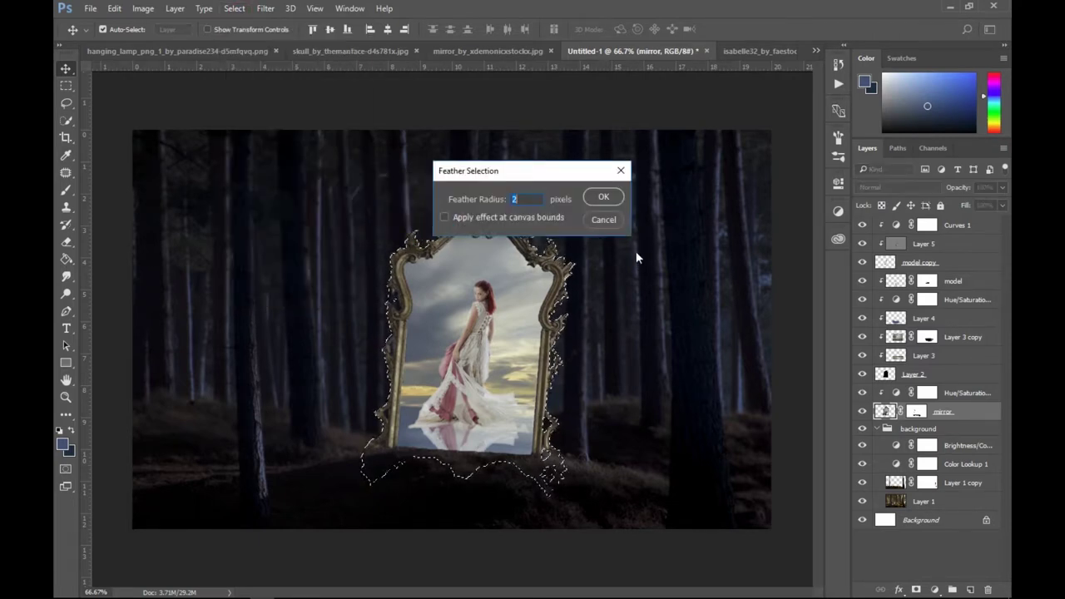
pyautogui.click(600, 200)
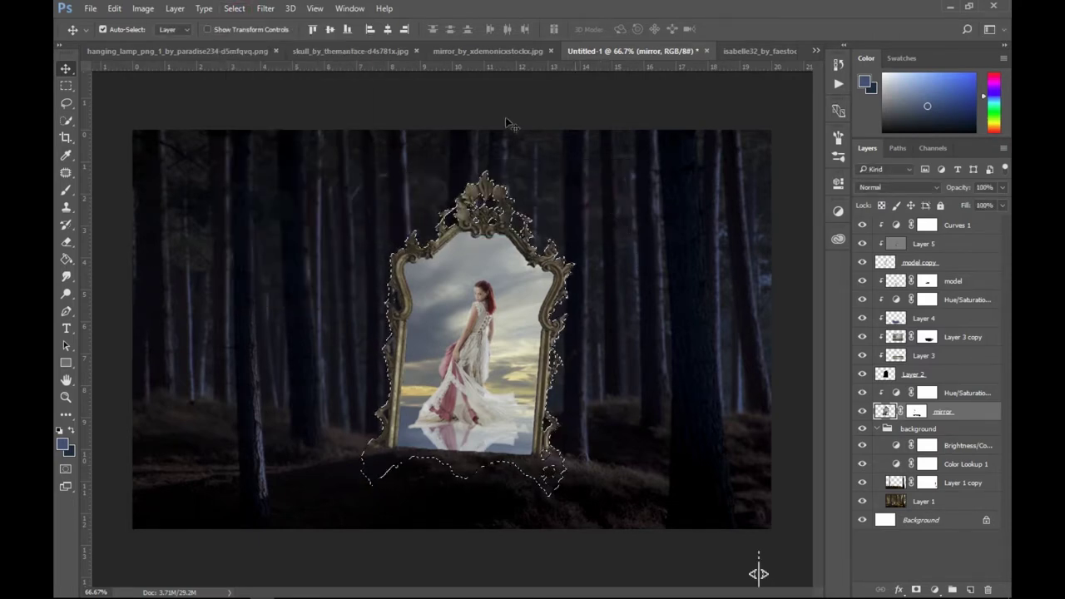
# Try a 2.2-pixel Gaussian Blur on the mirror selection, then cancel it.
pyautogui.click(265, 8)
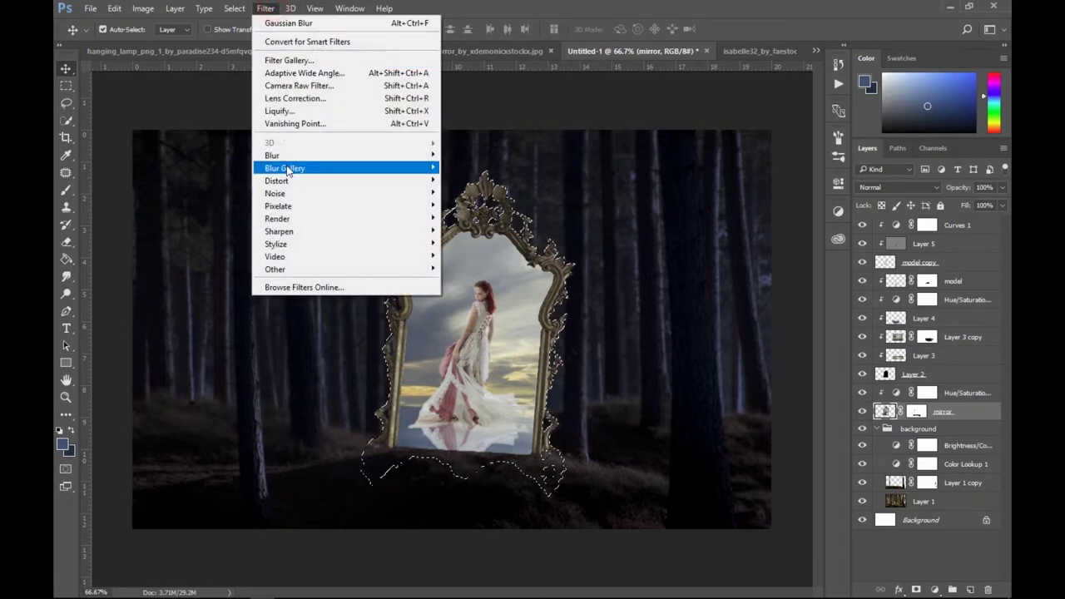
pyautogui.moveTo(272, 156)
pyautogui.click(477, 206)
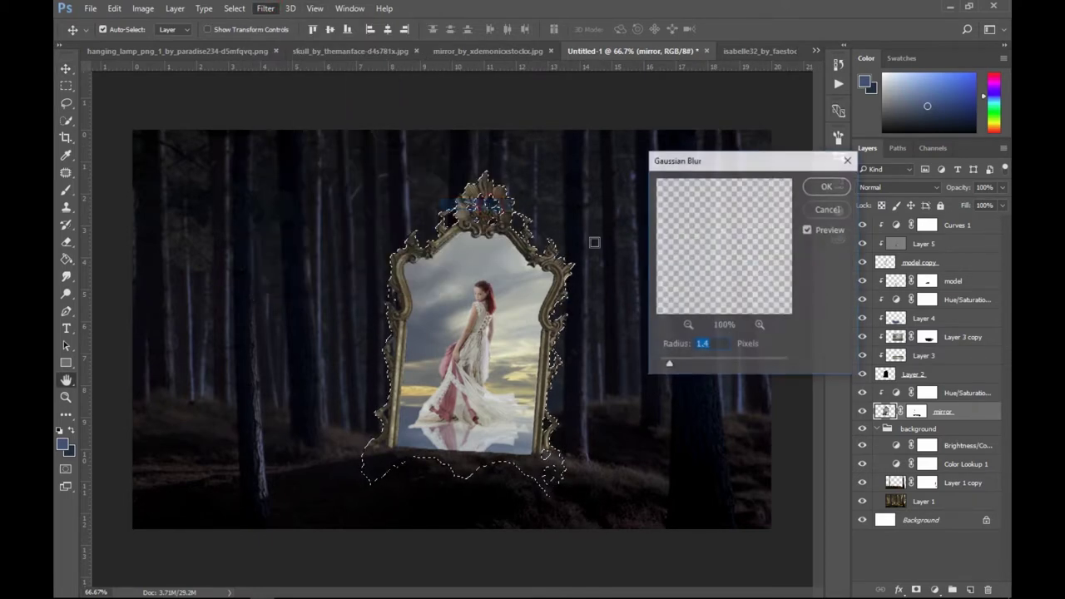
pyautogui.moveTo(665, 364); pyautogui.dragTo(674, 363)
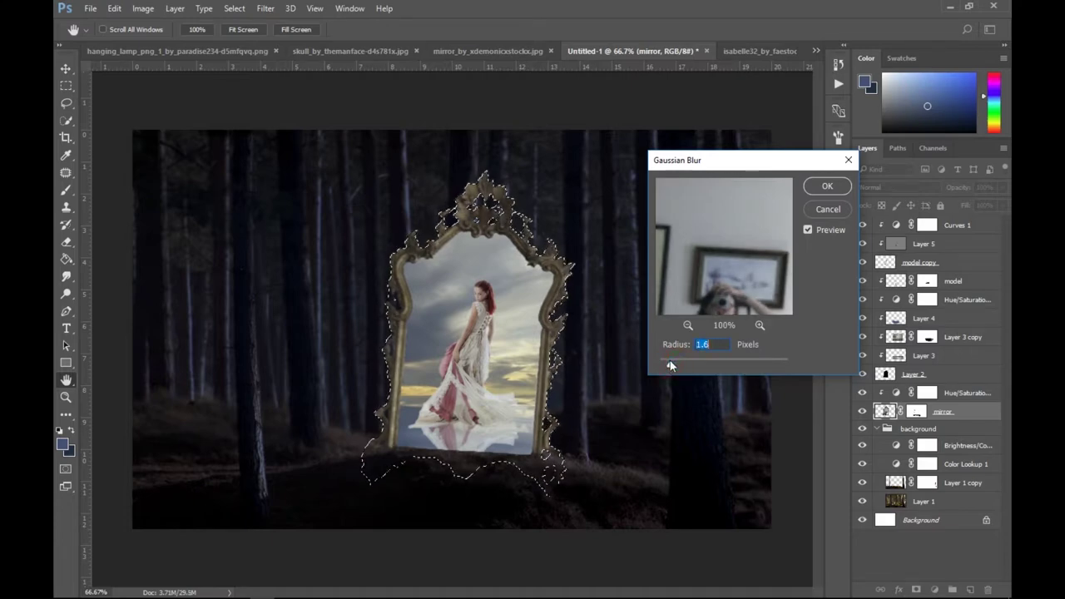
pyautogui.click(831, 211)
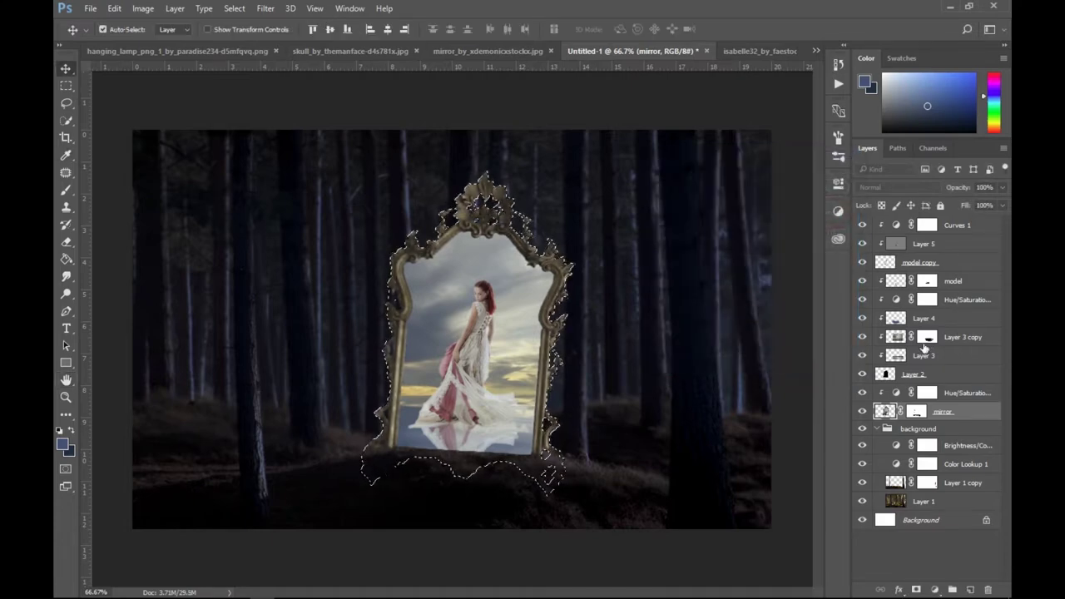
# Try filling the mirror's mask and adding a second mask, undoing both.
pyautogui.click(919, 411)
pyautogui.press('d')
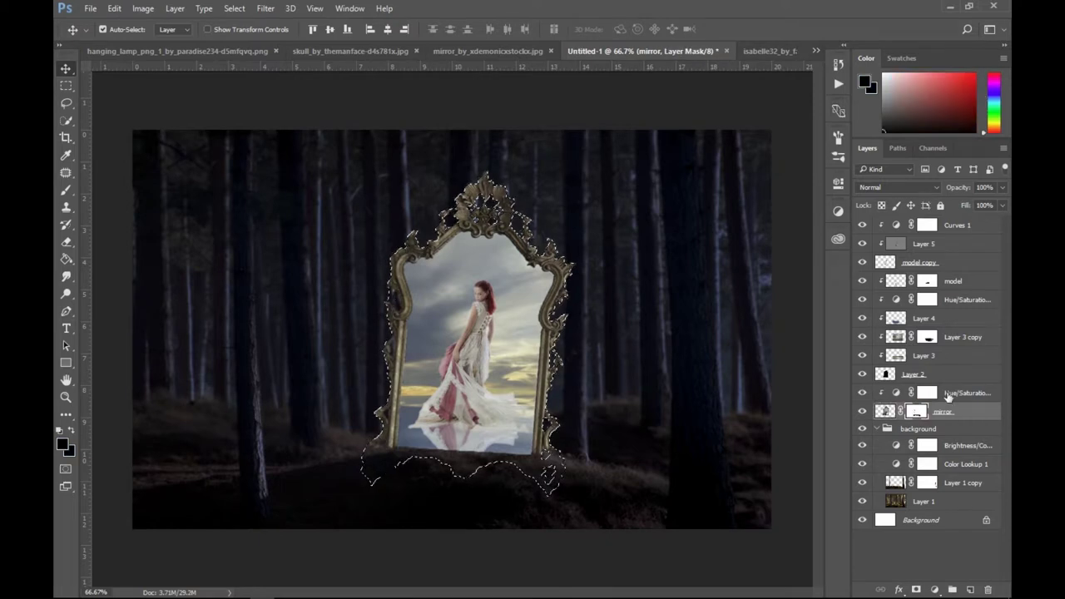
pyautogui.hotkey('alt', 'BackSpace')
pyautogui.hotkey('ctrl', 'z')
pyautogui.click(918, 589)
pyautogui.hotkey('ctrl', 'z')
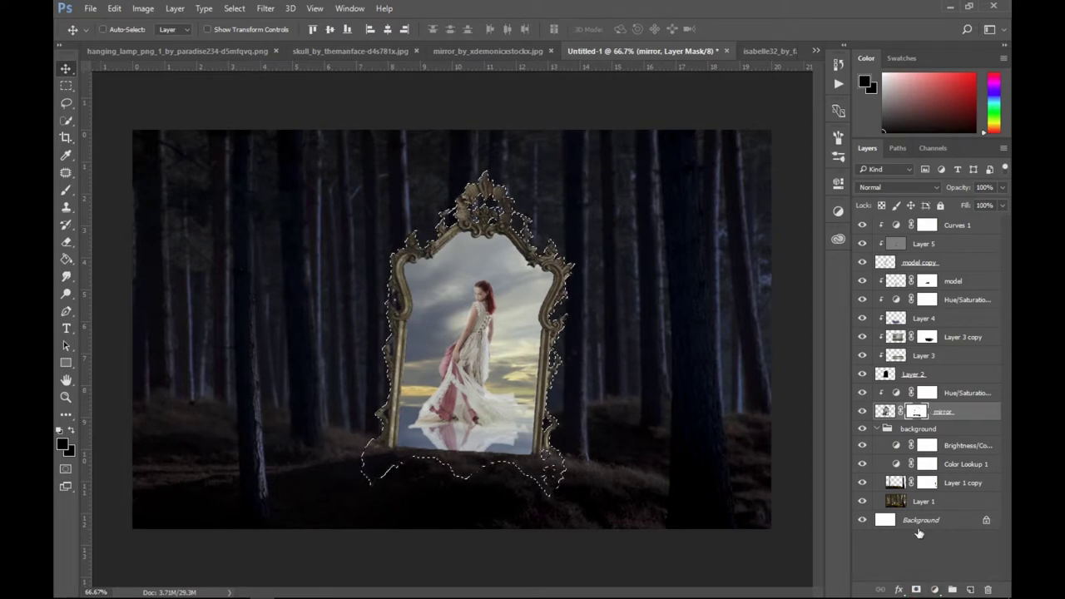
# Deselect the mirror and zoom in and out to inspect its edges.
pyautogui.hotkey('ctrl', 'd')
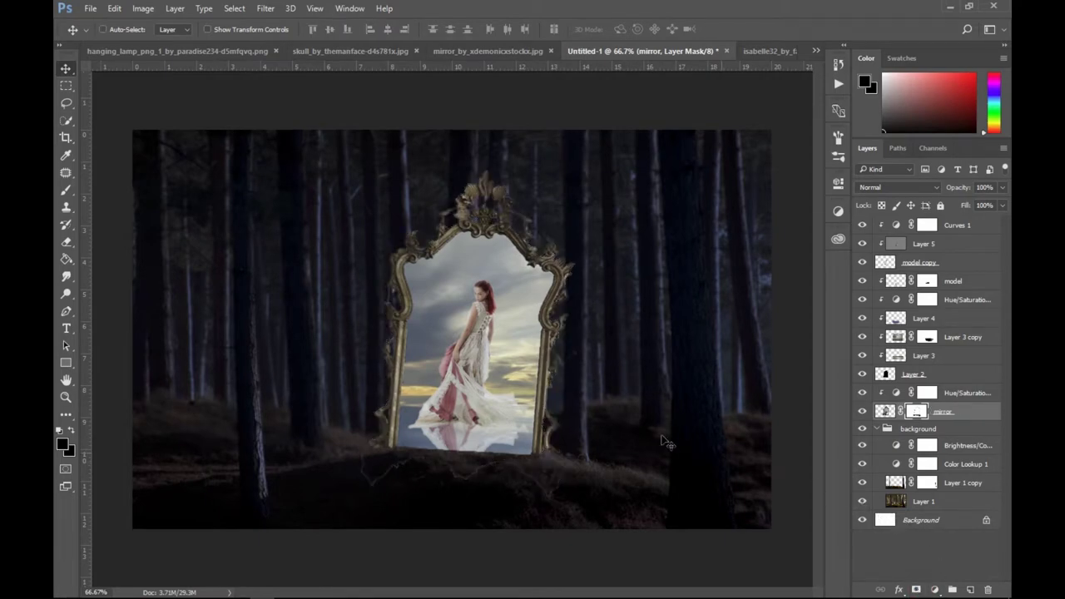
pyautogui.hotkey('ctrl', '+')
pyautogui.hotkey('ctrl', '+')
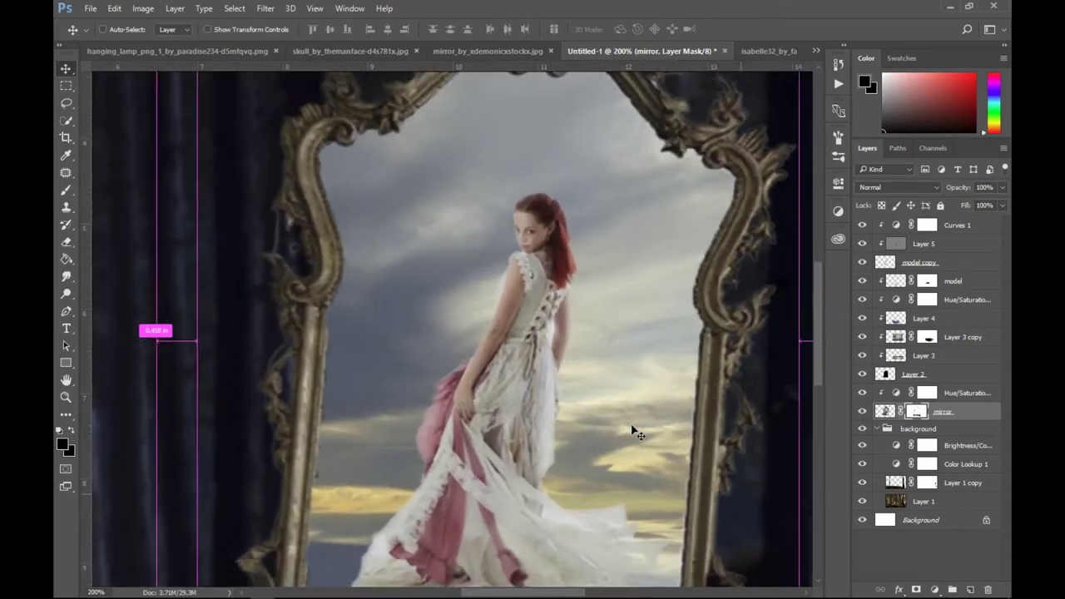
pyautogui.hotkey('ctrl', '-')
pyautogui.hotkey('ctrl', '-')
pyautogui.hotkey('ctrl', '-')
pyautogui.hotkey('ctrl', '+')
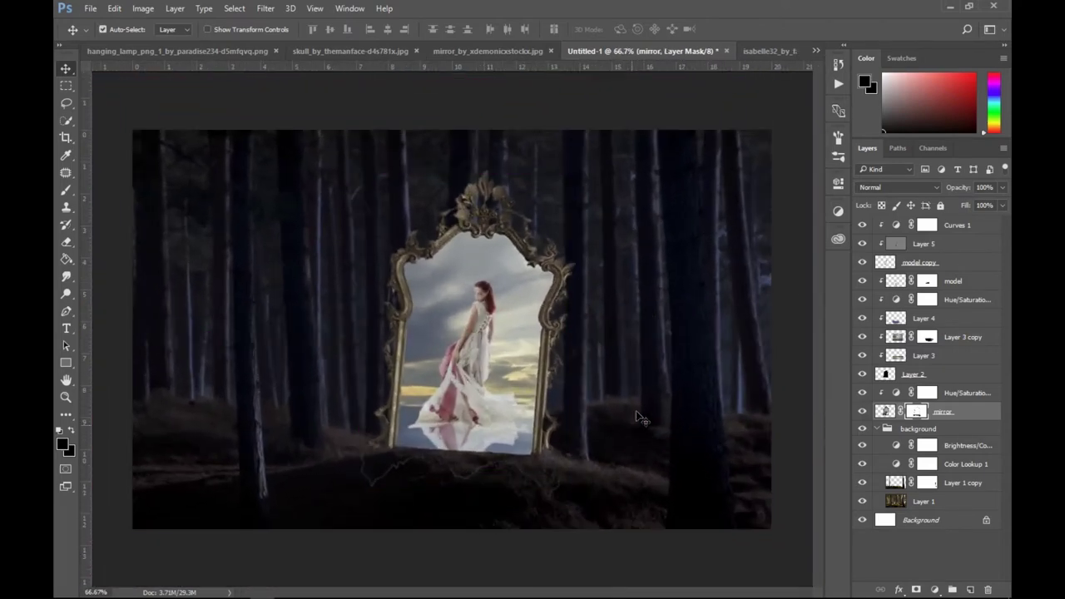
# Group the layers from model down to mirror into a group named 'mirror'.
pyautogui.click(895, 393)
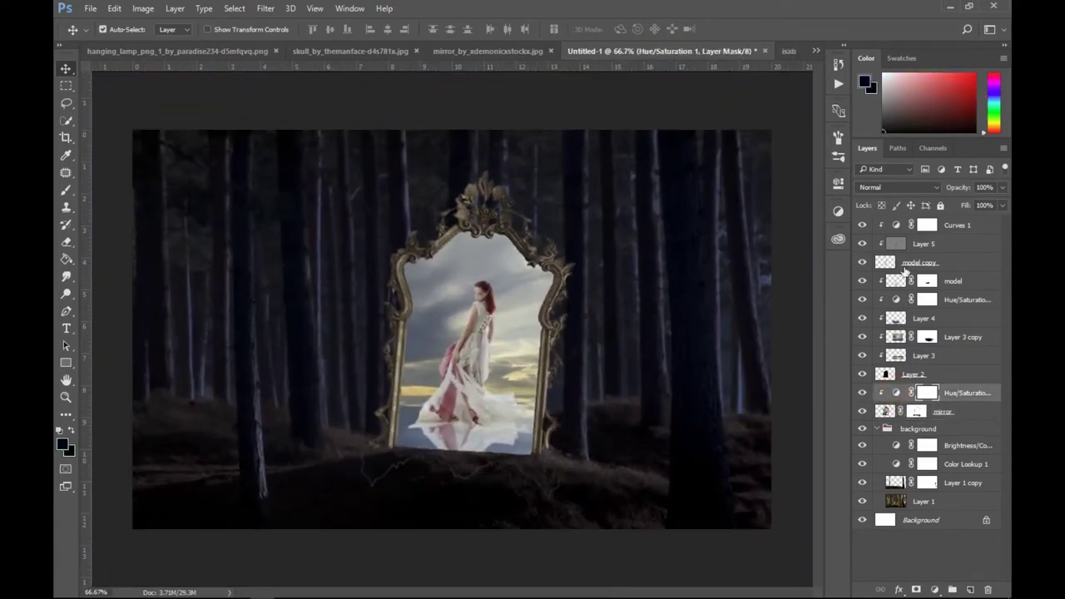
pyautogui.click(896, 245)
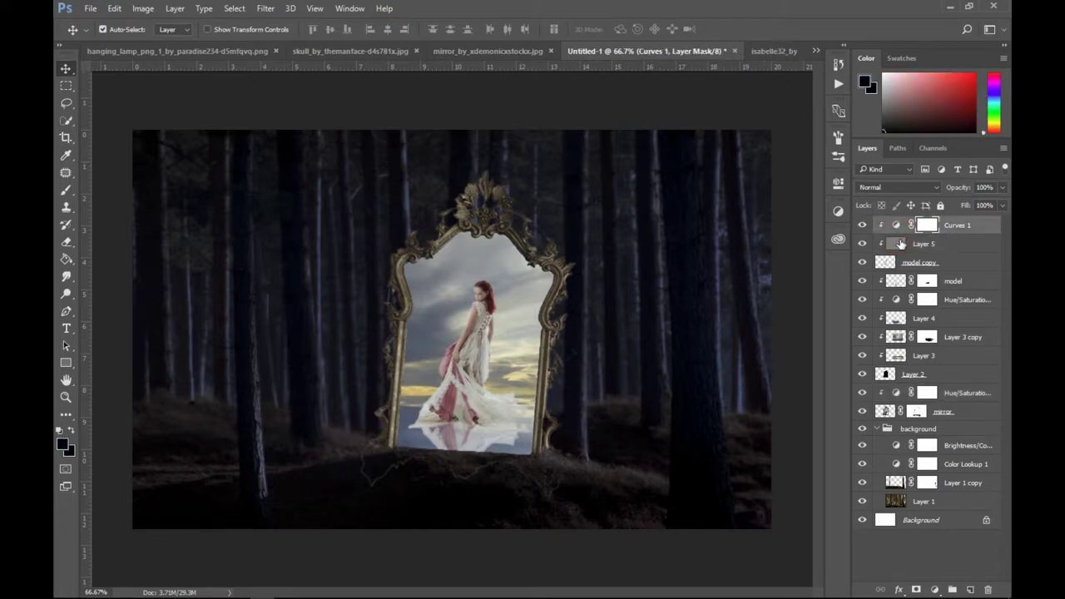
pyautogui.click(898, 226)
pyautogui.keyDown('shift'); pyautogui.click(898, 281); pyautogui.keyUp('shift')
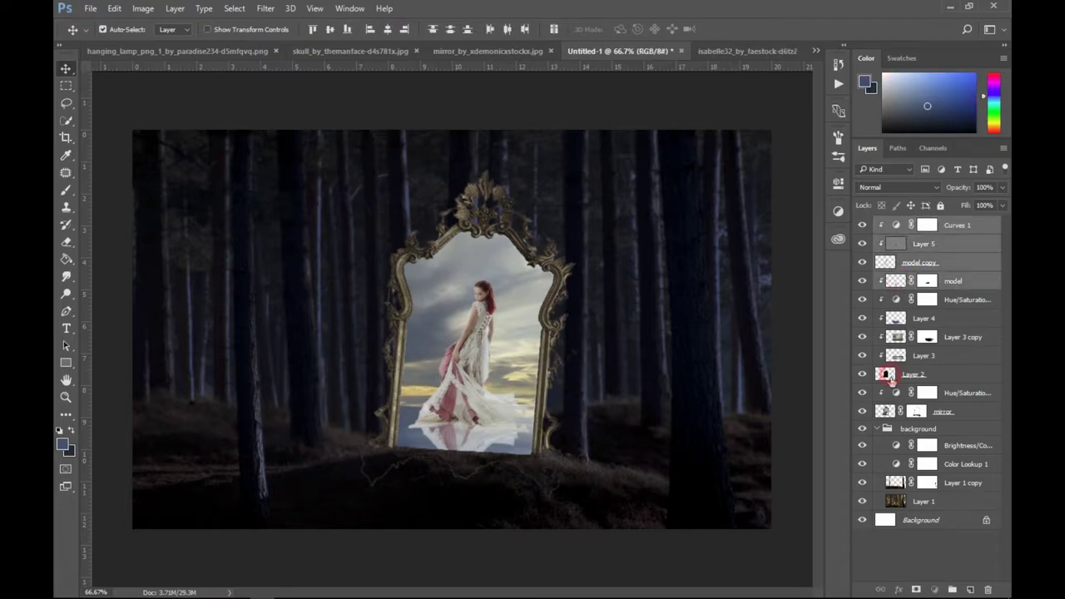
pyautogui.click(892, 374)
pyautogui.click(895, 407)
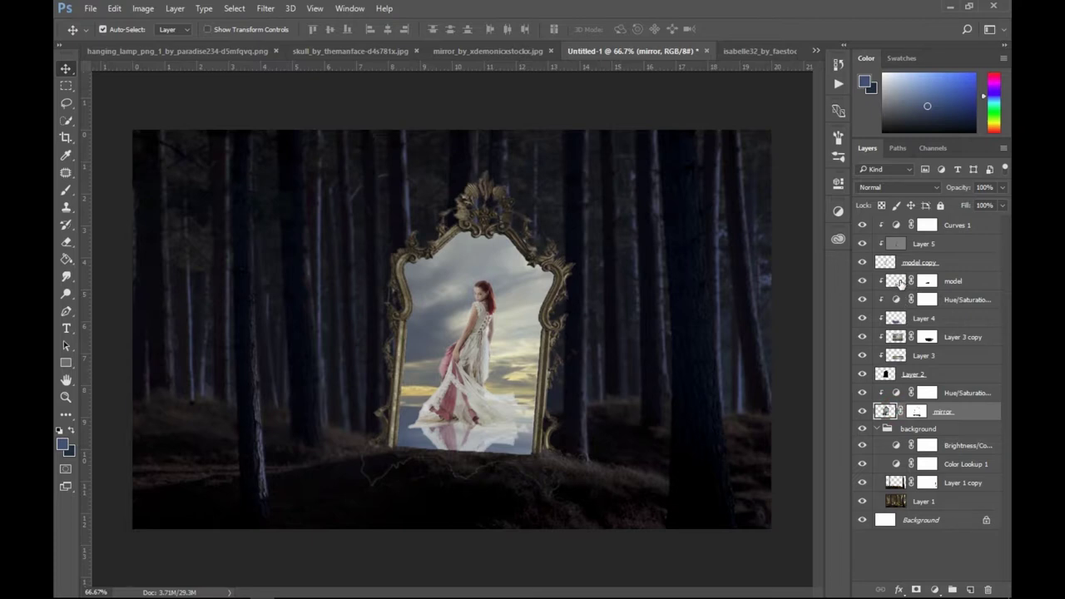
pyautogui.keyDown('shift'); pyautogui.click(900, 283); pyautogui.keyUp('shift')
pyautogui.hotkey('ctrl', 'g')
pyautogui.doubleClick(909, 279)
pyautogui.write('mirror')
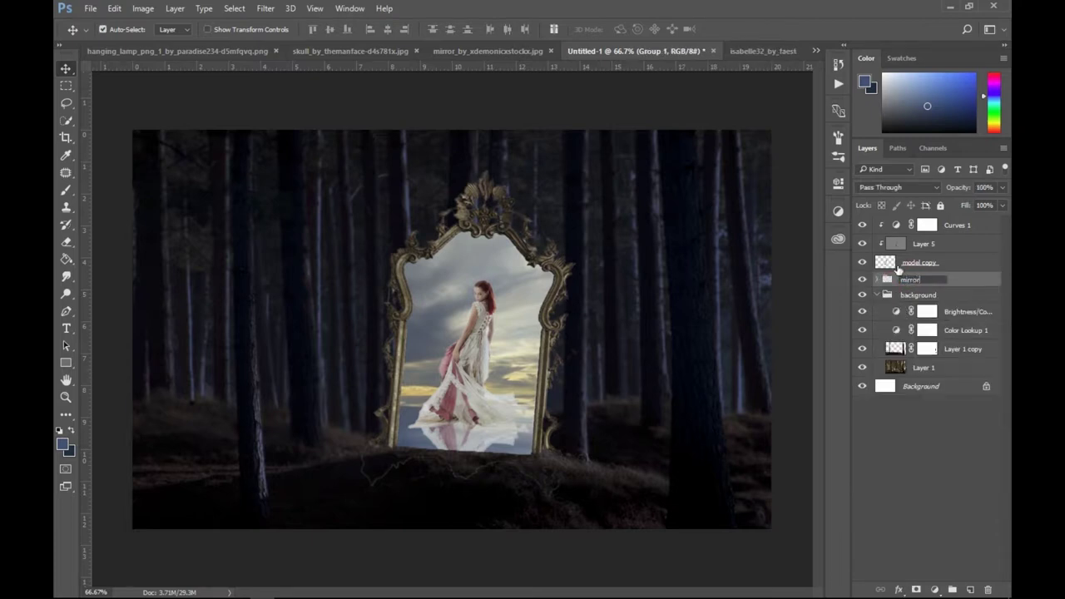
# Group Curves 1, Layer 5 and model copy into a group named 'model'.
pyautogui.click(879, 296)
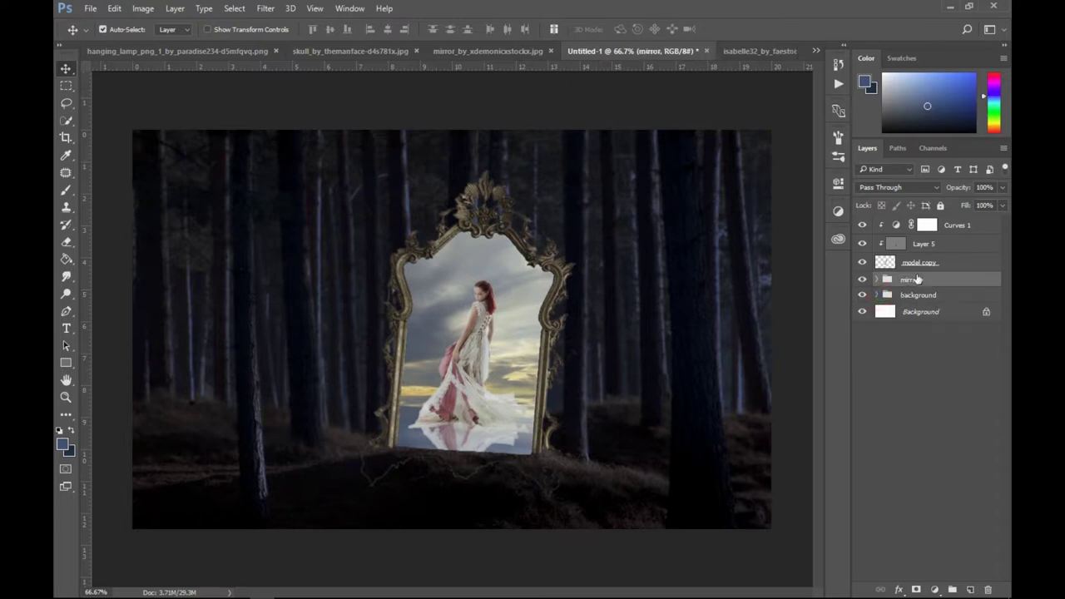
pyautogui.click(895, 262)
pyautogui.keyDown('shift'); pyautogui.click(897, 224); pyautogui.keyUp('shift')
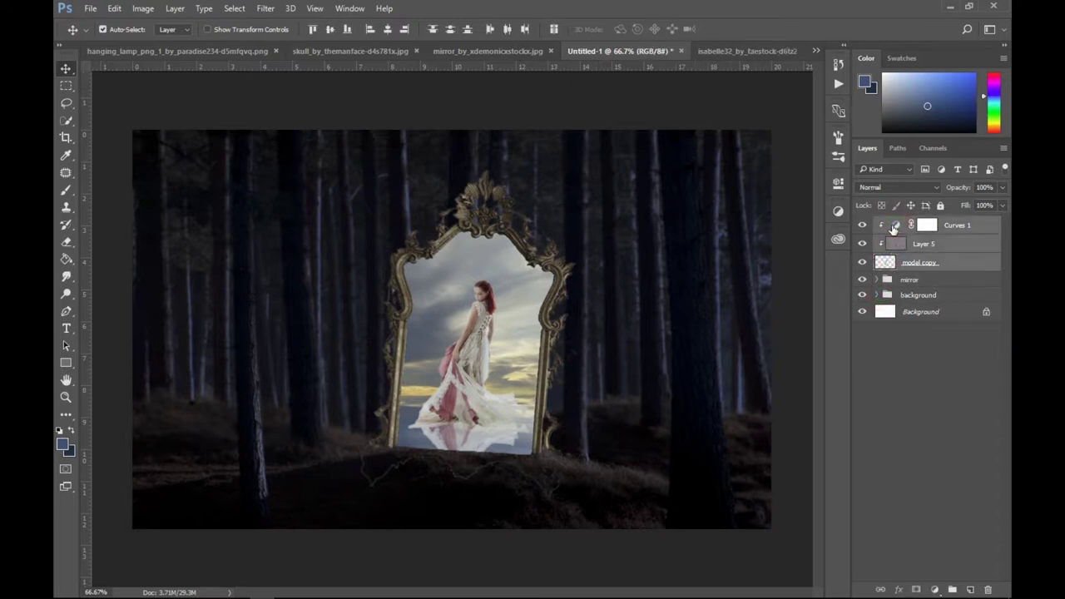
pyautogui.hotkey('ctrl', 'g')
pyautogui.write('model')
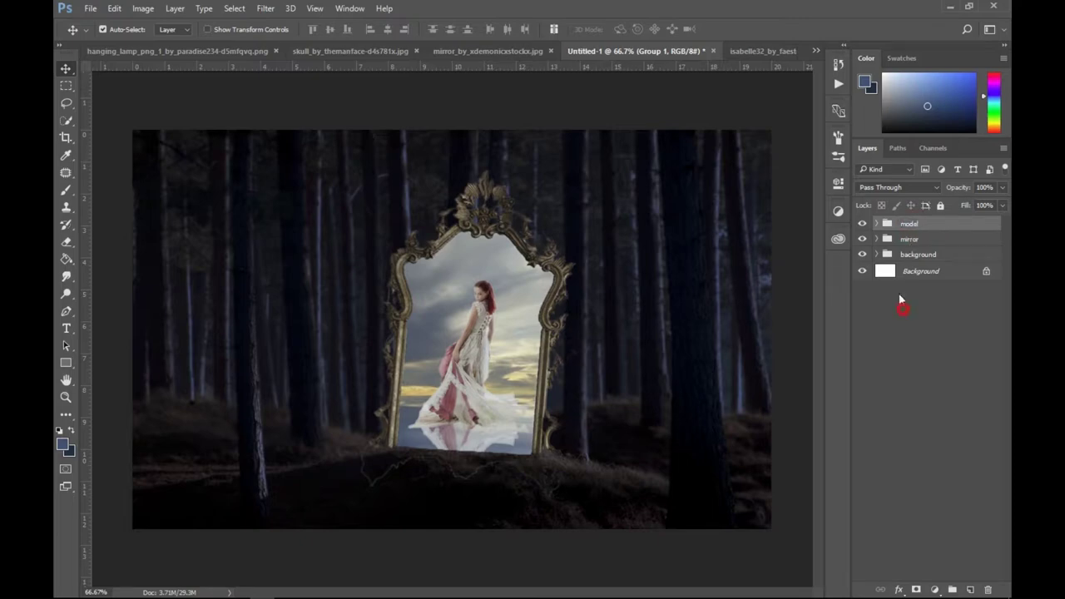
pyautogui.click(898, 294)
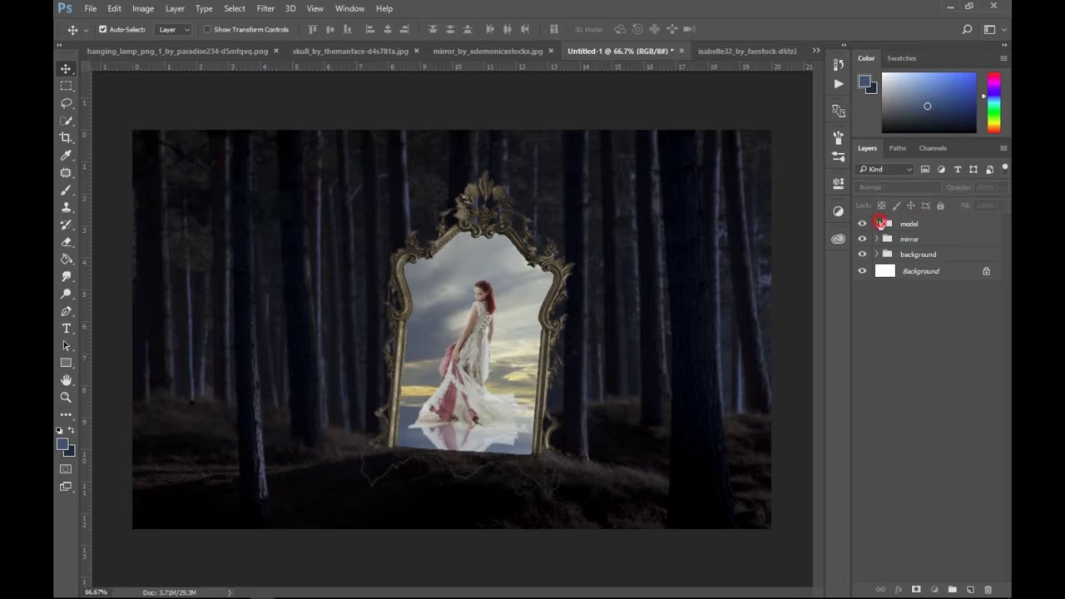
pyautogui.click(879, 223)
pyautogui.click(903, 275)
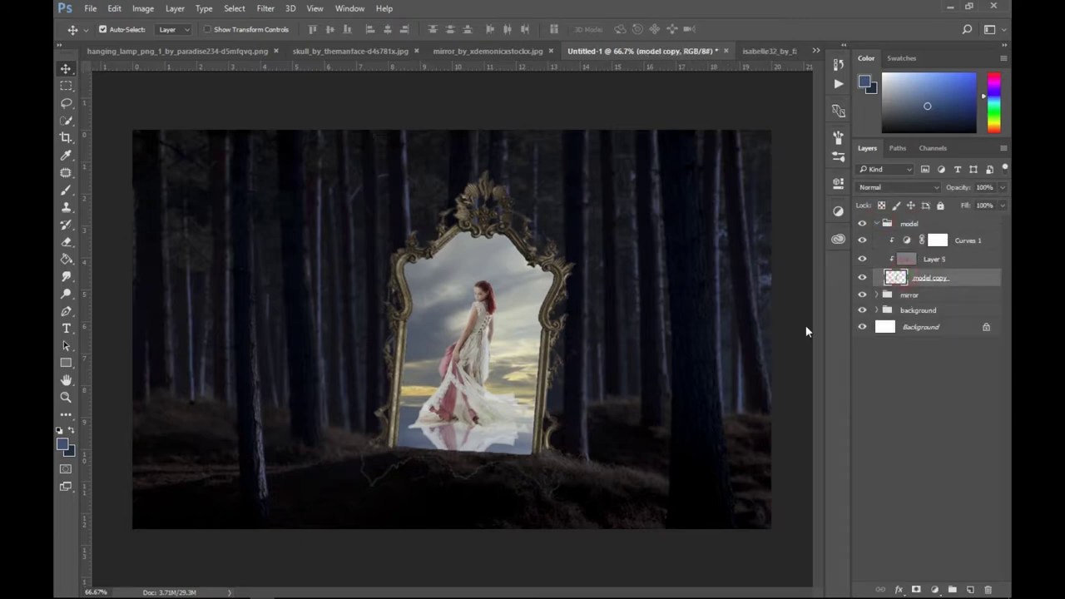
# Smudge the red hair's outer edges on model copy with a size-6, 50% strength Smudge brush.
pyautogui.scroll(3, 687, 293)
pyautogui.scroll(2, 690, 294)
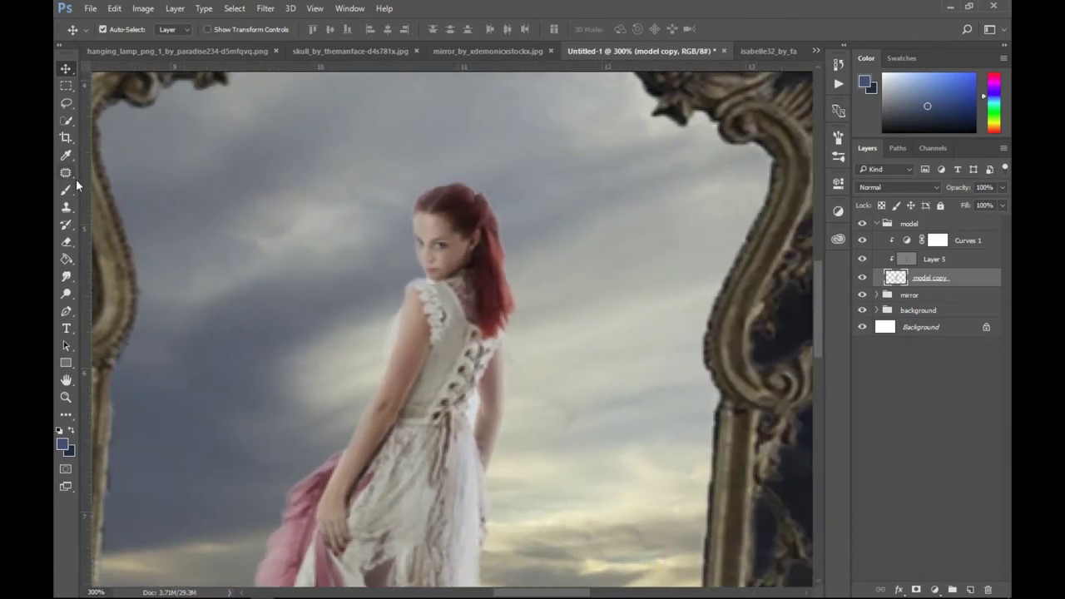
pyautogui.click(67, 277)
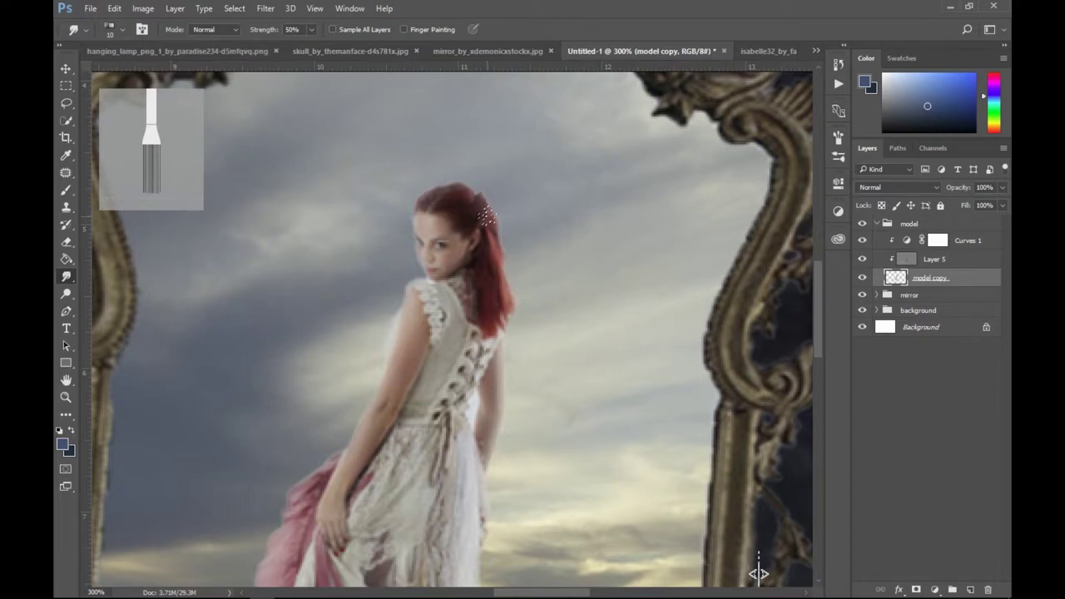
pyautogui.hotkey('ctrl', '+')
pyautogui.press('[')
pyautogui.press('[')
pyautogui.press('[')
pyautogui.press('[')
pyautogui.moveTo(514, 172)
pyautogui.mouseDown()
pyautogui.moveTo(541, 313)
pyautogui.moveTo(537, 329)
pyautogui.moveTo(511, 332)
pyautogui.mouseUp()
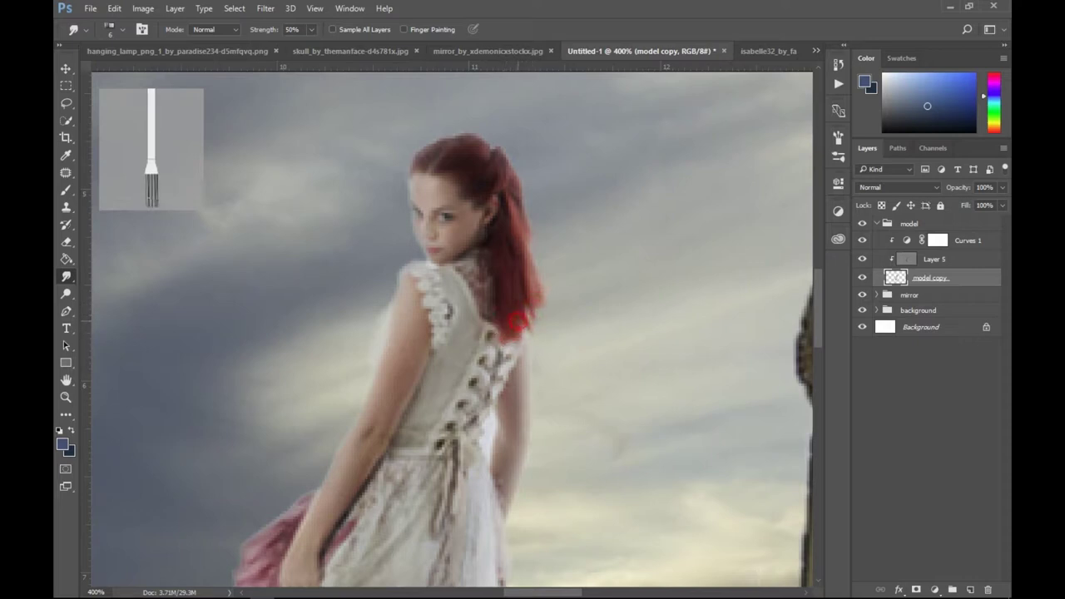
pyautogui.moveTo(540, 291); pyautogui.dragTo(526, 256)
pyautogui.moveTo(527, 213)
pyautogui.mouseDown()
pyautogui.moveTo(515, 190)
pyautogui.moveTo(529, 197)
pyautogui.moveTo(526, 236)
pyautogui.moveTo(539, 248)
pyautogui.mouseUp()
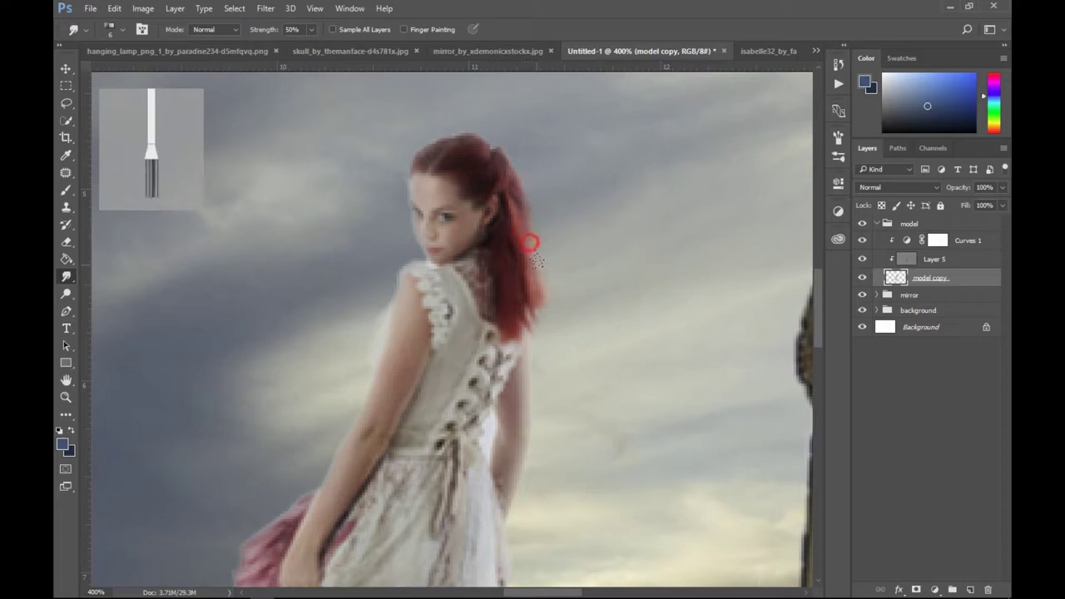
# Zoom back out to the whole forest scene and return to the Move tool.
pyautogui.hotkey('ctrl', '-')
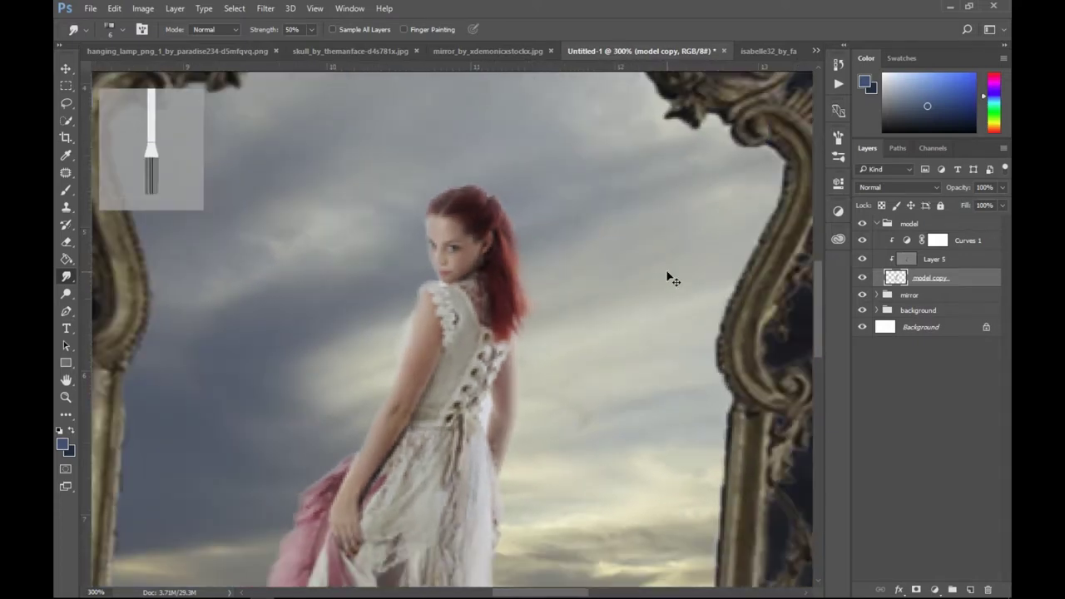
pyautogui.hotkey('ctrl', '-')
pyautogui.scroll(-2, 597, 310)
pyautogui.scroll(-1, 581, 333)
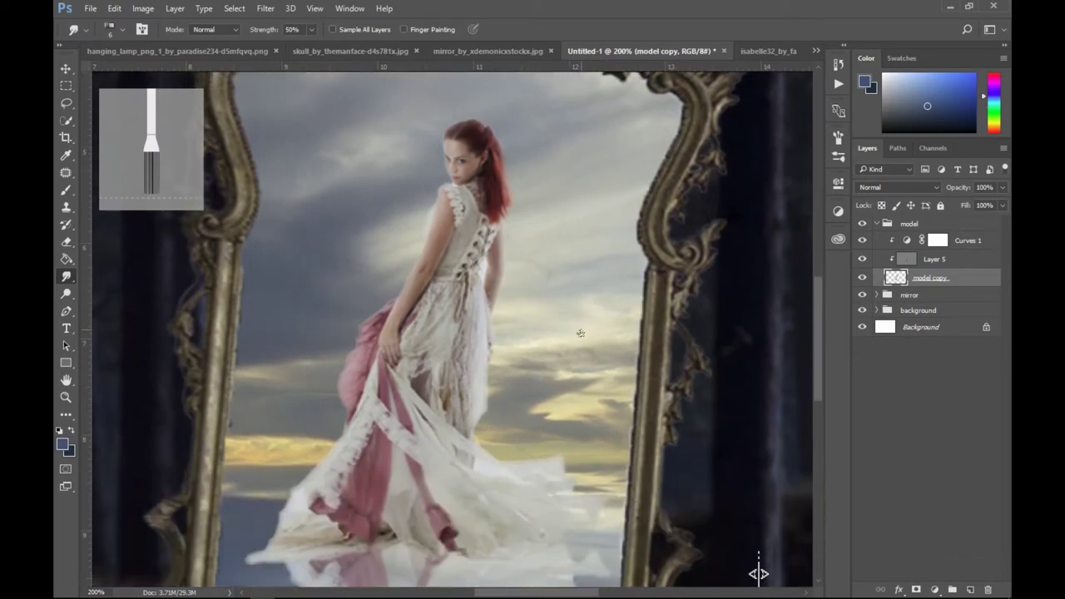
pyautogui.scroll(-1, 575, 349)
pyautogui.hotkey('ctrl', '-')
pyautogui.hotkey('ctrl', '-')
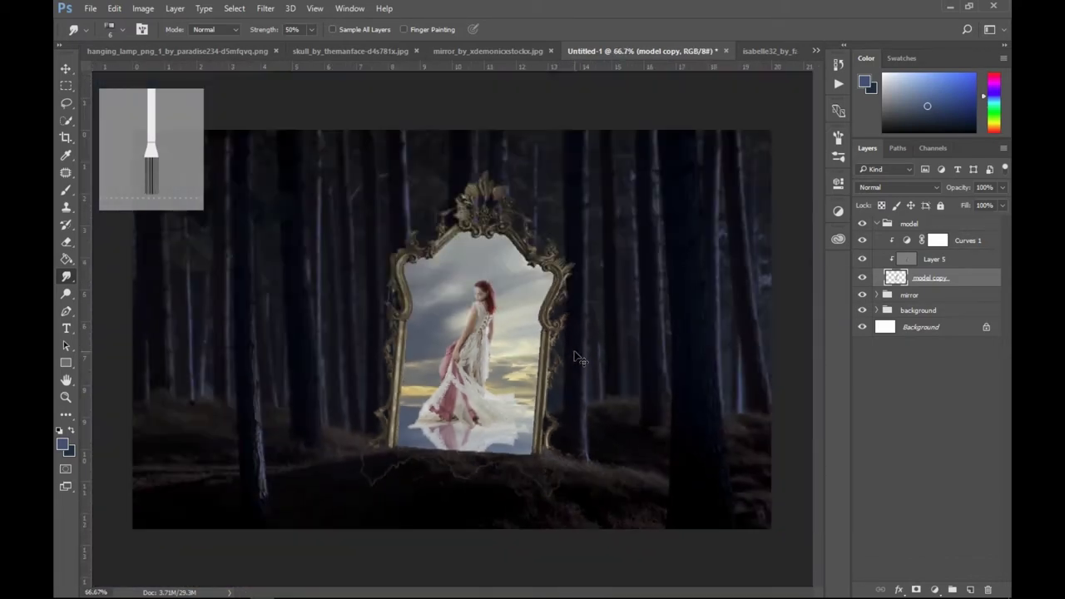
pyautogui.hotkey('ctrl', '-')
pyautogui.hotkey('ctrl', '+')
pyautogui.click(65, 68)
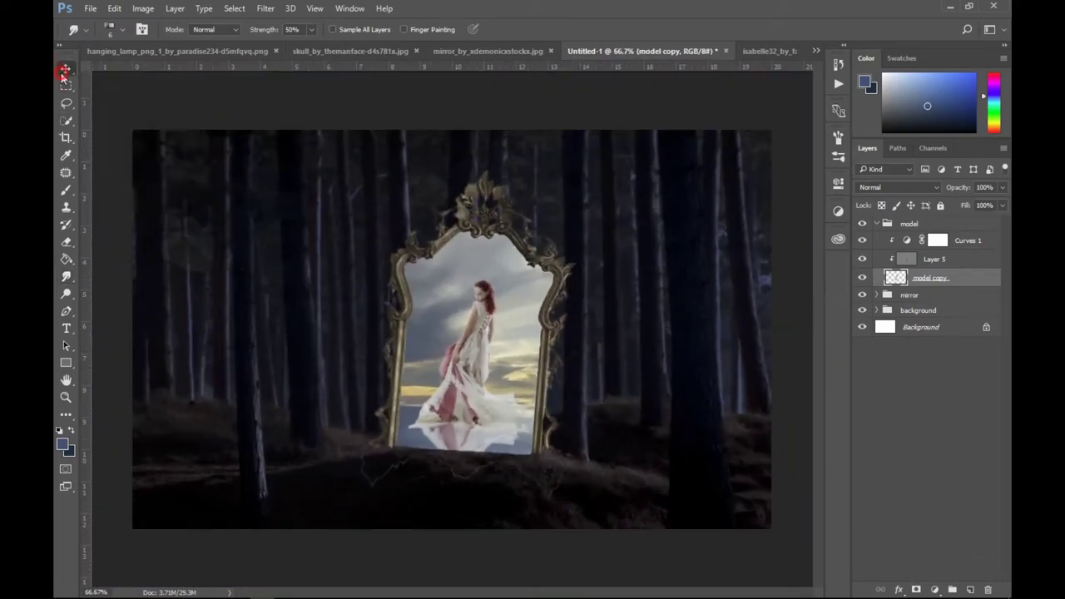
# Target the mirror layer's mask inside the expanded mirror group and switch to the Brush tool.
pyautogui.click(301, 117)
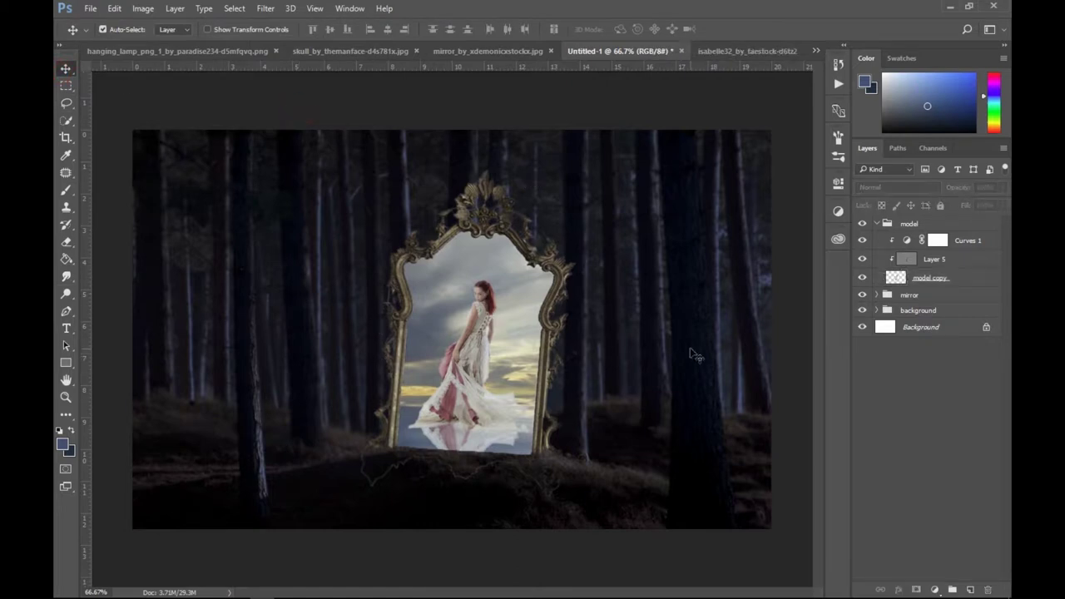
pyautogui.click(896, 283)
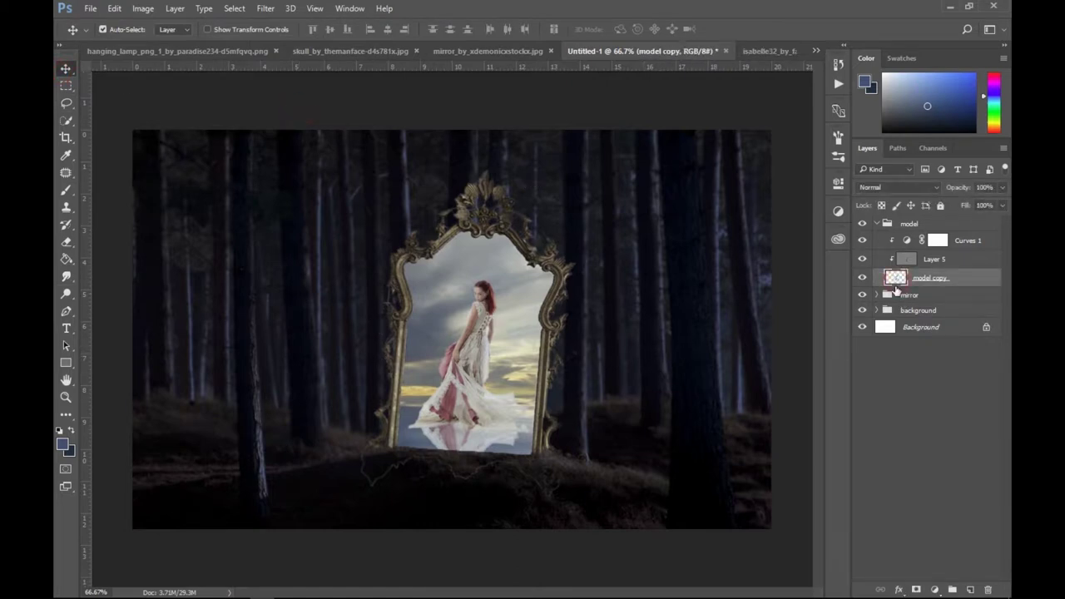
pyautogui.click(876, 225)
pyautogui.click(886, 296)
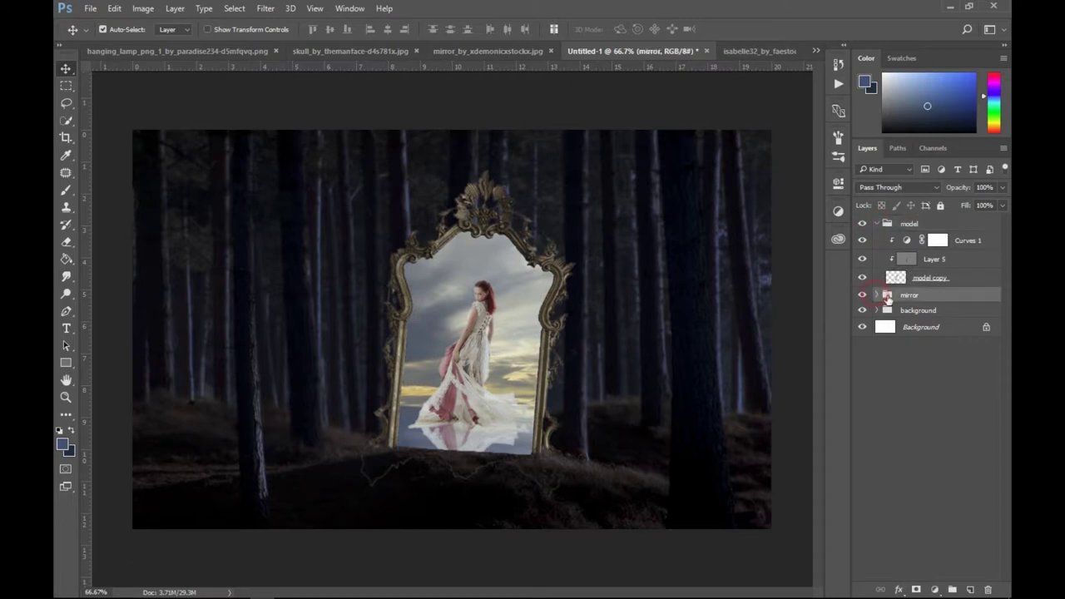
pyautogui.click(877, 295)
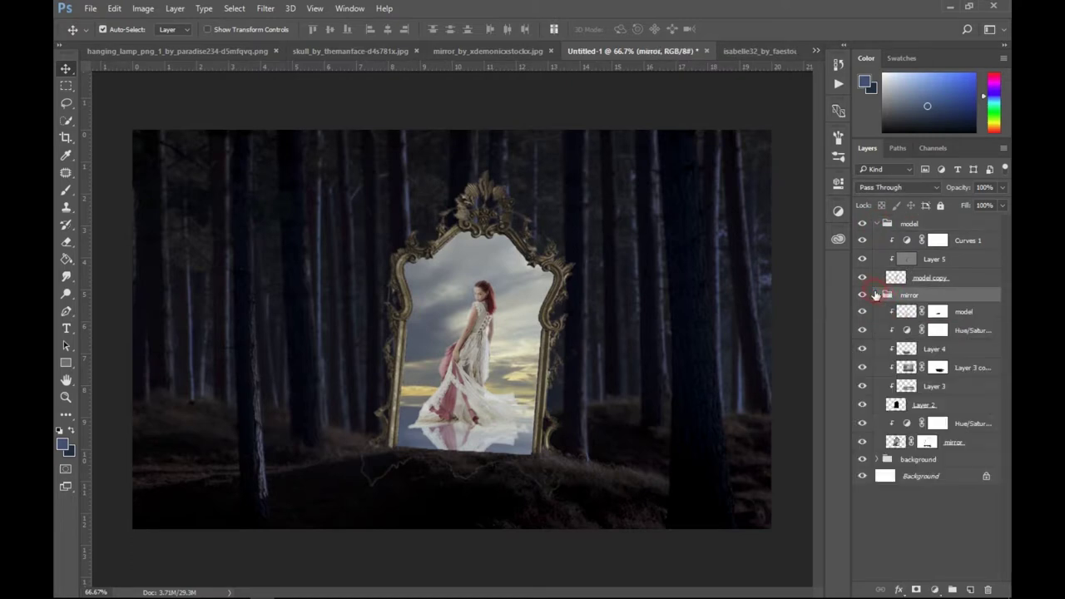
pyautogui.click(910, 315)
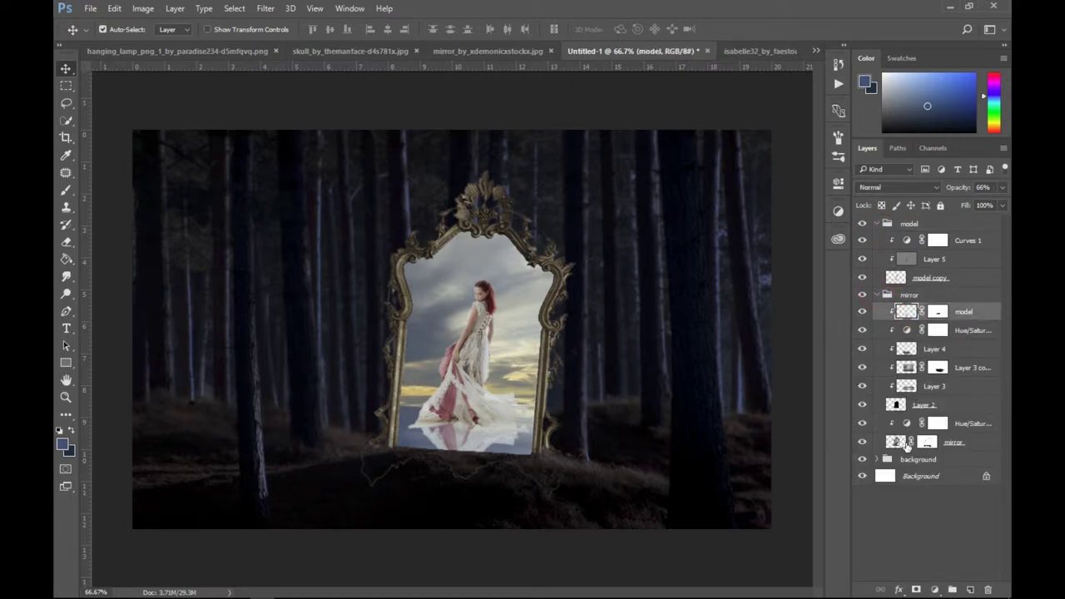
pyautogui.click(917, 442)
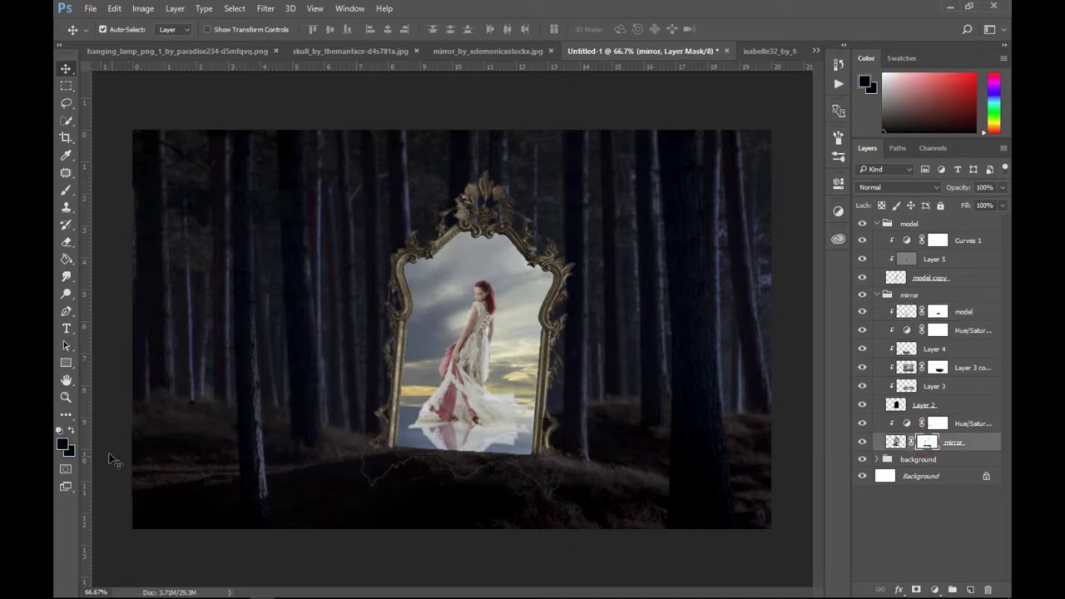
pyautogui.press('b')
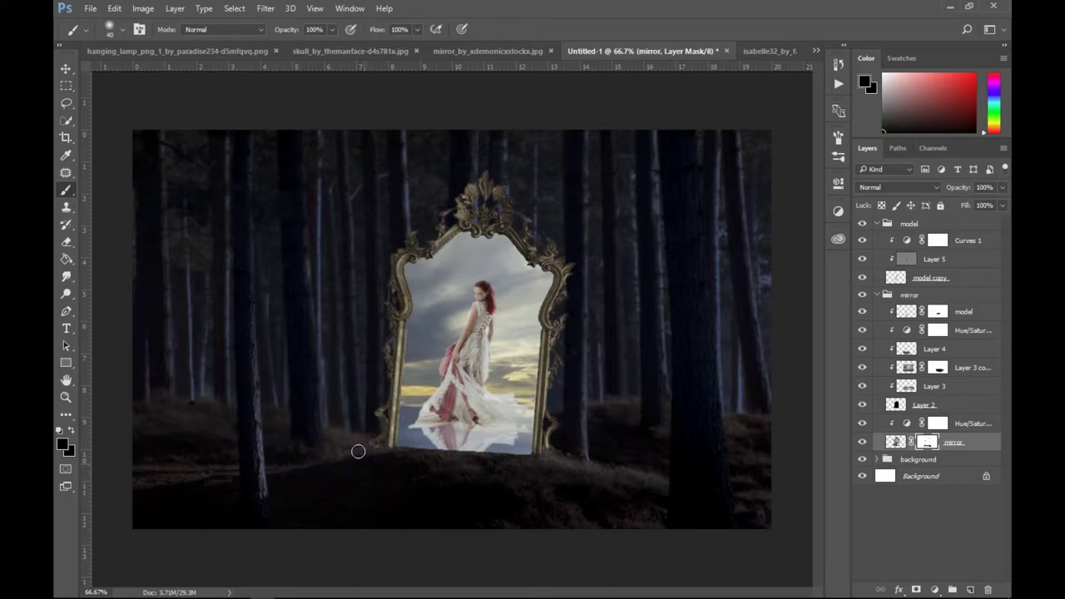
pyautogui.scroll(3, 593, 491)
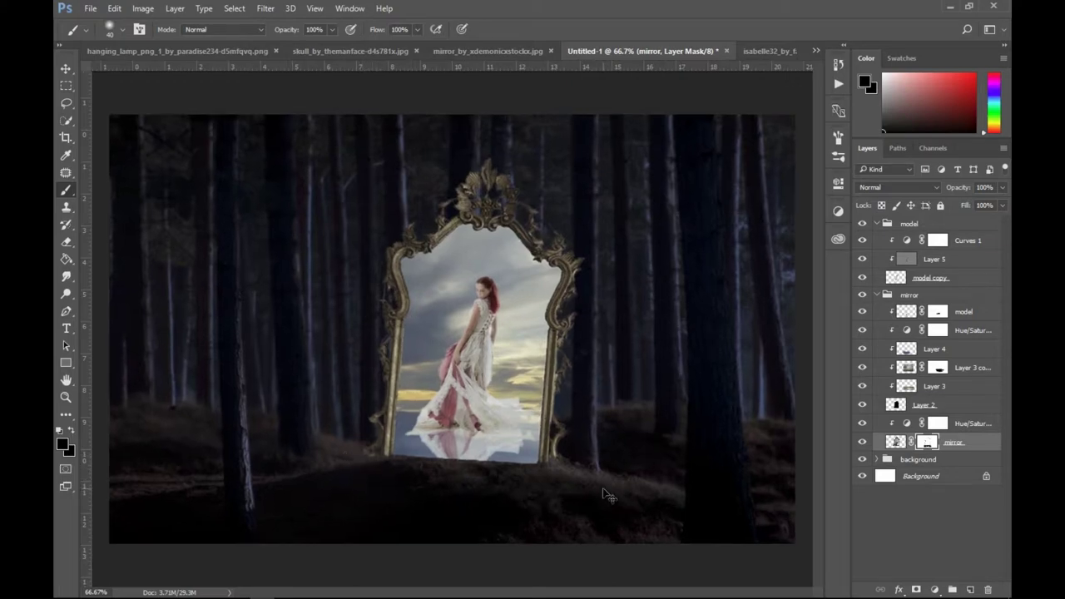
pyautogui.scroll(2, 580, 469)
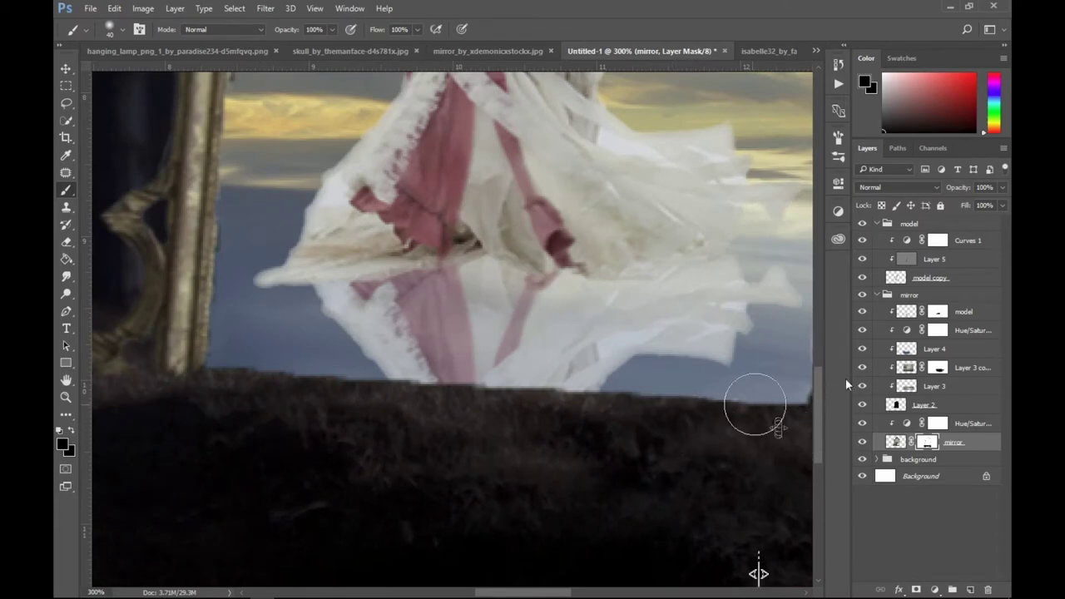
# Add a white layer mask to Layer 3 and choose the 35 px grass brush.
pyautogui.click(907, 368)
pyautogui.click(908, 386)
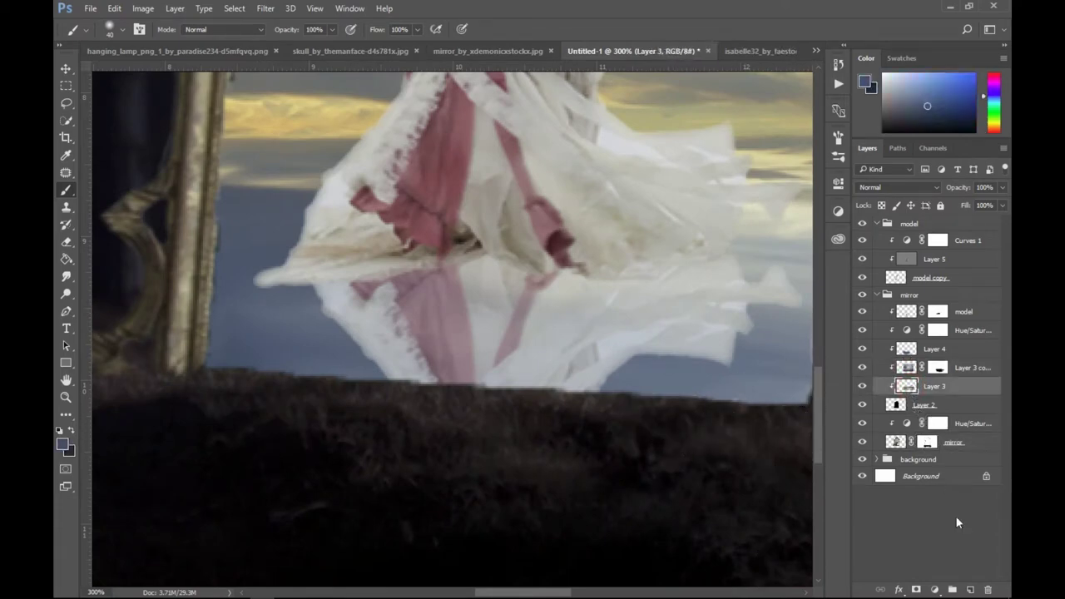
pyautogui.click(917, 590)
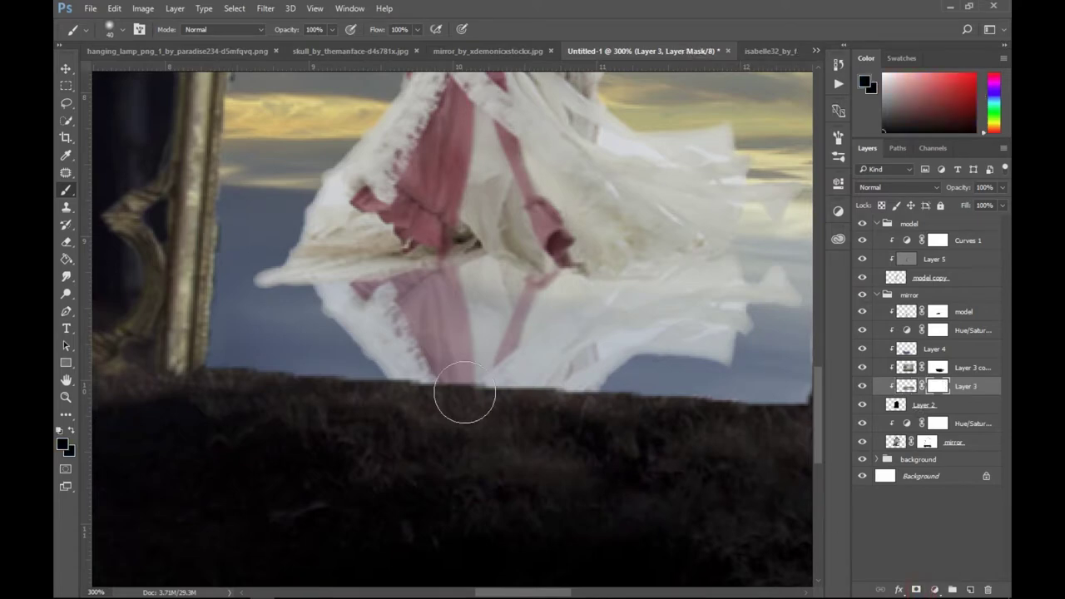
pyautogui.click(112, 29)
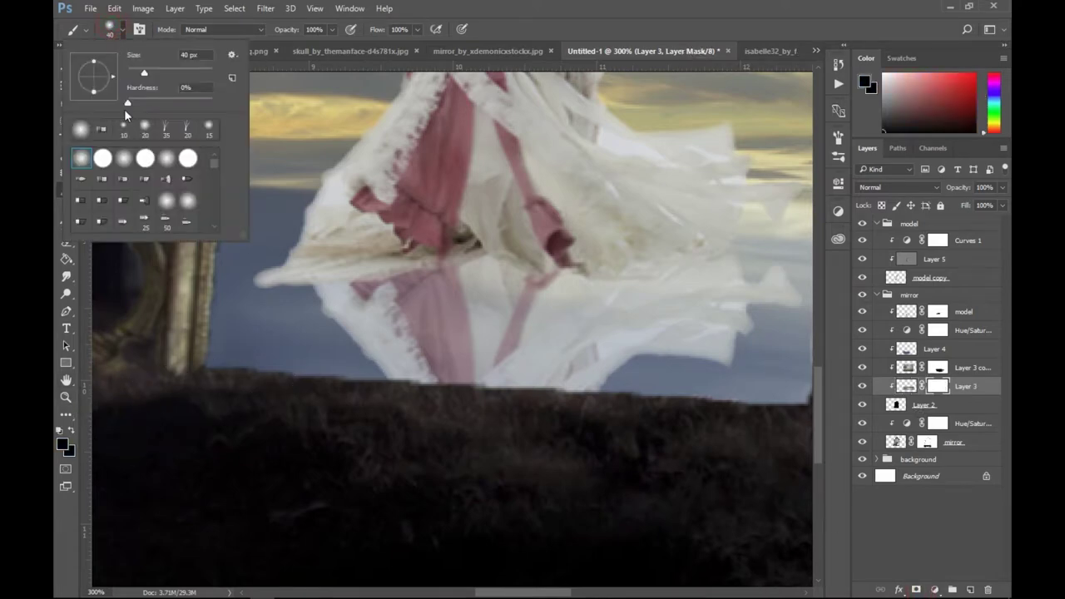
pyautogui.click(168, 133)
pyautogui.click(230, 377)
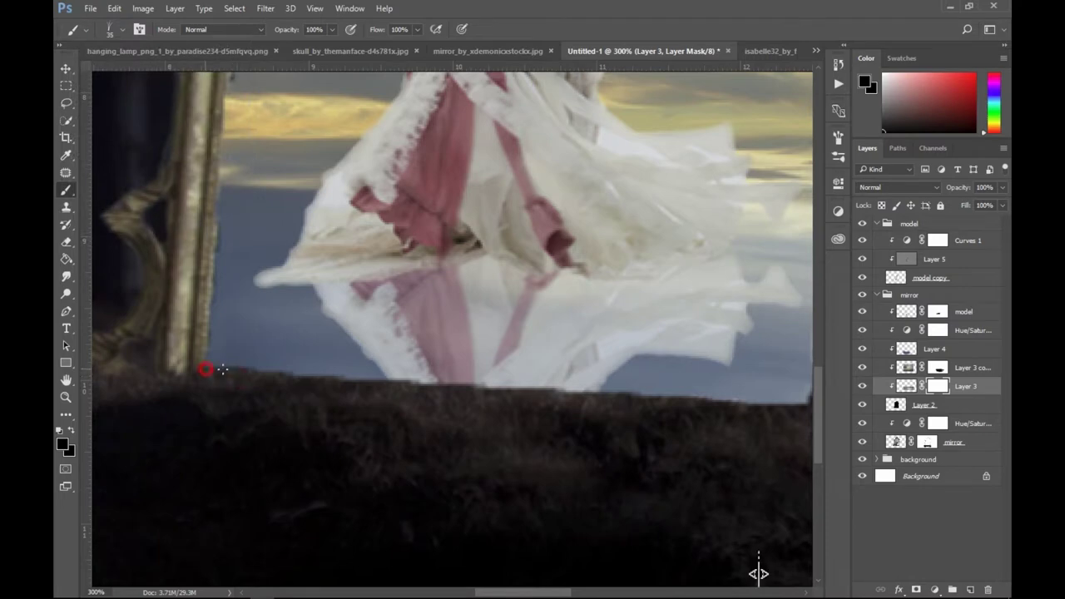
# Paint grass blades into Layer 3's mask along the whole ground edge.
pyautogui.moveTo(200, 371); pyautogui.dragTo(262, 381)
pyautogui.click(274, 381)
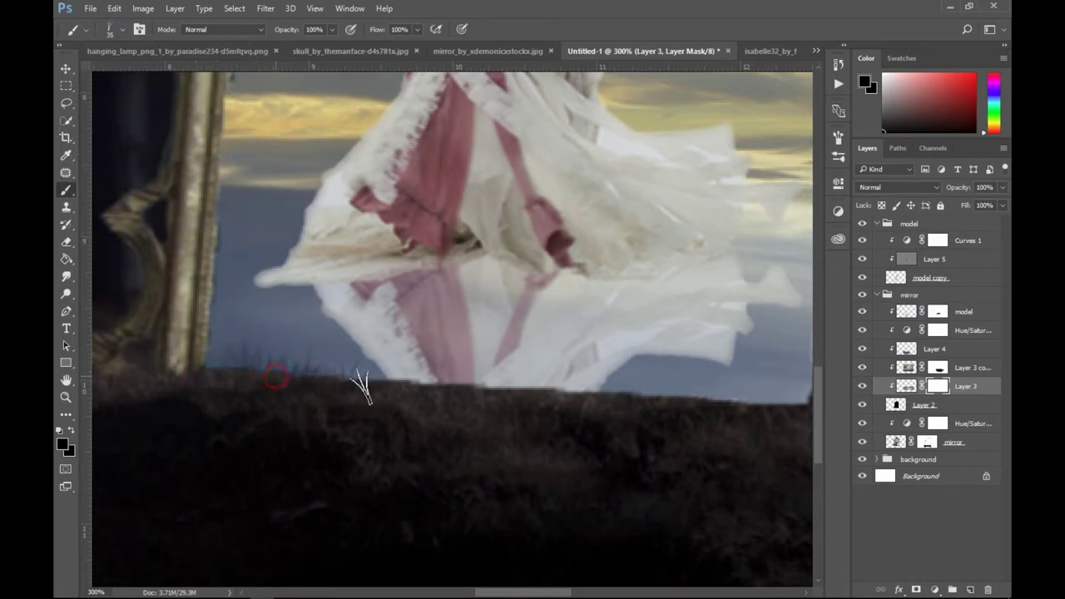
pyautogui.click(362, 383)
pyautogui.click(416, 385)
pyautogui.click(388, 383)
pyautogui.click(642, 391)
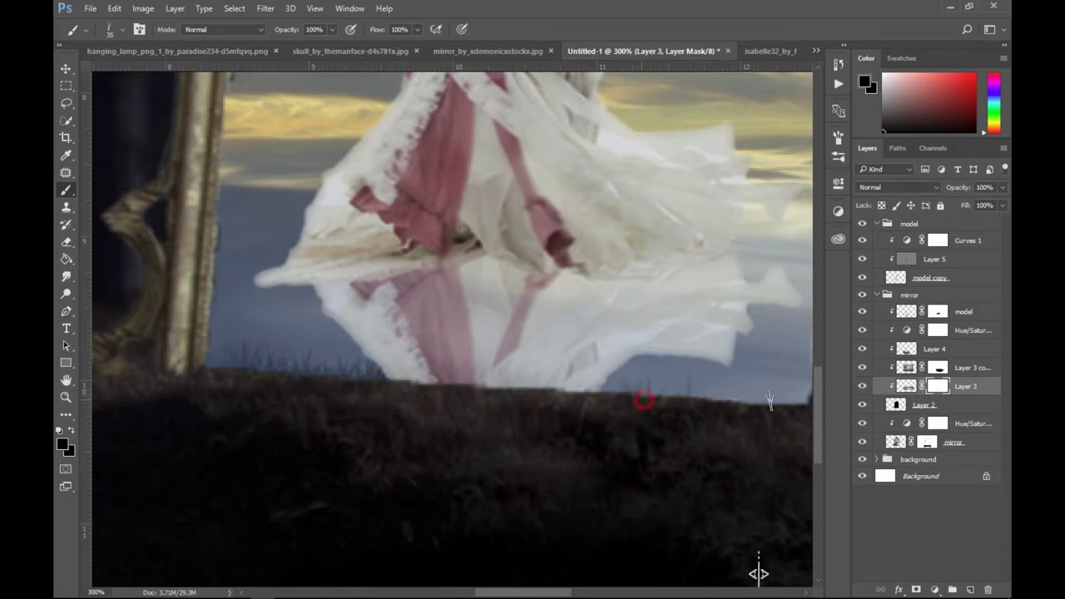
pyautogui.click(706, 398)
pyautogui.click(749, 391)
pyautogui.hscroll(5, 798, 407)
pyautogui.click(703, 402)
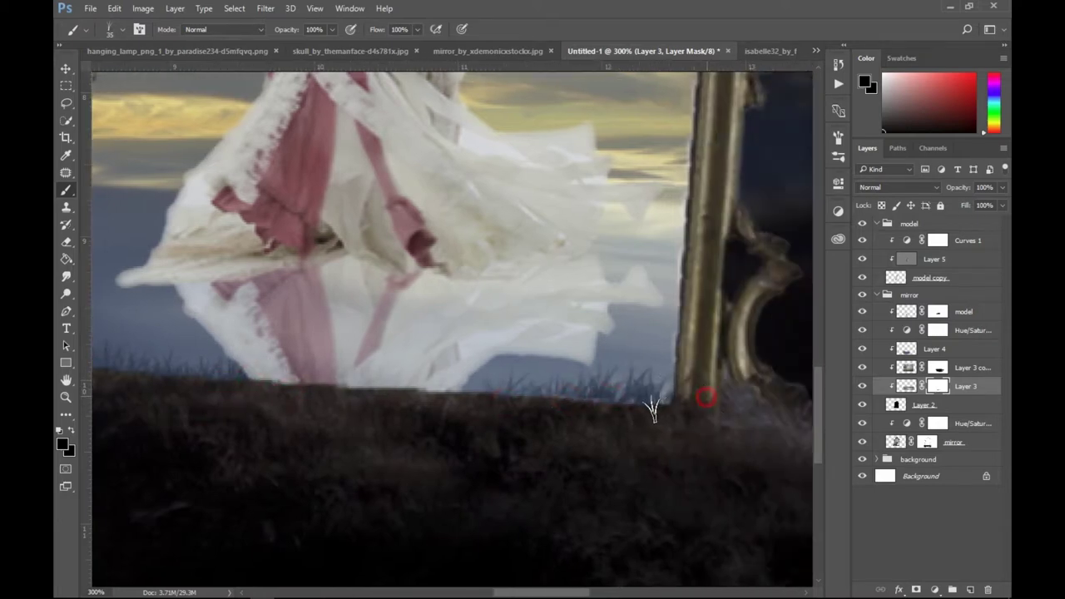
pyautogui.click(677, 406)
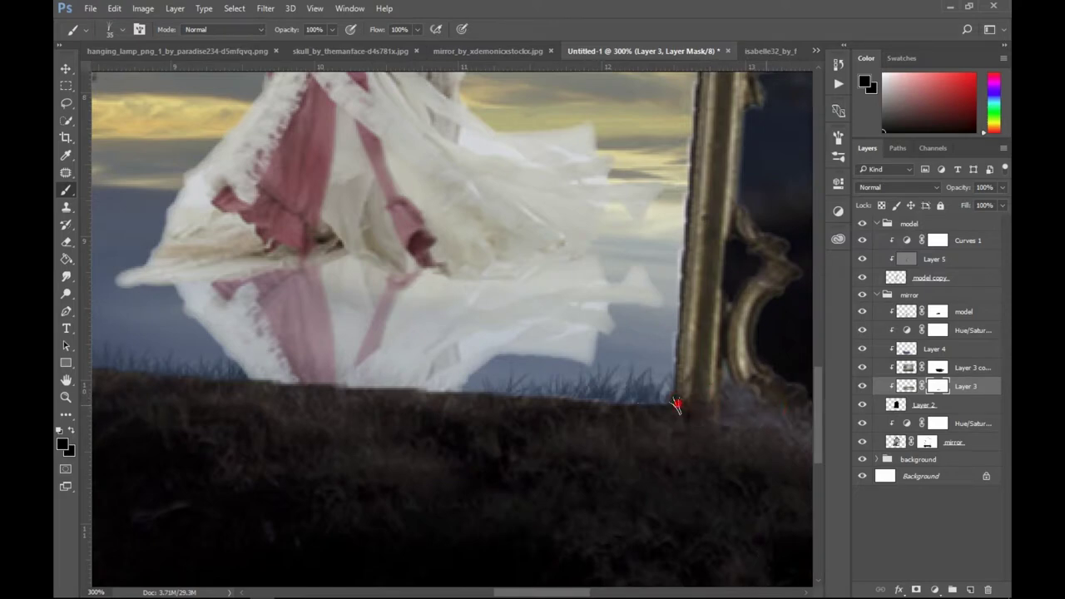
pyautogui.click(619, 403)
pyautogui.click(462, 402)
# Add a white mask to Layer 2 and paint grass blades along its ground edge.
pyautogui.click(896, 406)
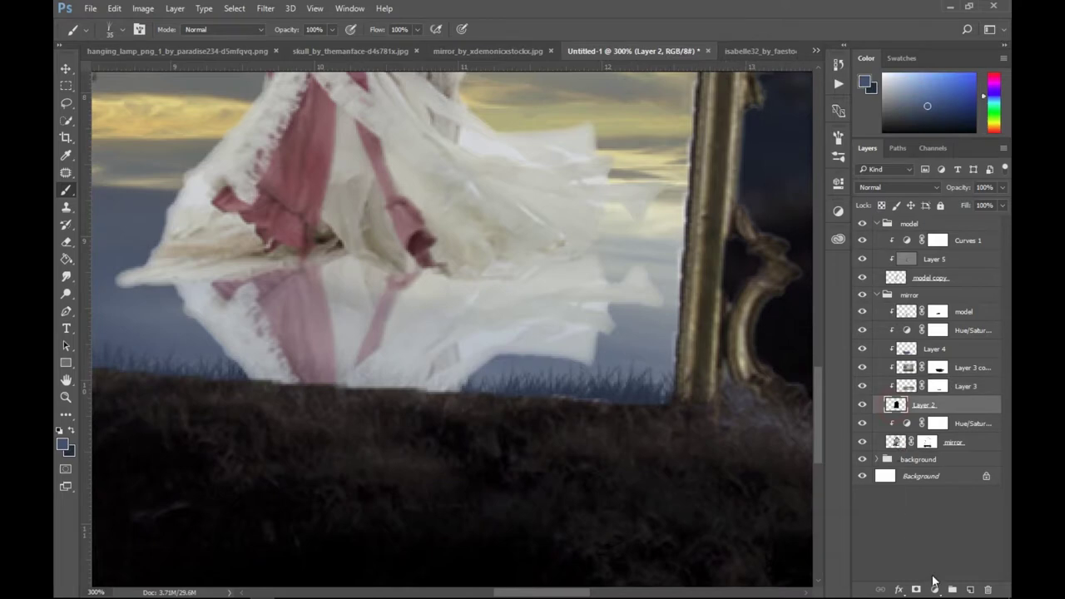
pyautogui.click(916, 589)
pyautogui.moveTo(684, 416); pyautogui.dragTo(342, 394)
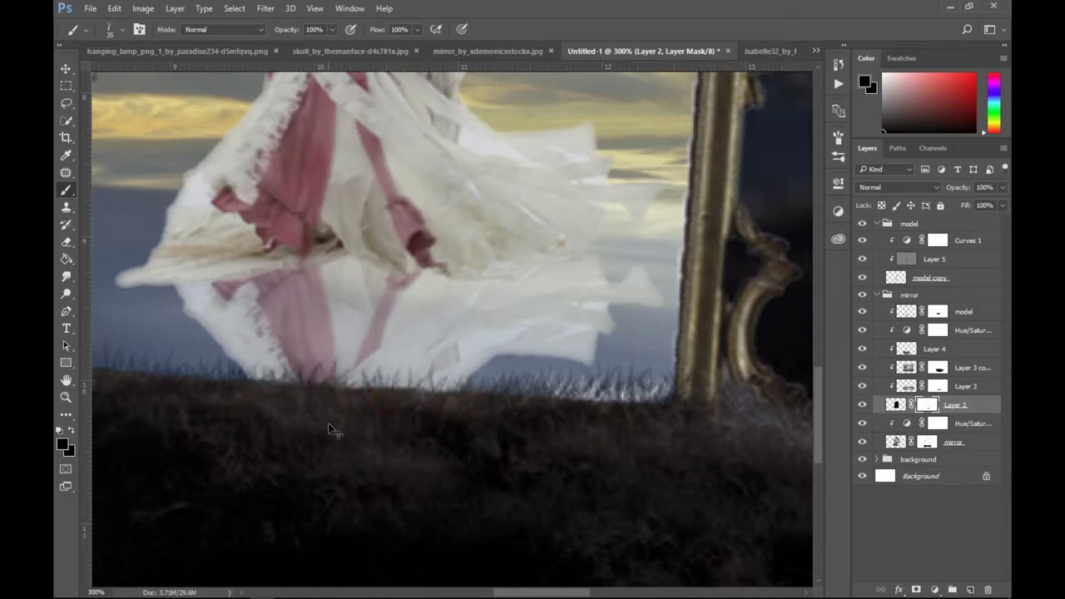
pyautogui.hscroll(-3, 366, 391)
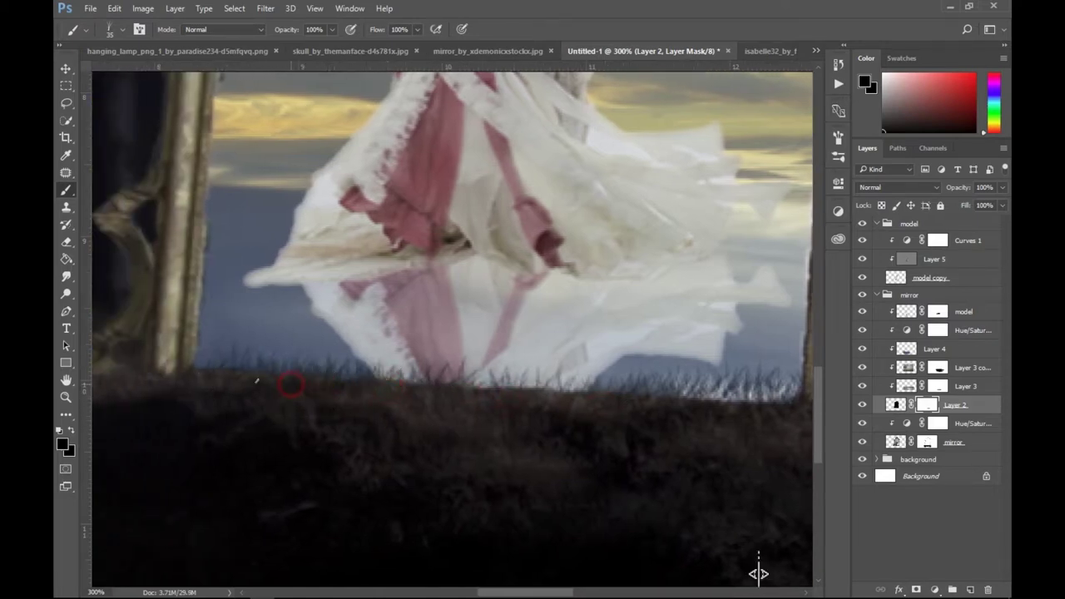
pyautogui.hscroll(-3, 282, 391)
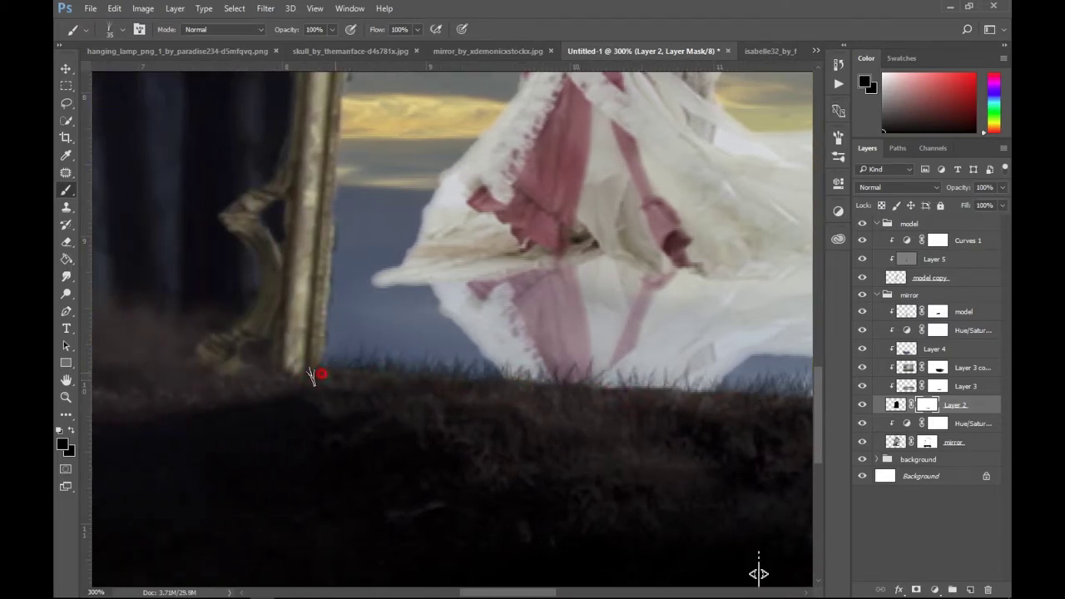
pyautogui.moveTo(391, 366); pyautogui.dragTo(603, 394)
pyautogui.click(454, 380)
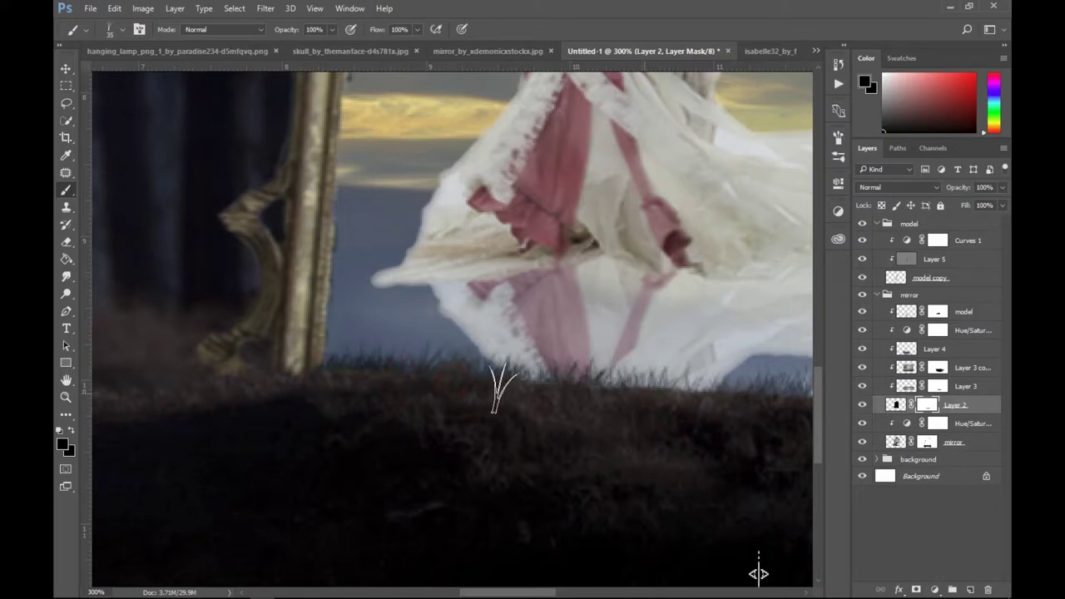
pyautogui.click(582, 402)
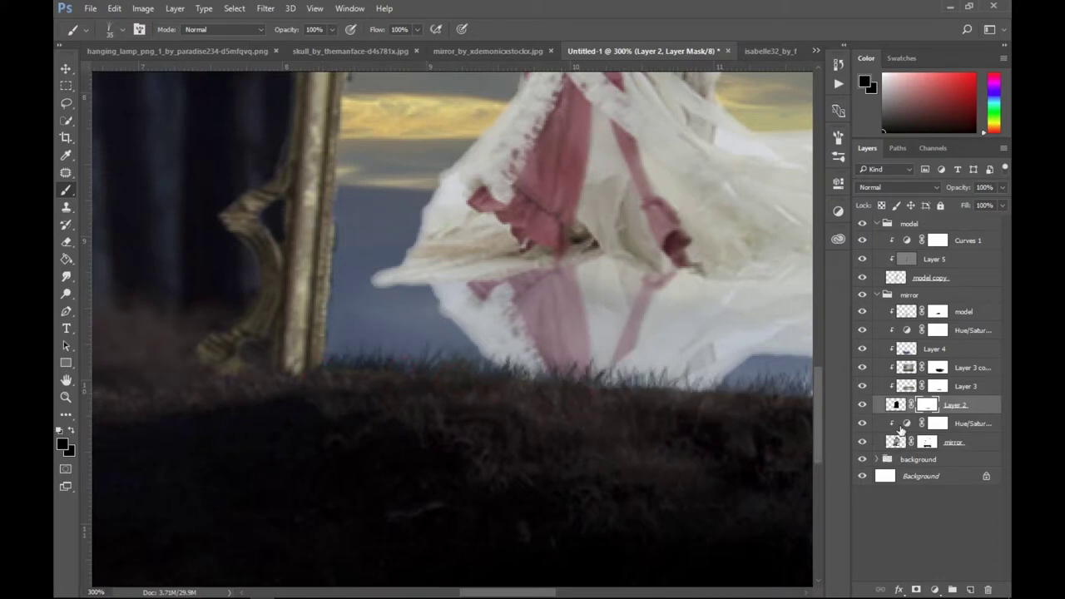
# Touch up the mirror layer's mask with grass near the mirror's base.
pyautogui.click(926, 441)
pyautogui.click(297, 376)
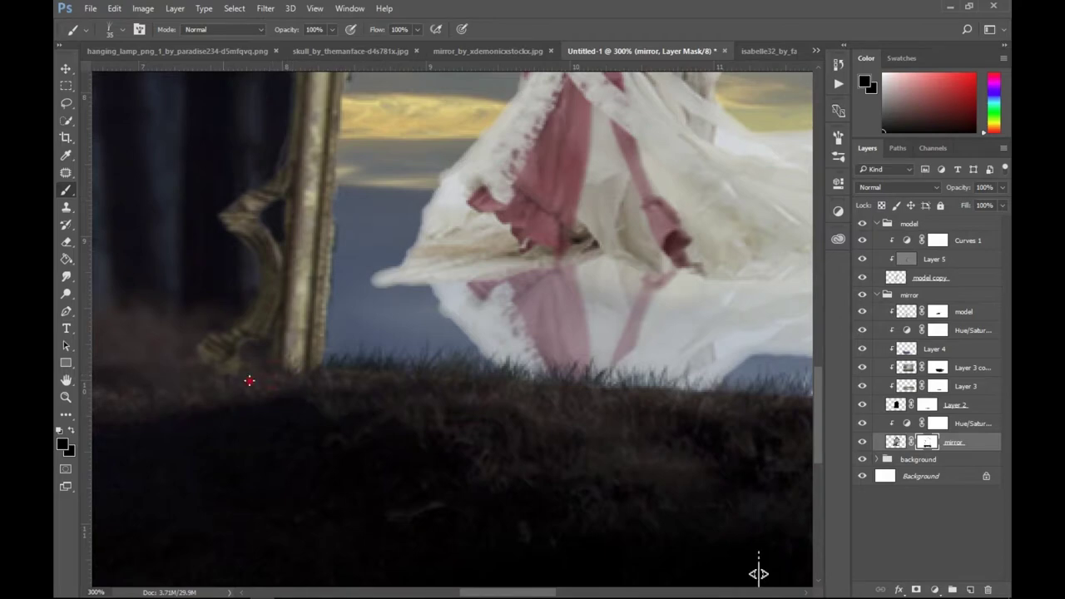
pyautogui.hscroll(5, 397, 435)
pyautogui.hscroll(5, 594, 439)
pyautogui.click(663, 414)
pyautogui.click(725, 421)
pyautogui.hscroll(-2, 676, 460)
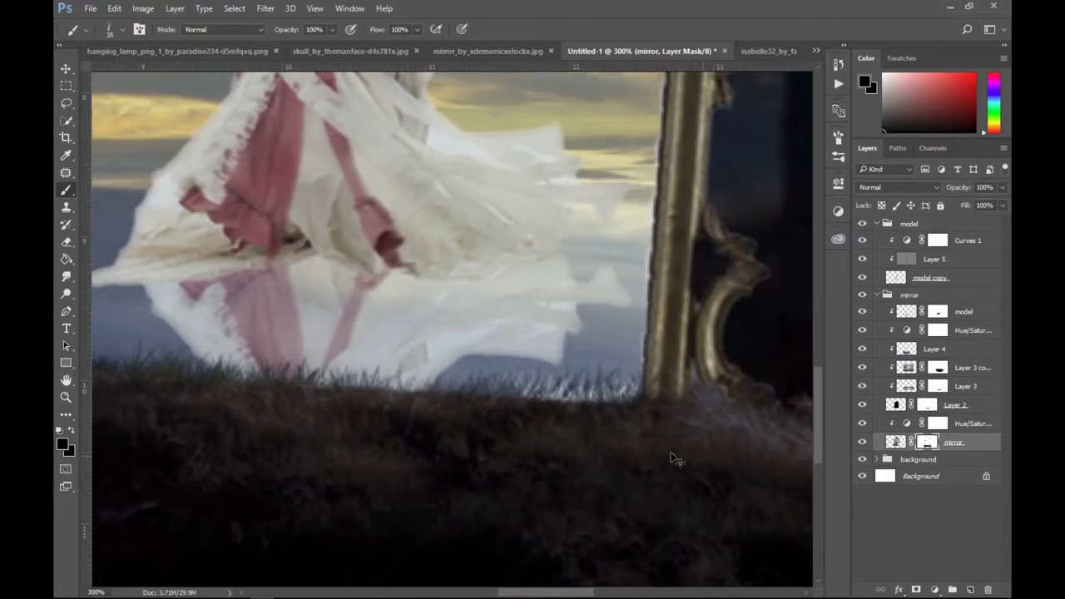
pyautogui.hscroll(-3, 675, 459)
# Refine the grass edge along the mirror base on Layer 2's mask.
pyautogui.click(926, 405)
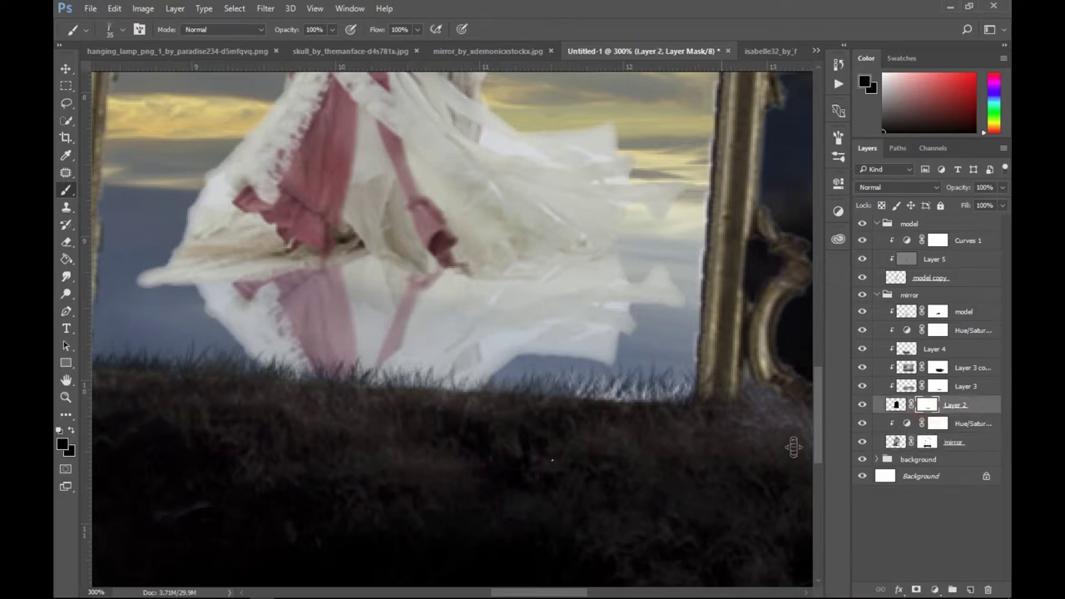
pyautogui.hscroll(-4, 796, 444)
pyautogui.moveTo(584, 391); pyautogui.dragTo(455, 391)
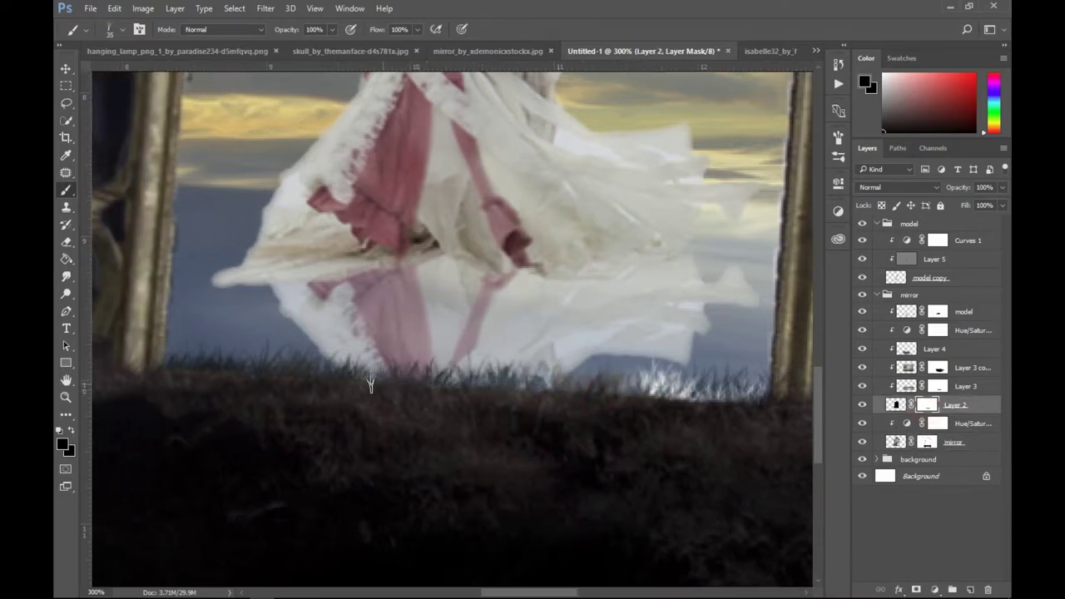
pyautogui.moveTo(455, 390); pyautogui.dragTo(202, 372)
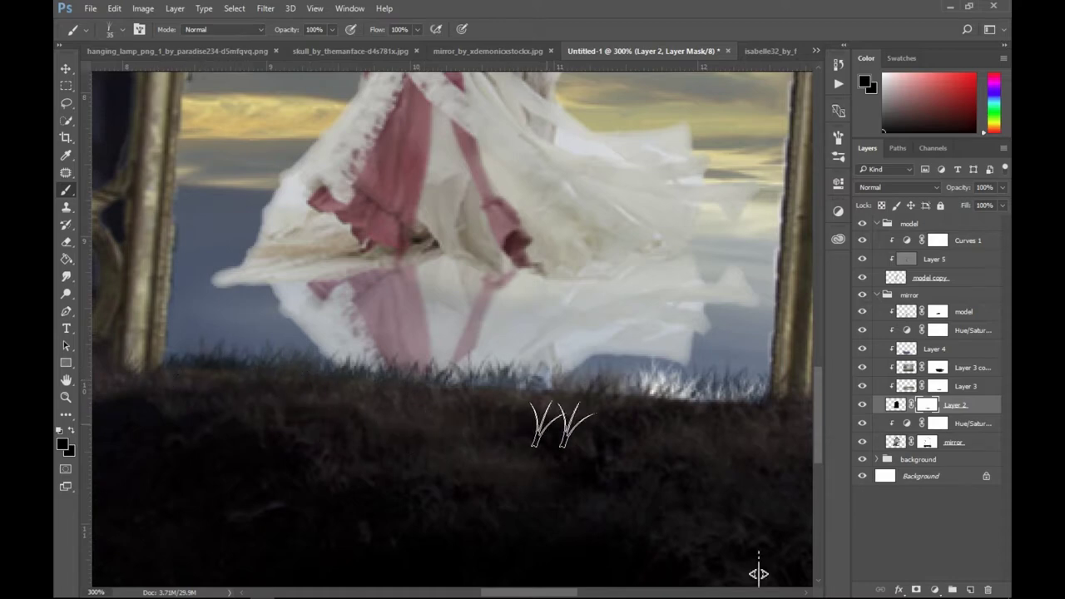
pyautogui.hscroll(2, 757, 571)
pyautogui.hscroll(5, 757, 572)
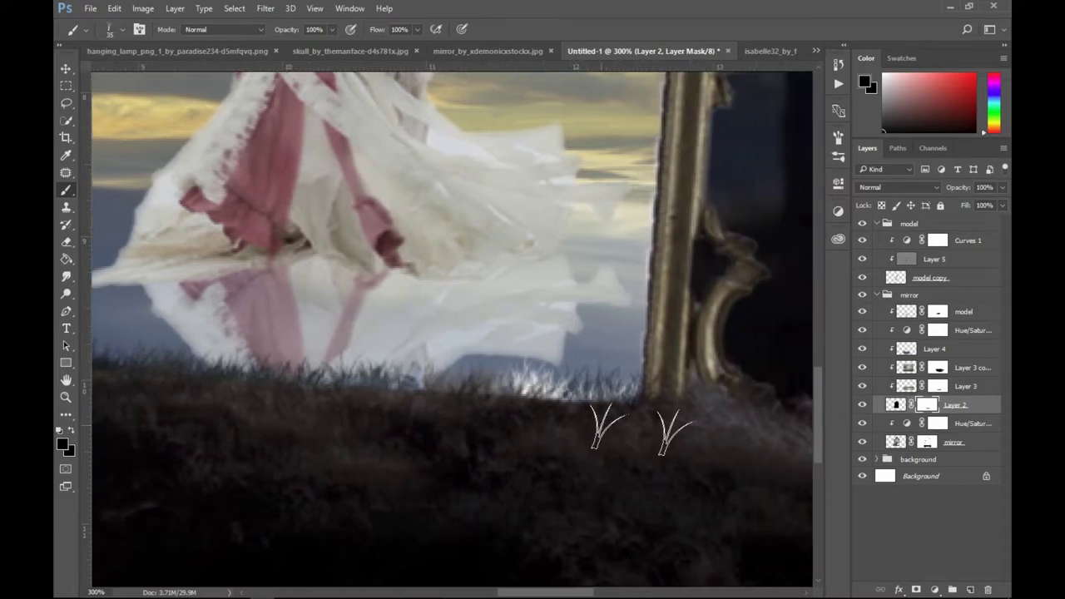
pyautogui.click(897, 442)
pyautogui.click(896, 406)
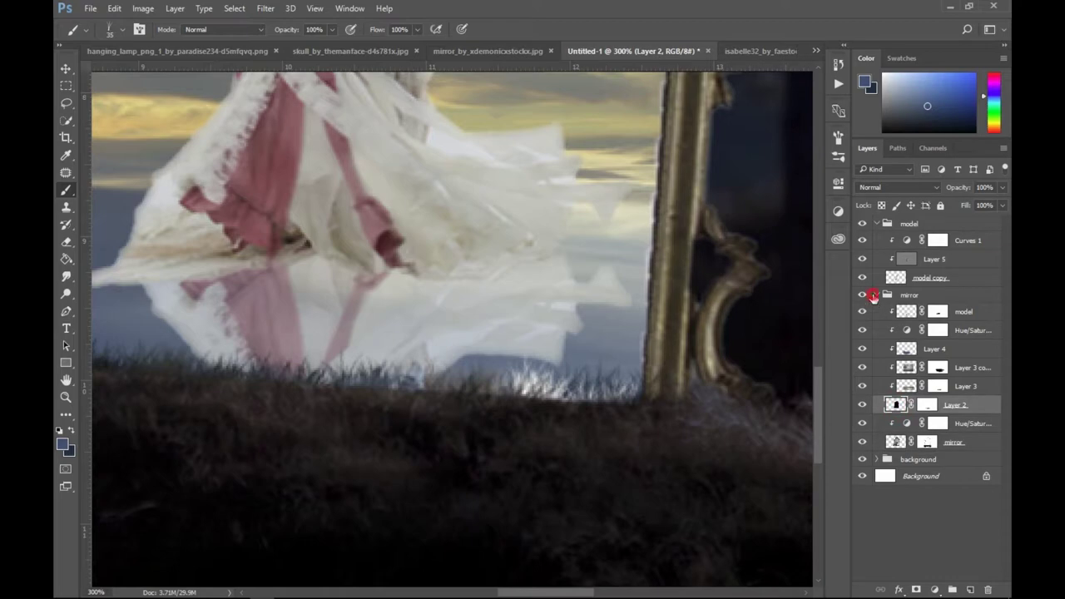
# Collapse the mirror group and zoom out until the whole forest scene fits.
pyautogui.click(872, 296)
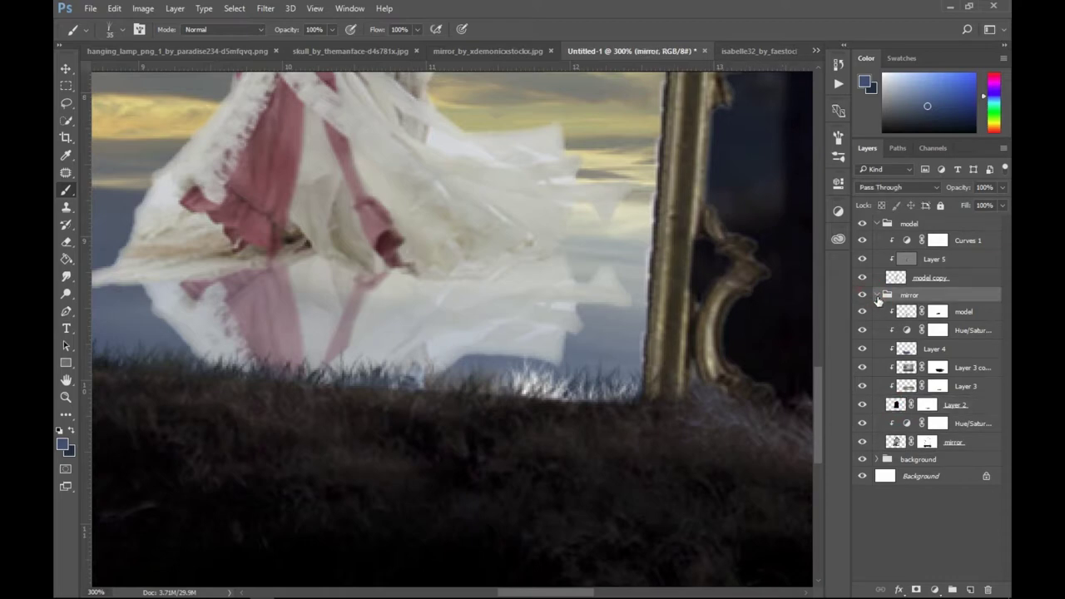
pyautogui.click(877, 295)
pyautogui.hotkey('ctrl', '-')
pyautogui.hotkey('ctrl', '-')
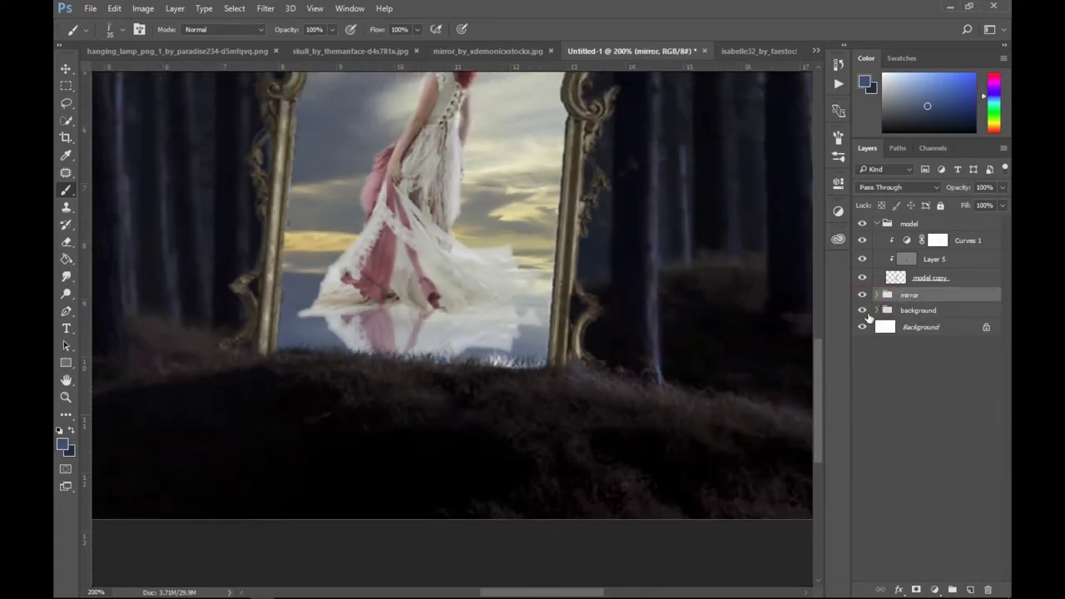
pyautogui.hotkey('ctrl', '-')
pyautogui.hotkey('ctrl', '+')
pyautogui.hotkey('ctrl', '+')
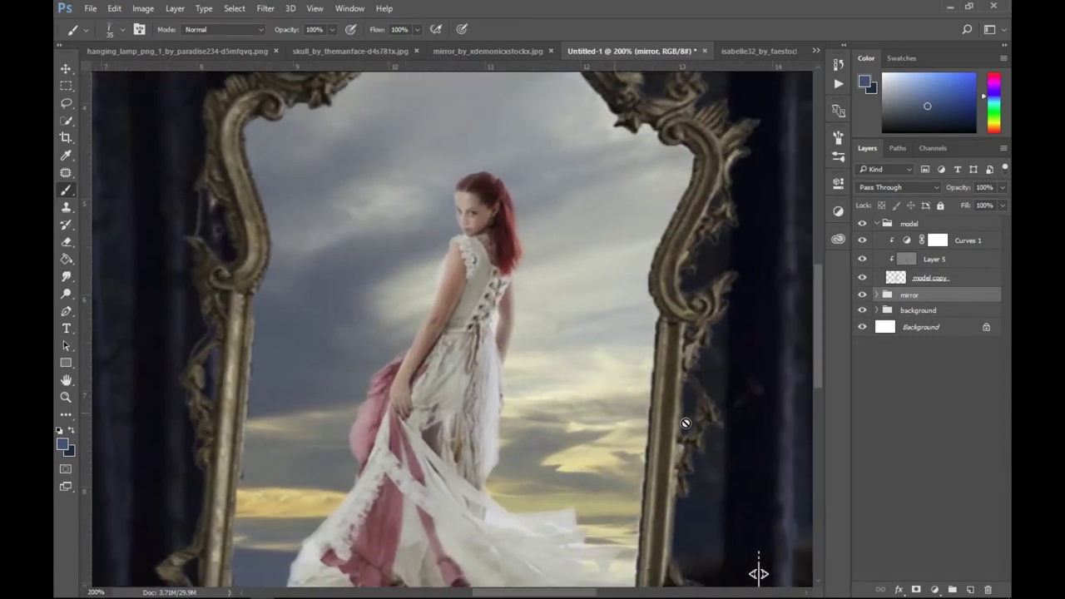
pyautogui.hscroll(5, 755, 571)
pyautogui.hscroll(3, 755, 571)
pyautogui.hscroll(-2, 418, 465)
pyautogui.hscroll(-5, 458, 468)
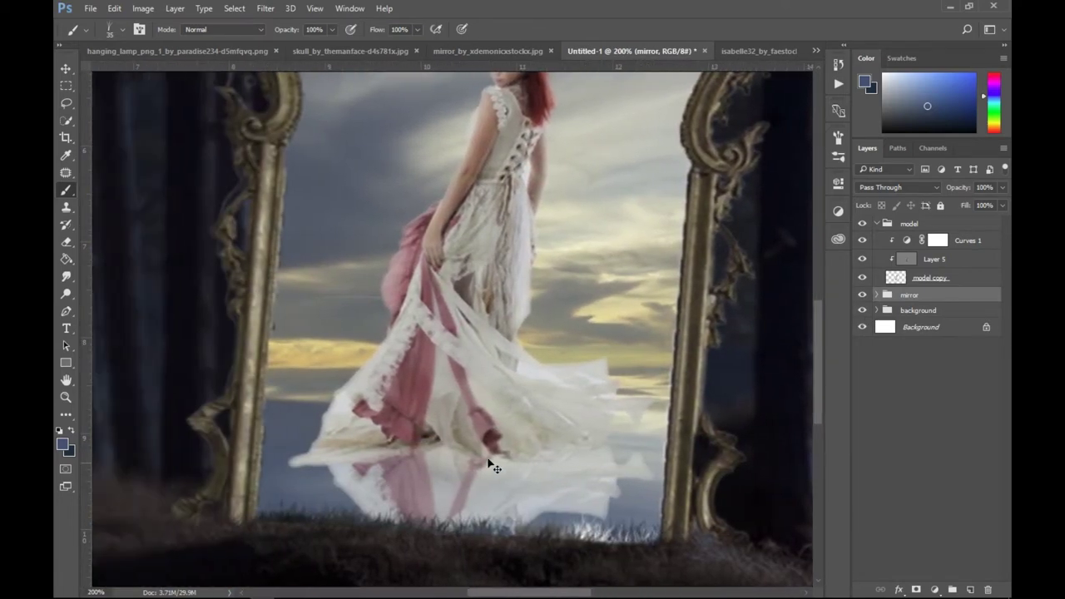
pyautogui.hotkey('ctrl', '-')
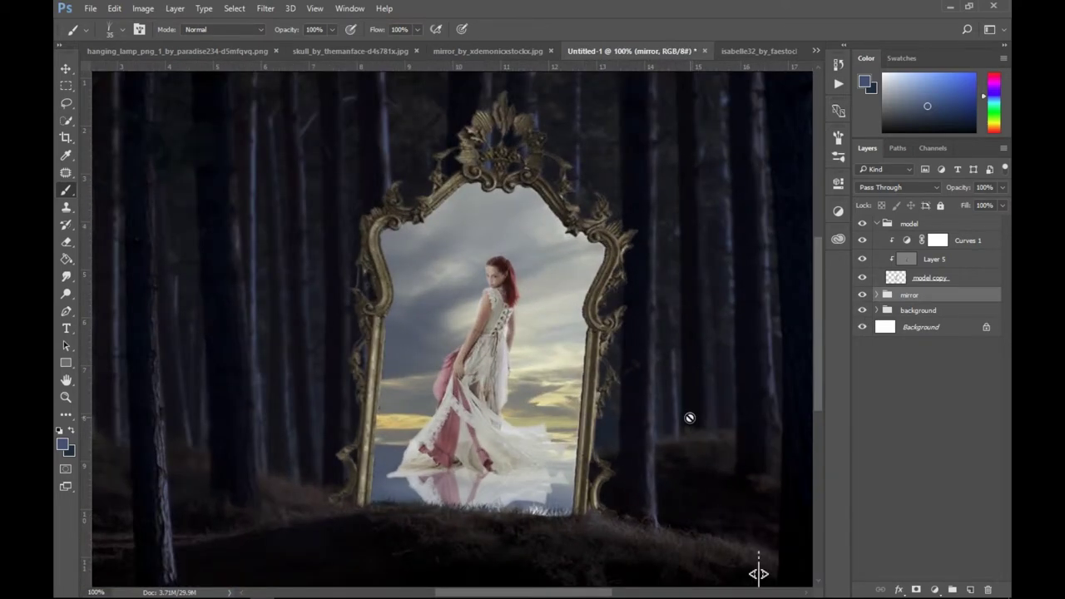
pyautogui.hotkey('ctrl', '-')
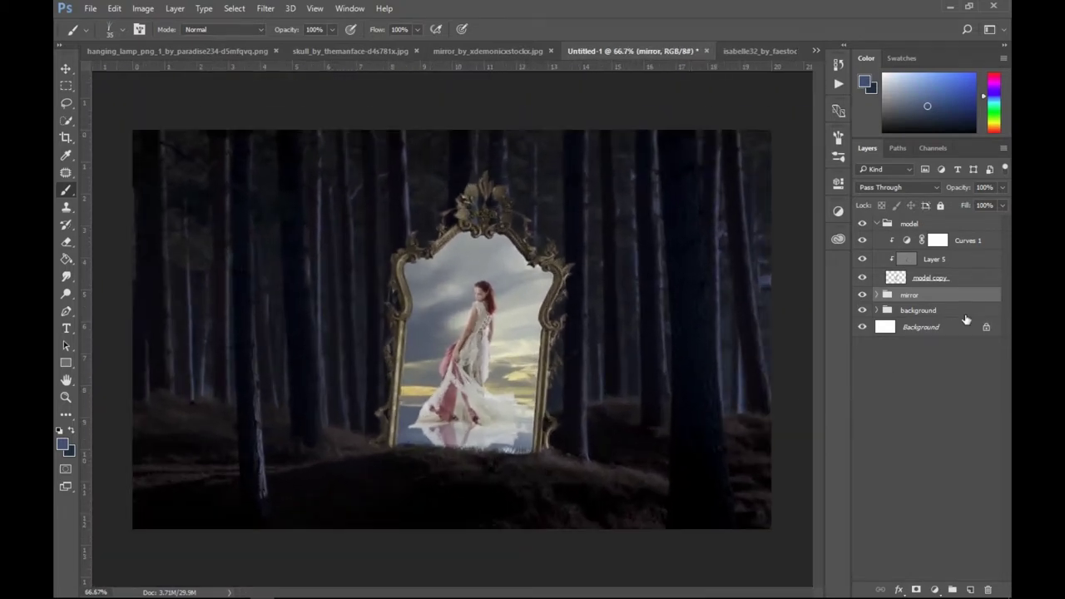
# Collapse the model group and add a new empty Layer 6 above it.
pyautogui.click(876, 224)
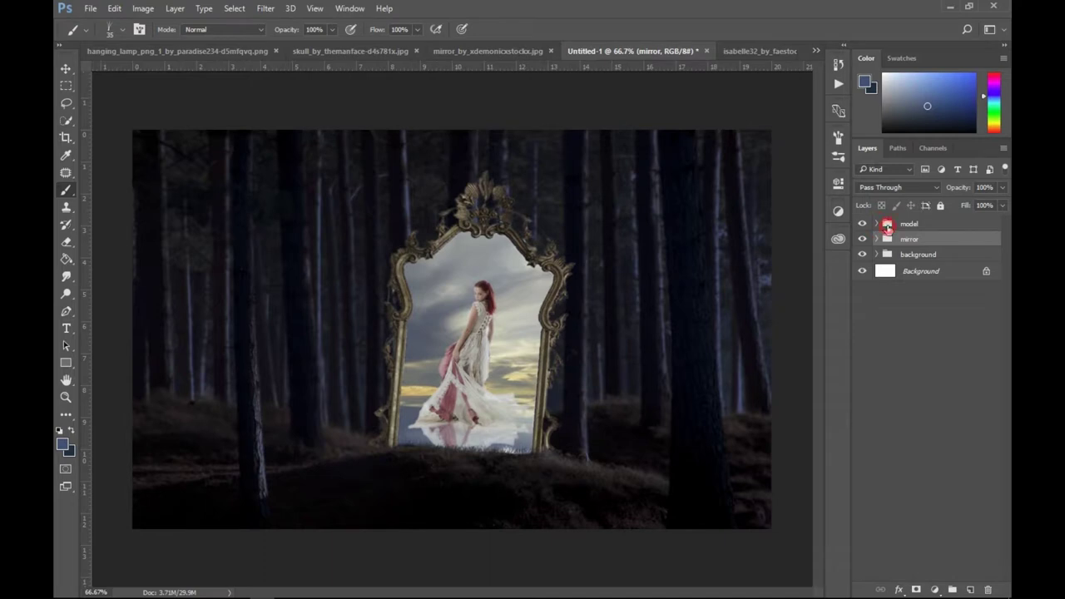
pyautogui.click(886, 224)
pyautogui.click(968, 588)
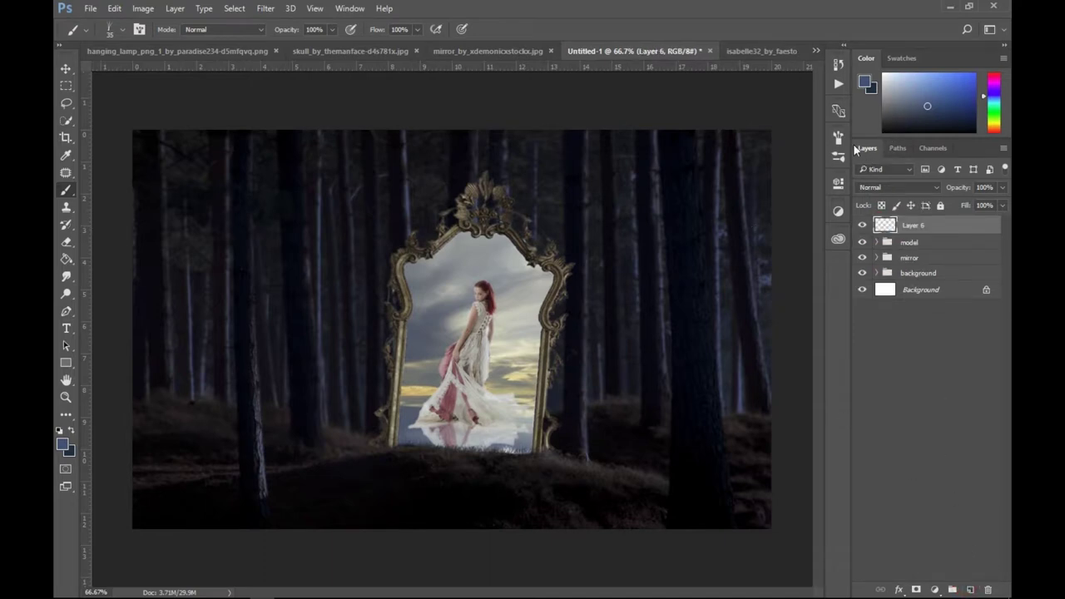
# Pick the 1100 px cloud brush and rename Layer 6 to 'clouds effect'.
pyautogui.click(109, 30)
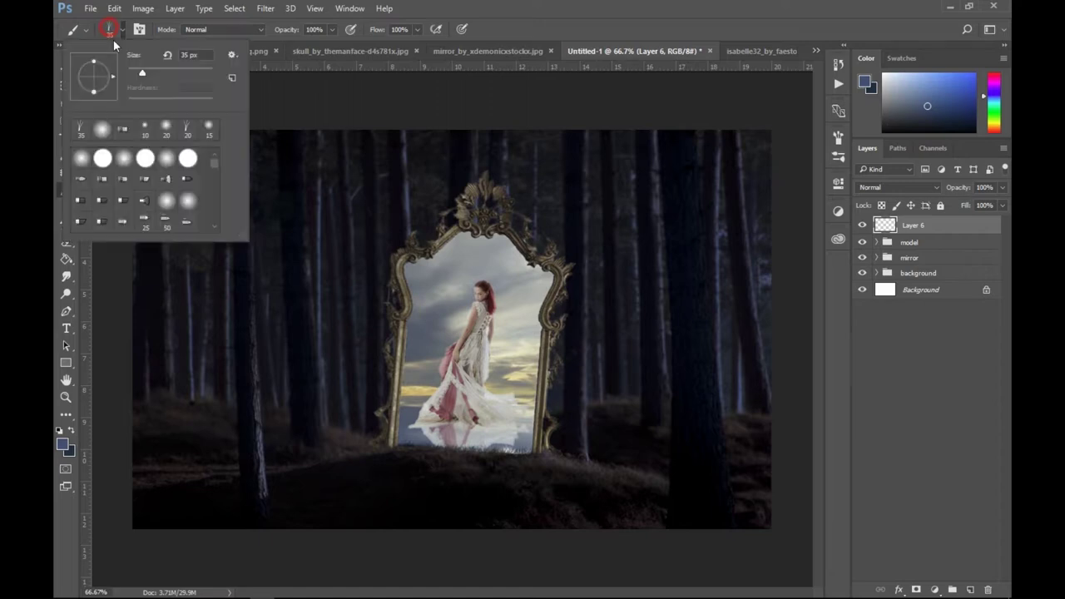
pyautogui.scroll(-2, 116, 174)
pyautogui.scroll(-2, 125, 192)
pyautogui.scroll(-2, 129, 200)
pyautogui.scroll(-2, 131, 208)
pyautogui.scroll(-2, 131, 208)
pyautogui.scroll(-2, 117, 213)
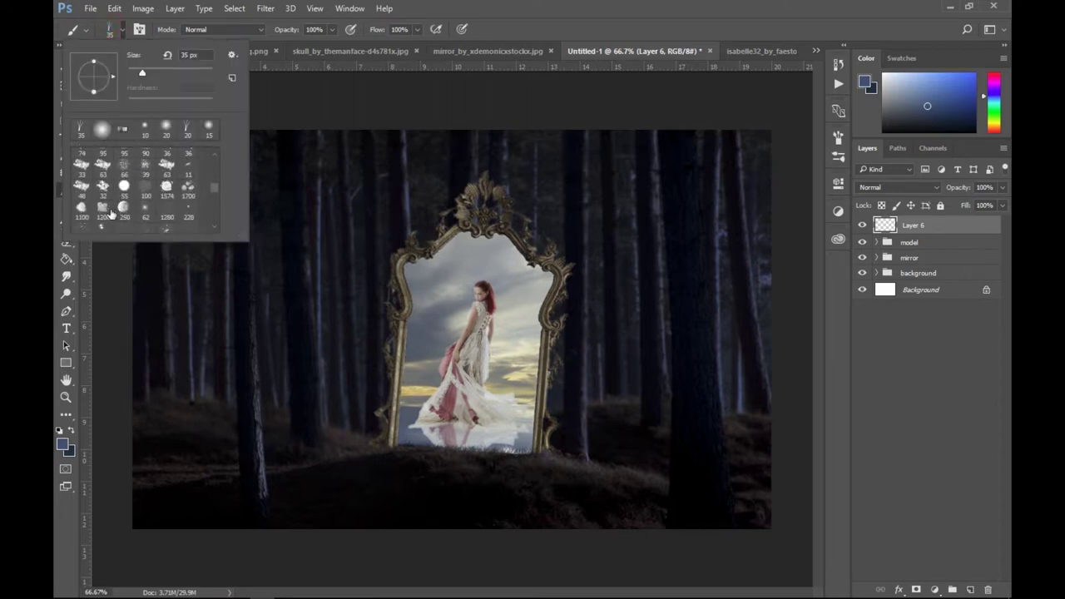
pyautogui.click(83, 210)
pyautogui.doubleClick(909, 226)
pyautogui.write('clouds effect')
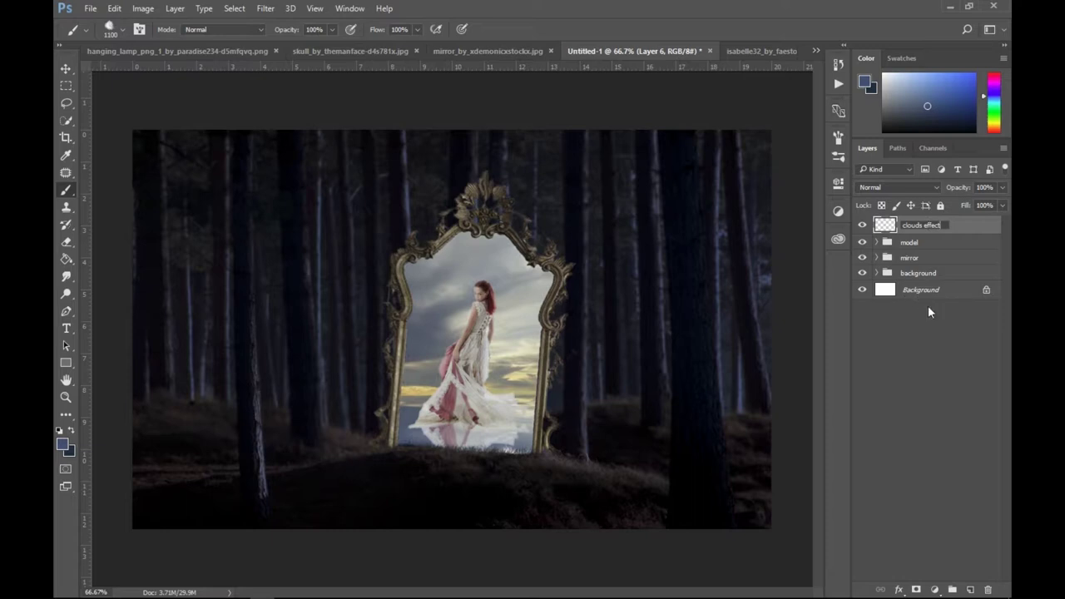
pyautogui.click(934, 356)
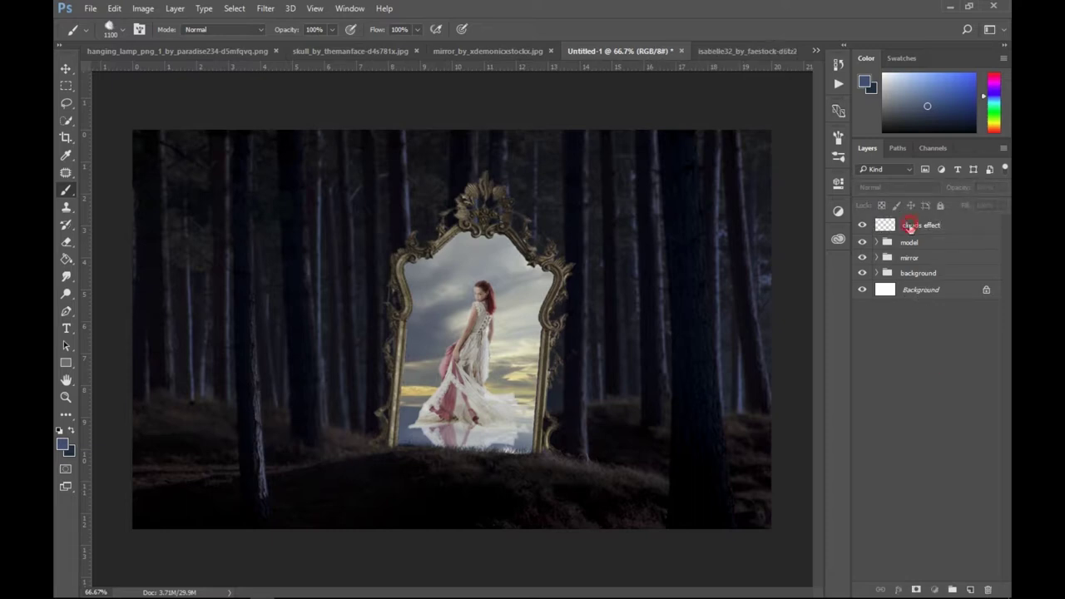
# Paint faint 300 px, 15% opacity mist across the upper trees and left of the mirror.
pyautogui.click(910, 226)
pyautogui.press('[')
pyautogui.press('[')
pyautogui.press('[')
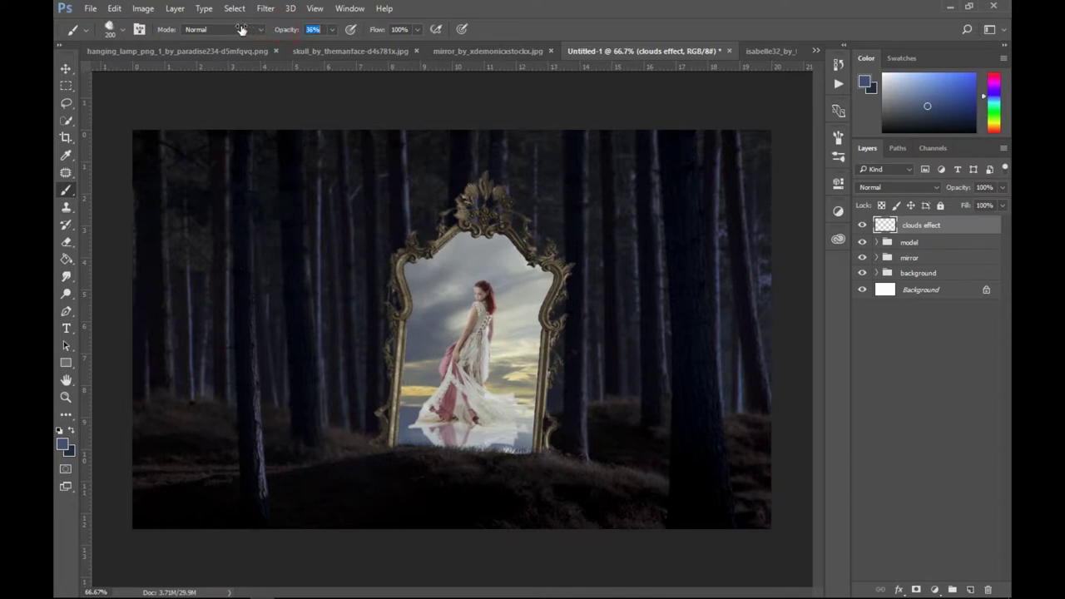
pyautogui.press(']')
pyautogui.moveTo(723, 159)
pyautogui.mouseDown()
pyautogui.moveTo(747, 163)
pyautogui.moveTo(632, 151)
pyautogui.mouseUp()
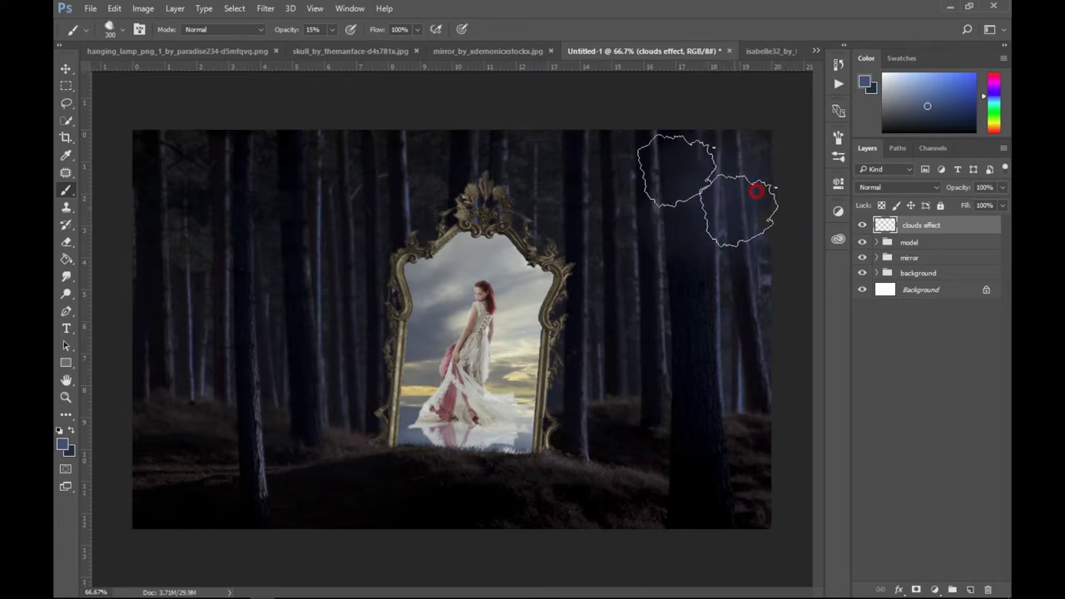
pyautogui.moveTo(366, 158); pyautogui.dragTo(170, 184)
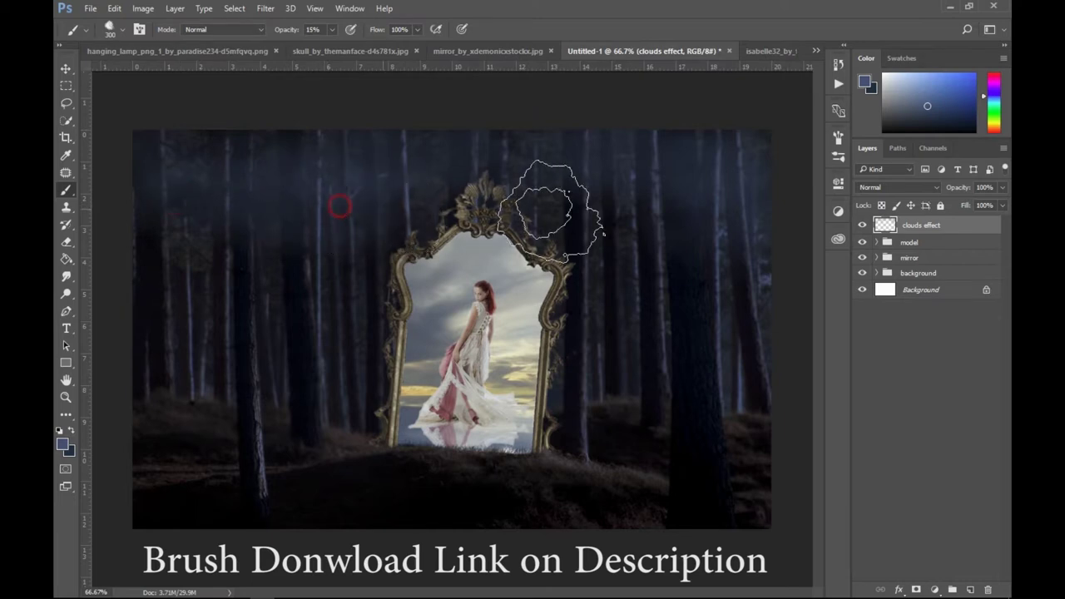
pyautogui.moveTo(171, 184)
pyautogui.mouseDown()
pyautogui.moveTo(132, 287)
pyautogui.moveTo(167, 238)
pyautogui.moveTo(285, 297)
pyautogui.moveTo(230, 333)
pyautogui.moveTo(247, 312)
pyautogui.moveTo(262, 209)
pyautogui.moveTo(369, 238)
pyautogui.moveTo(490, 195)
pyautogui.moveTo(630, 273)
pyautogui.moveTo(713, 273)
pyautogui.moveTo(737, 375)
pyautogui.moveTo(731, 416)
pyautogui.moveTo(601, 408)
pyautogui.moveTo(730, 342)
pyautogui.mouseUp()
pyautogui.moveTo(332, 345)
pyautogui.mouseDown()
pyautogui.moveTo(344, 381)
pyautogui.moveTo(343, 266)
pyautogui.moveTo(297, 397)
pyautogui.moveTo(237, 345)
pyautogui.moveTo(237, 411)
pyautogui.moveTo(324, 372)
pyautogui.mouseUp()
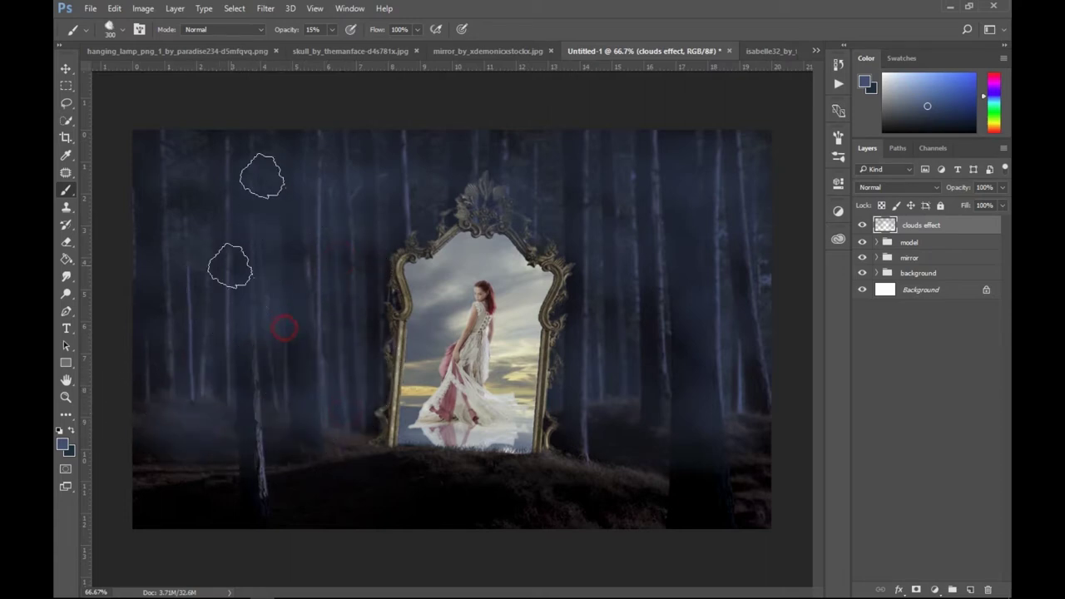
pyautogui.click(65, 66)
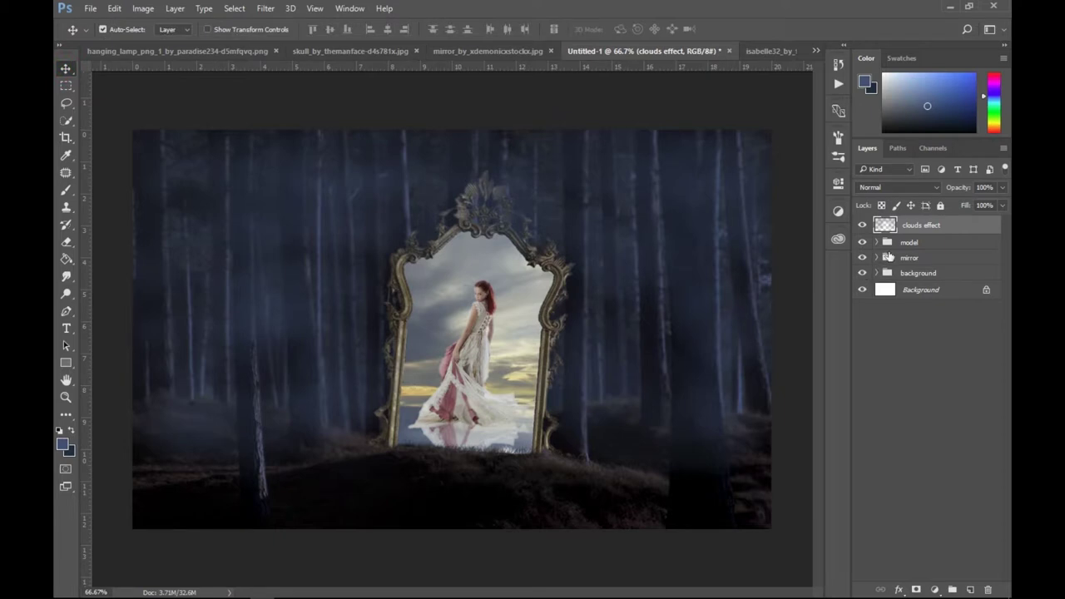
# Move clouds effect into the background group just below Layer 1 copy.
pyautogui.moveTo(892, 254); pyautogui.dragTo(907, 273)
pyautogui.click(876, 254)
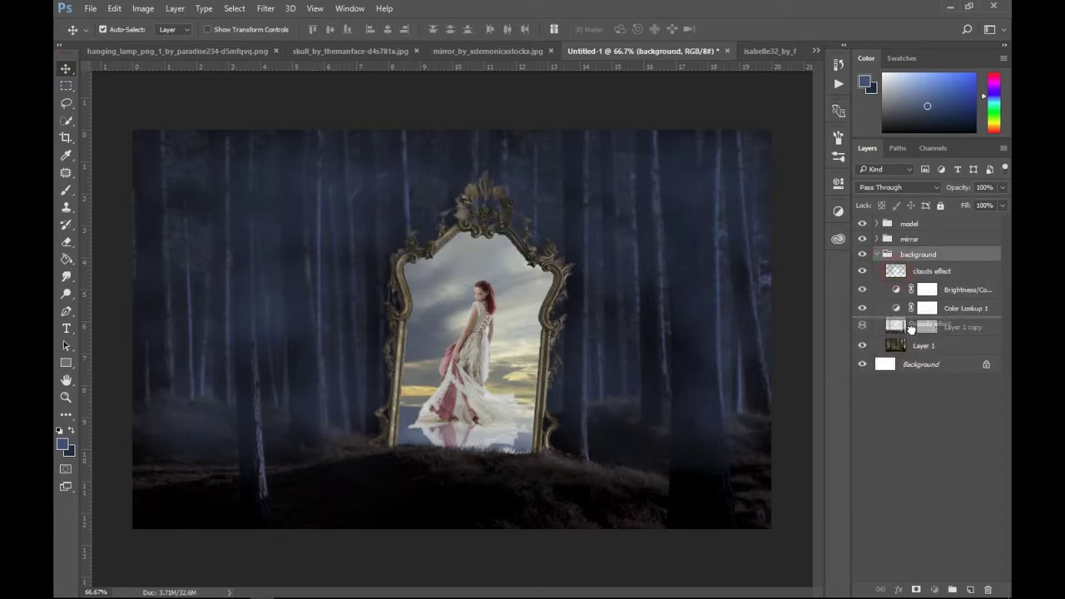
pyautogui.moveTo(897, 275); pyautogui.dragTo(917, 344)
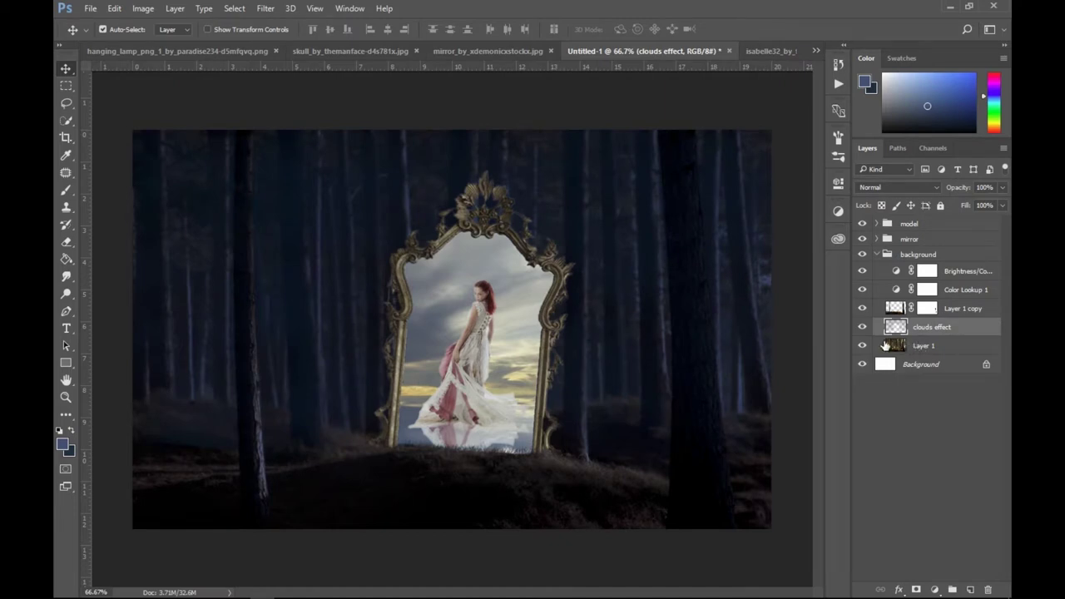
pyautogui.click(862, 327)
# Select Brightness/Contrast 1 and Color Lookup 1 and open their layer context menu.
pyautogui.click(963, 277)
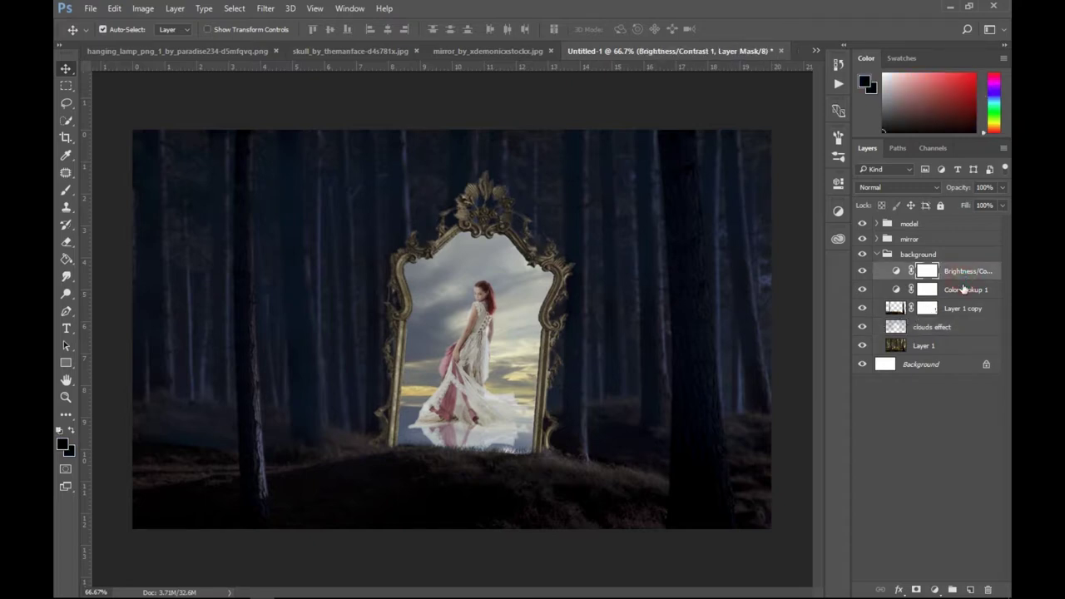
pyautogui.keyDown('shift'); pyautogui.click(963, 289); pyautogui.keyUp('shift')
pyautogui.rightClick(961, 291)
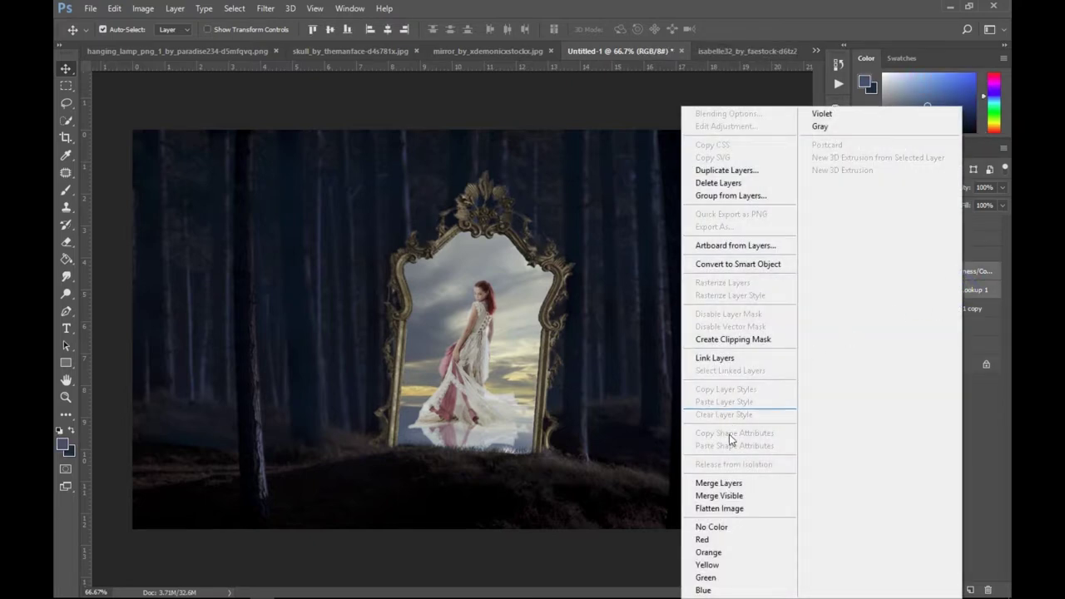
# Clip both adjustments to Layer 1 copy and add a Moonlight.3DL Color Lookup clipped to Layer 1.
pyautogui.click(754, 340)
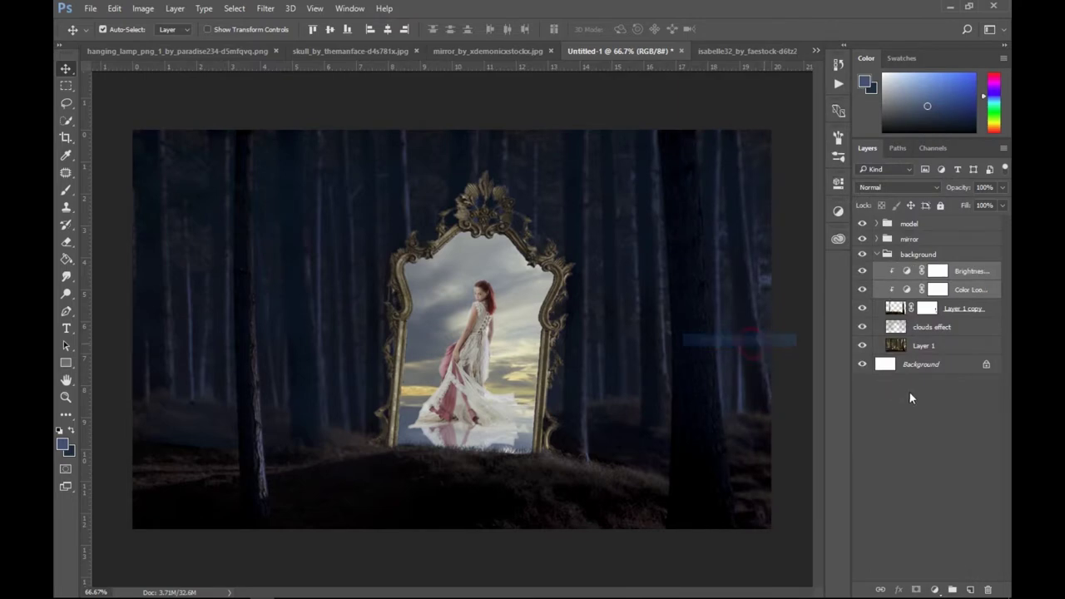
pyautogui.click(912, 401)
pyautogui.click(901, 349)
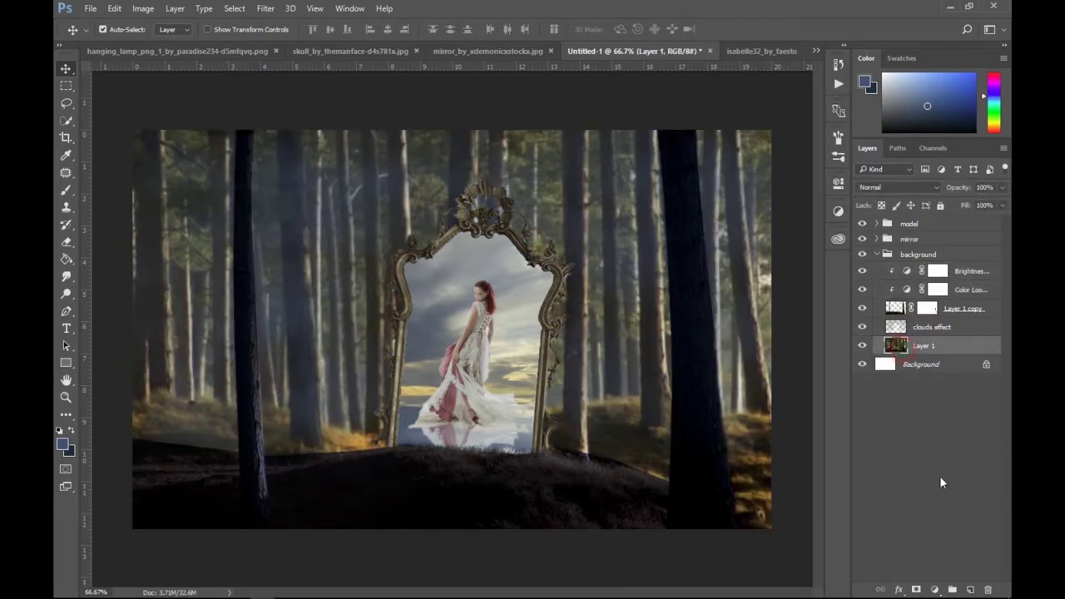
pyautogui.click(936, 589)
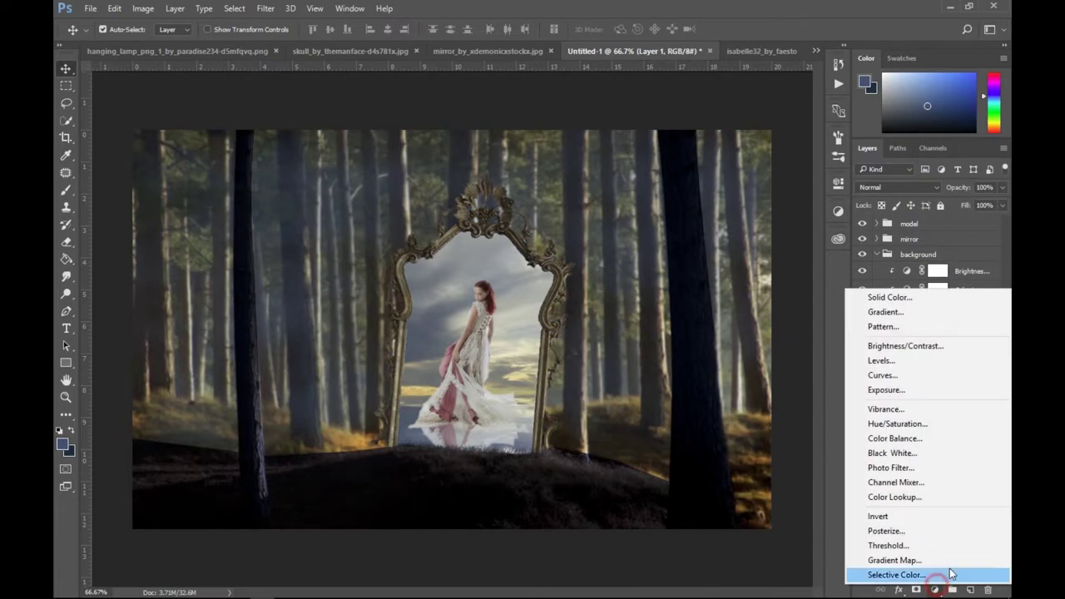
pyautogui.click(923, 496)
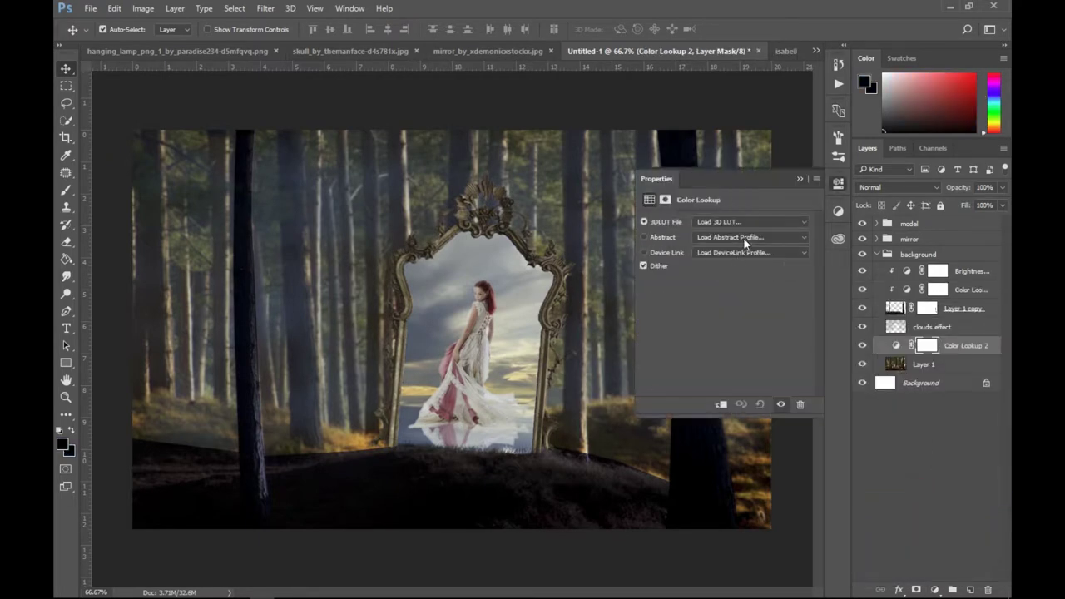
pyautogui.click(748, 225)
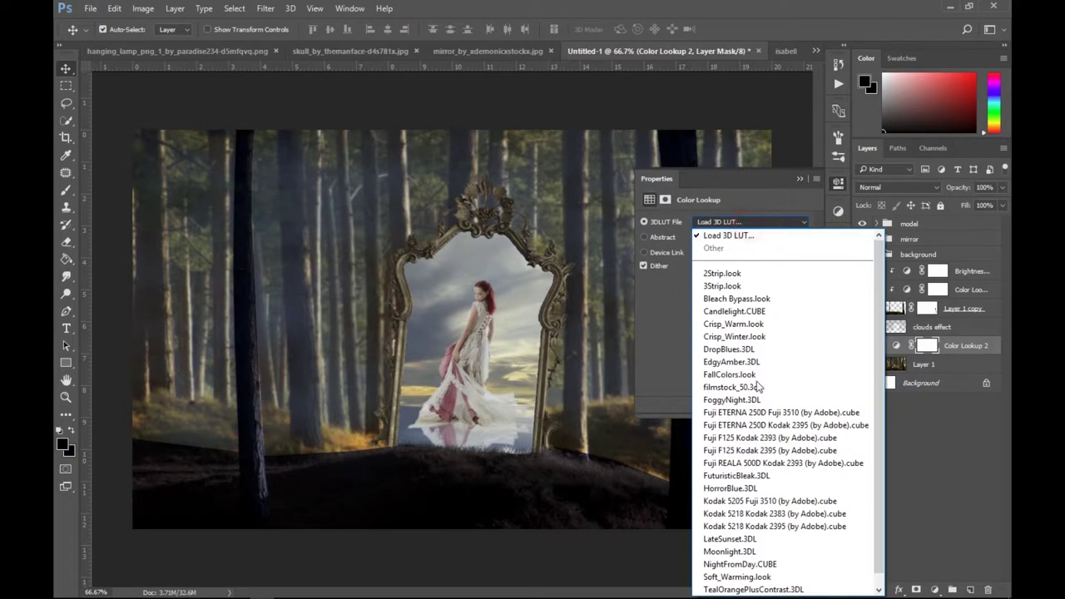
pyautogui.click(750, 551)
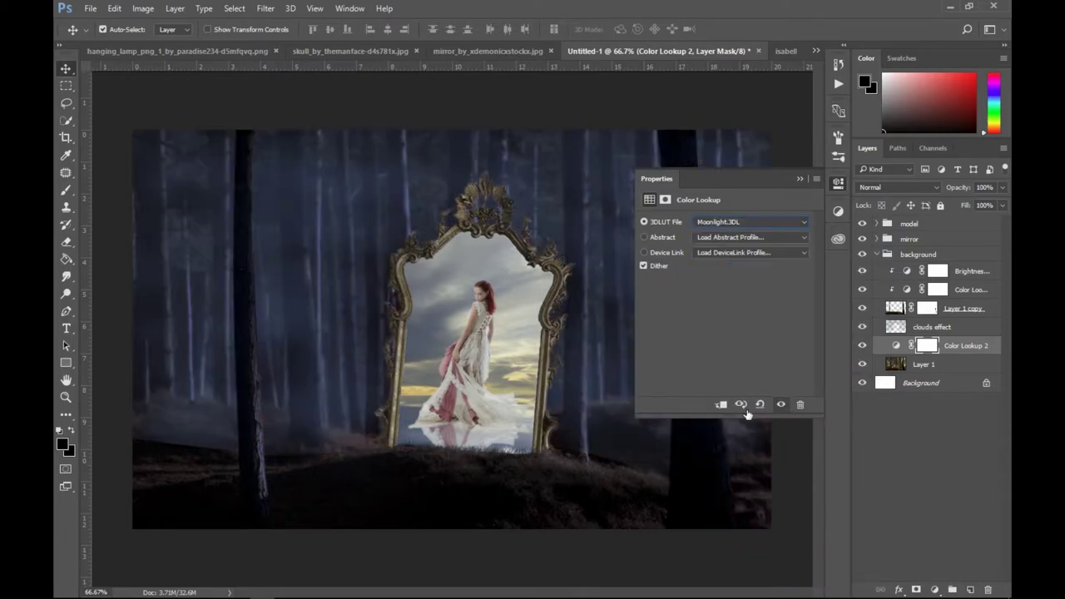
pyautogui.click(722, 406)
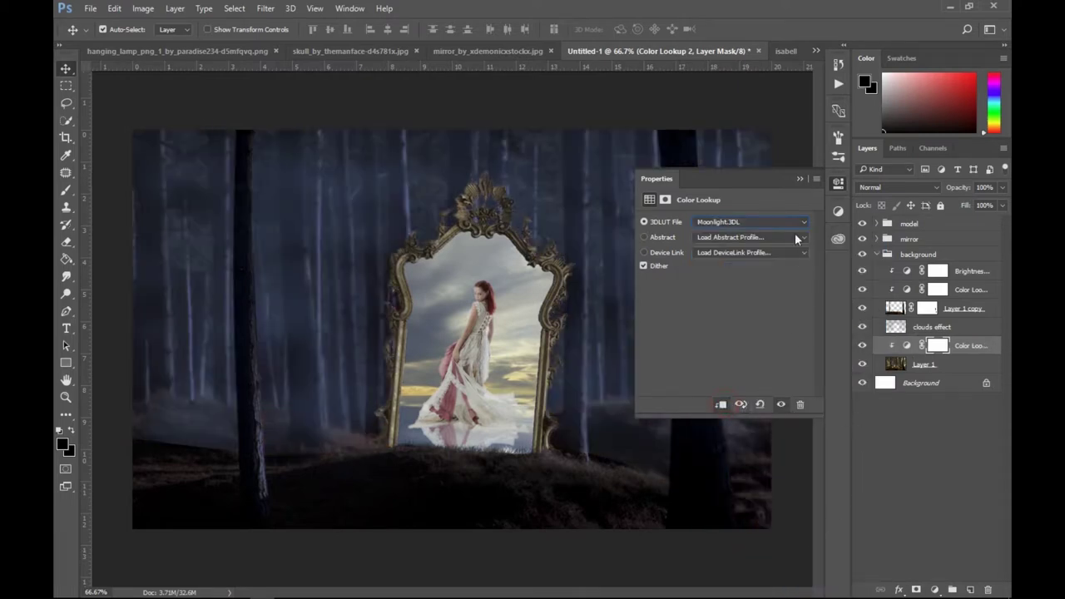
pyautogui.click(798, 181)
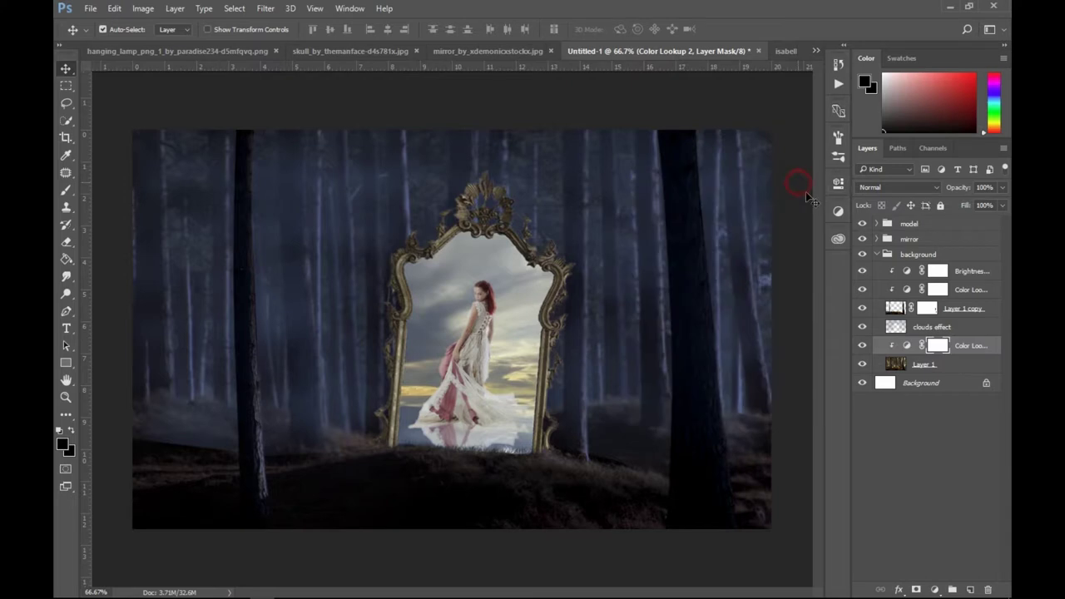
# Move clouds effect to the top of the background group.
pyautogui.click(896, 364)
pyautogui.click(896, 326)
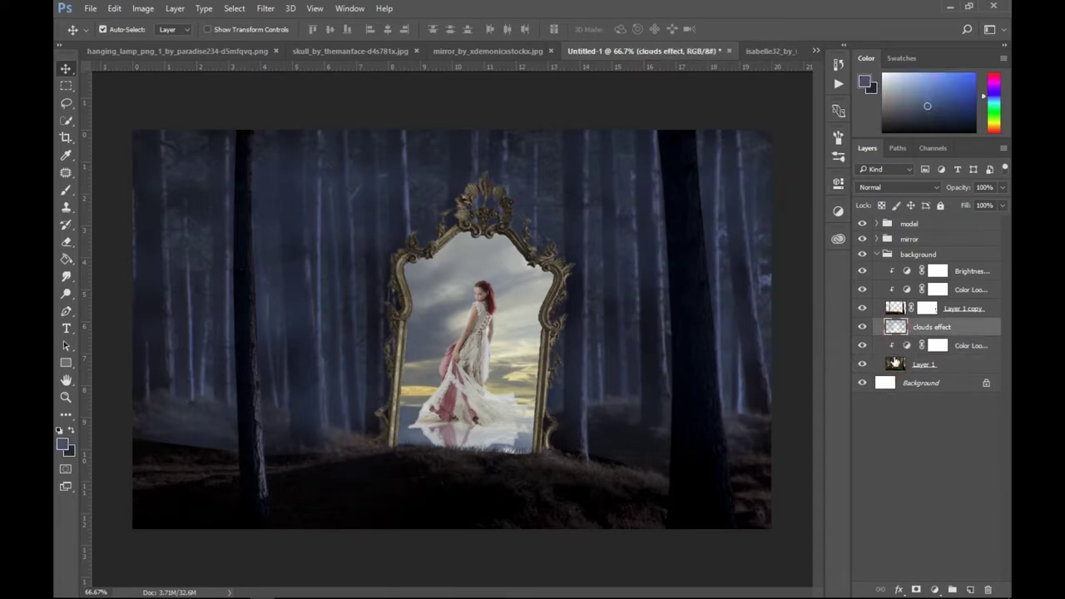
pyautogui.click(893, 363)
pyautogui.click(898, 330)
pyautogui.moveTo(898, 312); pyautogui.dragTo(907, 273)
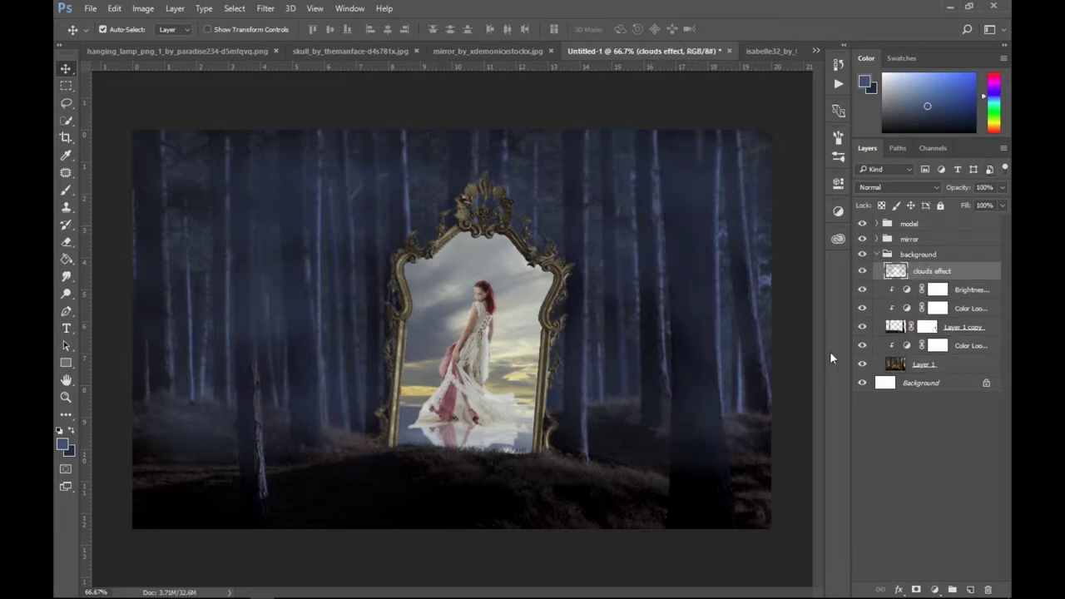
# Mask the clouds effect layer and brush out its haze near the upper right at 15% opacity.
pyautogui.click(918, 589)
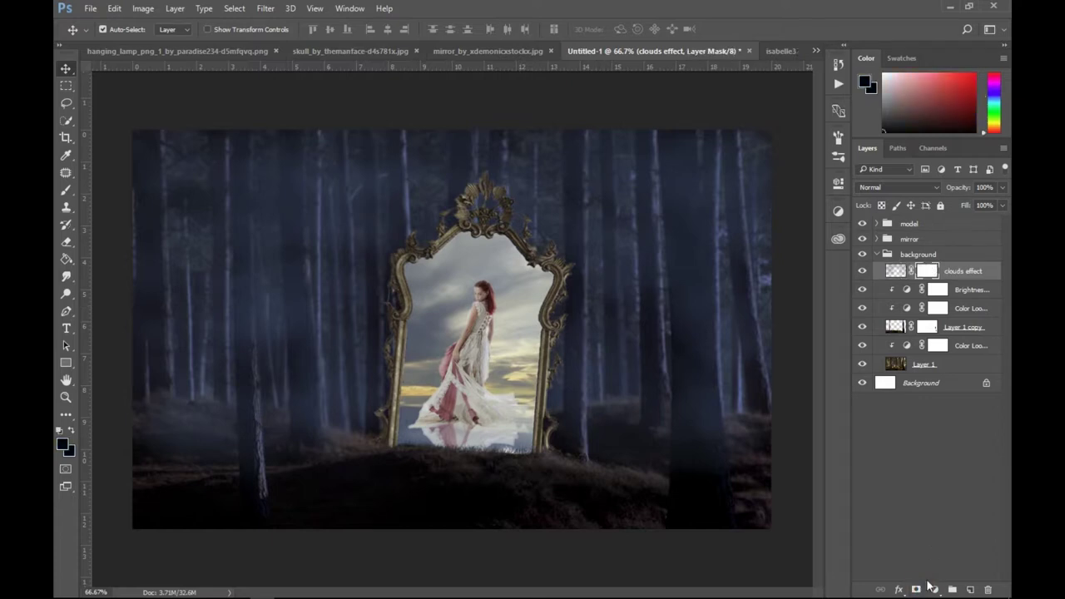
pyautogui.press('b')
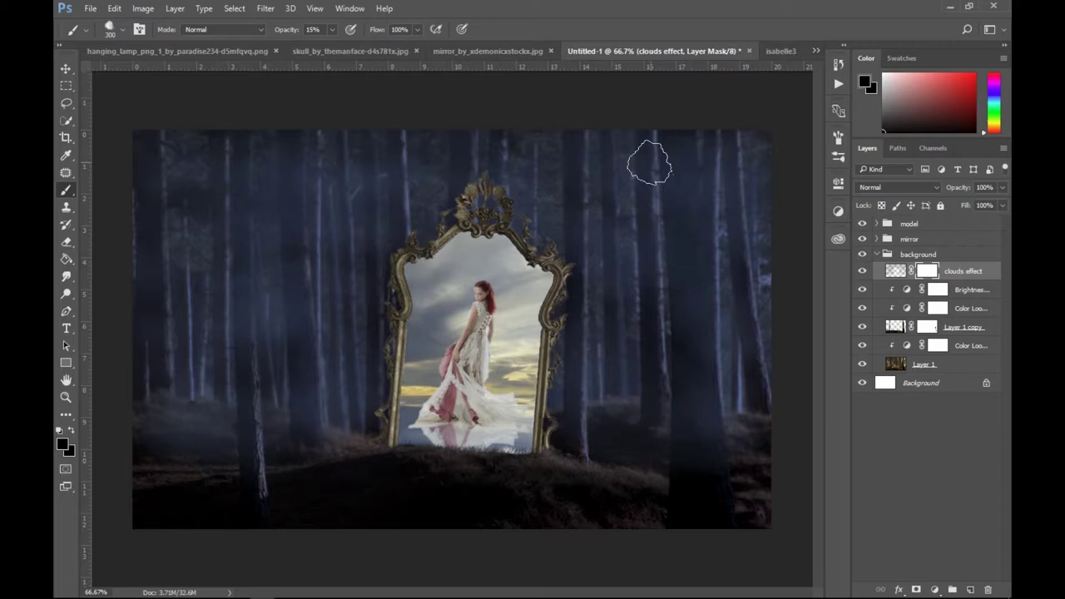
pyautogui.moveTo(672, 131); pyautogui.dragTo(682, 138)
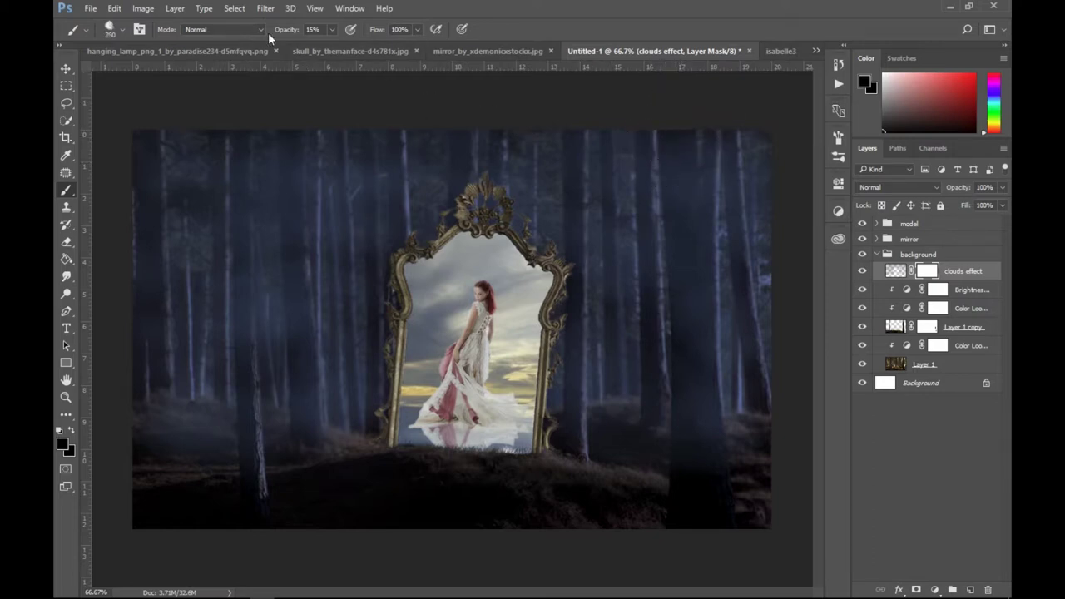
# Paint black with a soft round brush on the clouds mask to hide mist along the right trunk.
pyautogui.click(108, 29)
pyautogui.click(148, 129)
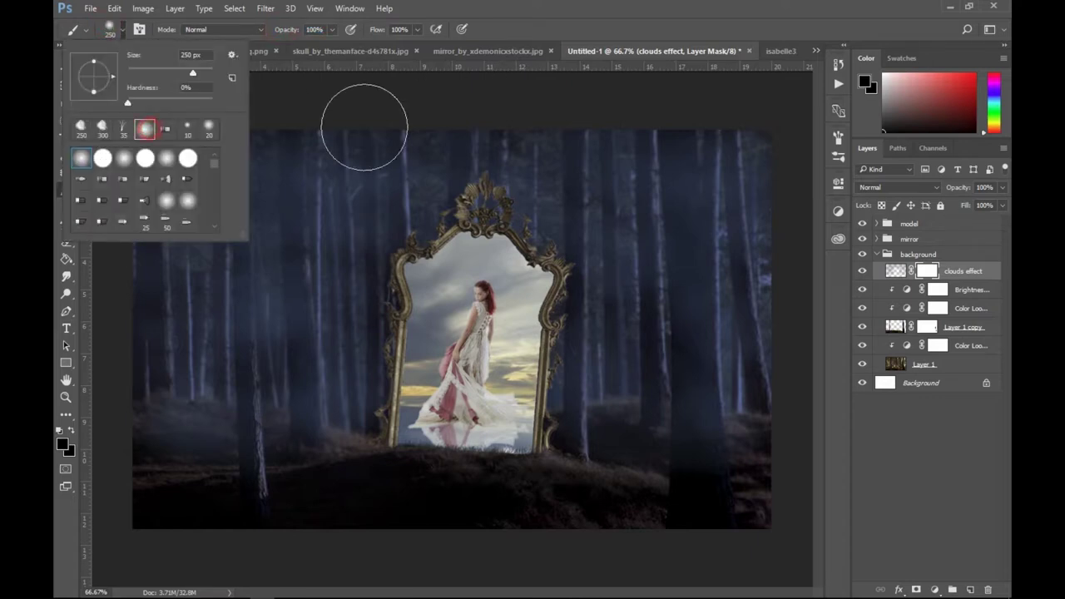
pyautogui.click(767, 13)
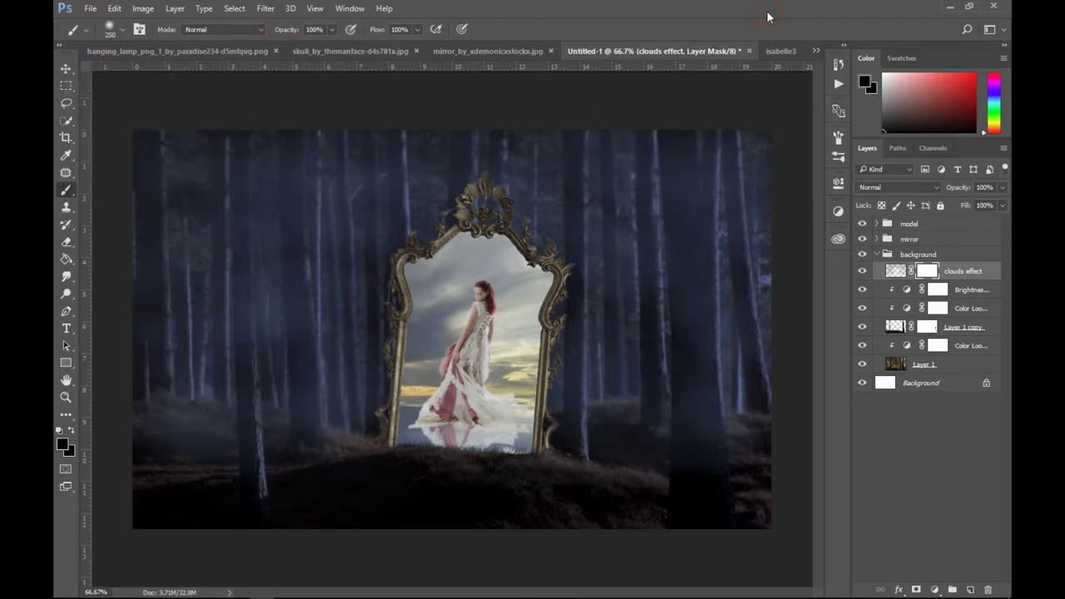
pyautogui.press('[')
pyautogui.press('[')
pyautogui.press('[')
pyautogui.moveTo(675, 125); pyautogui.dragTo(685, 224)
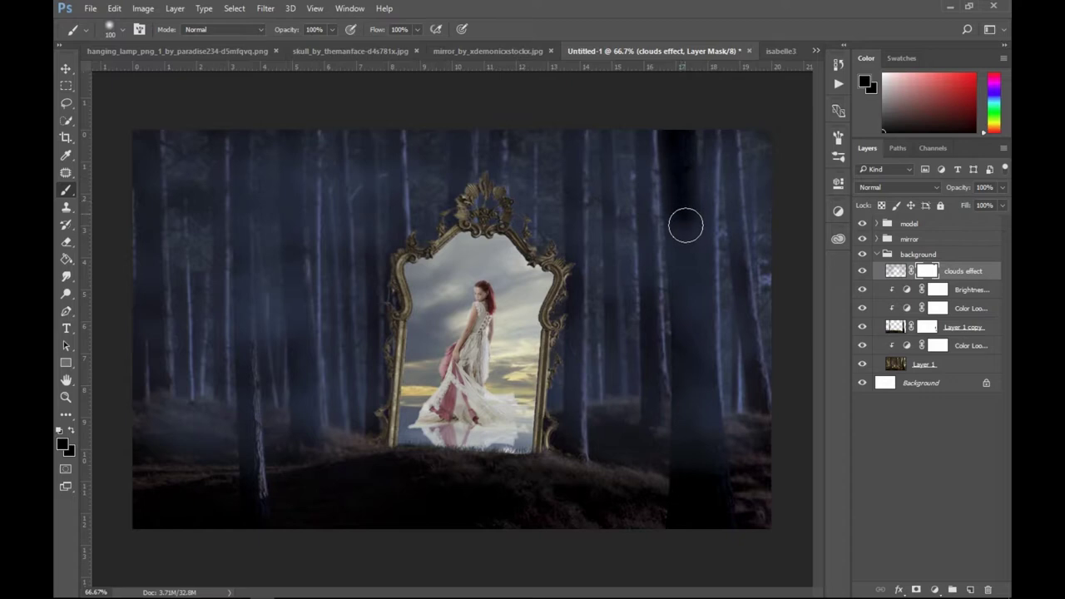
pyautogui.moveTo(679, 171); pyautogui.dragTo(692, 327)
pyautogui.moveTo(682, 242)
pyautogui.mouseDown()
pyautogui.moveTo(696, 375)
pyautogui.moveTo(697, 357)
pyautogui.mouseUp()
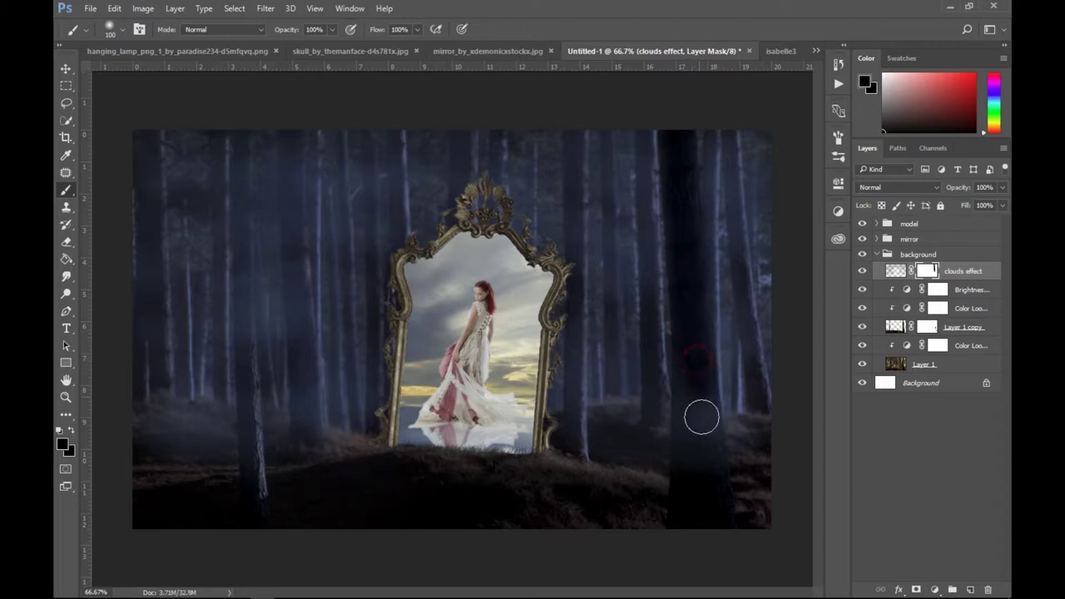
pyautogui.moveTo(702, 417); pyautogui.dragTo(701, 408)
pyautogui.moveTo(702, 454); pyautogui.dragTo(691, 473)
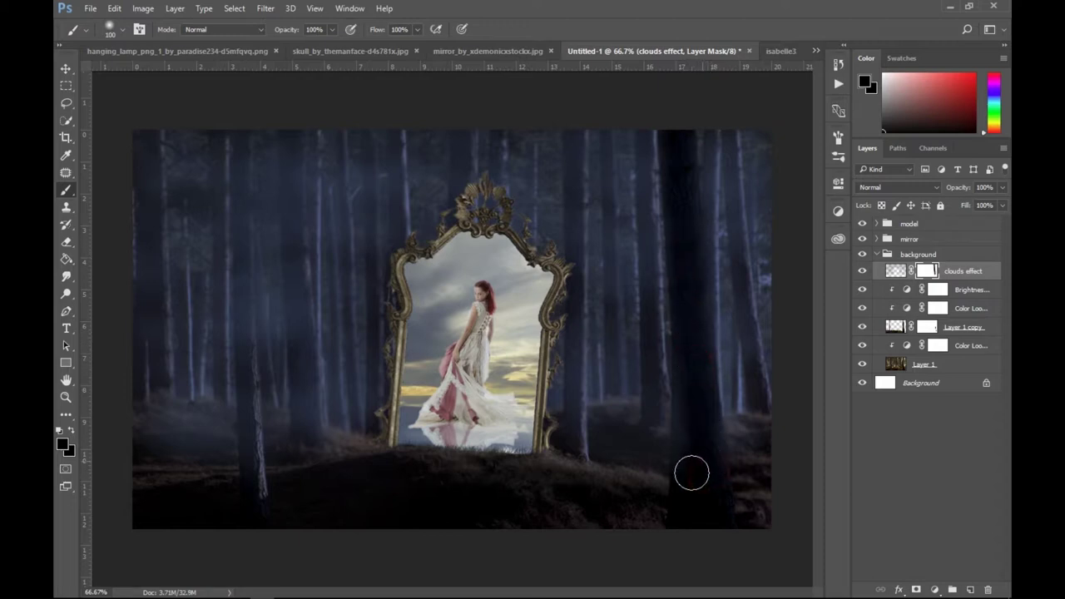
pyautogui.moveTo(690, 362)
pyautogui.mouseDown()
pyautogui.moveTo(691, 402)
pyautogui.moveTo(684, 289)
pyautogui.mouseUp()
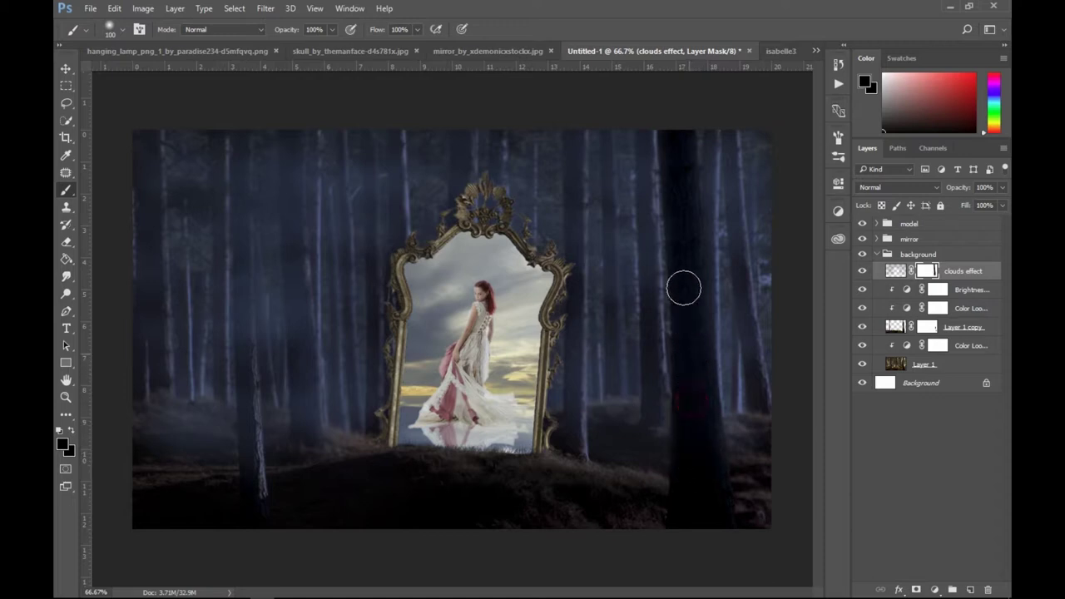
pyautogui.click(696, 328)
# Hide the mist over the left trunk, then paint white to bring a little mist back.
pyautogui.press('[')
pyautogui.moveTo(246, 138)
pyautogui.mouseDown()
pyautogui.moveTo(240, 369)
pyautogui.moveTo(257, 475)
pyautogui.moveTo(250, 406)
pyautogui.mouseUp()
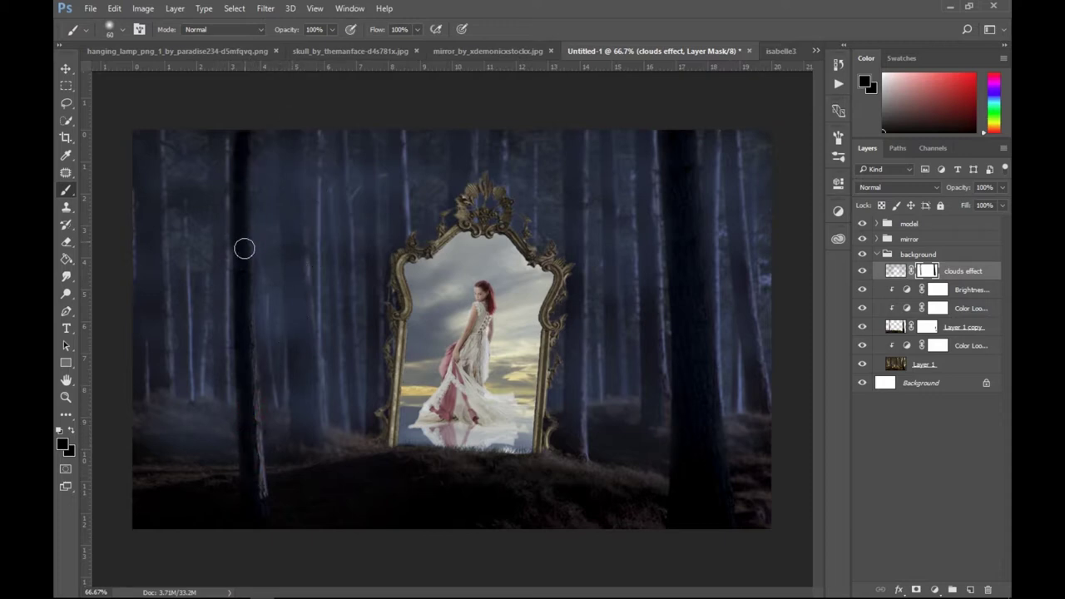
pyautogui.moveTo(247, 218); pyautogui.dragTo(238, 183)
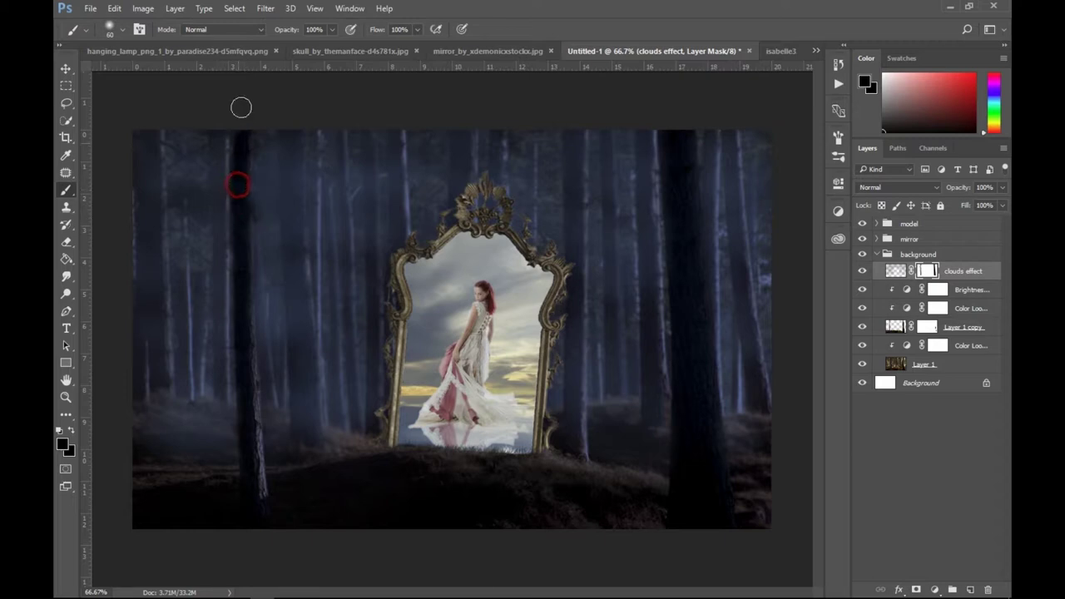
pyautogui.click(71, 452)
pyautogui.moveTo(420, 223); pyautogui.dragTo(363, 111)
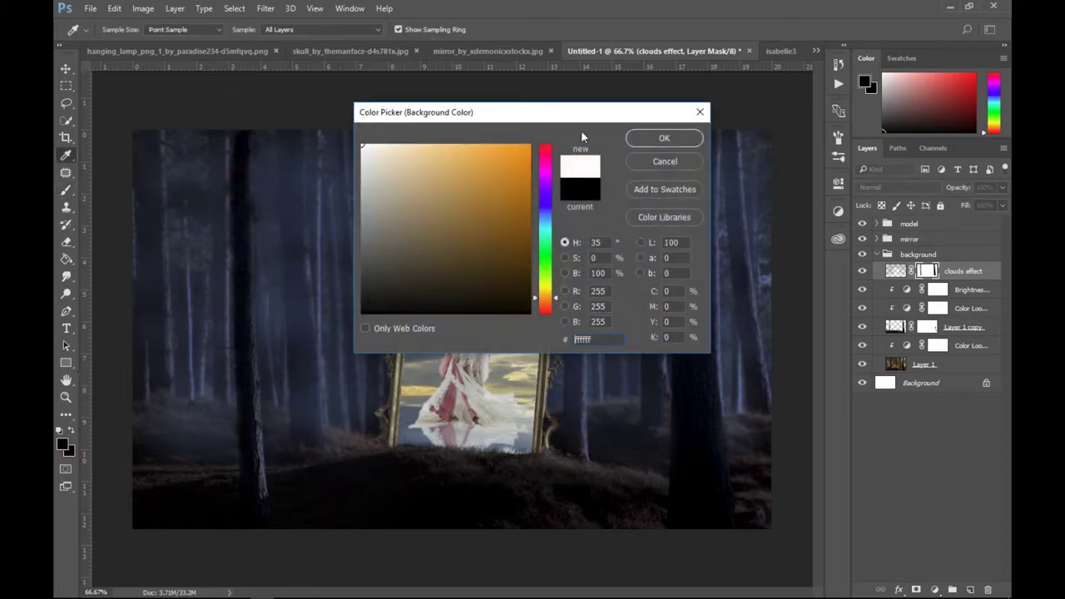
pyautogui.click(631, 138)
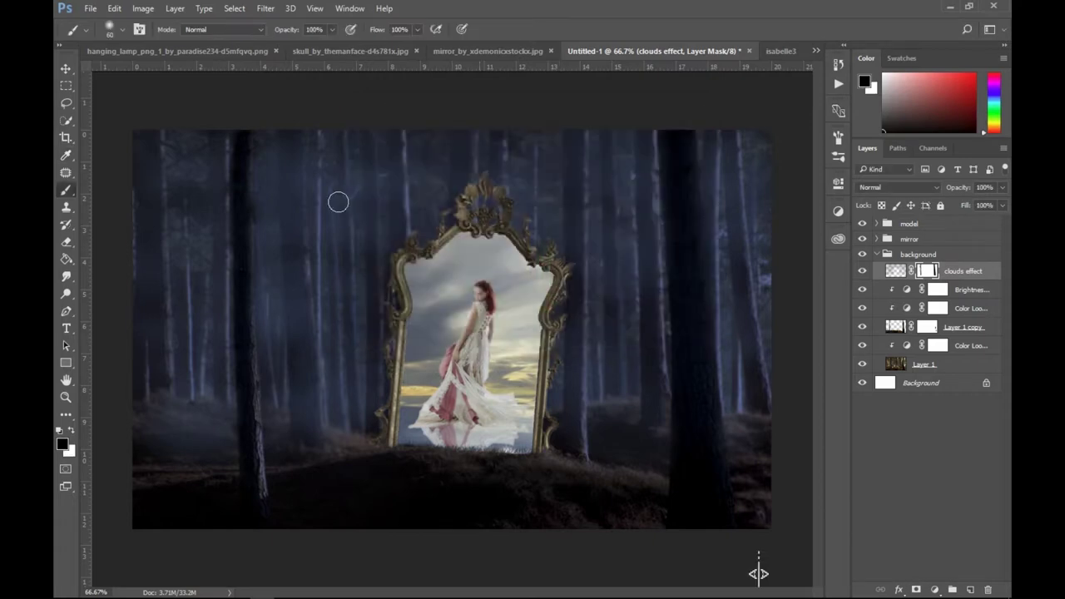
pyautogui.moveTo(263, 215); pyautogui.dragTo(265, 224)
pyautogui.click(70, 431)
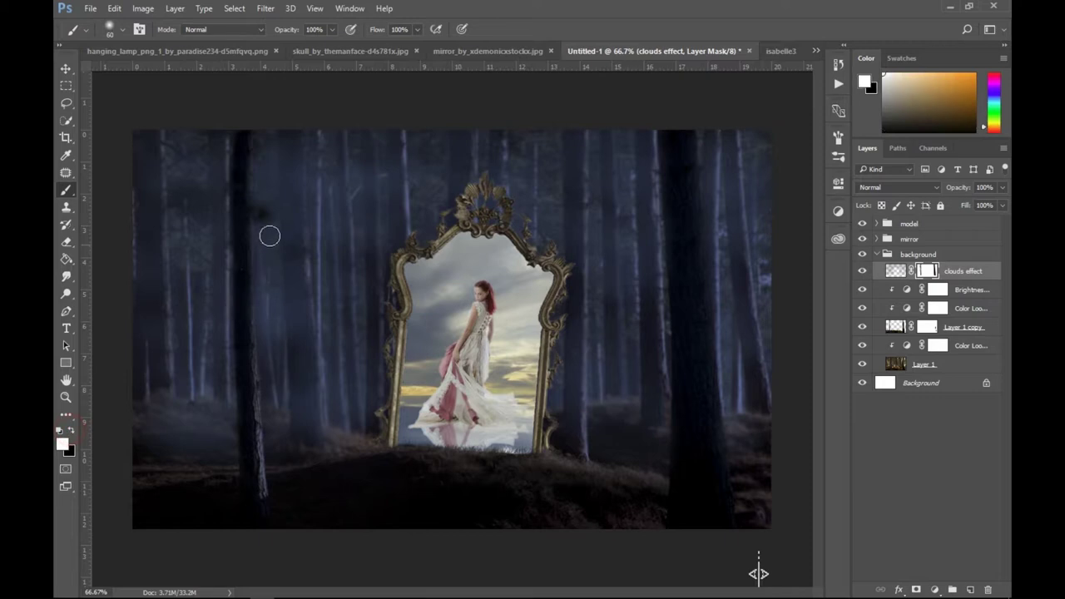
pyautogui.moveTo(263, 215); pyautogui.dragTo(261, 201)
pyautogui.click(64, 68)
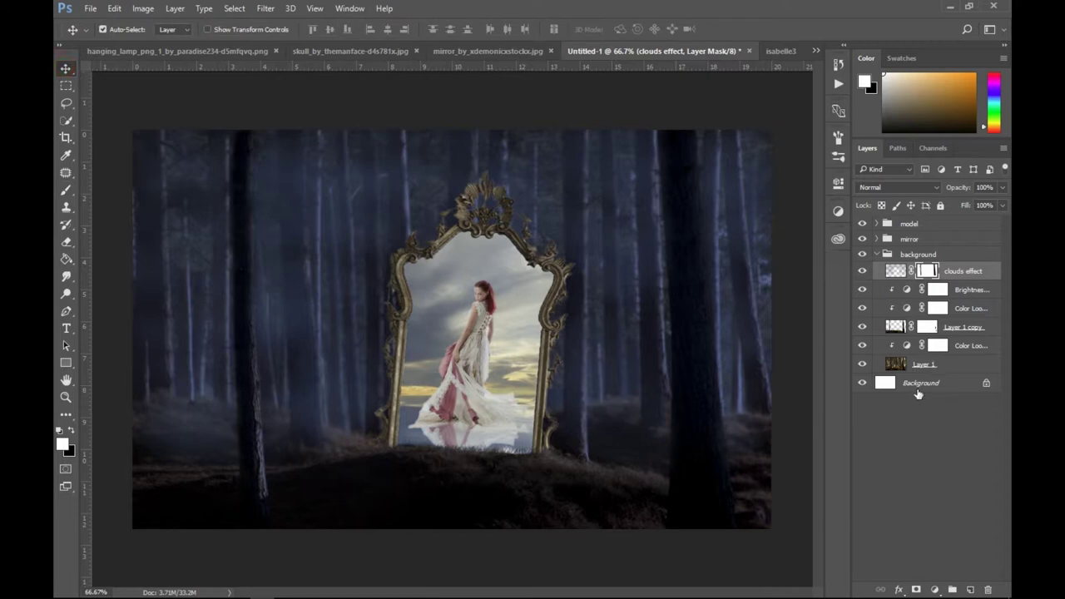
# Toggle the woman and mirror on and off to compare, then select the mirror group's model layer.
pyautogui.hotkey('alt', ']')
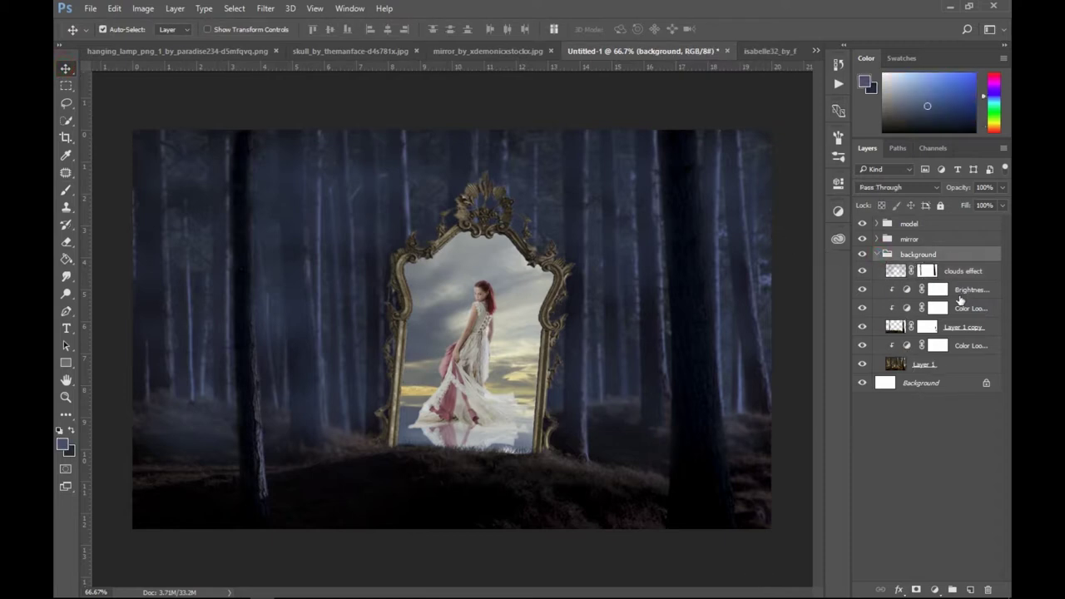
pyautogui.click(877, 255)
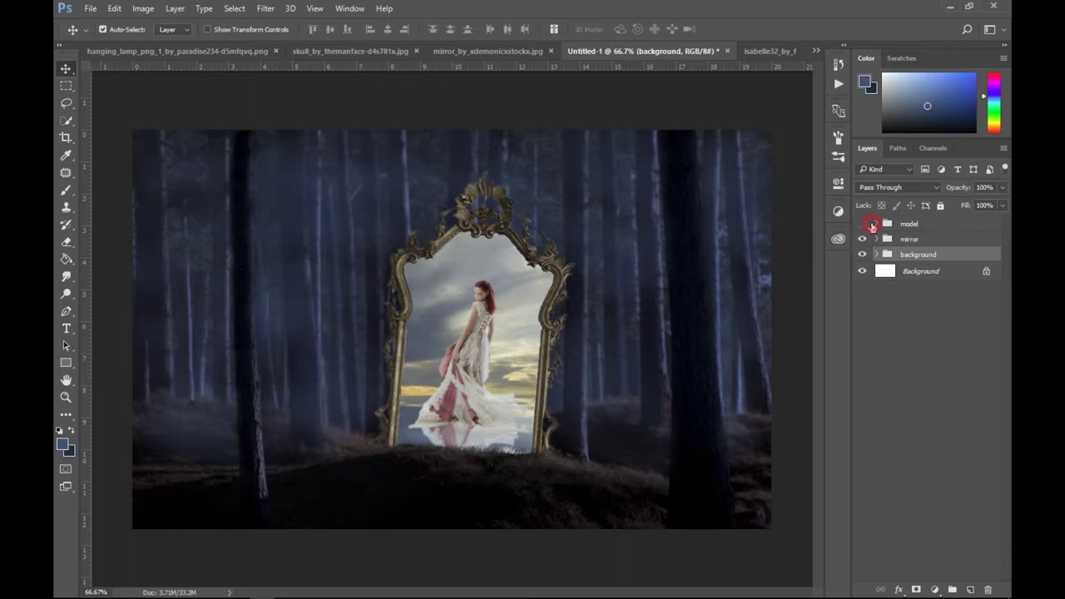
pyautogui.click(870, 224)
pyautogui.click(862, 223)
pyautogui.click(863, 239)
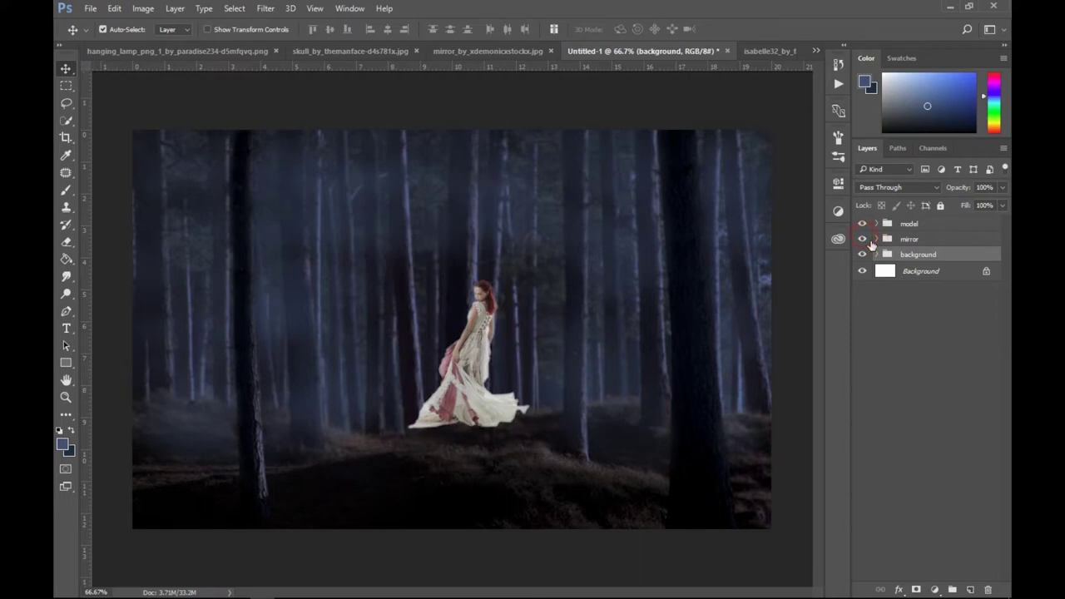
pyautogui.click(863, 239)
pyautogui.click(875, 239)
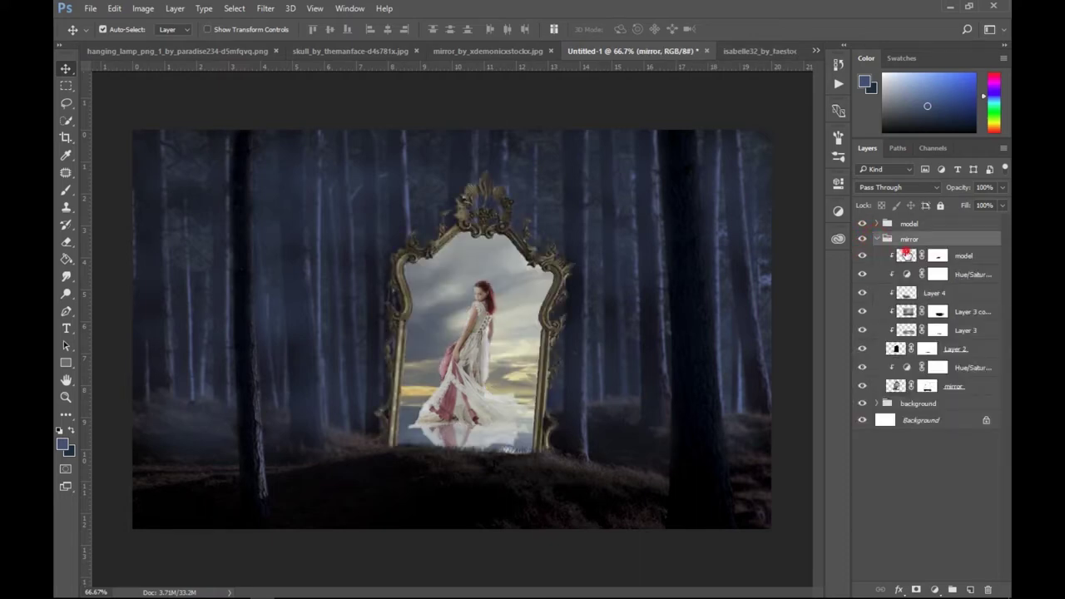
pyautogui.click(905, 254)
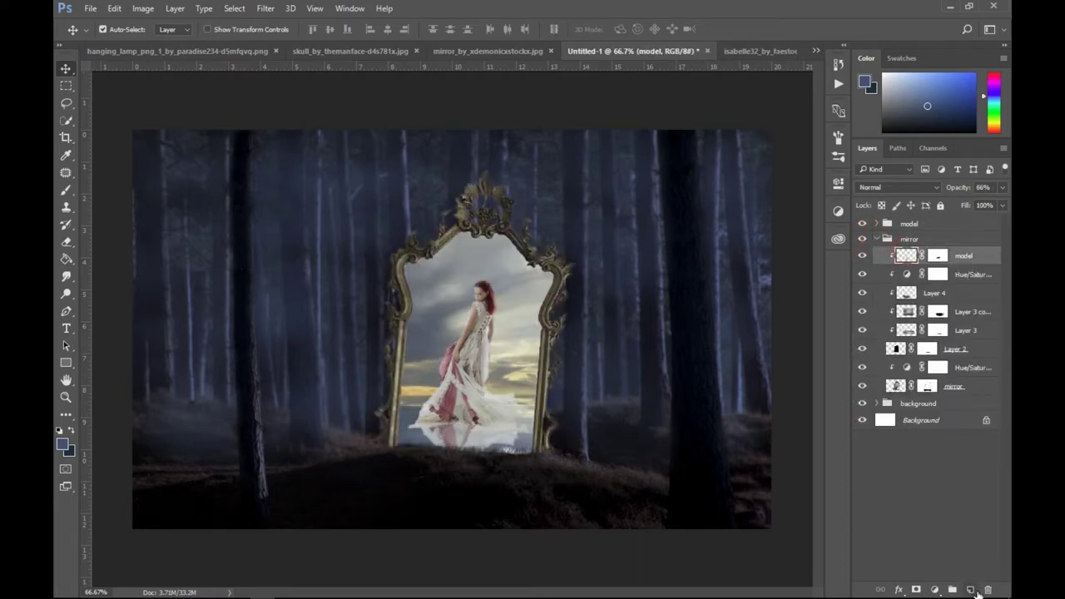
# Shade the mirror's crown and upper frame dark blue with a soft brush on new Layer 6, below Layer 2.
pyautogui.click(971, 590)
pyautogui.press('b')
pyautogui.click(108, 30)
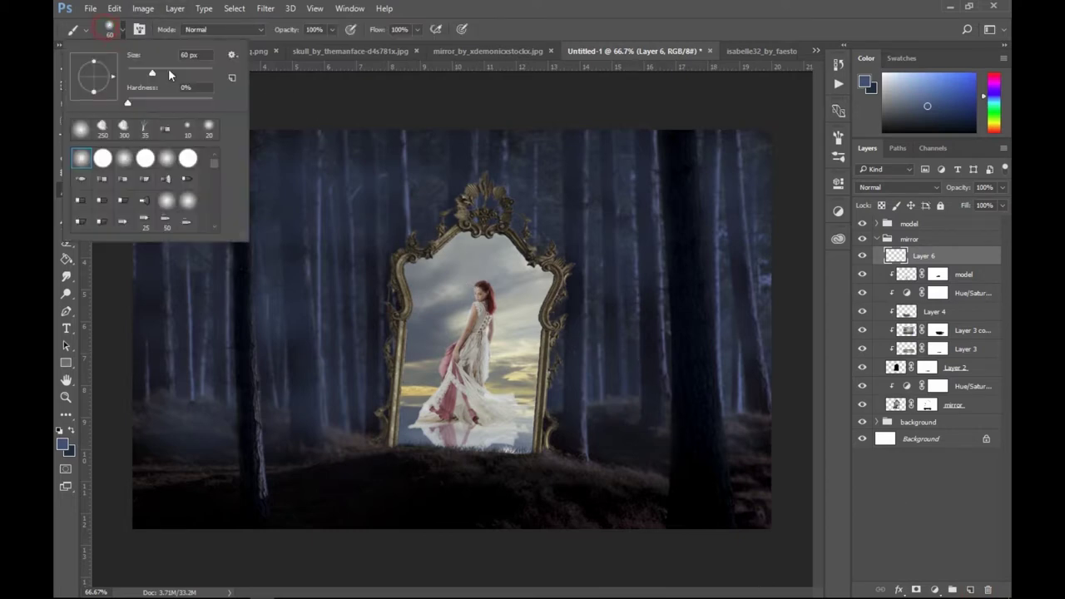
pyautogui.click(103, 130)
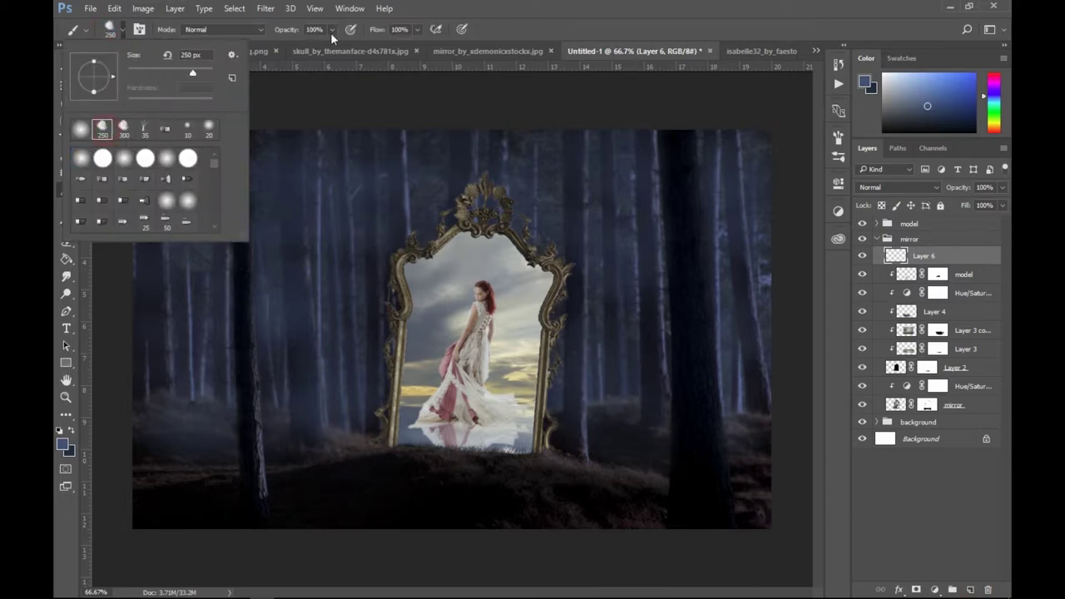
pyautogui.click(522, 6)
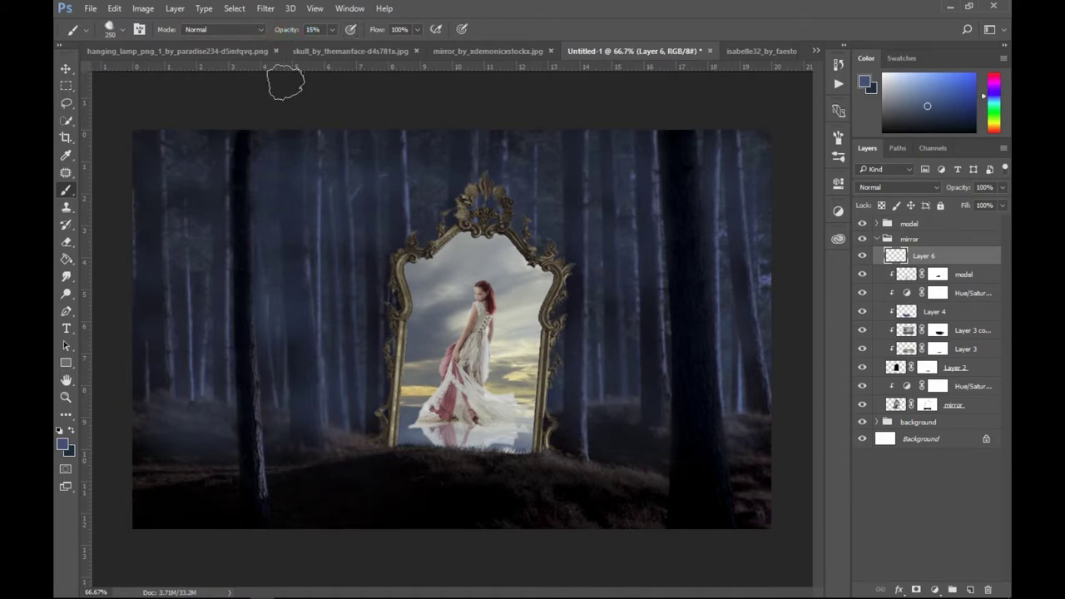
pyautogui.click(491, 196)
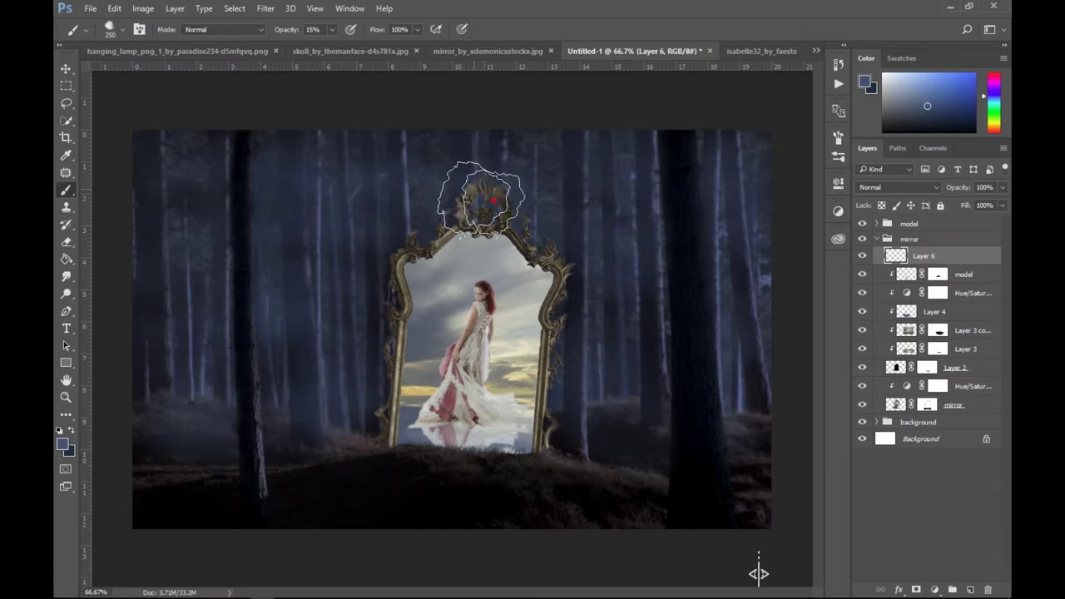
pyautogui.press('[')
pyautogui.press('[')
pyautogui.press('[')
pyautogui.click(446, 217)
pyautogui.click(404, 230)
pyautogui.moveTo(900, 259); pyautogui.dragTo(907, 376)
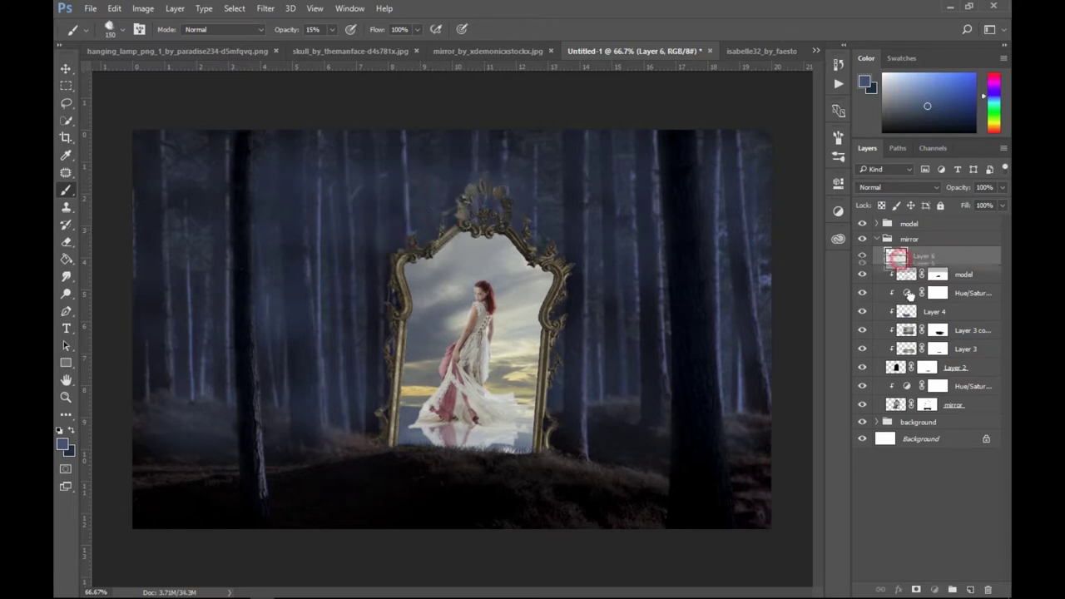
pyautogui.moveTo(407, 243)
pyautogui.mouseDown()
pyautogui.moveTo(395, 304)
pyautogui.moveTo(557, 306)
pyautogui.moveTo(391, 313)
pyautogui.moveTo(368, 388)
pyautogui.moveTo(489, 195)
pyautogui.moveTo(552, 238)
pyautogui.mouseUp()
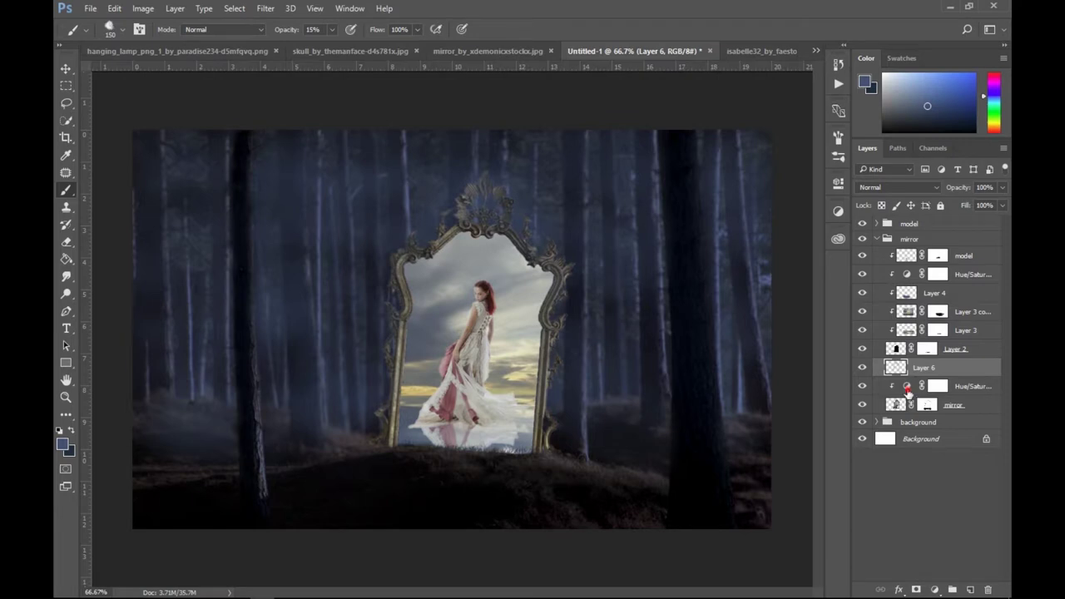
pyautogui.click(905, 385)
# Add a Levels adjustment with midtones at 0.79, clipped to the layer below.
pyautogui.click(934, 589)
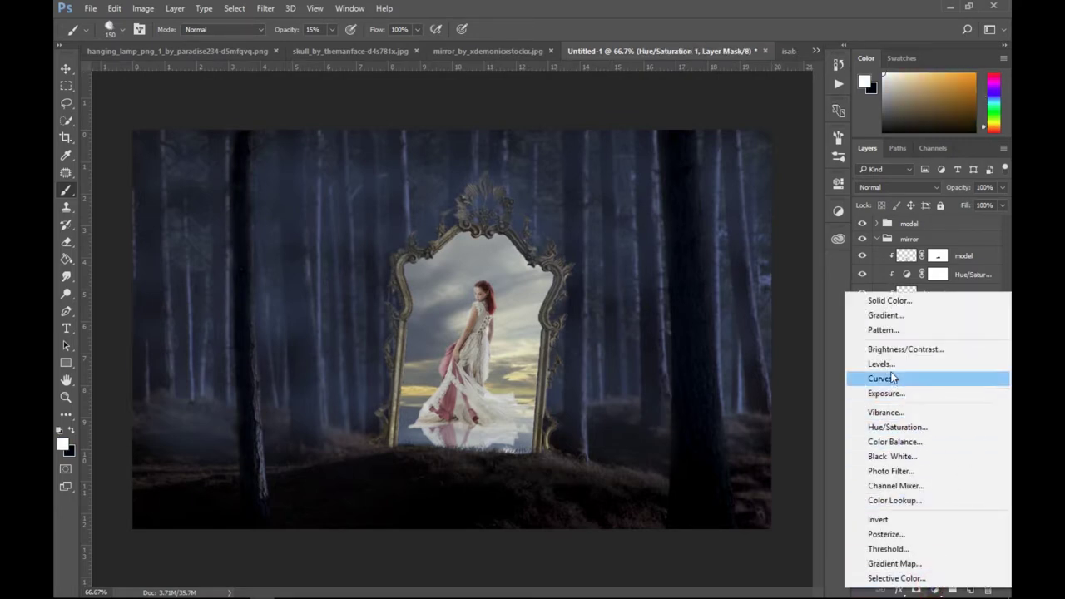
pyautogui.click(882, 364)
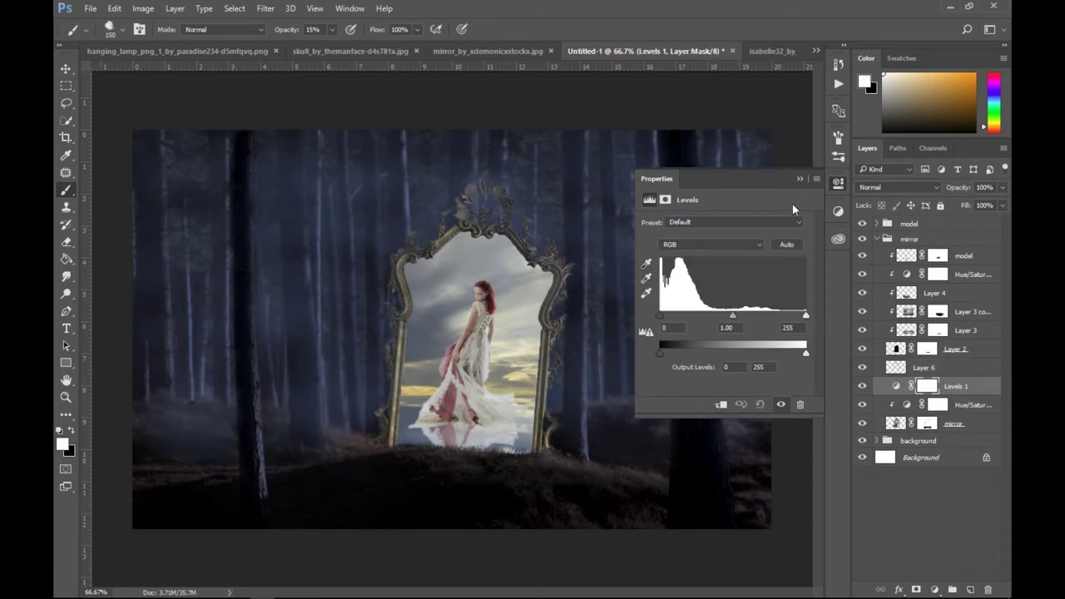
pyautogui.moveTo(732, 318); pyautogui.dragTo(734, 323)
pyautogui.click(721, 405)
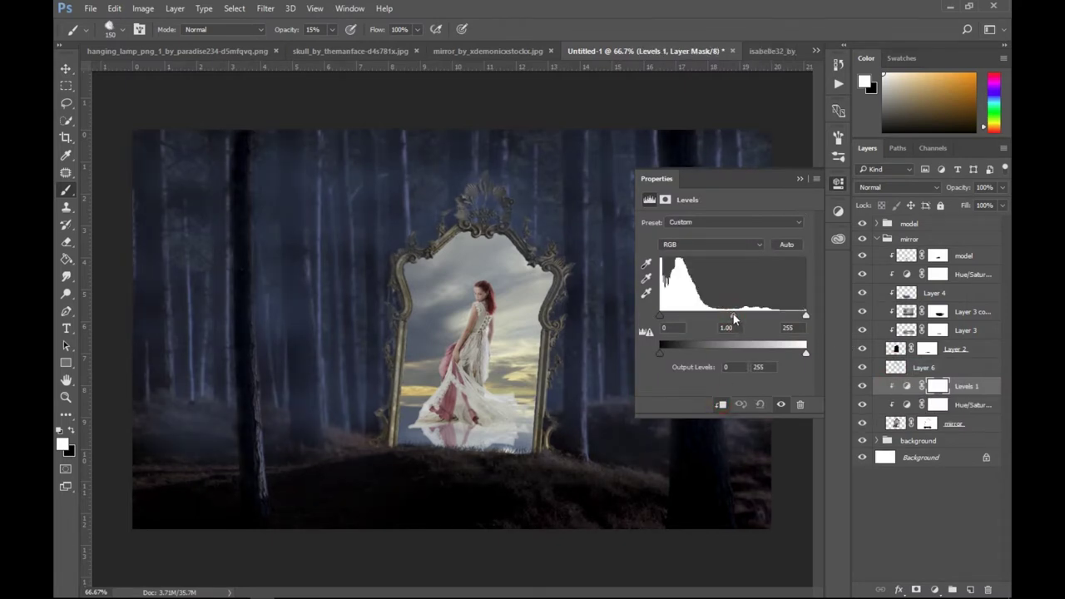
pyautogui.click(799, 179)
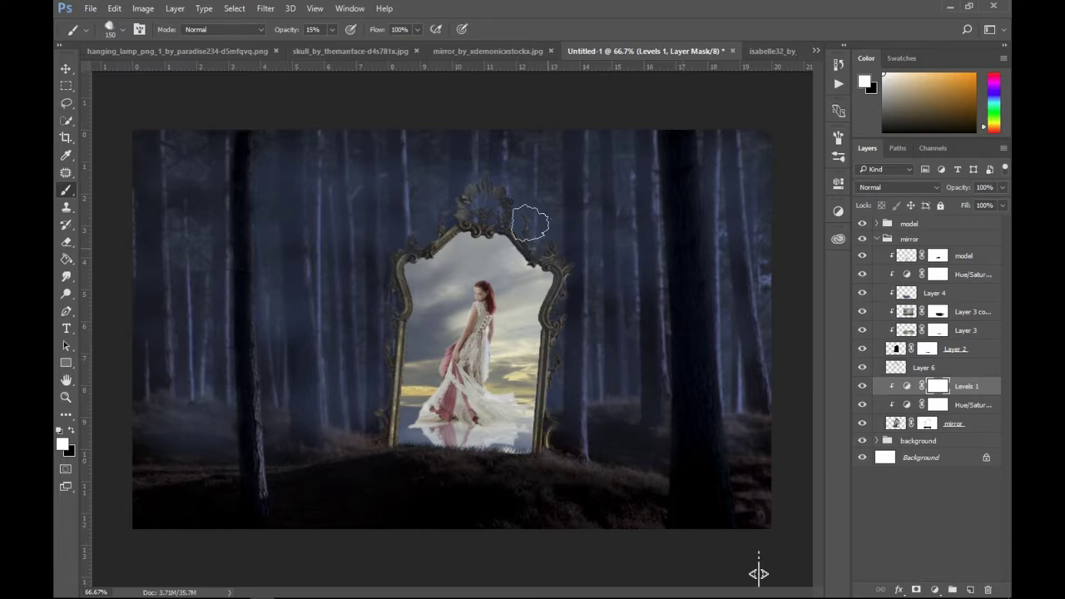
pyautogui.click(68, 70)
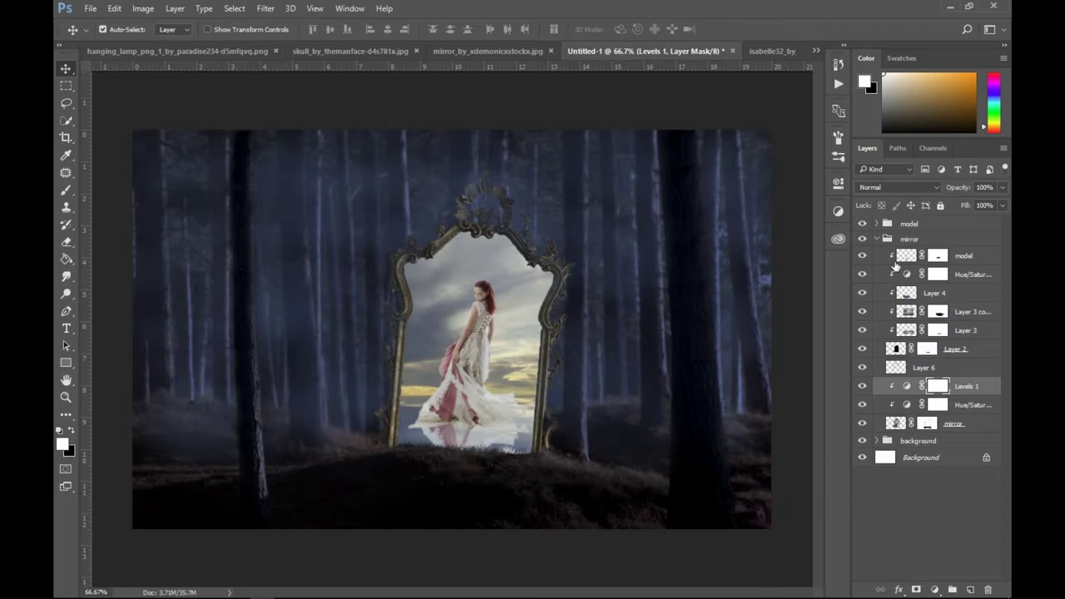
pyautogui.click(885, 240)
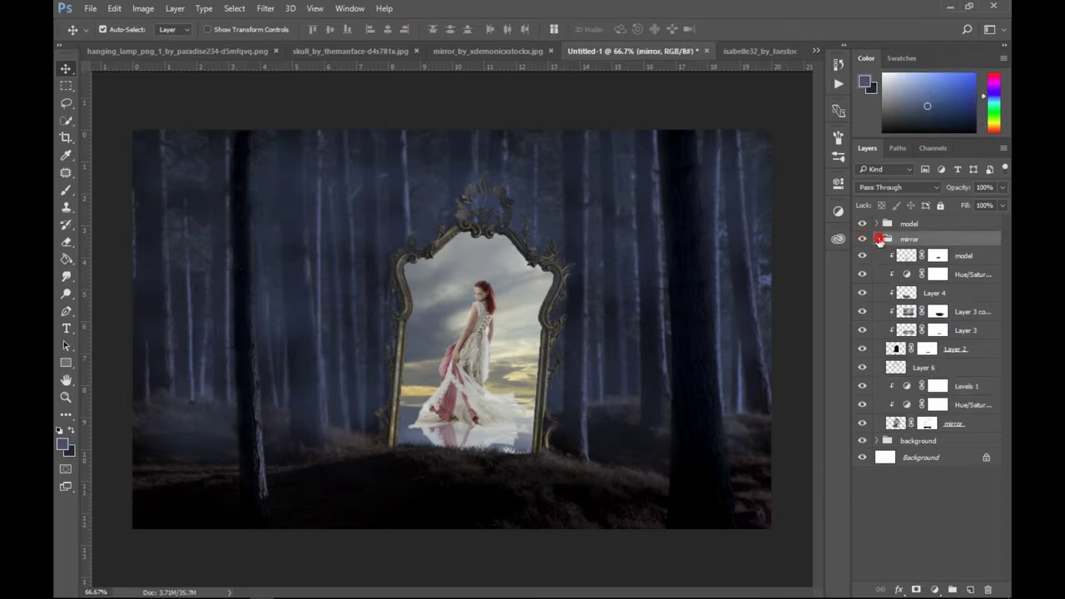
# Raise the background group's existing Brightness/Contrast brightness to -30.
pyautogui.click(877, 240)
pyautogui.click(887, 255)
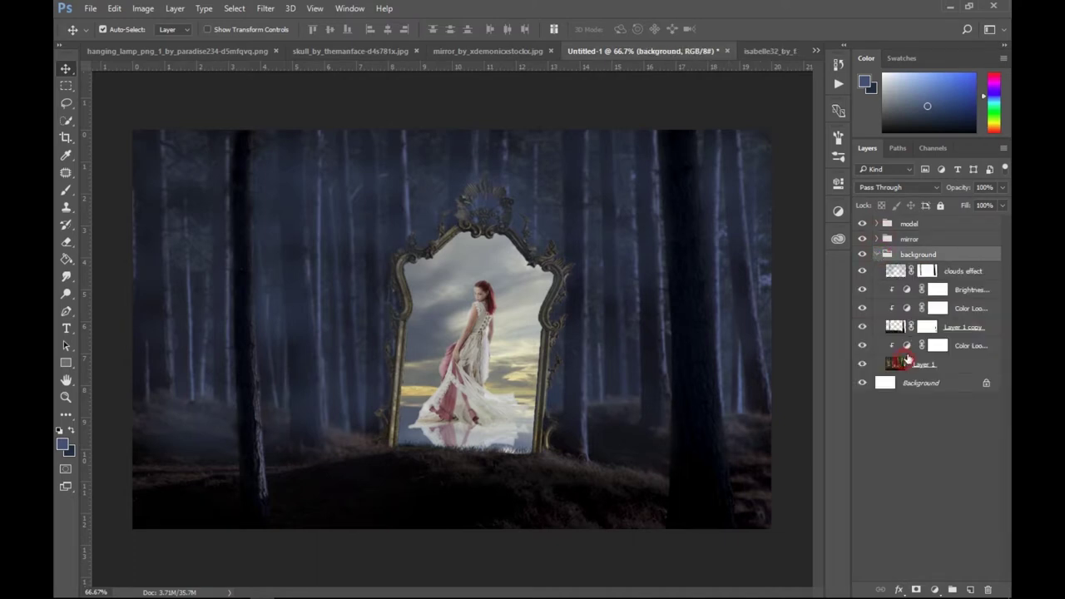
pyautogui.click(906, 360)
pyautogui.click(920, 345)
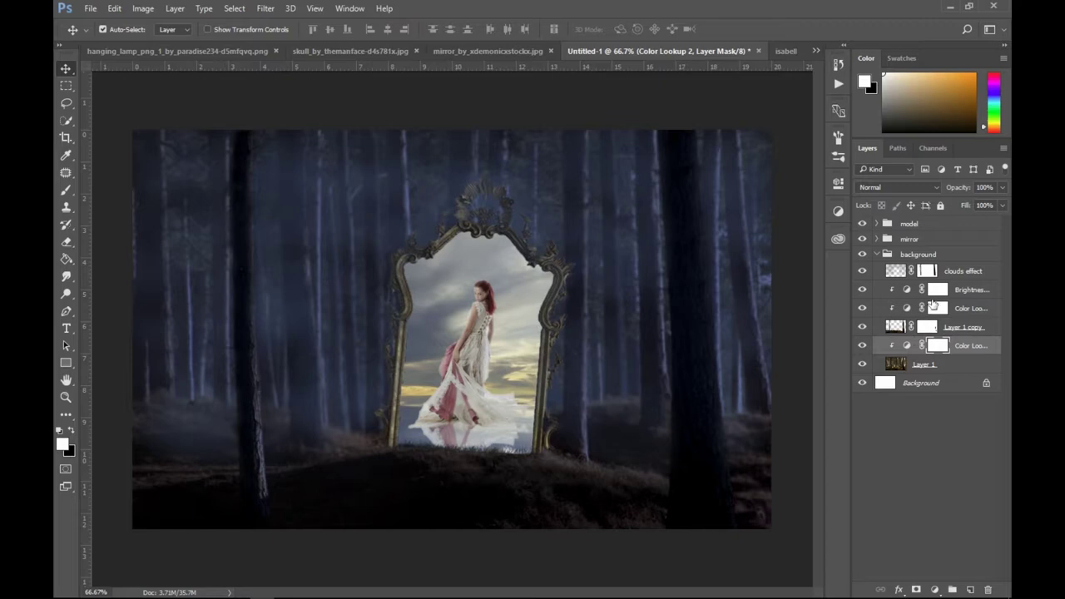
pyautogui.click(934, 290)
pyautogui.doubleClick(905, 291)
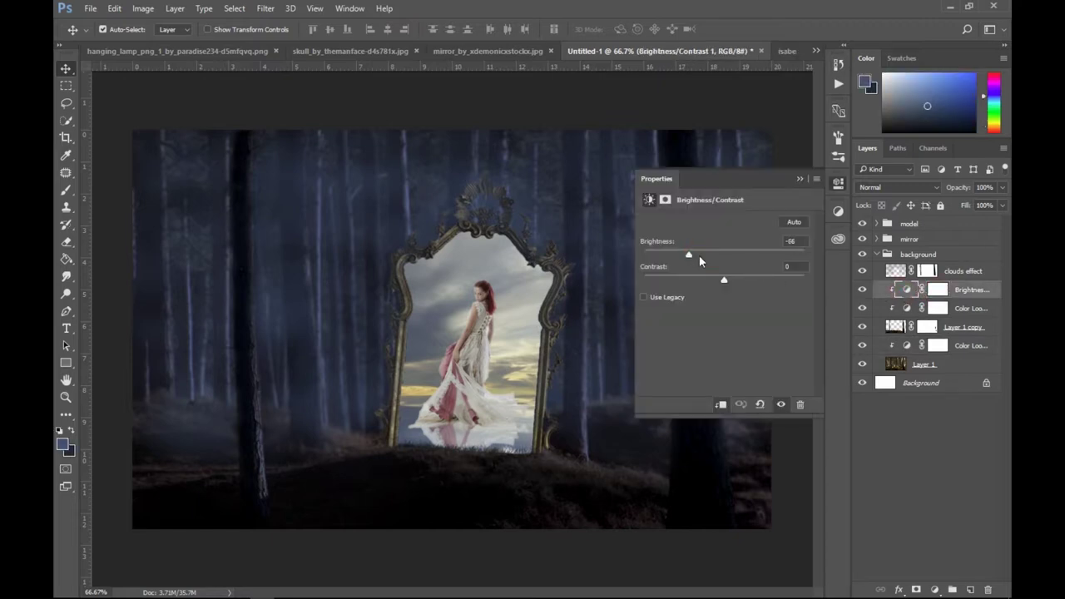
pyautogui.moveTo(695, 255)
pyautogui.mouseDown()
pyautogui.moveTo(716, 260)
pyautogui.moveTo(708, 256)
pyautogui.mouseUp()
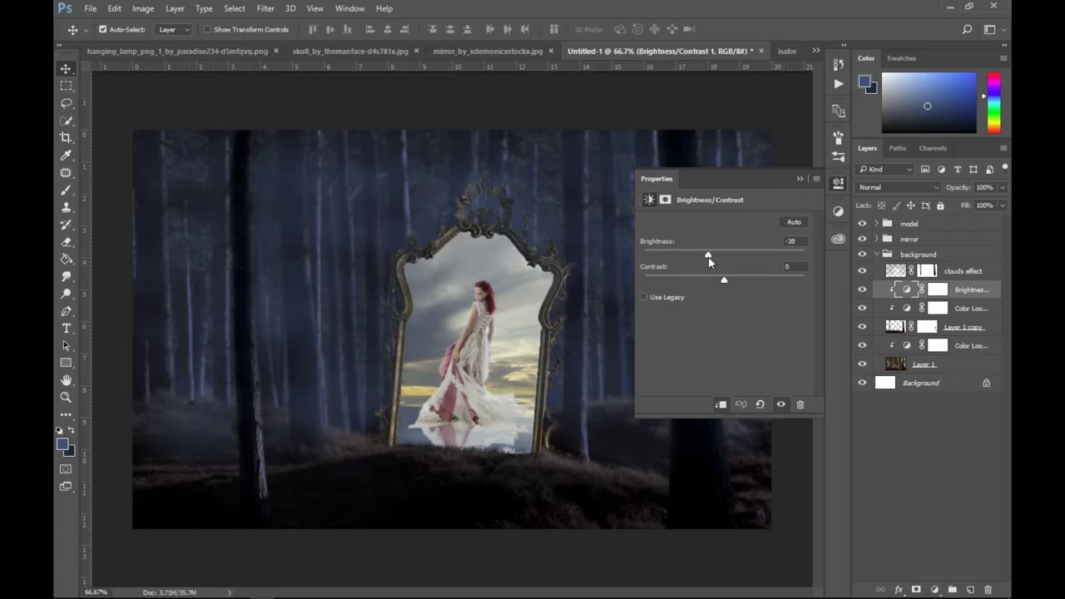
pyautogui.click(798, 181)
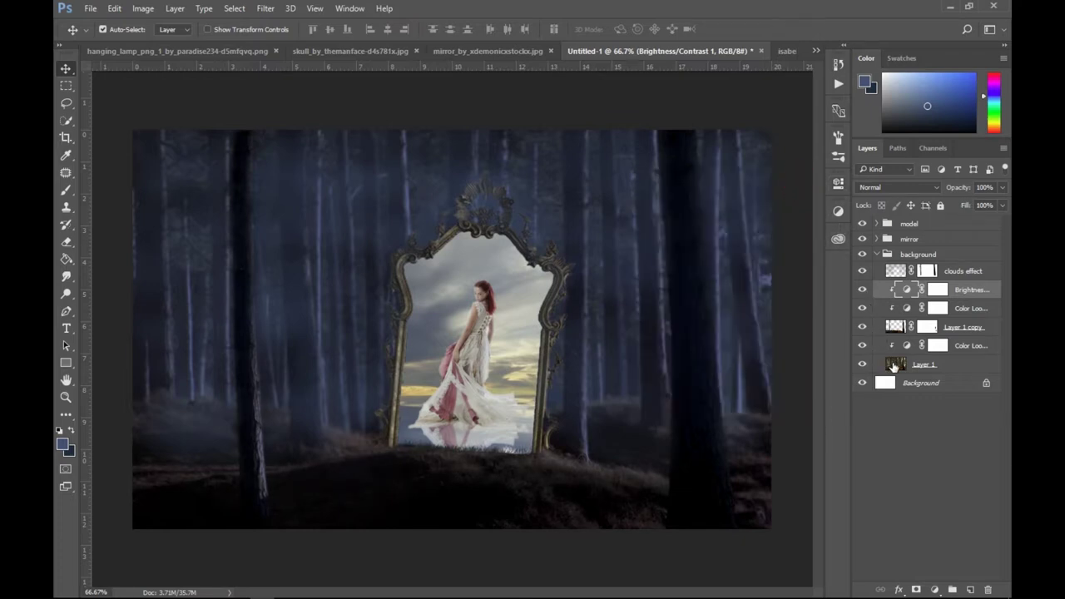
# Add a Brightness/Contrast adjustment above Layer 1 with brightness -59.
pyautogui.click(893, 366)
pyautogui.click(934, 589)
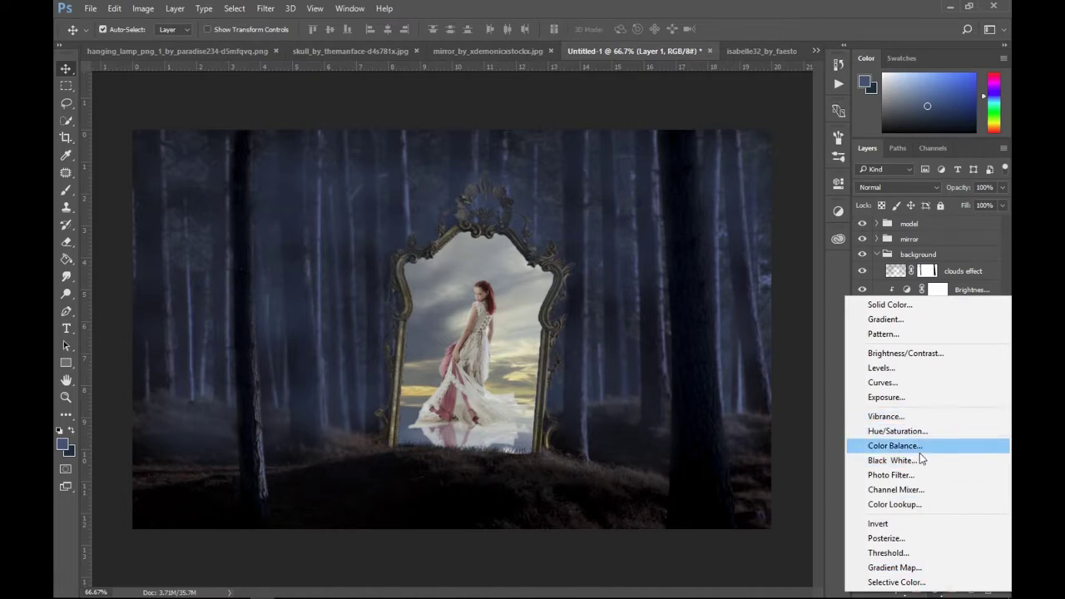
pyautogui.click(915, 353)
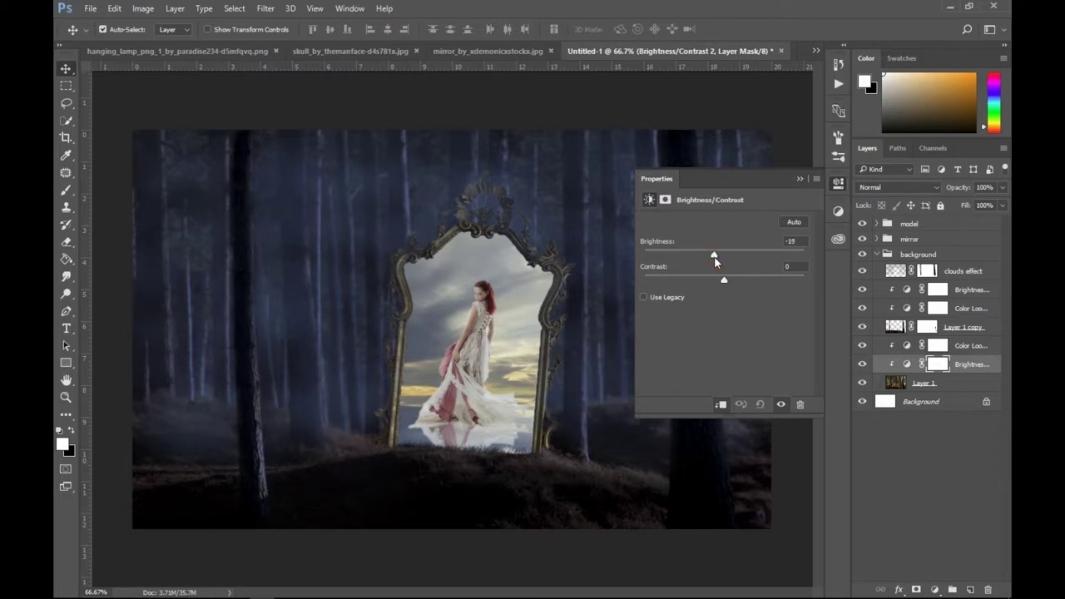
pyautogui.moveTo(714, 260); pyautogui.dragTo(693, 259)
pyautogui.click(800, 179)
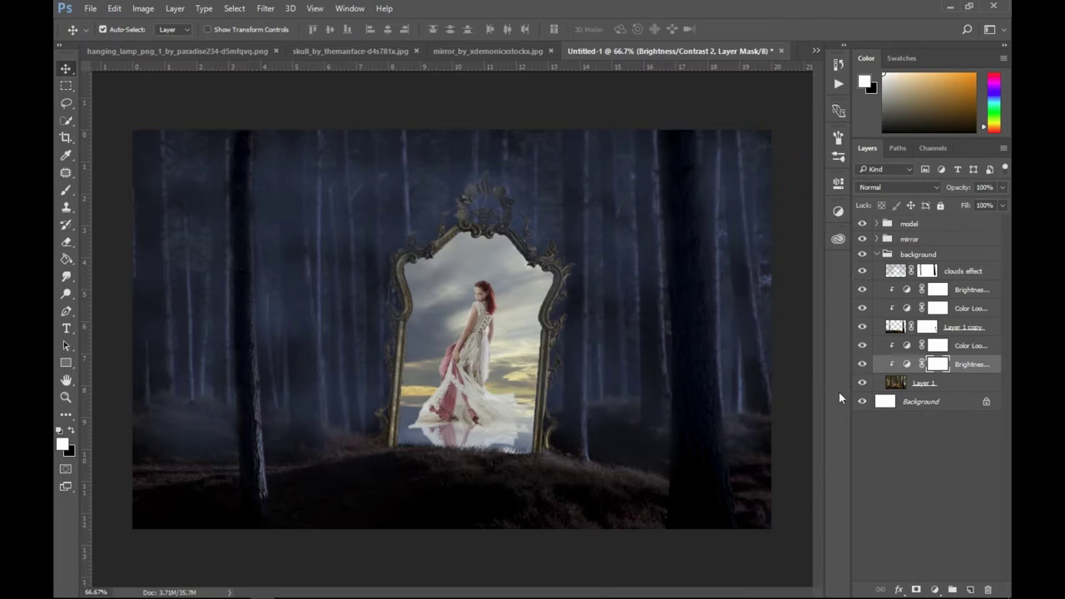
pyautogui.click(879, 255)
# Bring the hanging lamp image's layer into the Untitled-1 composite.
pyautogui.click(878, 254)
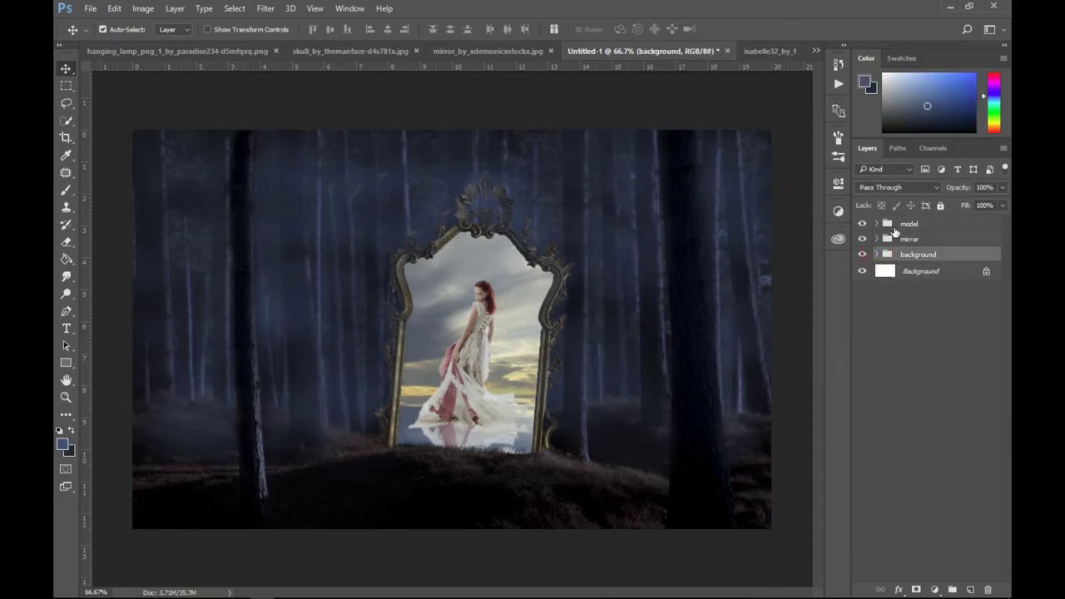
pyautogui.click(892, 226)
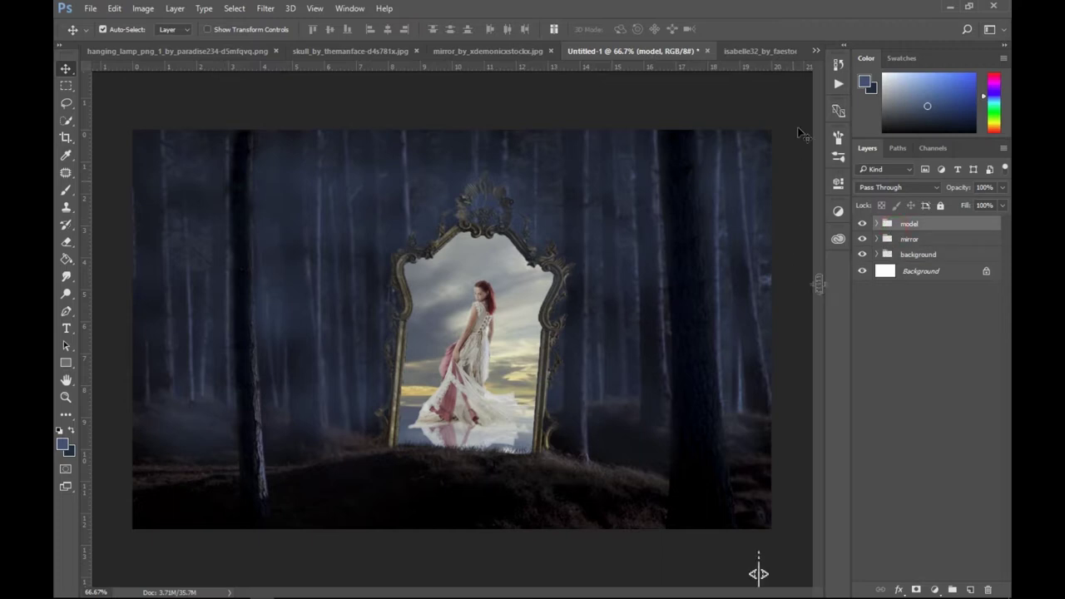
pyautogui.click(816, 51)
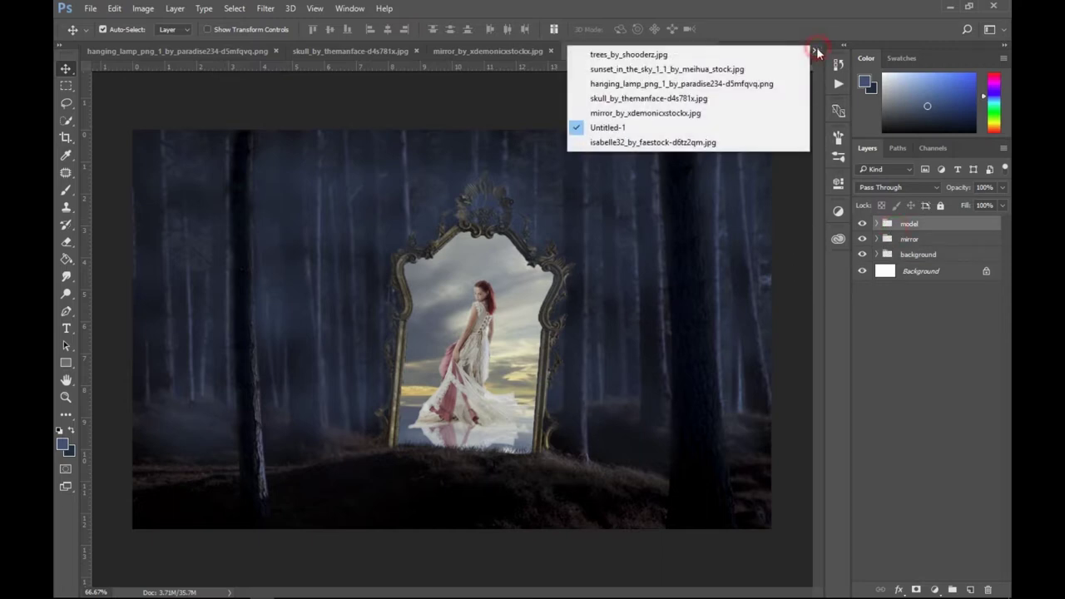
pyautogui.click(682, 84)
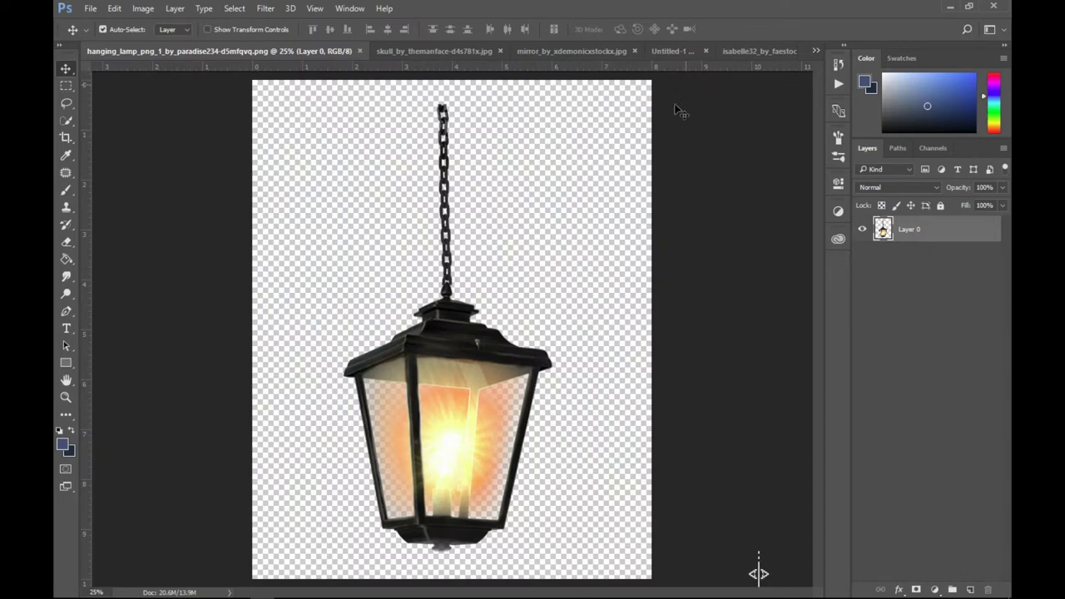
pyautogui.click(815, 51)
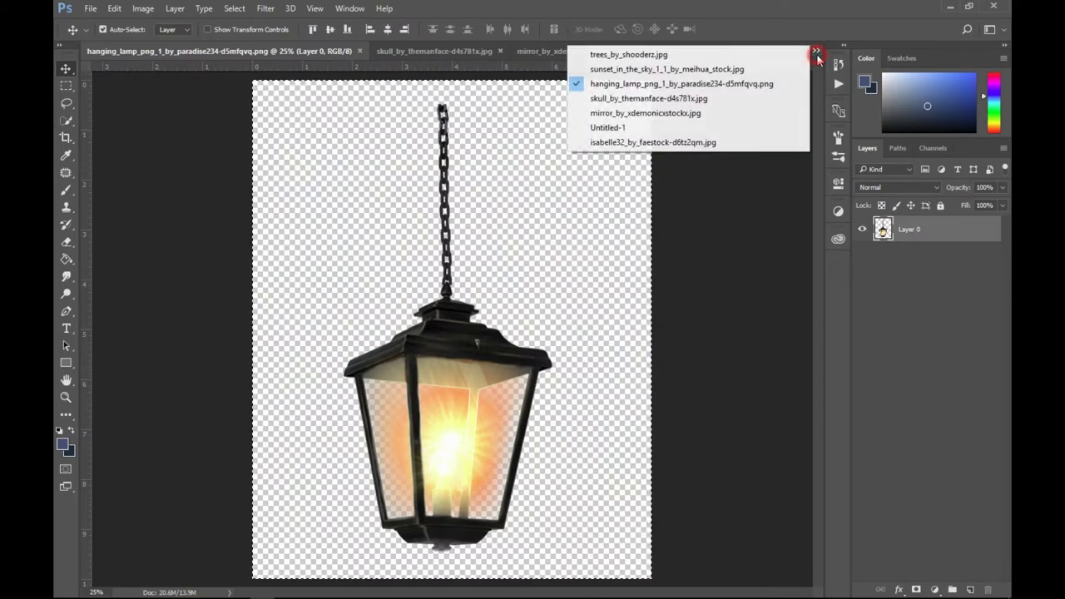
pyautogui.click(677, 127)
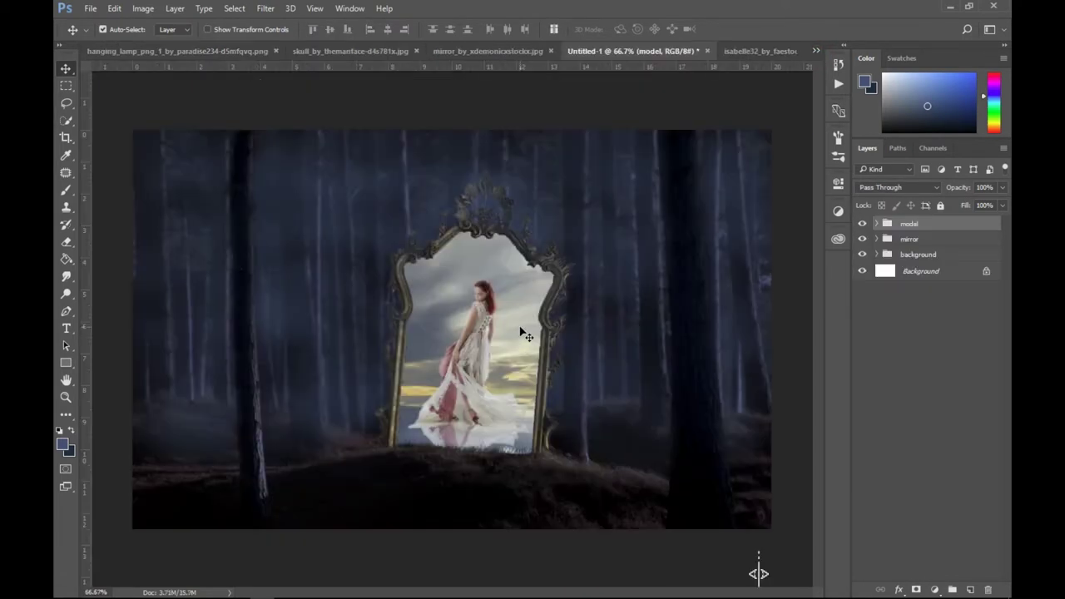
pyautogui.moveTo(481, 382); pyautogui.dragTo(489, 435)
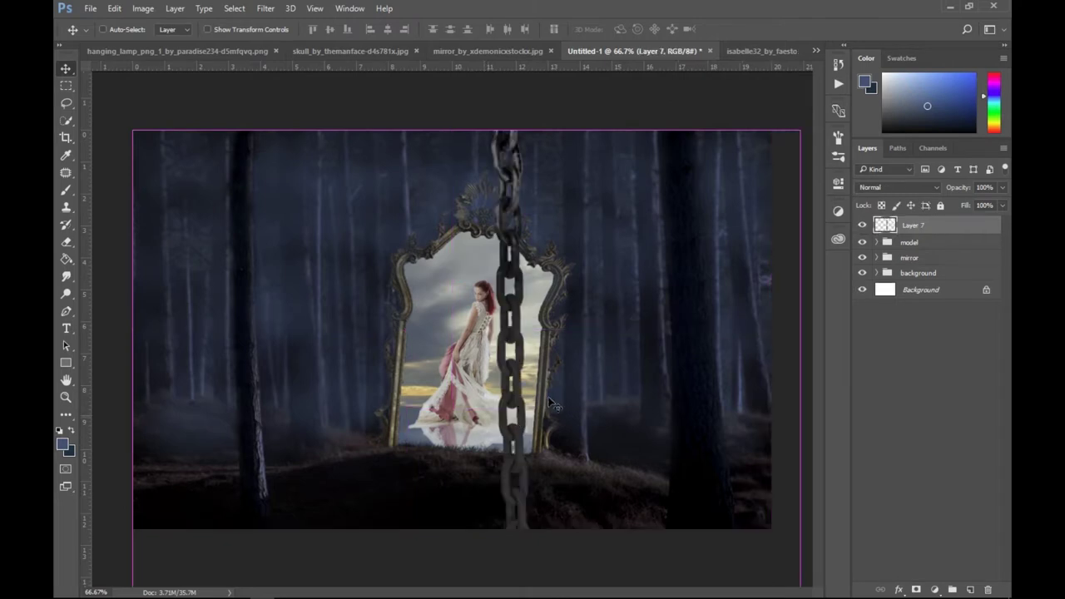
pyautogui.moveTo(695, 317); pyautogui.dragTo(553, 378)
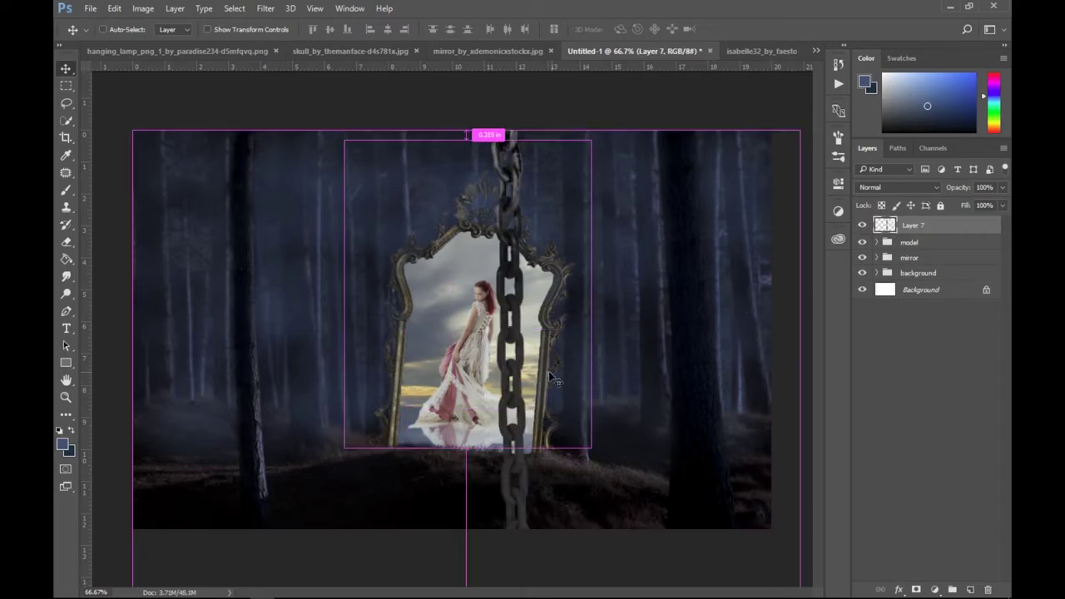
# Scale the lantern down to about 15% and place it beside the mirror.
pyautogui.hotkey('ctrl', 't')
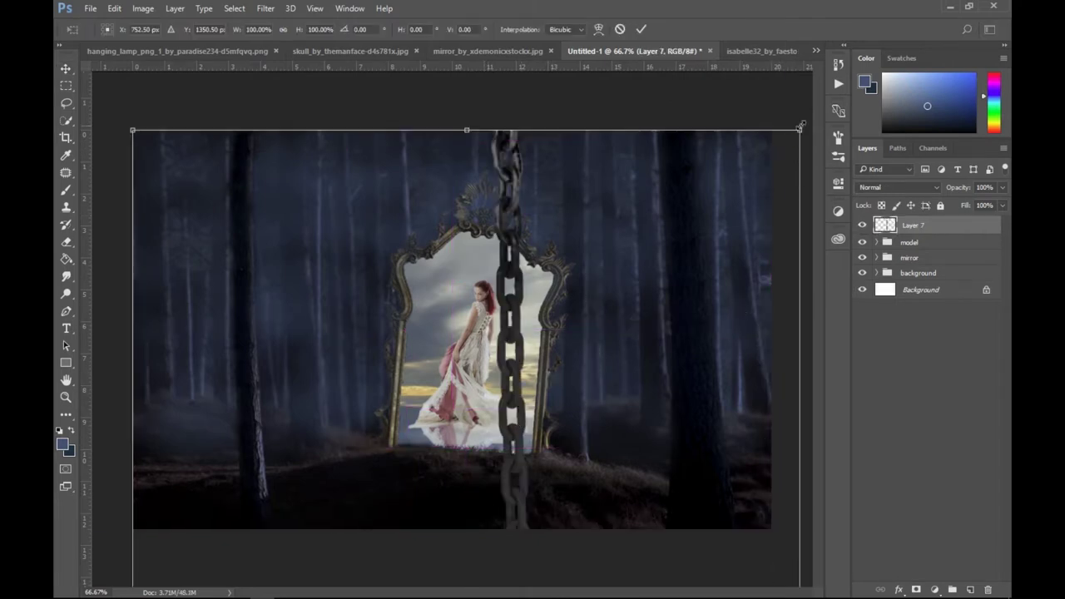
pyautogui.moveTo(798, 131)
pyautogui.mouseDown()
pyautogui.moveTo(489, 514)
pyautogui.moveTo(474, 228)
pyautogui.mouseUp()
pyautogui.moveTo(582, 205); pyautogui.dragTo(499, 358)
pyautogui.moveTo(469, 483); pyautogui.dragTo(367, 441)
pyautogui.moveTo(390, 308)
pyautogui.mouseDown()
pyautogui.moveTo(379, 356)
pyautogui.moveTo(366, 351)
pyautogui.mouseUp()
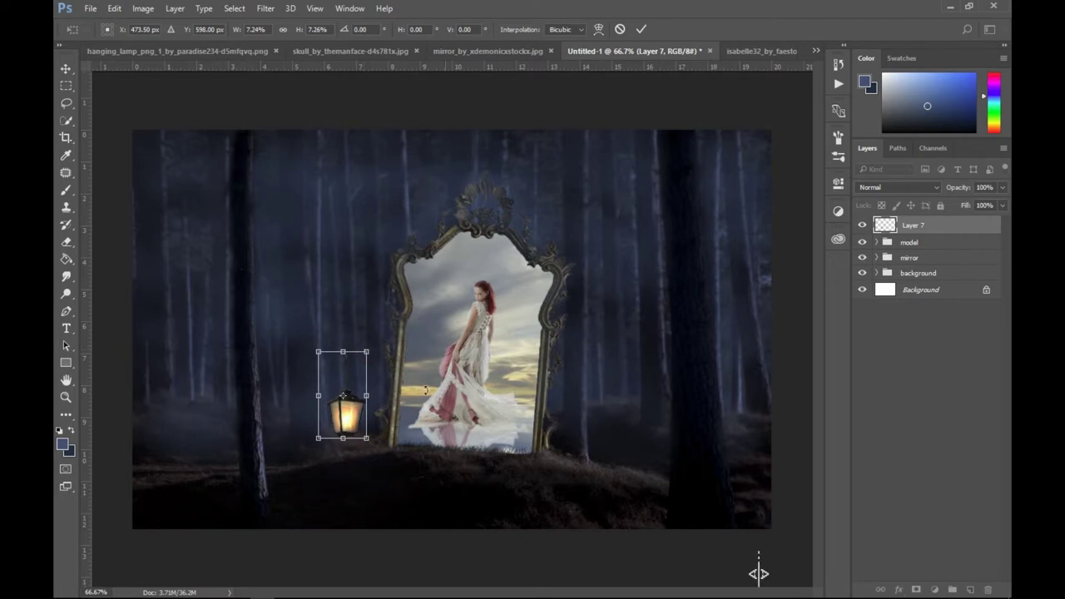
pyautogui.press('Return')
pyautogui.hotkey('ctrl', '+')
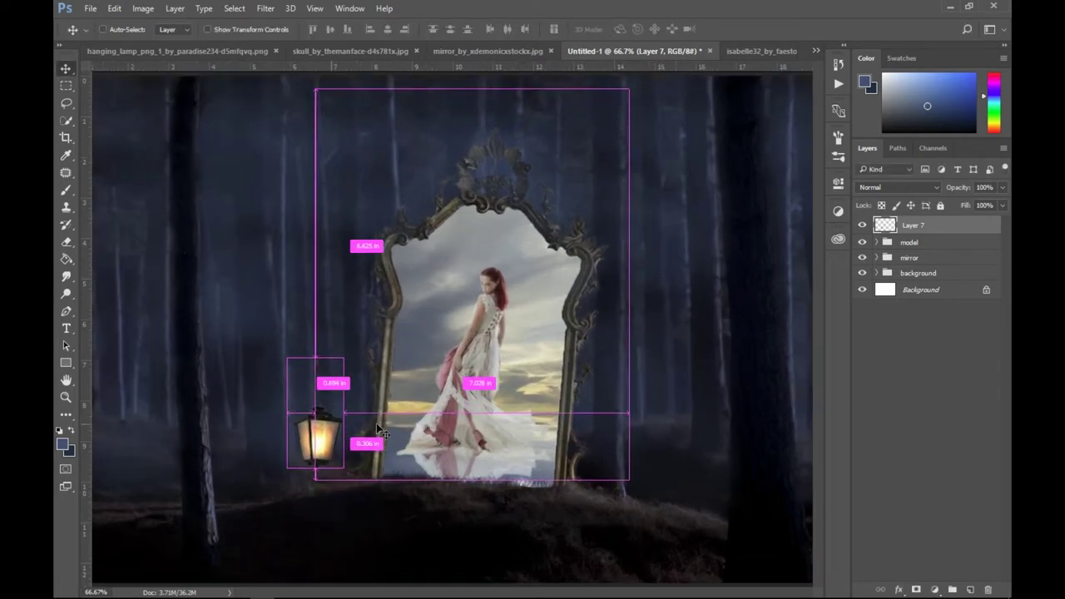
# Set the lantern on the grass, add a layer mask, and rename the layer 'lights'.
pyautogui.hscroll(-3, 382, 447)
pyautogui.scroll(-2, 441, 448)
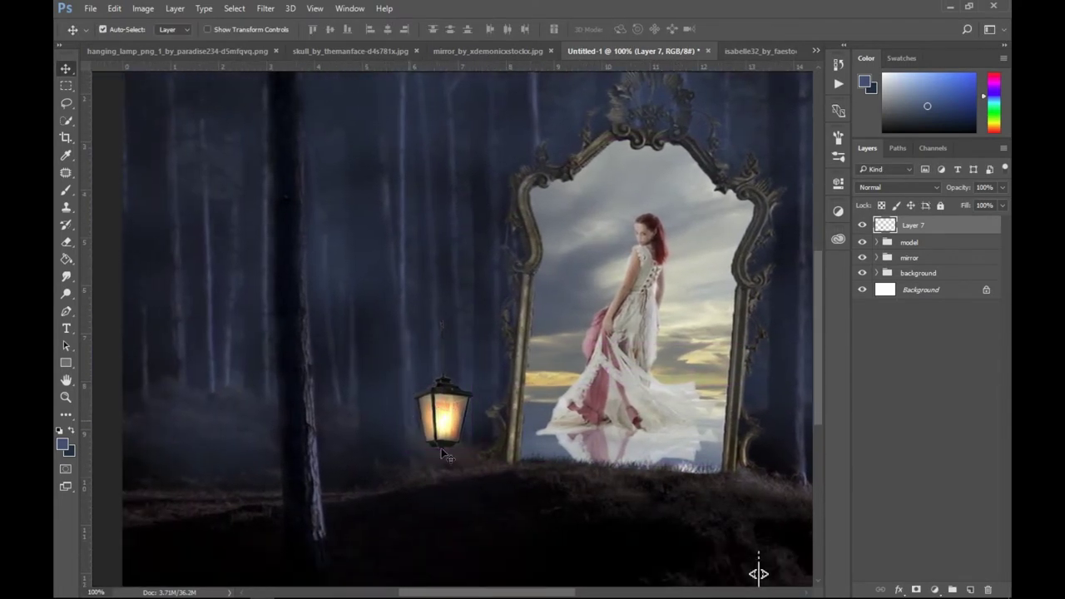
pyautogui.scroll(-3, 441, 448)
pyautogui.hscroll(-2, 511, 356)
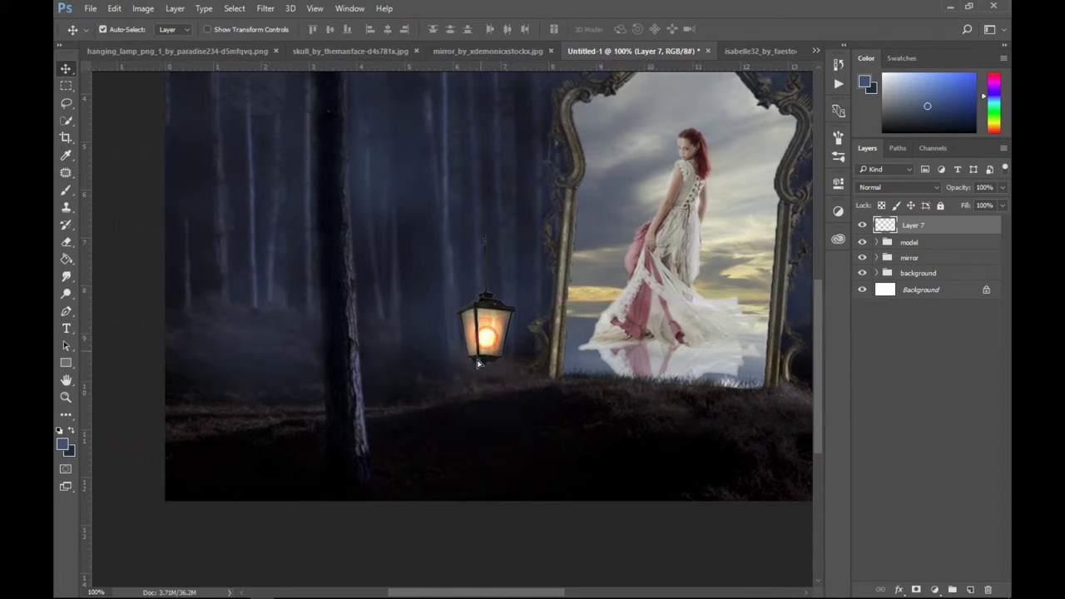
pyautogui.moveTo(511, 349); pyautogui.dragTo(500, 374)
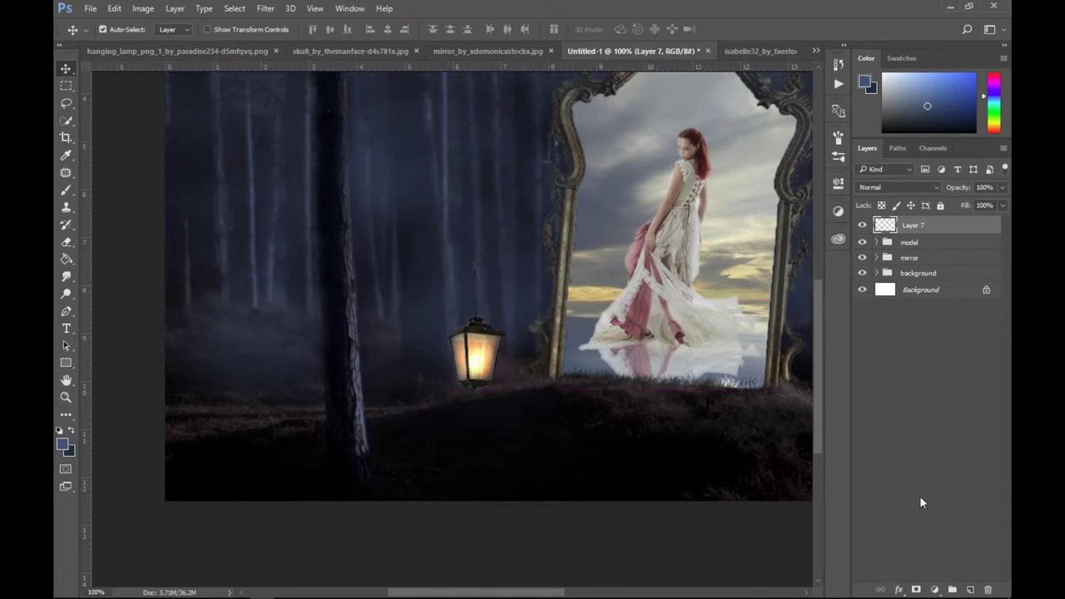
pyautogui.click(915, 589)
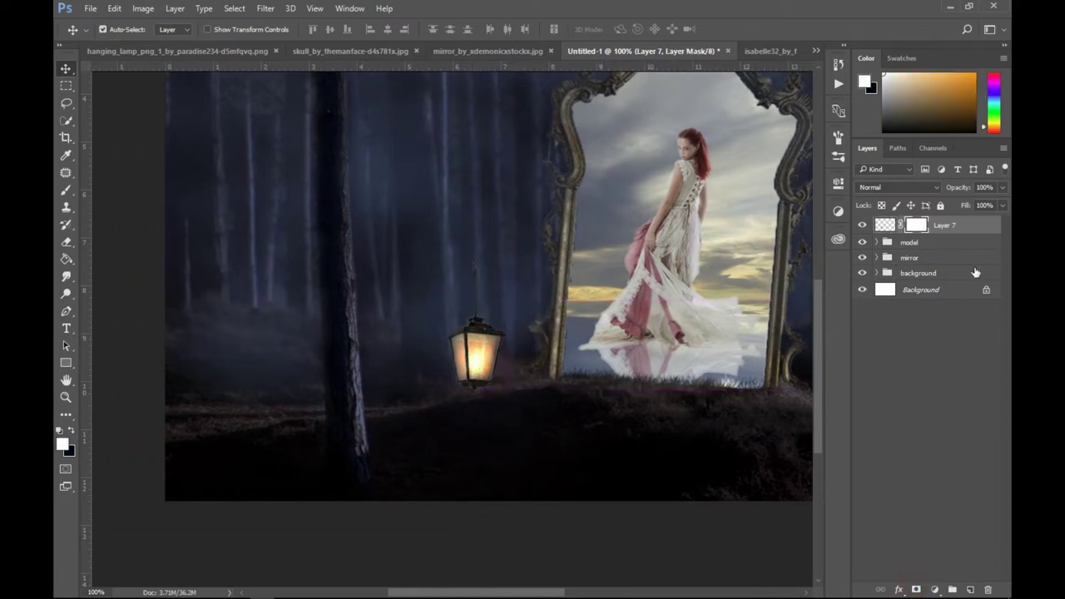
pyautogui.doubleClick(948, 227)
pyautogui.write('lights')
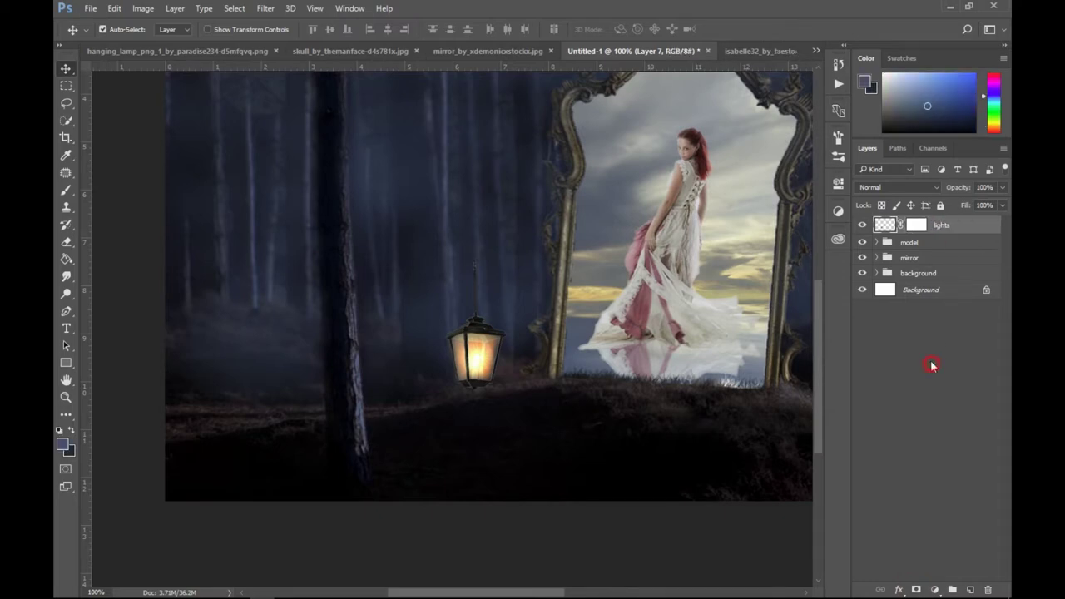
pyautogui.click(931, 364)
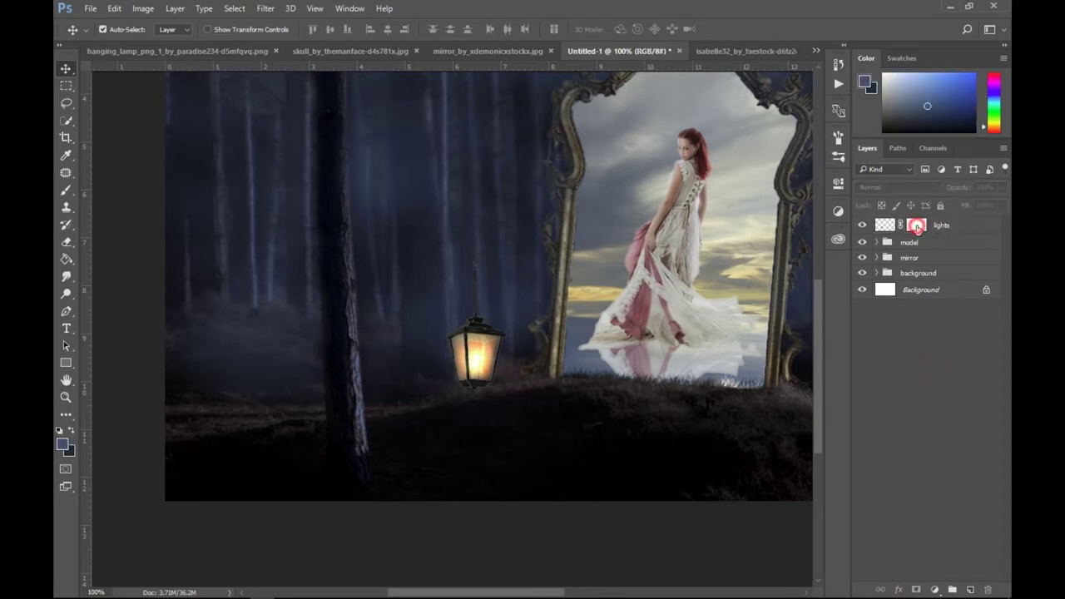
pyautogui.click(916, 226)
# Paint black with a soft 60 px brush at 100% on the lights mask just above the lantern.
pyautogui.press('b')
pyautogui.click(73, 429)
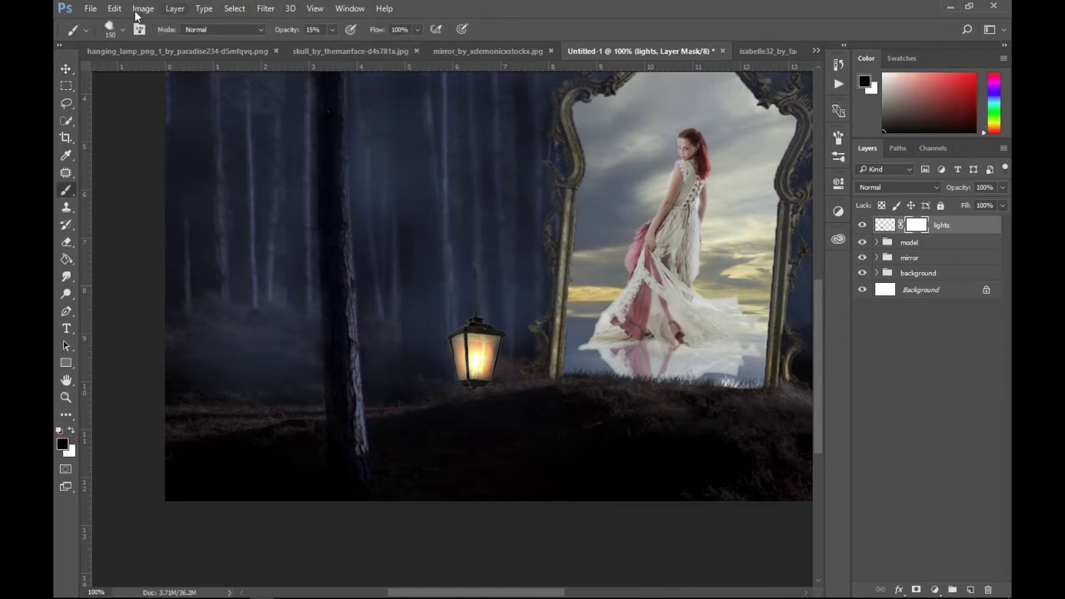
pyautogui.click(110, 30)
pyautogui.click(124, 126)
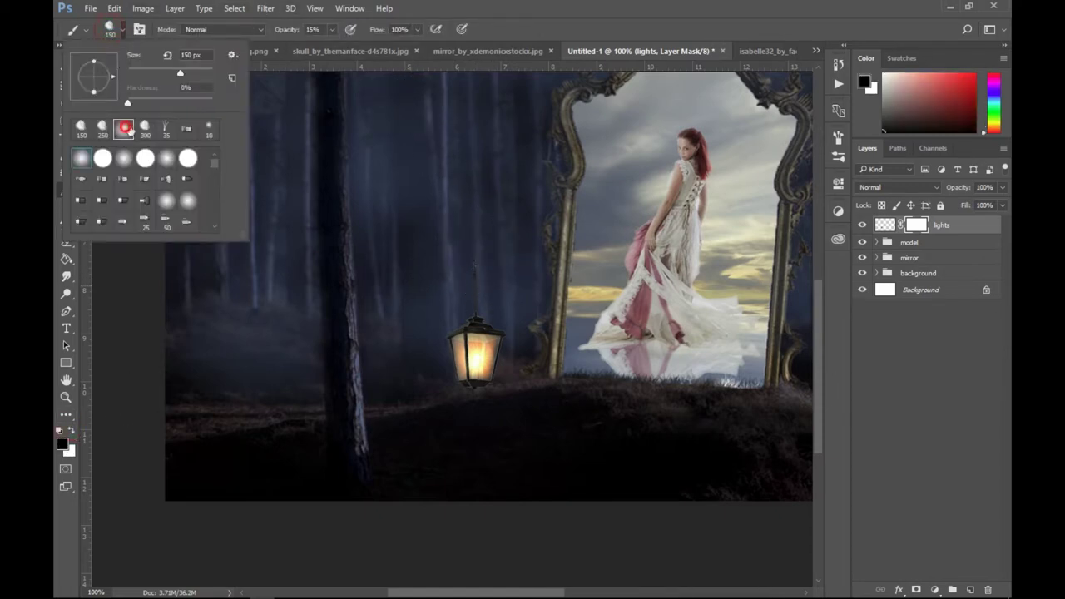
pyautogui.click(452, 238)
pyautogui.press('[')
pyautogui.press('[')
pyautogui.press('[')
pyautogui.press('[')
pyautogui.press('[')
pyautogui.press('[')
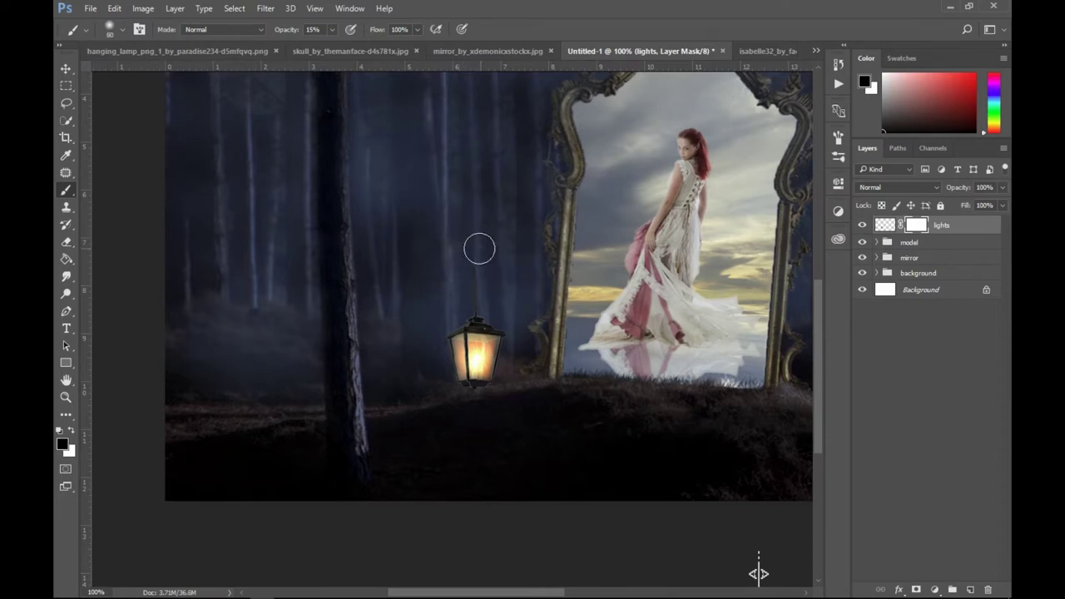
pyautogui.press('[')
pyautogui.press('0')
pyautogui.moveTo(468, 257); pyautogui.dragTo(473, 286)
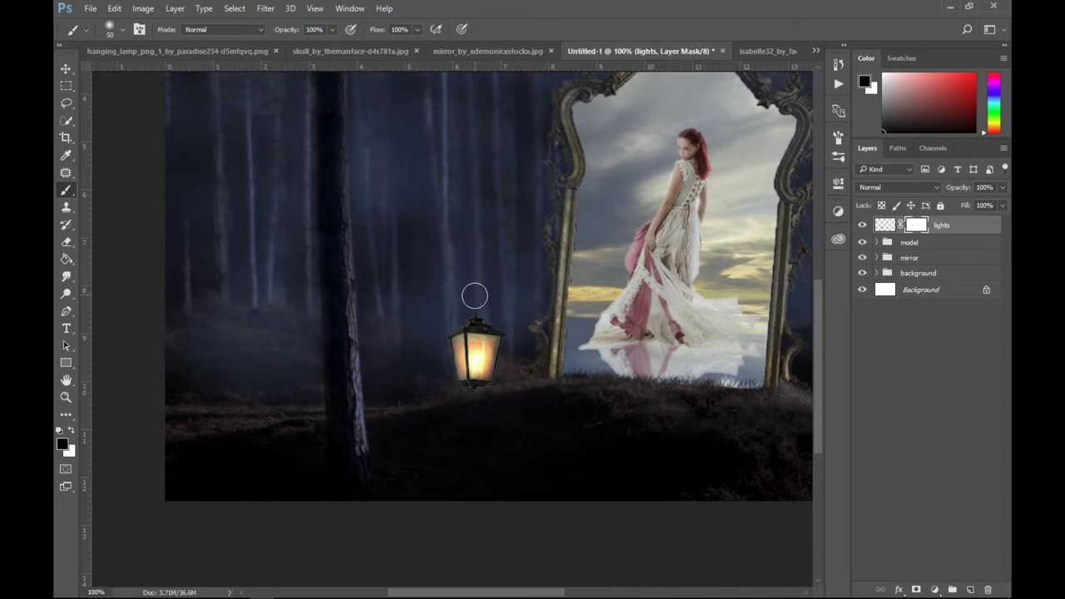
pyautogui.click(475, 292)
pyautogui.click(66, 68)
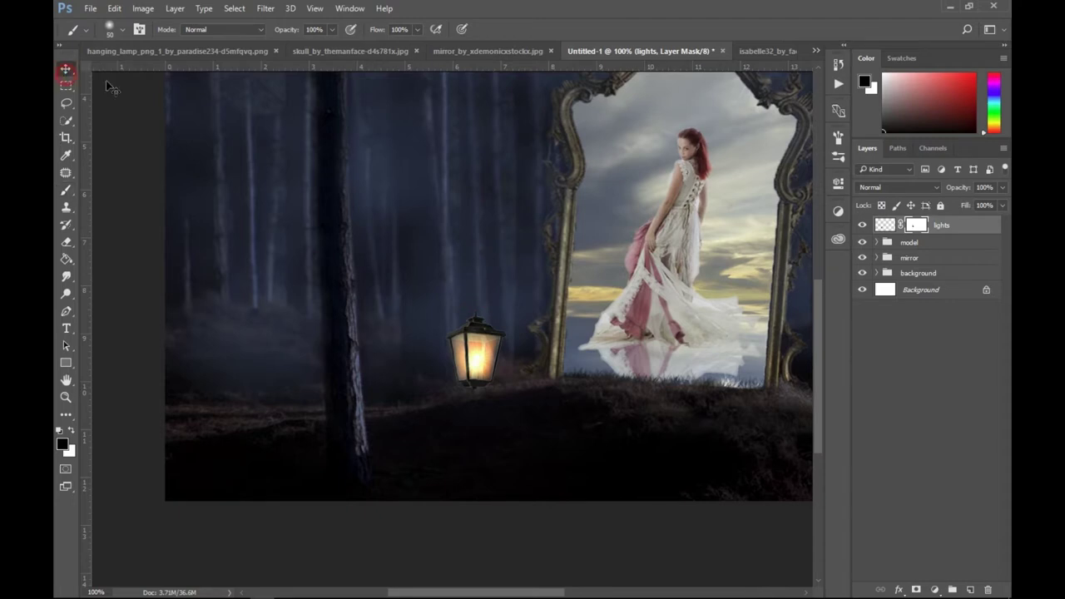
# Rotate the lantern 45° and move it down onto the grassy ground.
pyautogui.hotkey('ctrl', 't')
pyautogui.moveTo(515, 250); pyautogui.dragTo(565, 287)
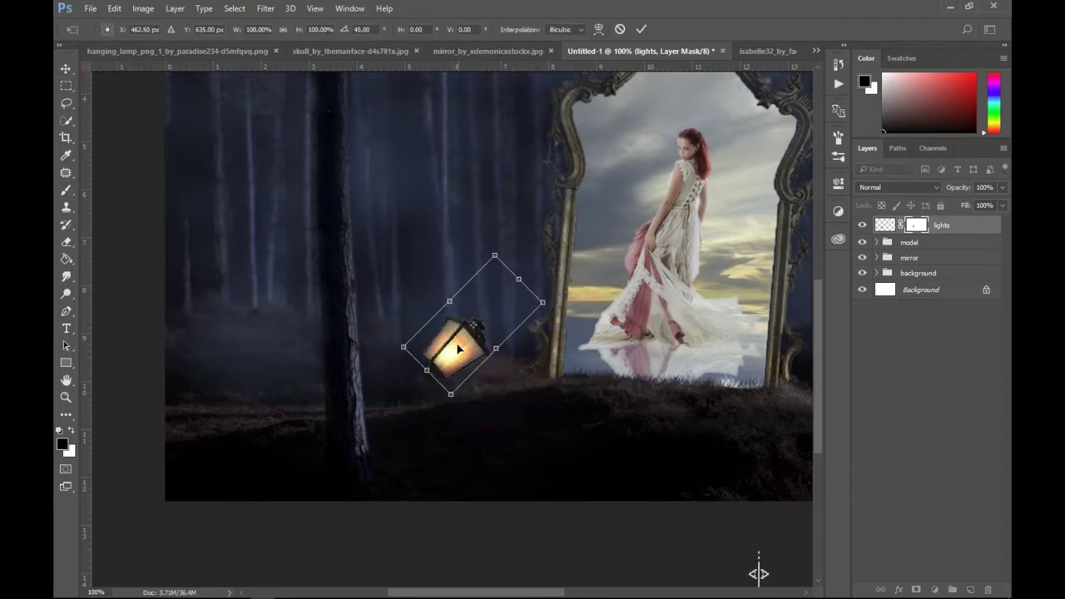
pyautogui.moveTo(458, 350); pyautogui.dragTo(485, 379)
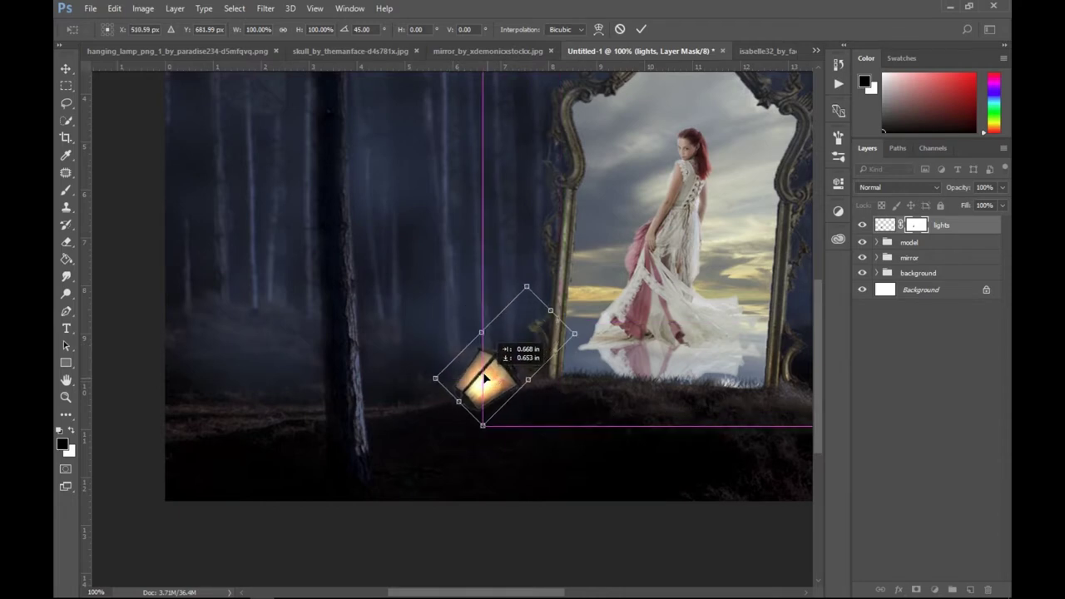
pyautogui.press('Return')
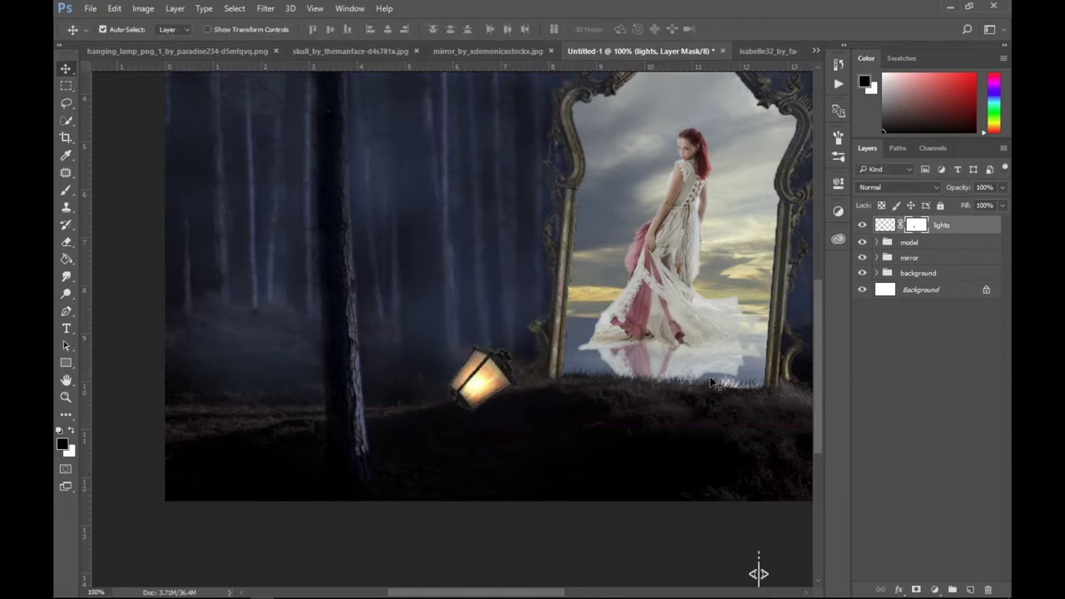
# Shrink the lantern to about 73% and nudge it slightly down and left.
pyautogui.click(875, 274)
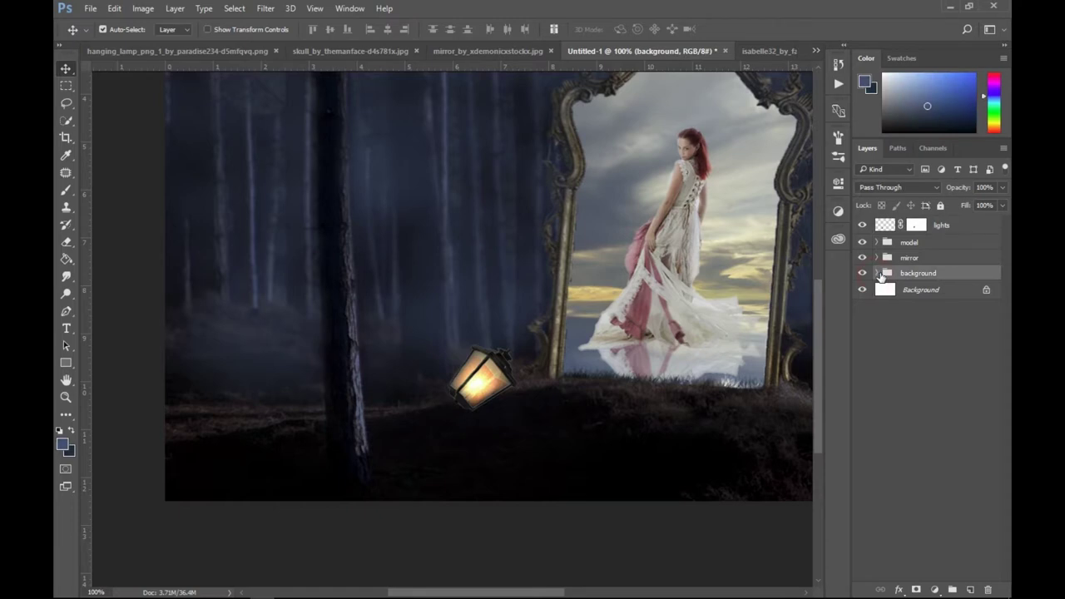
pyautogui.click(890, 223)
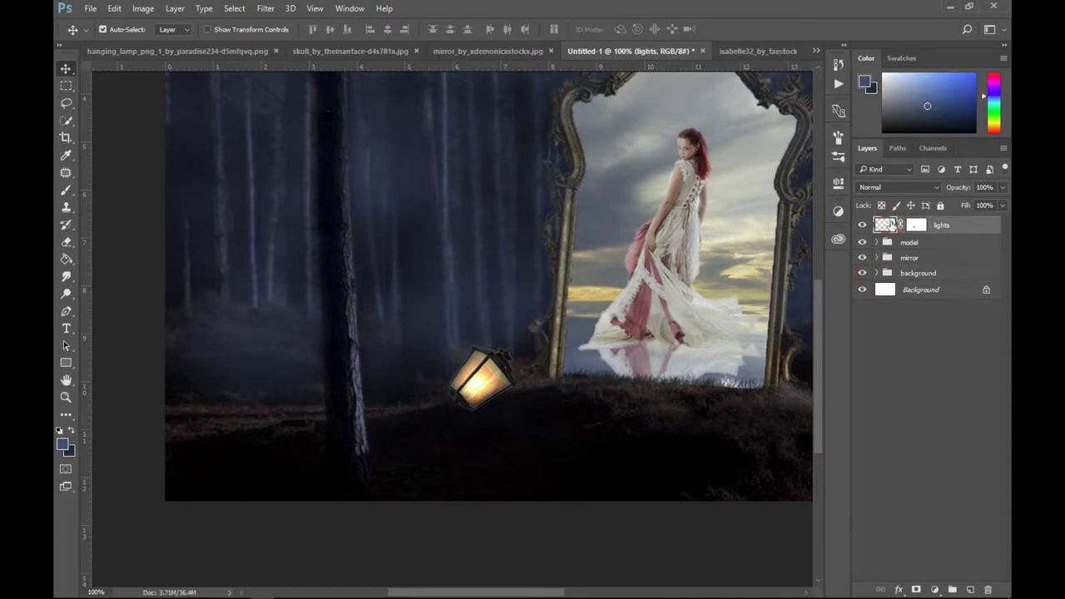
pyautogui.hotkey('ctrl', 't')
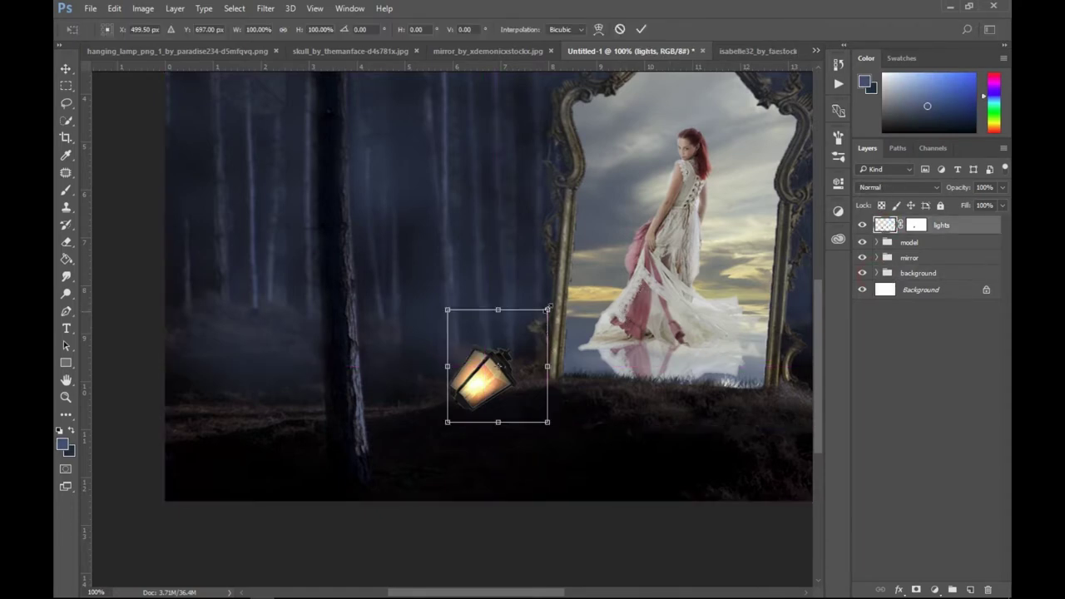
pyautogui.moveTo(546, 309); pyautogui.dragTo(533, 324)
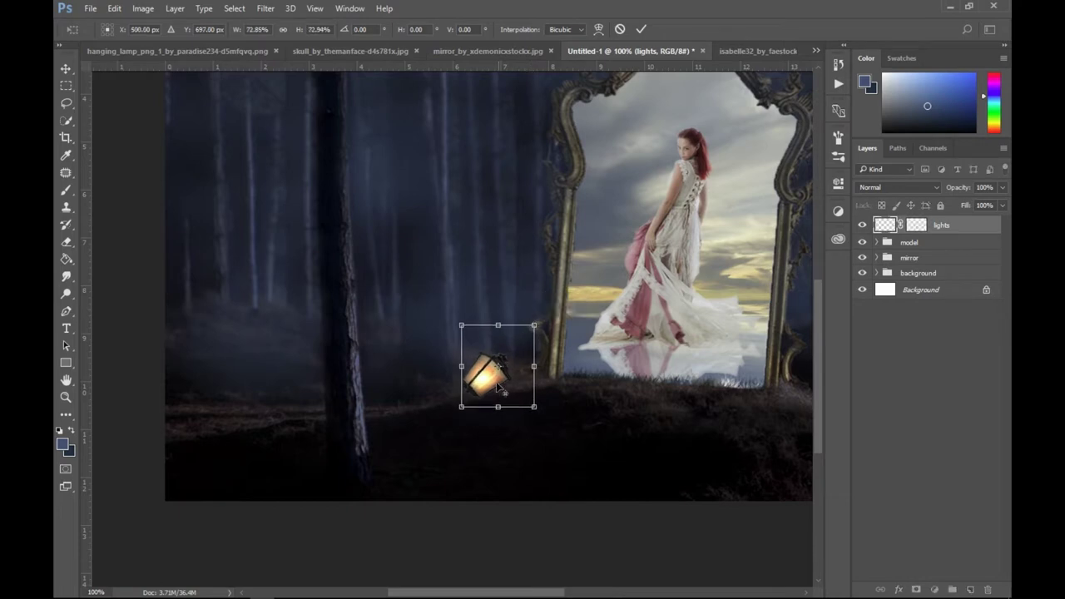
pyautogui.press('Return')
pyautogui.moveTo(493, 385); pyautogui.dragTo(485, 393)
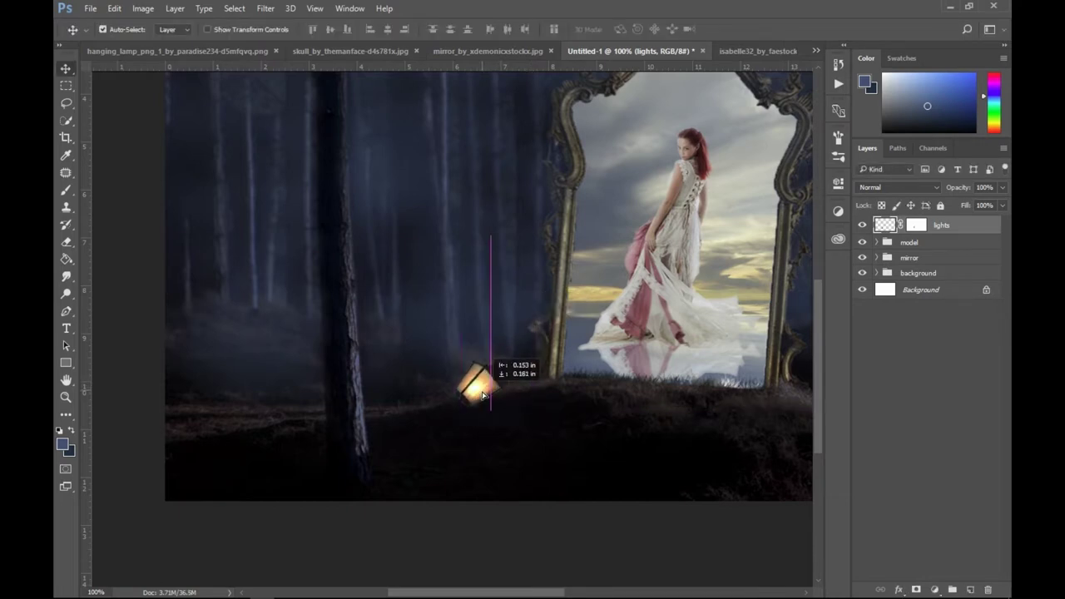
pyautogui.click(916, 225)
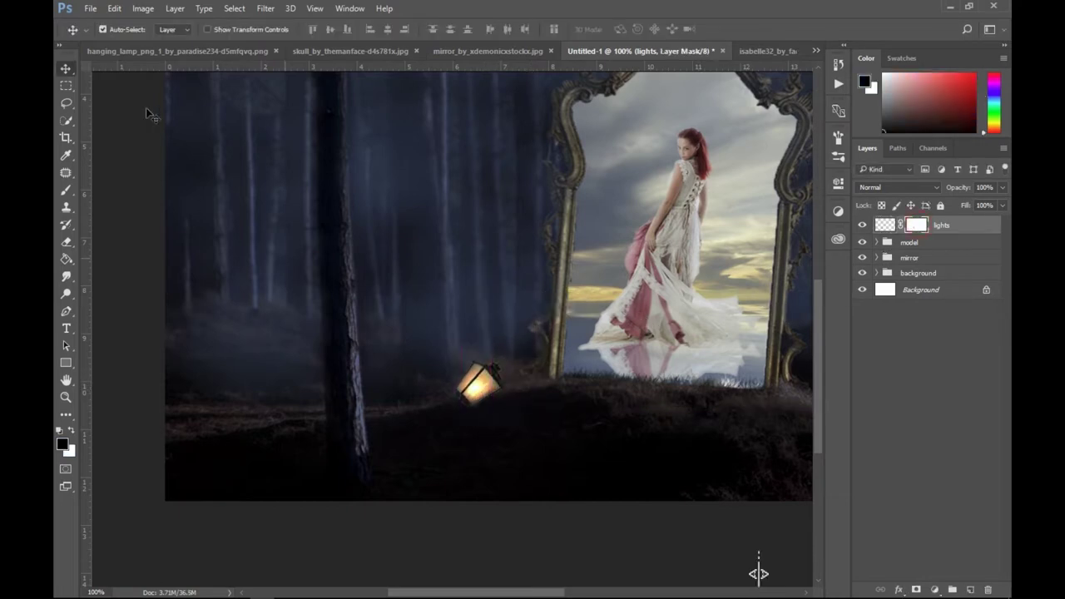
# Set up a 35 px soft brush with black and zoom in on the lantern.
pyautogui.press('b')
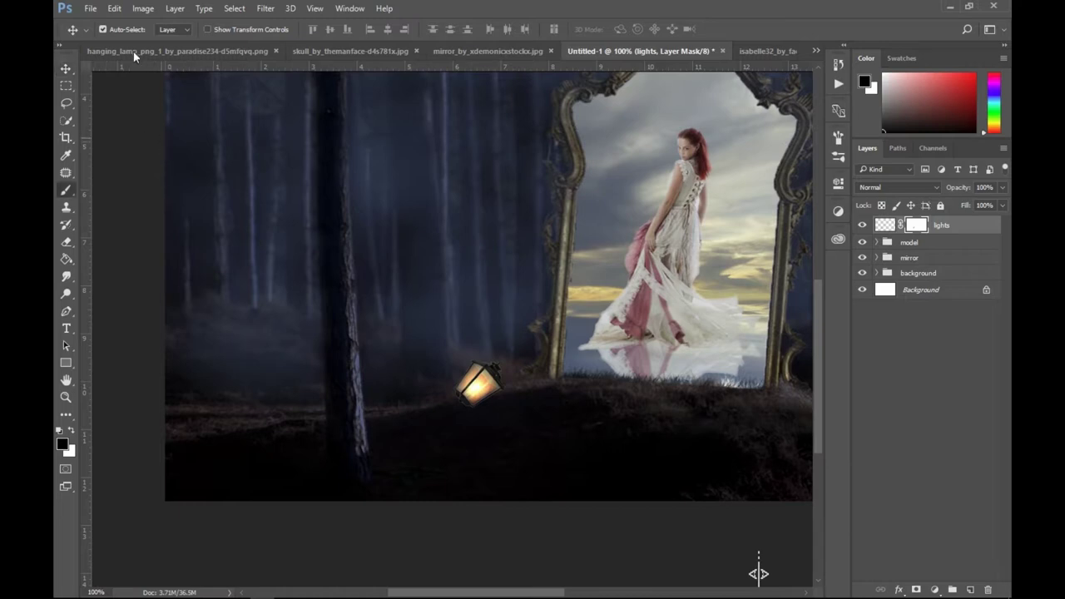
pyautogui.click(114, 32)
pyautogui.click(162, 131)
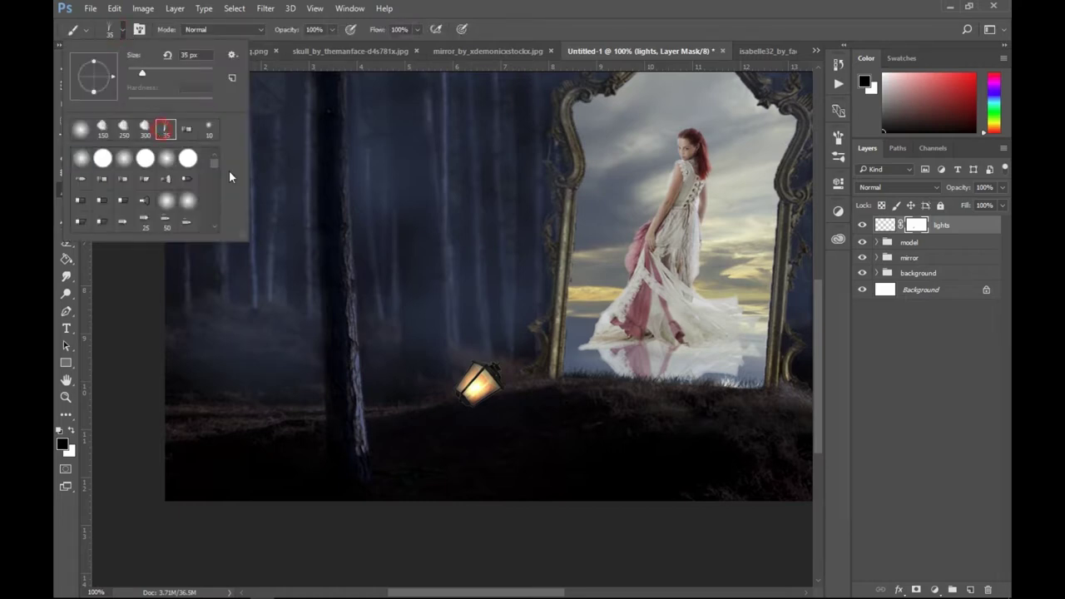
pyautogui.click(70, 452)
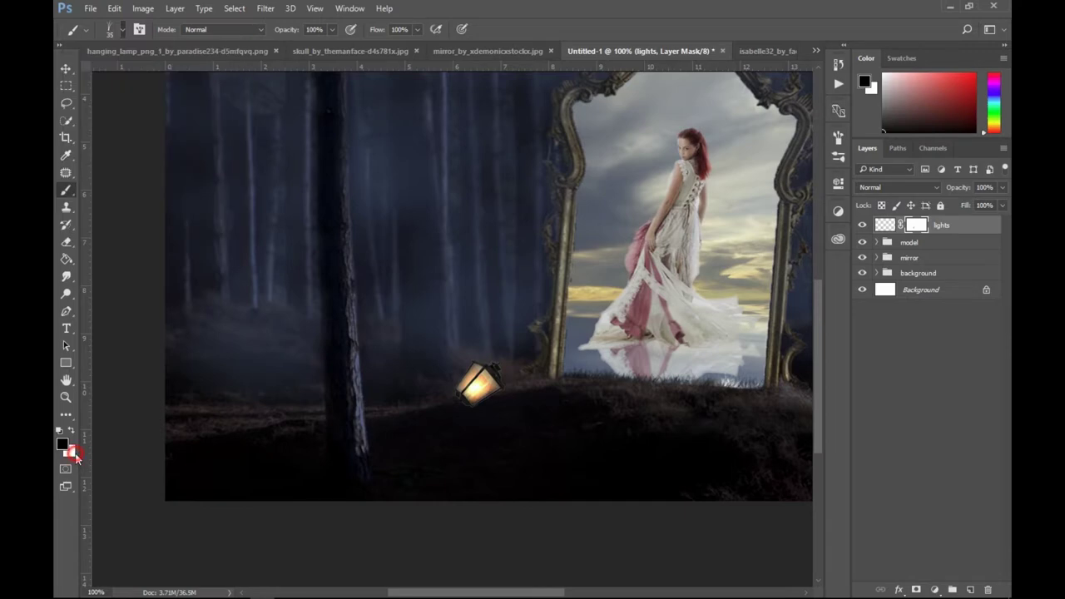
pyautogui.moveTo(368, 294); pyautogui.dragTo(356, 314)
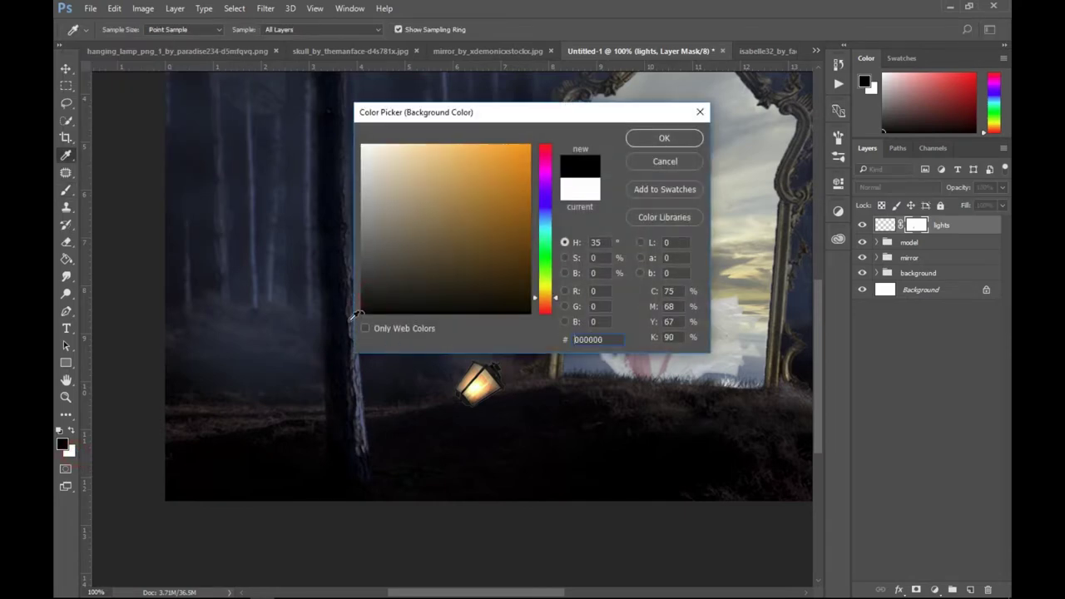
pyautogui.click(642, 140)
pyautogui.hotkey('ctrl', '+')
pyautogui.hotkey('ctrl', '+')
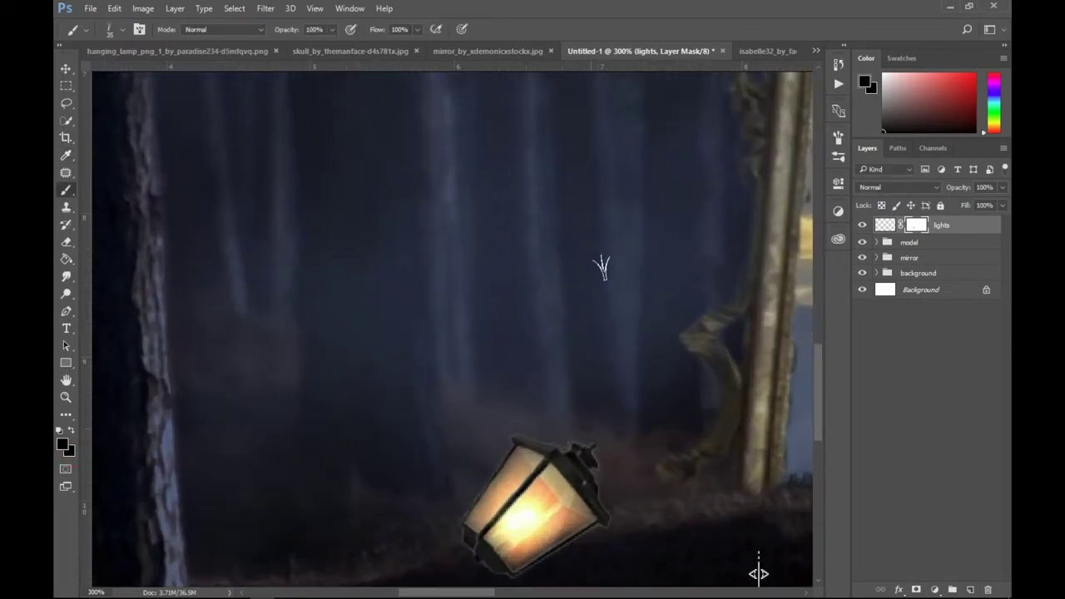
pyautogui.scroll(-3, 602, 267)
pyautogui.scroll(-2, 626, 322)
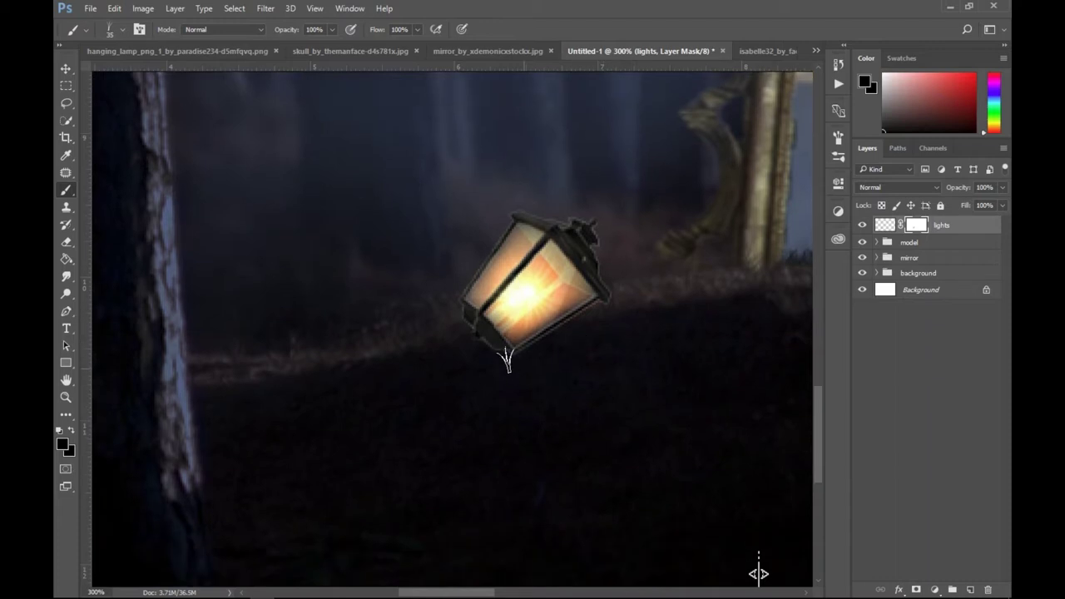
# Mask out the glow beneath the lantern's base with several brush dabs on the lights mask.
pyautogui.click(496, 350)
pyautogui.click(529, 350)
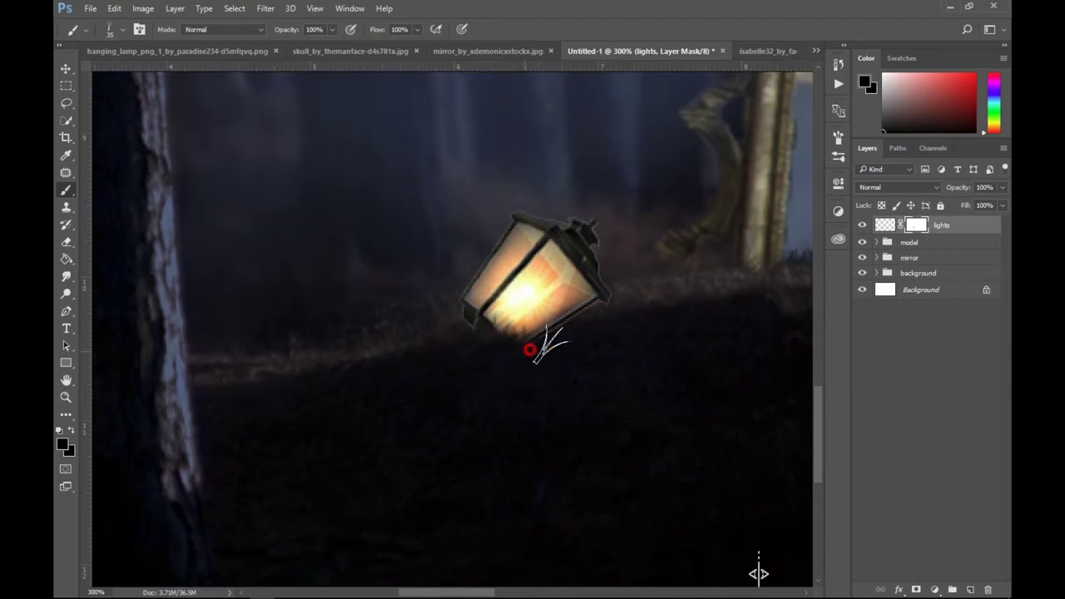
pyautogui.click(555, 339)
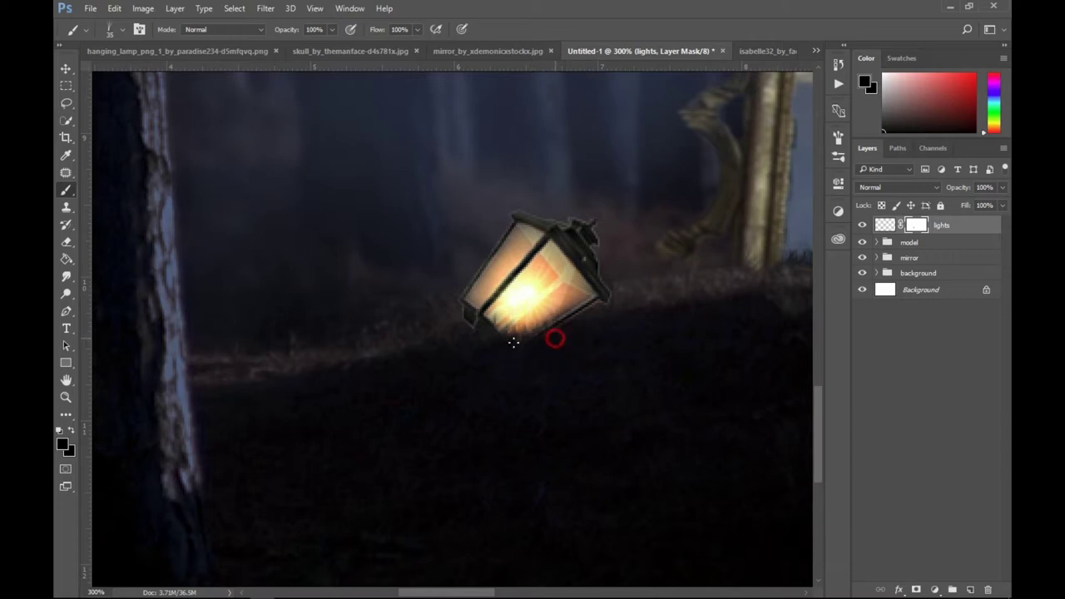
pyautogui.click(543, 340)
pyautogui.click(497, 341)
pyautogui.click(549, 333)
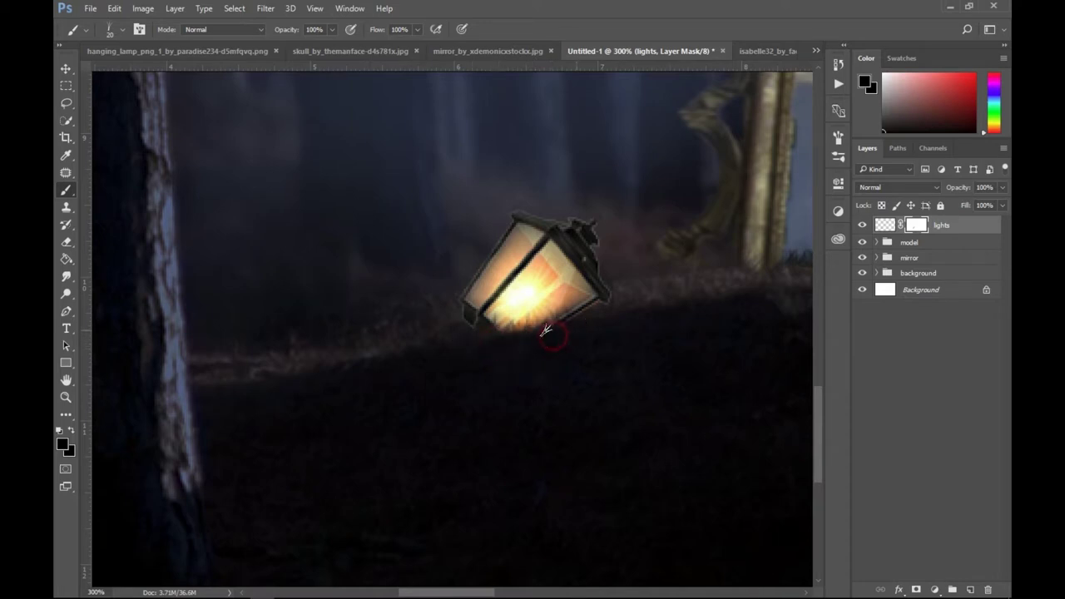
pyautogui.click(66, 70)
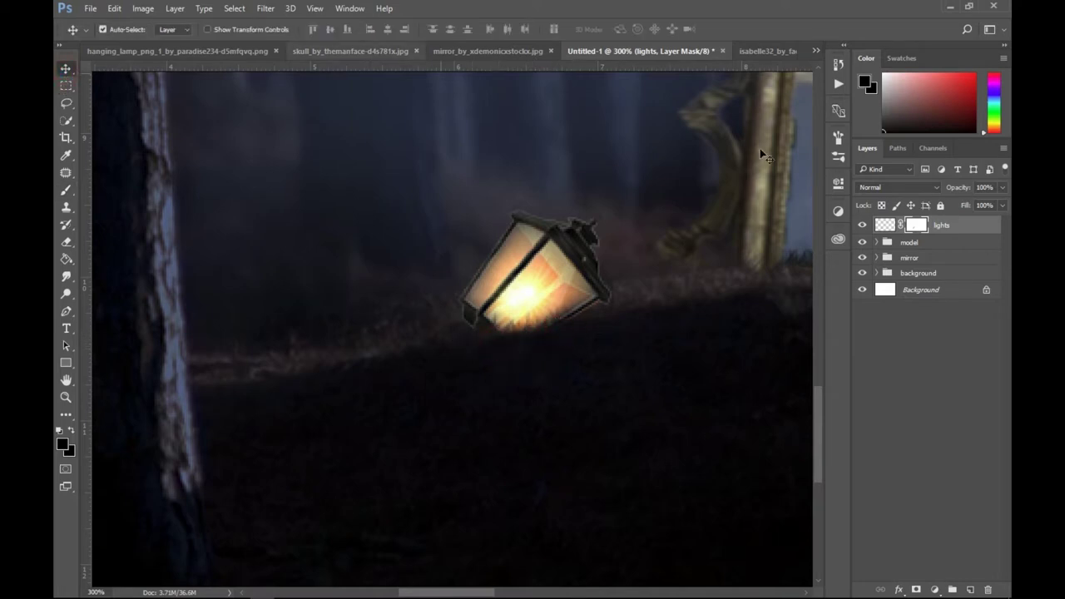
pyautogui.click(885, 225)
# Adjust the lantern's tilt and position with a free transform.
pyautogui.hotkey('ctrl', 't')
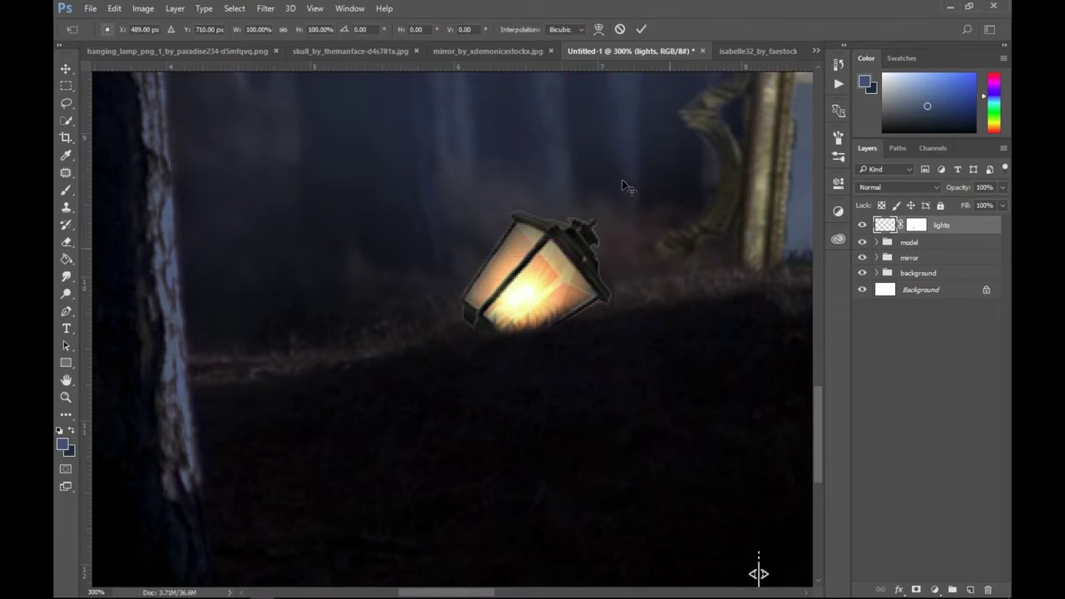
pyautogui.moveTo(681, 129); pyautogui.dragTo(717, 157)
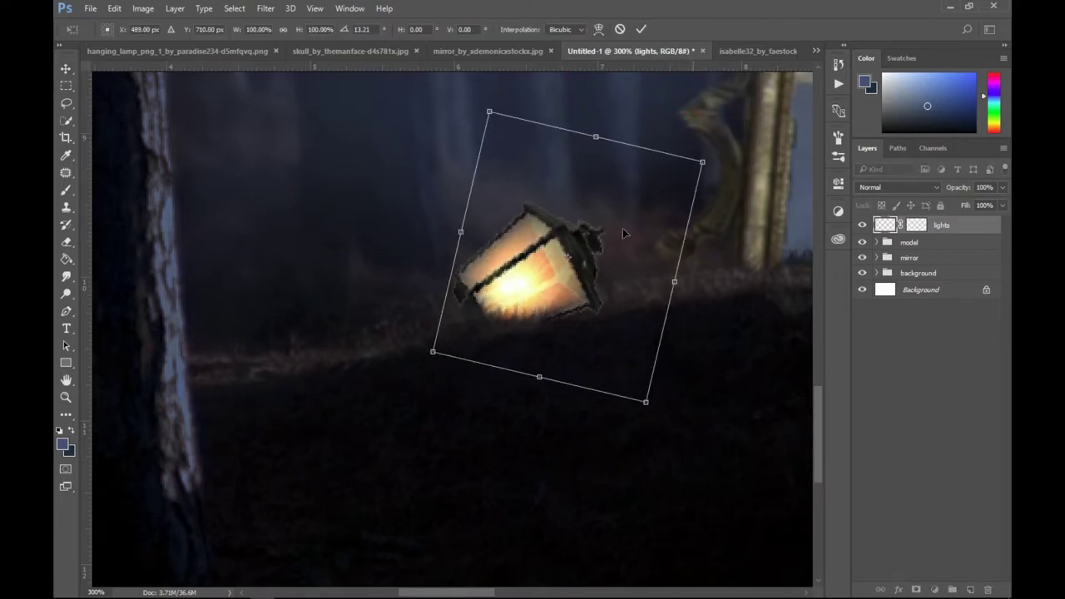
pyautogui.moveTo(566, 264)
pyautogui.mouseDown()
pyautogui.moveTo(558, 275)
pyautogui.moveTo(575, 279)
pyautogui.mouseUp()
pyautogui.press('Return')
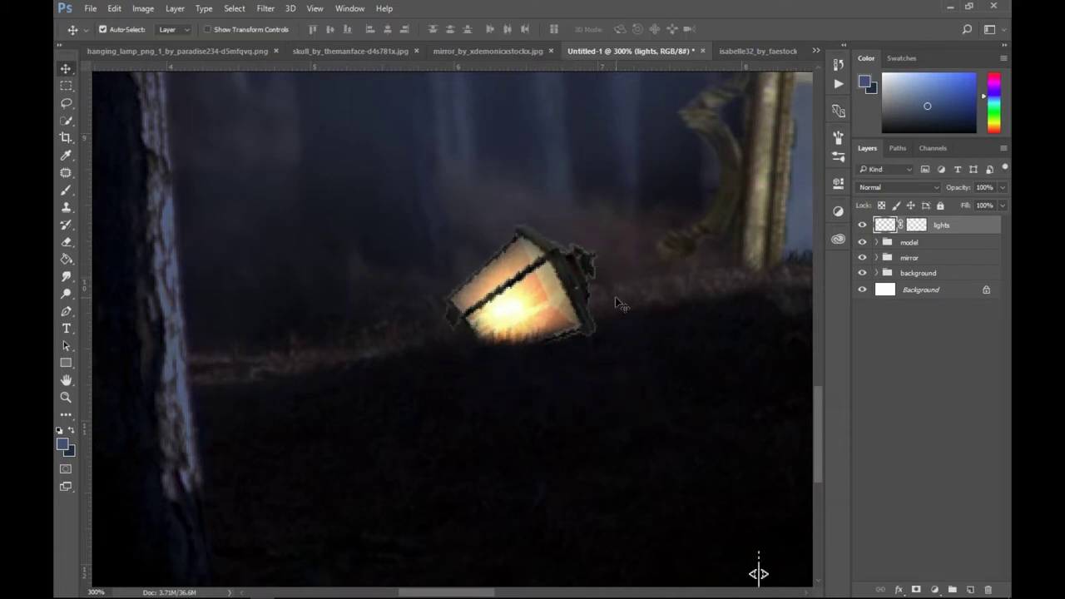
# Mask out more glow below the lantern's base on the lights mask, then zoom out.
pyautogui.press('b')
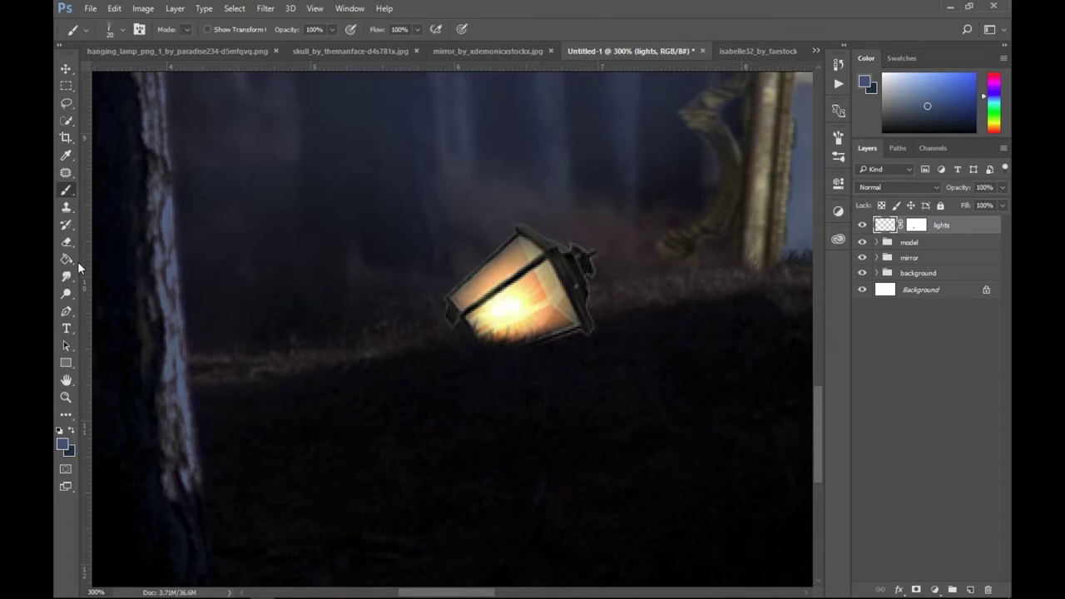
pyautogui.click(917, 224)
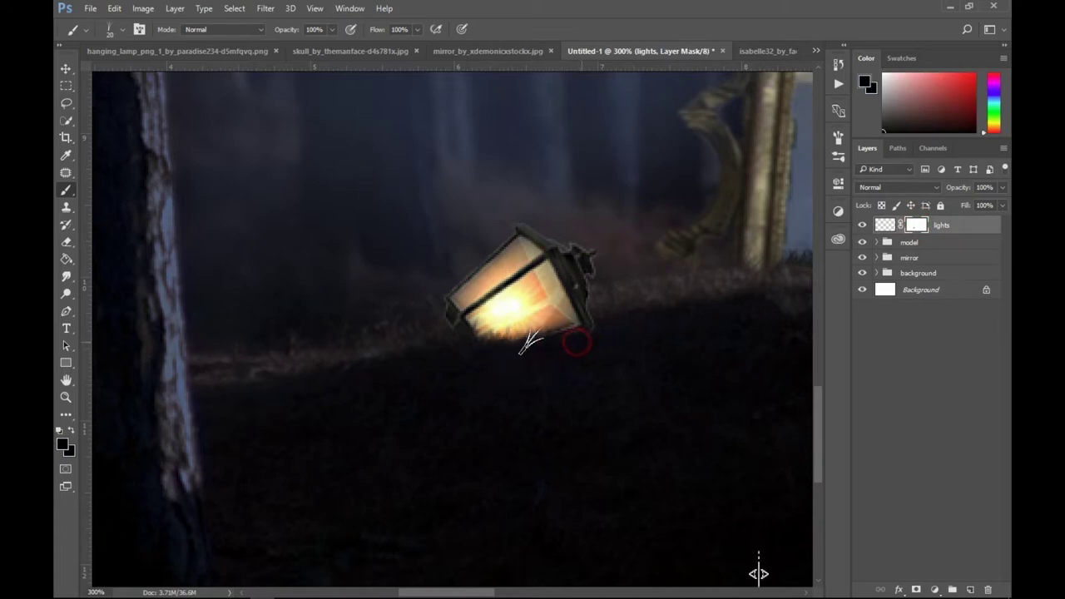
pyautogui.moveTo(519, 339); pyautogui.dragTo(499, 345)
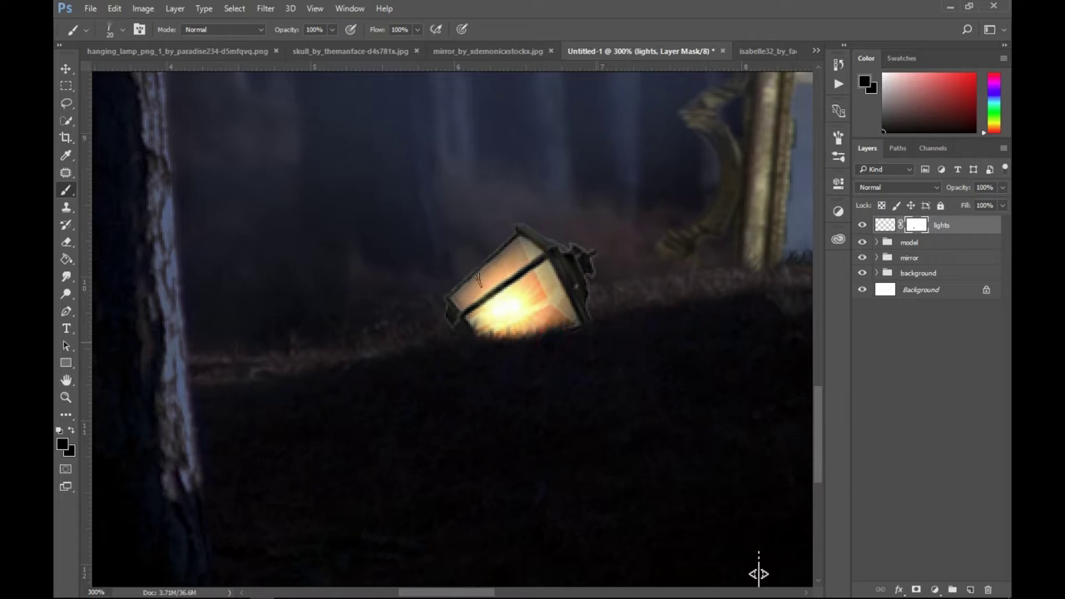
pyautogui.click(66, 70)
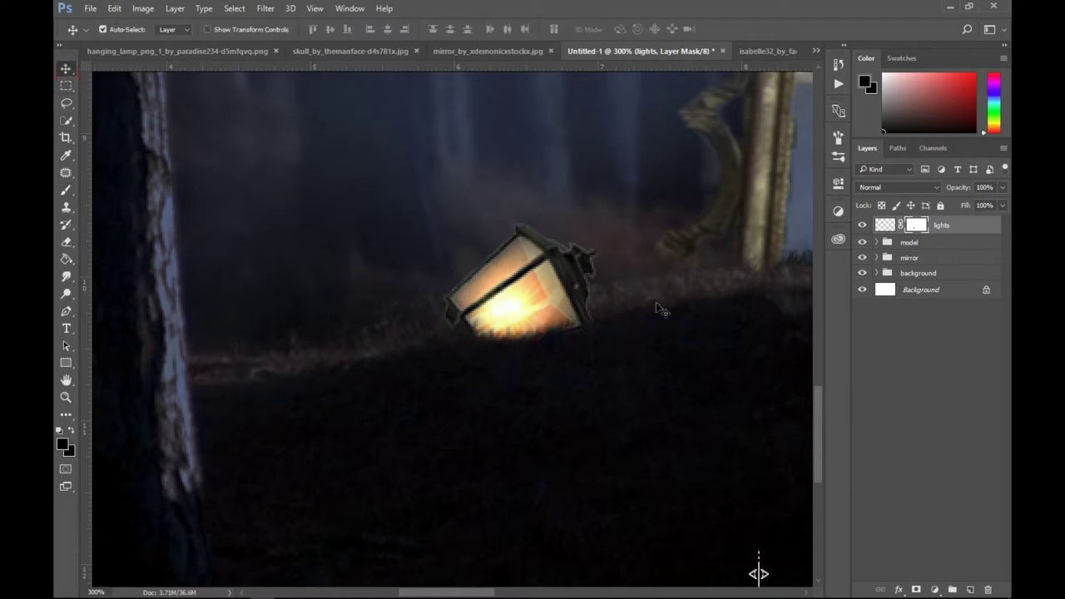
pyautogui.hotkey('ctrl', '-')
pyautogui.hotkey('ctrl', '-')
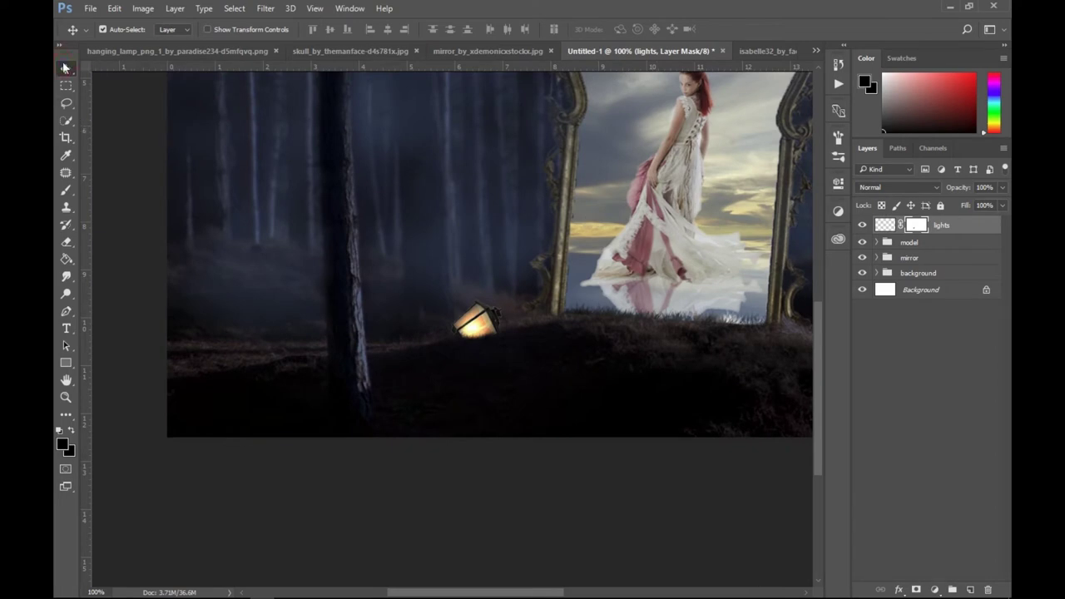
# Add a new layer above lights and sample a pale tan from the lantern's orange glow.
pyautogui.hotkey('ctrl', '-')
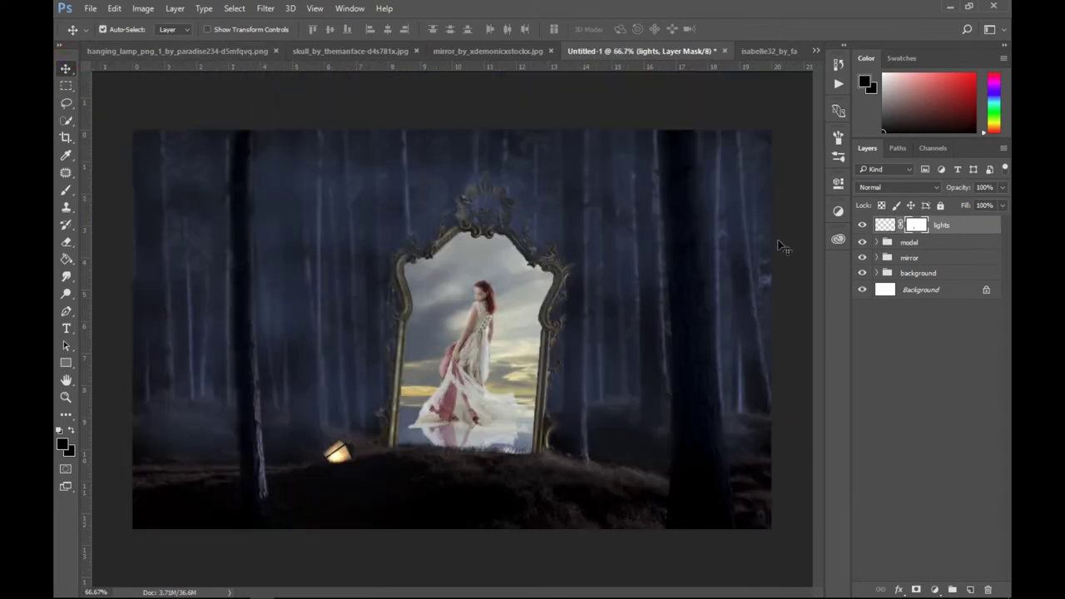
pyautogui.click(888, 225)
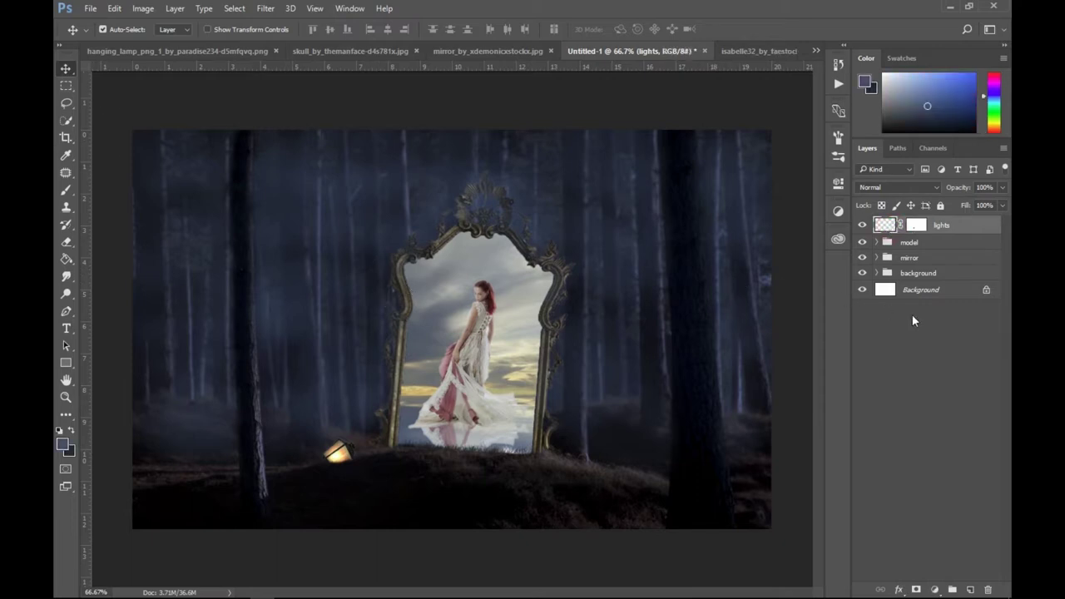
pyautogui.click(970, 590)
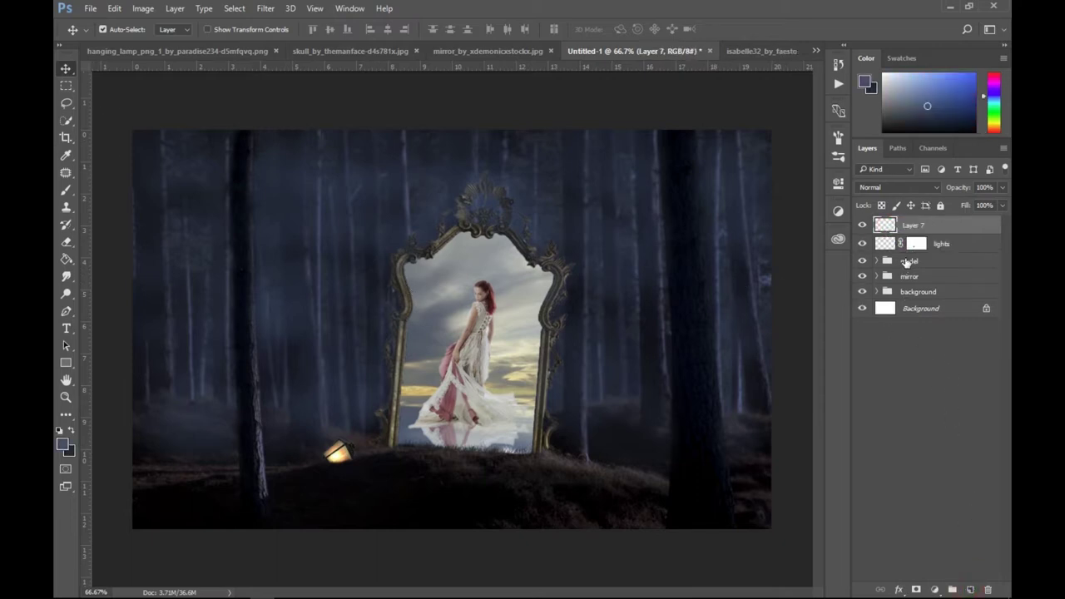
pyautogui.press('b')
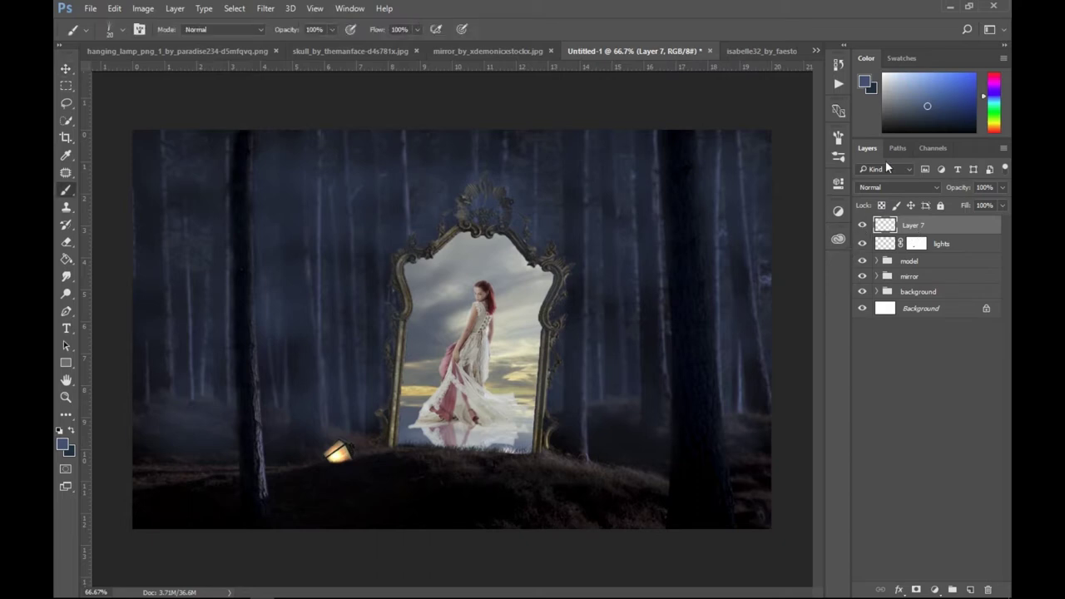
pyautogui.press('i')
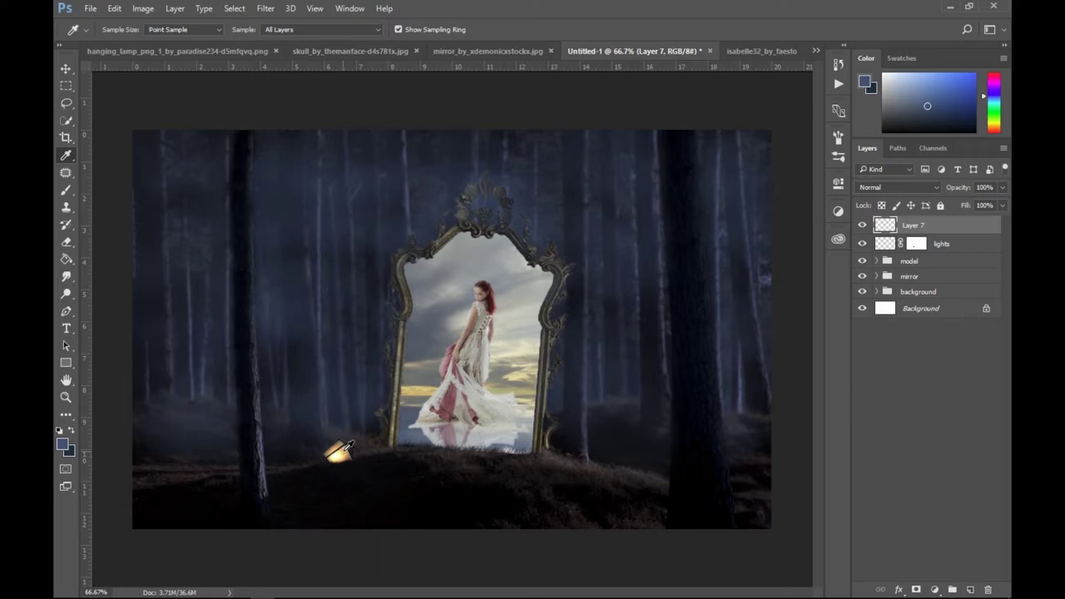
pyautogui.click(343, 450)
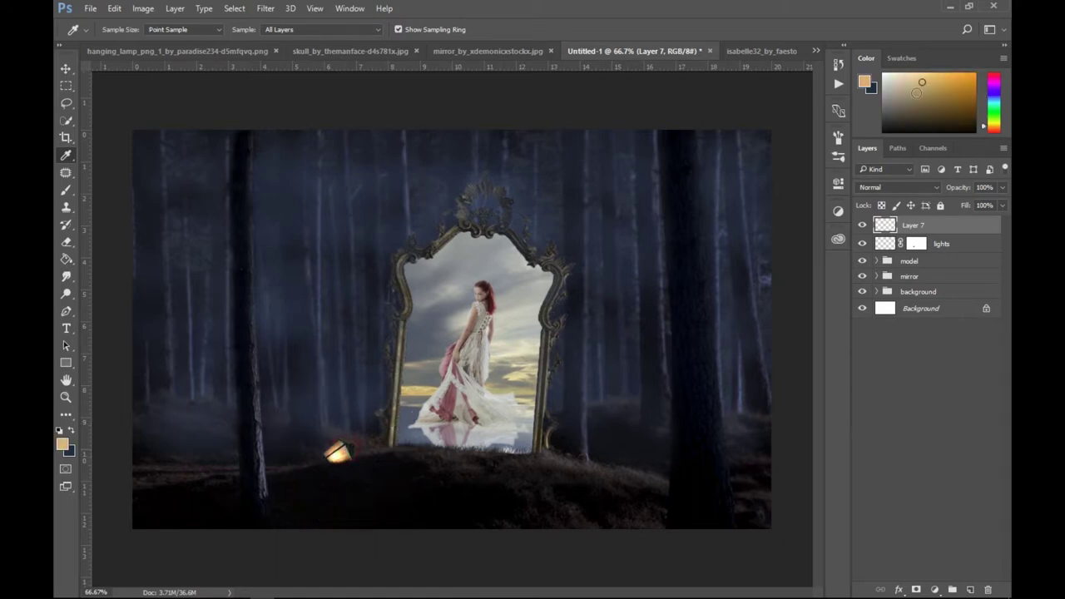
pyautogui.moveTo(921, 77); pyautogui.dragTo(925, 71)
pyautogui.press('b')
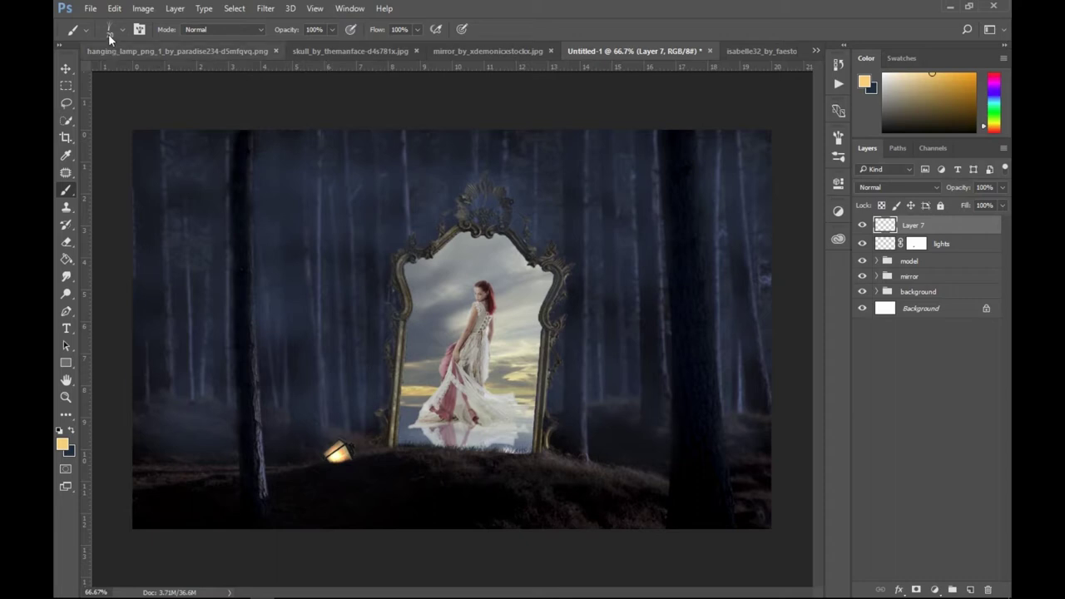
# Paint a glow over the lantern with a soft round 250 px brush, blended as Screen.
pyautogui.click(109, 30)
pyautogui.click(161, 129)
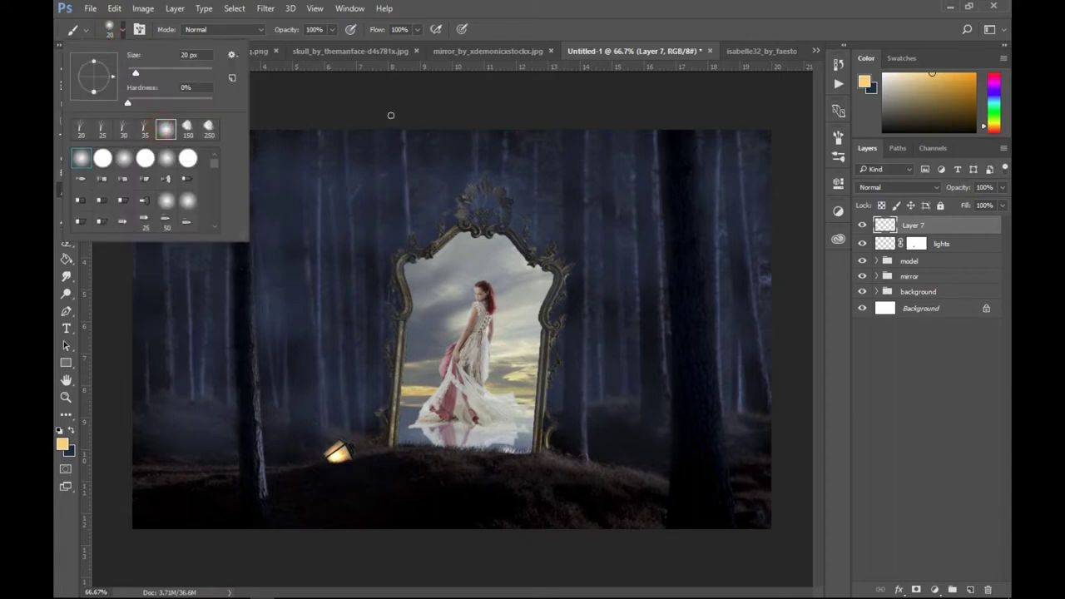
pyautogui.click(390, 114)
pyautogui.press(']')
pyautogui.press(']')
pyautogui.press(']')
pyautogui.click(337, 452)
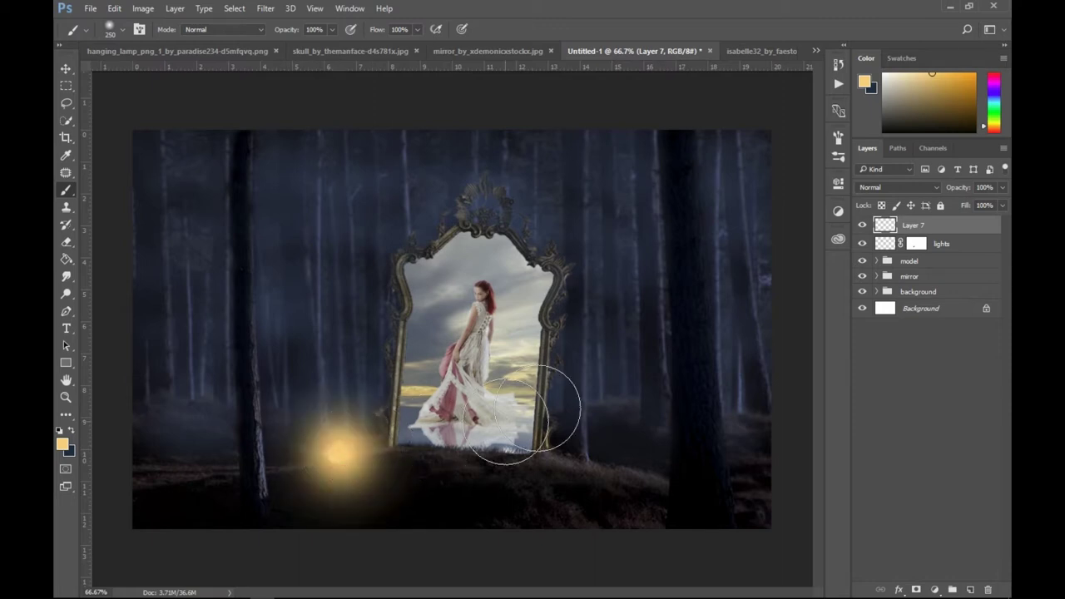
pyautogui.click(893, 188)
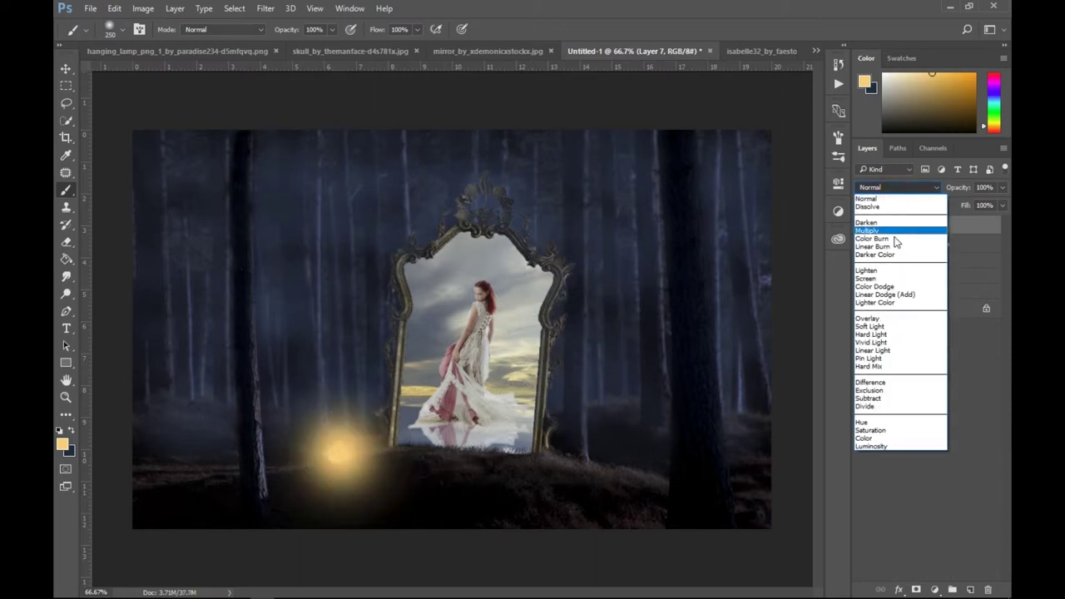
pyautogui.click(884, 278)
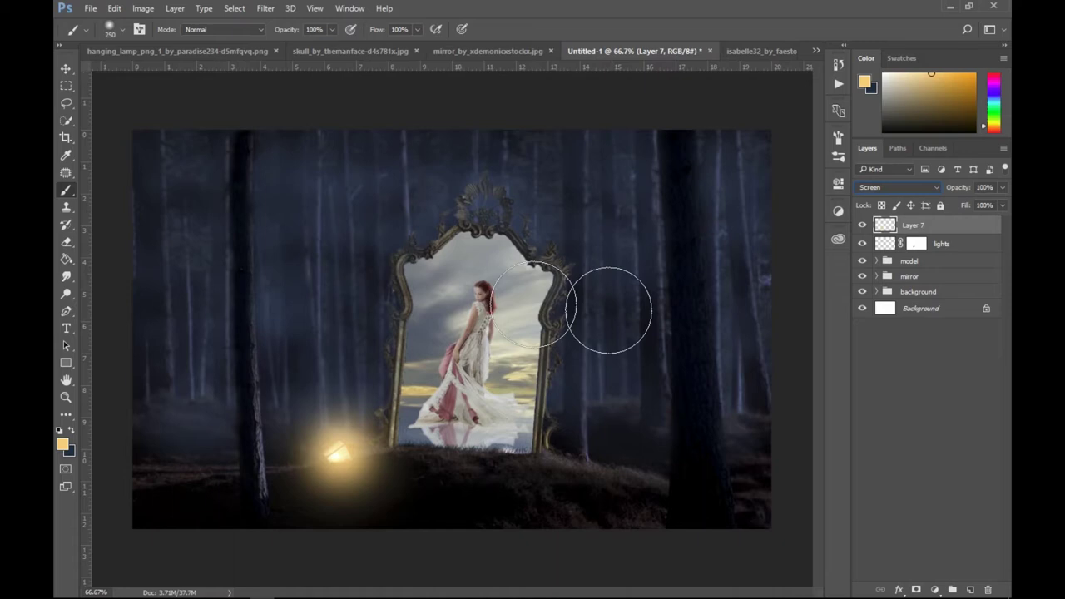
# Reposition the glow over the lantern and shrink it to about a third of its size.
pyautogui.click(66, 68)
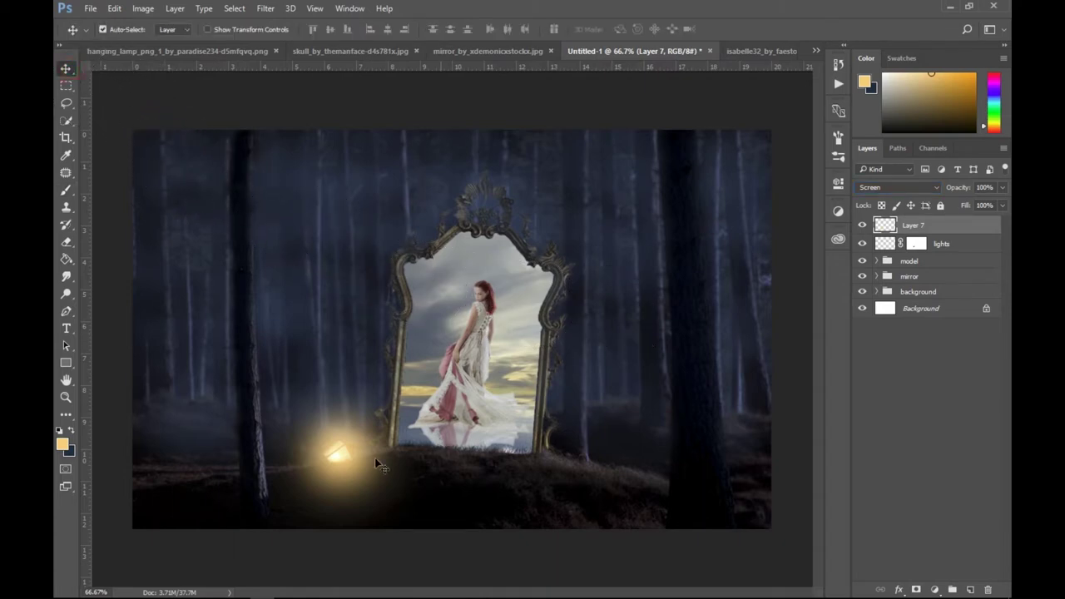
pyautogui.moveTo(365, 462); pyautogui.dragTo(361, 463)
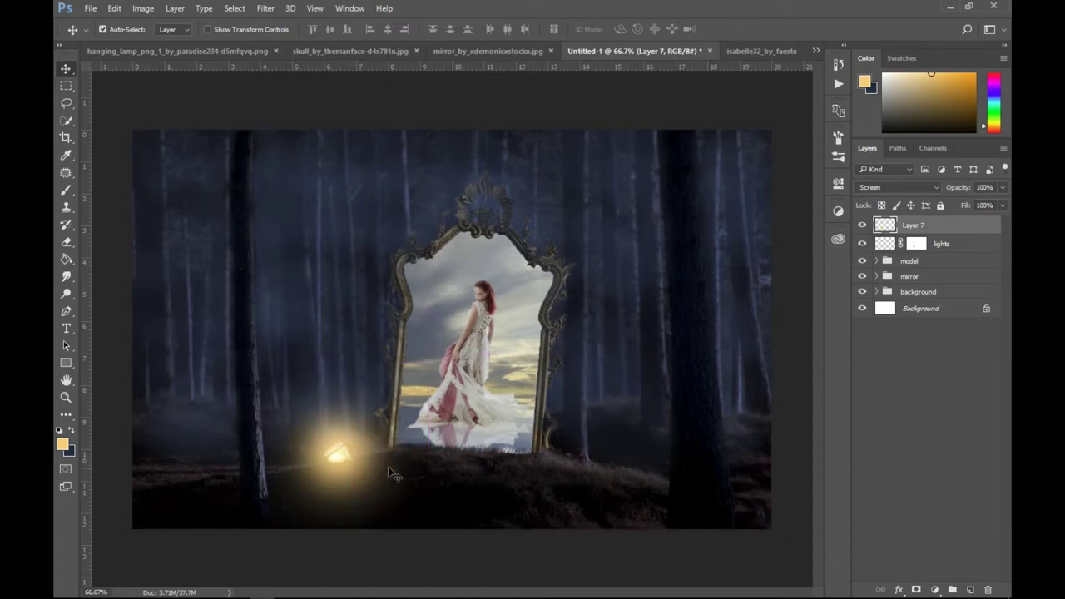
pyautogui.hotkey('ctrl', 't')
pyautogui.moveTo(428, 526); pyautogui.dragTo(347, 468)
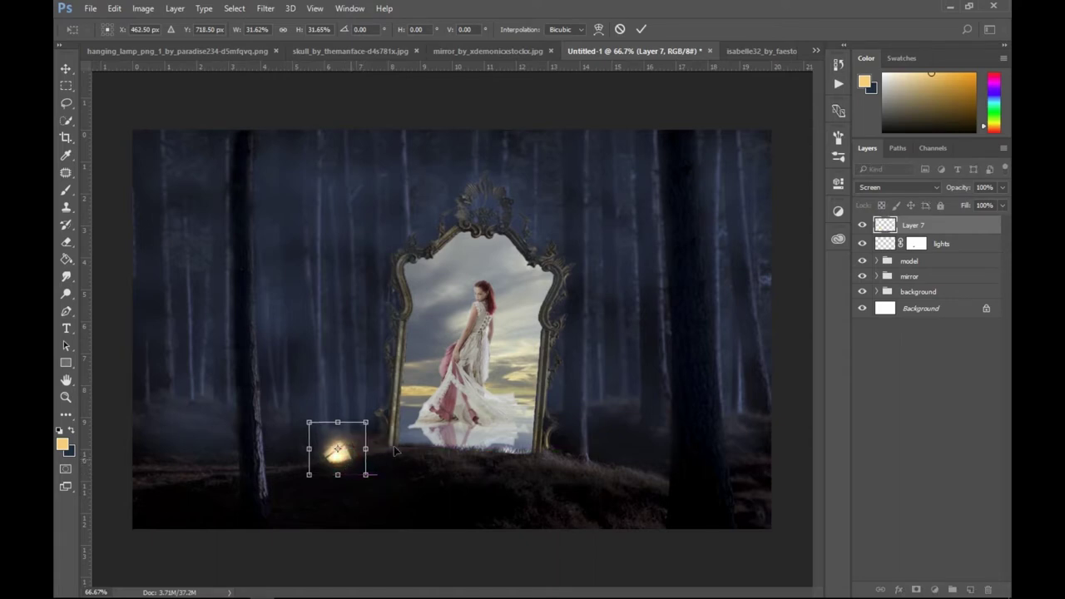
pyautogui.press('Return')
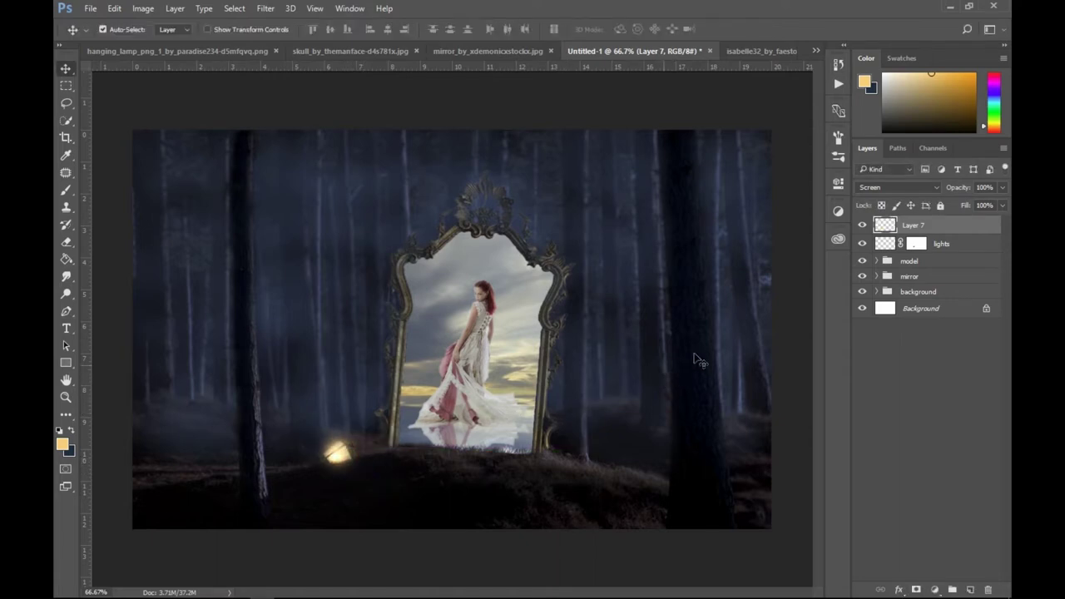
# Switch the Layer 7 glow to Hard Light and add an empty Layer 8 above it.
pyautogui.click(893, 188)
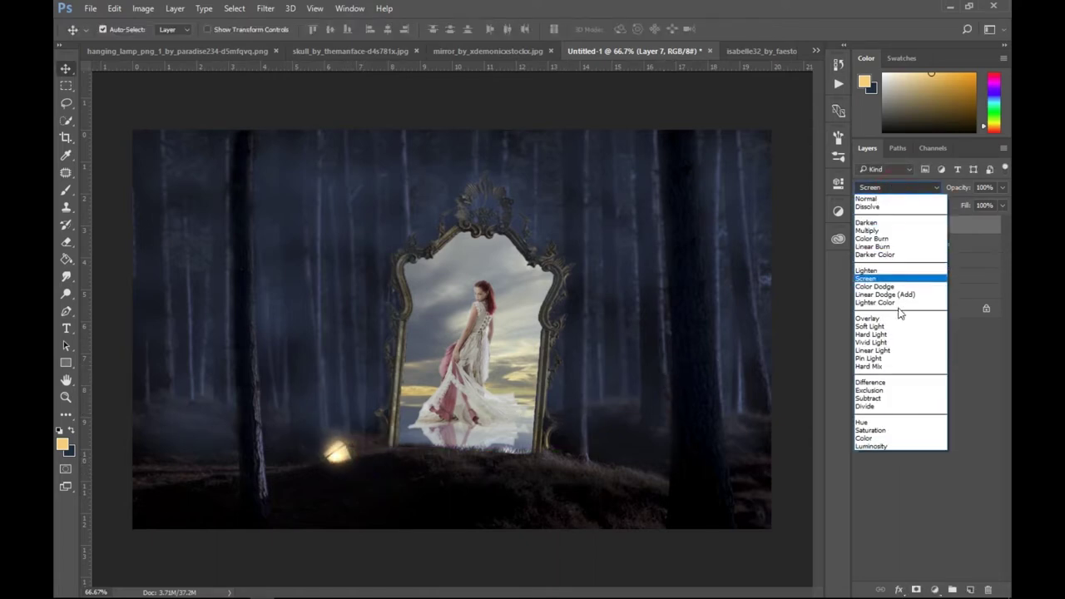
pyautogui.click(893, 333)
pyautogui.click(890, 225)
pyautogui.click(969, 589)
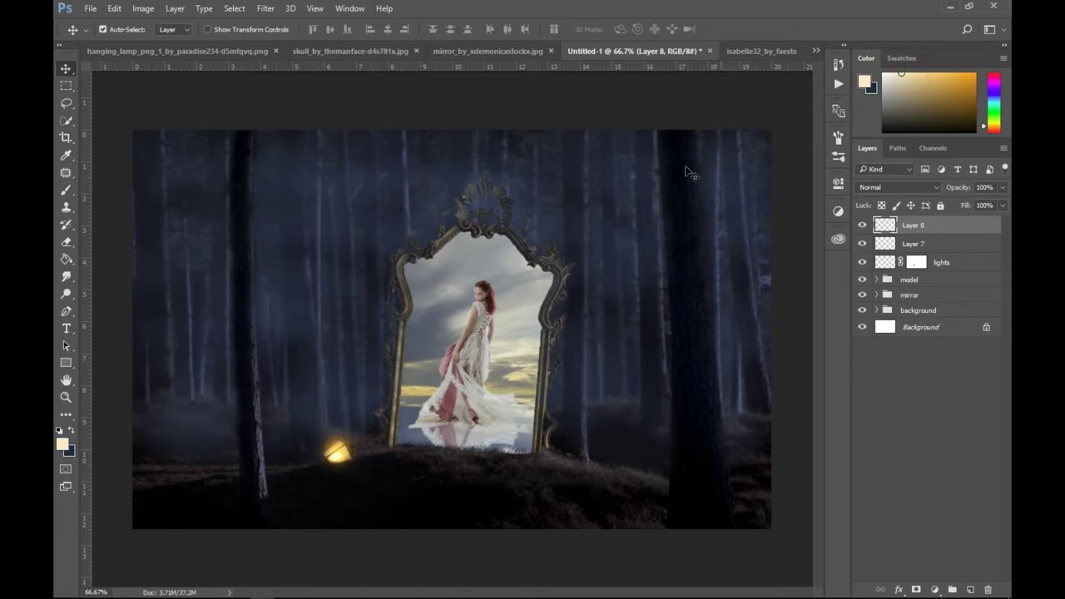
# Paint a pale warm glow on Layer 8, blend it as Screen, and move it below Layer 7.
pyautogui.press('b')
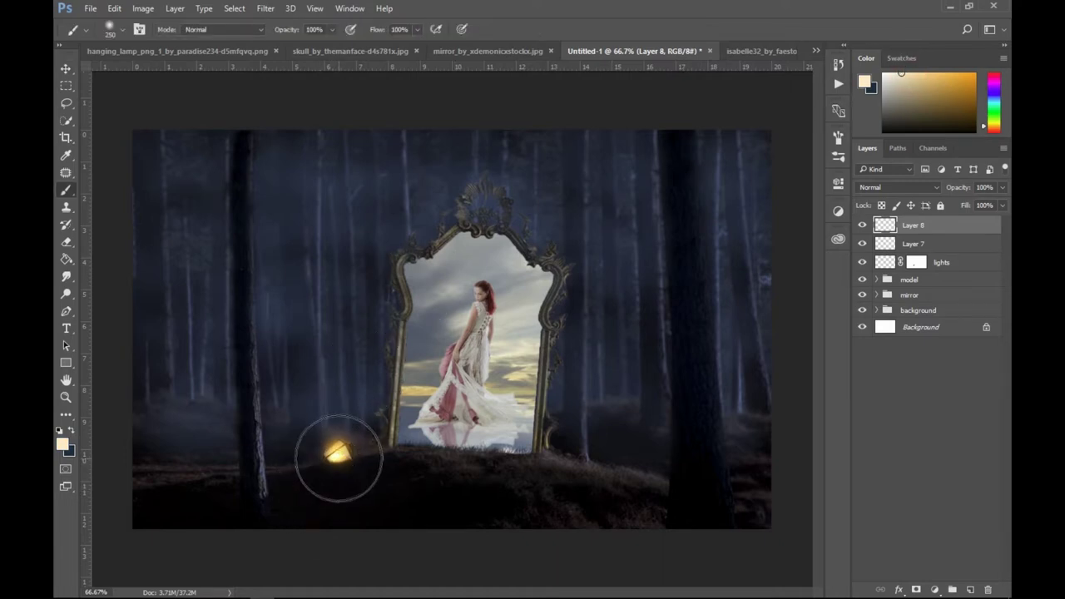
pyautogui.click(337, 453)
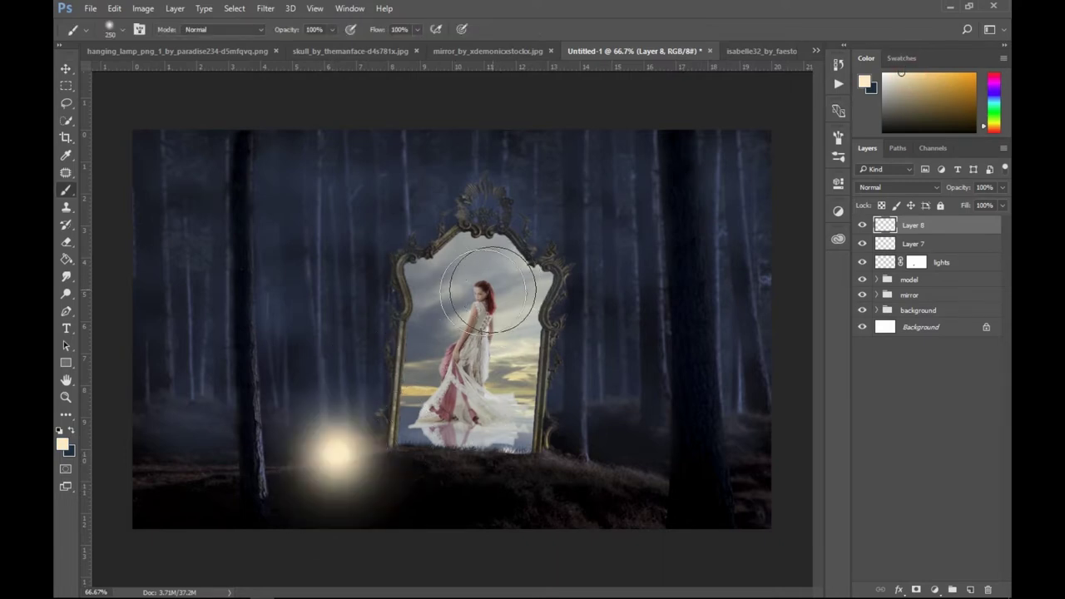
pyautogui.click(65, 70)
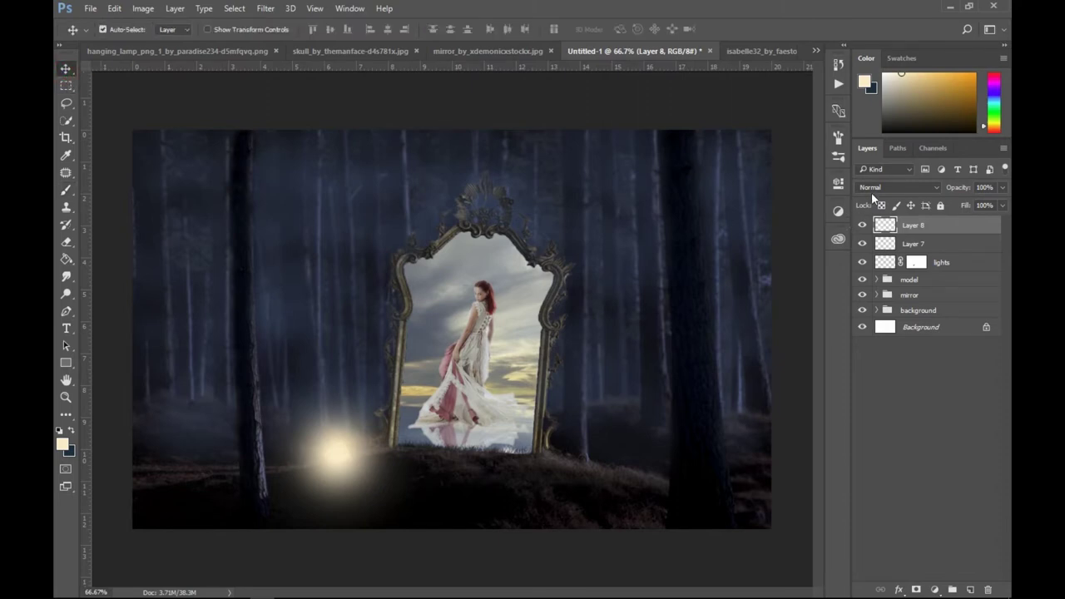
pyautogui.click(875, 188)
pyautogui.click(882, 280)
pyautogui.moveTo(908, 227); pyautogui.dragTo(905, 252)
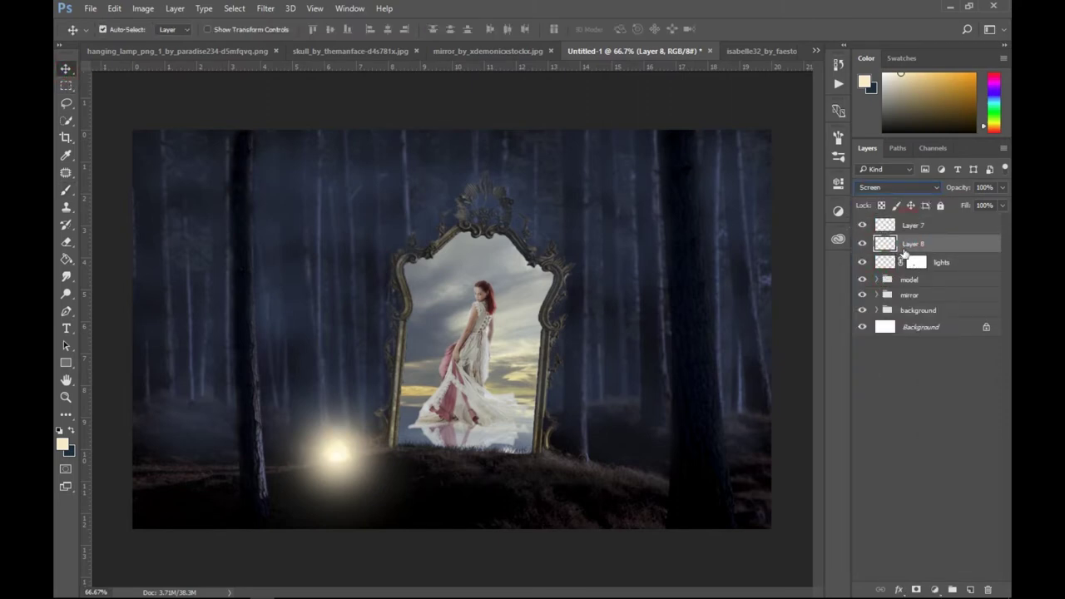
# Shrink the Layer 8 glow to about 64% and lower its opacity to 60%.
pyautogui.press('ctrl')
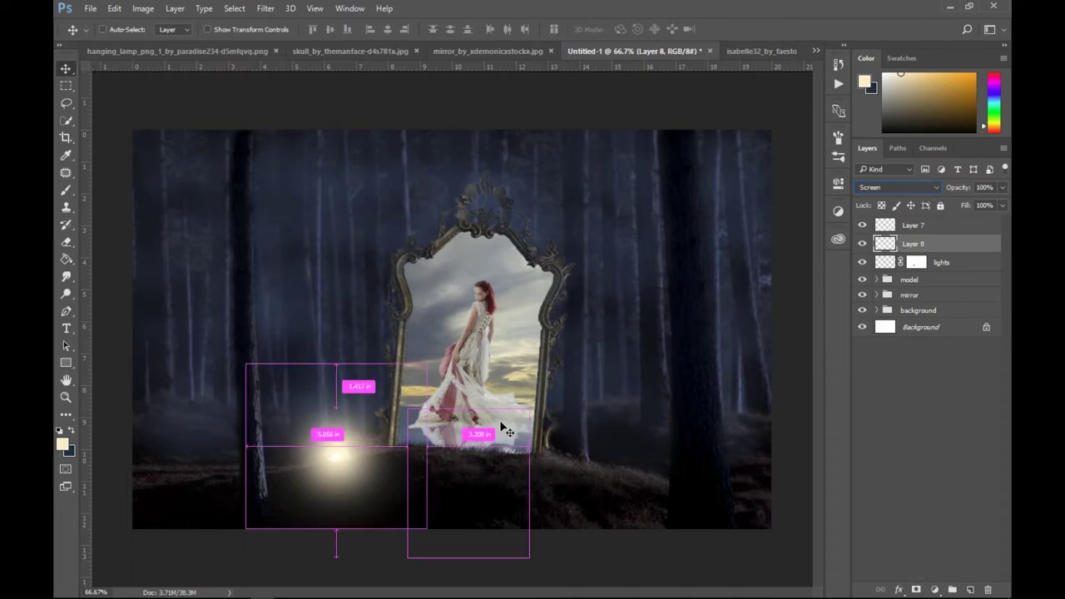
pyautogui.hotkey('ctrl', 't')
pyautogui.moveTo(425, 530); pyautogui.dragTo(431, 485)
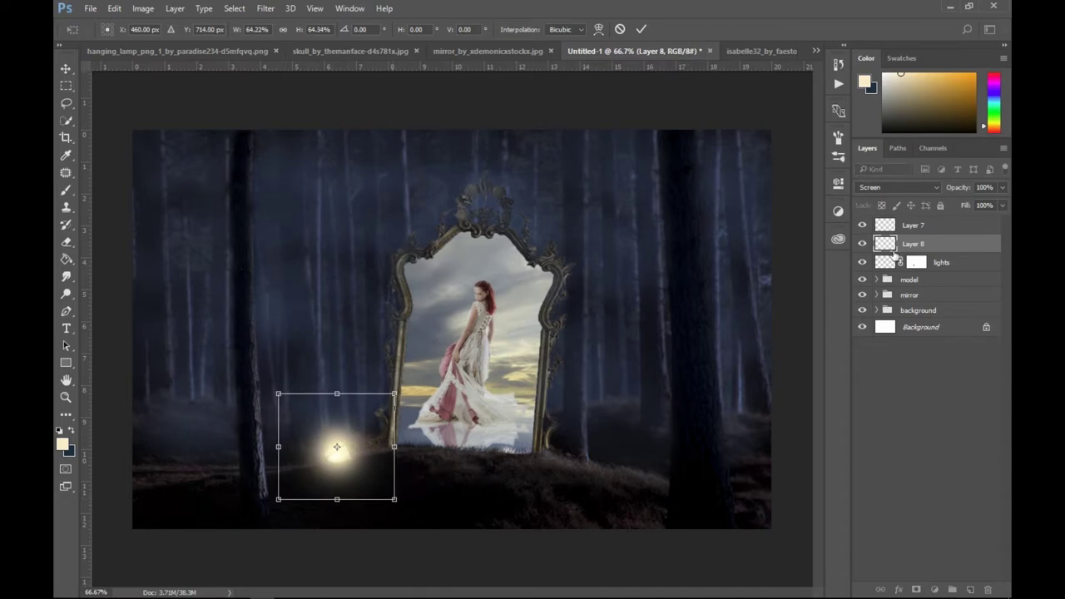
pyautogui.press('Return')
pyautogui.moveTo(954, 191); pyautogui.dragTo(939, 188)
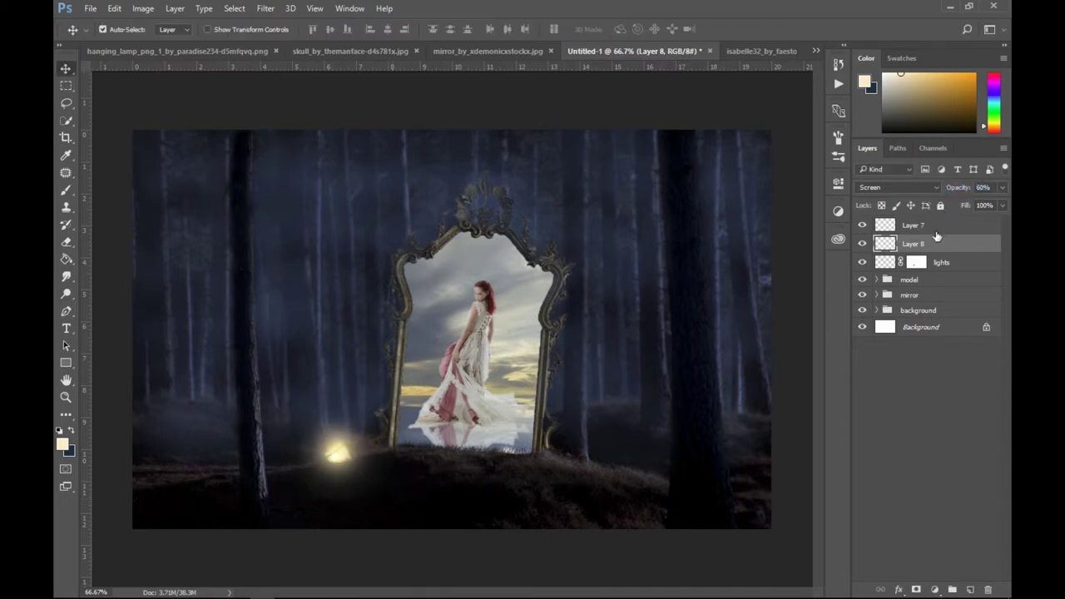
# Align the Layer 7 Hard Light glow with the lantern, then add a mask to Layer 8.
pyautogui.click(887, 226)
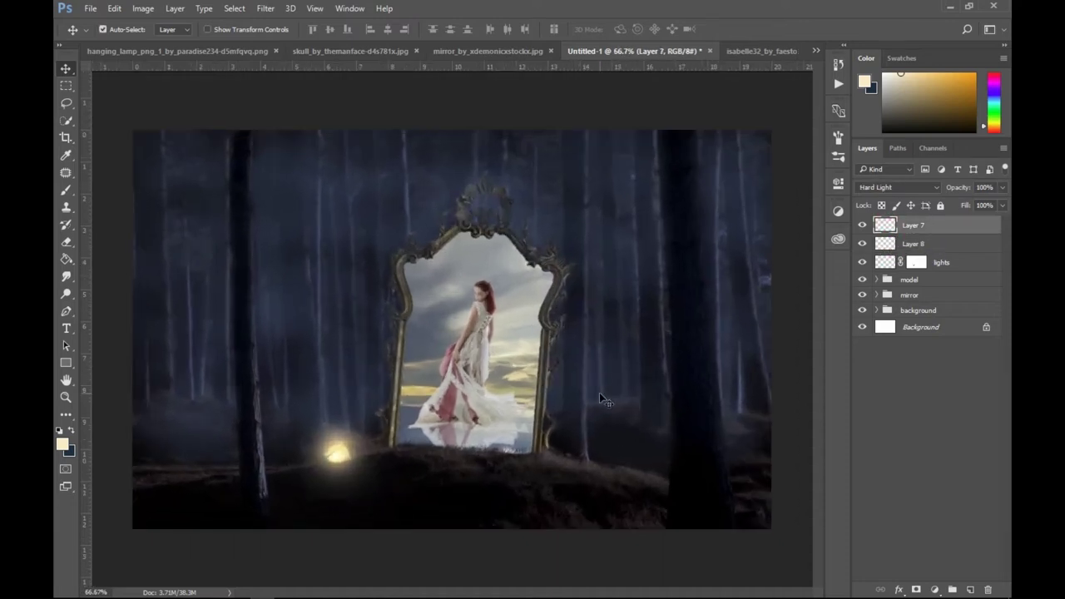
pyautogui.moveTo(599, 391); pyautogui.dragTo(482, 472)
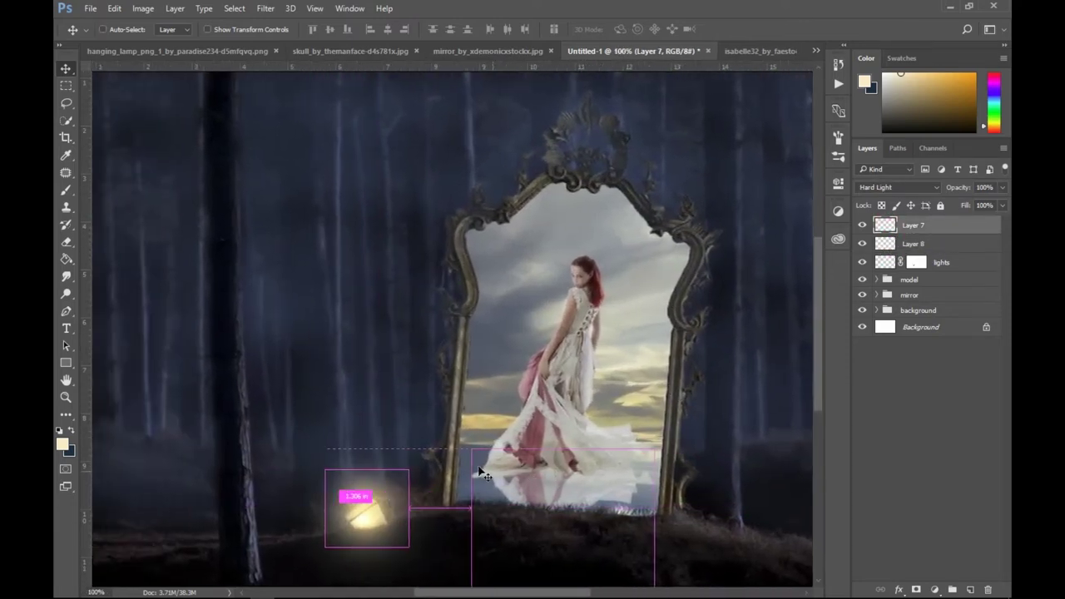
pyautogui.moveTo(483, 474); pyautogui.dragTo(516, 427)
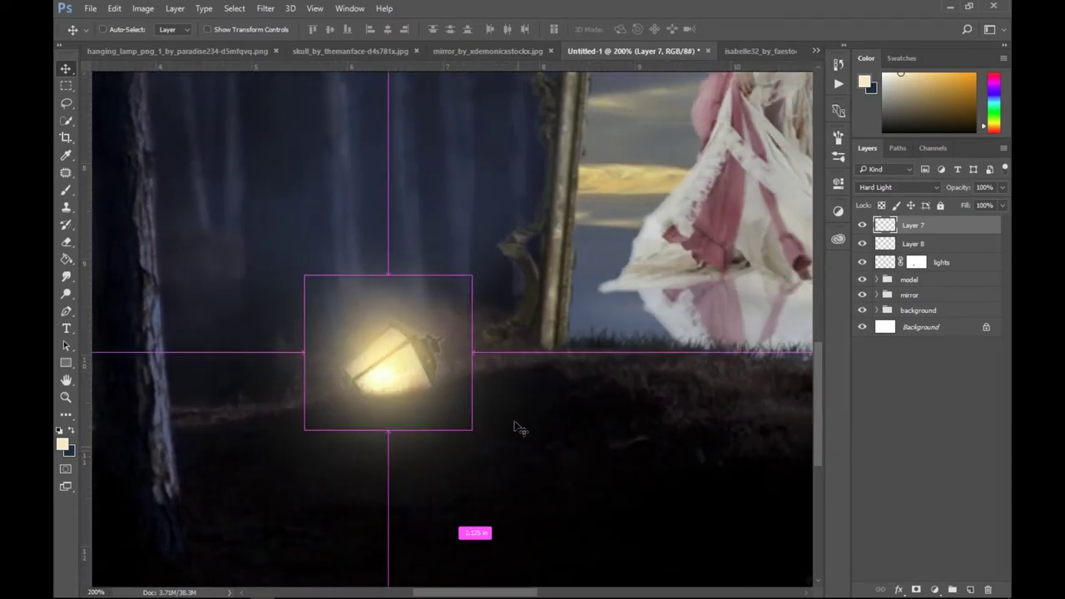
pyautogui.click(863, 225)
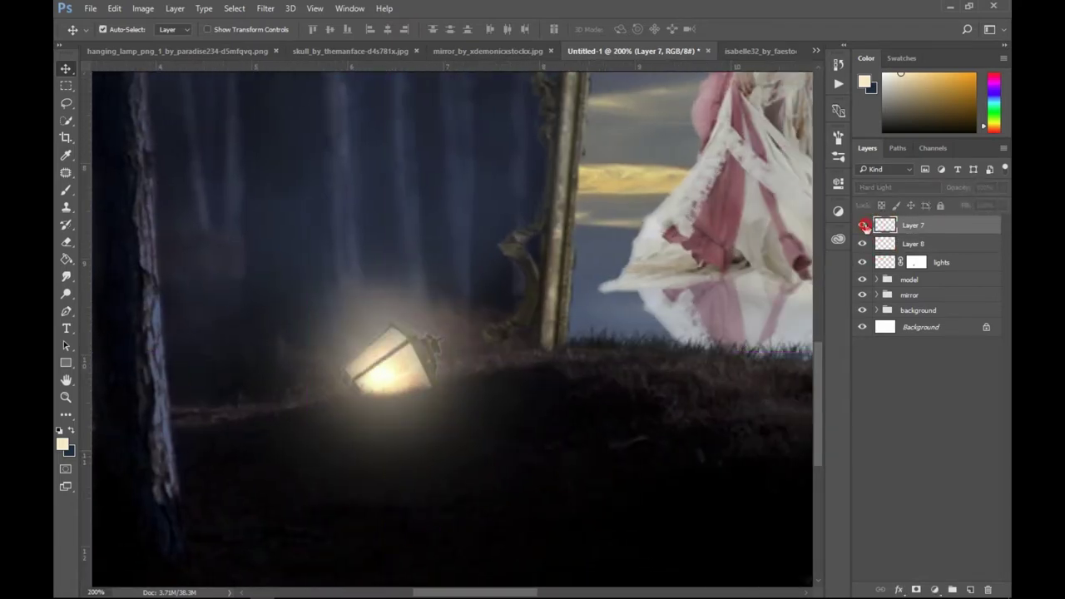
pyautogui.click(862, 243)
pyautogui.click(886, 243)
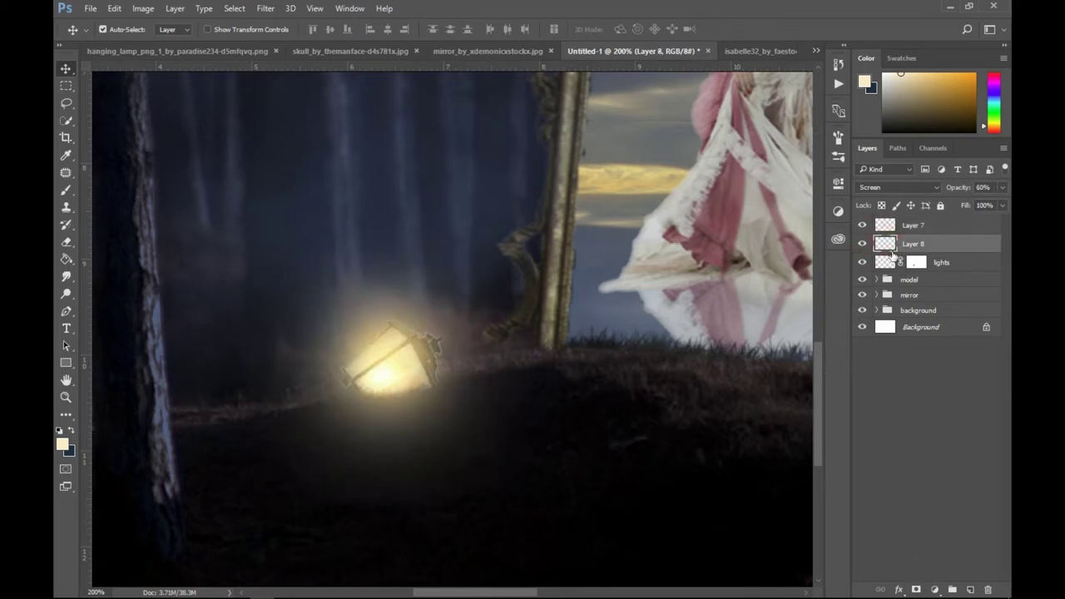
pyautogui.click(916, 588)
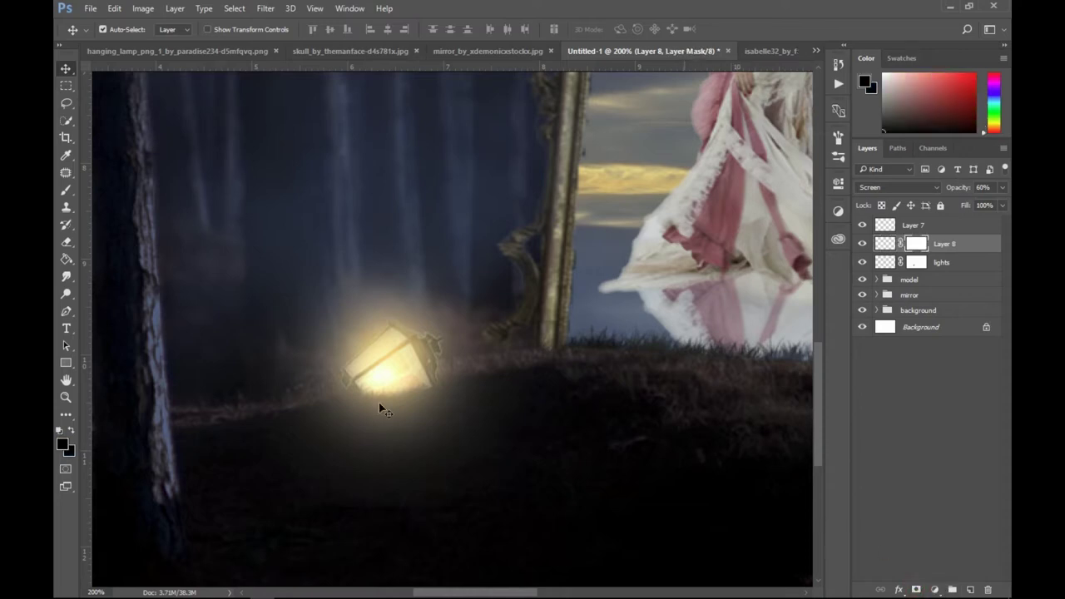
# Paint black with a 70 px brush on Layer 8's mask to hide glow over the lower ground.
pyautogui.press('b')
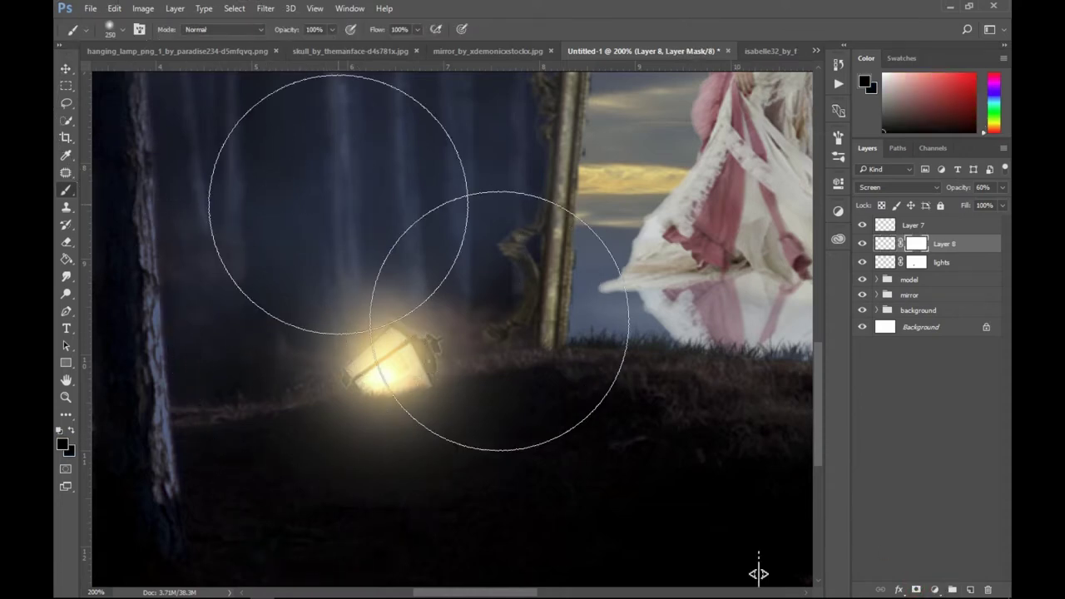
pyautogui.press('[')
pyautogui.press('[')
pyautogui.press('[')
pyautogui.press('[')
pyautogui.press('[')
pyautogui.press('[')
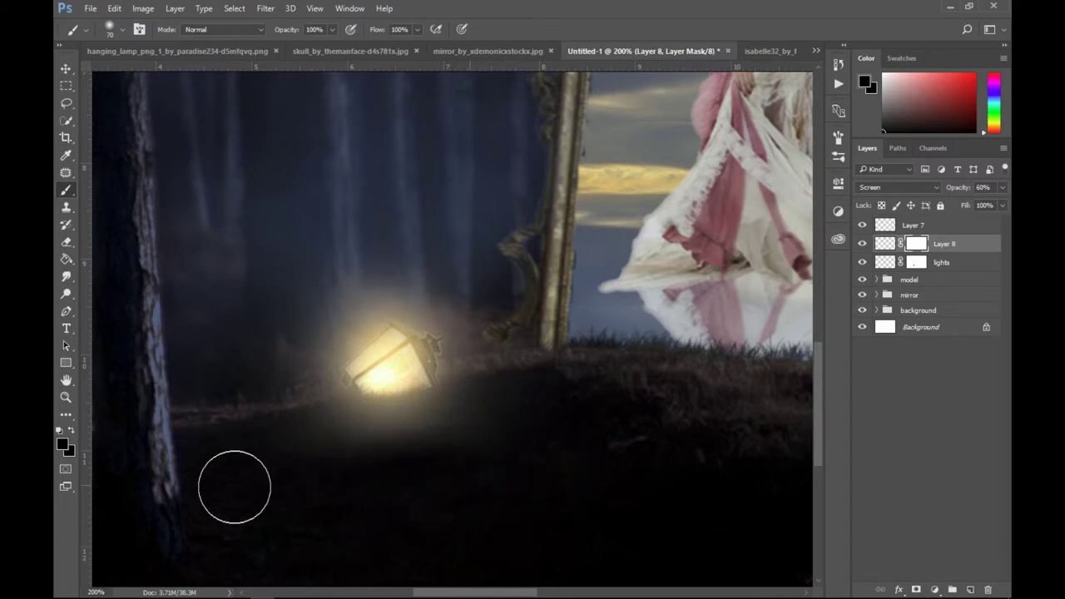
pyautogui.moveTo(402, 482); pyautogui.dragTo(570, 497)
pyautogui.keyDown('alt'); pyautogui.scroll(-3, 570, 497); pyautogui.keyUp('alt')
pyautogui.keyDown('alt'); pyautogui.scroll(-2, 570, 496); pyautogui.keyUp('alt')
pyautogui.keyDown('alt'); pyautogui.scroll(2, 569, 496); pyautogui.keyUp('alt')
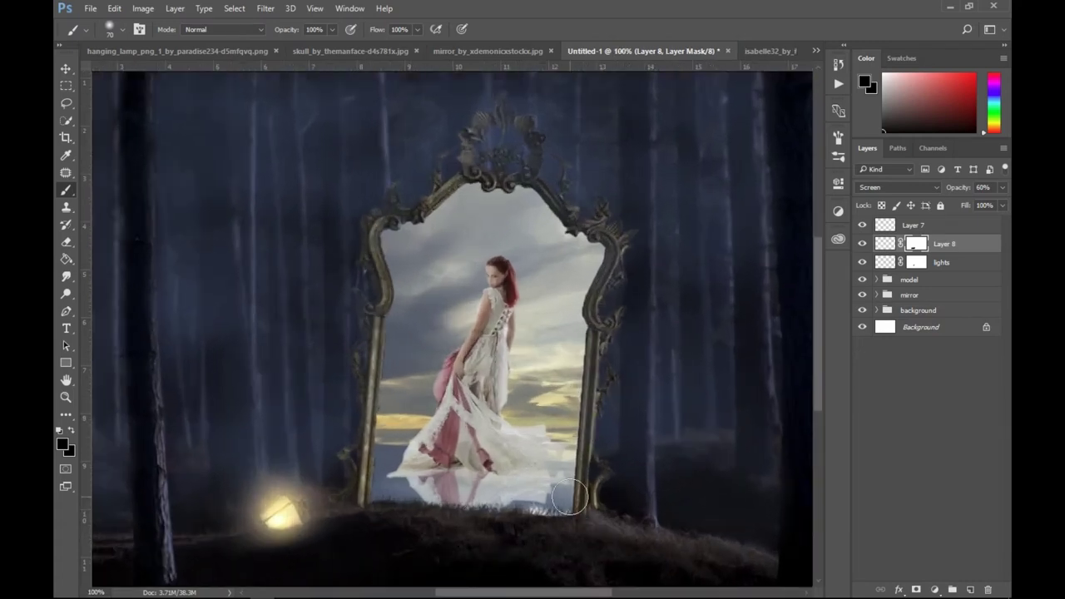
pyautogui.moveTo(570, 496); pyautogui.dragTo(732, 422)
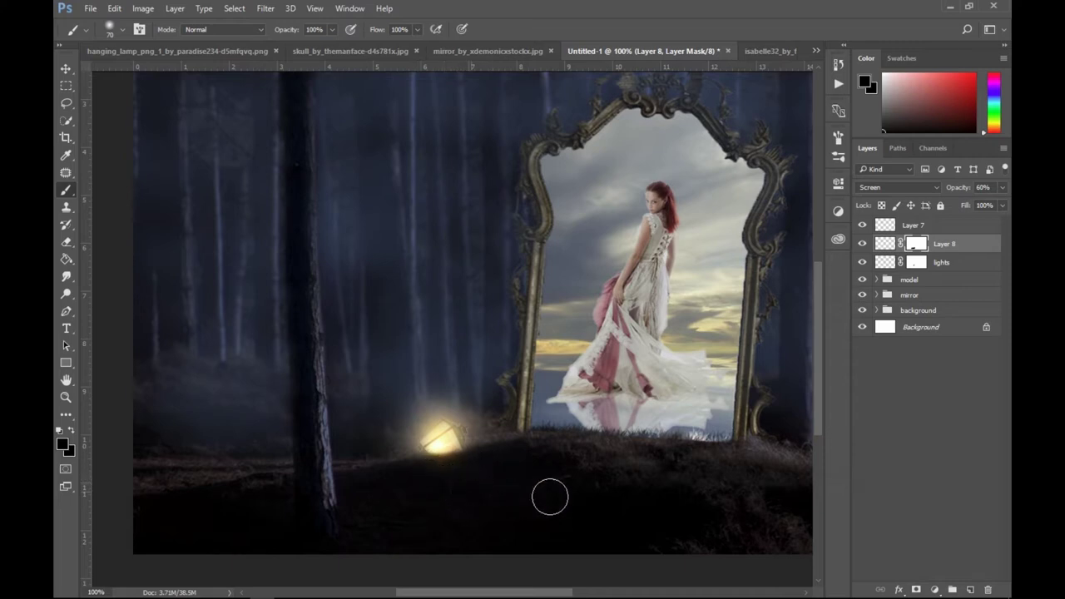
pyautogui.scroll(-2, 627, 482)
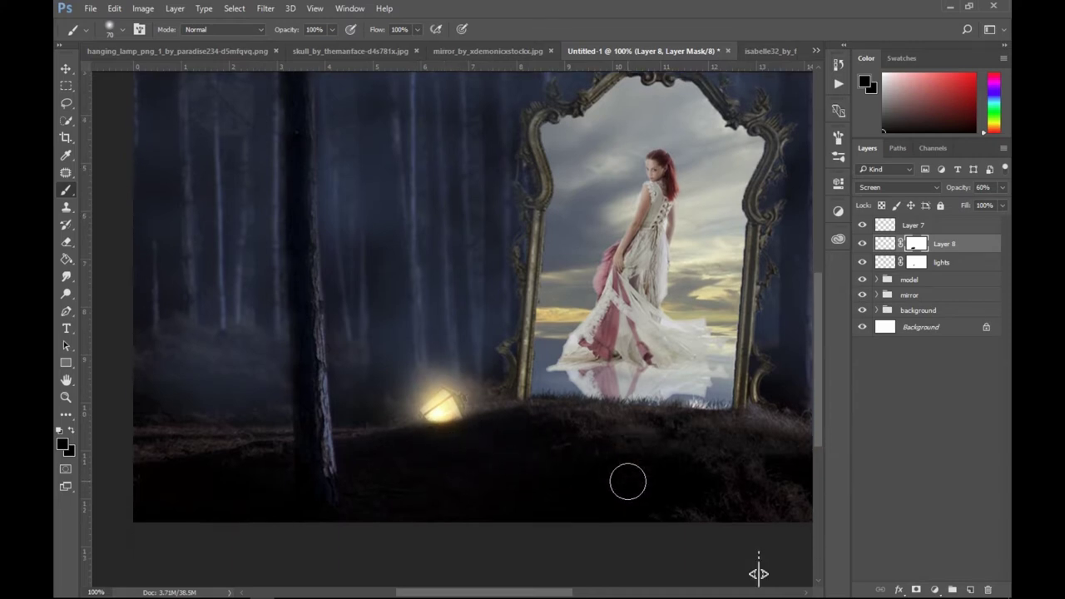
pyautogui.click(882, 264)
# On Layer 1 copy in the background group, clone nearby grass onto the ground below the lantern.
pyautogui.click(877, 310)
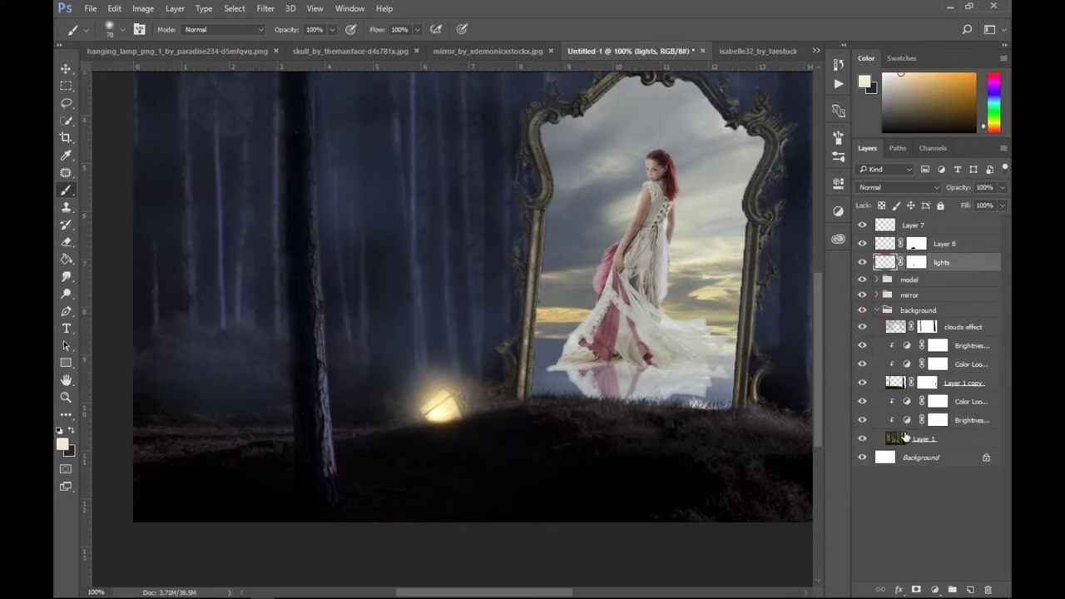
pyautogui.click(895, 389)
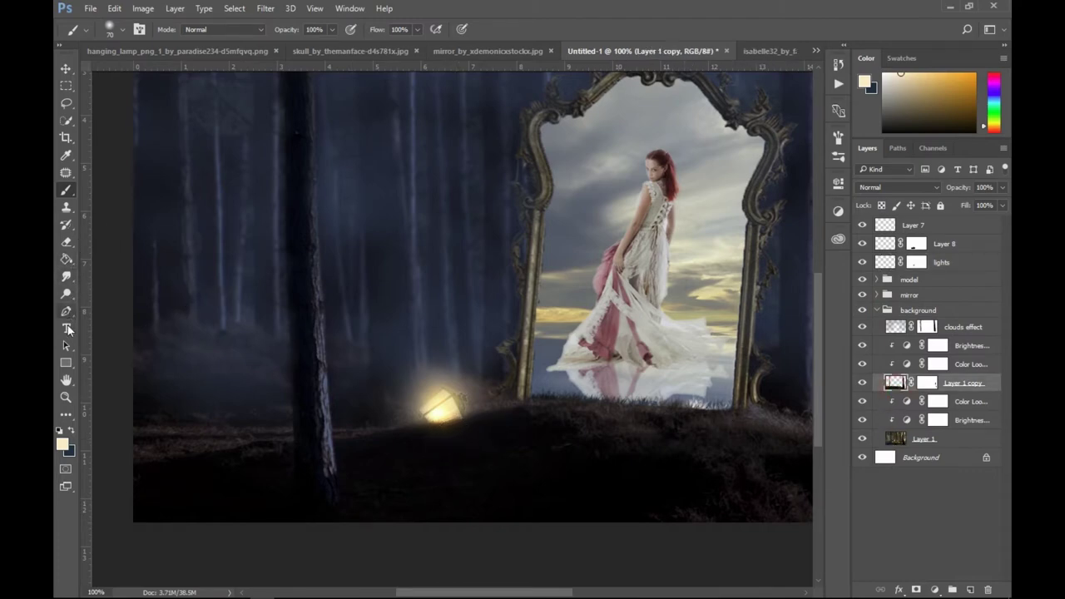
pyautogui.click(67, 210)
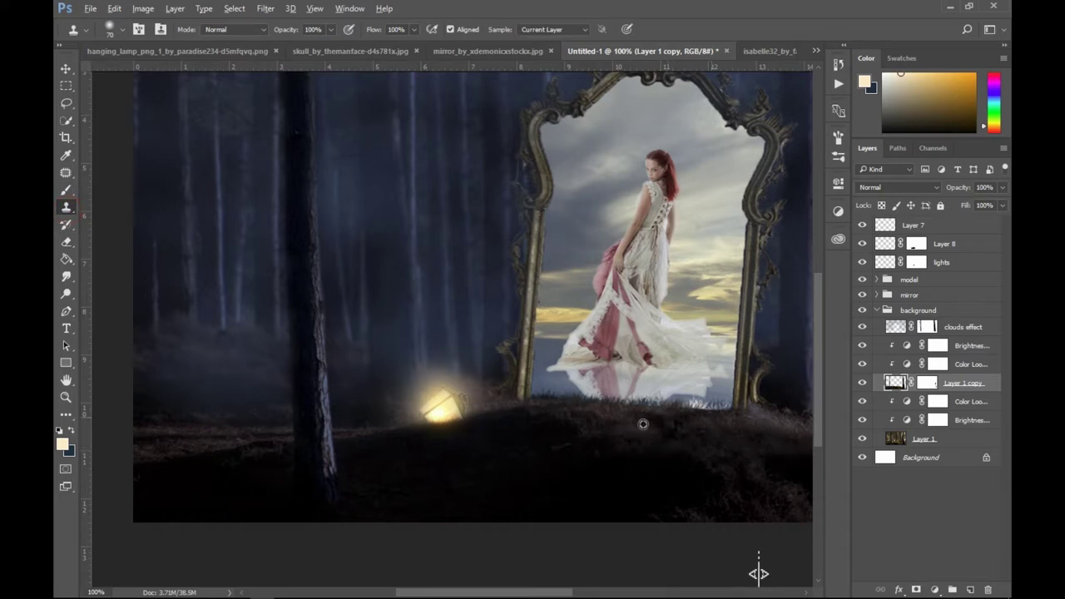
pyautogui.keyDown('alt'); pyautogui.click(626, 421); pyautogui.keyUp('alt')
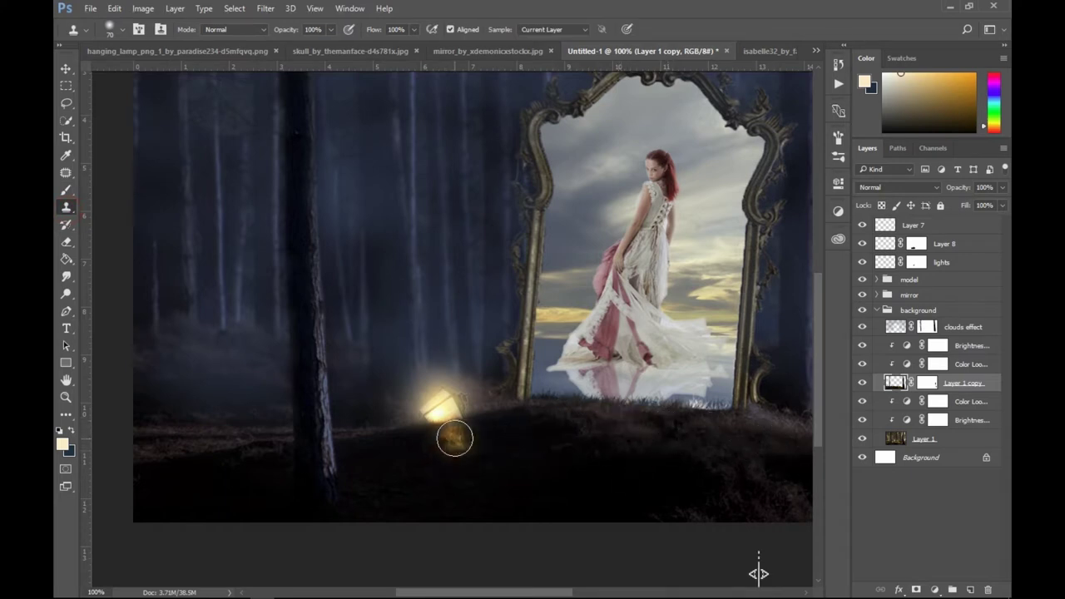
pyautogui.moveTo(422, 442); pyautogui.dragTo(481, 441)
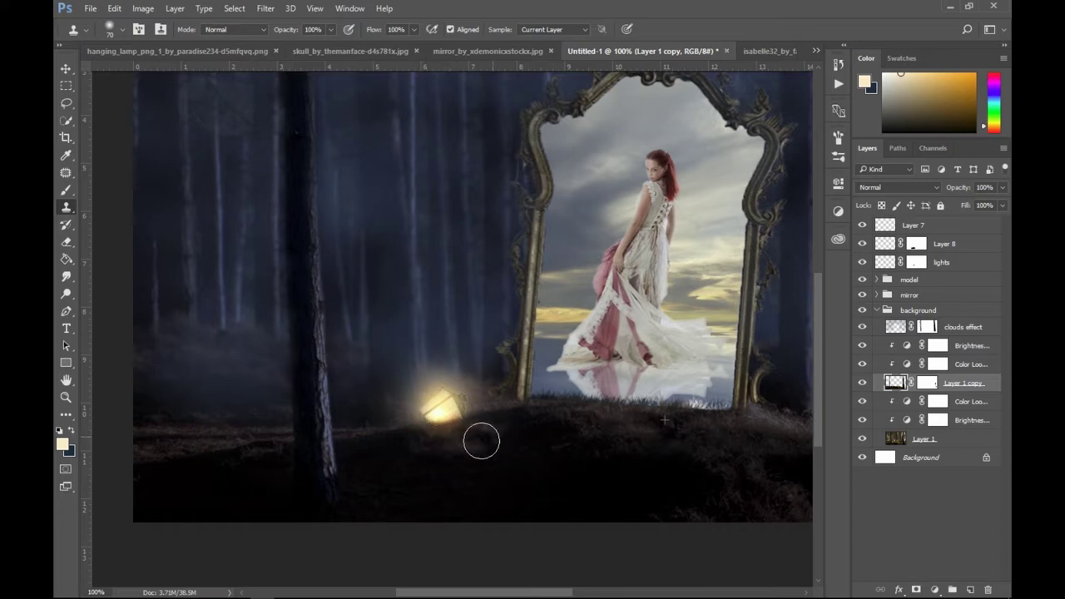
pyautogui.moveTo(408, 449); pyautogui.dragTo(481, 449)
pyautogui.click(482, 425)
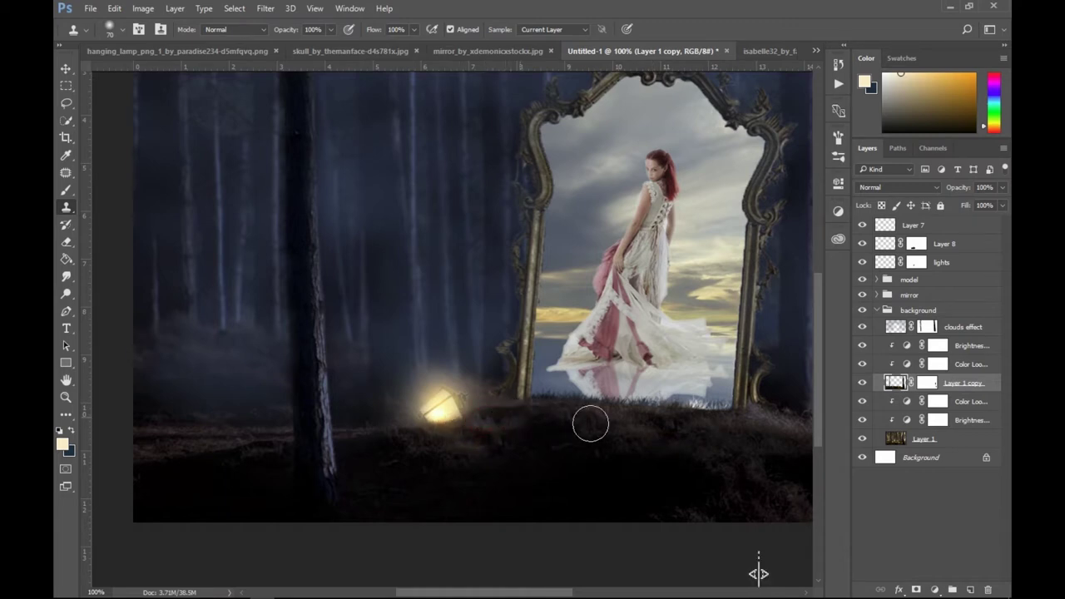
pyautogui.click(588, 427)
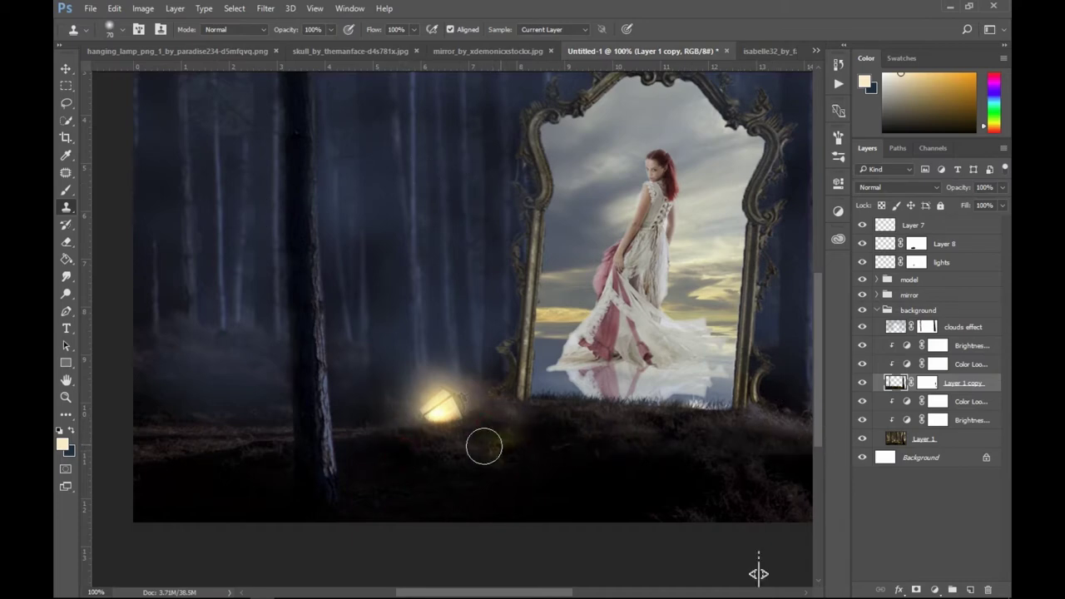
# Stamp more cloned ground beneath the lantern and zoom out to check the composite.
pyautogui.click(417, 436)
pyautogui.click(435, 442)
pyautogui.click(433, 455)
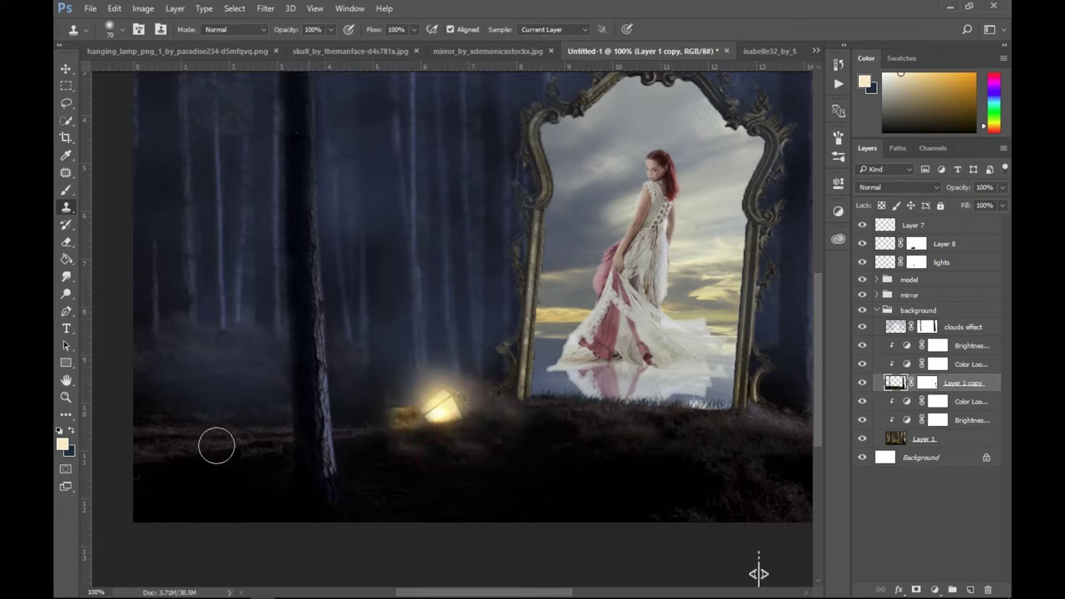
pyautogui.click(433, 446)
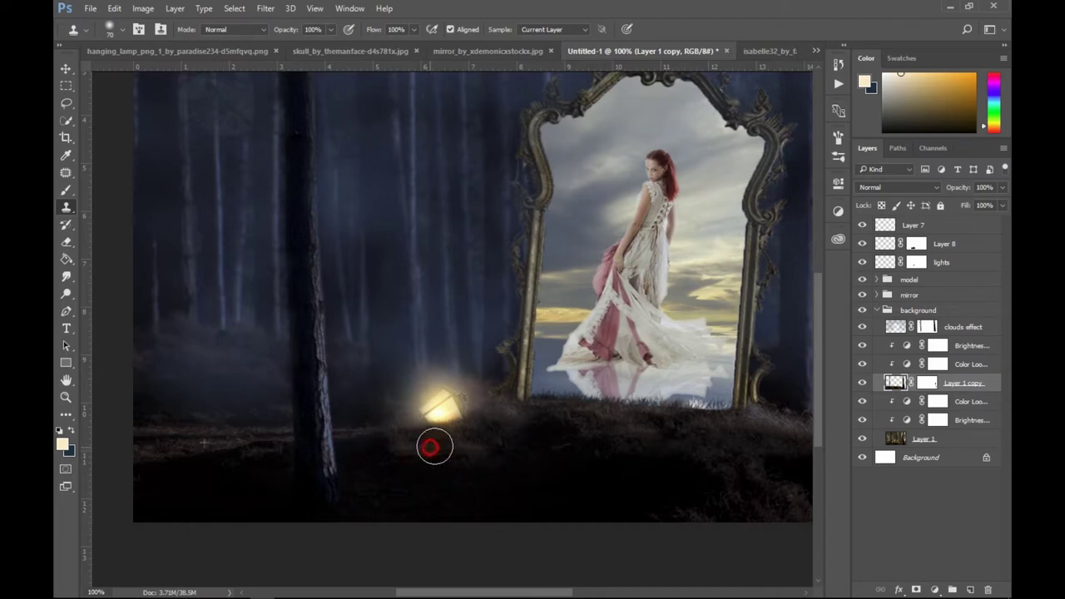
pyautogui.click(67, 67)
pyautogui.moveTo(514, 245); pyautogui.dragTo(415, 293)
pyautogui.hotkey('ctrl', '-')
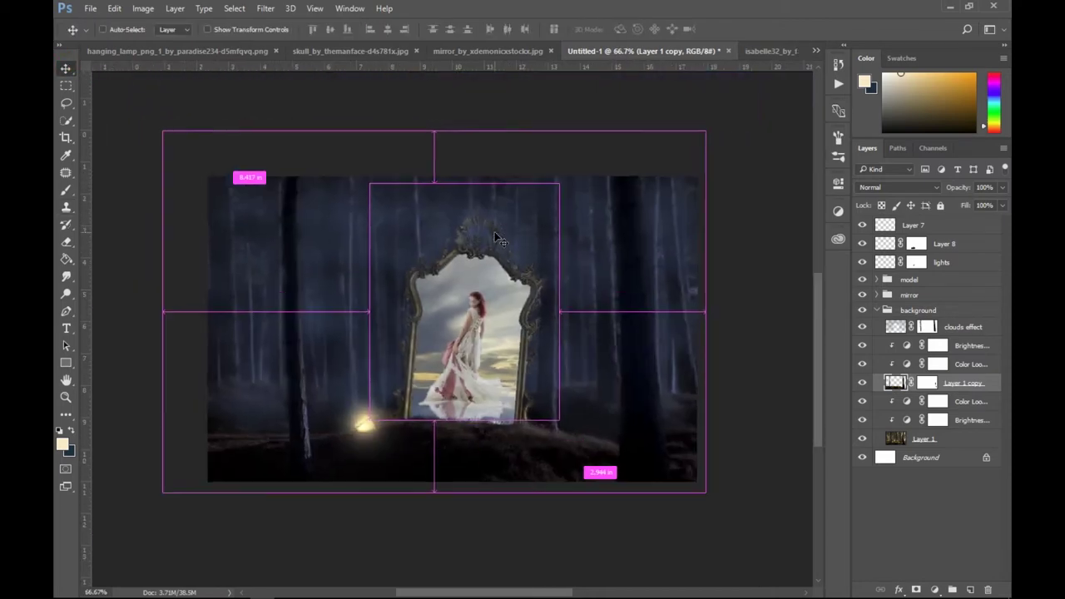
pyautogui.hotkey('ctrl', '+')
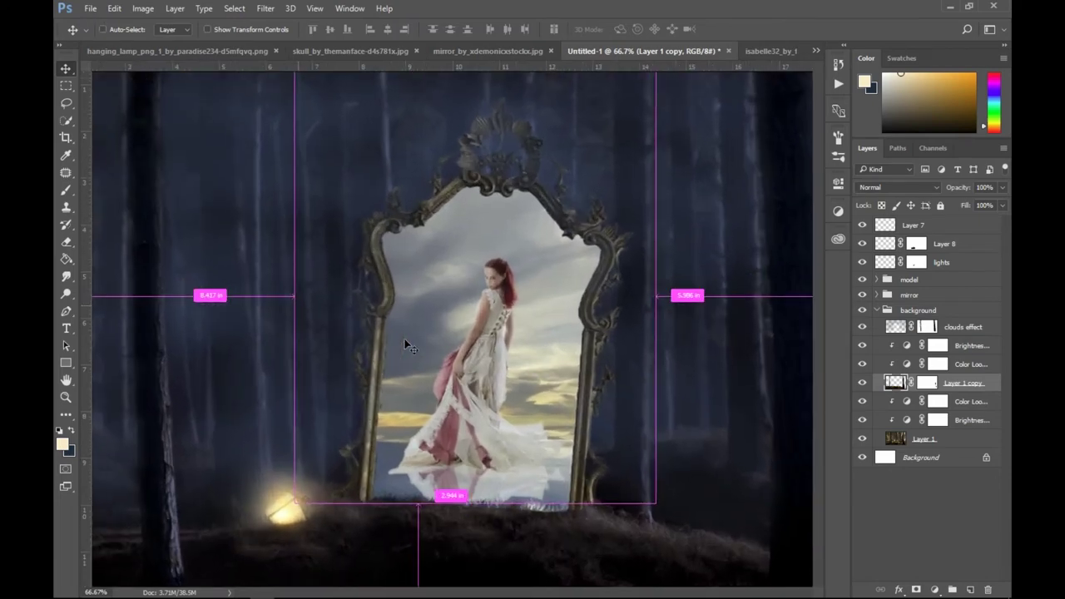
pyautogui.hscroll(-2, 499, 440)
pyautogui.scroll(-2, 499, 439)
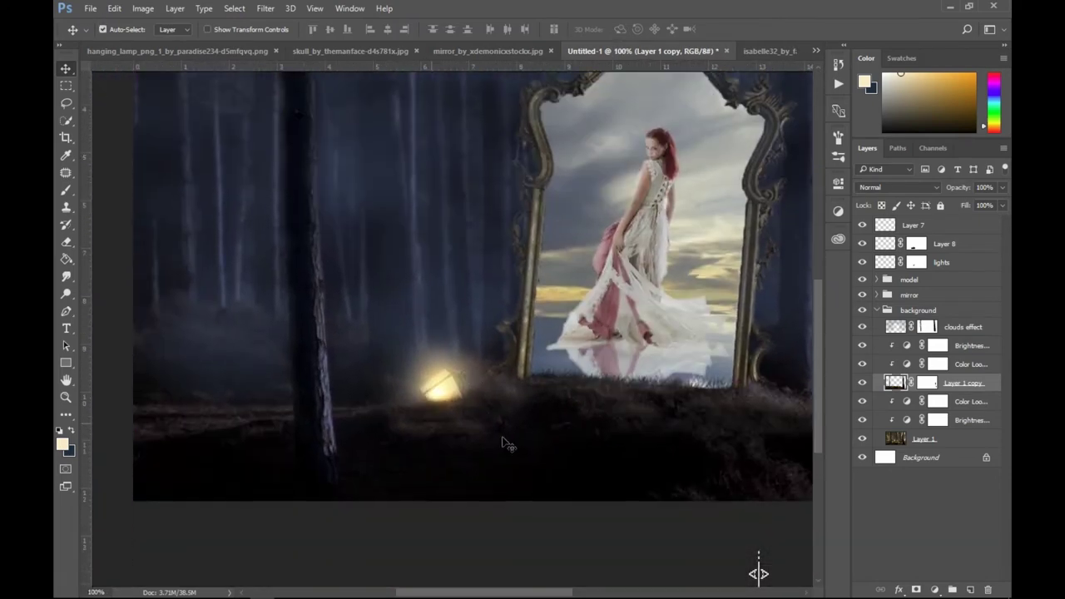
pyautogui.scroll(-2, 582, 439)
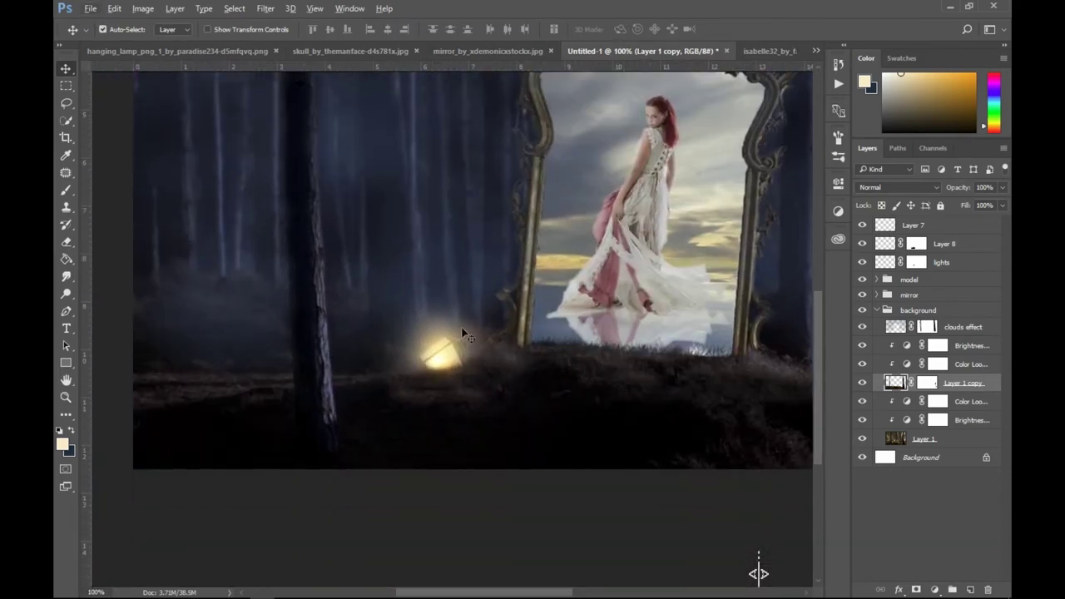
# Stamp more cloned grass over the remaining dark ground below the lantern.
pyautogui.click(70, 210)
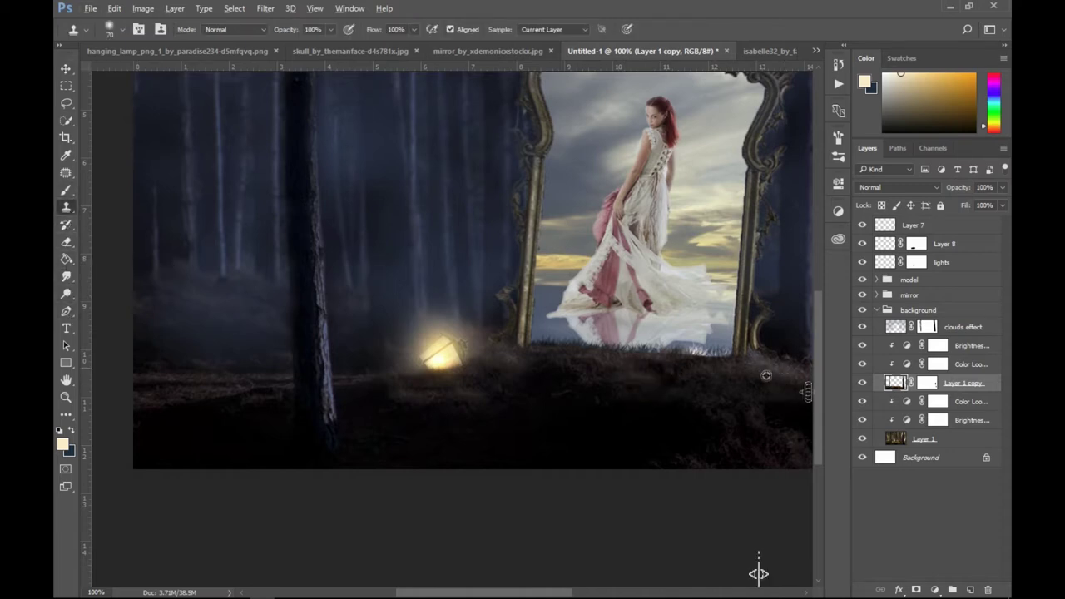
pyautogui.keyDown('alt'); pyautogui.click(380, 391); pyautogui.keyUp('alt')
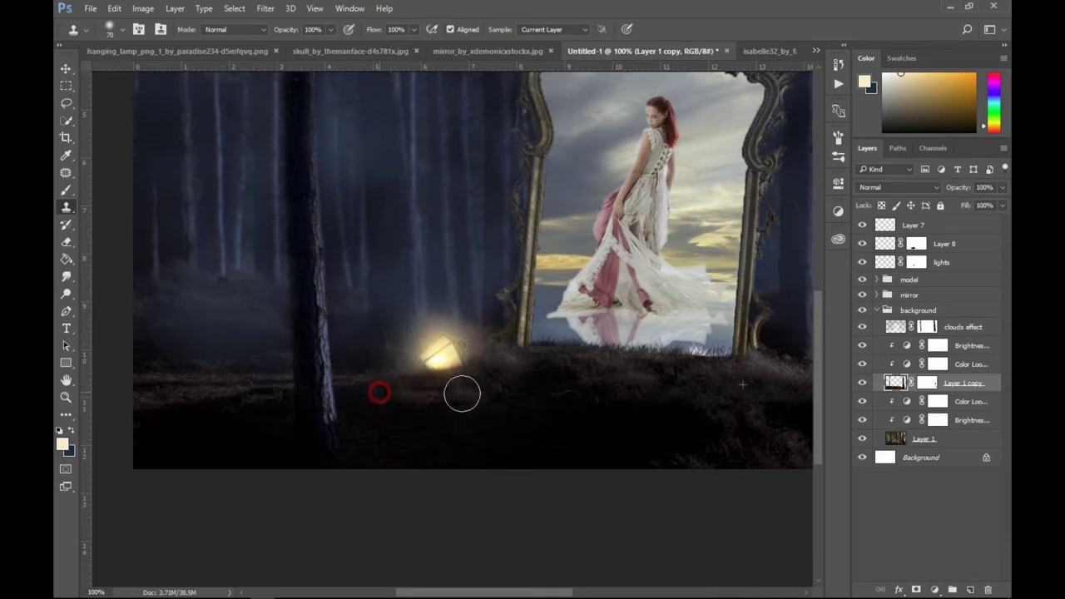
pyautogui.click(357, 396)
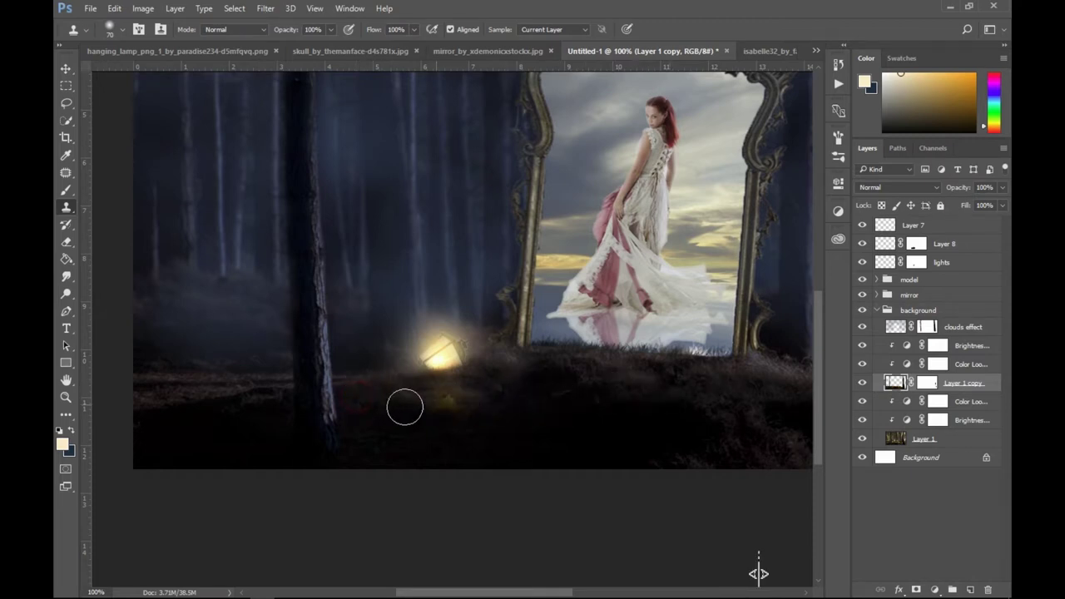
pyautogui.click(388, 394)
pyautogui.scroll(1, 705, 392)
# Undo the stray smudges on the dress and clone grass onto the ground between lantern and mirror.
pyautogui.moveTo(646, 404); pyautogui.dragTo(580, 296)
pyautogui.hotkey('ctrl', 'z')
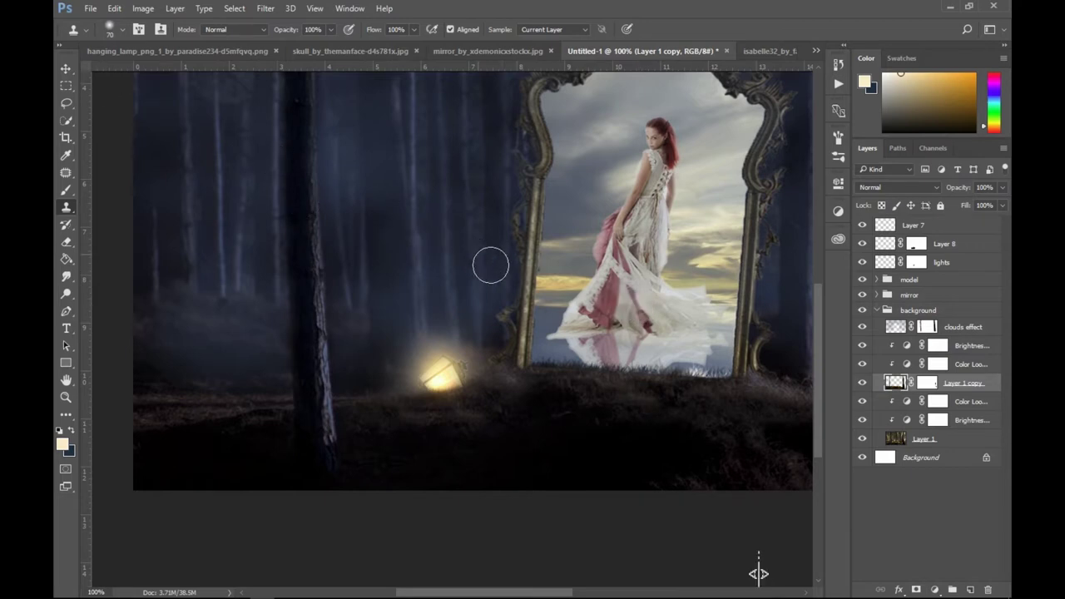
pyautogui.keyDown('alt'); pyautogui.click(729, 409); pyautogui.keyUp('alt')
pyautogui.click(549, 397)
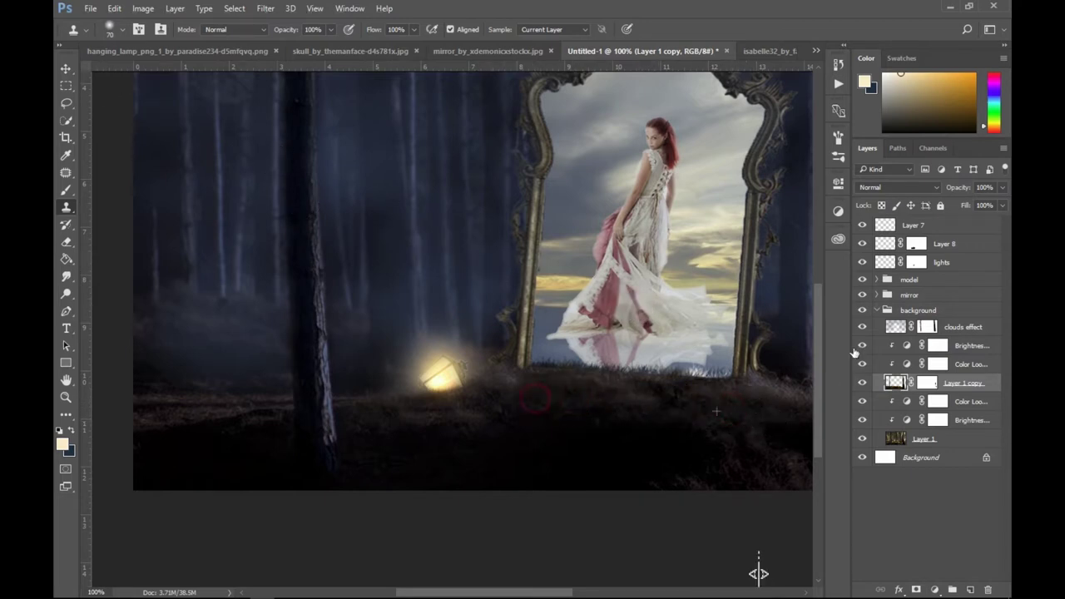
# Select Layer 7 and add a new empty Layer 9 above it.
pyautogui.click(65, 68)
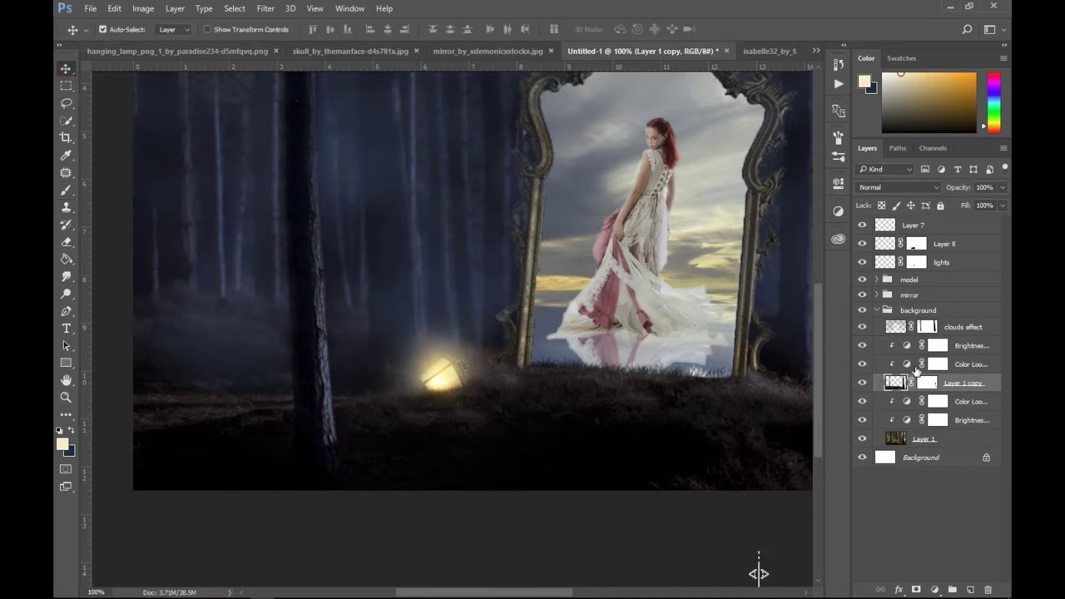
pyautogui.click(884, 224)
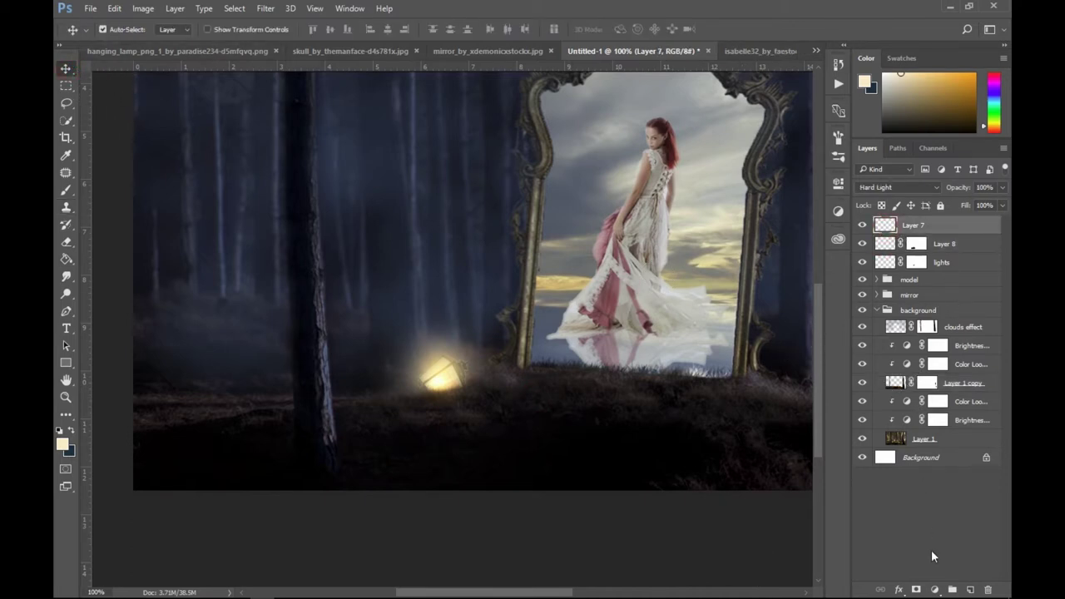
pyautogui.click(970, 589)
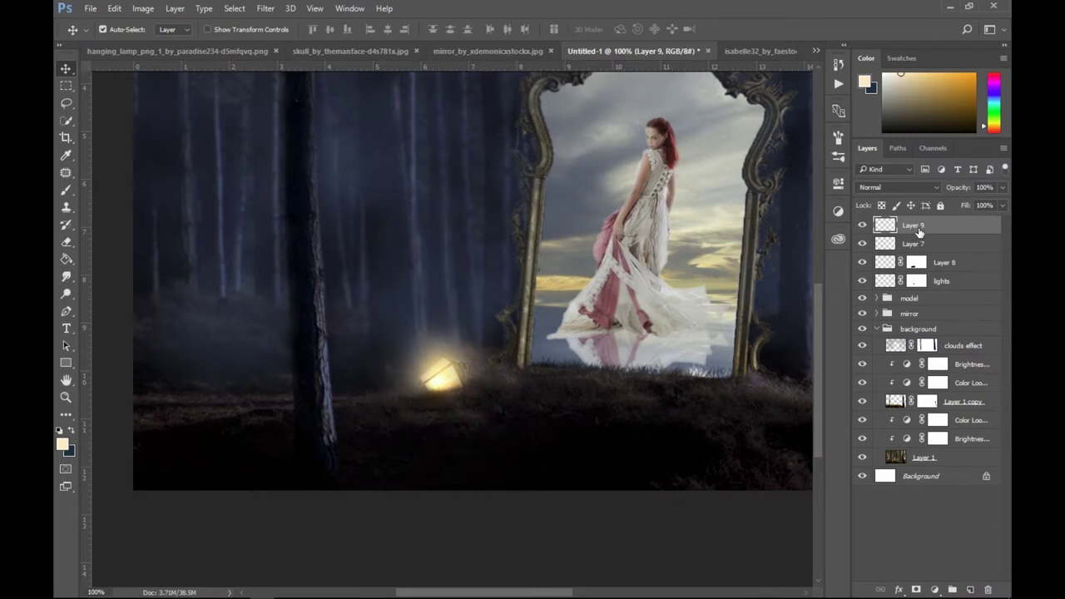
# Pick a pale colour and paint a soft glow above the lantern with a 150 px soft brush.
pyautogui.click(907, 79)
pyautogui.press('b')
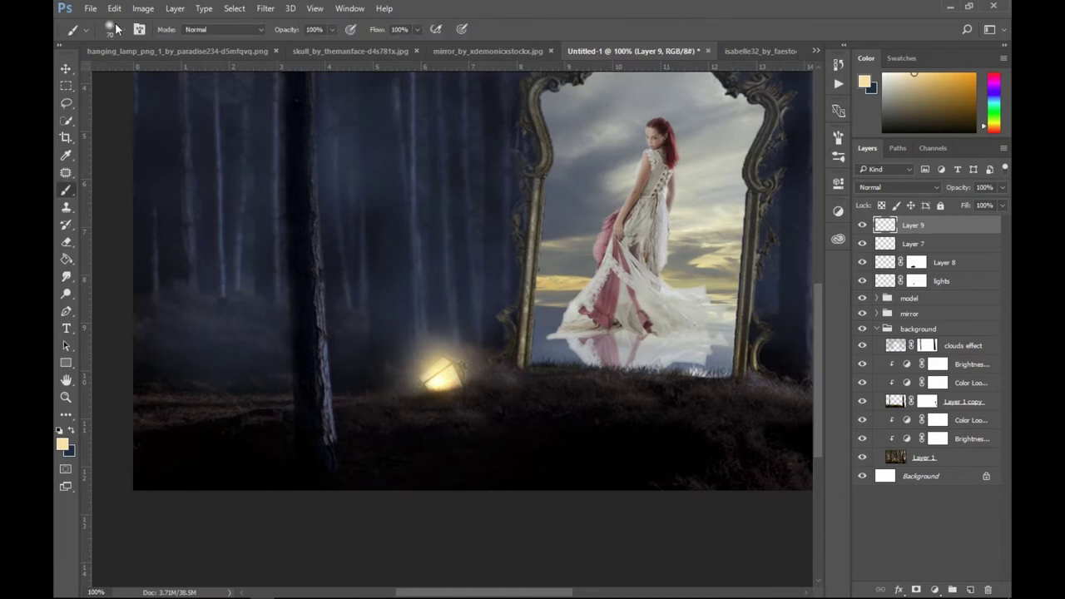
pyautogui.click(110, 29)
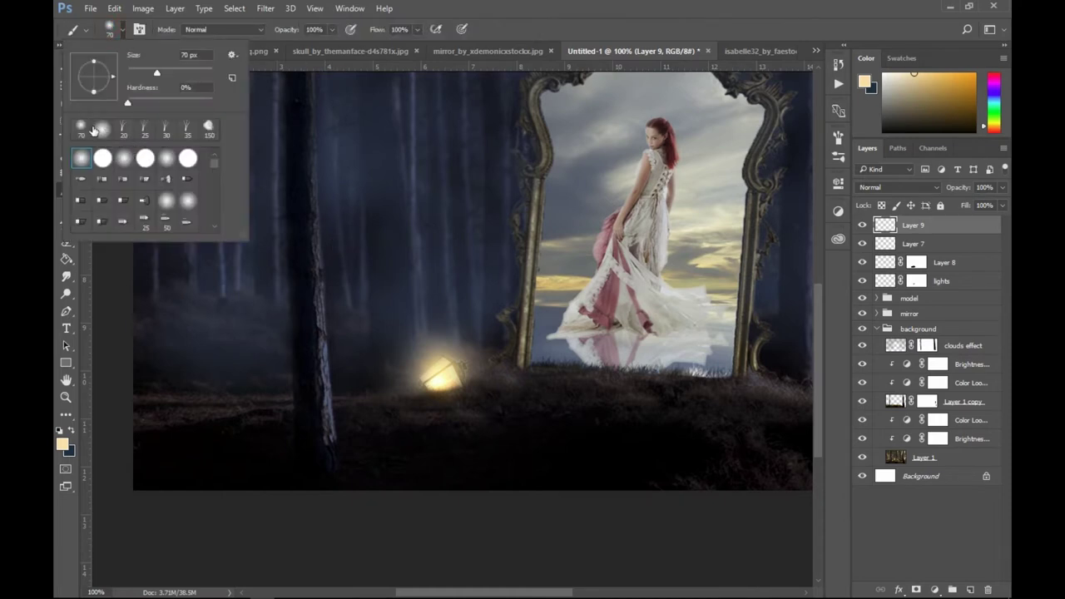
pyautogui.click(210, 127)
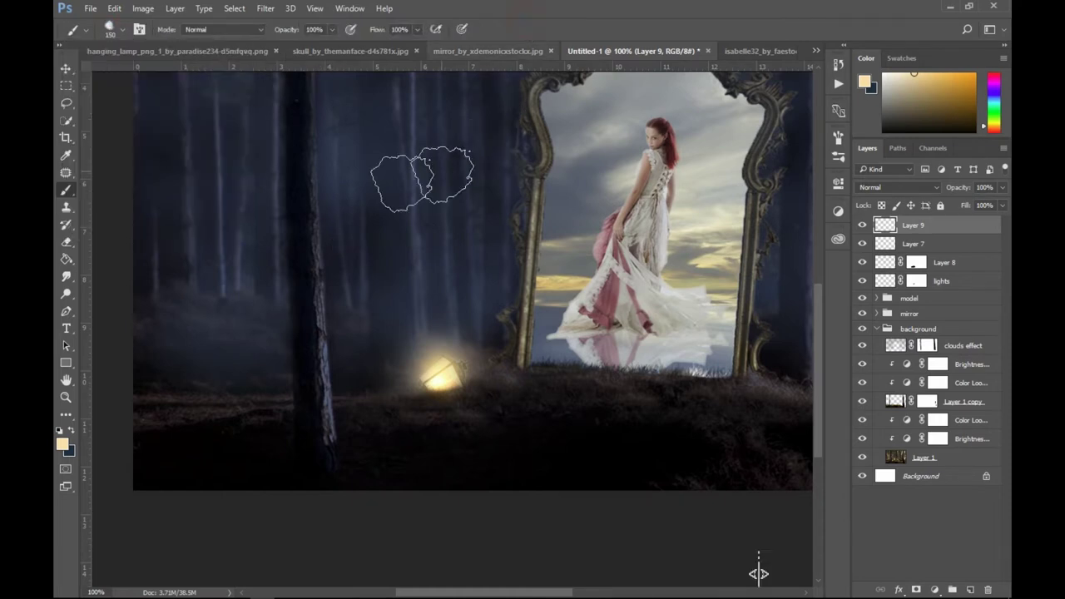
pyautogui.press(']')
pyautogui.press(']')
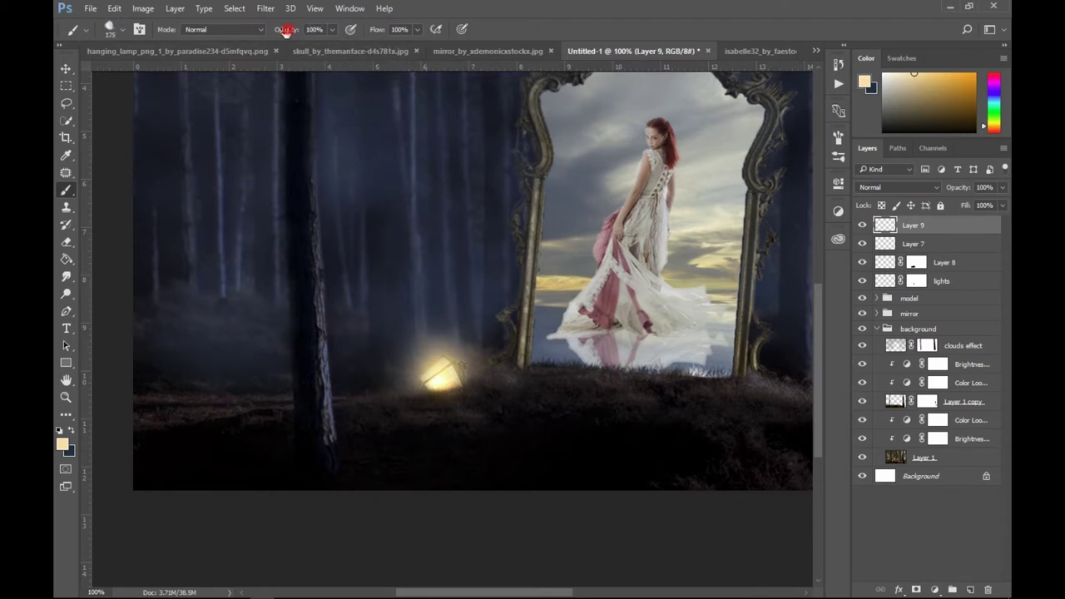
pyautogui.moveTo(391, 274)
pyautogui.mouseDown()
pyautogui.moveTo(447, 284)
pyautogui.moveTo(449, 308)
pyautogui.moveTo(473, 304)
pyautogui.mouseUp()
# Set the brush to 250 px at 13% opacity and dab faint fog near the lamp.
pyautogui.press(']')
pyautogui.press(']')
pyautogui.click(277, 31)
pyautogui.write('13')
pyautogui.press('Return')
pyautogui.press(']')
pyautogui.press(']')
pyautogui.click(375, 305)
pyautogui.press('[')
pyautogui.press('[')
pyautogui.click(427, 259)
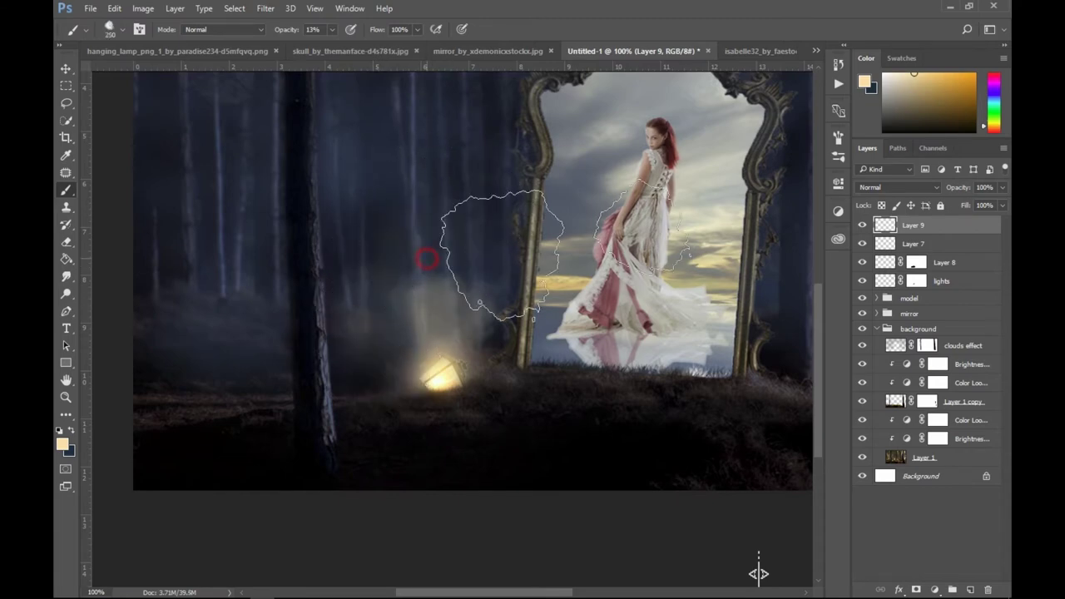
# Add faint fog left of the mirror, undo a stray stroke, and touch light near the lamp at 175 px.
pyautogui.hotkey('ctrl', '-')
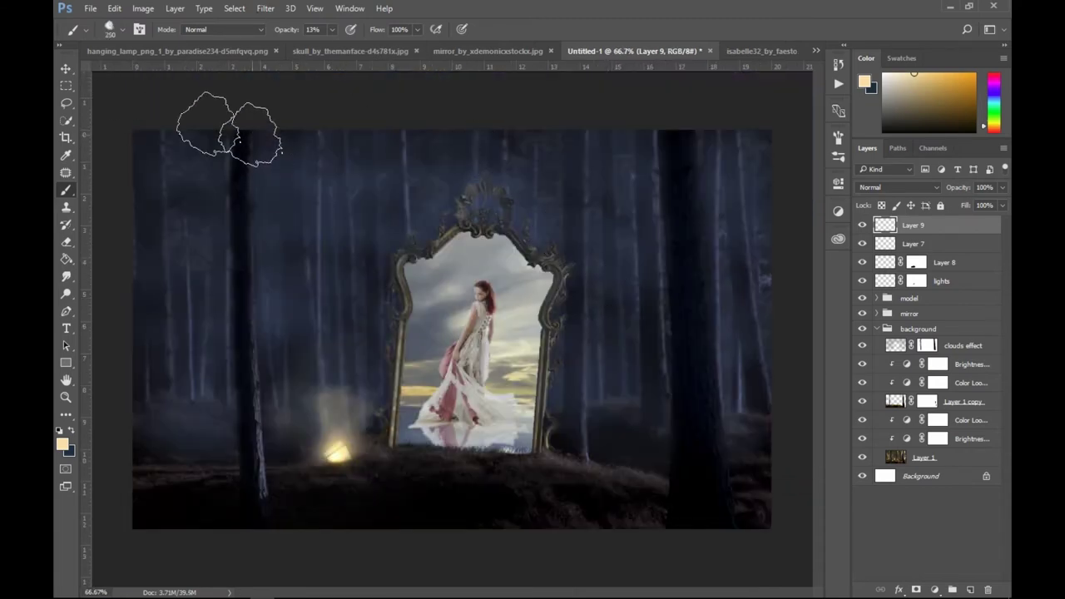
pyautogui.click(340, 382)
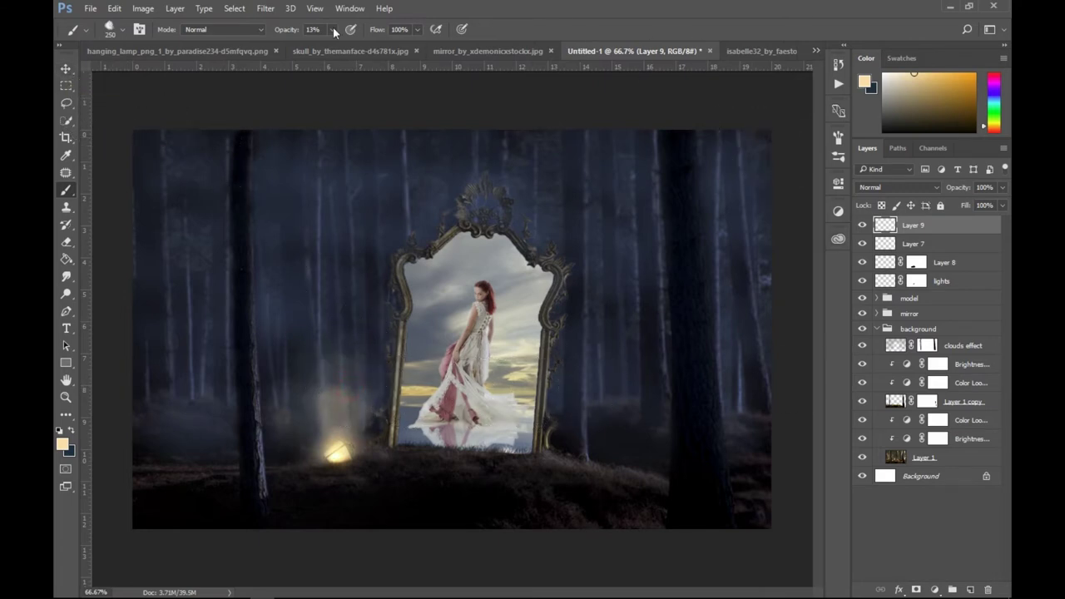
pyautogui.click(287, 413)
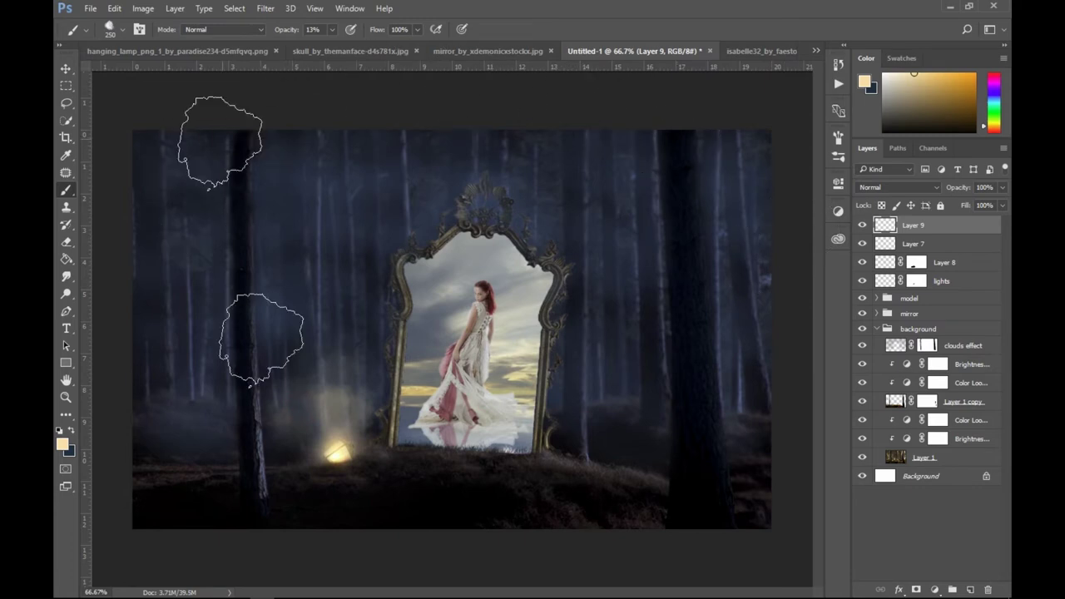
pyautogui.hotkey('ctrl', 'z')
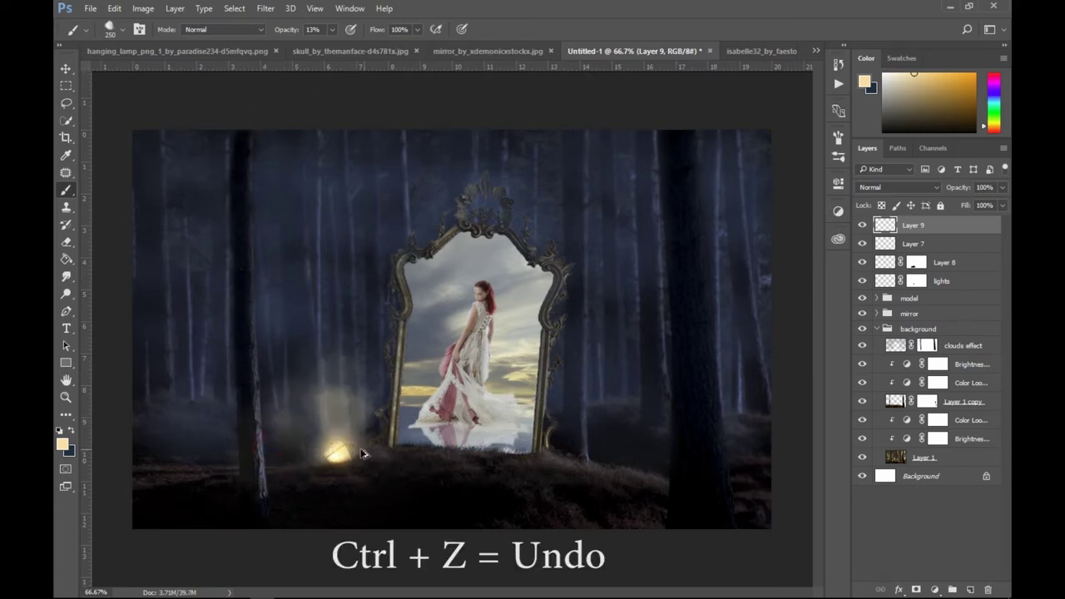
pyautogui.press('[')
pyautogui.press('[')
pyautogui.click(283, 449)
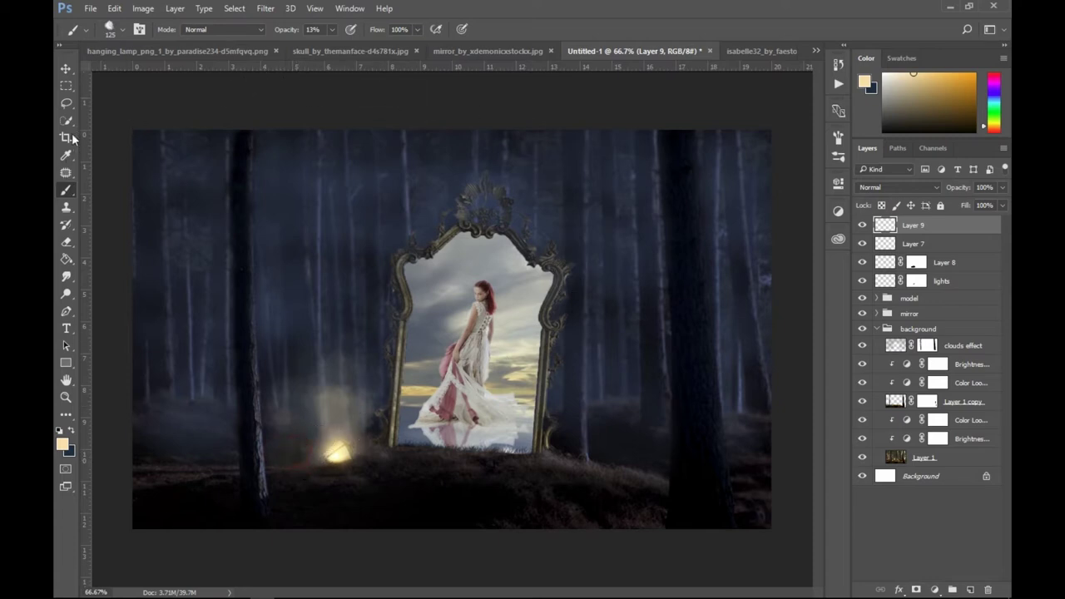
pyautogui.click(65, 68)
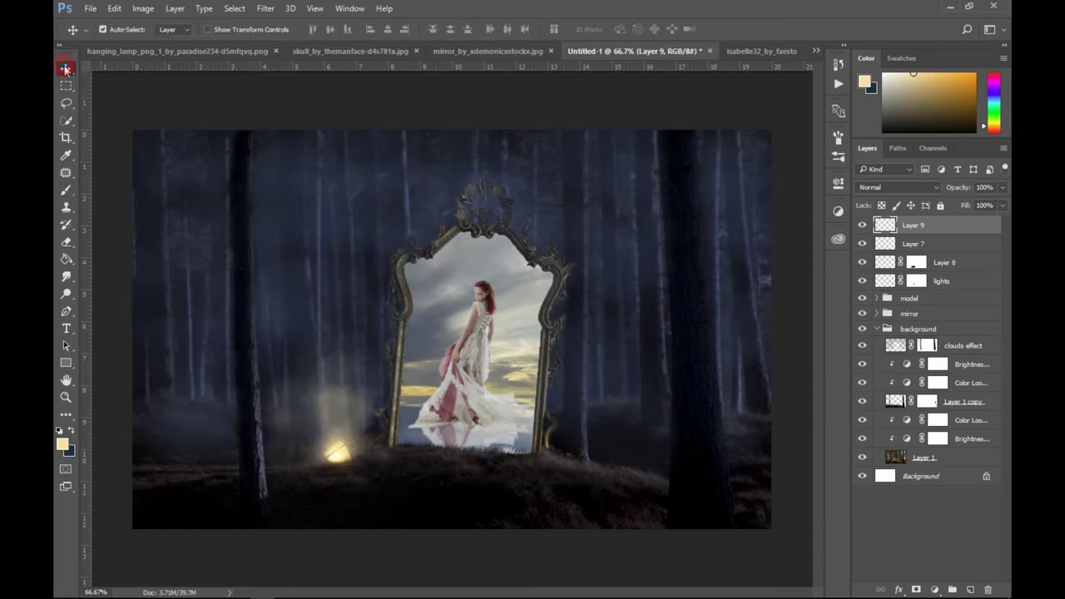
# Group Layer 9, Layer 7, Layer 8 and lights into a new group named Lights.
pyautogui.keyDown('shift'); pyautogui.click(895, 281); pyautogui.keyUp('shift')
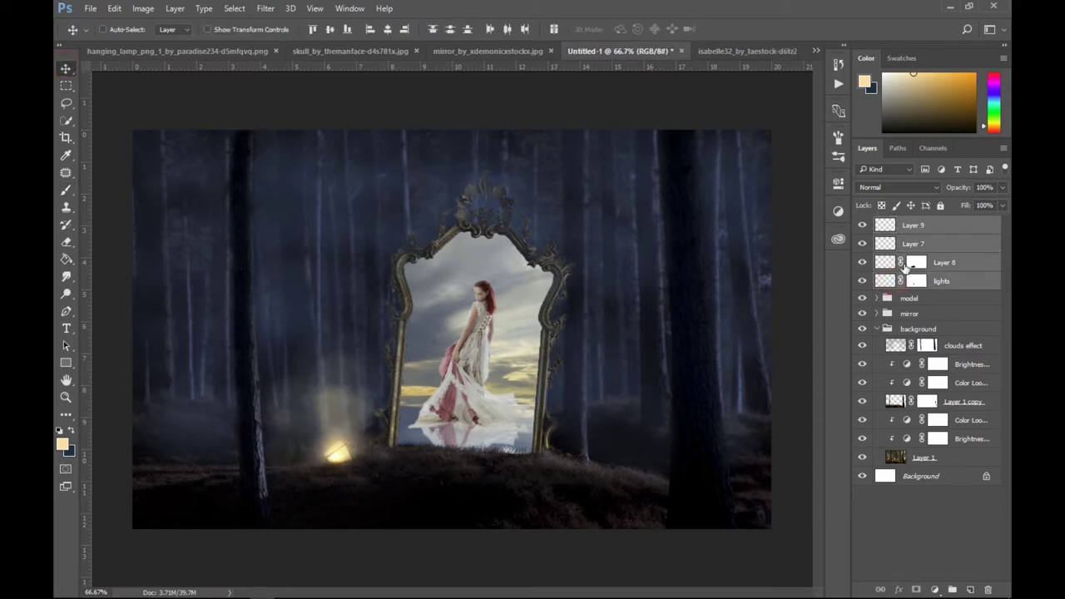
pyautogui.hotkey('ctrl', 'g')
pyautogui.write('Lights')
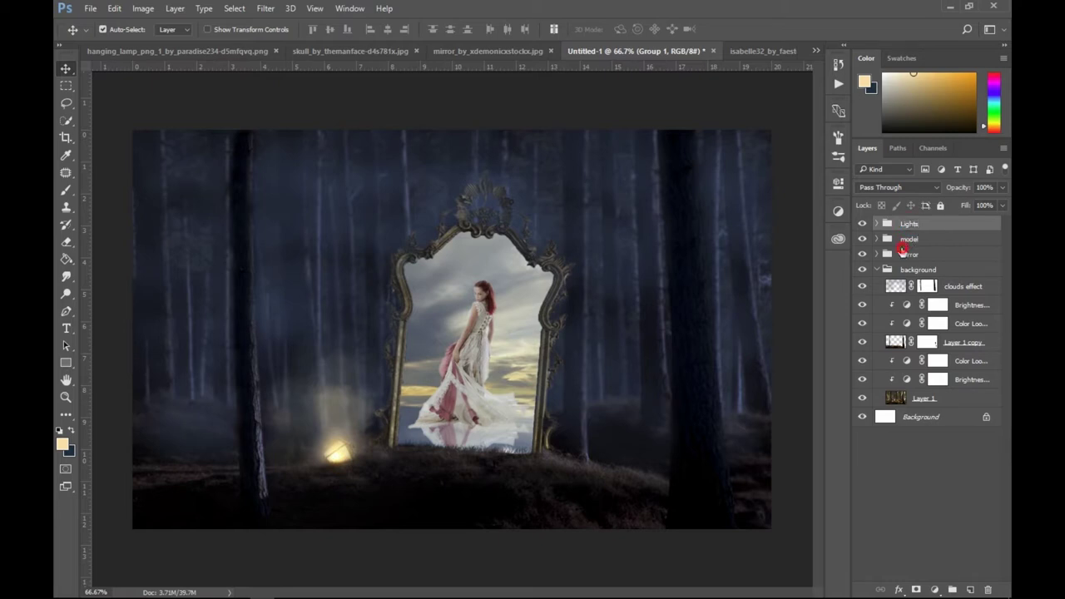
pyautogui.click(902, 242)
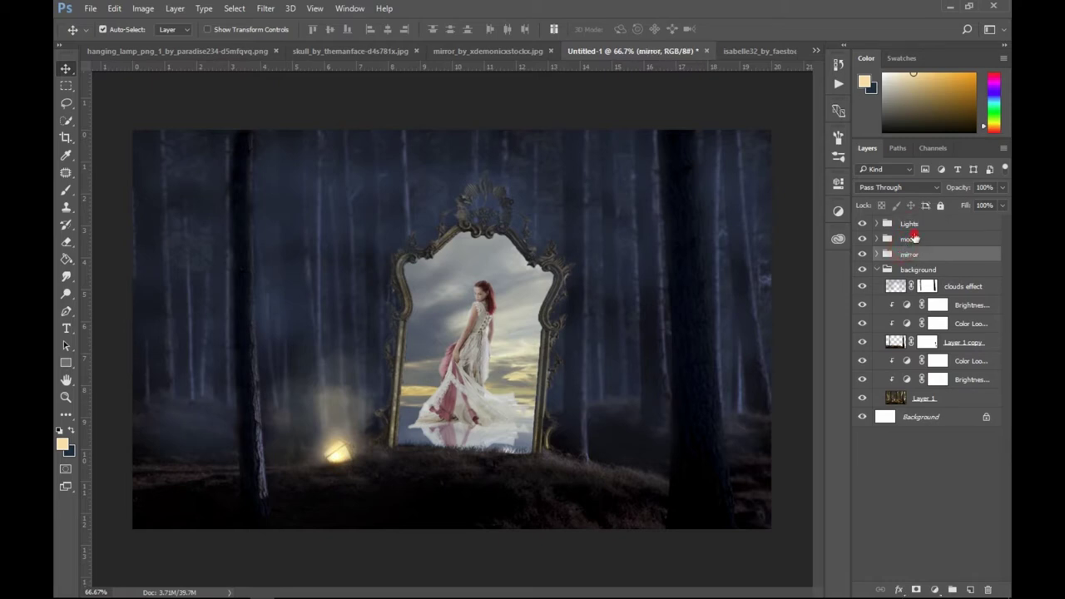
pyautogui.click(910, 255)
# Expand the mirror group, collapse the background group, and select the mirror layer.
pyautogui.click(877, 255)
pyautogui.scroll(-2, 927, 474)
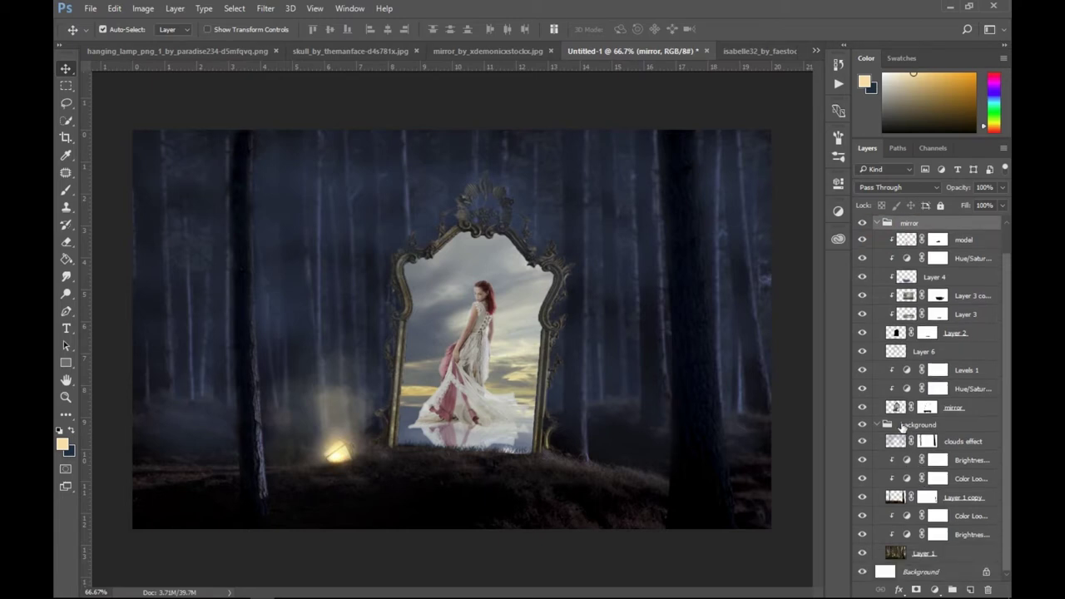
pyautogui.click(877, 425)
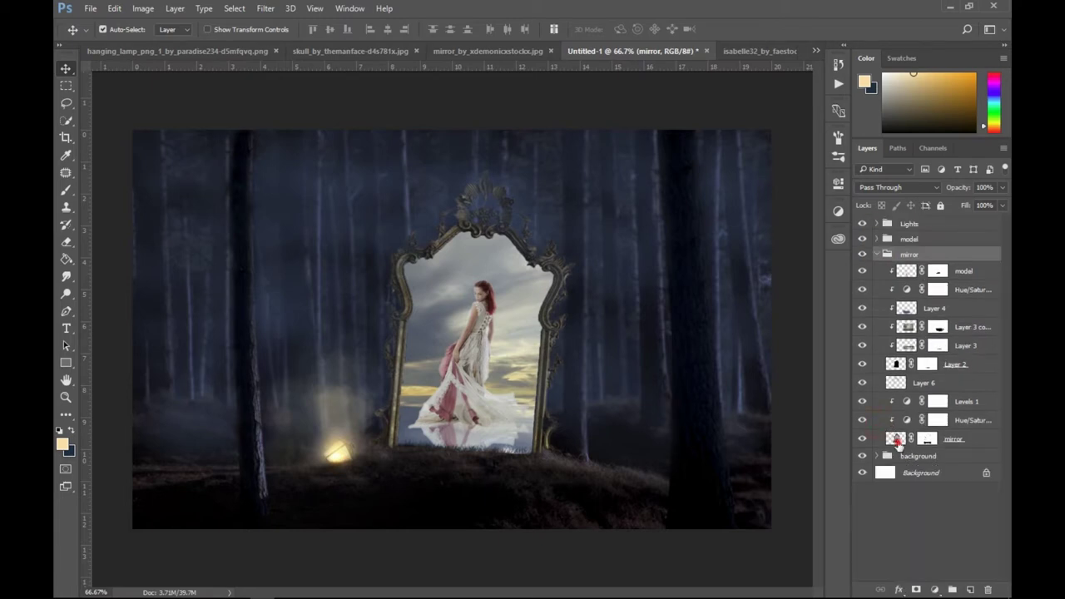
pyautogui.click(896, 441)
pyautogui.click(863, 439)
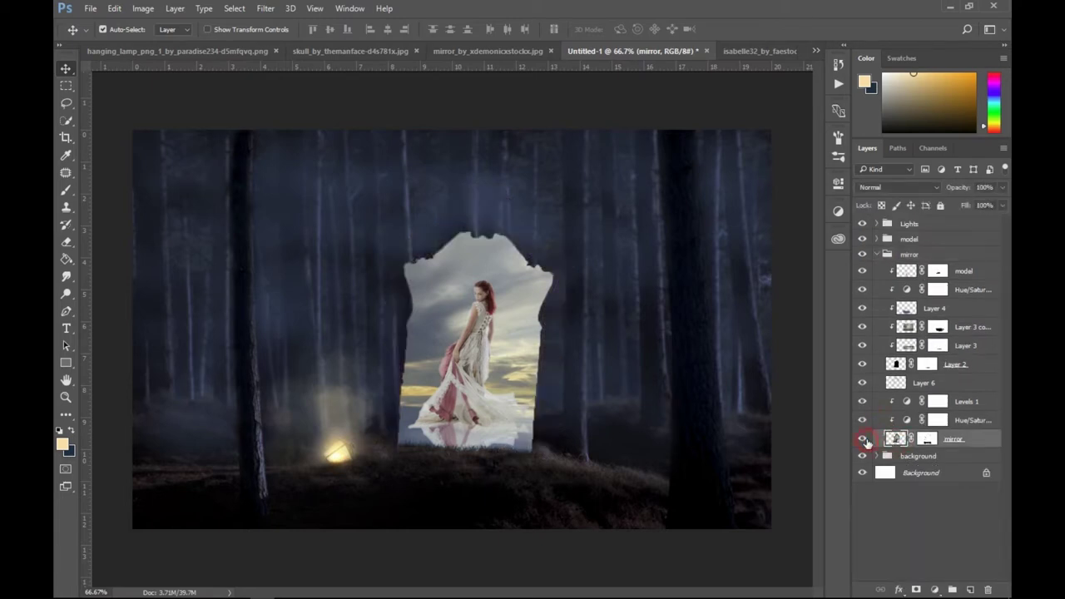
pyautogui.scroll(1, 597, 392)
pyautogui.scroll(3, 597, 392)
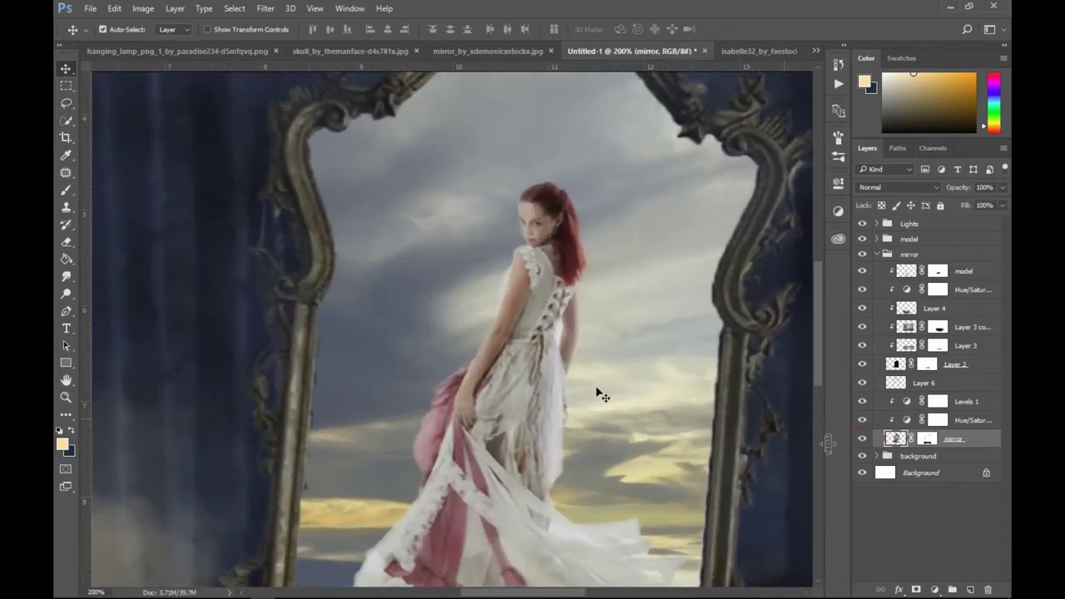
pyautogui.scroll(1, 552, 451)
pyautogui.hscroll(-3, 551, 452)
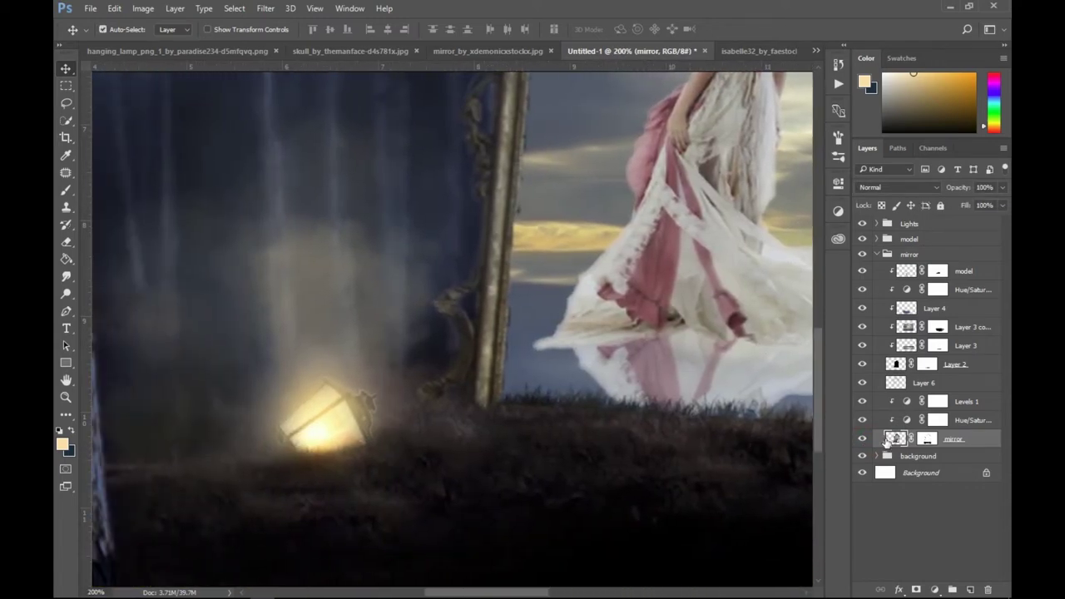
# Target the mirror mask, set white as foreground, and add Layer 10 clipped above the mirror.
pyautogui.click(933, 441)
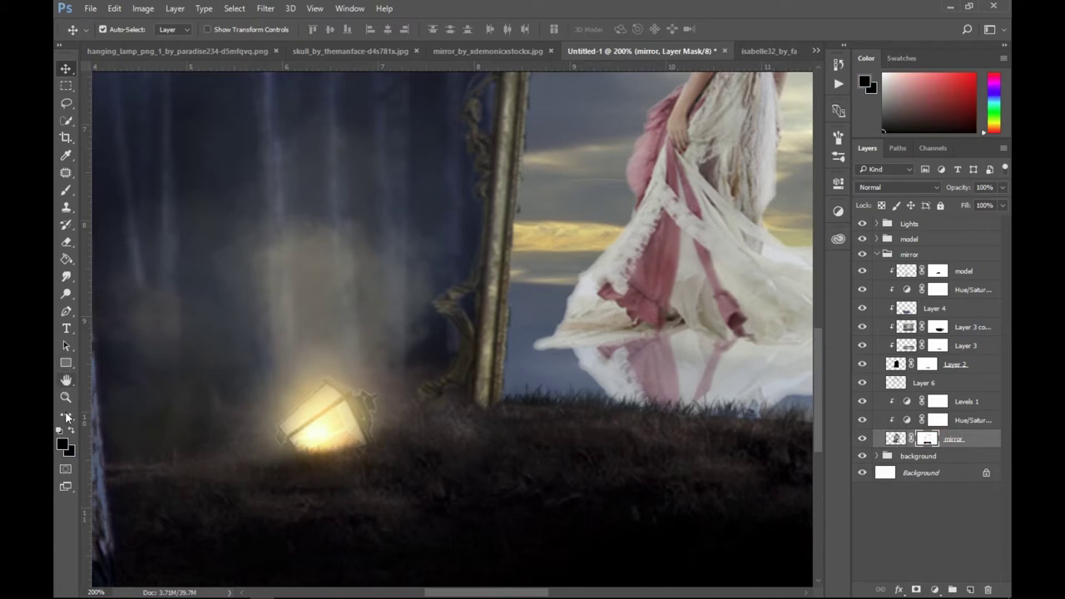
pyautogui.click(62, 443)
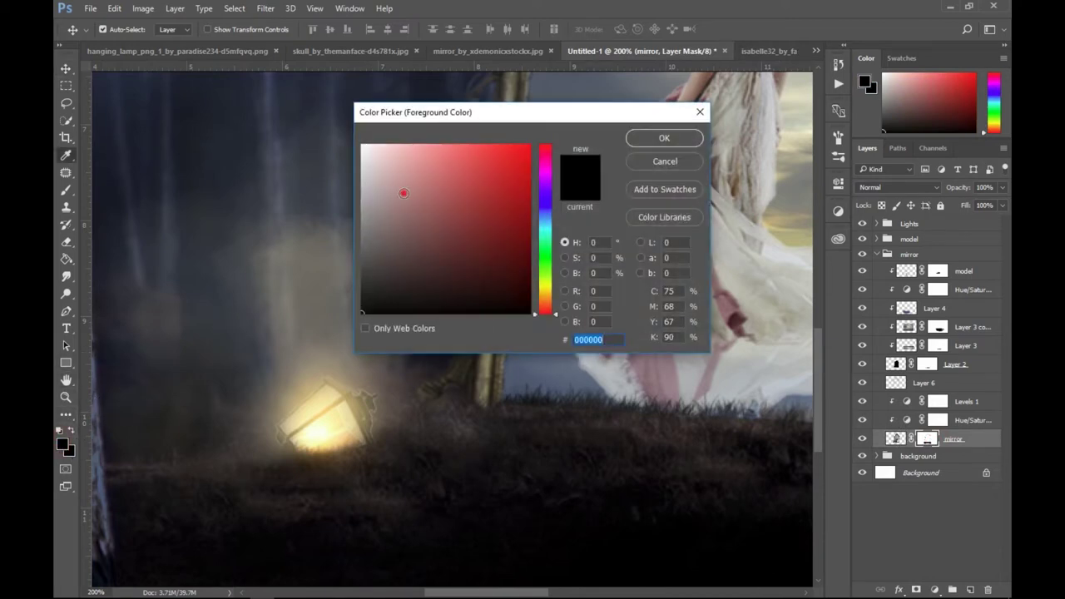
pyautogui.moveTo(405, 191); pyautogui.dragTo(355, 121)
pyautogui.click(654, 137)
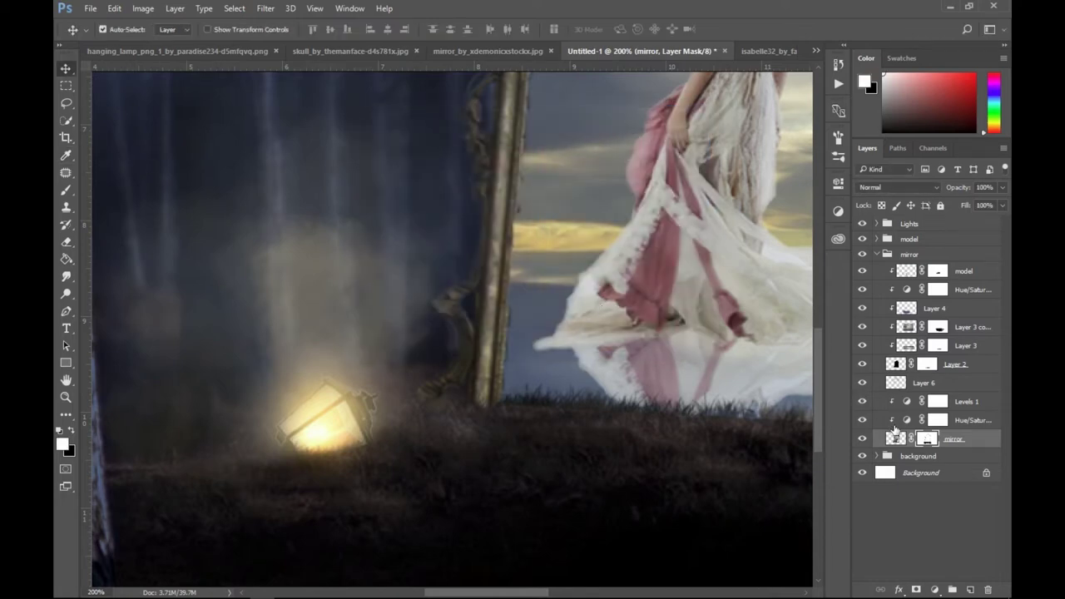
pyautogui.click(968, 590)
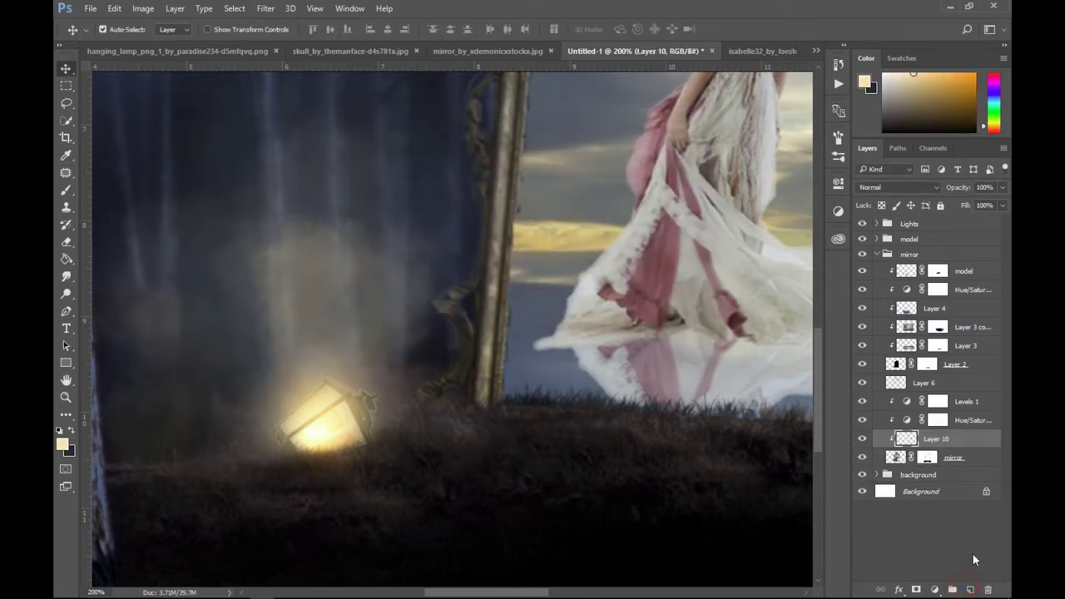
# Fill Layer 10 with 50% Gray via Edit > Fill and set its blend mode to Overlay.
pyautogui.click(115, 8)
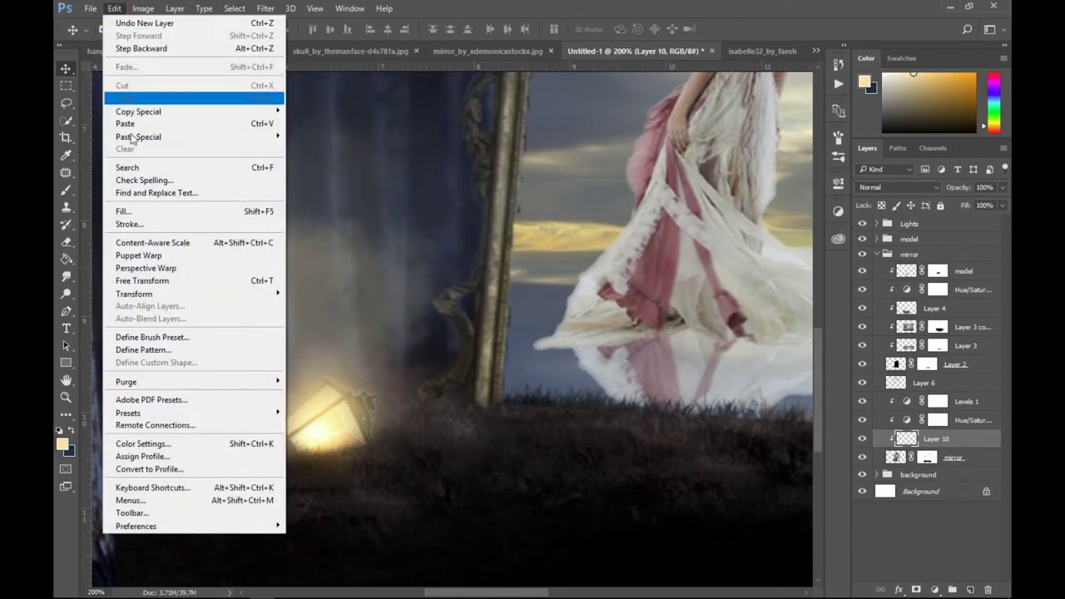
pyautogui.click(135, 210)
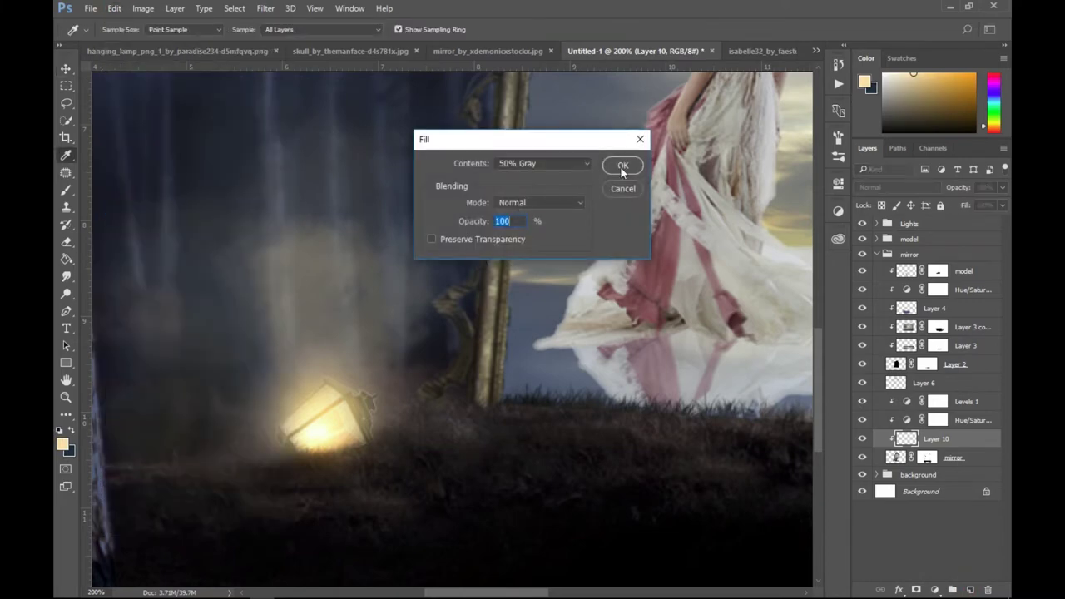
pyautogui.click(623, 165)
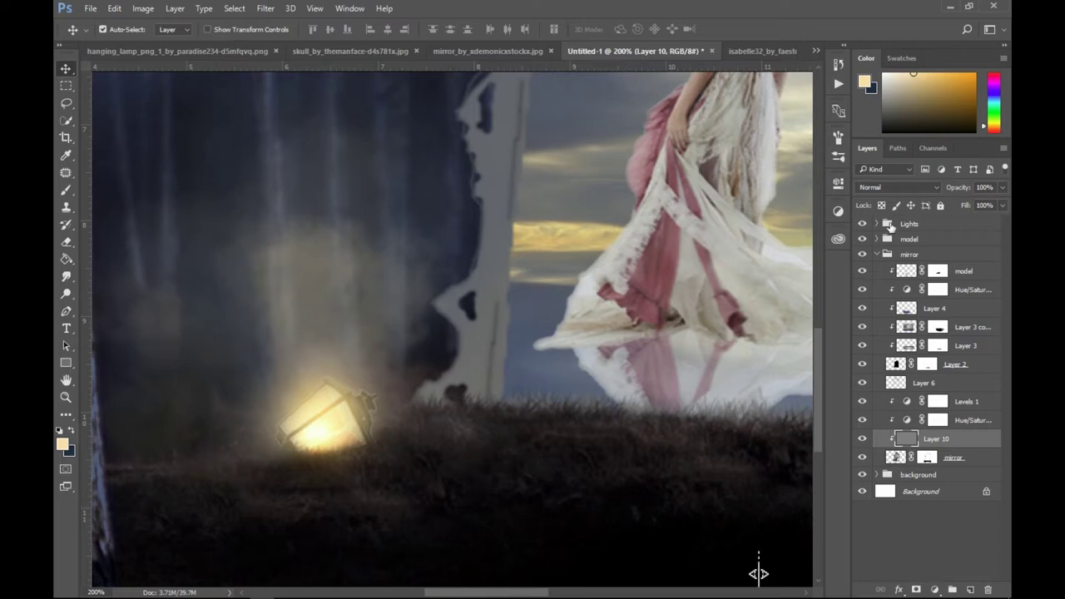
pyautogui.click(905, 188)
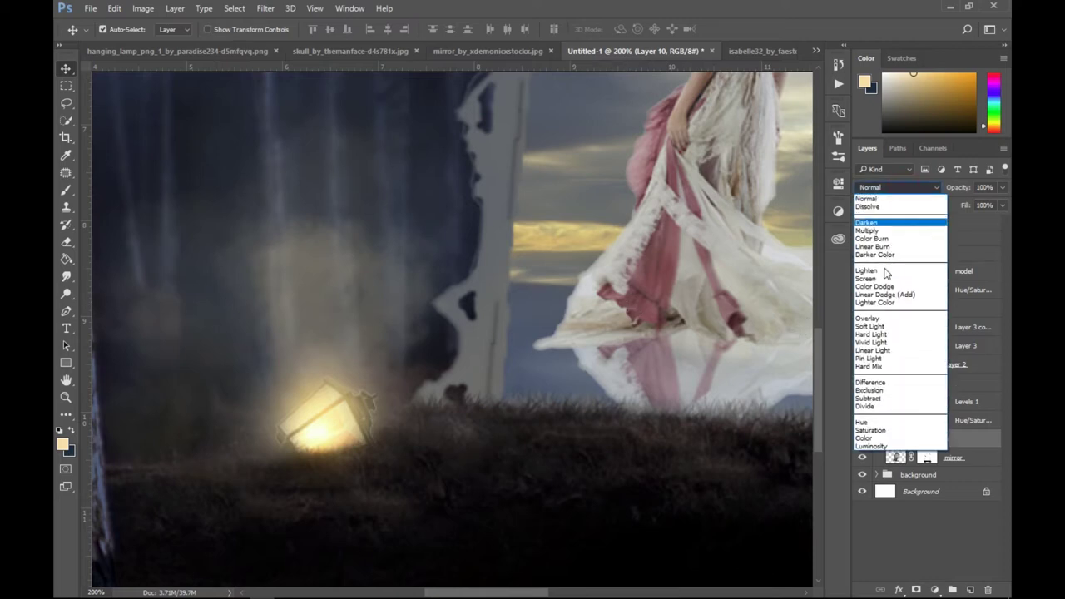
pyautogui.click(873, 318)
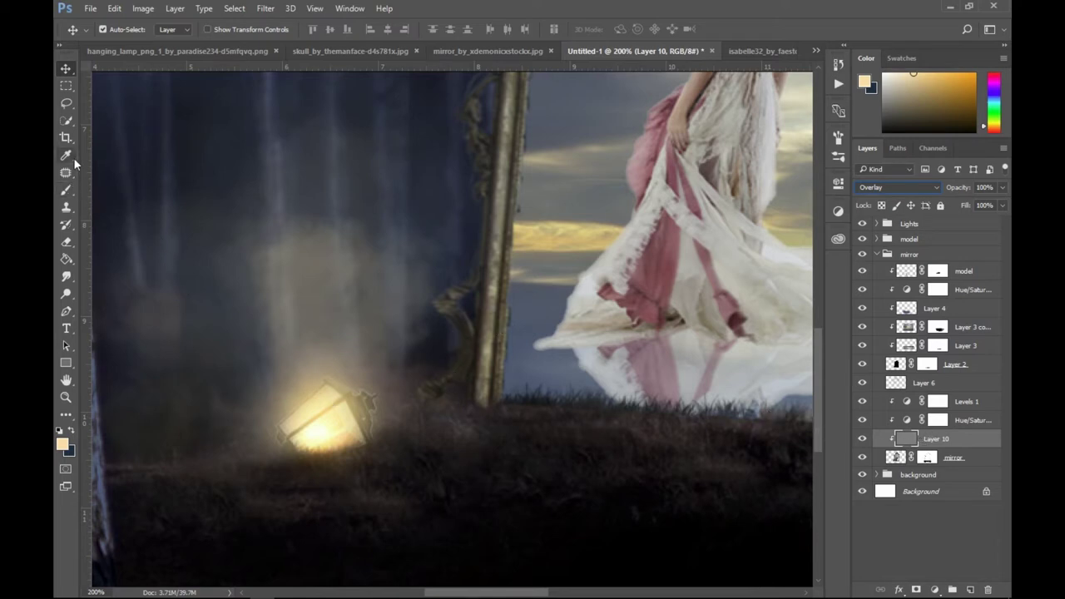
pyautogui.click(66, 189)
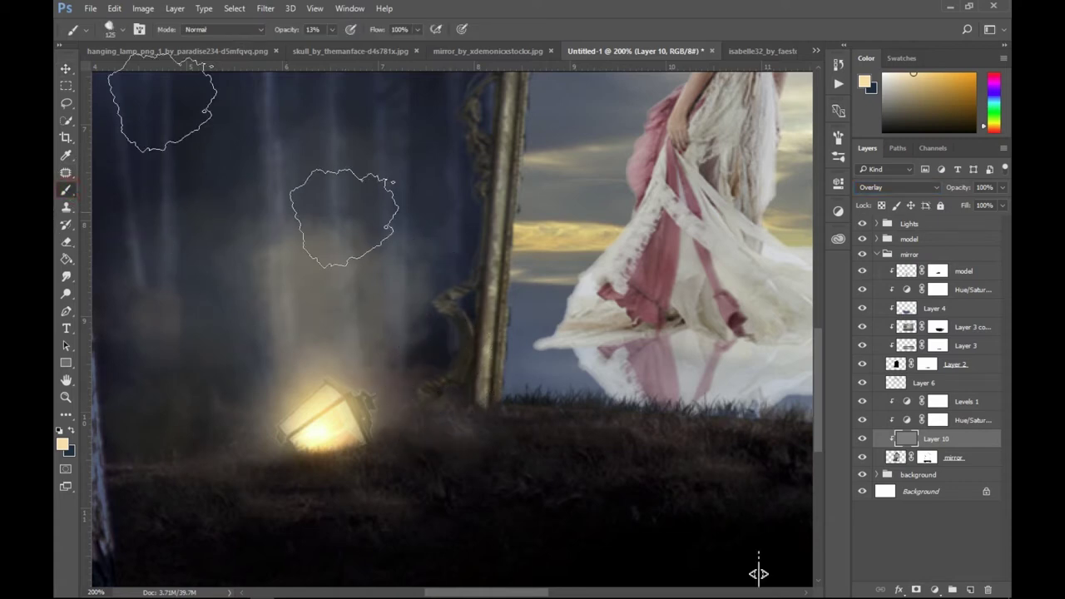
# Choose a soft round brush tip and shrink it to 80 px.
pyautogui.click(110, 29)
pyautogui.click(187, 131)
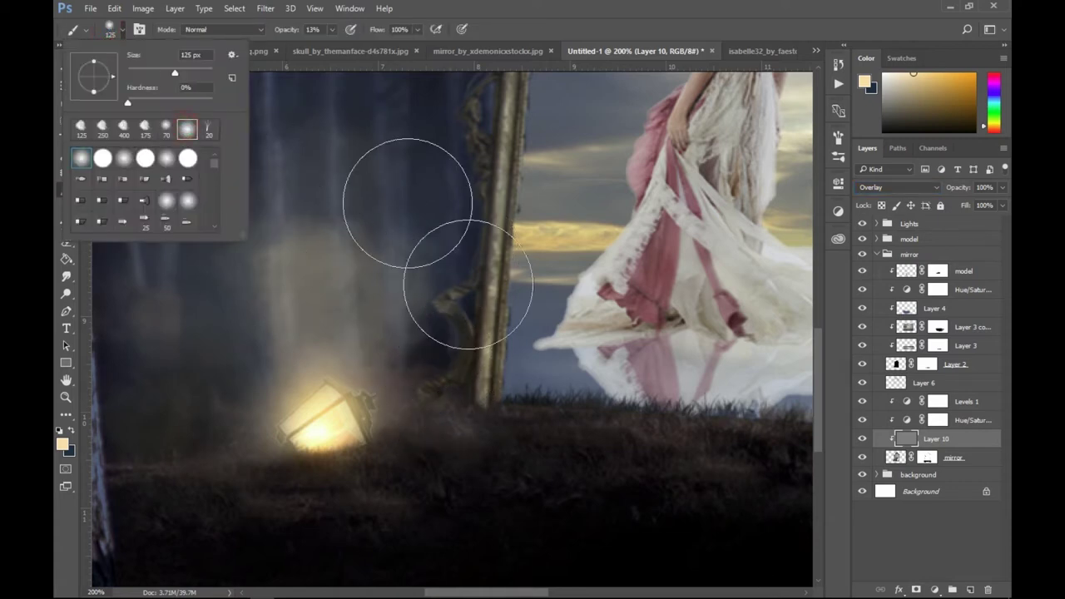
pyautogui.click(593, 43)
pyautogui.press('[')
pyautogui.press('[')
pyautogui.press('[')
# Paint faint 13% strokes on Layer 10 along the mirror frame's base and left edge.
pyautogui.click(462, 388)
pyautogui.moveTo(486, 190)
pyautogui.mouseDown()
pyautogui.moveTo(470, 362)
pyautogui.moveTo(459, 380)
pyautogui.moveTo(498, 145)
pyautogui.mouseUp()
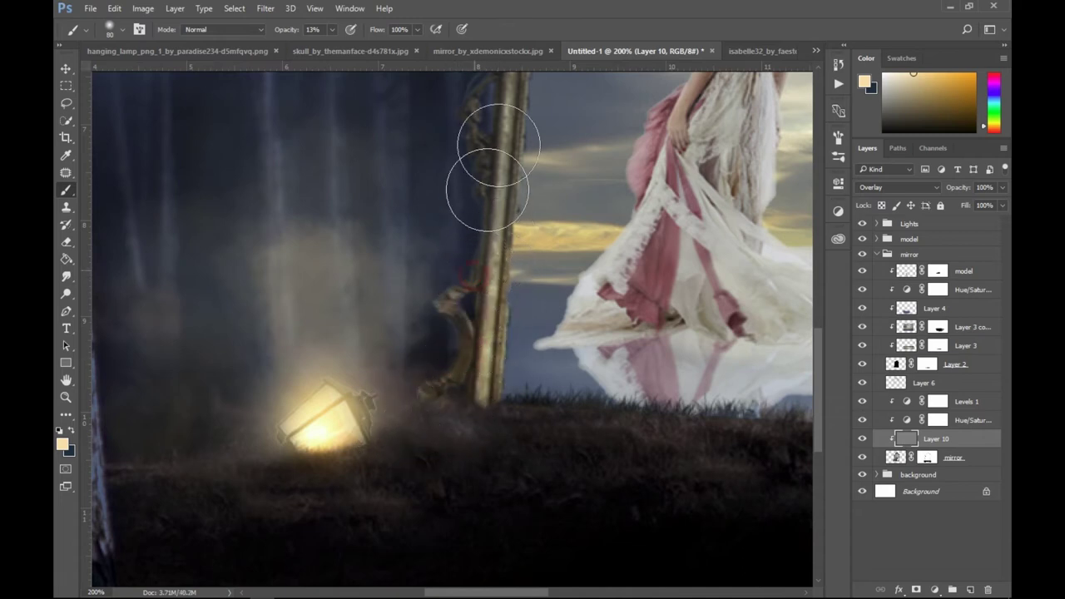
pyautogui.moveTo(475, 280); pyautogui.dragTo(439, 380)
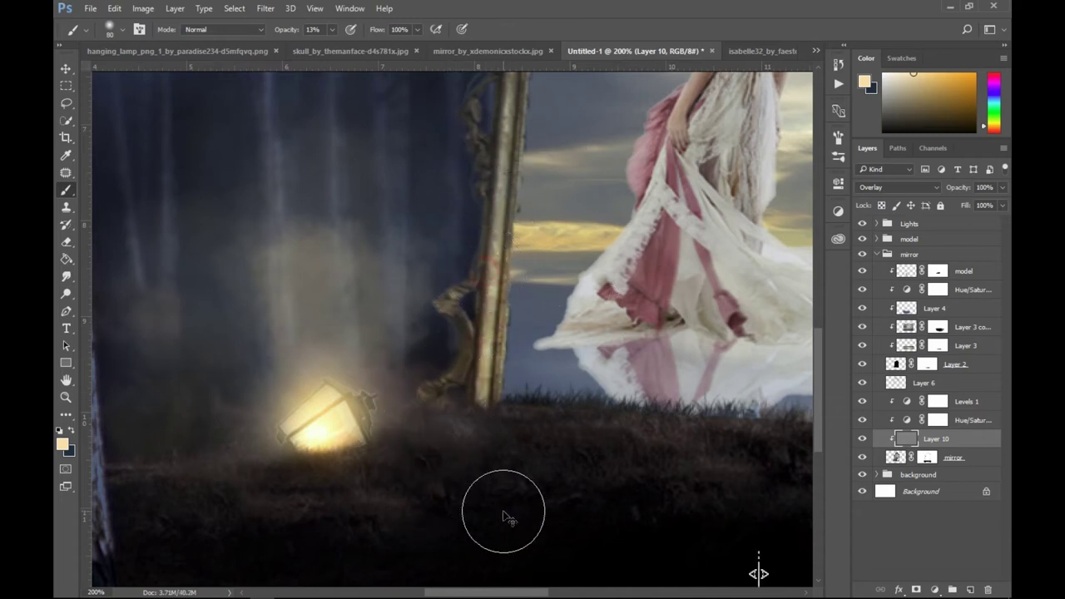
pyautogui.scroll(-2, 503, 510)
pyautogui.scroll(-1, 503, 510)
pyautogui.scroll(2, 503, 510)
pyautogui.moveTo(360, 438)
pyautogui.mouseDown()
pyautogui.moveTo(356, 380)
pyautogui.moveTo(339, 511)
pyautogui.mouseUp()
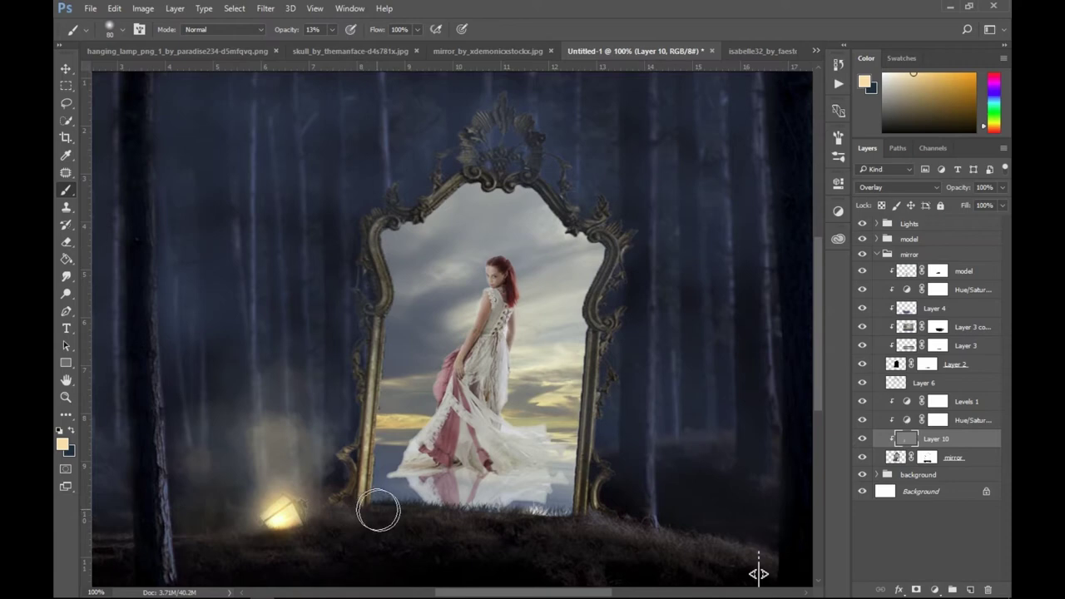
pyautogui.scroll(-1, 432, 499)
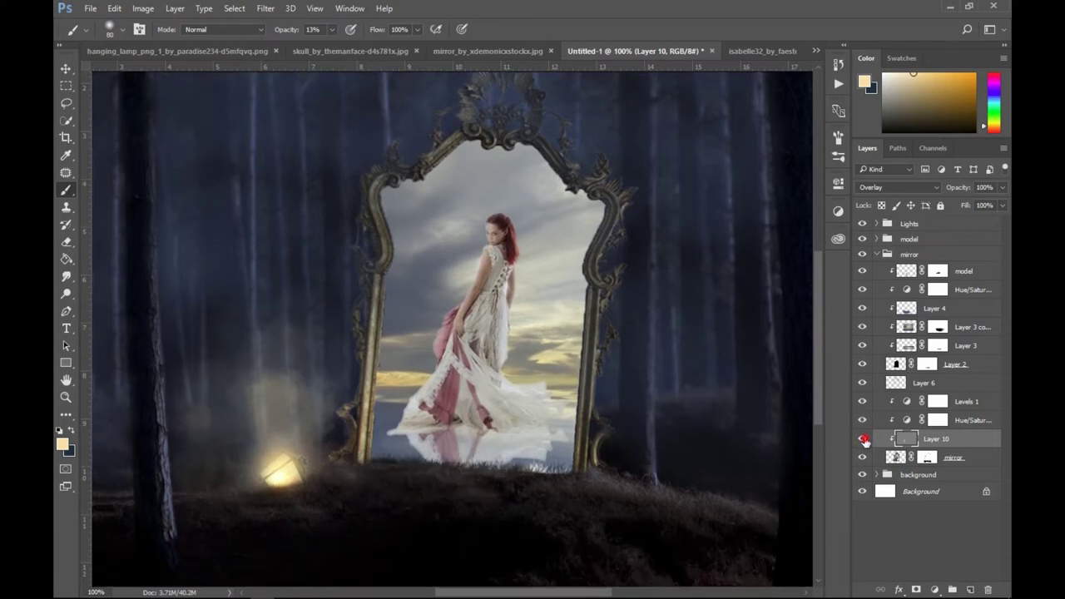
# Toggle Layer 10's visibility to compare the scene with and without the shading.
pyautogui.click(863, 438)
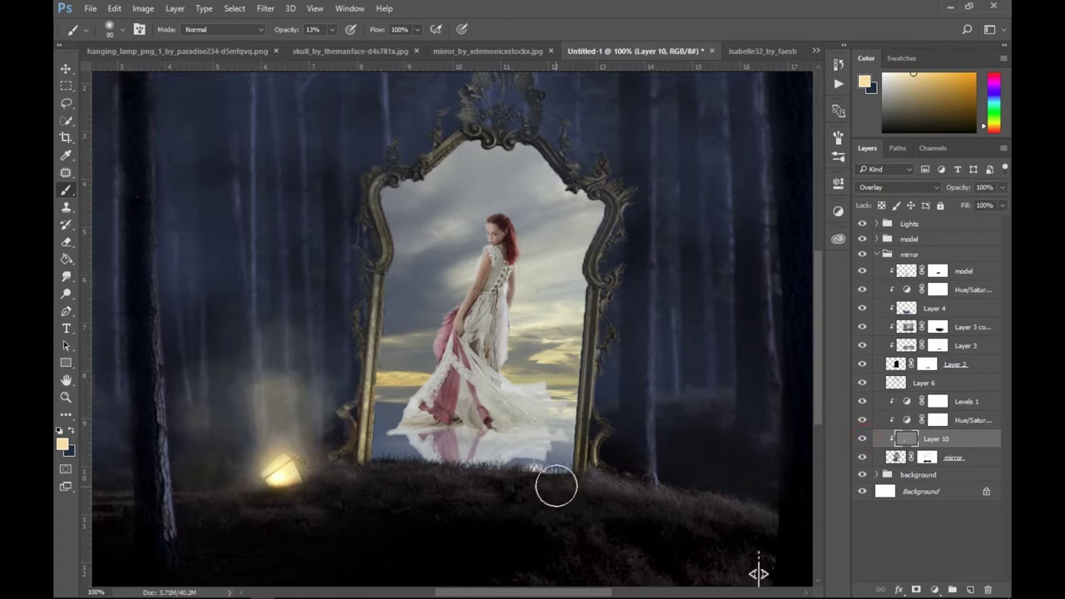
pyautogui.hscroll(-2, 556, 487)
pyautogui.hscroll(-1, 555, 487)
pyautogui.hscroll(1, 566, 481)
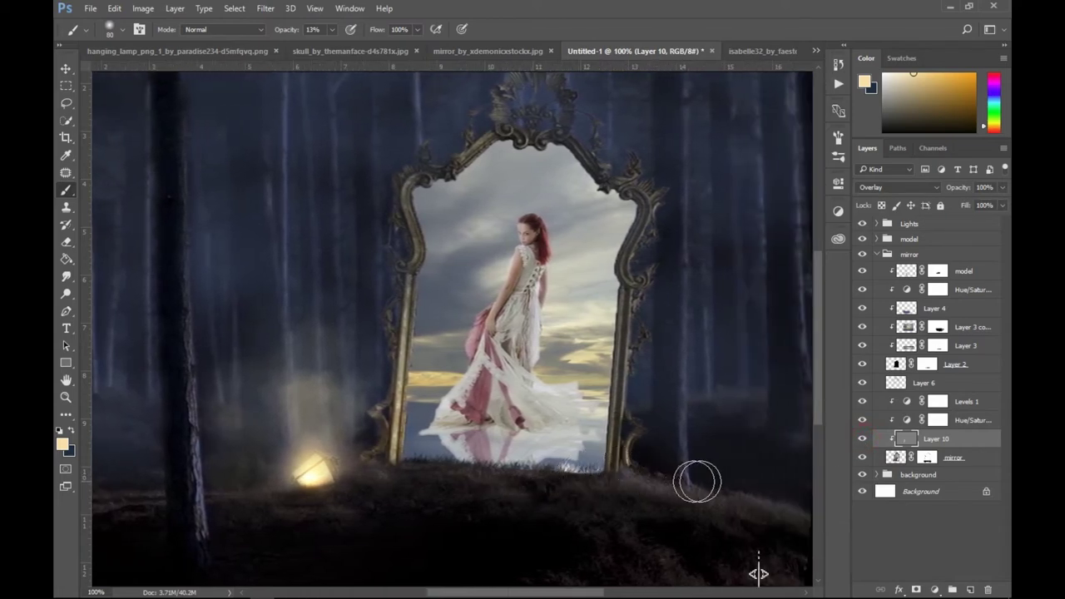
pyautogui.scroll(-1, 707, 474)
pyautogui.scroll(-1, 707, 474)
pyautogui.scroll(1, 707, 475)
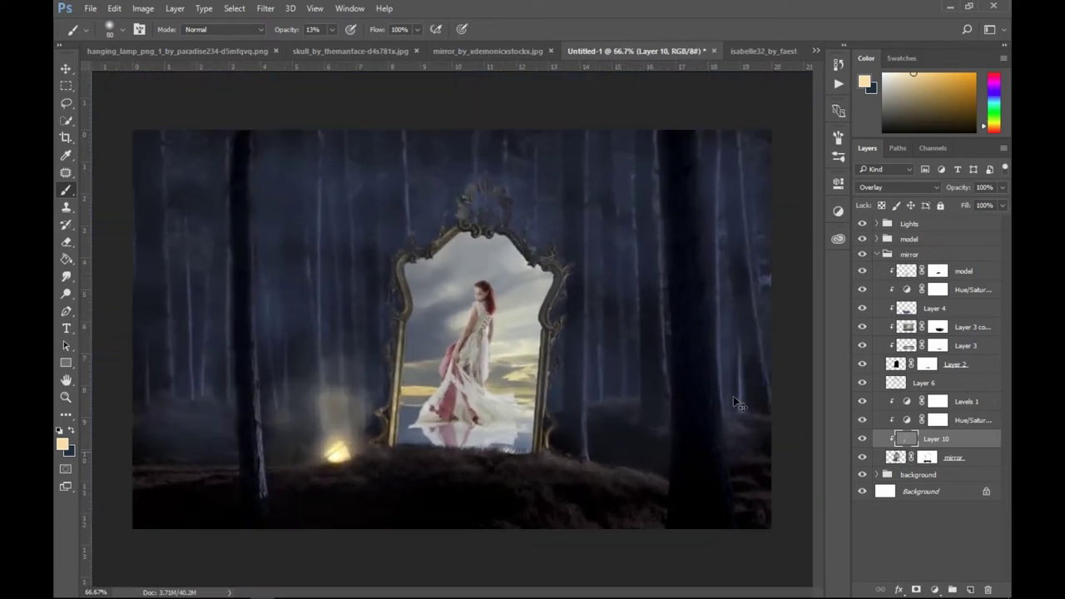
# Switch to the Move tool and zoom out to review the composite, then return to 66.7%.
pyautogui.click(65, 68)
pyautogui.hotkey('ctrl', '-')
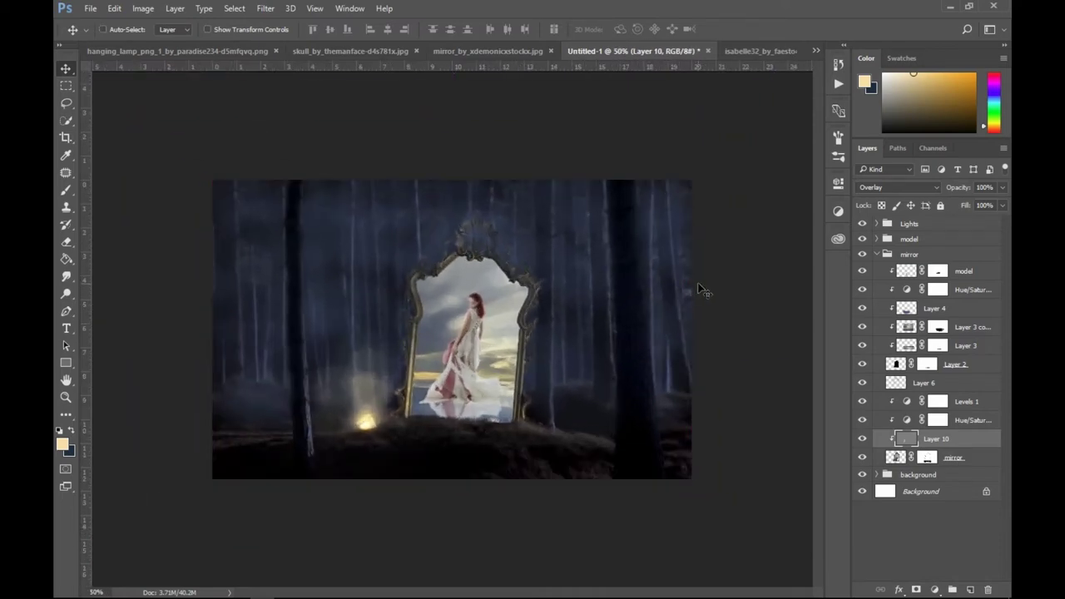
pyautogui.hotkey('ctrl', '+')
pyautogui.click(810, 51)
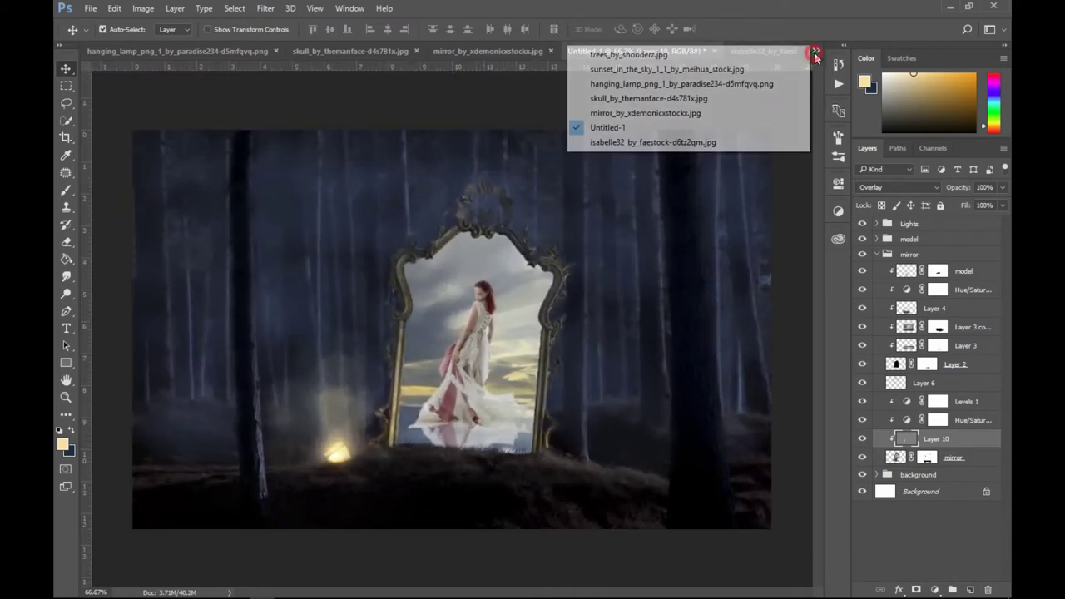
# In the skull image, Quick Select the white background around the skull in add mode.
pyautogui.click(641, 98)
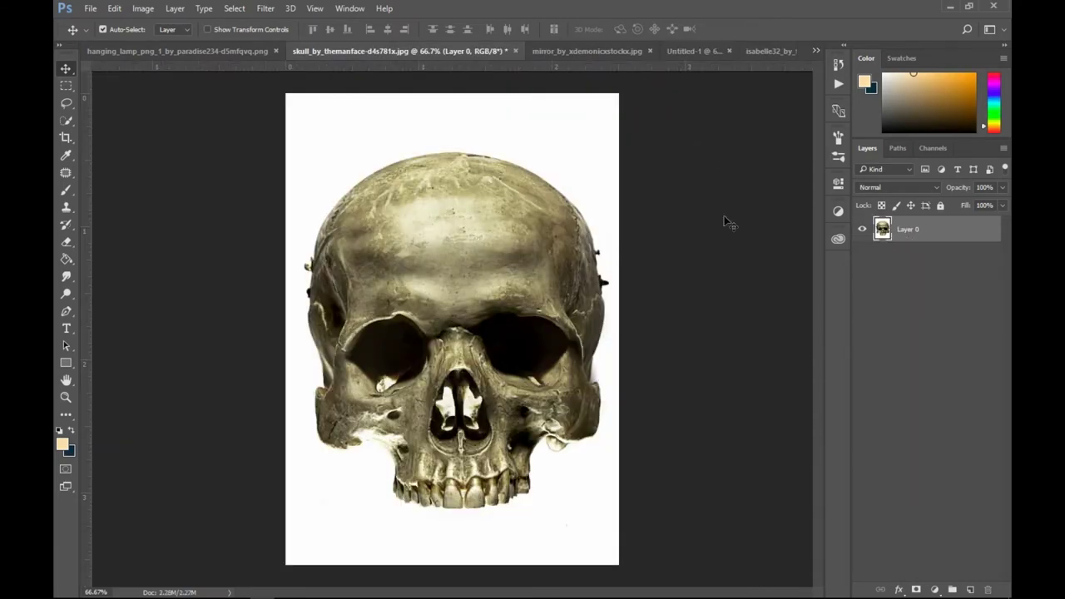
pyautogui.press('w')
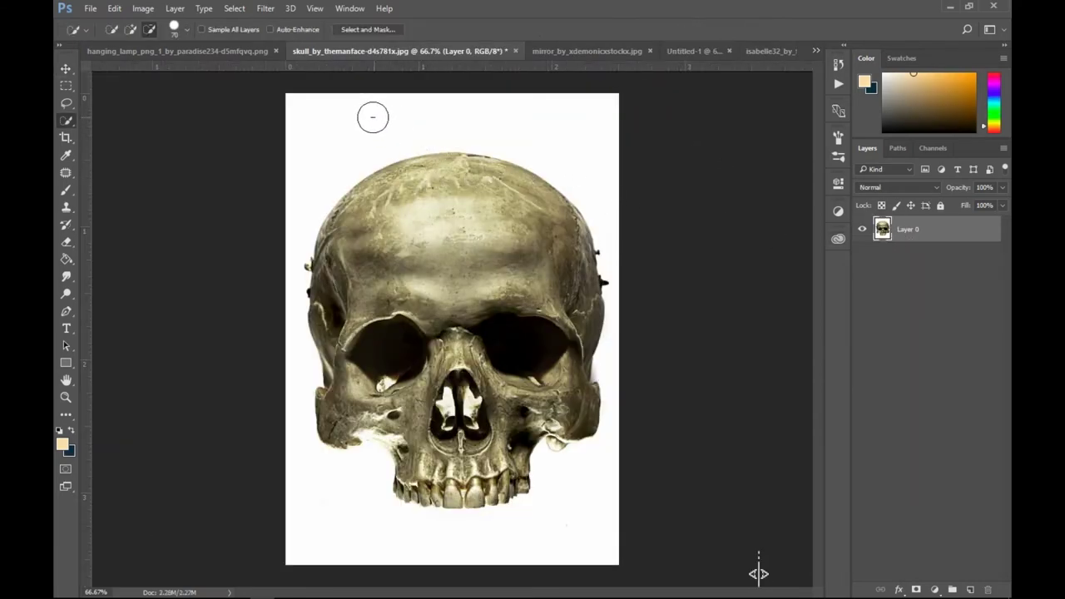
pyautogui.click(129, 32)
pyautogui.moveTo(328, 98)
pyautogui.mouseDown()
pyautogui.moveTo(499, 105)
pyautogui.moveTo(601, 133)
pyautogui.mouseUp()
pyautogui.moveTo(573, 487)
pyautogui.mouseDown()
pyautogui.moveTo(552, 534)
pyautogui.moveTo(435, 561)
pyautogui.moveTo(340, 504)
pyautogui.mouseUp()
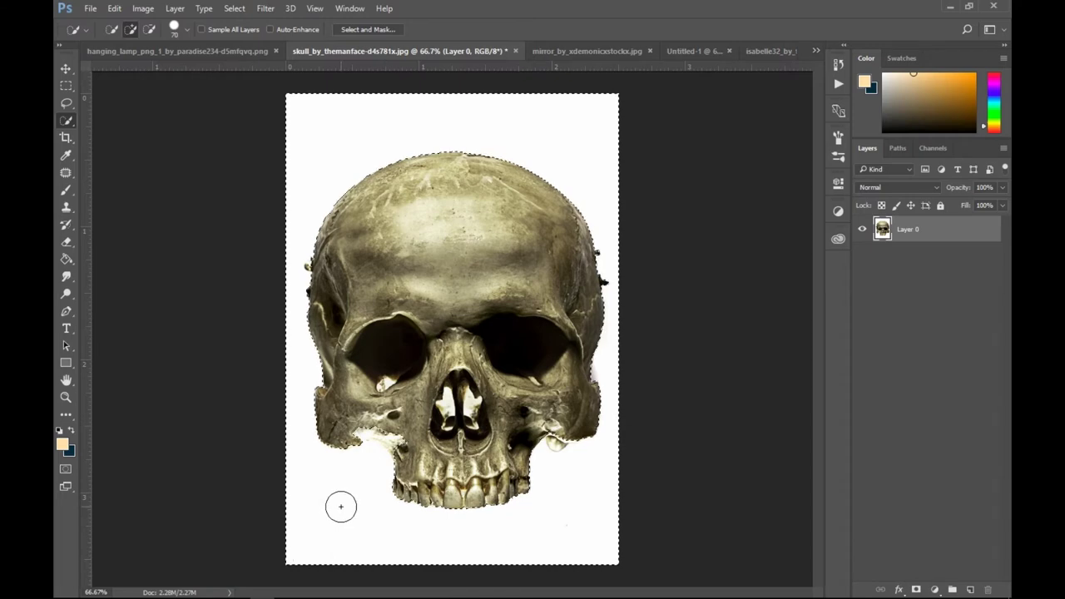
# Delete the selected white background, deselect, and select the cut-out skull layer.
pyautogui.press('Delete')
pyautogui.hotkey('ctrl', 'd')
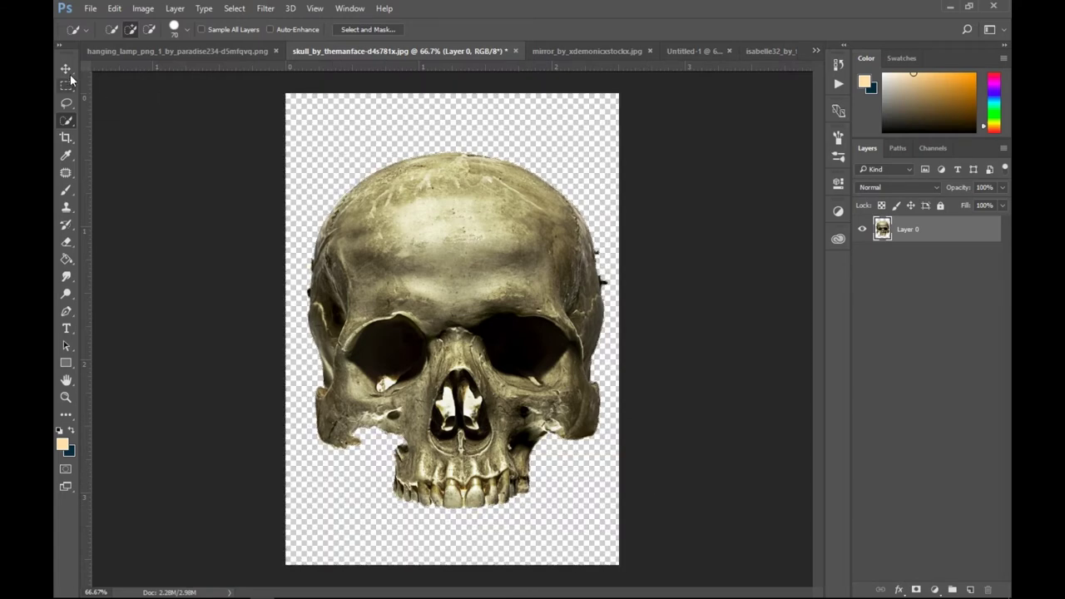
pyautogui.click(65, 69)
pyautogui.click(383, 203)
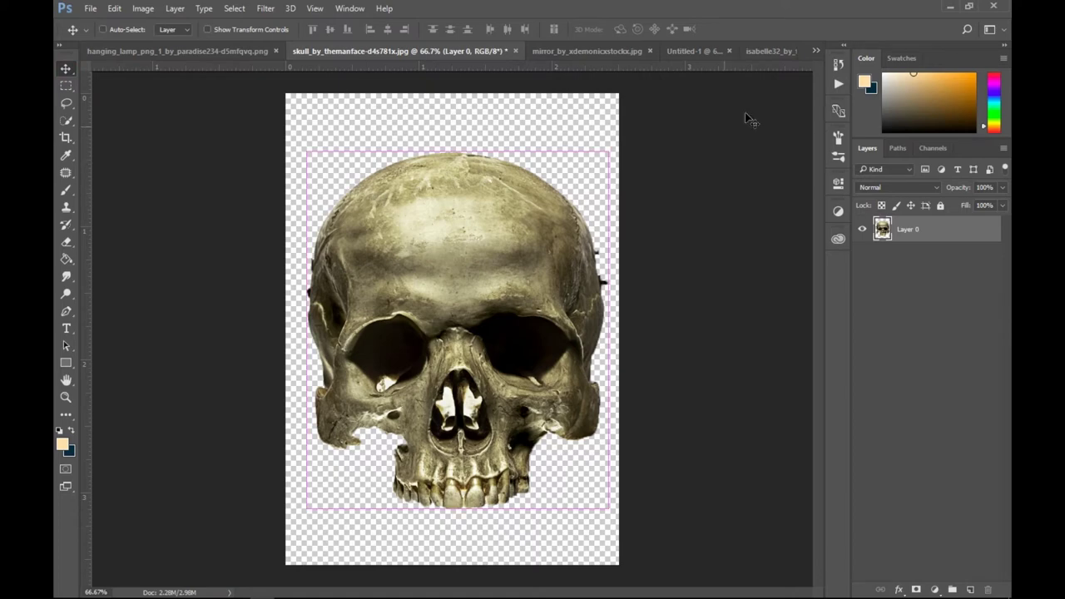
pyautogui.click(815, 51)
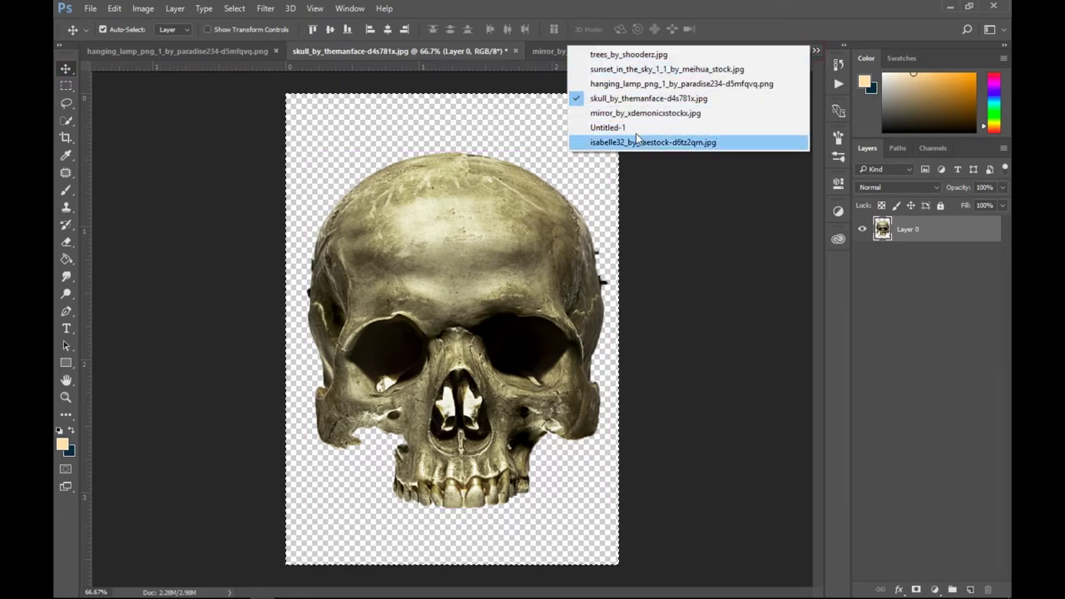
# Back in Untitled-1, move Layer 11 to the top of the layer stack.
pyautogui.click(609, 127)
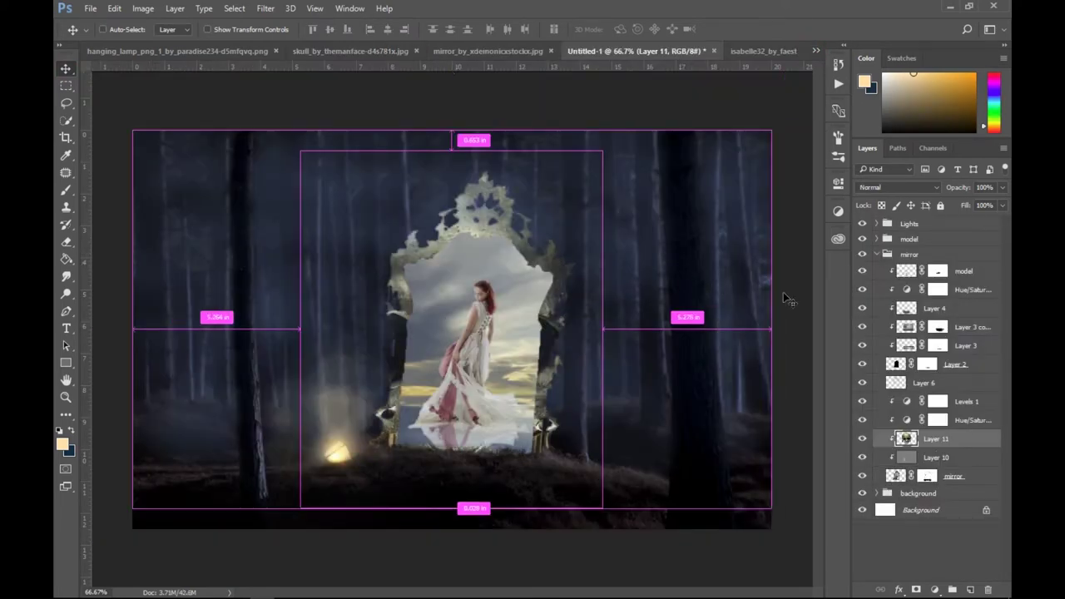
pyautogui.moveTo(906, 438); pyautogui.dragTo(909, 223)
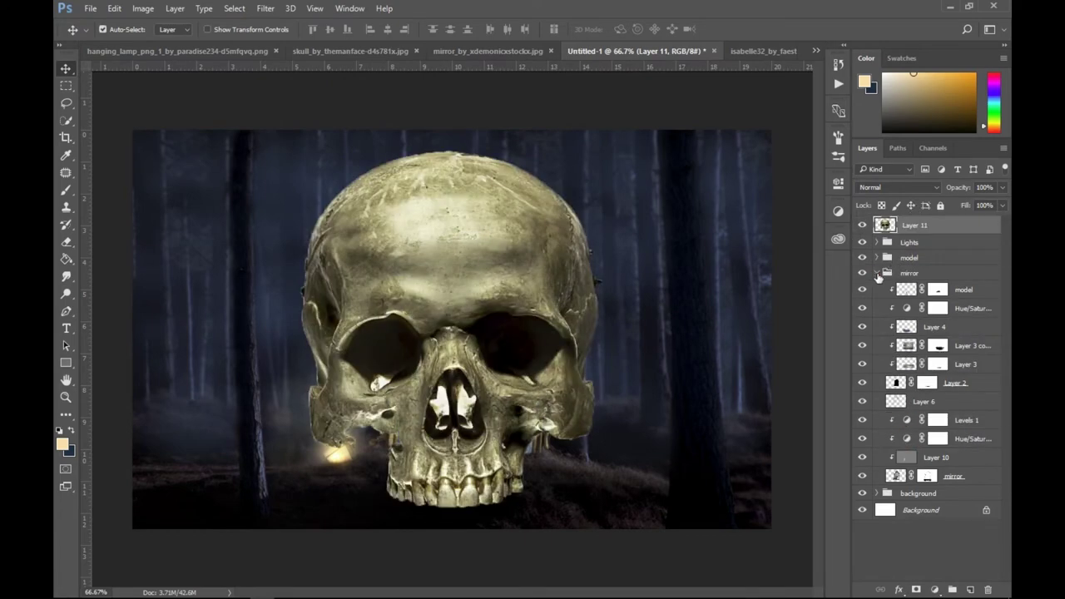
pyautogui.click(880, 273)
# Scale the skull to about 12%, set it on the grass below the mirror, and zoom in to 200%.
pyautogui.hotkey('ctrl', 't')
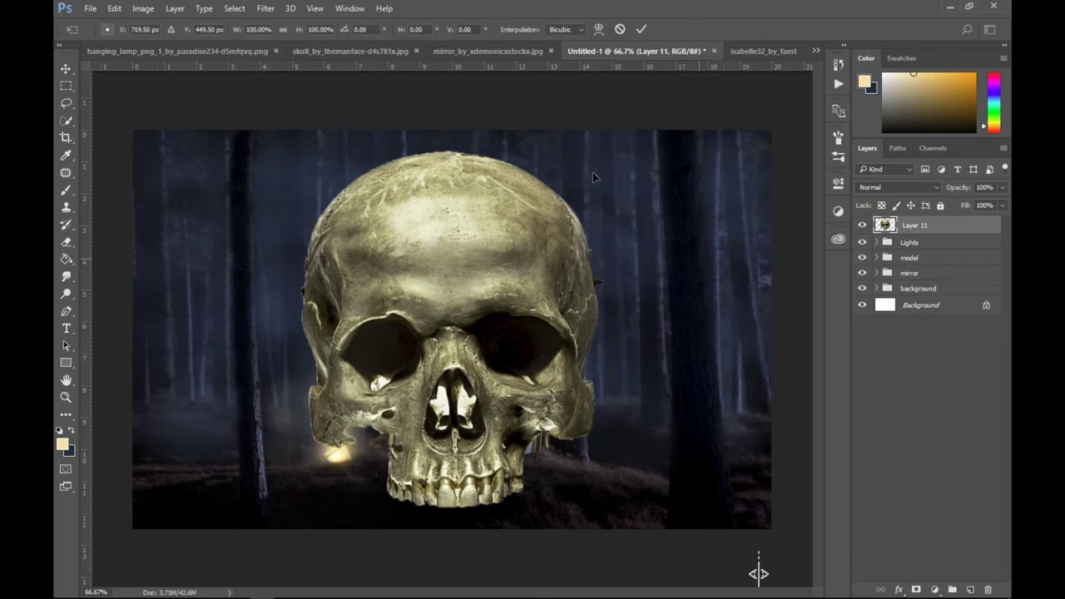
pyautogui.moveTo(602, 147)
pyautogui.mouseDown()
pyautogui.moveTo(461, 321)
pyautogui.moveTo(524, 446)
pyautogui.moveTo(537, 435)
pyautogui.mouseUp()
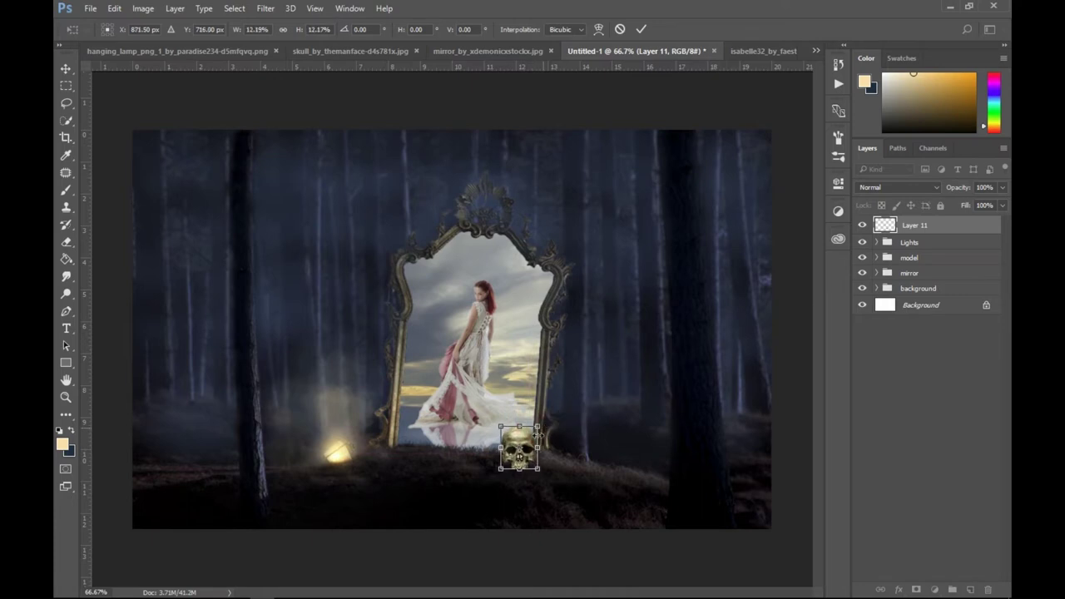
pyautogui.press('Return')
pyautogui.moveTo(536, 452); pyautogui.dragTo(532, 455)
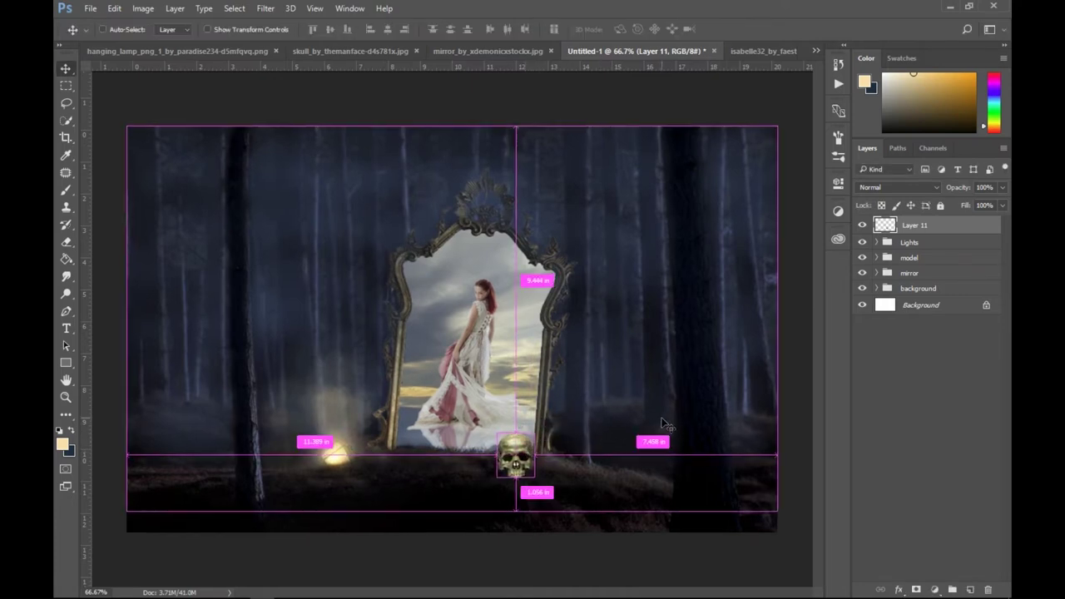
pyautogui.hotkey('ctrl', '+')
pyautogui.scroll(-1, 663, 447)
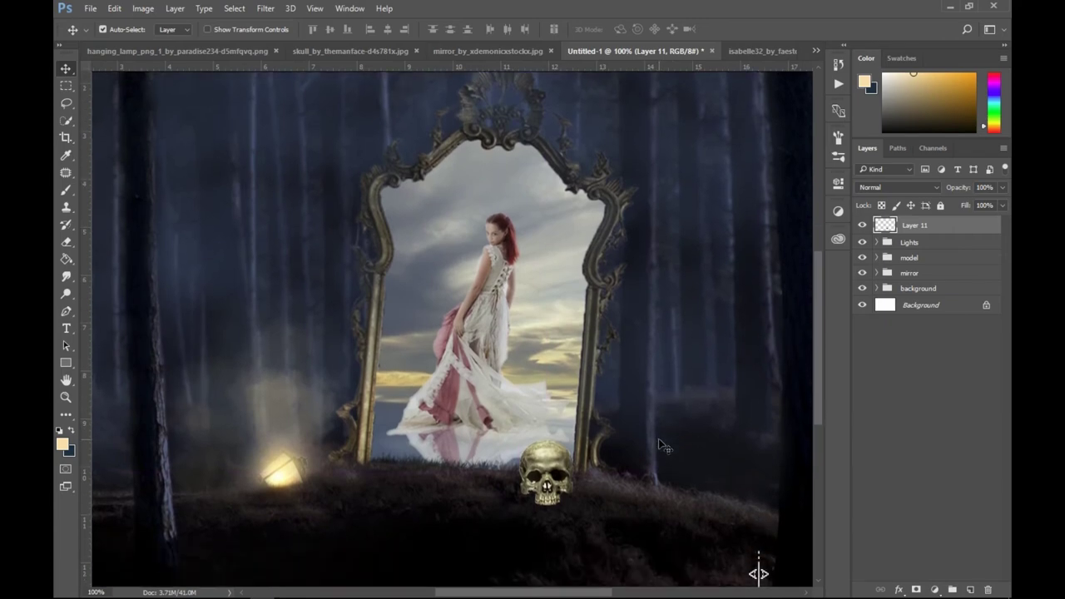
pyautogui.scroll(-3, 663, 447)
pyautogui.hscroll(1, 660, 441)
pyautogui.hotkey('ctrl', '+')
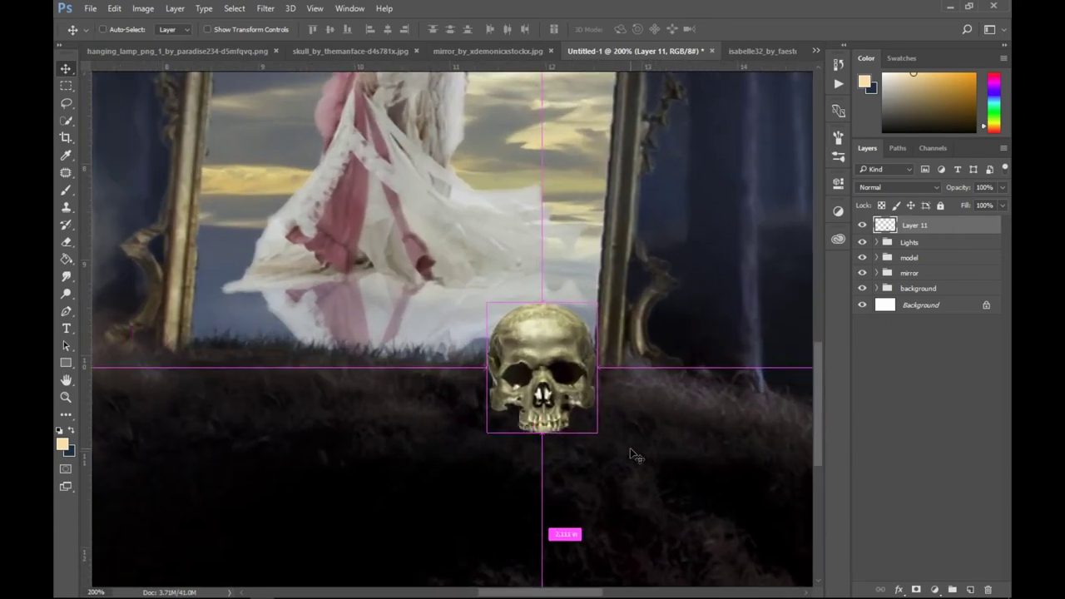
# Add a Hue/Saturation adjustment clipped to the skull with saturation -48, deleting an extra one.
pyautogui.click(932, 589)
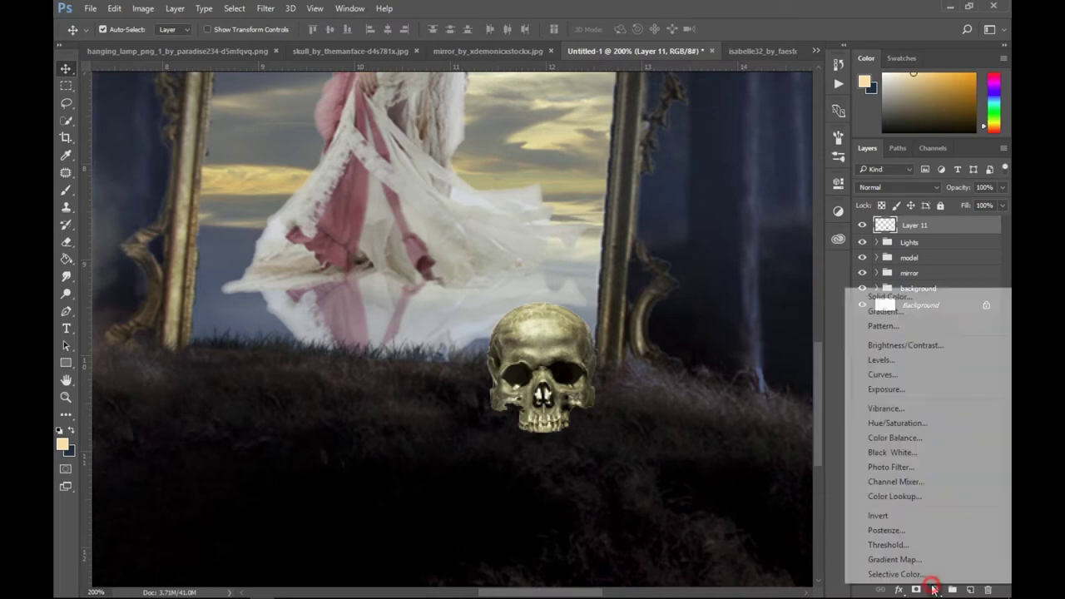
pyautogui.click(928, 423)
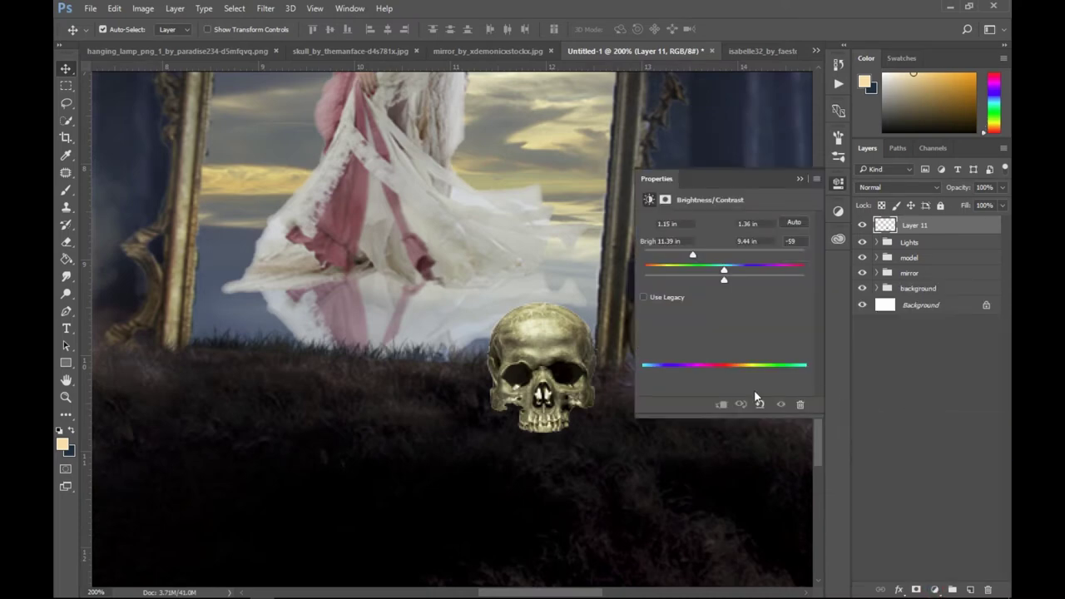
pyautogui.click(720, 405)
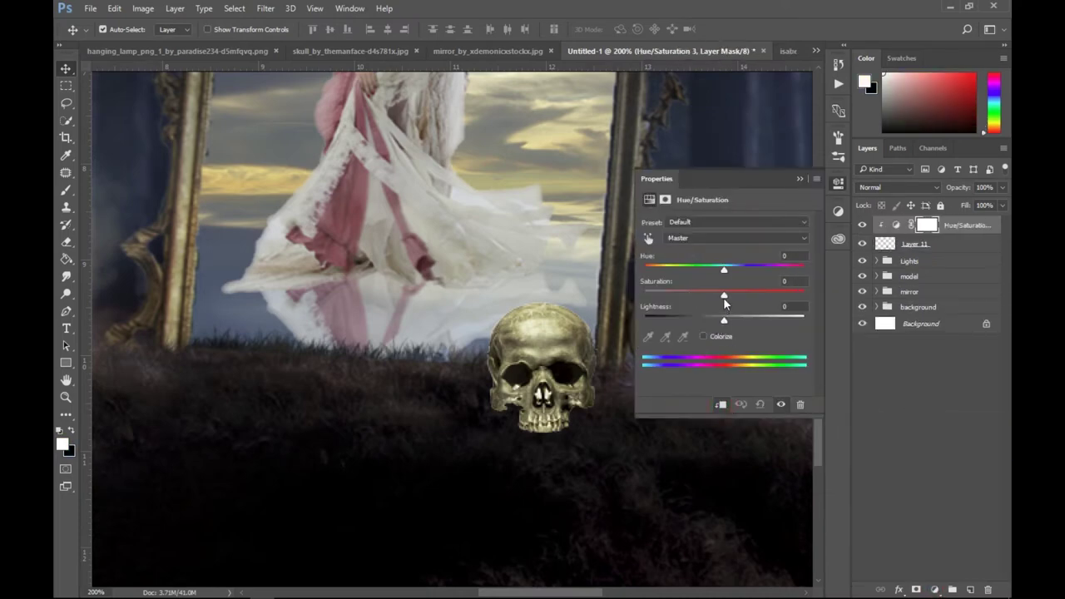
pyautogui.moveTo(707, 296); pyautogui.dragTo(680, 296)
pyautogui.click(797, 179)
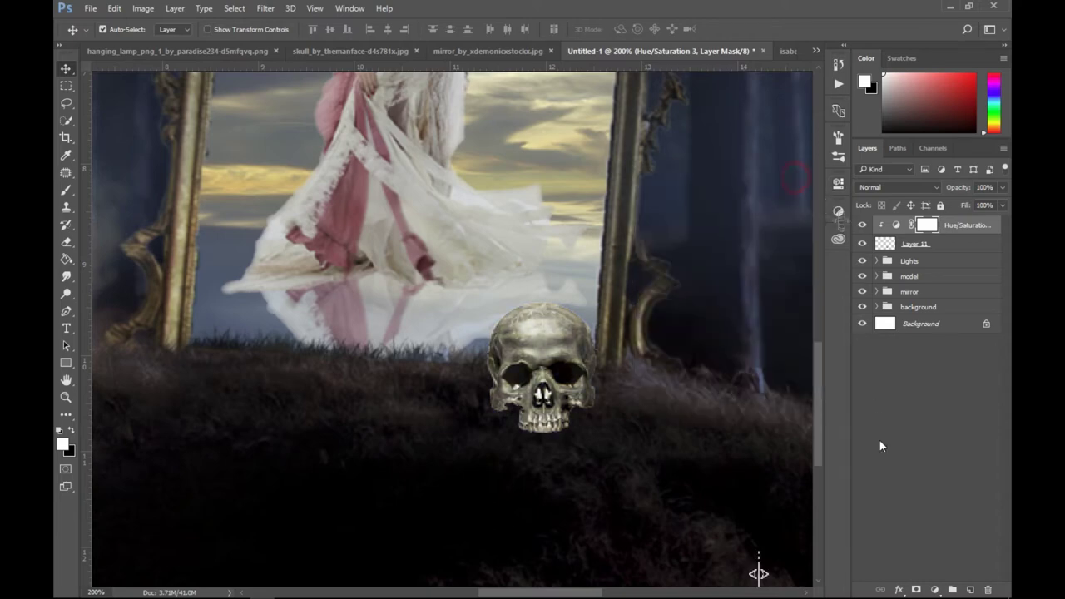
pyautogui.click(933, 589)
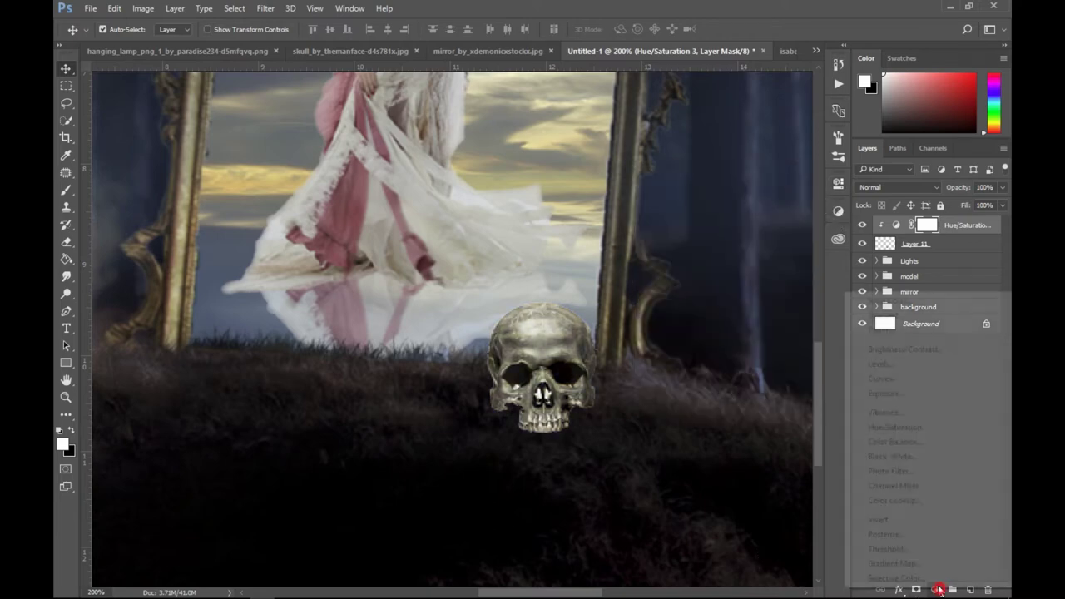
pyautogui.click(915, 431)
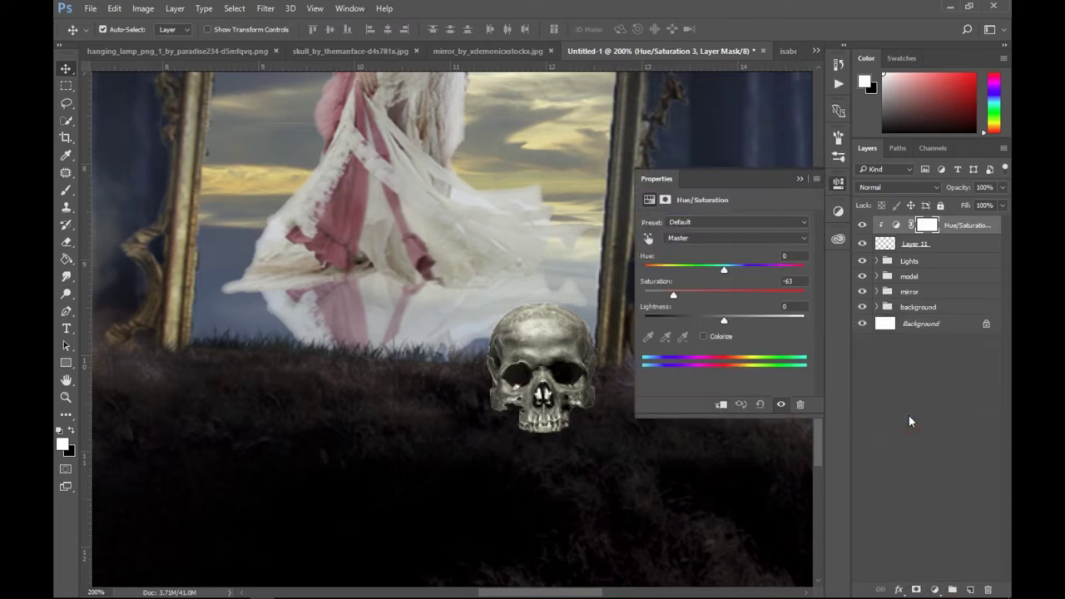
pyautogui.click(799, 178)
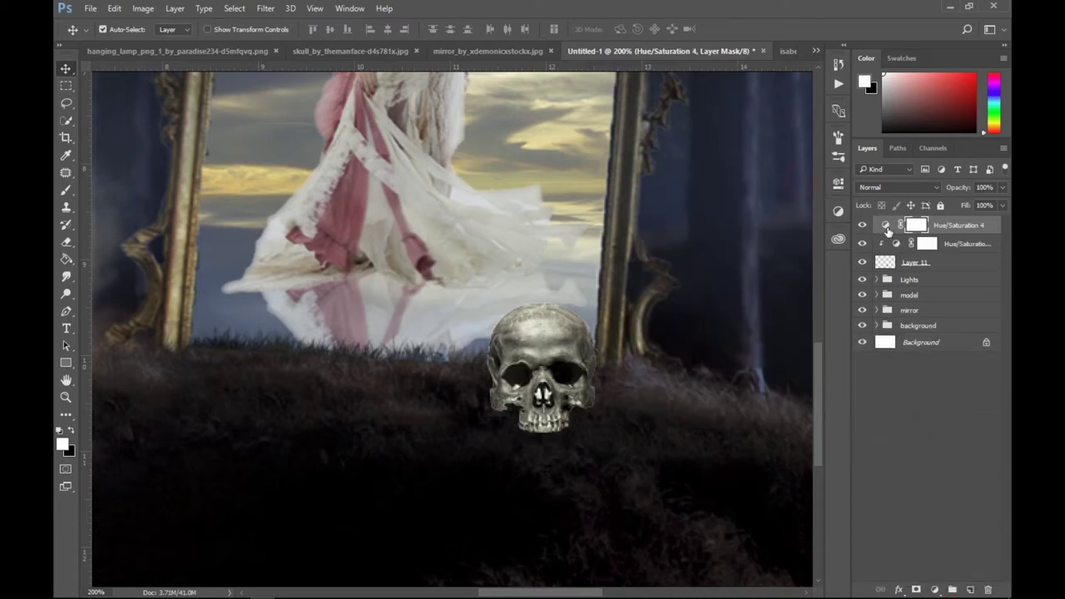
pyautogui.press('Delete')
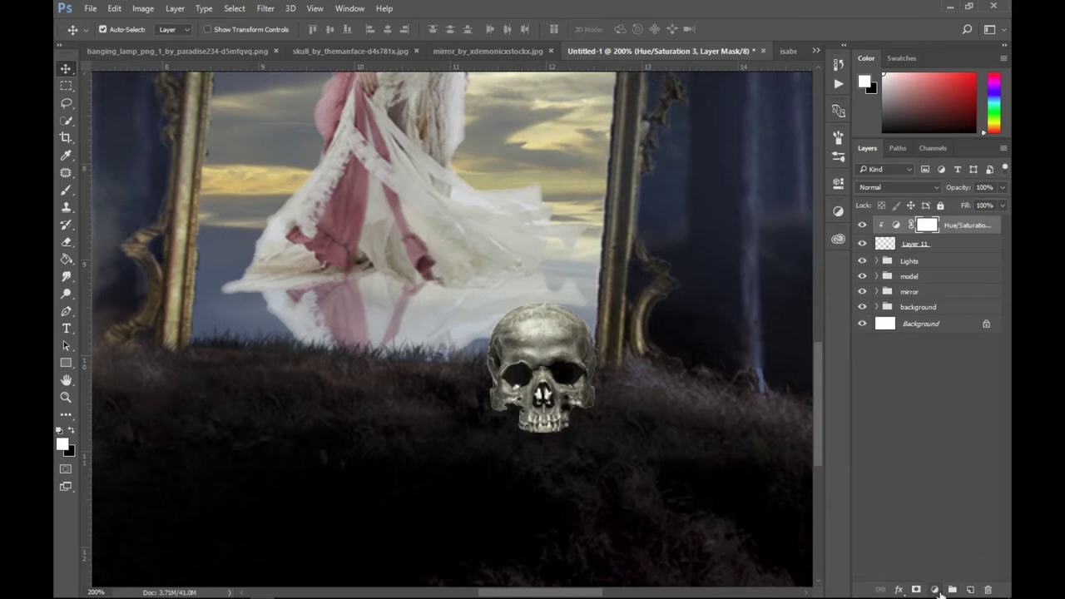
# Add a clipped Color Balance shifting the skull's midtones to +14 red and +1 green.
pyautogui.click(933, 589)
pyautogui.click(913, 449)
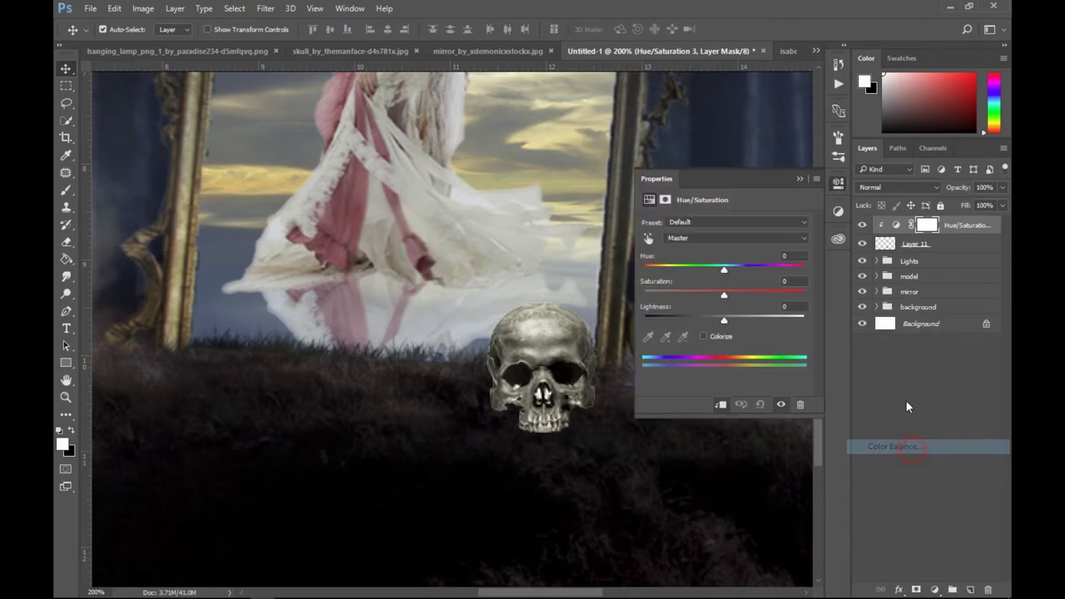
pyautogui.click(722, 404)
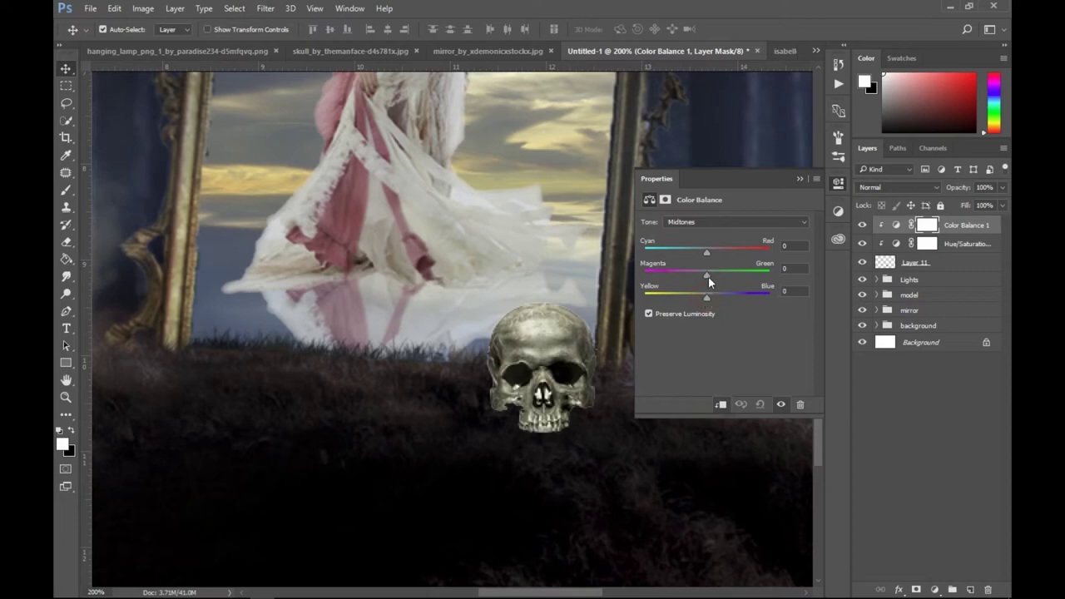
pyautogui.moveTo(714, 249); pyautogui.dragTo(717, 250)
pyautogui.moveTo(706, 275); pyautogui.dragTo(711, 275)
pyautogui.click(794, 179)
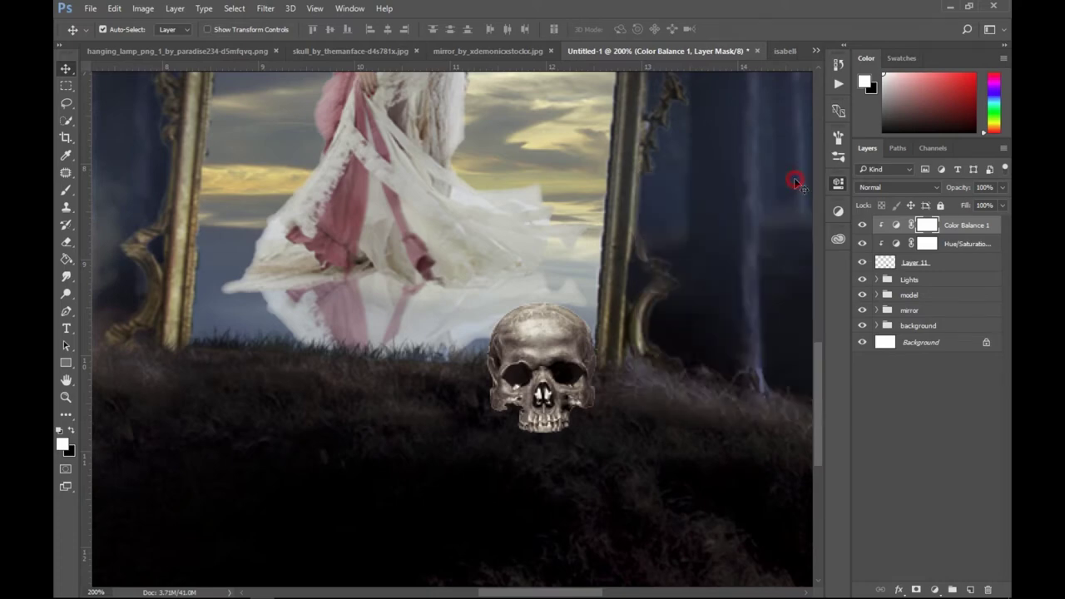
pyautogui.hotkey('ctrl', '-')
pyautogui.hotkey('ctrl', '-')
# Zoom in on the skull and add a layer mask to Layer 11.
pyautogui.hotkey('ctrl', '+')
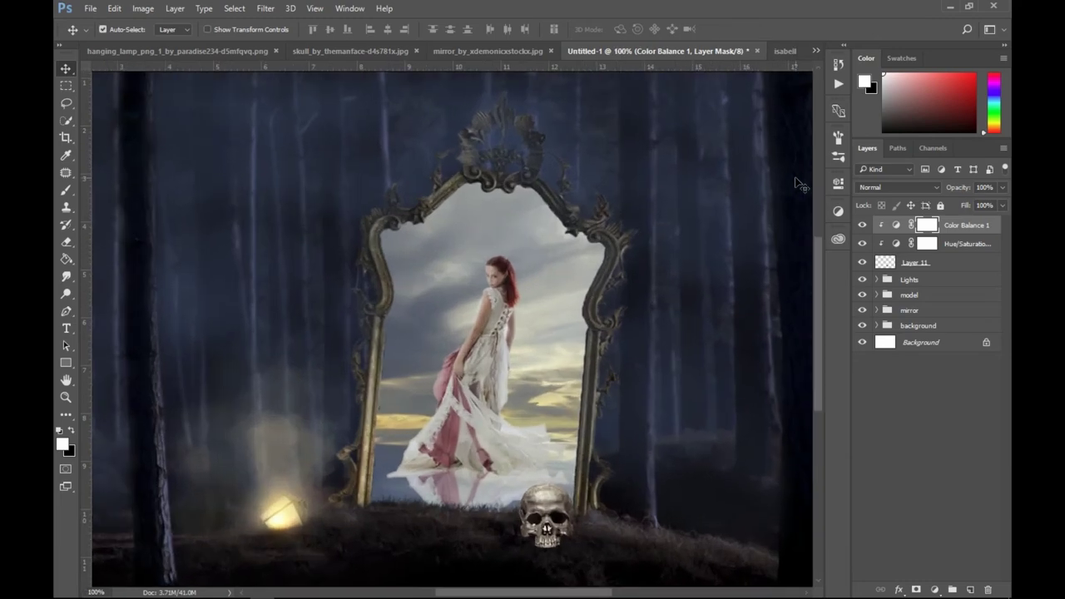
pyautogui.scroll(-3, 654, 411)
pyautogui.hscroll(3, 654, 410)
pyautogui.scroll(-3, 657, 411)
pyautogui.hscroll(1, 658, 411)
pyautogui.hscroll(-3, 657, 411)
pyautogui.scroll(-1, 654, 404)
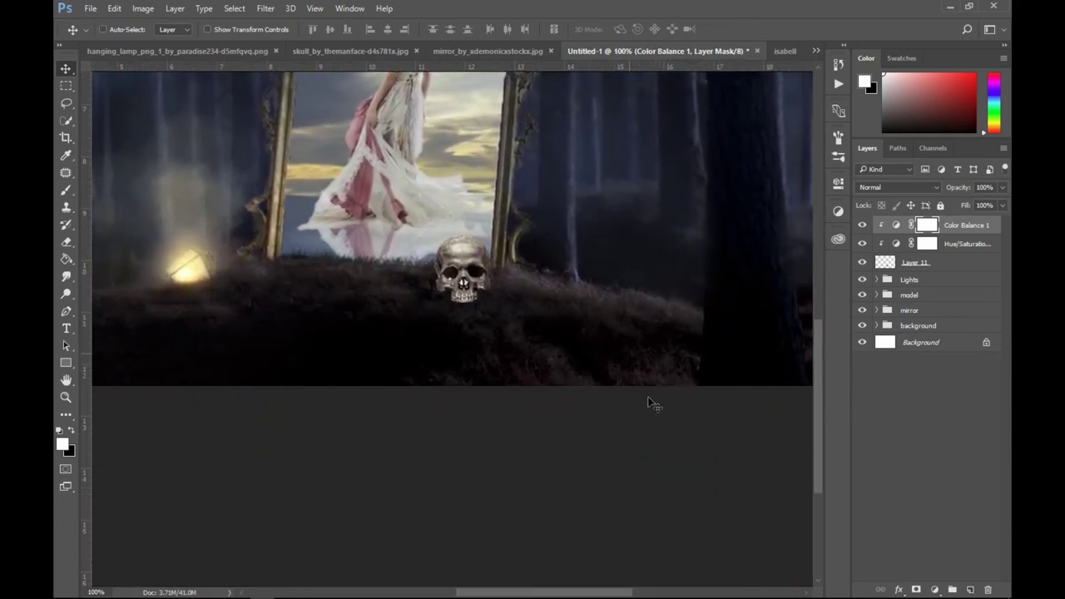
pyautogui.hotkey('ctrl', '+')
pyautogui.hotkey('ctrl', '+')
pyautogui.scroll(1, 701, 374)
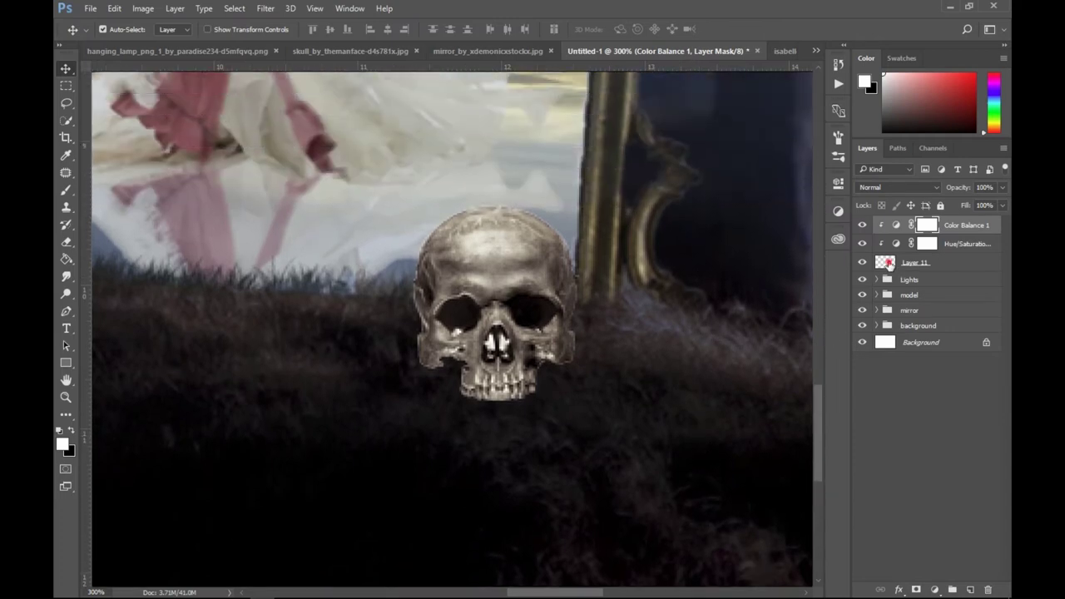
pyautogui.click(884, 262)
pyautogui.click(916, 589)
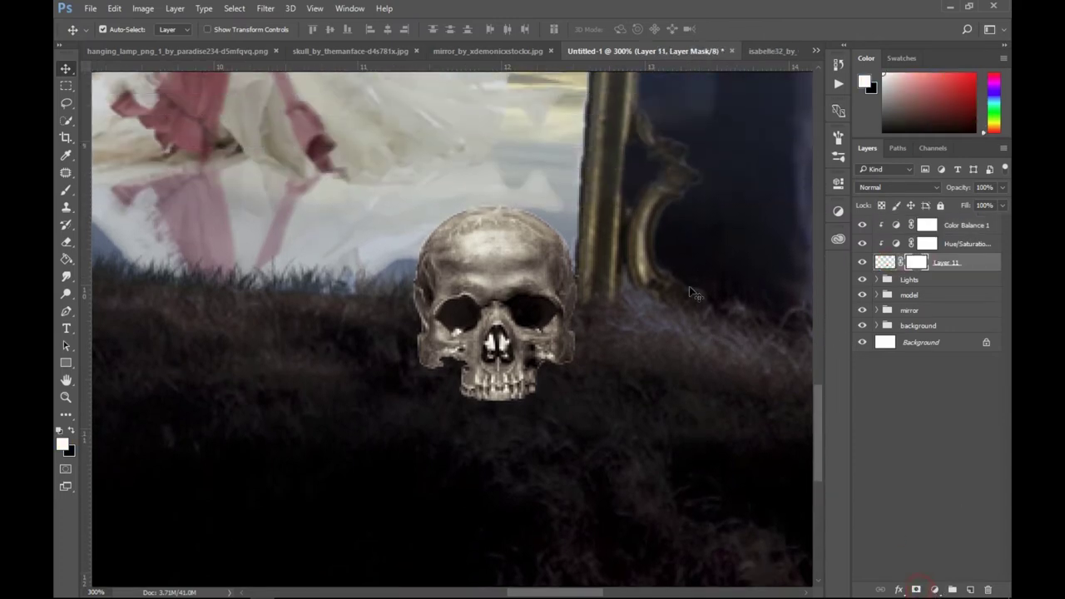
# Ready the Brush tool with black as the foreground colour.
pyautogui.press('b')
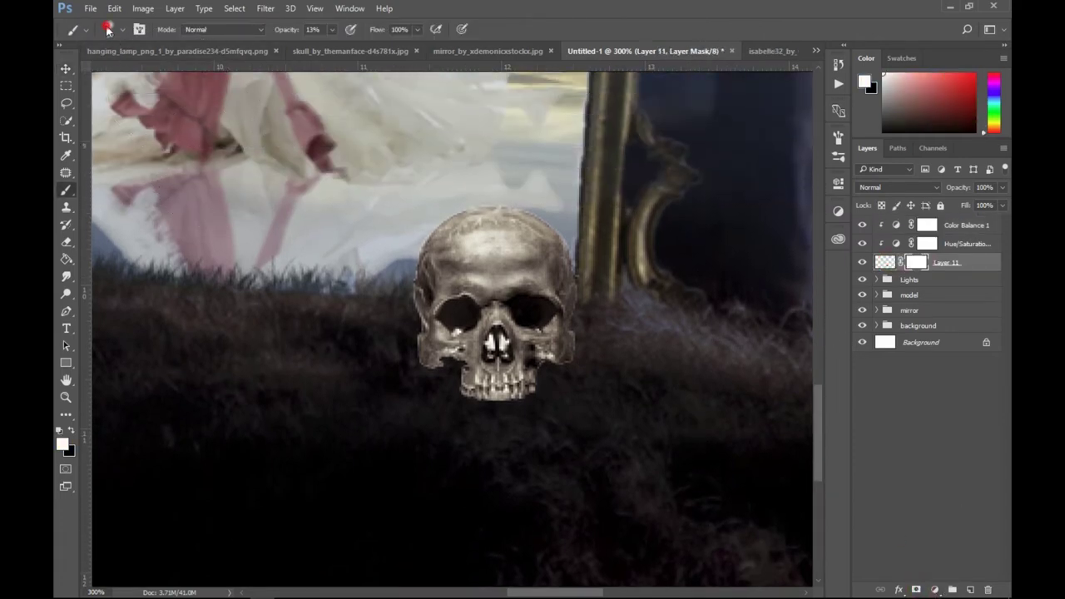
pyautogui.click(116, 29)
pyautogui.click(575, 30)
pyautogui.click(64, 445)
pyautogui.moveTo(399, 297); pyautogui.dragTo(351, 321)
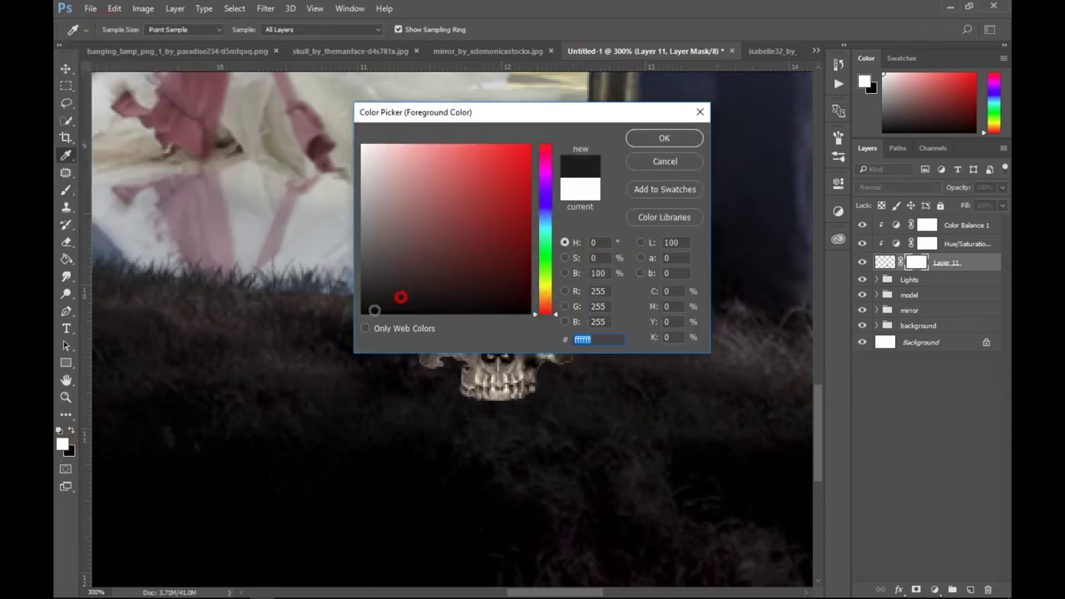
pyautogui.click(664, 138)
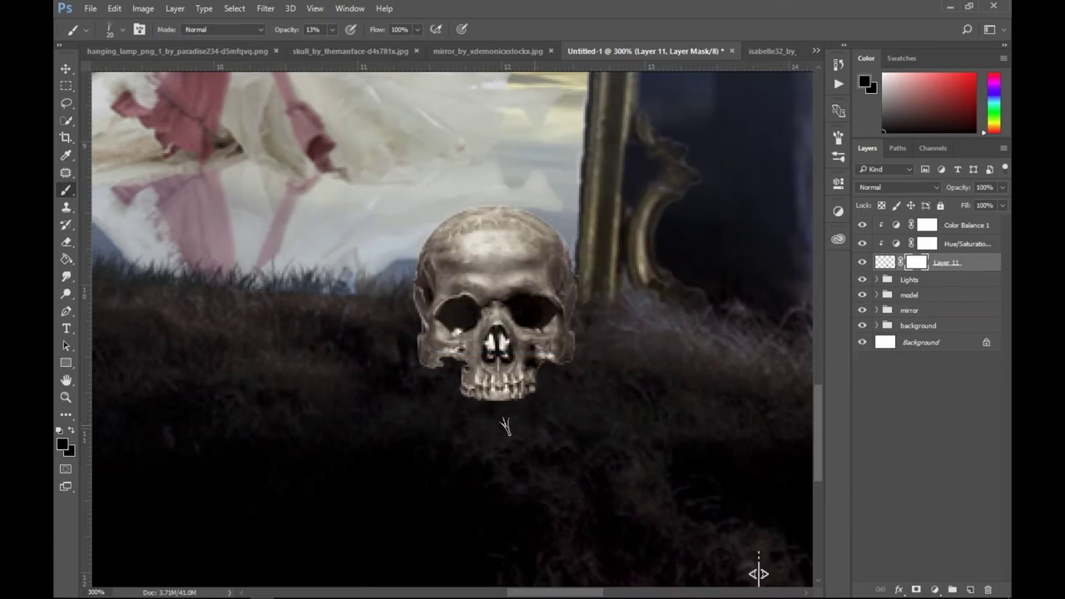
# Paint black on the mask over the skull's lower jaw edges so it sinks into the grass.
pyautogui.moveTo(481, 405); pyautogui.dragTo(468, 404)
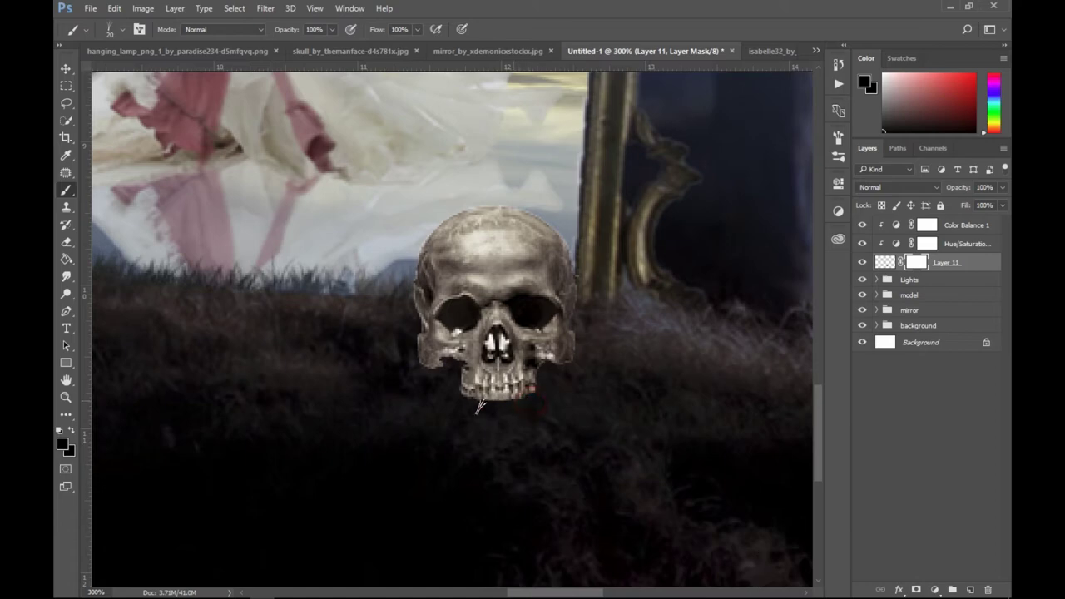
pyautogui.moveTo(529, 405); pyautogui.dragTo(443, 386)
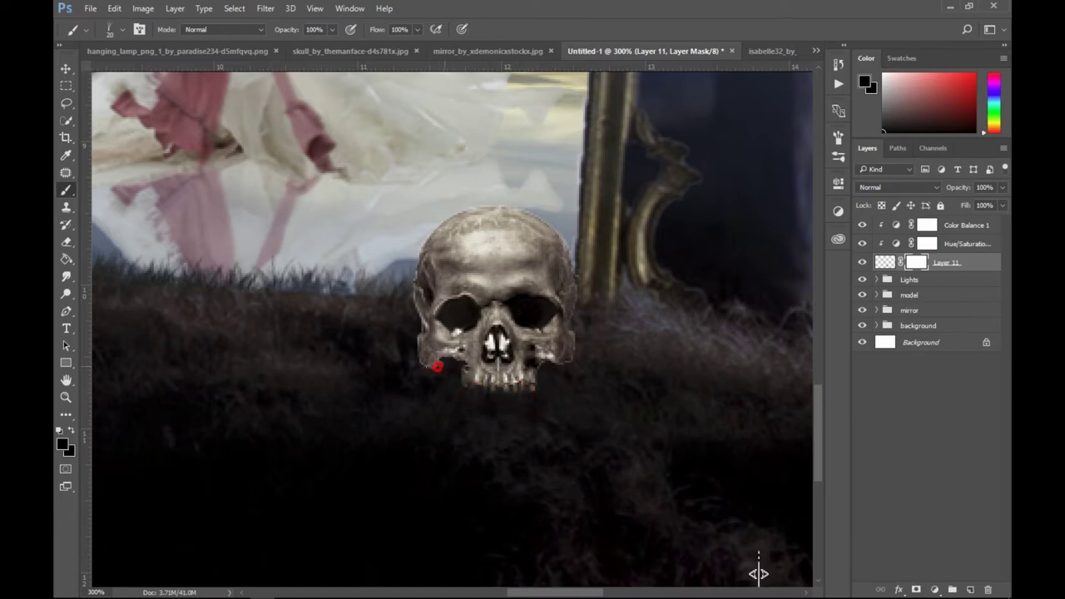
pyautogui.click(448, 360)
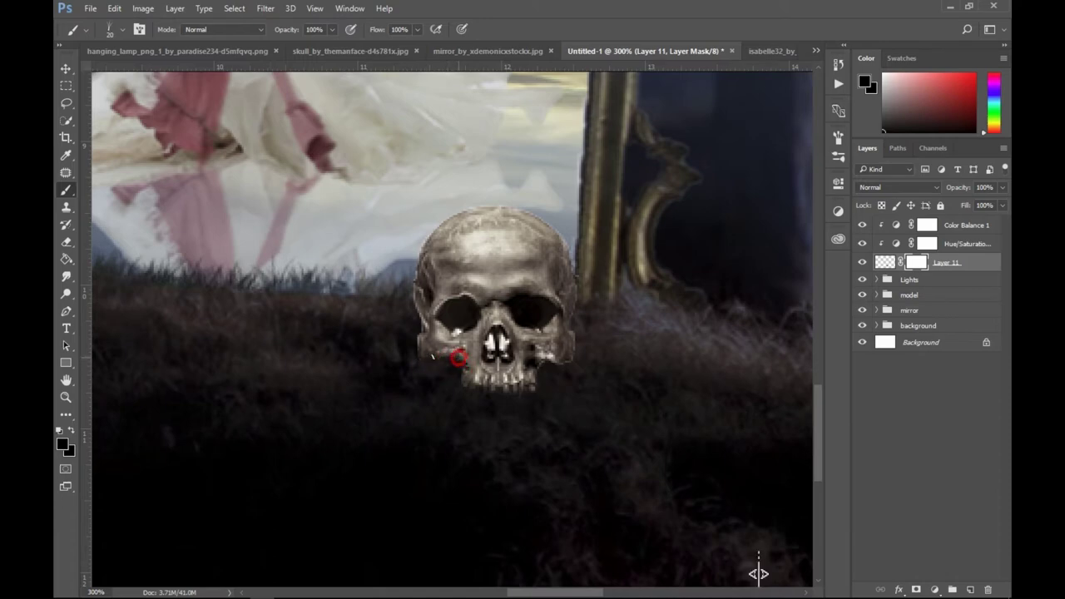
pyautogui.moveTo(440, 355)
pyautogui.mouseDown()
pyautogui.moveTo(404, 352)
pyautogui.moveTo(409, 342)
pyautogui.mouseUp()
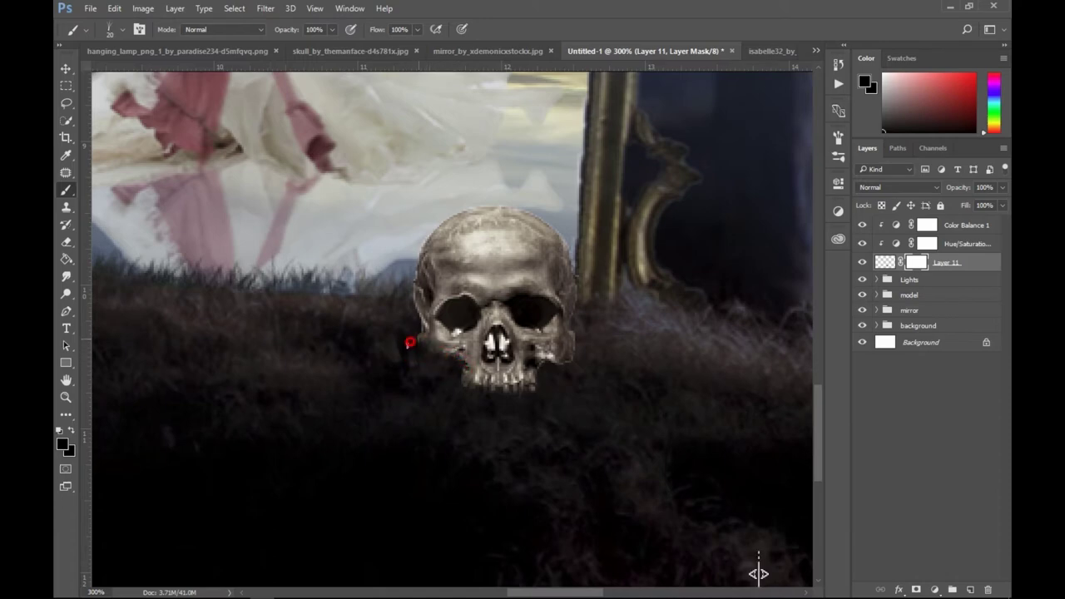
pyautogui.moveTo(549, 369); pyautogui.dragTo(566, 364)
pyautogui.click(572, 361)
pyautogui.moveTo(566, 359)
pyautogui.mouseDown()
pyautogui.moveTo(544, 363)
pyautogui.moveTo(550, 347)
pyautogui.moveTo(527, 391)
pyautogui.moveTo(537, 397)
pyautogui.moveTo(587, 366)
pyautogui.mouseUp()
pyautogui.moveTo(518, 375)
pyautogui.mouseDown()
pyautogui.moveTo(499, 404)
pyautogui.moveTo(516, 382)
pyautogui.moveTo(503, 401)
pyautogui.moveTo(482, 394)
pyautogui.mouseUp()
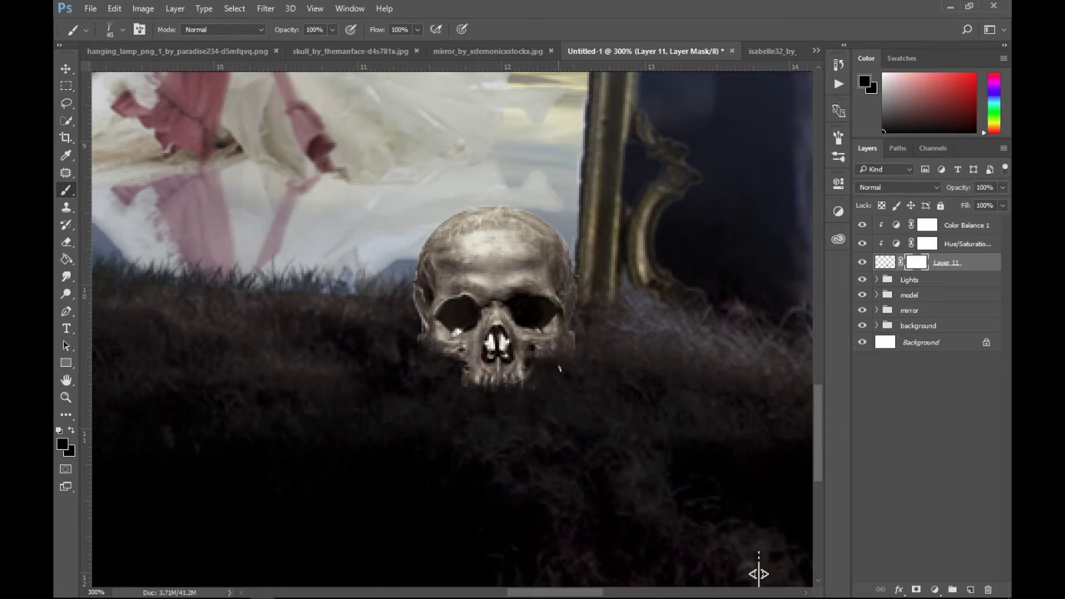
pyautogui.click(66, 68)
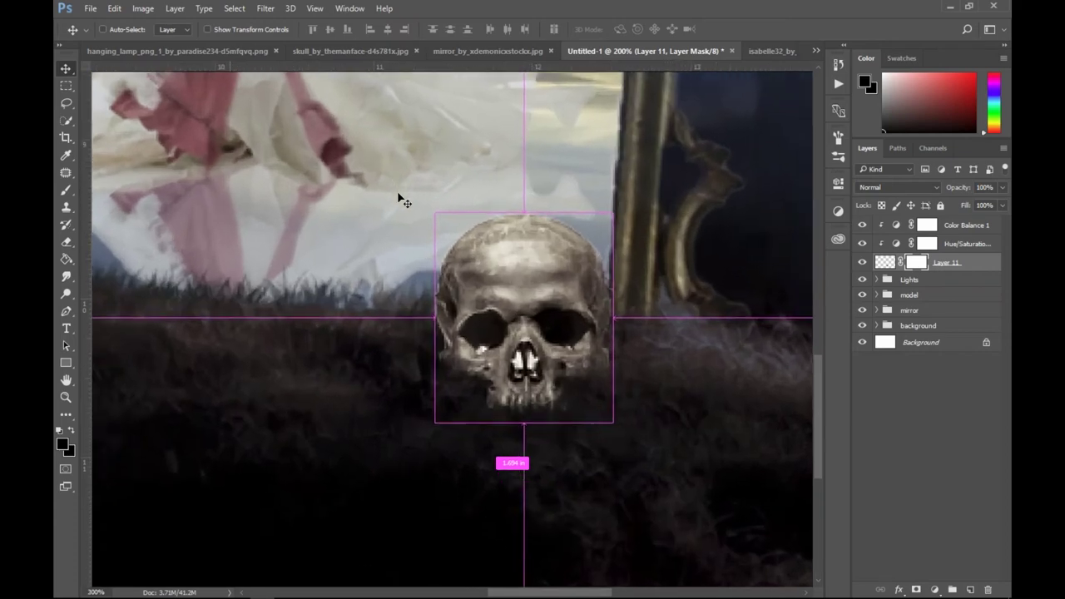
# At 400% zoom, target the skull's pixels and sample the eye socket's dark colour.
pyautogui.hotkey('ctrl', '+')
pyautogui.click(891, 263)
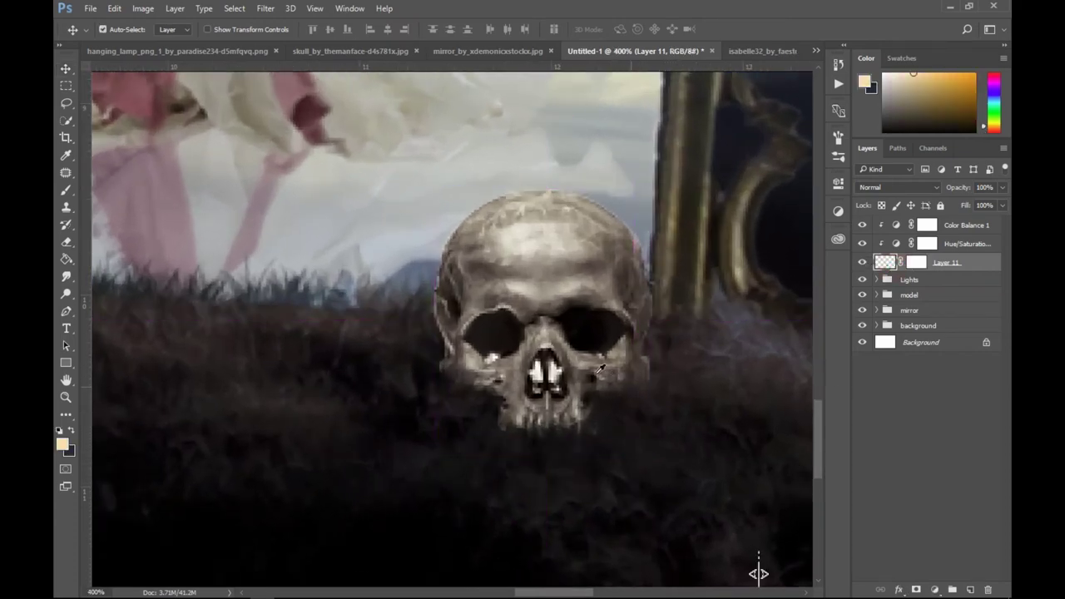
pyautogui.press('i')
pyautogui.click(494, 318)
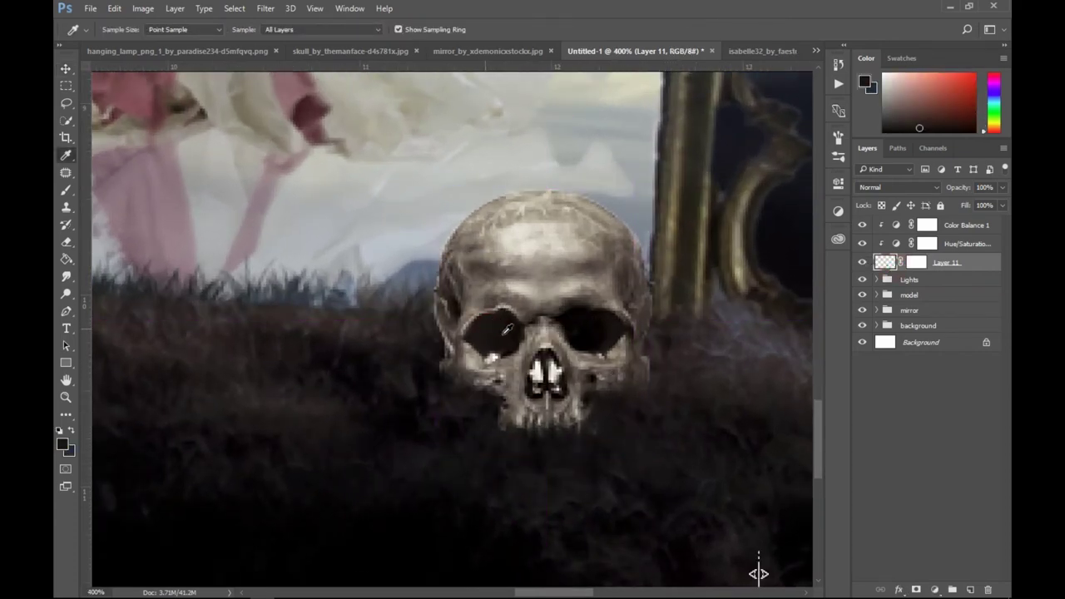
# Pick the soft round 40 px brush on Layer 11 and shrink it for fine detail.
pyautogui.press('b')
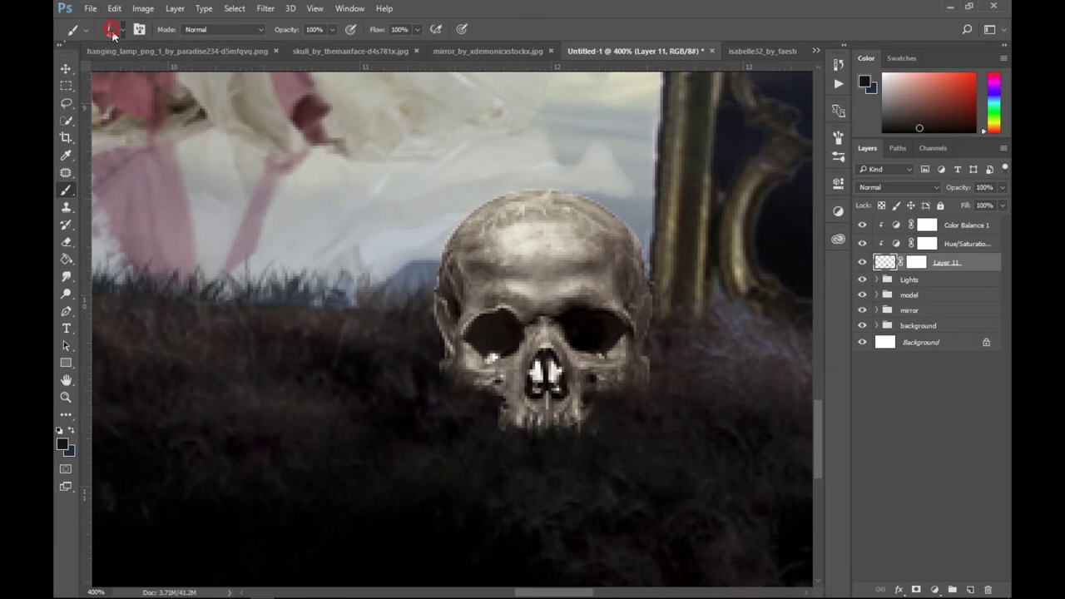
pyautogui.click(111, 31)
pyautogui.click(124, 129)
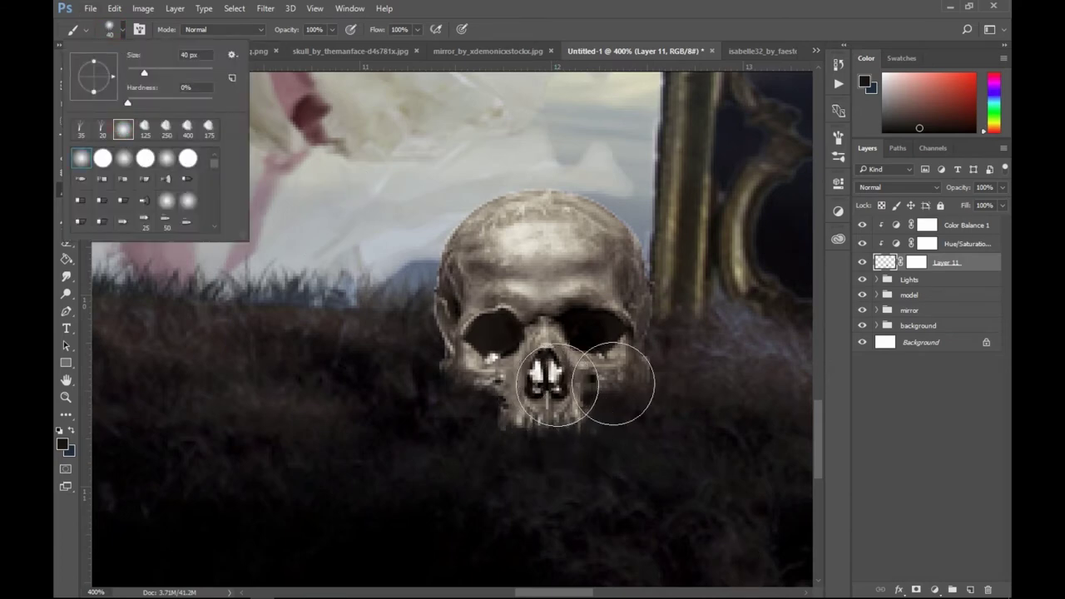
pyautogui.click(967, 441)
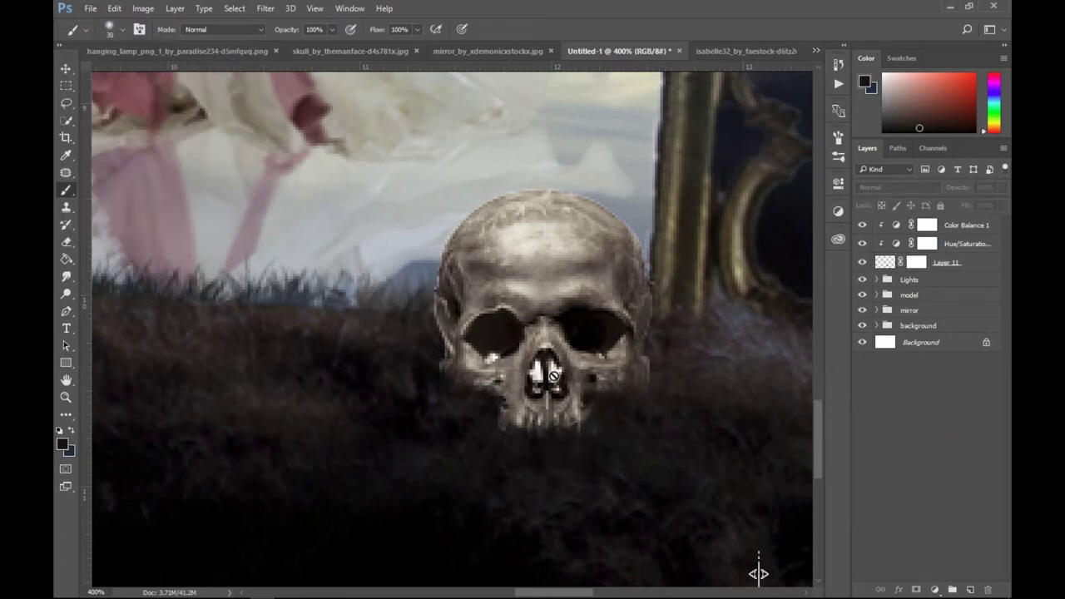
pyautogui.click(885, 265)
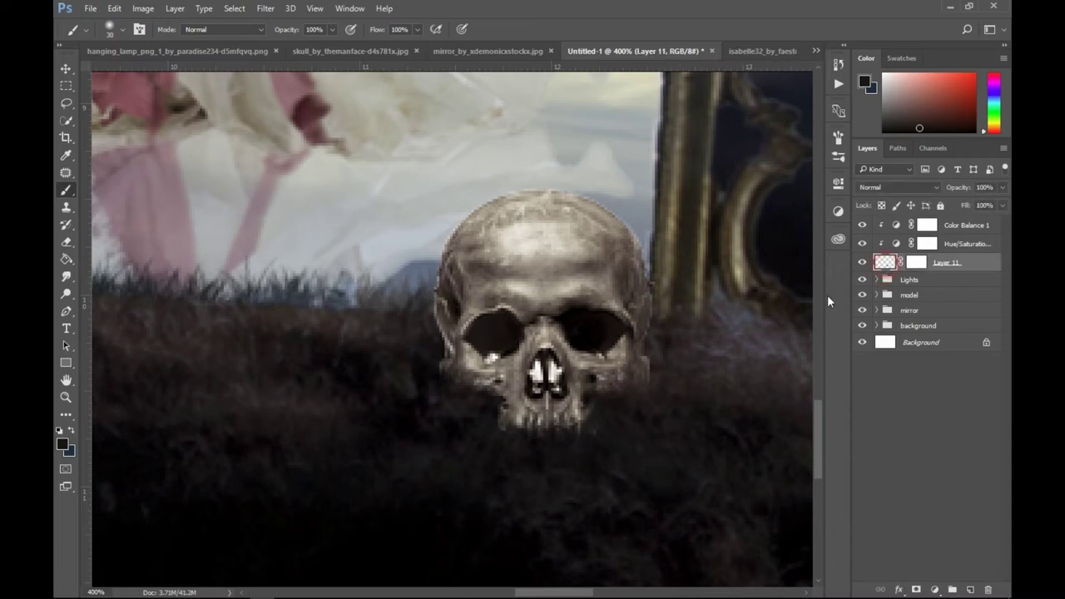
pyautogui.press('[')
pyautogui.press('[')
pyautogui.press('[')
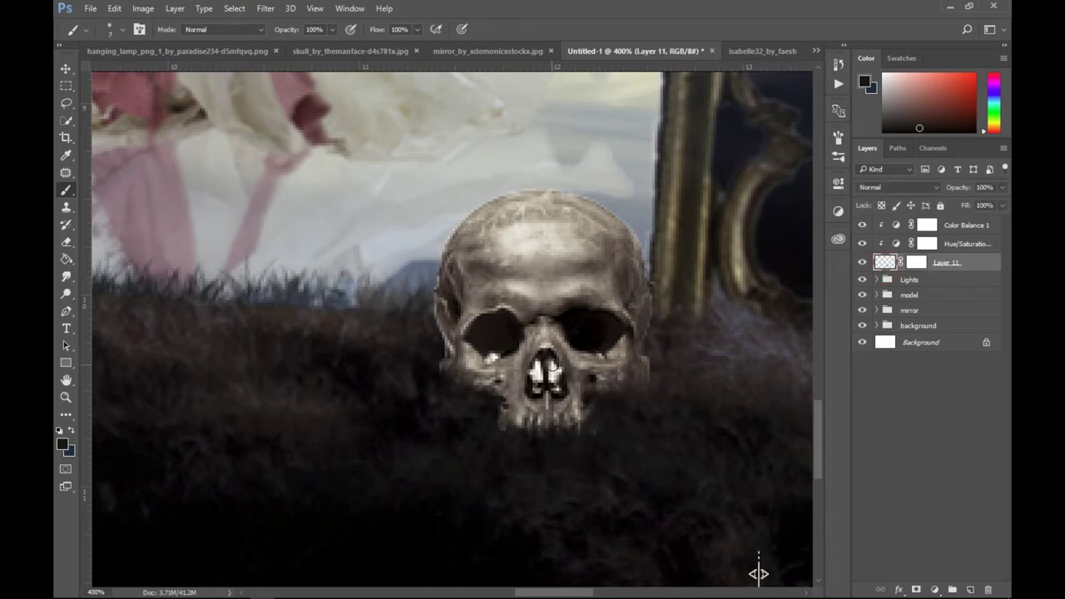
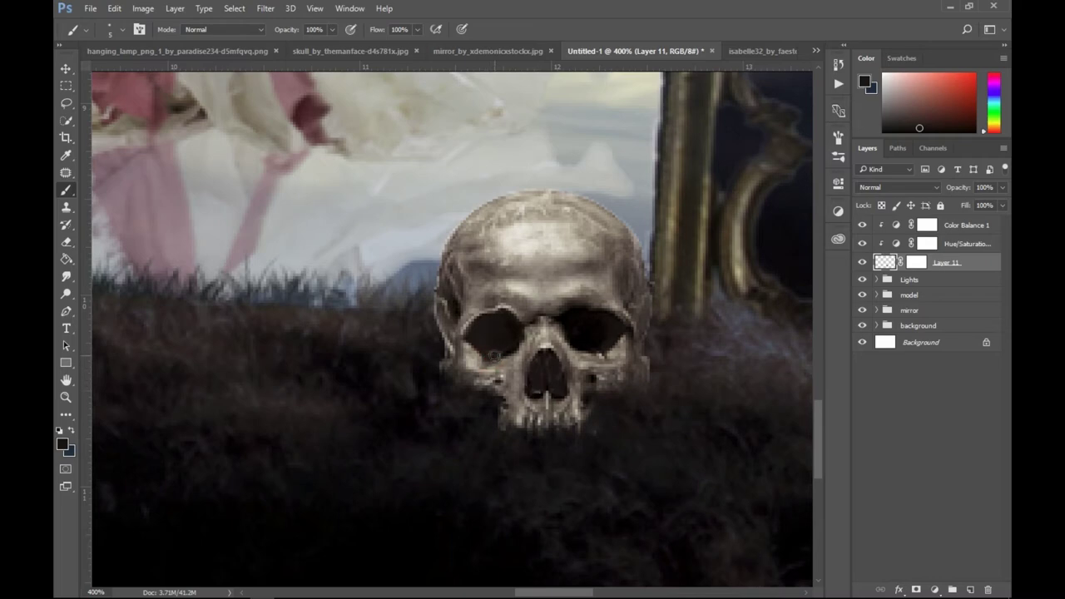
# Sample the dark eye-socket colour and paint it into the skull's nose cavity.
pyautogui.press('i')
pyautogui.click(588, 334)
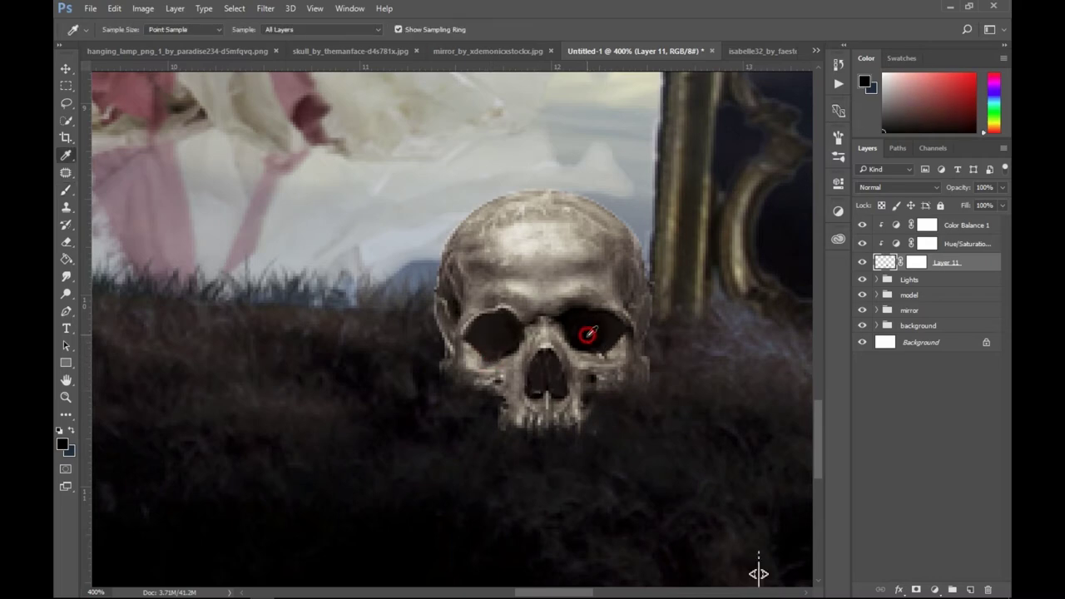
pyautogui.press('b')
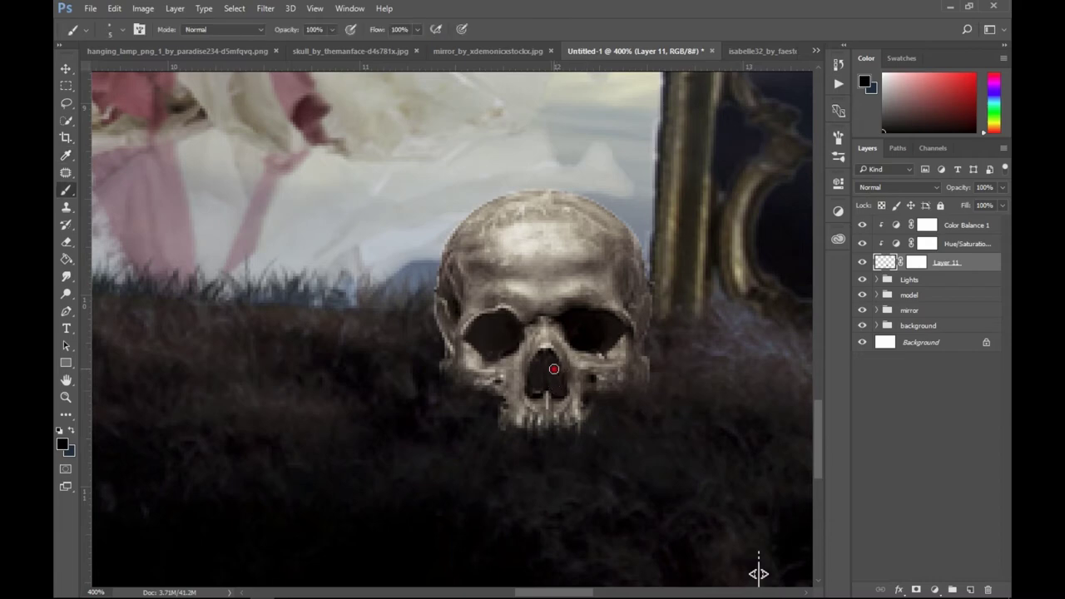
pyautogui.moveTo(537, 372); pyautogui.dragTo(539, 384)
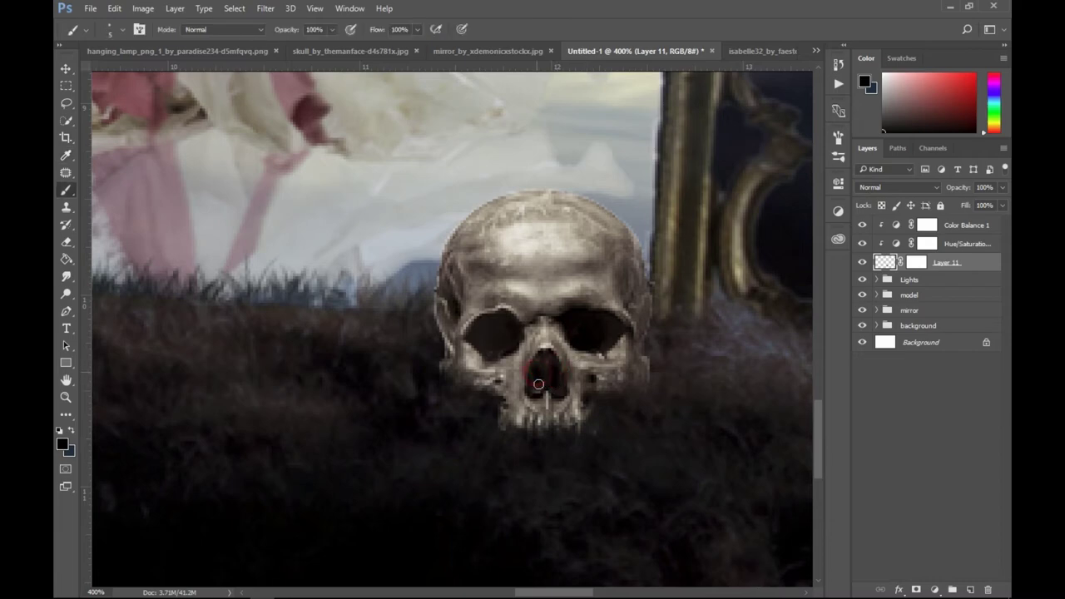
# Select the skull layer, Layer 11, and bring up the new adjustment layer list.
pyautogui.scroll(-1, 657, 376)
pyautogui.scroll(-1, 649, 371)
pyautogui.scroll(-1, 642, 368)
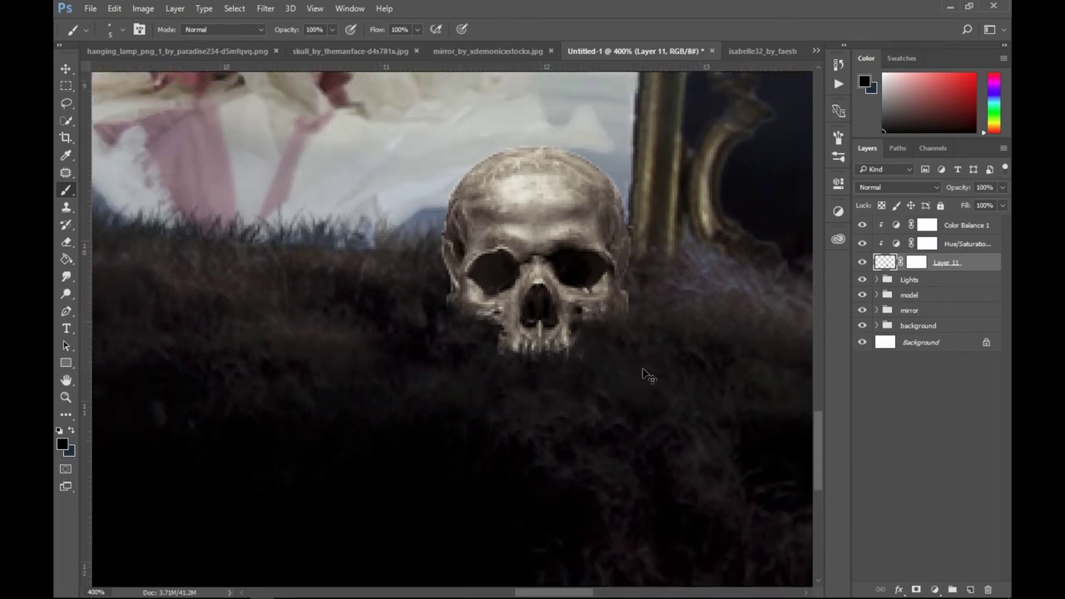
pyautogui.scroll(-2, 643, 368)
pyautogui.scroll(-2, 642, 368)
pyautogui.scroll(-1, 642, 368)
pyautogui.scroll(1, 643, 368)
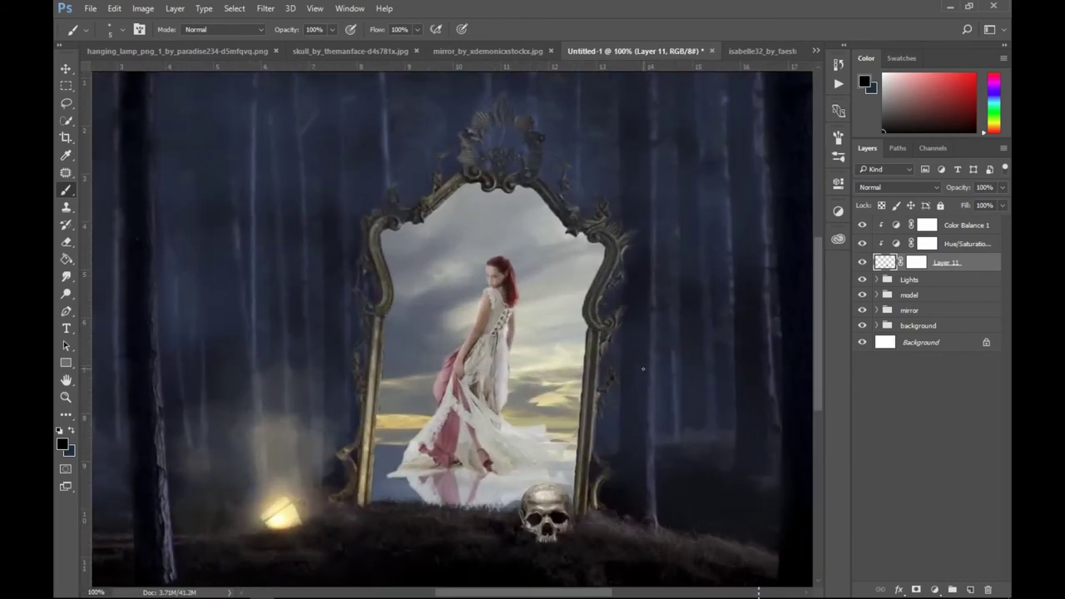
pyautogui.click(66, 67)
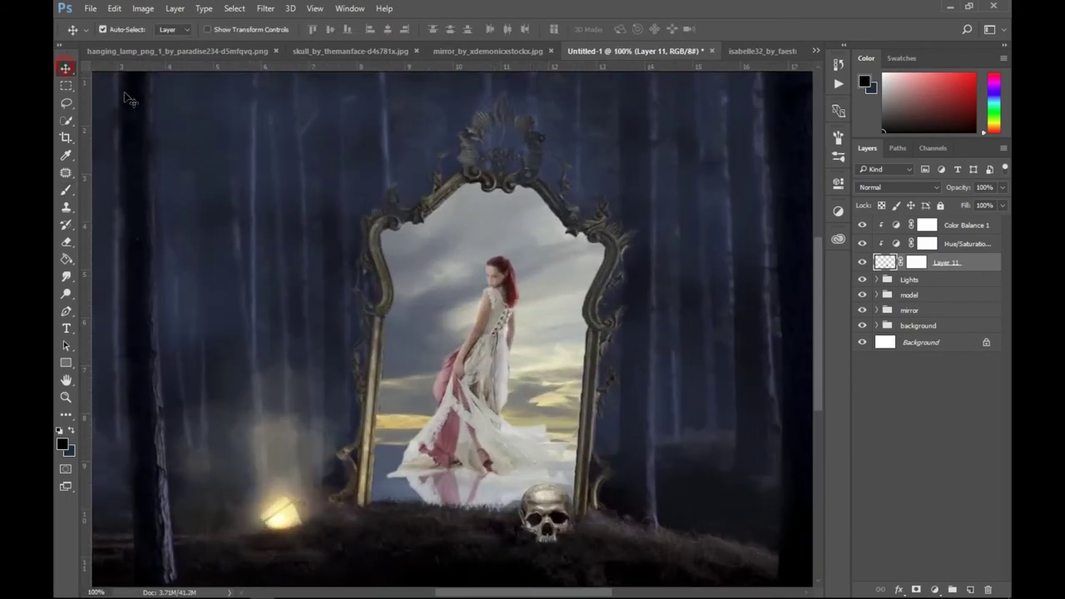
pyautogui.scroll(-3, 620, 337)
pyautogui.scroll(-2, 632, 355)
pyautogui.hscroll(3, 632, 355)
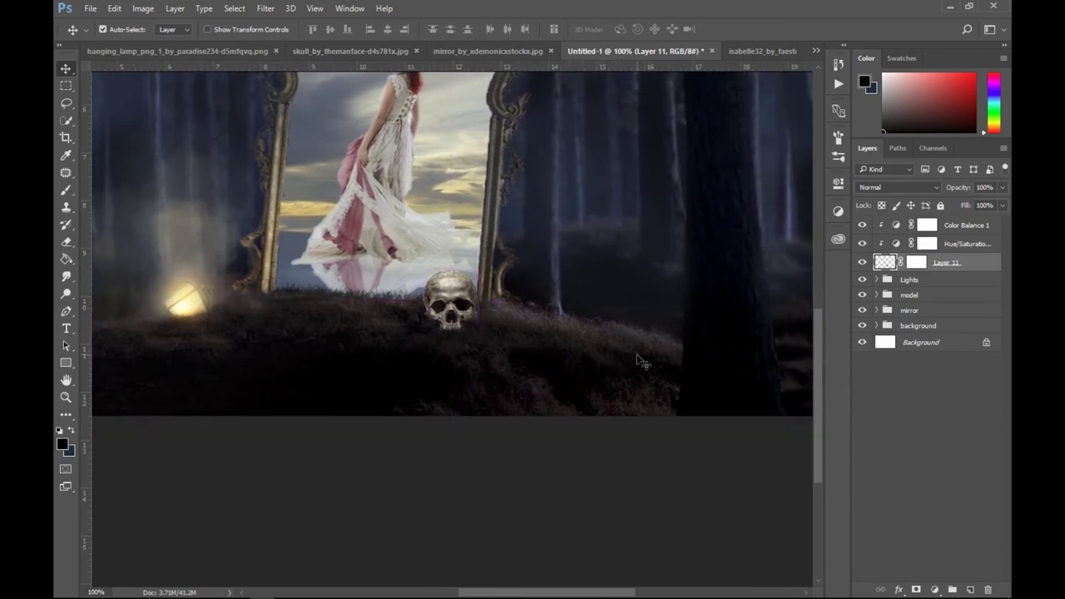
pyautogui.click(919, 243)
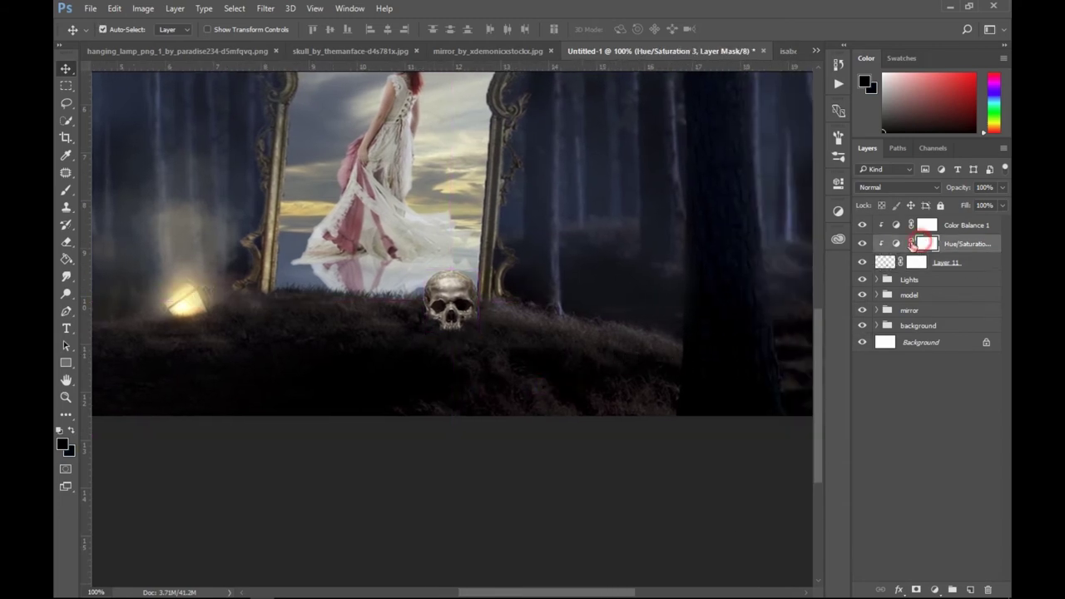
pyautogui.click(886, 259)
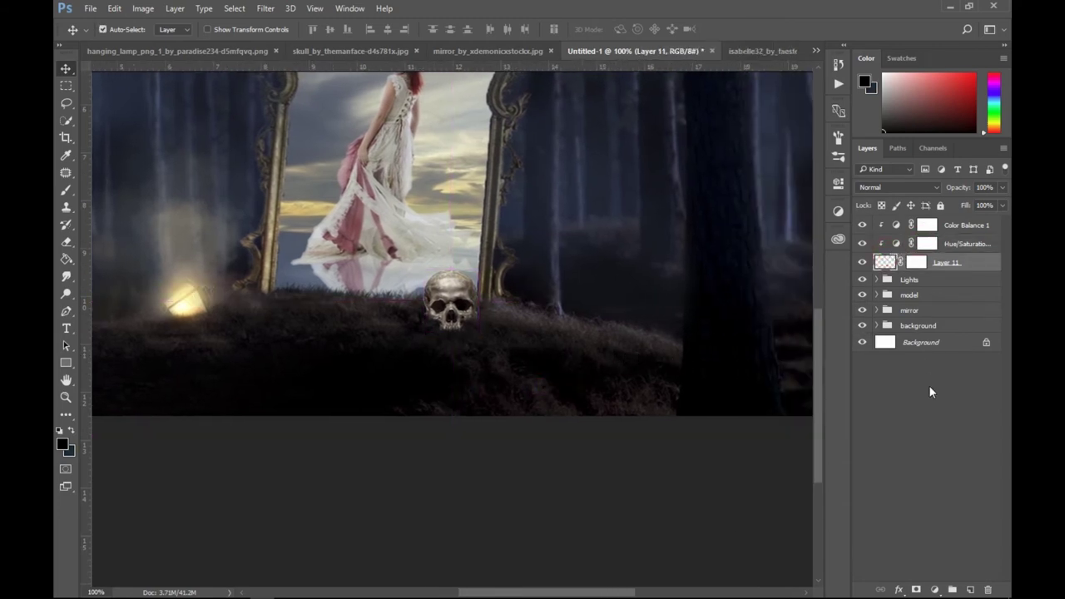
pyautogui.click(943, 587)
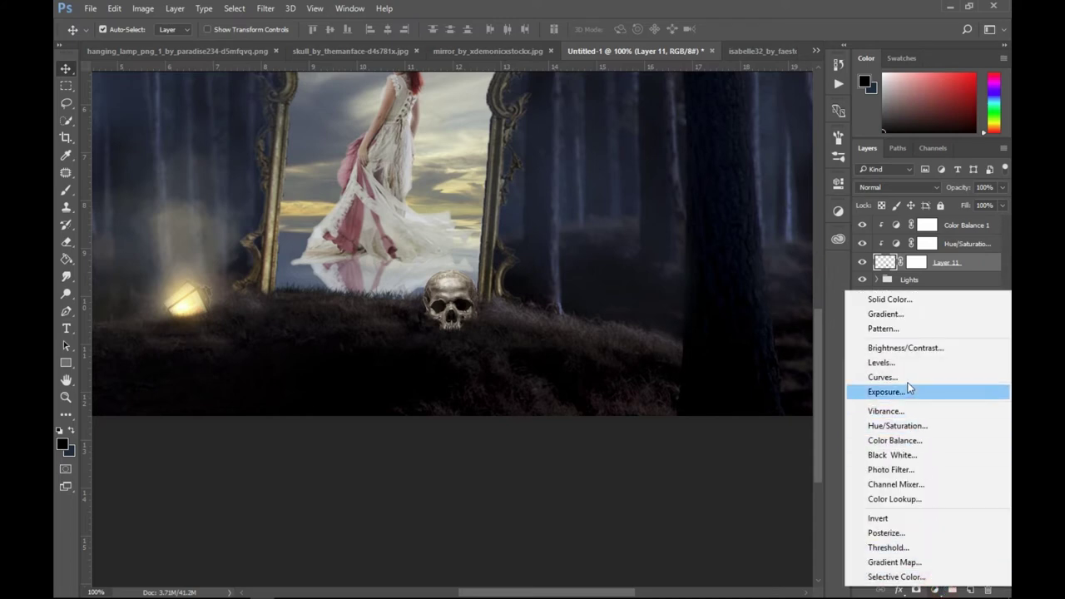
# Add Curves 2 clipped to Layer 11, and clip Hue/Saturation 3 and Color Balance 1 to the skull.
pyautogui.click(905, 380)
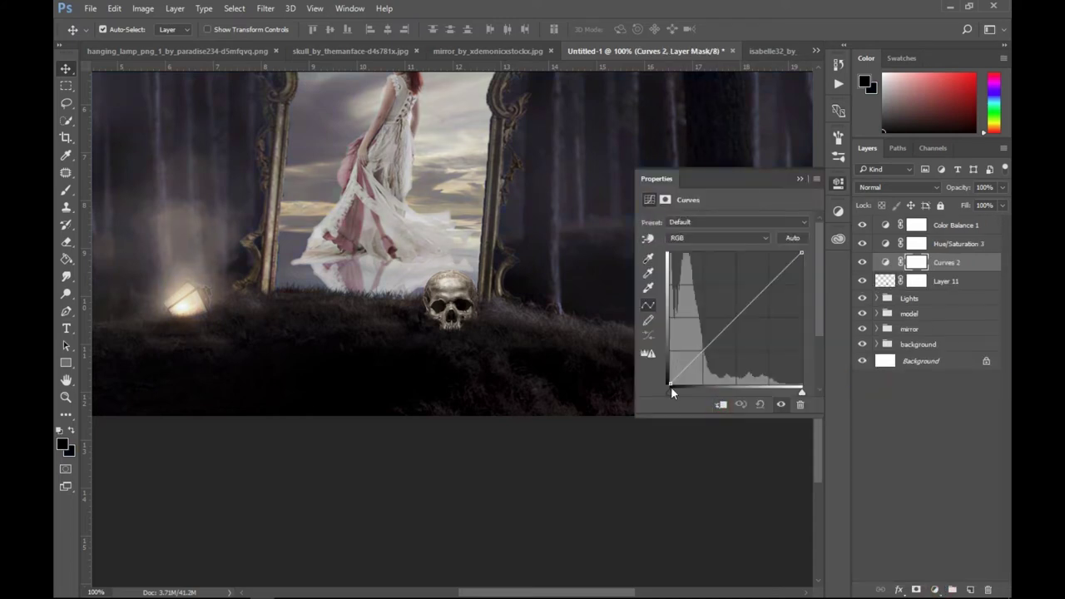
pyautogui.click(720, 406)
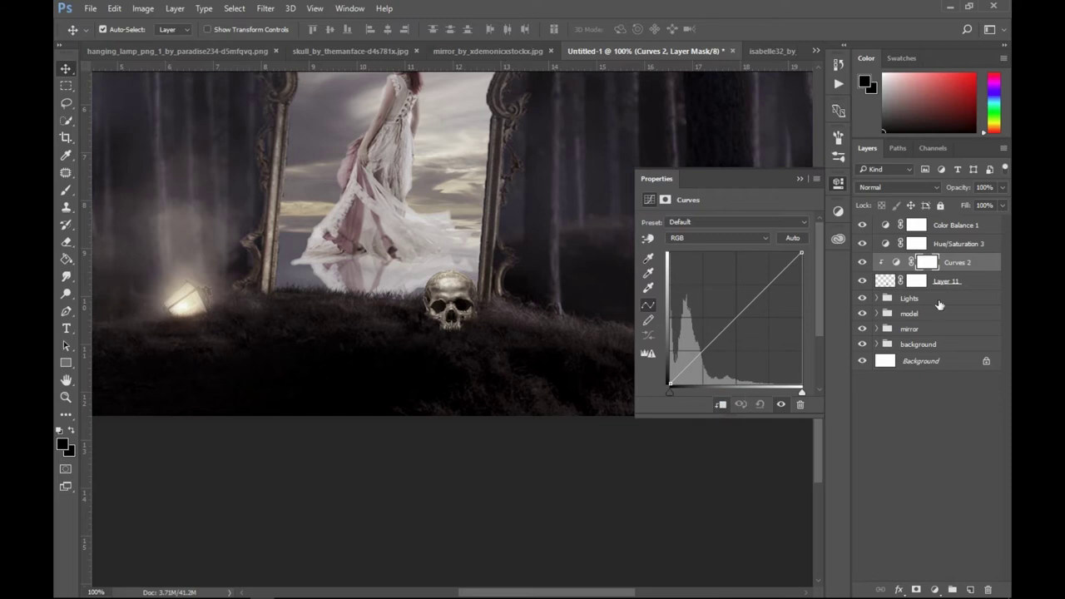
pyautogui.click(952, 242)
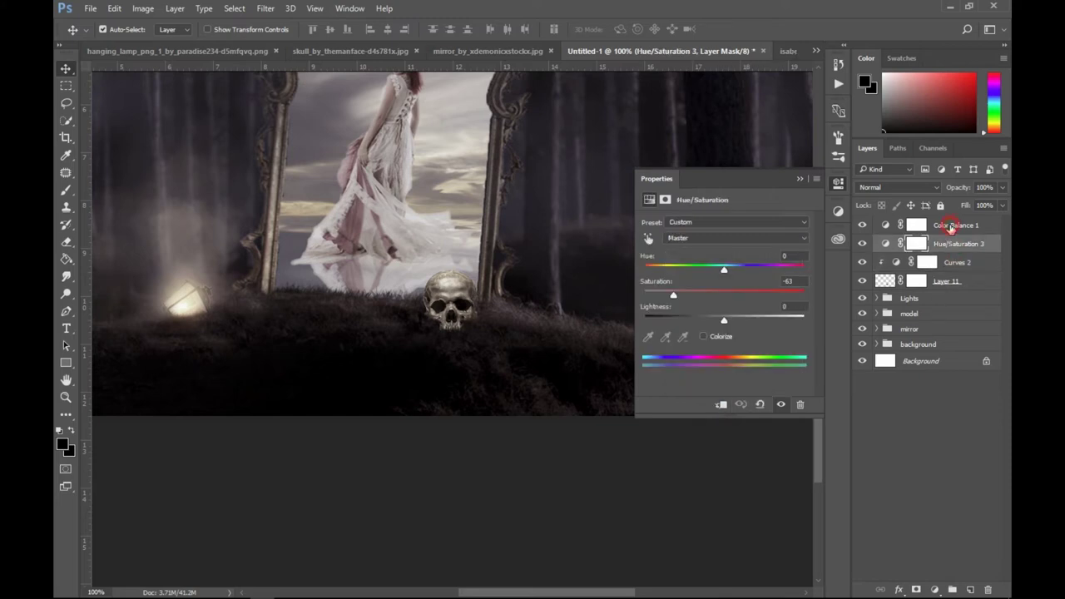
pyautogui.keyDown('shift'); pyautogui.click(950, 226); pyautogui.keyUp('shift')
pyautogui.rightClick(950, 227)
pyautogui.click(735, 338)
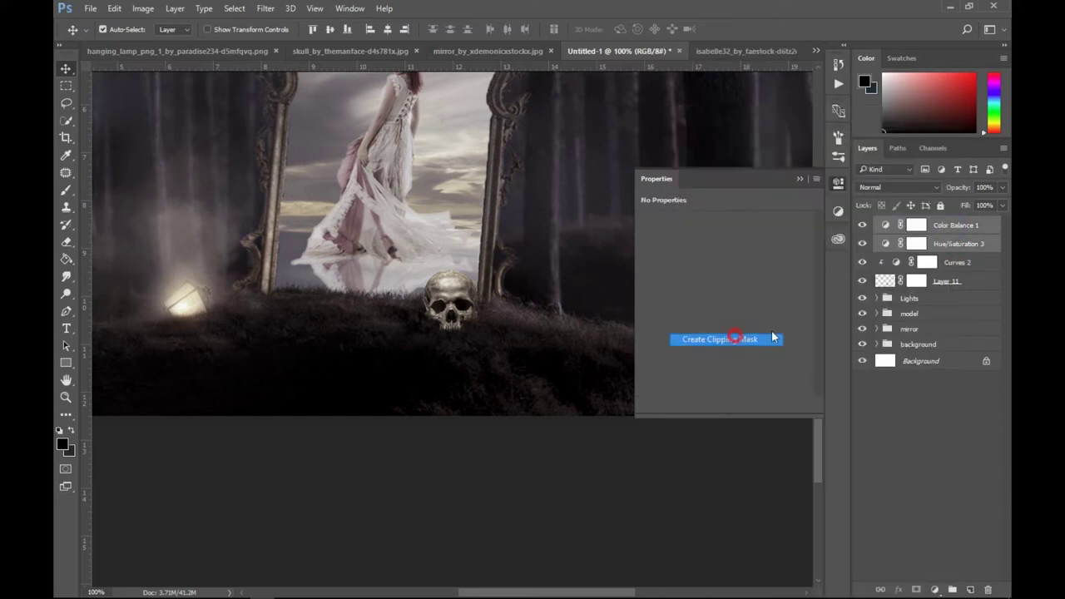
# Pull the Curves 2 black and white points inward to boost the skull's contrast.
pyautogui.click(930, 264)
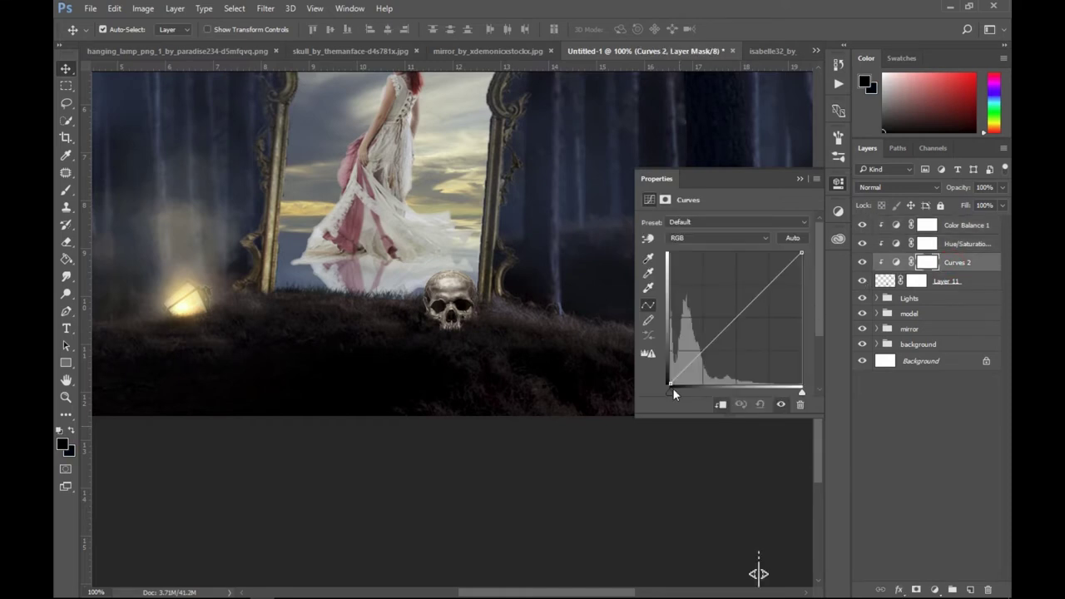
pyautogui.click(888, 265)
pyautogui.moveTo(670, 381); pyautogui.dragTo(658, 385)
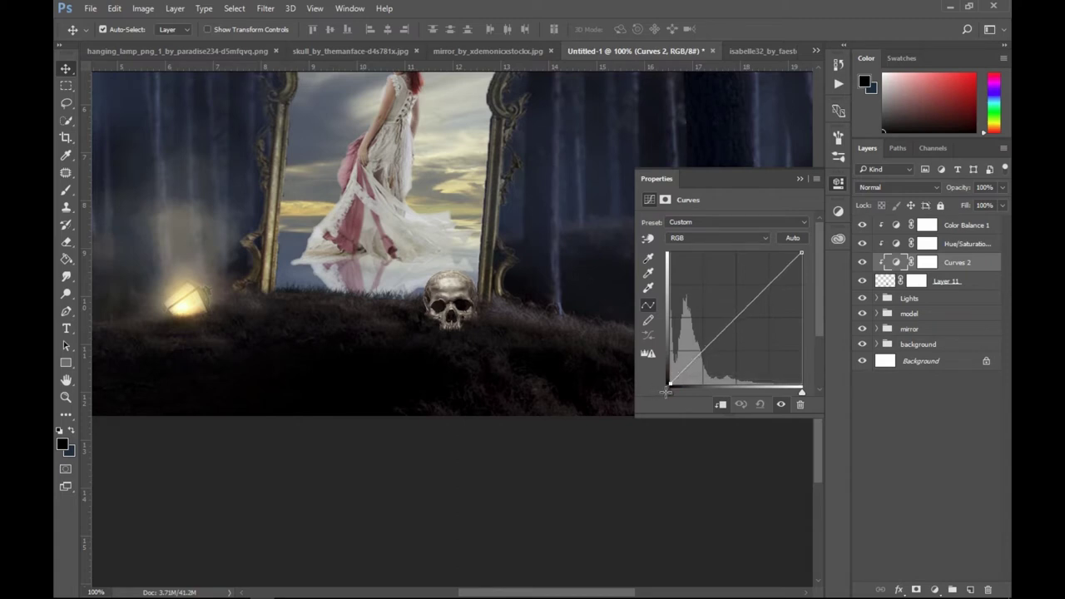
pyautogui.moveTo(672, 392); pyautogui.dragTo(680, 394)
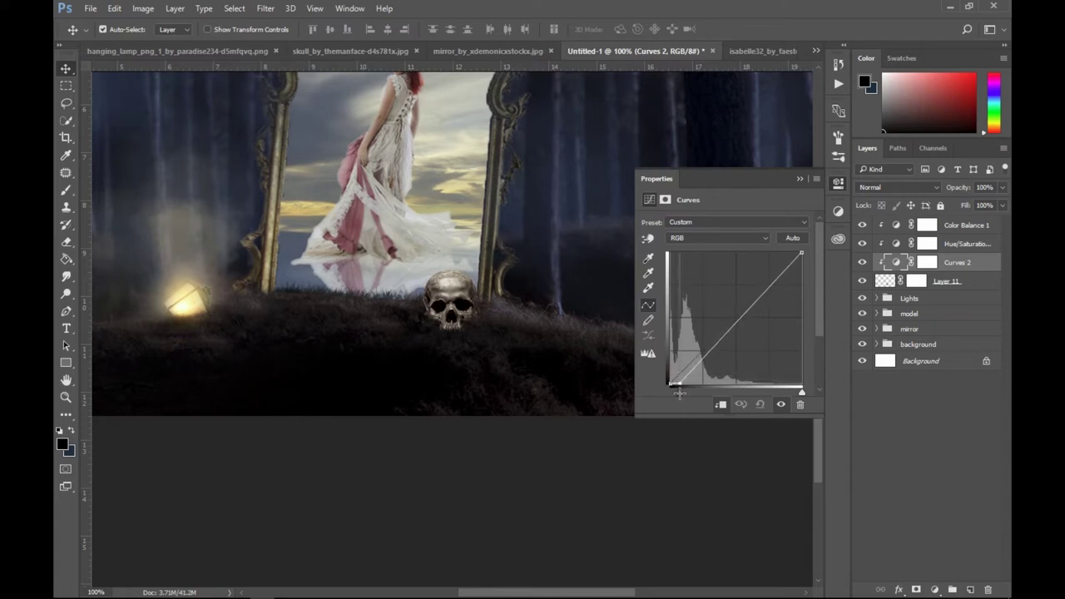
pyautogui.moveTo(802, 253); pyautogui.dragTo(802, 262)
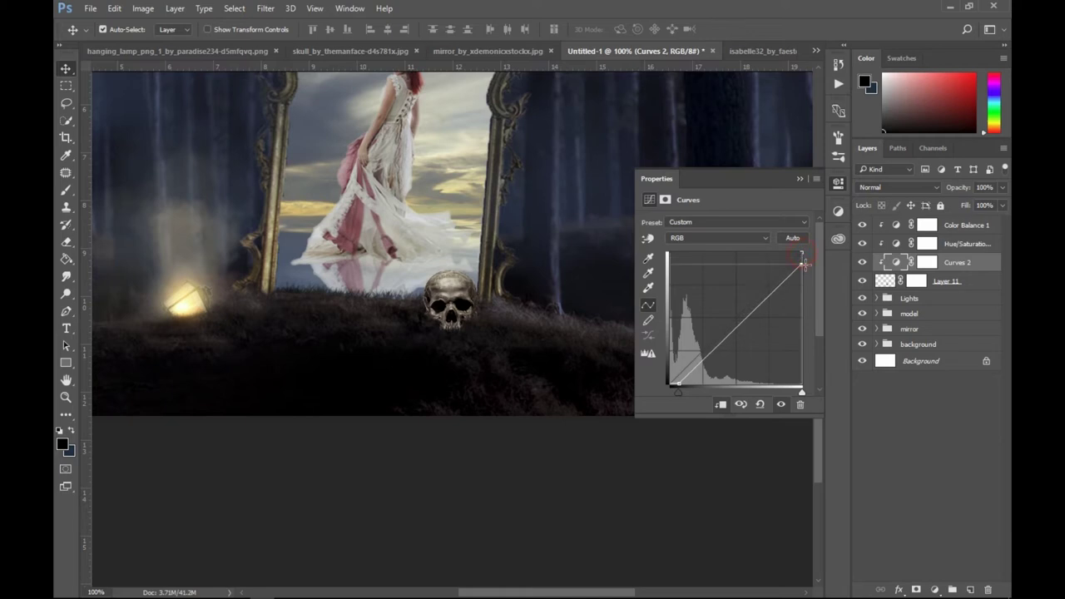
pyautogui.moveTo(802, 260)
pyautogui.mouseDown()
pyautogui.moveTo(786, 243)
pyautogui.moveTo(802, 223)
pyautogui.mouseUp()
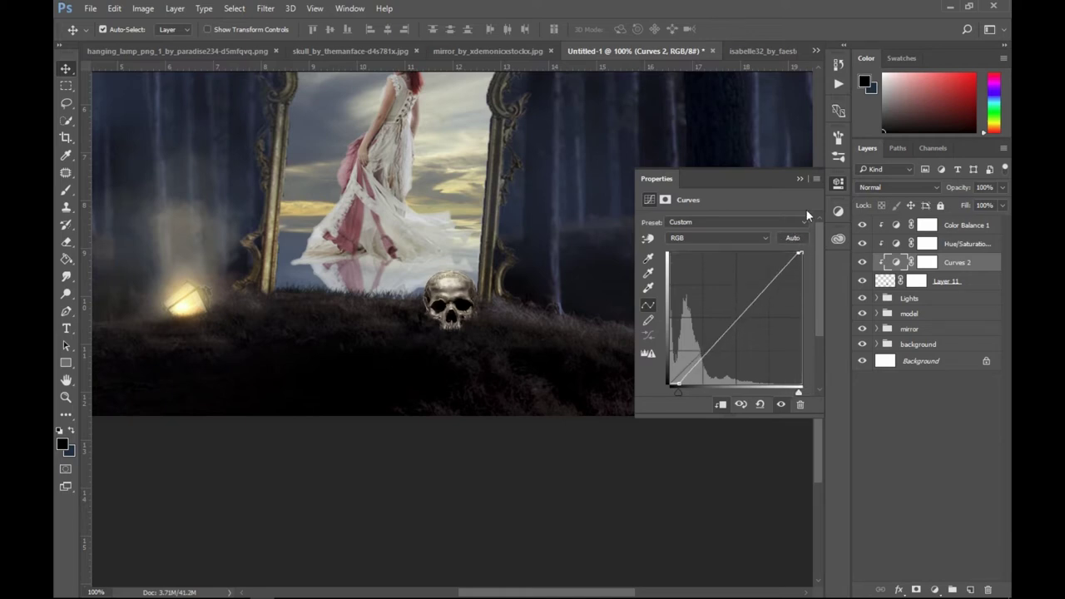
pyautogui.click(800, 179)
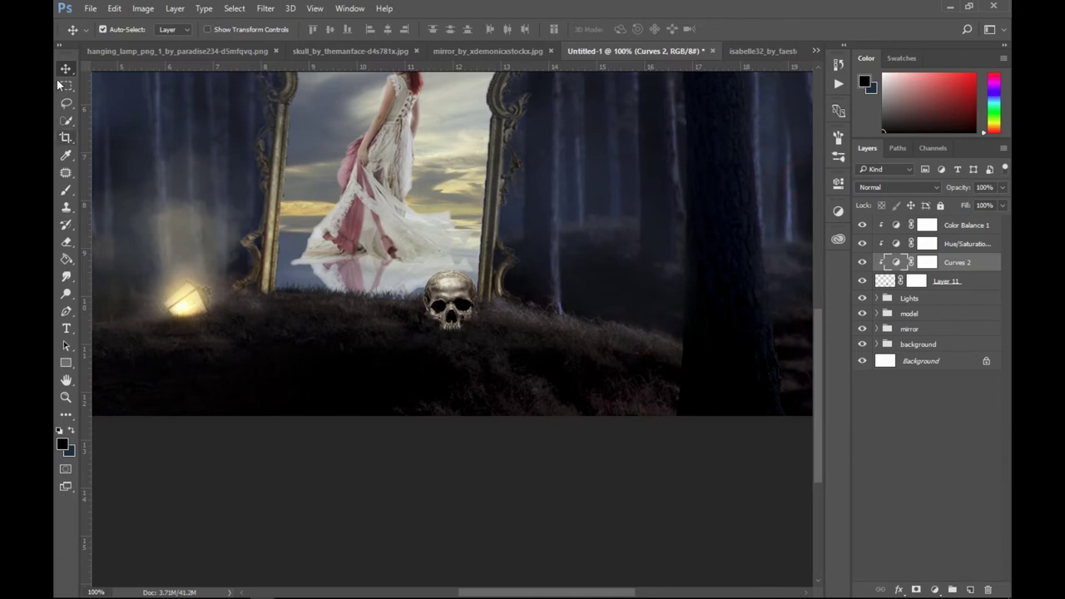
# Target Layer 11's mask with a smaller brush, zoomed in on the skull.
pyautogui.hscroll(-3, 568, 339)
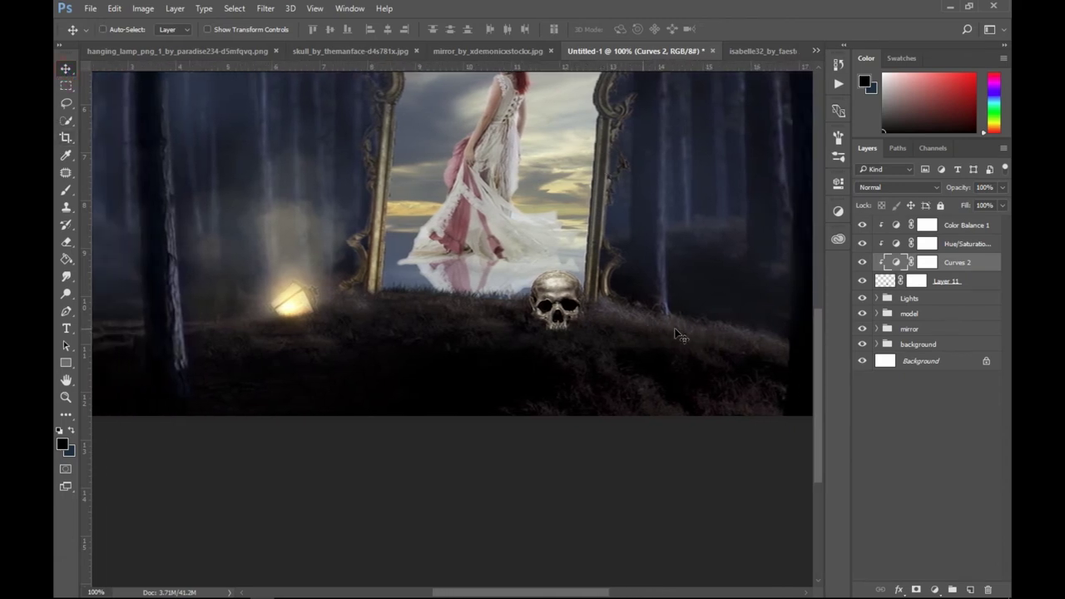
pyautogui.click(884, 281)
pyautogui.click(916, 282)
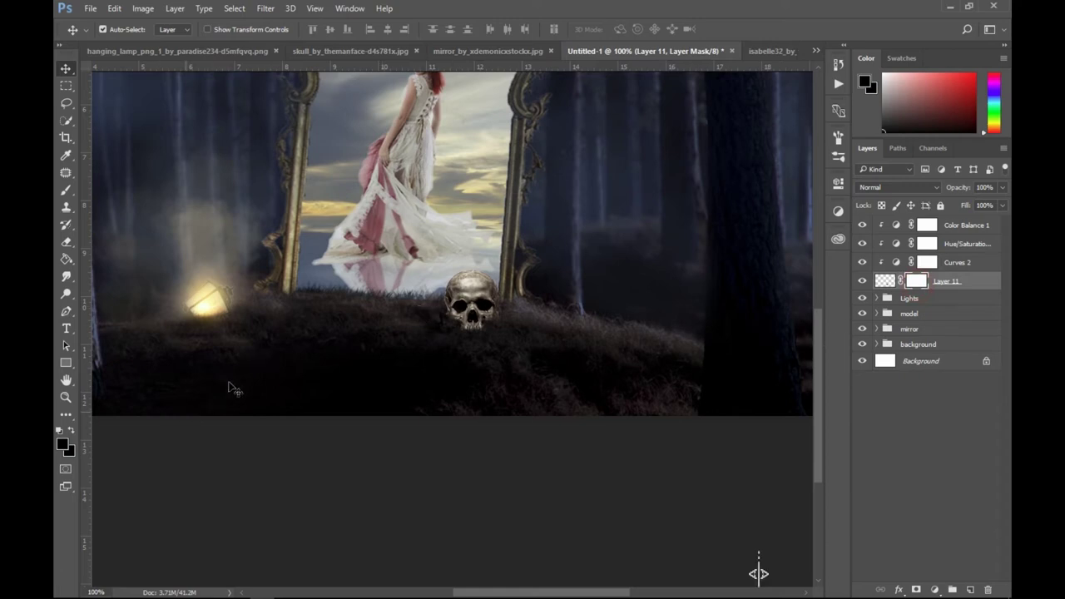
pyautogui.press('b')
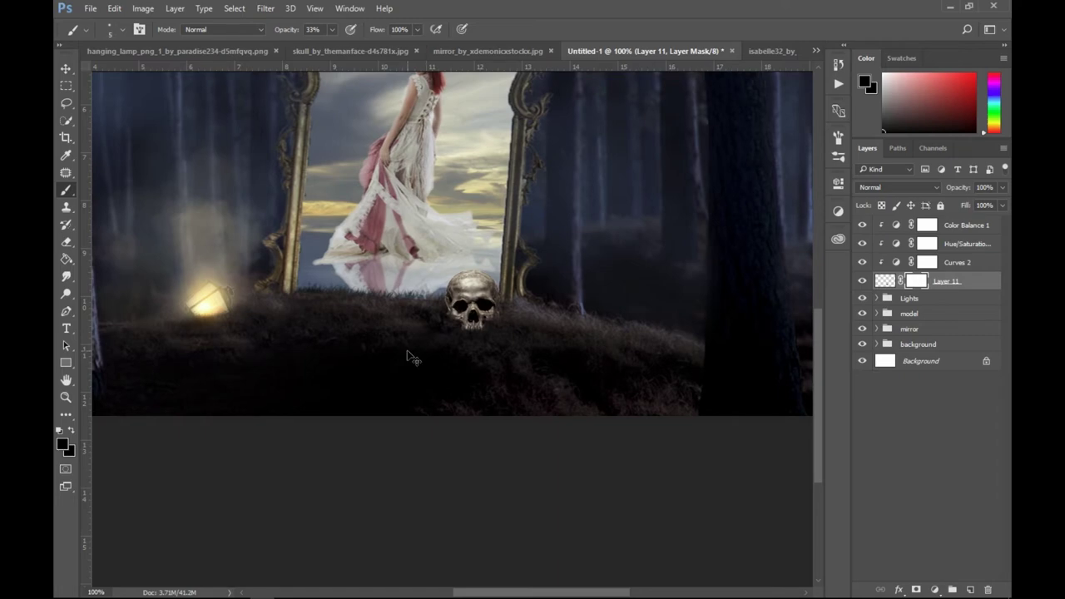
pyautogui.hotkey('ctrl', '+')
pyautogui.hotkey('ctrl', '+')
pyautogui.press('[')
# Paint black along the skull's upper-left, left and right edges to blend them into grass.
pyautogui.moveTo(490, 161); pyautogui.dragTo(450, 211)
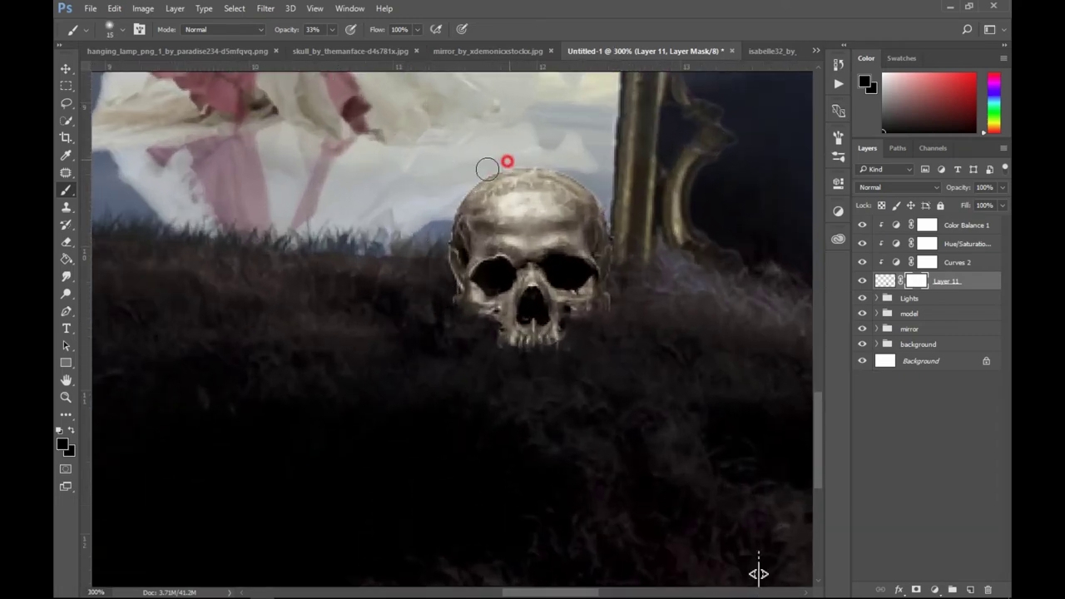
pyautogui.moveTo(441, 250); pyautogui.dragTo(445, 306)
pyautogui.moveTo(611, 309)
pyautogui.mouseDown()
pyautogui.moveTo(622, 243)
pyautogui.moveTo(618, 273)
pyautogui.moveTo(600, 197)
pyautogui.moveTo(541, 155)
pyautogui.moveTo(571, 159)
pyautogui.mouseUp()
pyautogui.hotkey('ctrl', '1')
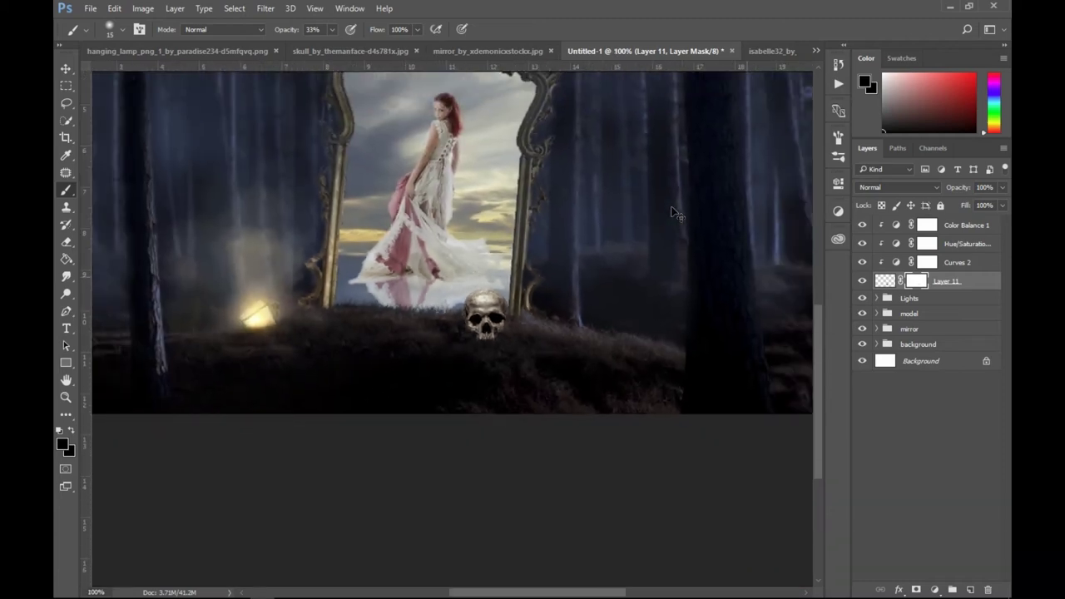
pyautogui.scroll(-3, 640, 341)
pyautogui.scroll(-2, 615, 366)
pyautogui.hscroll(2, 576, 399)
pyautogui.scroll(-1, 571, 385)
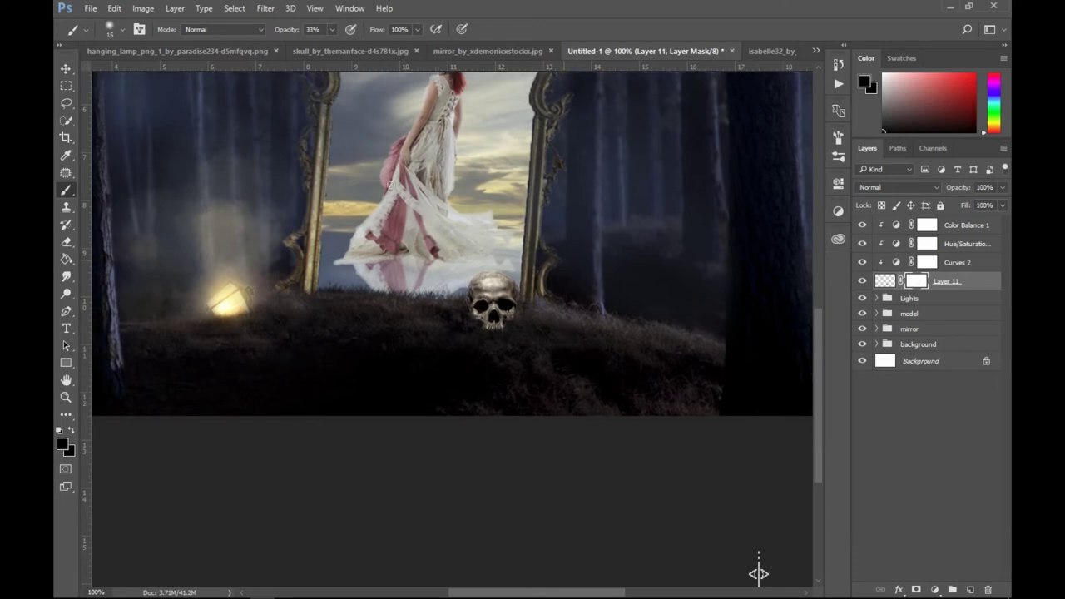
pyautogui.press('v')
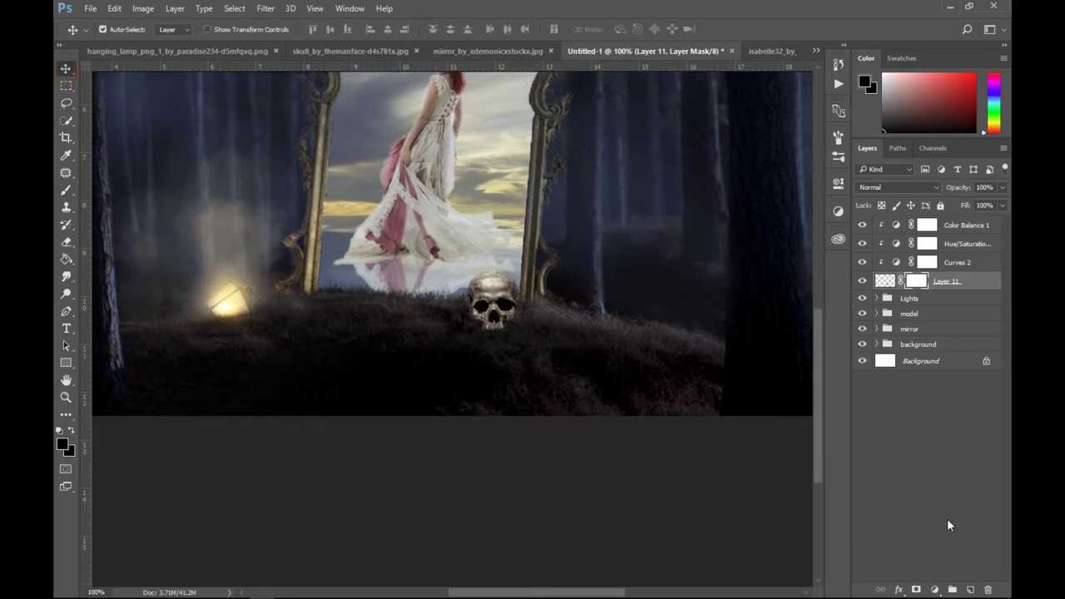
# Add Layer 12 filled with 50% gray and set to Overlay blend mode.
pyautogui.click(970, 589)
pyautogui.click(111, 9)
pyautogui.click(134, 210)
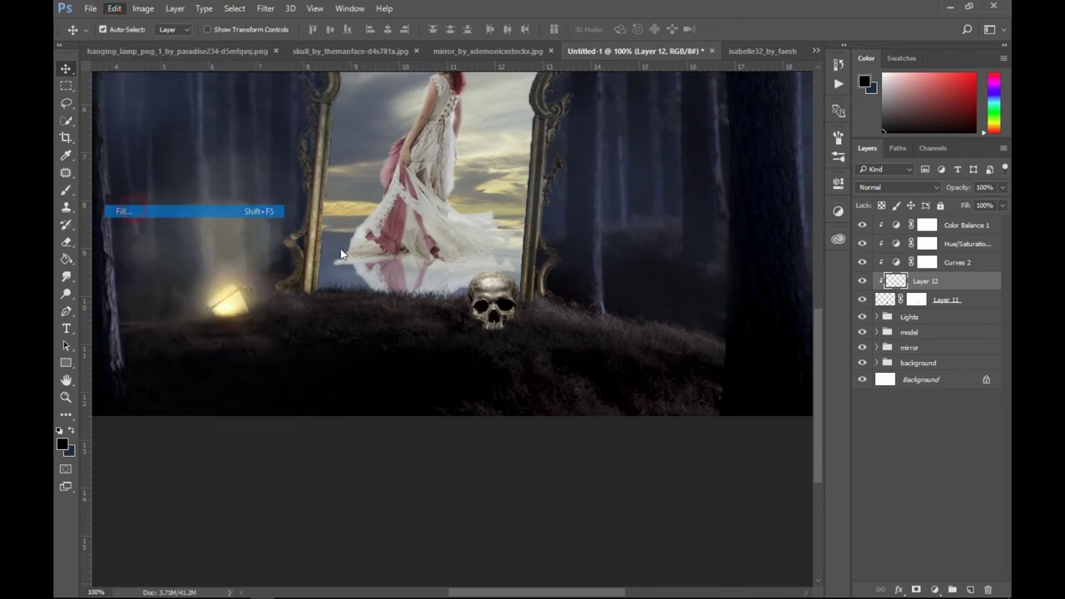
pyautogui.click(897, 187)
pyautogui.click(869, 318)
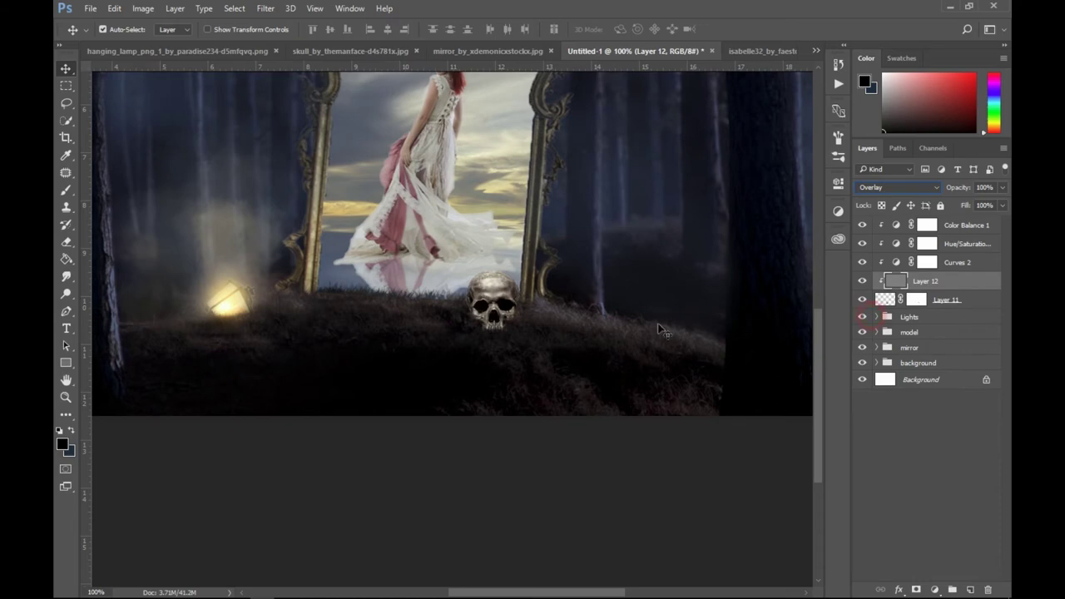
# Burn the skull's right edge, eye socket and forehead darker on the gray layer.
pyautogui.hotkey('ctrl', '+')
pyautogui.hotkey('ctrl', '+')
pyautogui.press('ctrl')
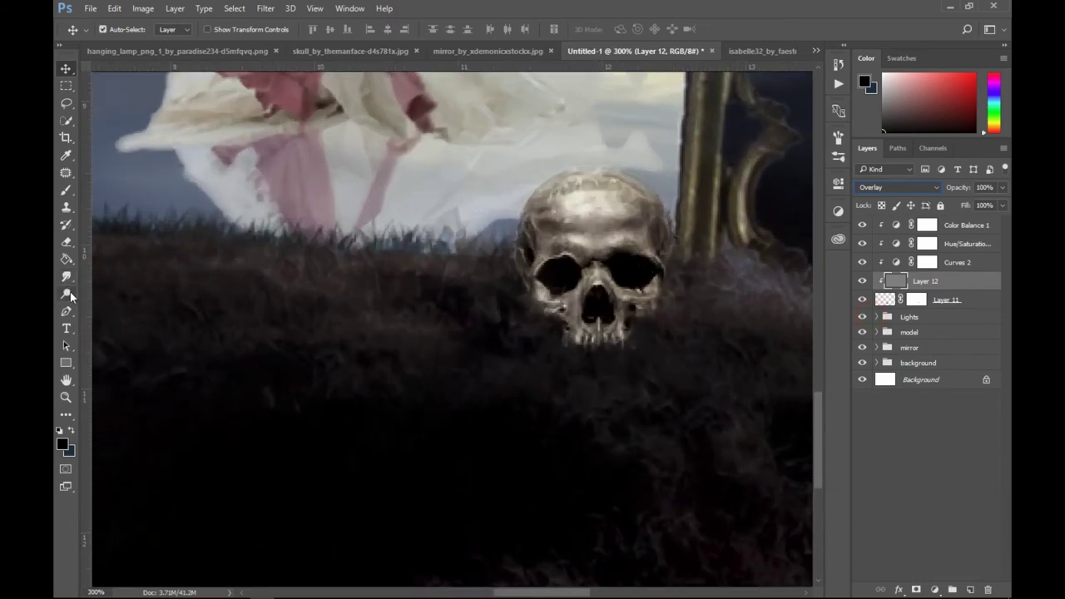
pyautogui.click(72, 298)
pyautogui.click(116, 304)
pyautogui.moveTo(655, 196)
pyautogui.mouseDown()
pyautogui.moveTo(658, 276)
pyautogui.moveTo(652, 286)
pyautogui.moveTo(618, 280)
pyautogui.moveTo(613, 254)
pyautogui.moveTo(618, 327)
pyautogui.moveTo(591, 329)
pyautogui.moveTo(599, 268)
pyautogui.moveTo(614, 250)
pyautogui.moveTo(647, 269)
pyautogui.moveTo(638, 228)
pyautogui.moveTo(608, 186)
pyautogui.moveTo(622, 214)
pyautogui.moveTo(610, 244)
pyautogui.moveTo(588, 190)
pyautogui.moveTo(596, 250)
pyautogui.moveTo(591, 302)
pyautogui.moveTo(592, 281)
pyautogui.moveTo(574, 337)
pyautogui.moveTo(582, 339)
pyautogui.moveTo(594, 244)
pyautogui.mouseUp()
pyautogui.moveTo(649, 288); pyautogui.dragTo(639, 304)
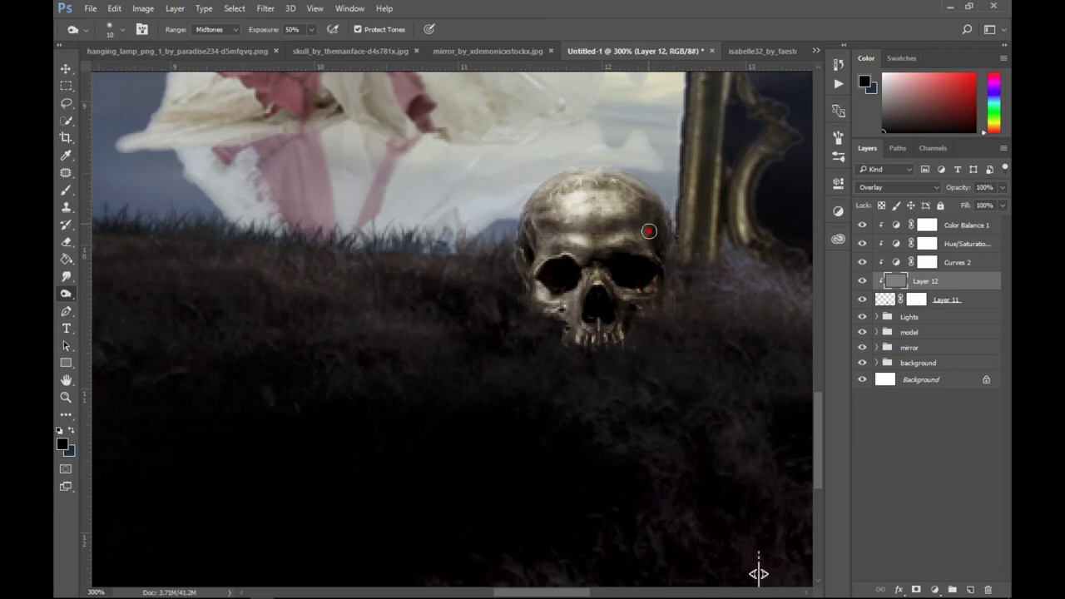
pyautogui.moveTo(639, 303)
pyautogui.mouseDown()
pyautogui.moveTo(560, 194)
pyautogui.moveTo(602, 198)
pyautogui.moveTo(610, 214)
pyautogui.moveTo(610, 371)
pyautogui.mouseUp()
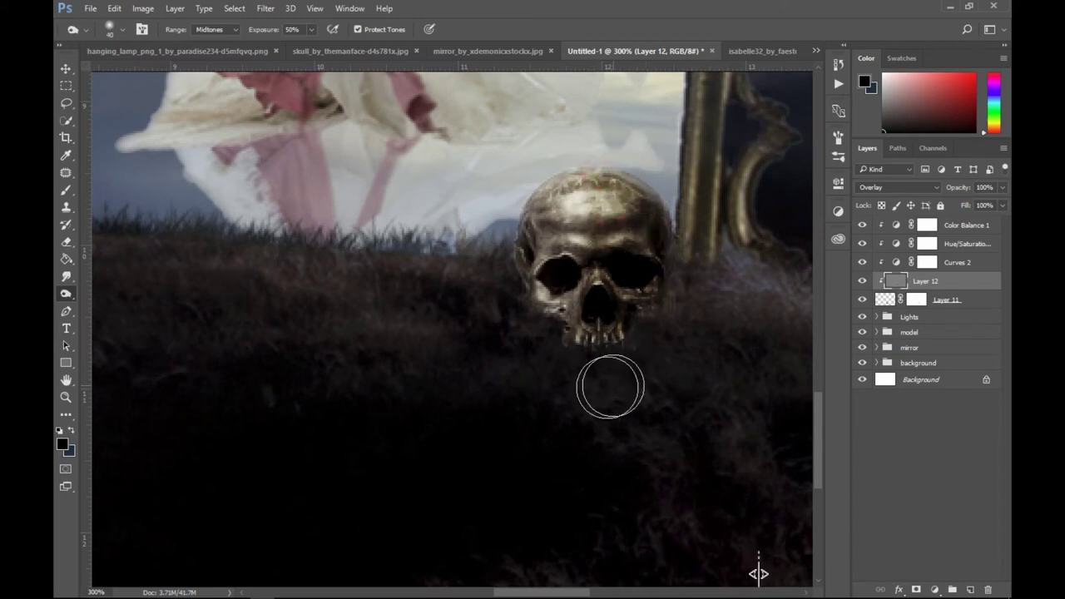
pyautogui.moveTo(574, 192)
pyautogui.mouseDown()
pyautogui.moveTo(586, 282)
pyautogui.moveTo(699, 350)
pyautogui.moveTo(584, 263)
pyautogui.mouseUp()
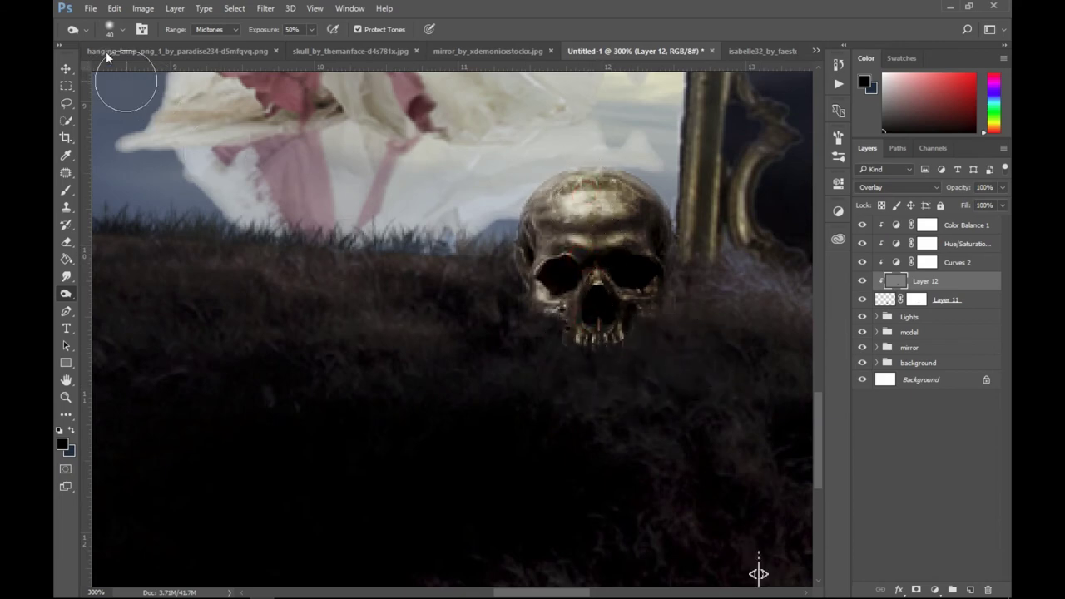
pyautogui.rightClick(66, 293)
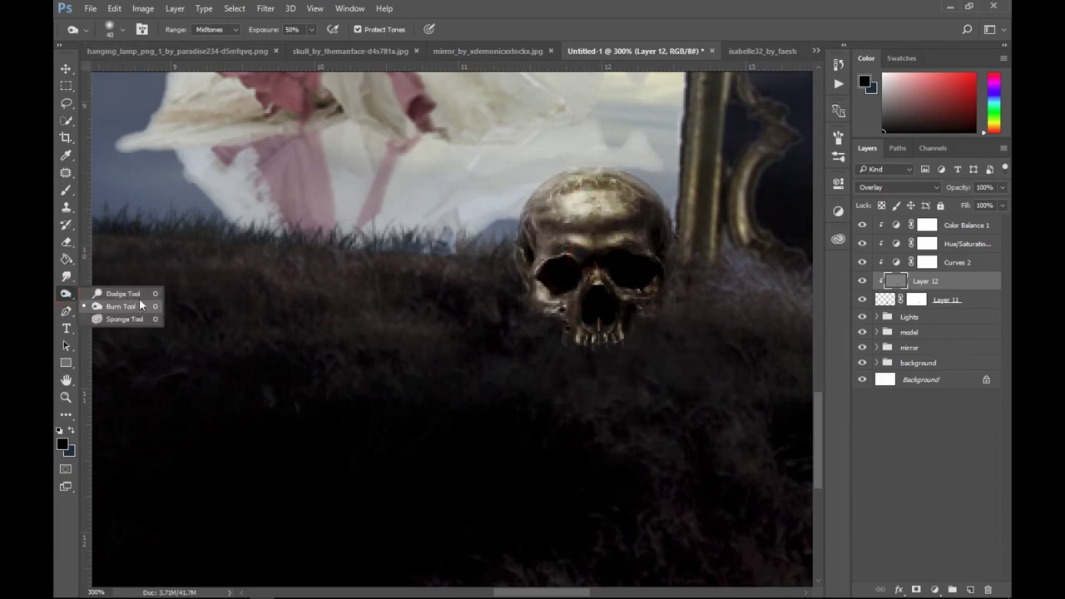
# Dodge the skull's forehead, left edge and left eye socket brighter.
pyautogui.click(117, 293)
pyautogui.press(']')
pyautogui.press(']')
pyautogui.moveTo(544, 169)
pyautogui.mouseDown()
pyautogui.moveTo(519, 285)
pyautogui.moveTo(528, 305)
pyautogui.moveTo(566, 190)
pyautogui.moveTo(623, 155)
pyautogui.mouseUp()
pyautogui.press('[')
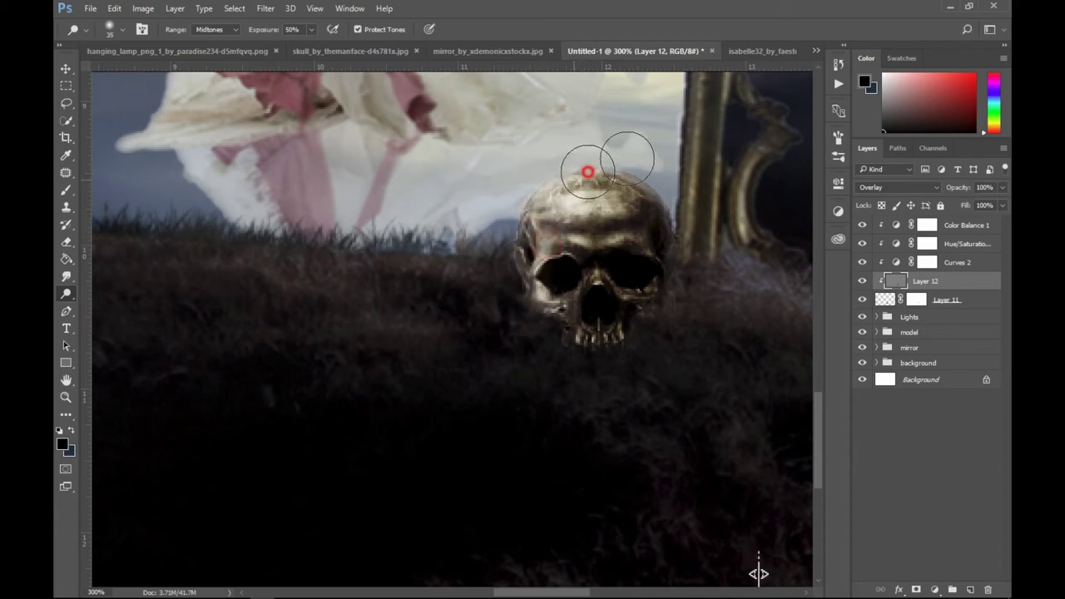
pyautogui.press('[')
pyautogui.press('[')
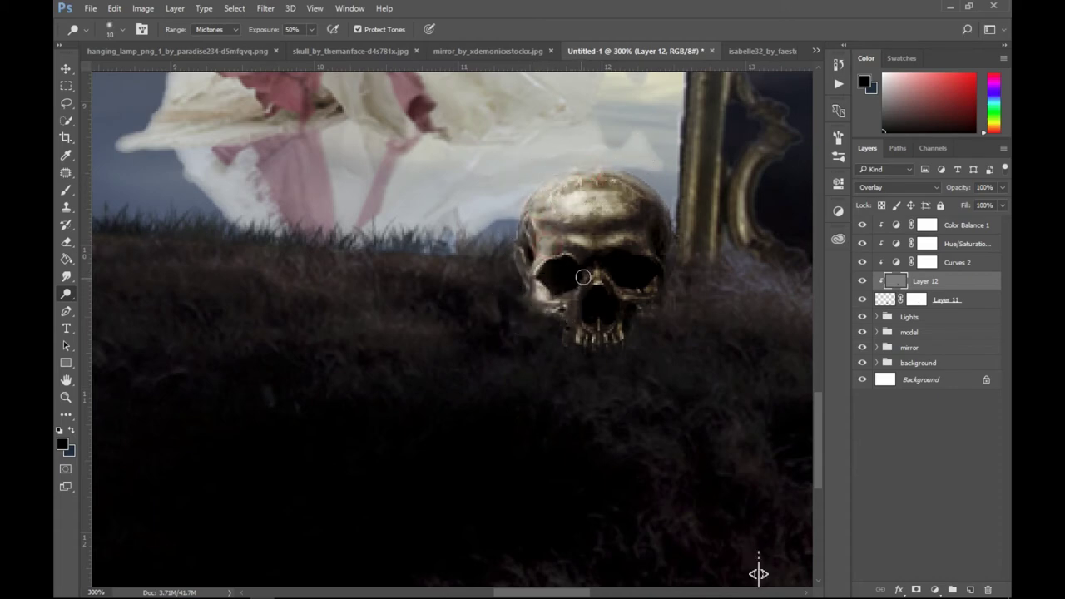
pyautogui.moveTo(571, 332); pyautogui.dragTo(580, 257)
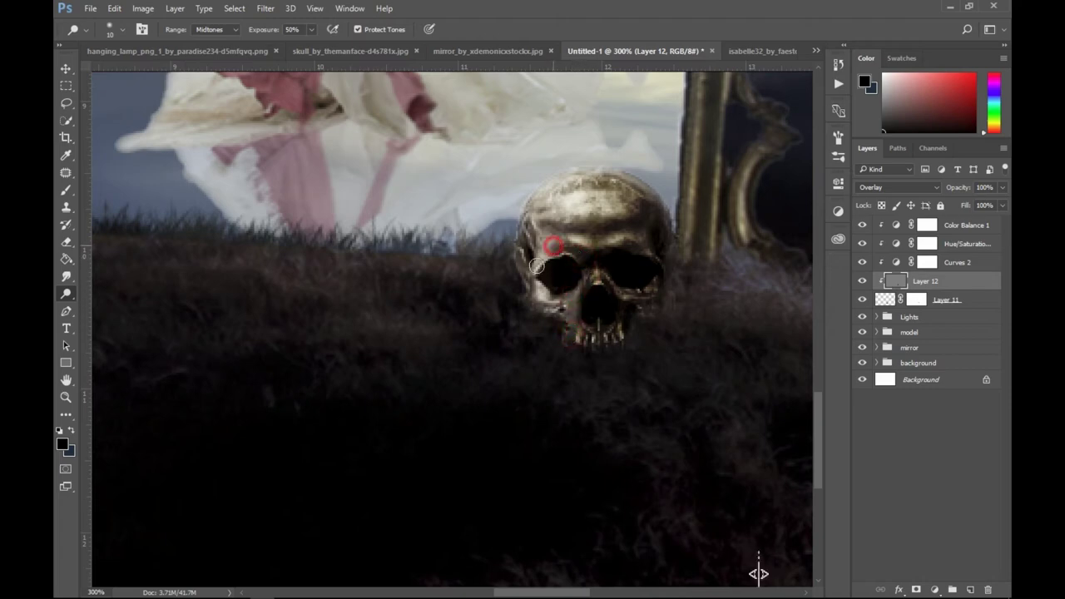
pyautogui.moveTo(570, 293); pyautogui.dragTo(565, 334)
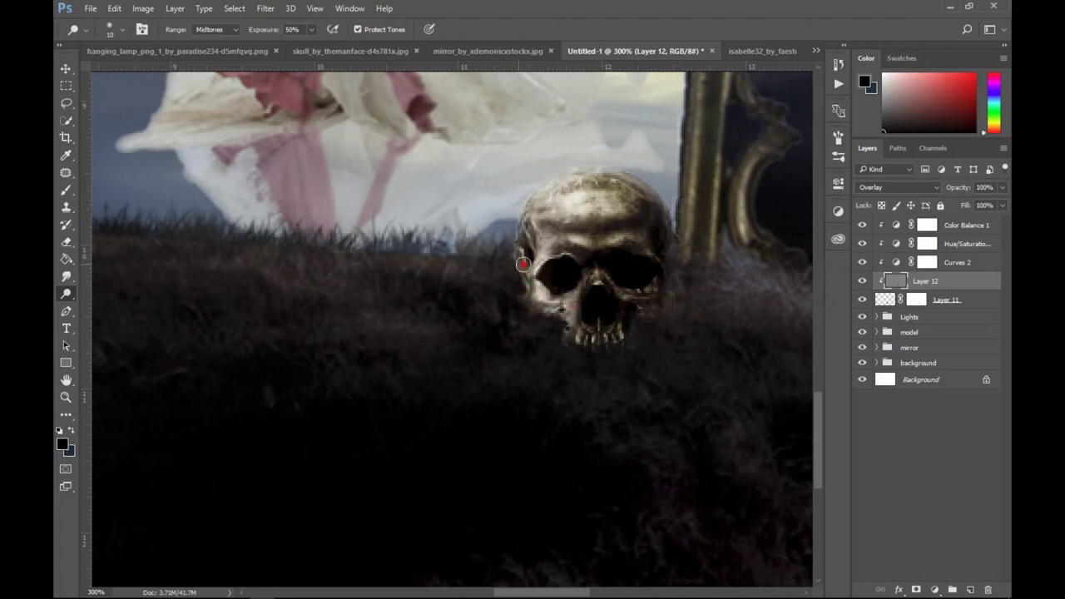
pyautogui.moveTo(531, 246); pyautogui.dragTo(522, 256)
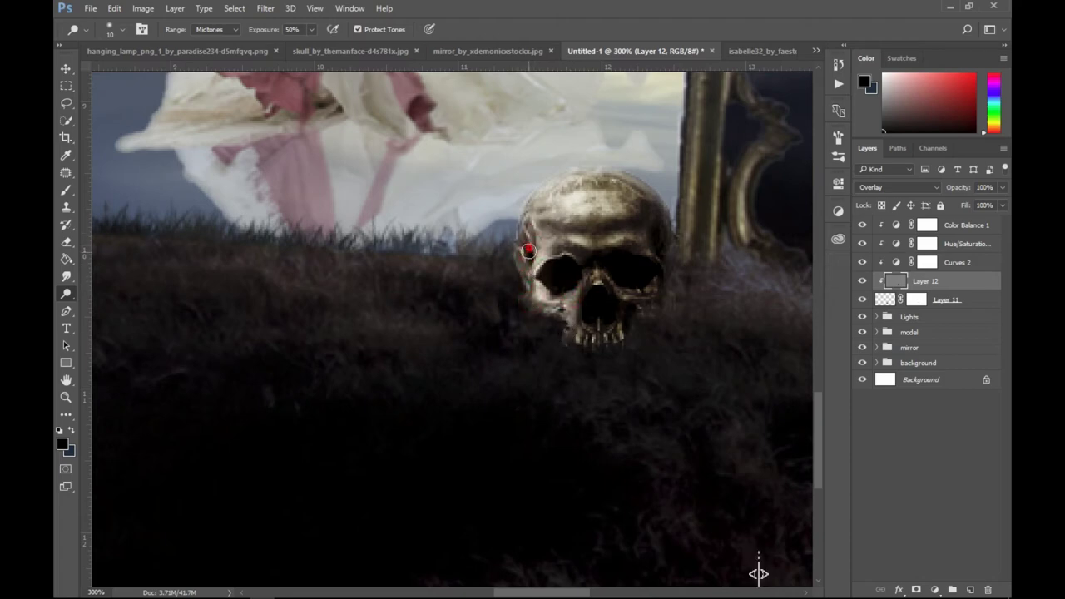
pyautogui.click(524, 203)
# Dodge the top of the skull, its nose and jaw with a larger brush.
pyautogui.hotkey('ctrl', '-')
pyautogui.hotkey('ctrl', '-')
pyautogui.hotkey('ctrl', '-')
pyautogui.hotkey('ctrl', '+')
pyautogui.scroll(-5, 670, 341)
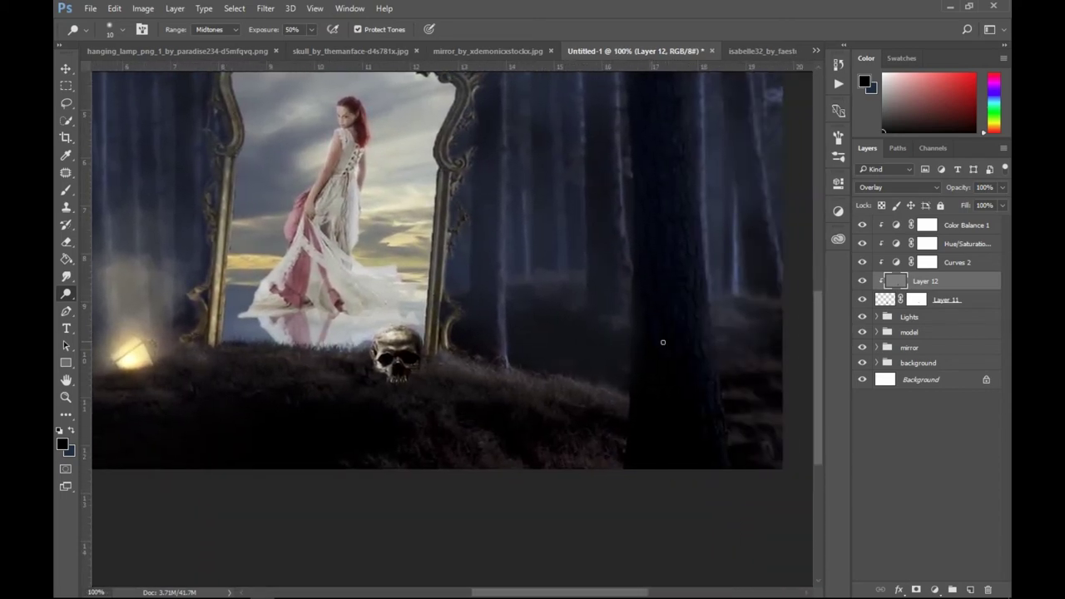
pyautogui.hscroll(-2, 607, 352)
pyautogui.hotkey('ctrl', '+')
pyautogui.hotkey('ctrl', '+')
pyautogui.scroll(-2, 595, 367)
pyautogui.press(']')
pyautogui.press(']')
pyautogui.press(']')
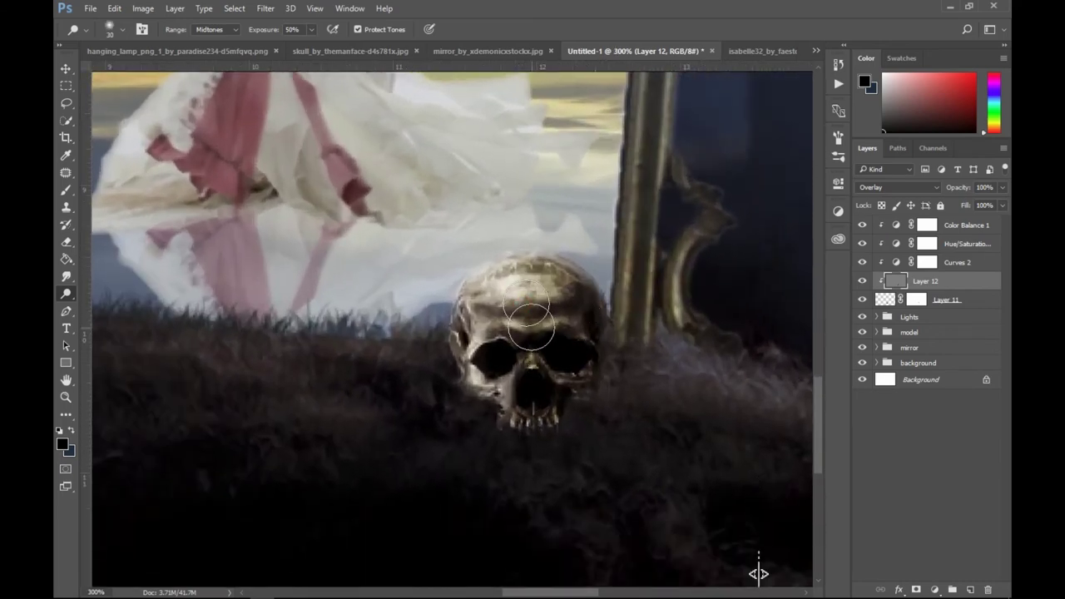
pyautogui.press(']')
pyautogui.moveTo(536, 320); pyautogui.dragTo(559, 279)
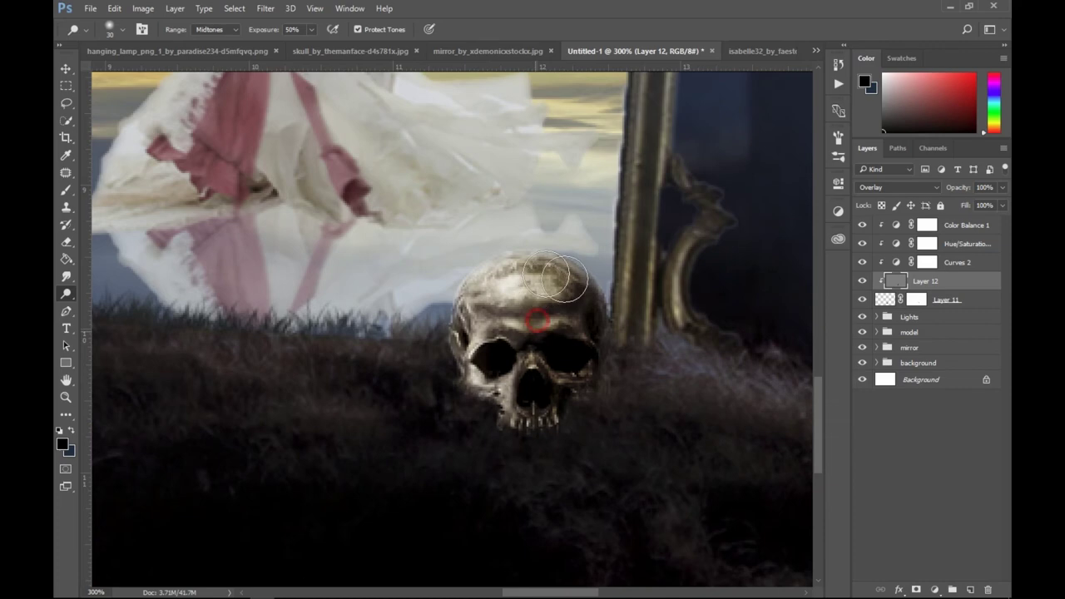
pyautogui.moveTo(540, 387); pyautogui.dragTo(519, 455)
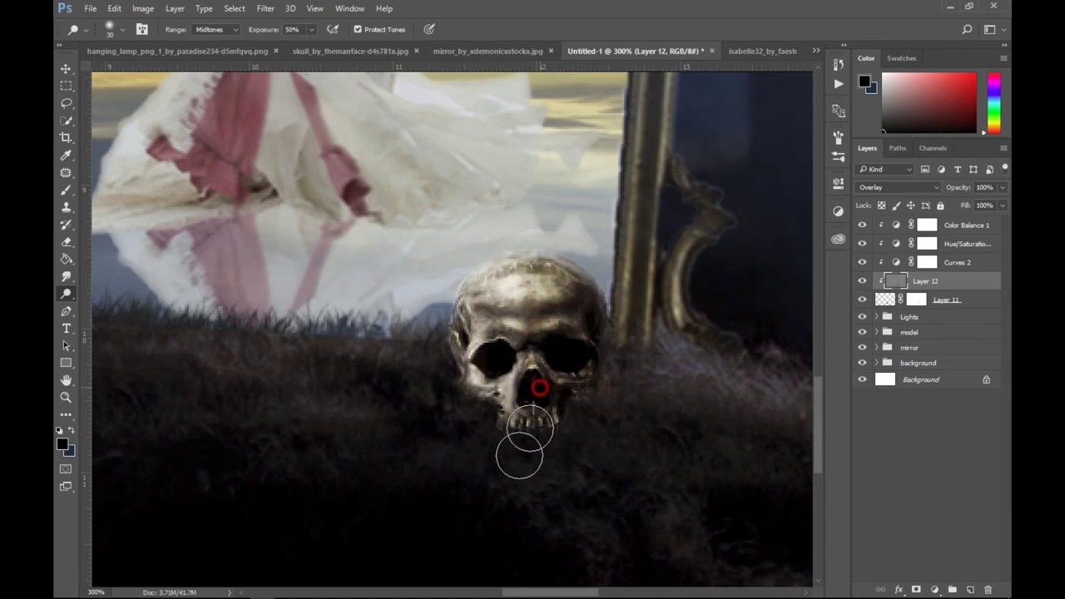
pyautogui.moveTo(560, 406); pyautogui.dragTo(533, 361)
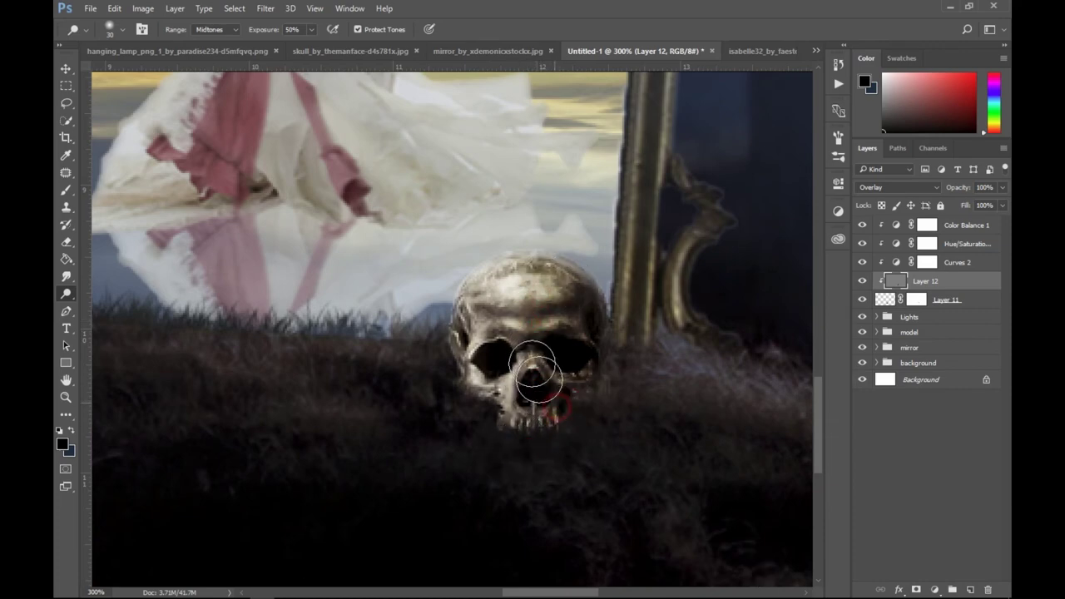
# Zoom out to frame the mirror scene and add a new empty layer above Layer 12.
pyautogui.hotkey('ctrl', '-')
pyautogui.hotkey('ctrl', '-')
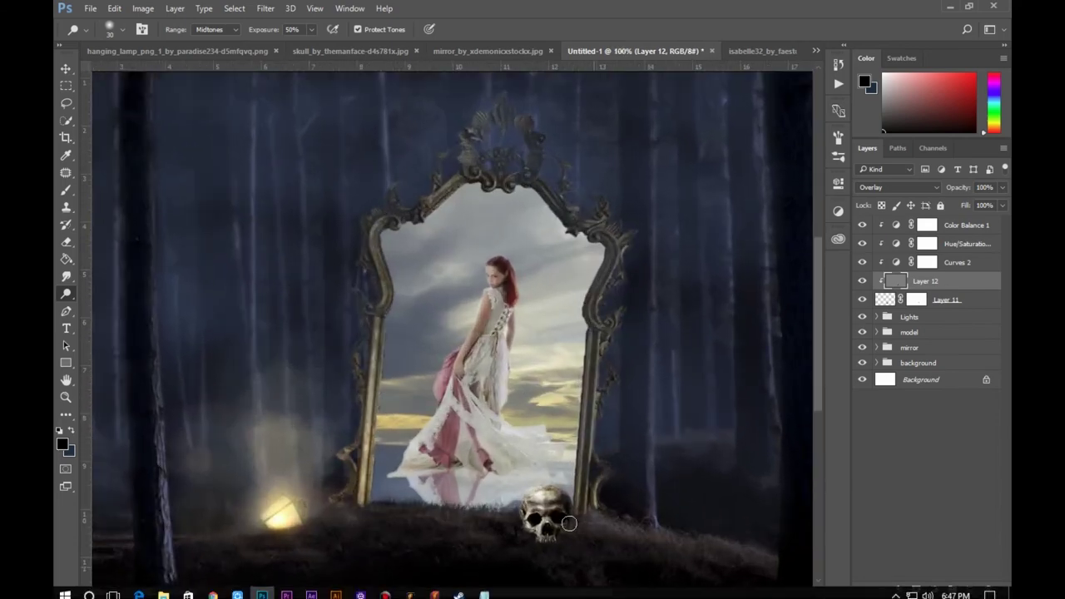
pyautogui.moveTo(565, 512); pyautogui.dragTo(544, 447)
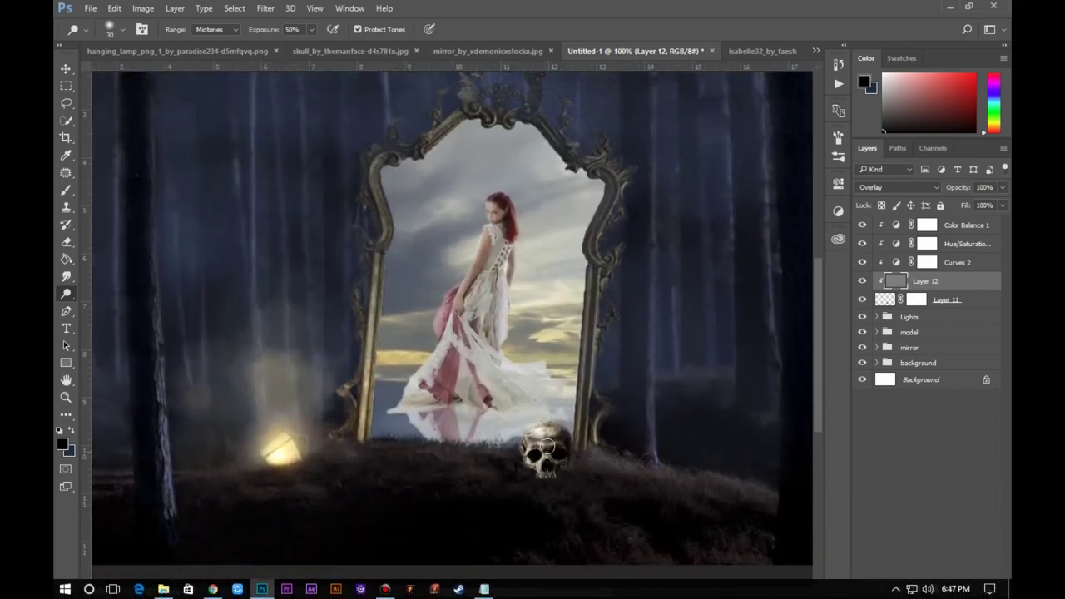
pyautogui.scroll(-2, 688, 417)
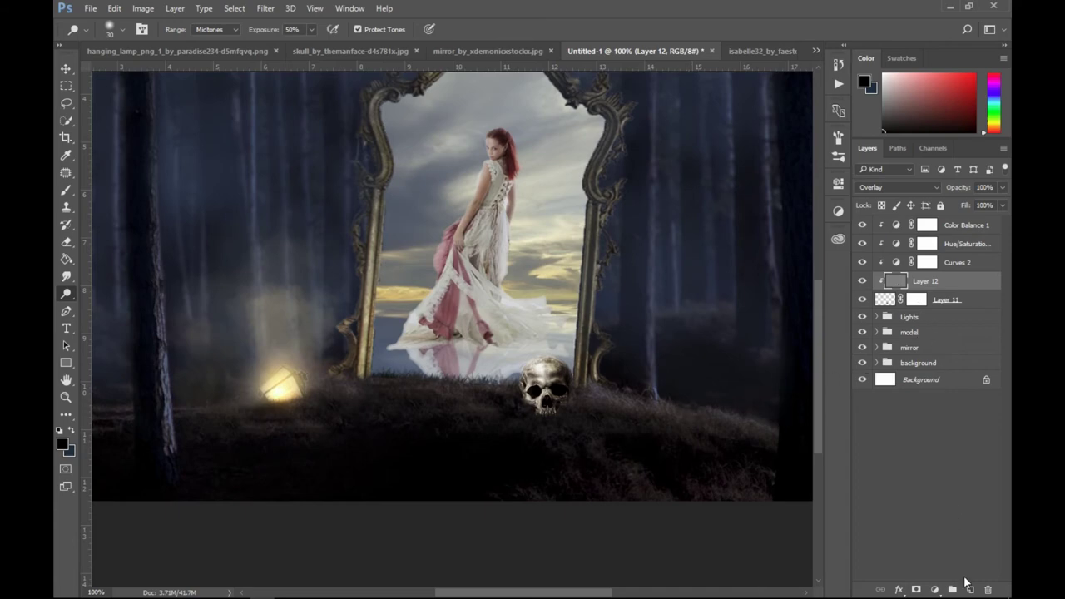
pyautogui.click(970, 588)
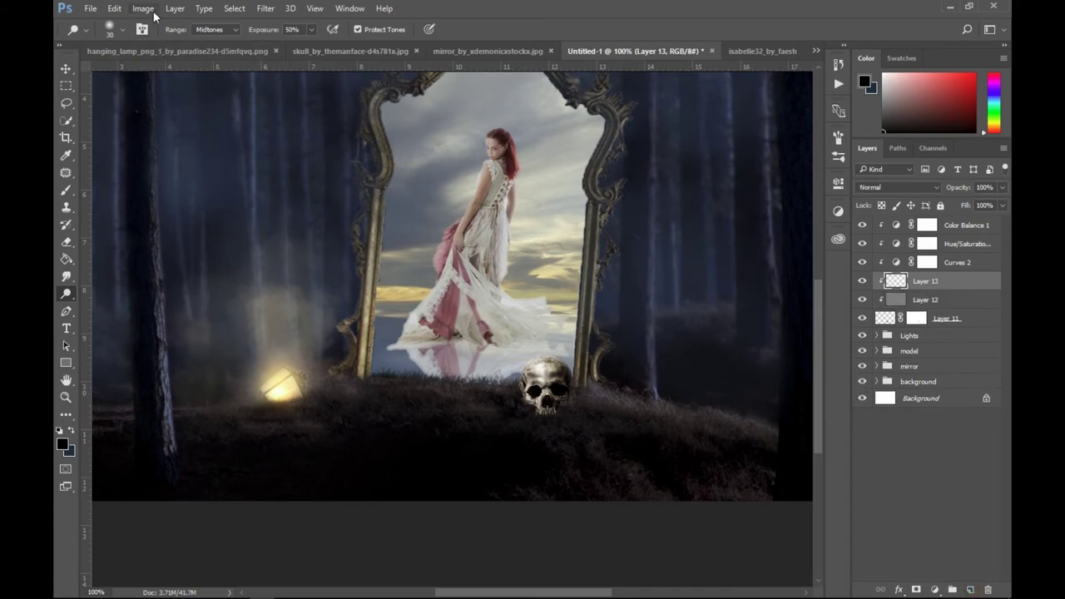
# Fill Layer 13 with 50% gray and blend it as Overlay.
pyautogui.click(116, 12)
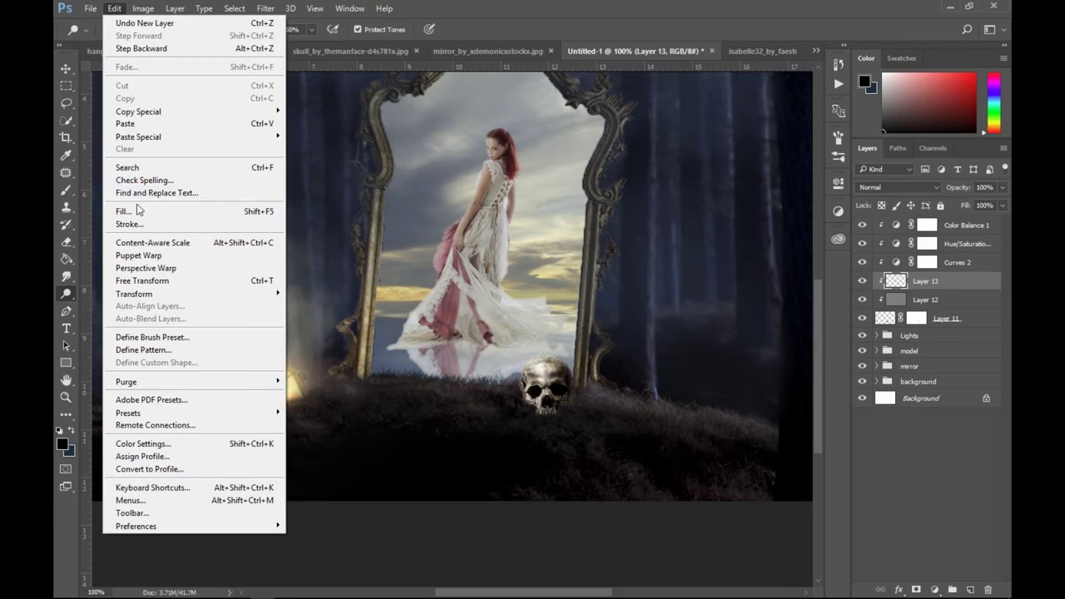
pyautogui.click(137, 210)
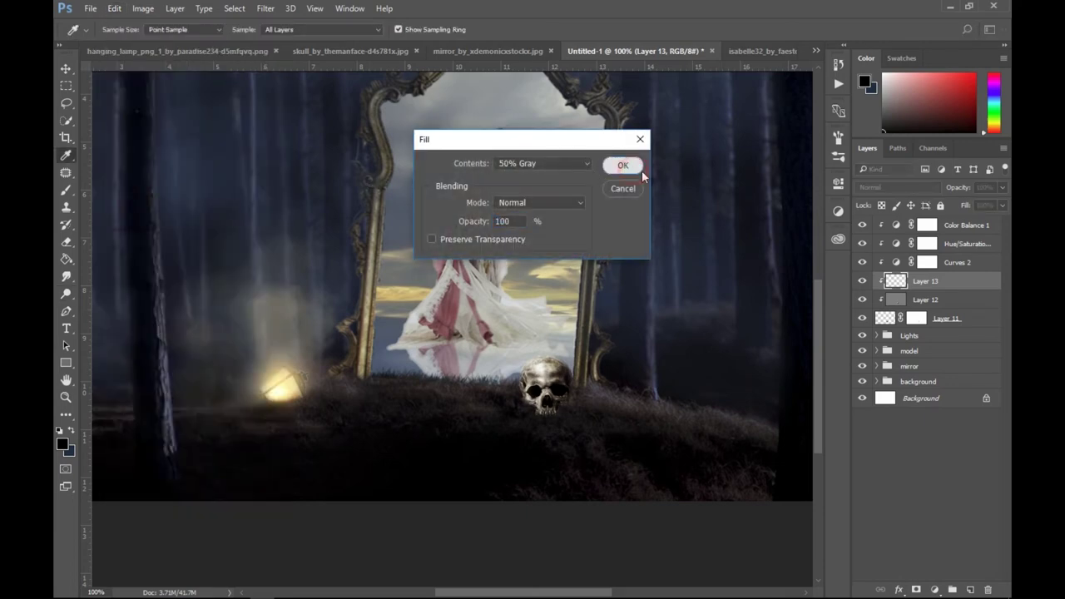
pyautogui.click(623, 164)
pyautogui.click(901, 187)
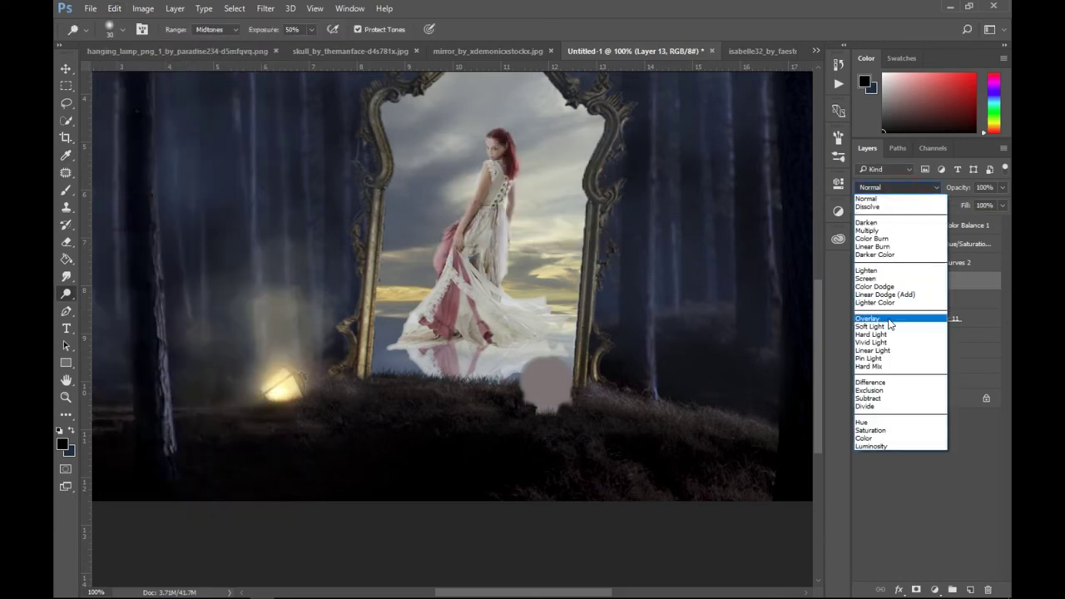
pyautogui.click(903, 302)
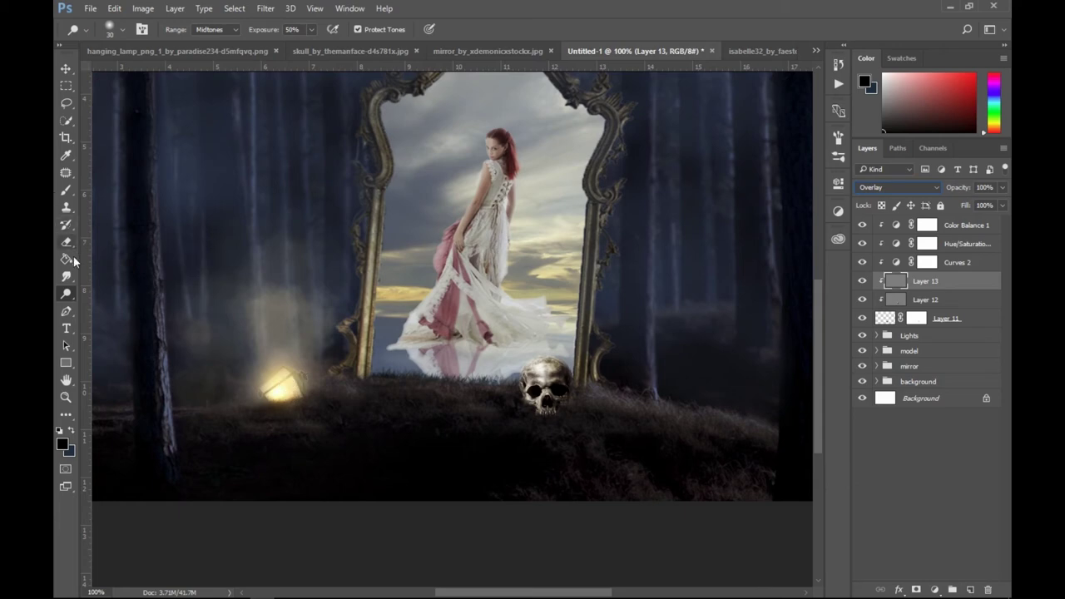
# Paint yellow highlights sampled from the lamp glow over the skull at 100% brush opacity.
pyautogui.click(66, 189)
pyautogui.click(67, 155)
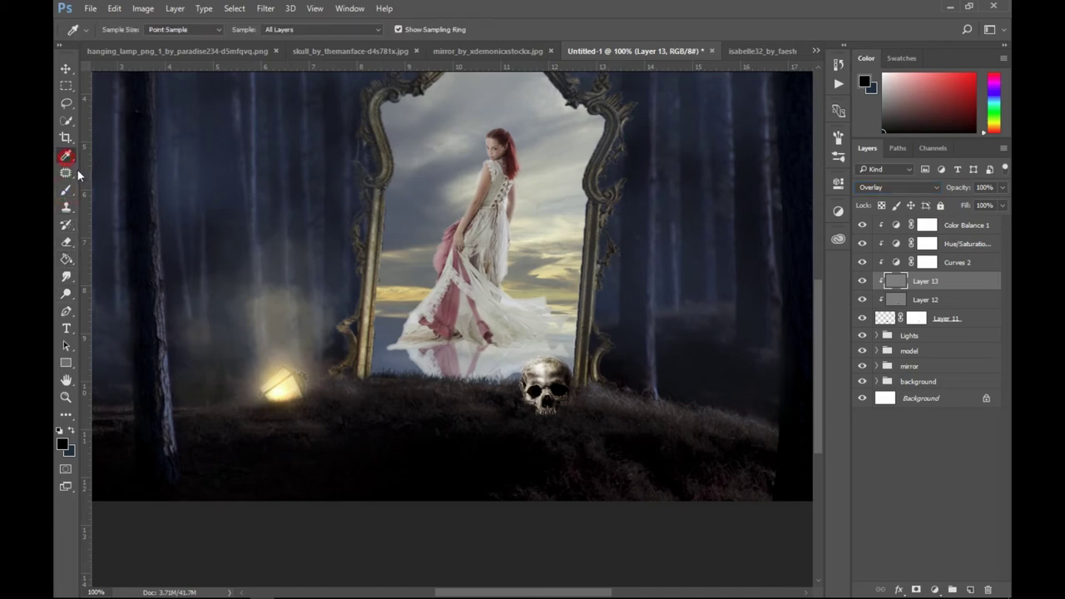
pyautogui.click(292, 378)
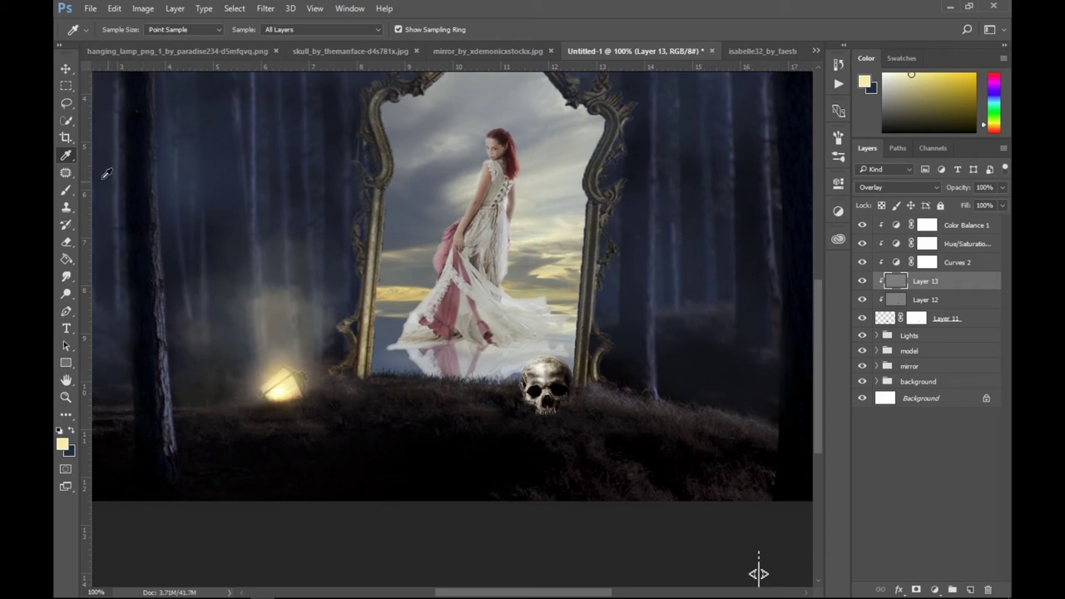
pyautogui.click(66, 189)
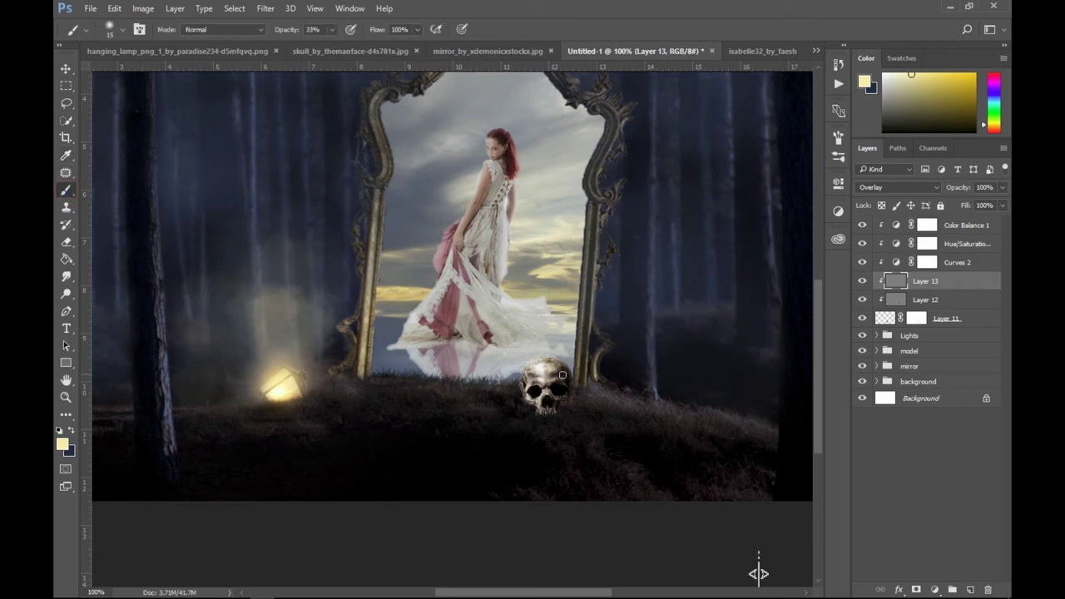
pyautogui.press(']')
pyautogui.moveTo(287, 30); pyautogui.dragTo(317, 32)
pyautogui.moveTo(536, 359); pyautogui.dragTo(536, 420)
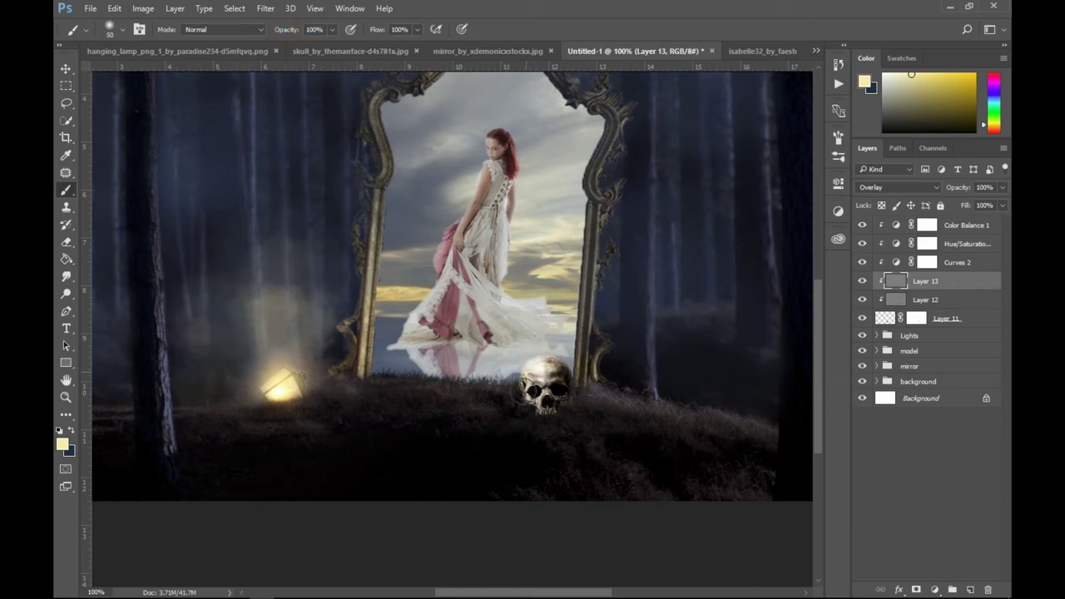
pyautogui.moveTo(965, 188); pyautogui.dragTo(941, 187)
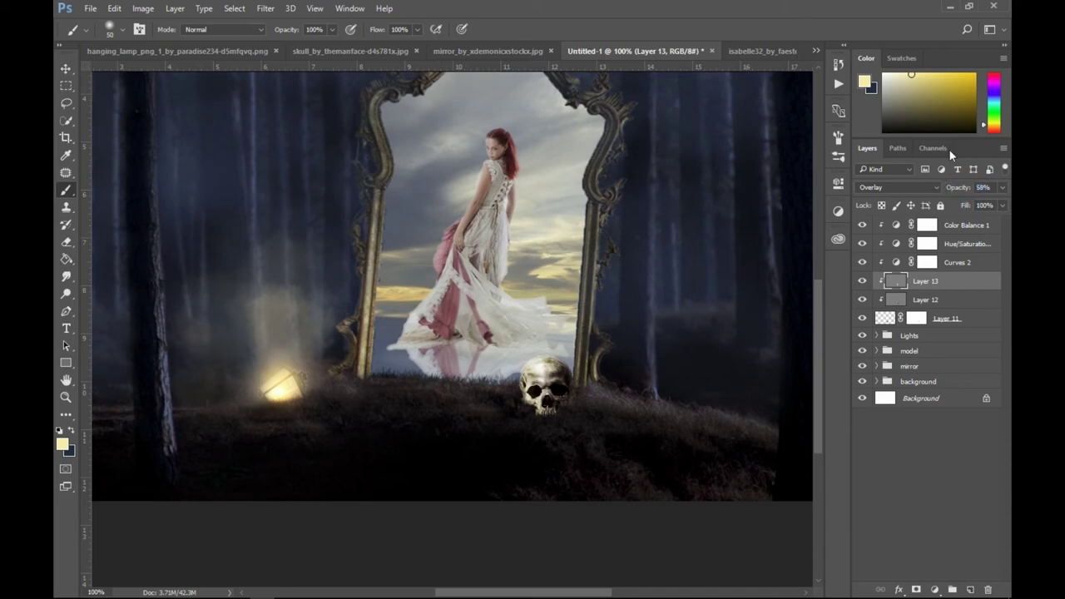
pyautogui.click(947, 78)
pyautogui.moveTo(523, 382)
pyautogui.mouseDown()
pyautogui.moveTo(538, 364)
pyautogui.moveTo(533, 374)
pyautogui.mouseUp()
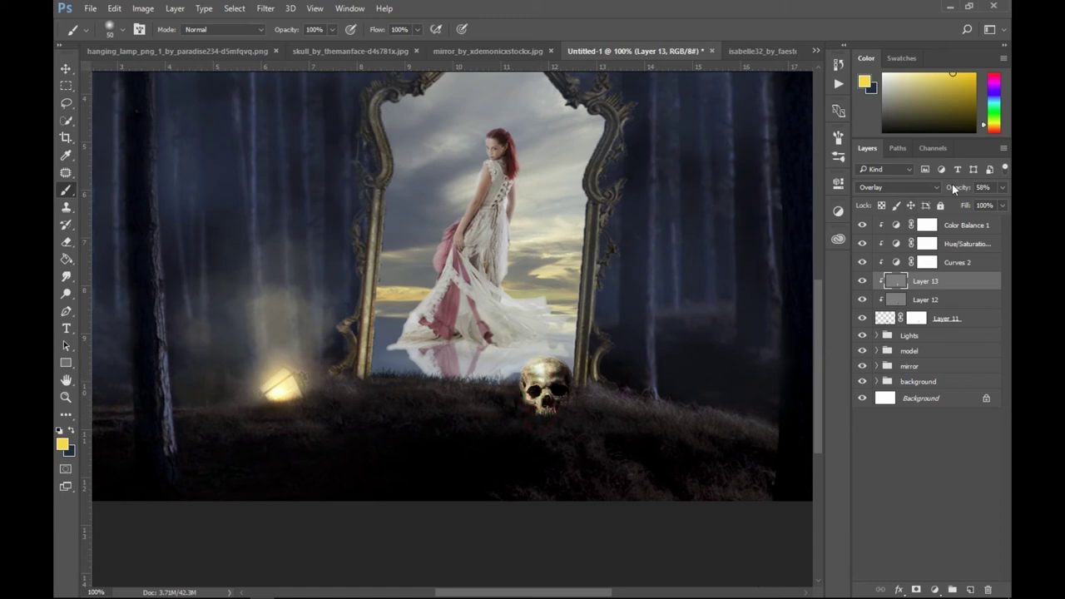
# Compare the highlight layer on and off, then lower its opacity to 22%.
pyautogui.hotkey('ctrl', '-')
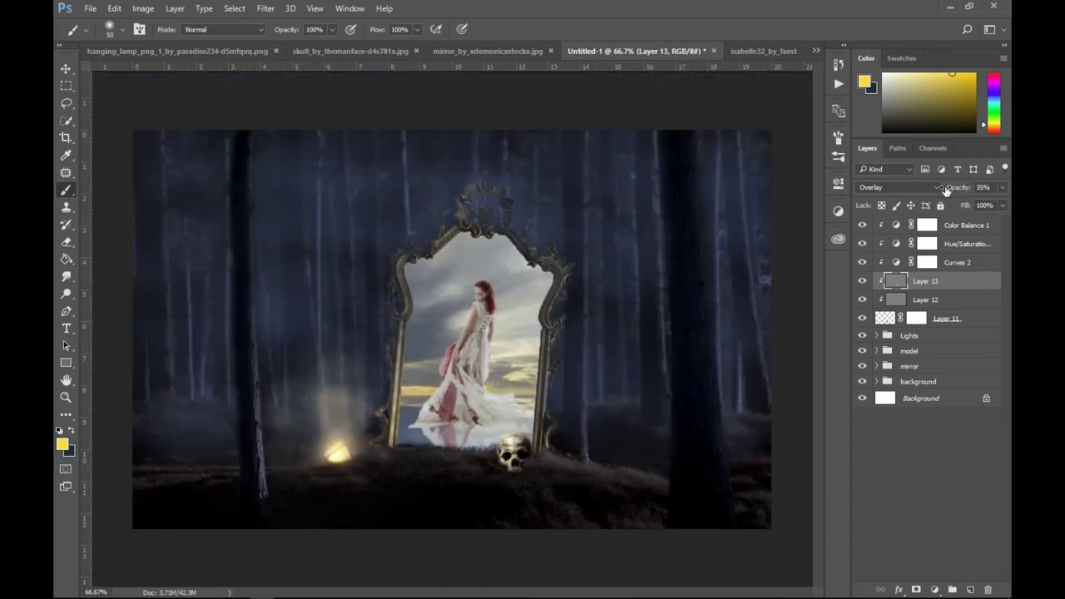
pyautogui.click(865, 282)
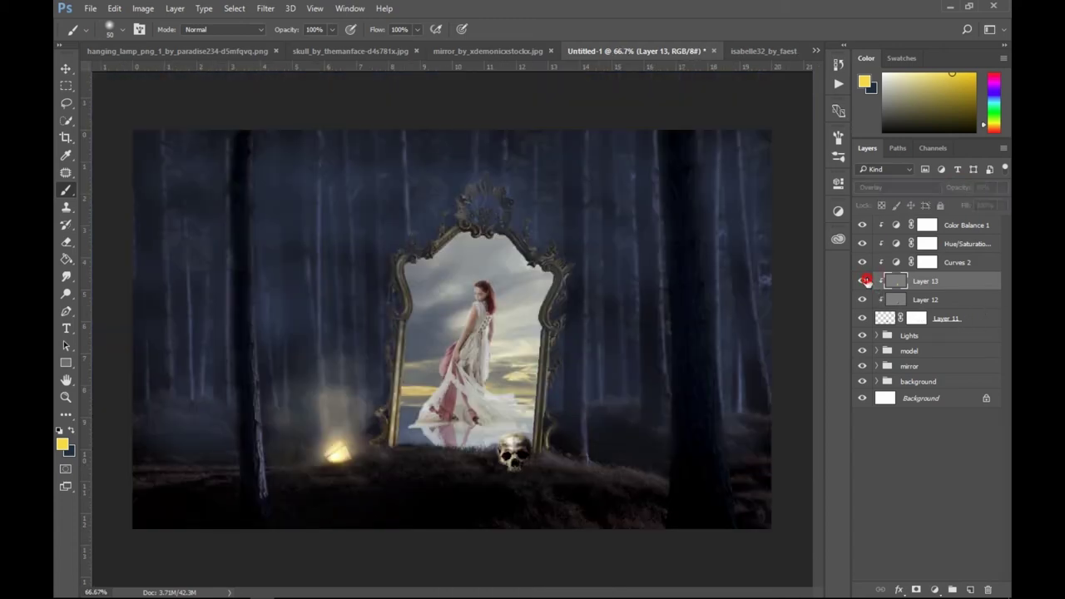
pyautogui.click(866, 281)
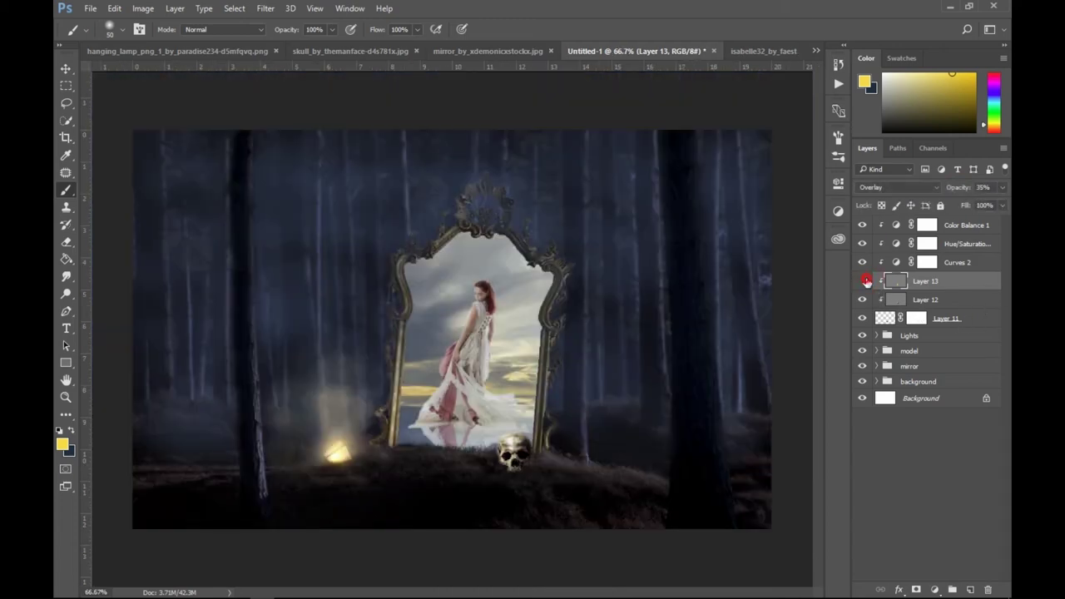
pyautogui.click(866, 281)
pyautogui.hotkey('ctrl', '-')
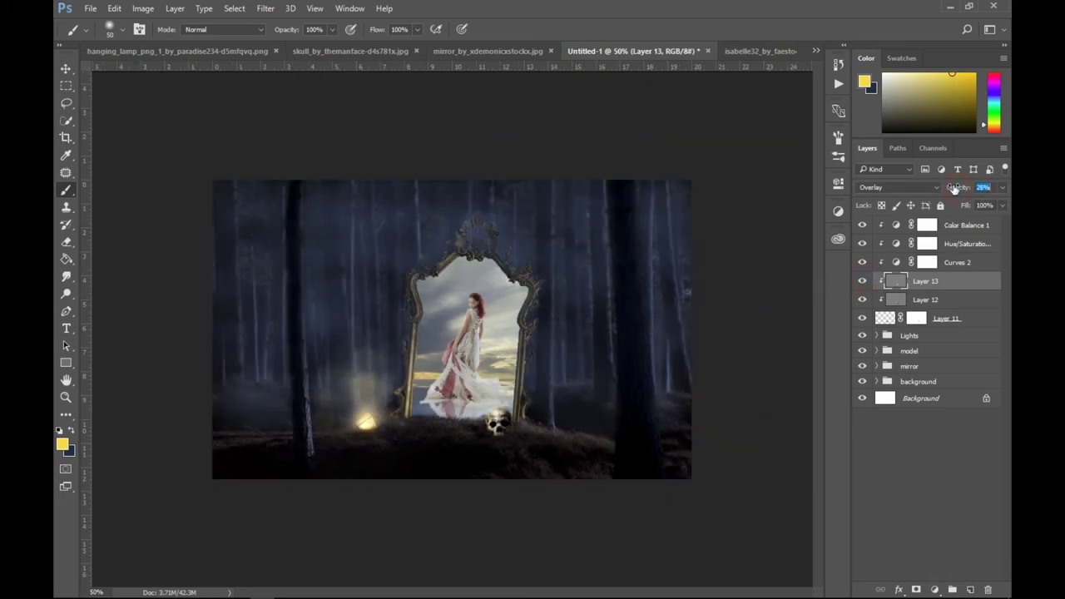
pyautogui.moveTo(951, 189); pyautogui.dragTo(924, 195)
pyautogui.click(66, 68)
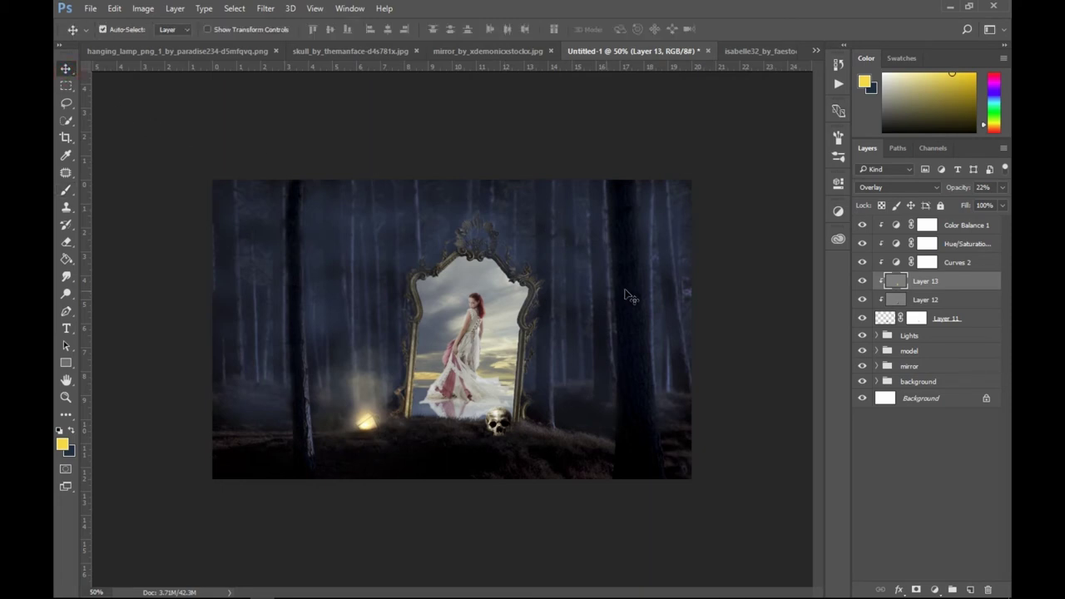
pyautogui.hotkey('ctrl', '+')
pyautogui.hotkey('ctrl', '+')
pyautogui.press('ctrl')
# Paint grass strands over the skull's jaw on Layer 11's mask with the 35 px grass brush.
pyautogui.keyDown('ctrl'); pyautogui.click(717, 452); pyautogui.keyUp('ctrl')
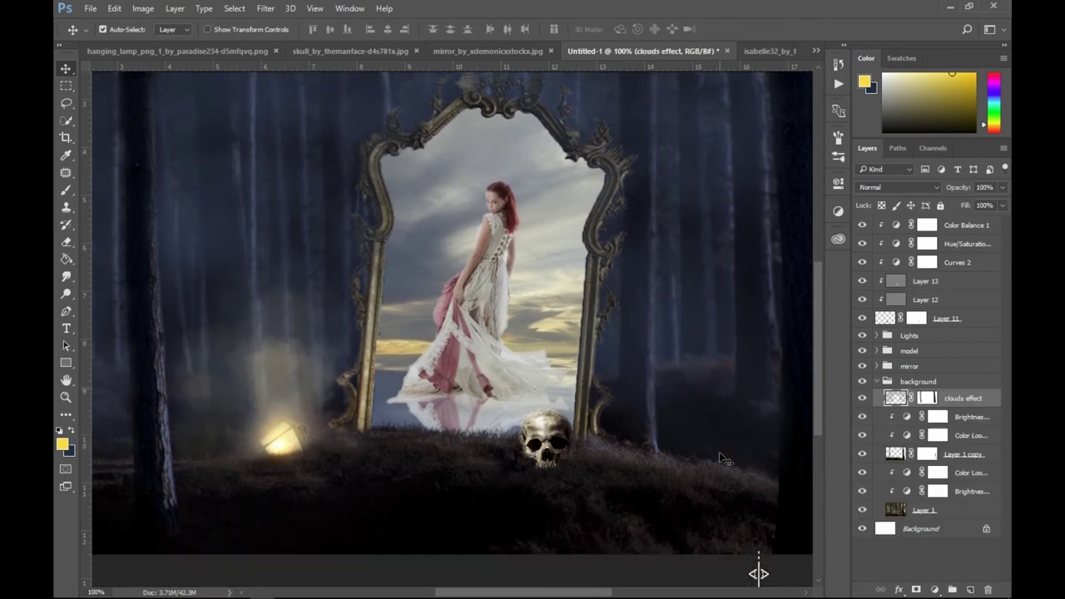
pyautogui.scroll(-3, 716, 451)
pyautogui.hotkey('ctrl', '+')
pyautogui.hotkey('ctrl', '+')
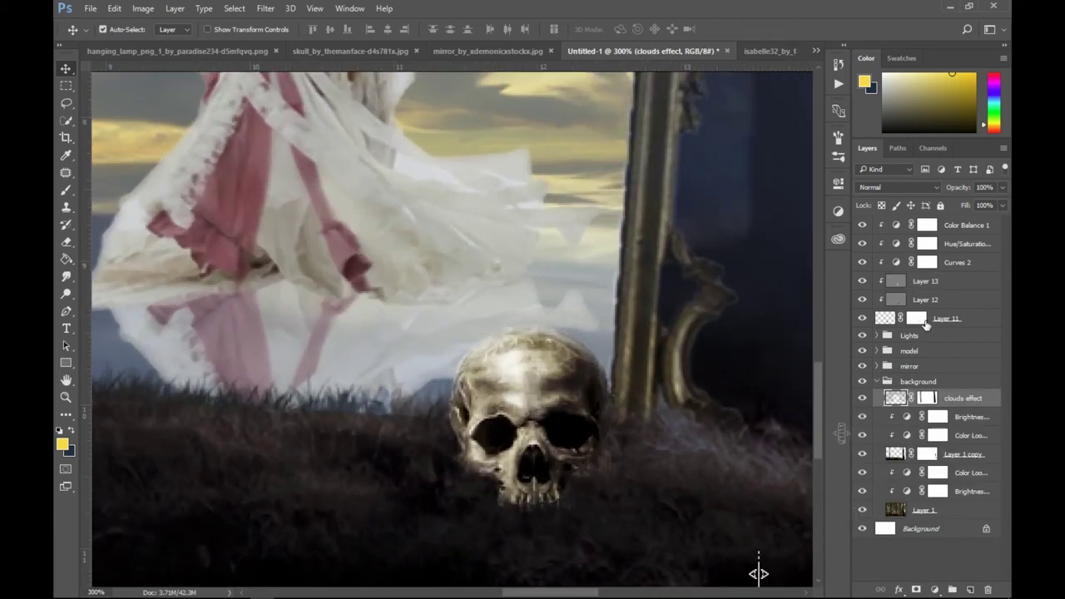
pyautogui.click(916, 318)
pyautogui.press('b')
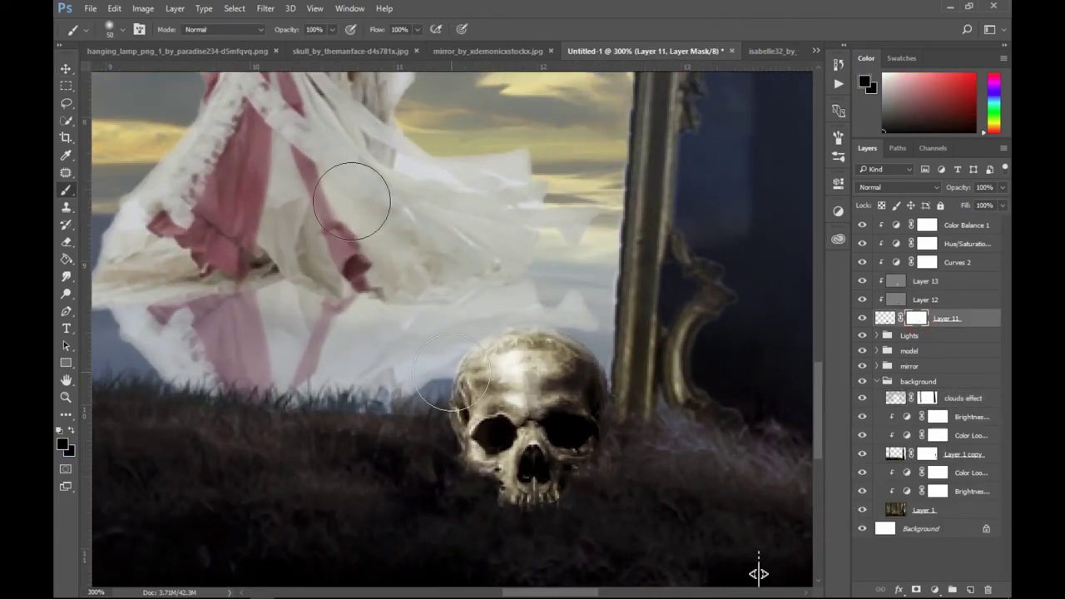
pyautogui.click(109, 29)
pyautogui.click(144, 127)
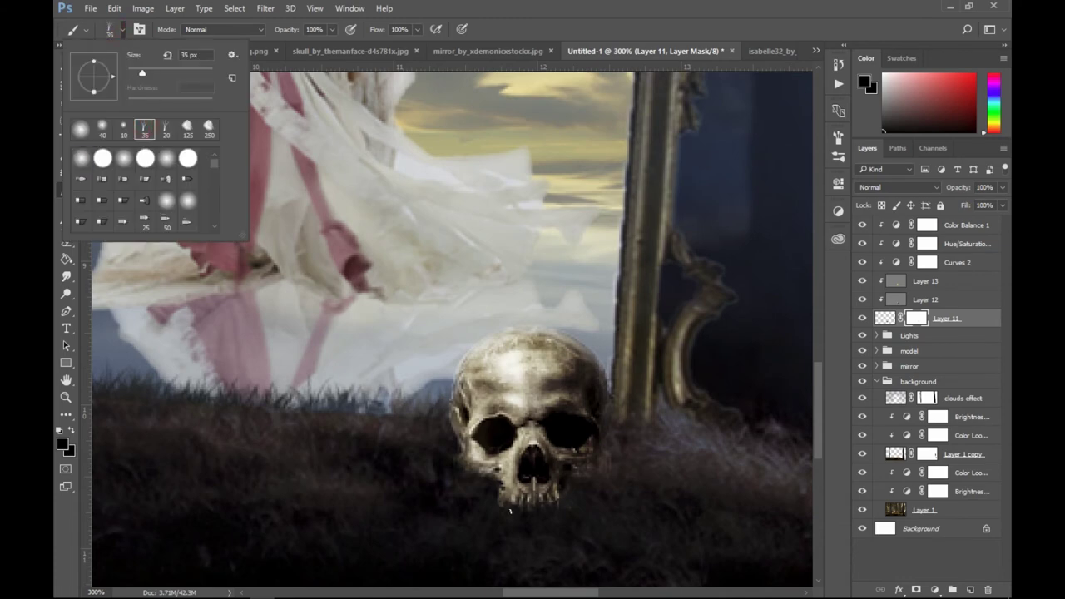
pyautogui.click(510, 510)
pyautogui.moveTo(499, 504); pyautogui.dragTo(549, 514)
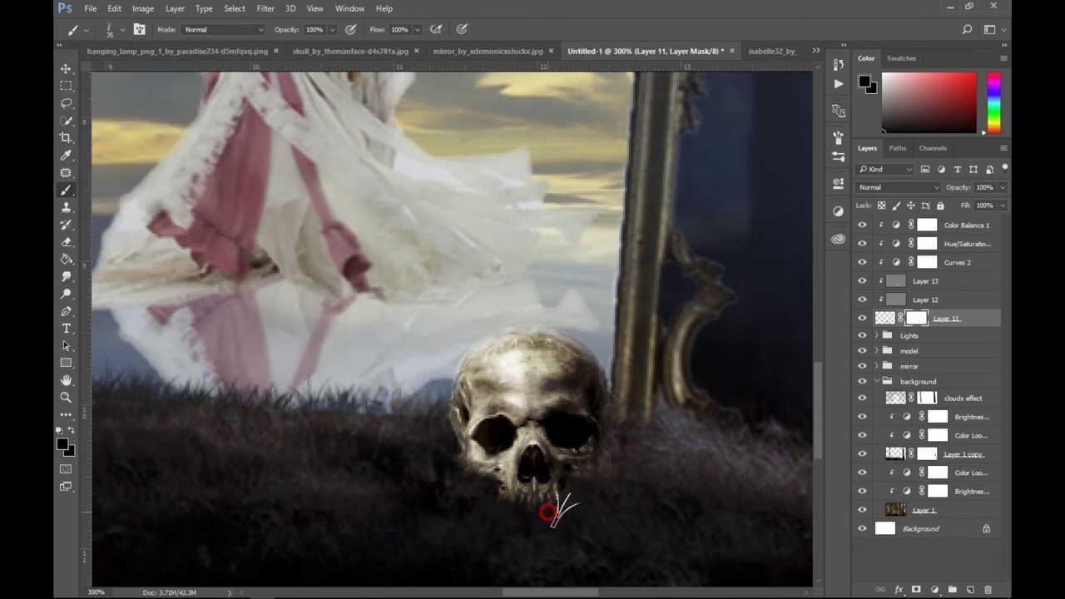
pyautogui.click(535, 515)
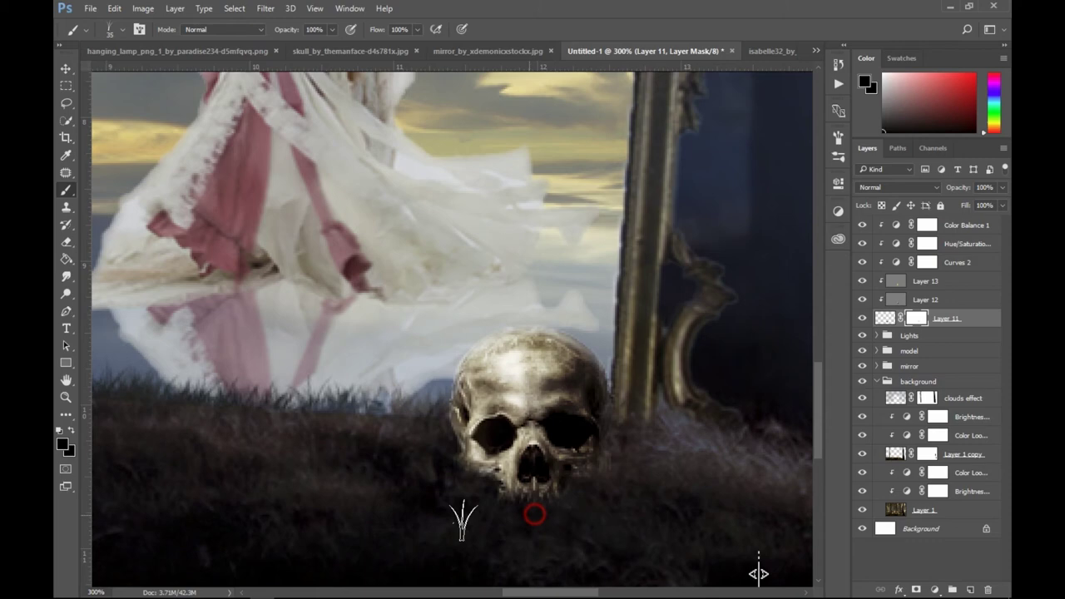
pyautogui.scroll(-3, 662, 523)
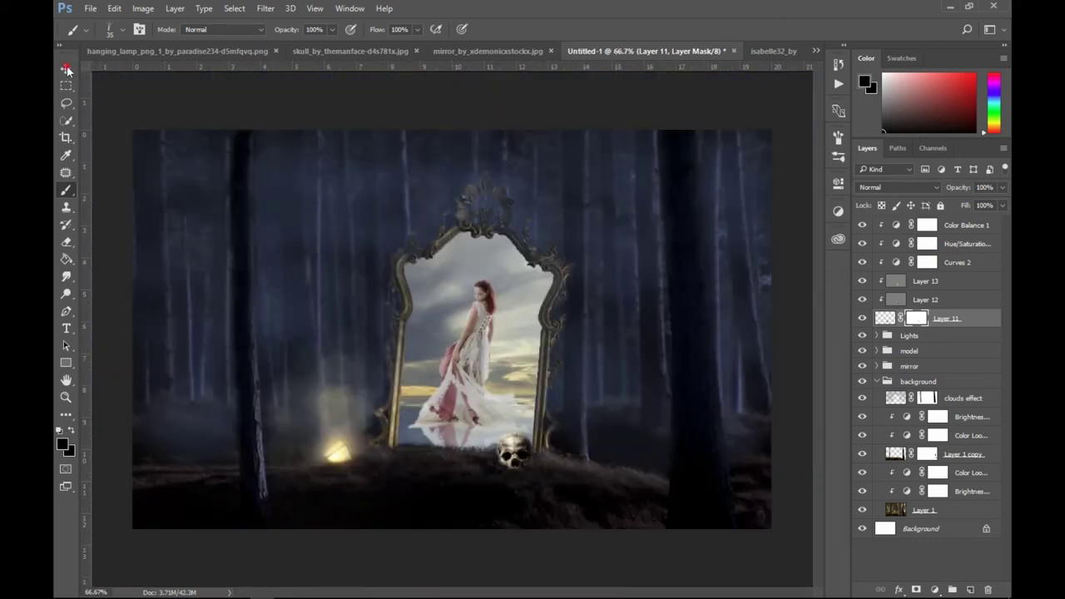
pyautogui.click(67, 68)
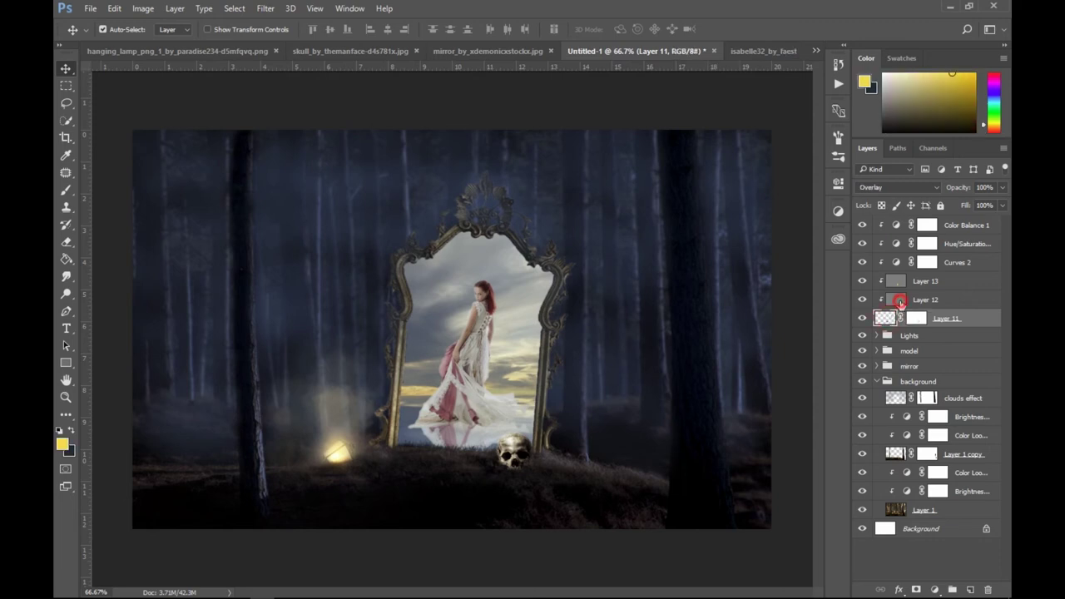
# Nudge the Curves 2 black and white points to deepen the skull's shadows.
pyautogui.click(898, 228)
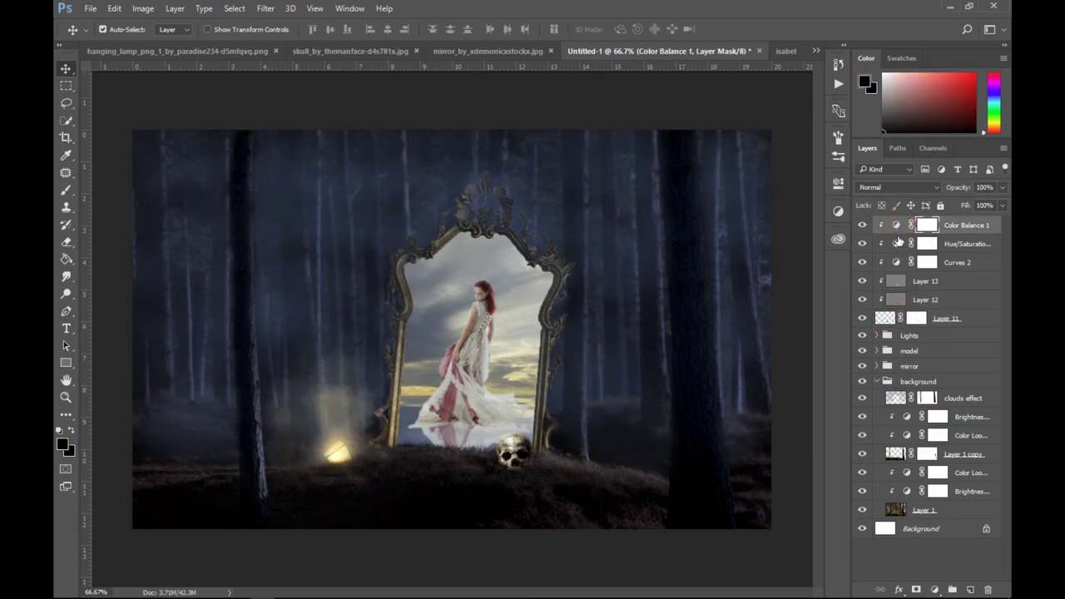
pyautogui.click(897, 263)
pyautogui.doubleClick(897, 263)
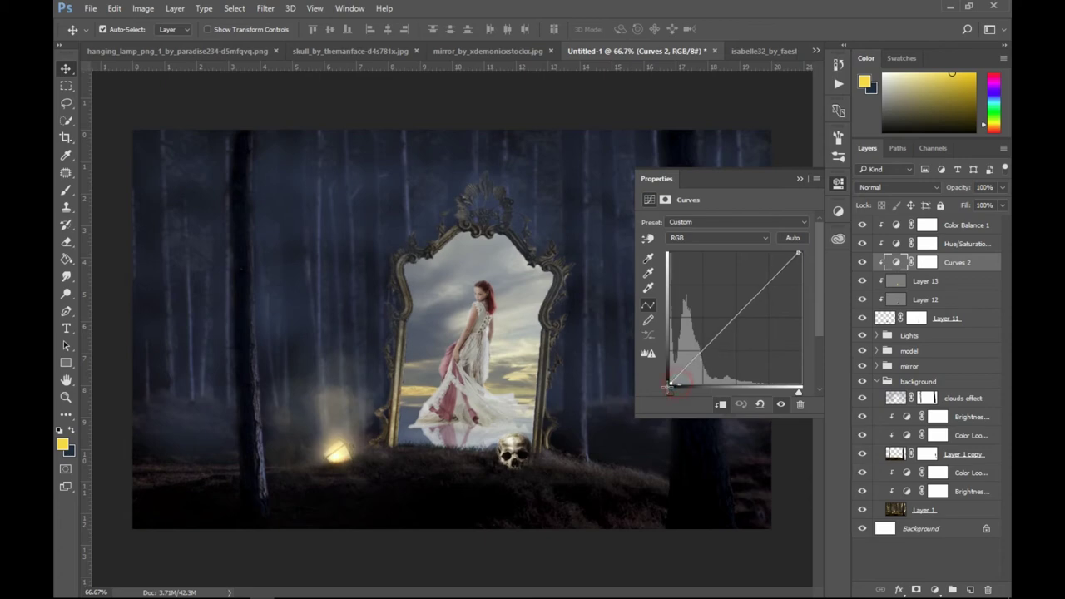
pyautogui.moveTo(676, 385); pyautogui.dragTo(681, 384)
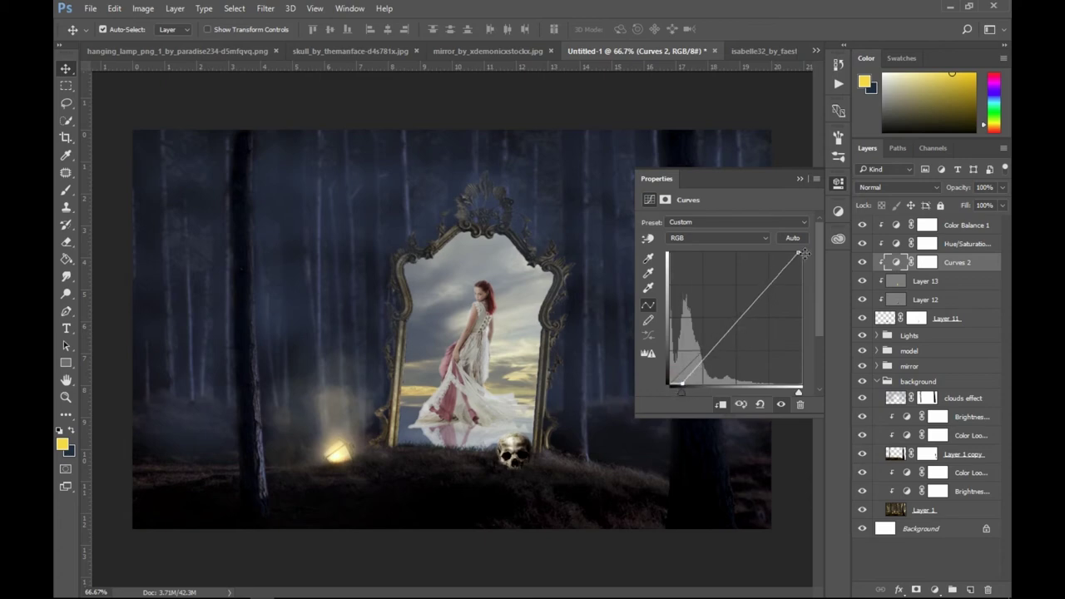
pyautogui.moveTo(799, 252); pyautogui.dragTo(802, 252)
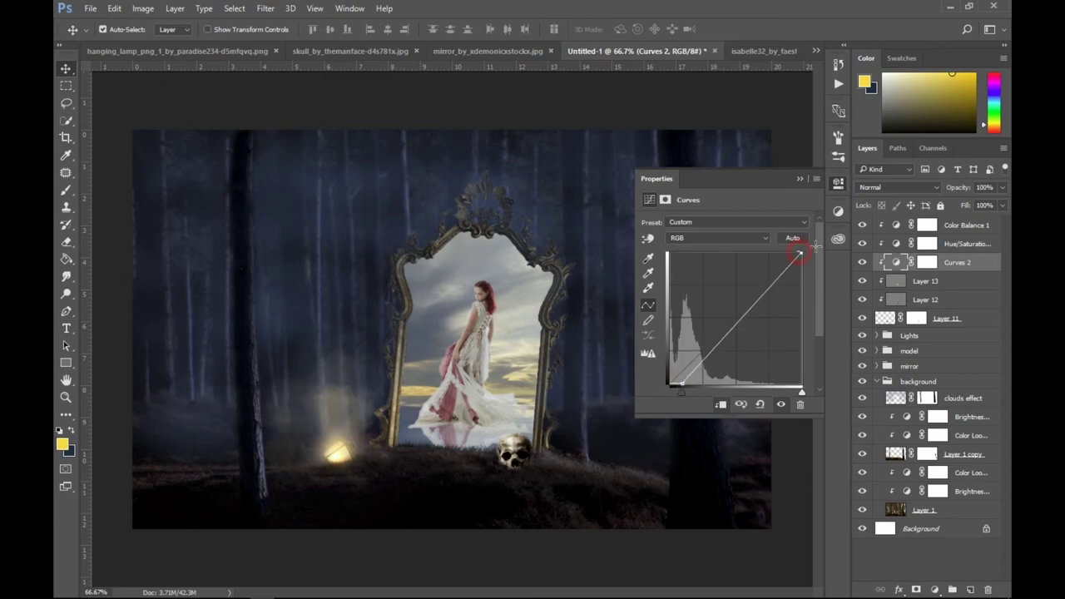
pyautogui.click(801, 179)
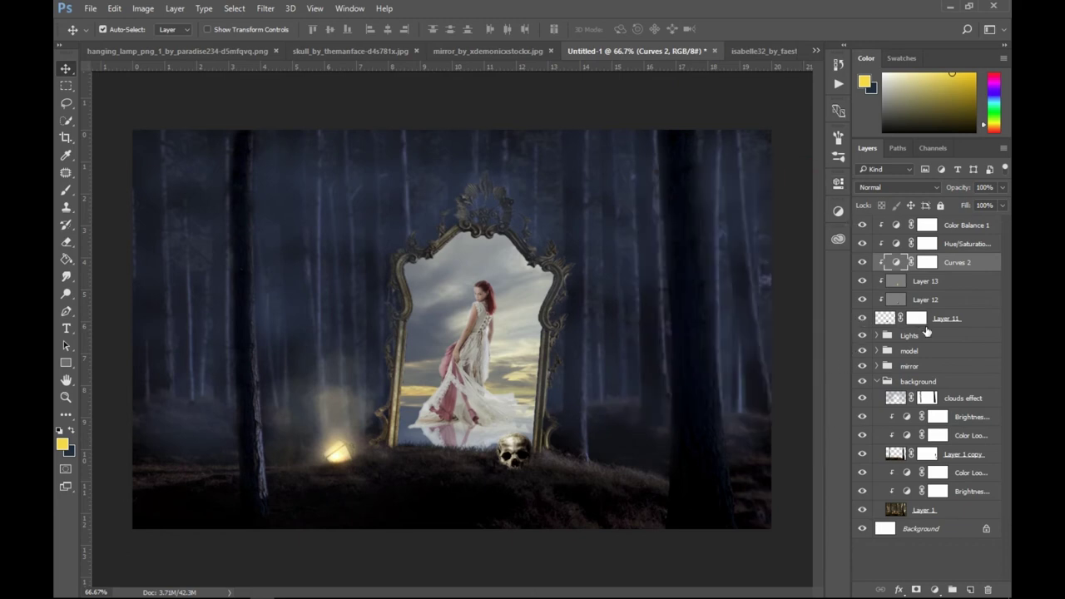
# Group Color Balance 1 through Layer 11 into a group named 'skull'.
pyautogui.click(895, 226)
pyautogui.keyDown('shift'); pyautogui.click(896, 300); pyautogui.keyUp('shift')
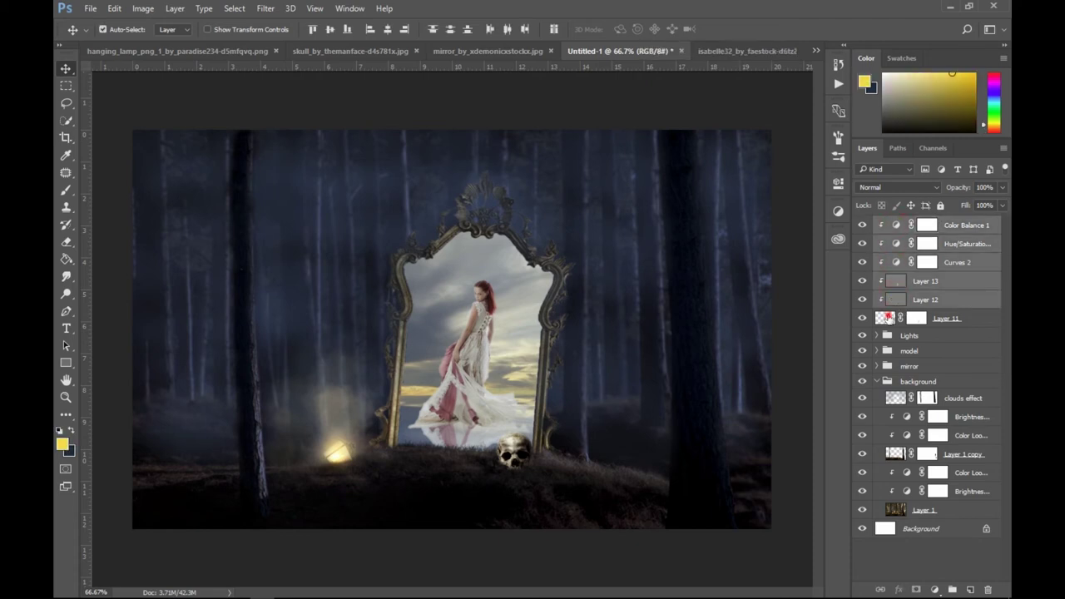
pyautogui.keyDown('shift'); pyautogui.click(888, 318); pyautogui.keyUp('shift')
pyautogui.hotkey('ctrl', 'g')
pyautogui.doubleClick(913, 224)
pyautogui.write('skull')
pyautogui.press('Return')
# Collapse the background group, then create and discard a merged copy of visible layers.
pyautogui.hotkey('ctrl', '-')
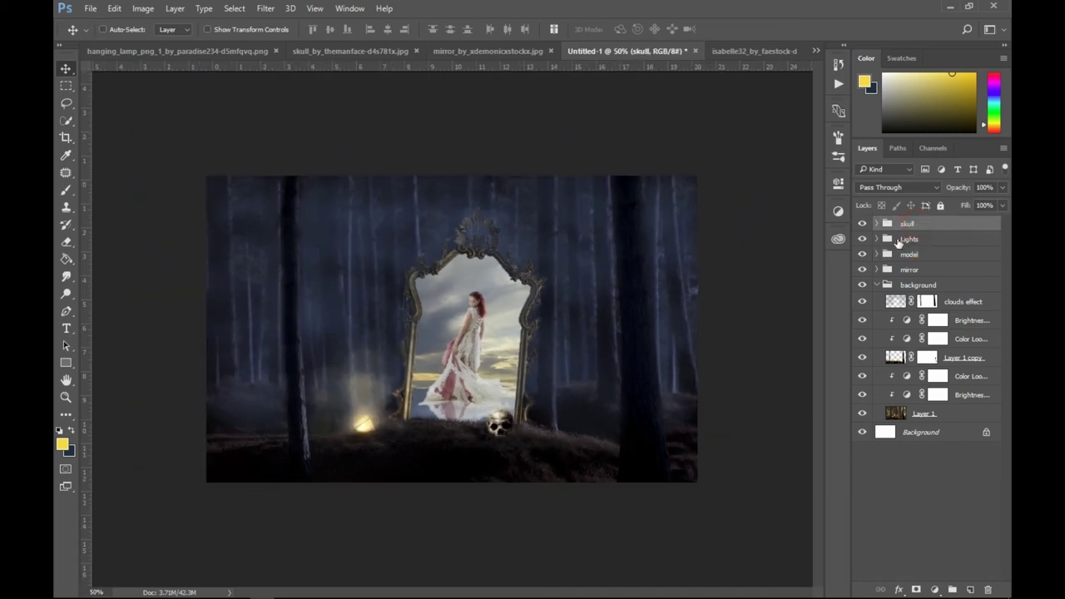
pyautogui.click(879, 284)
pyautogui.hotkey('ctrl', 'alt', 'shift', 'e')
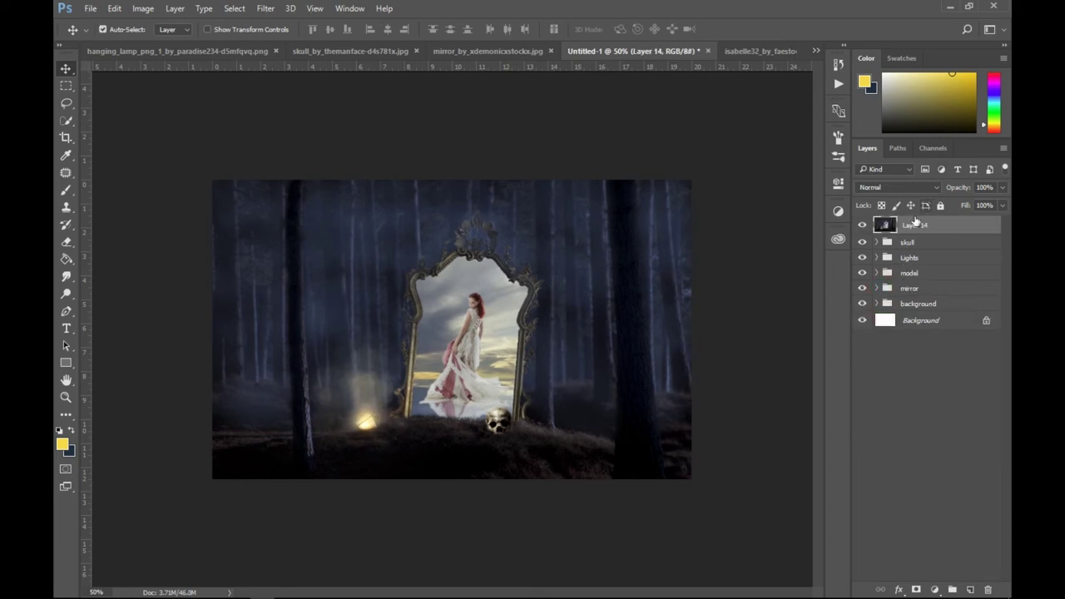
pyautogui.moveTo(905, 230)
pyautogui.mouseDown()
pyautogui.moveTo(977, 593)
pyautogui.moveTo(968, 594)
pyautogui.mouseUp()
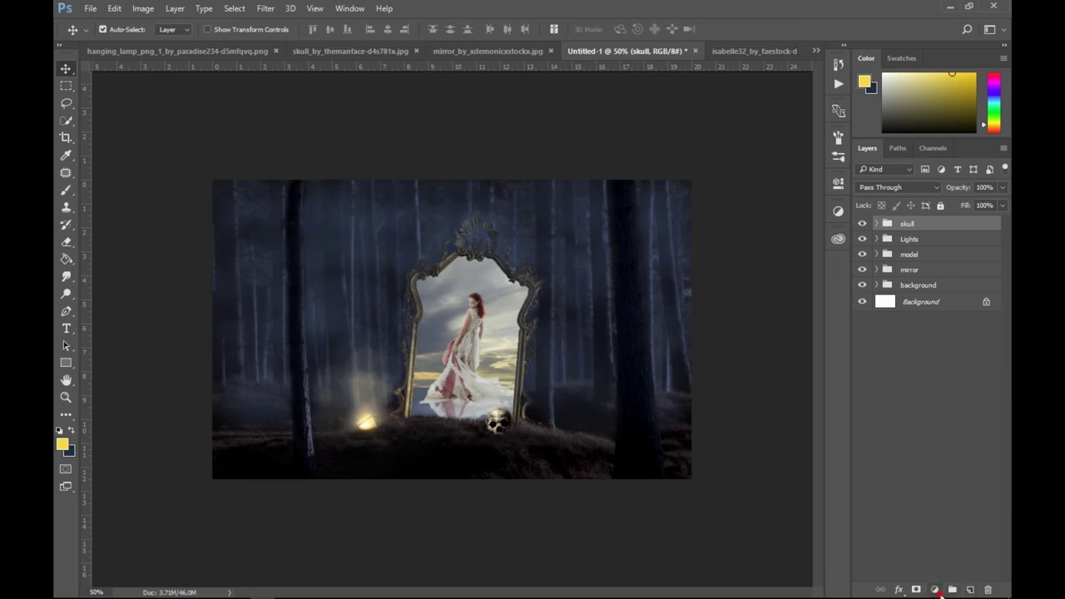
# Add a Color Fill layer in deep blue above the forest scene.
pyautogui.click(939, 591)
pyautogui.click(919, 308)
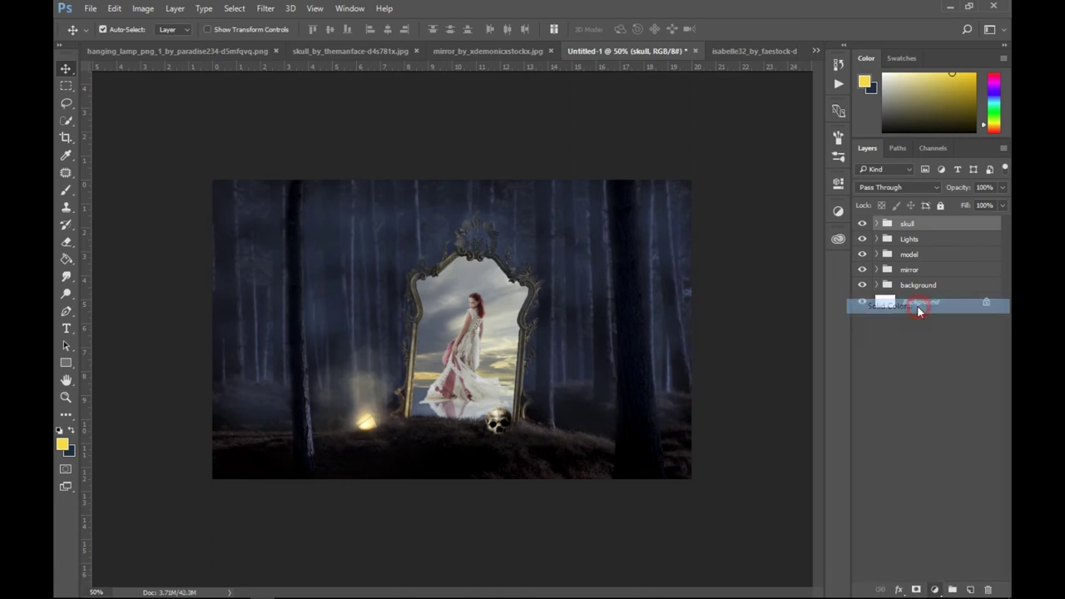
pyautogui.moveTo(550, 290); pyautogui.dragTo(552, 210)
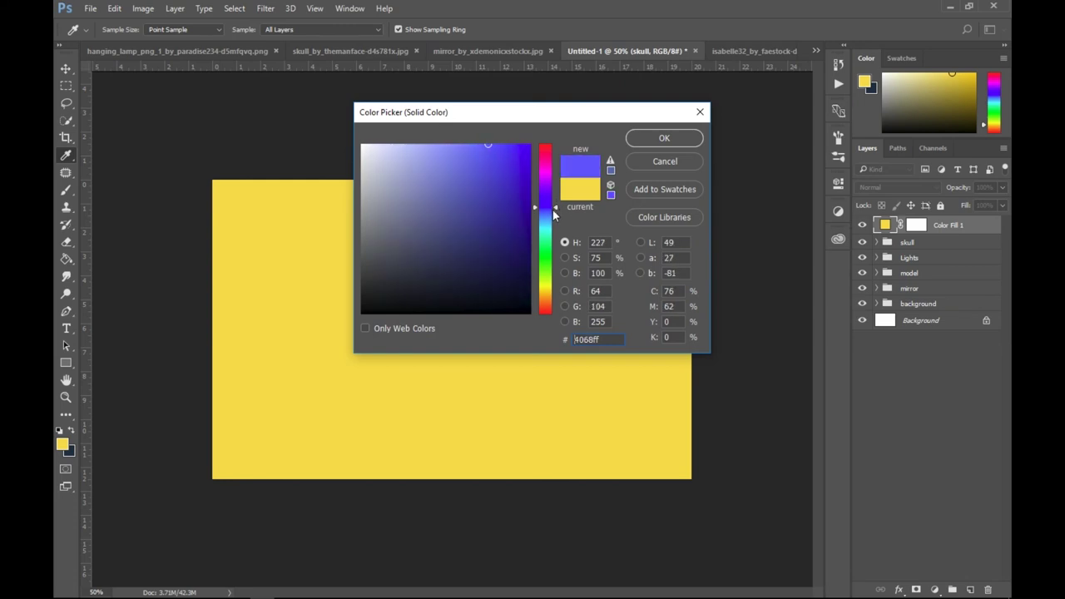
pyautogui.moveTo(509, 163)
pyautogui.mouseDown()
pyautogui.moveTo(507, 140)
pyautogui.moveTo(513, 208)
pyautogui.mouseUp()
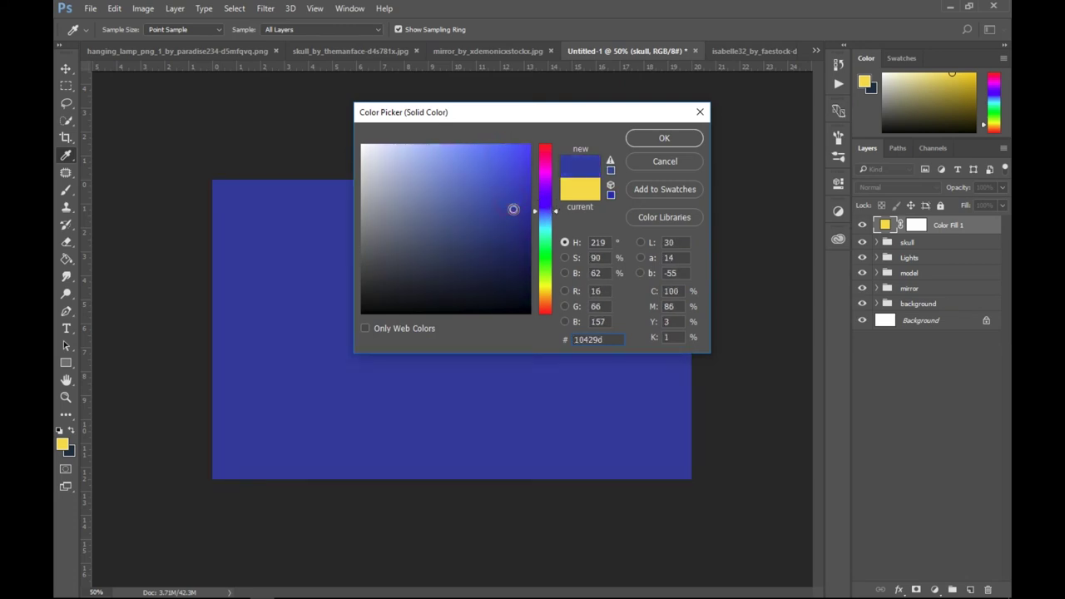
pyautogui.click(670, 141)
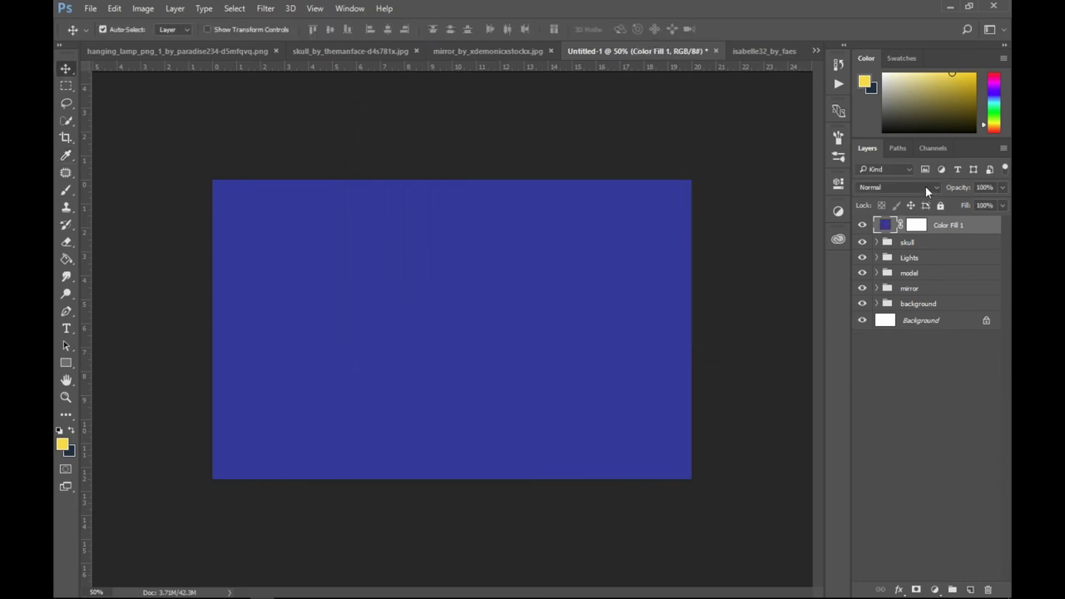
# Set Color Fill 1 to Soft Light blend mode at 50% opacity.
pyautogui.click(926, 189)
pyautogui.click(890, 316)
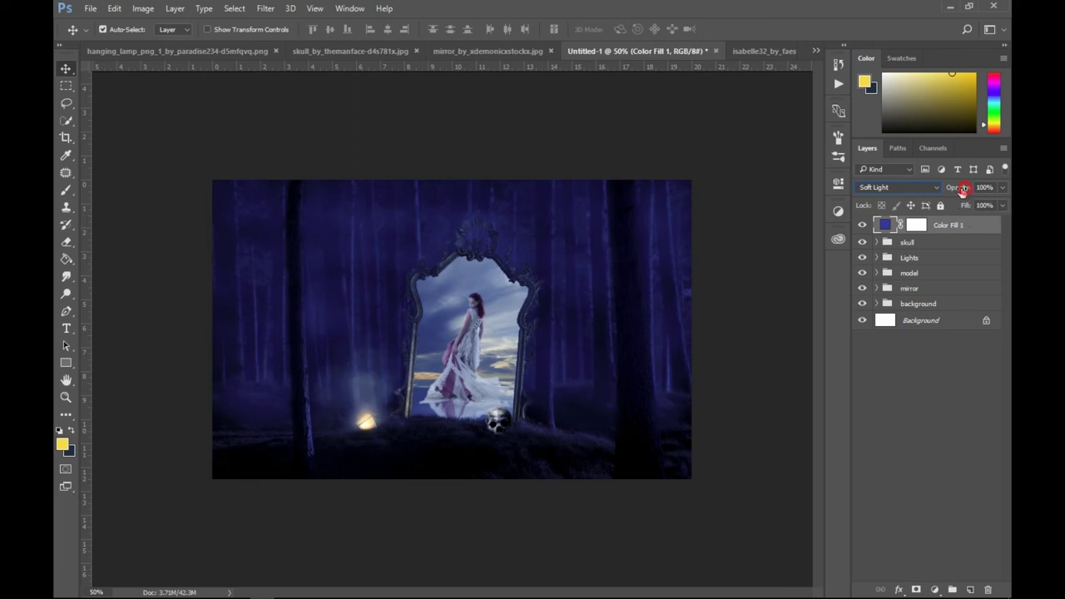
pyautogui.moveTo(961, 191); pyautogui.dragTo(961, 191)
pyautogui.write('50')
pyautogui.press('Return')
pyautogui.click(916, 224)
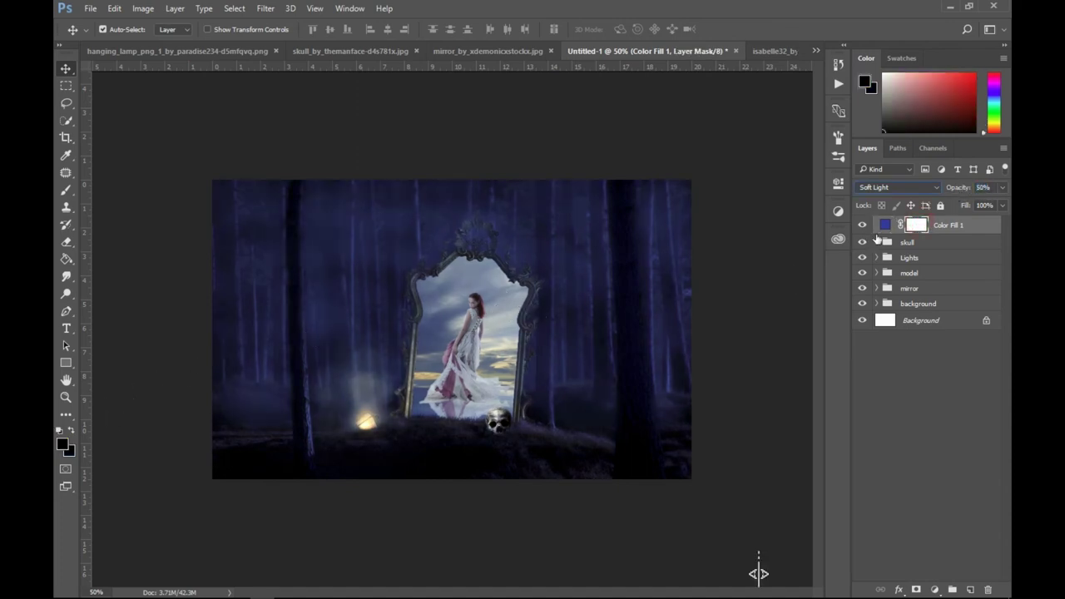
# Paint black on the fill's mask with a soft 200 px brush to remove the blue tint over the mirror and woman.
pyautogui.click(66, 190)
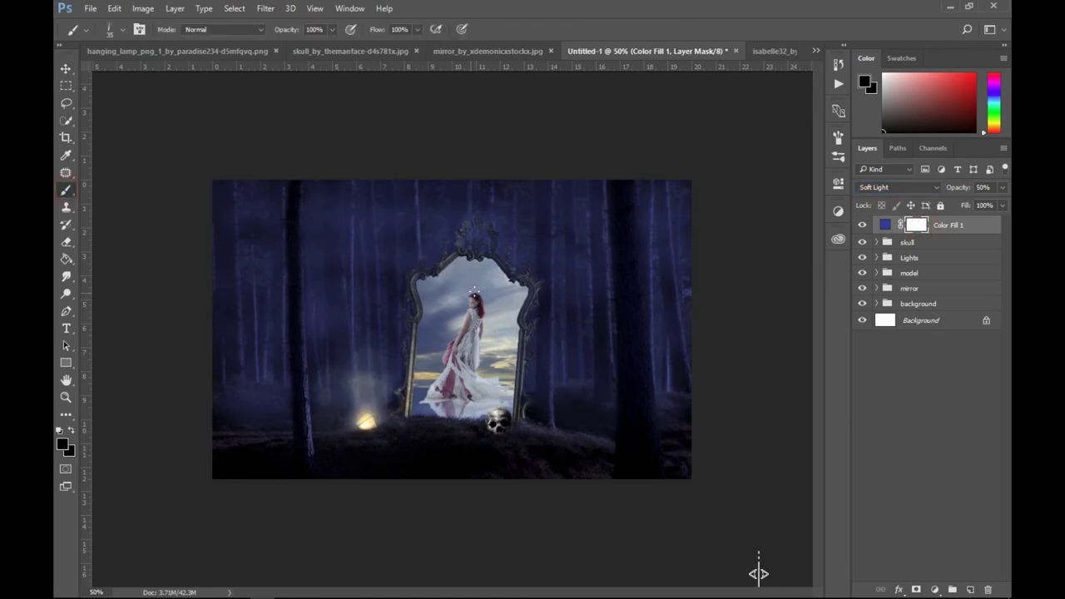
pyautogui.click(117, 37)
pyautogui.click(101, 129)
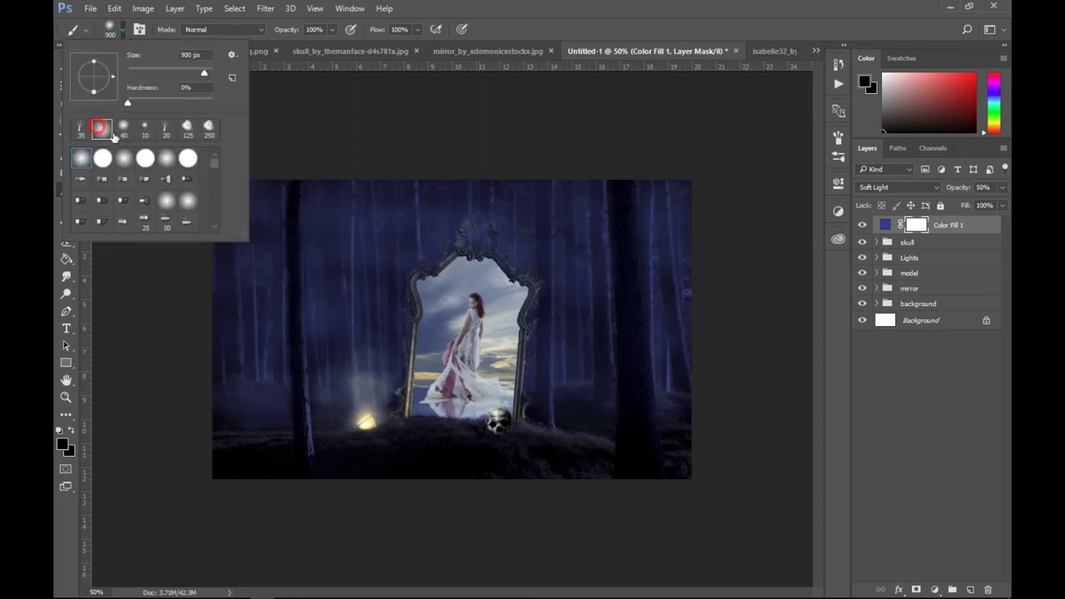
pyautogui.click(593, 149)
pyautogui.press('[')
pyautogui.press('[')
pyautogui.press('[')
pyautogui.press('[')
pyautogui.press('[')
pyautogui.press('[')
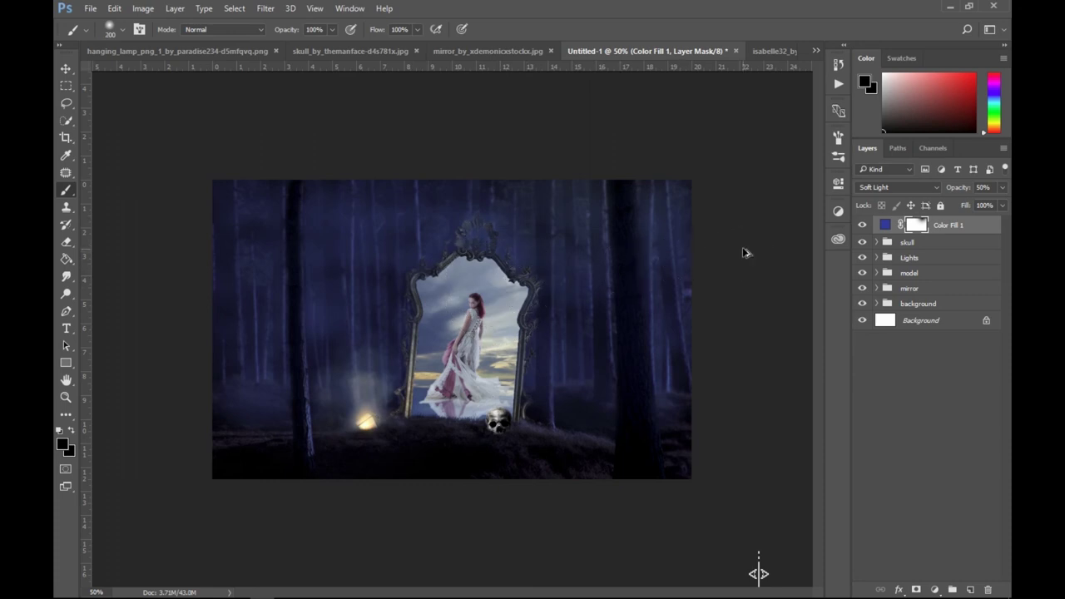
pyautogui.moveTo(469, 289); pyautogui.dragTo(443, 299)
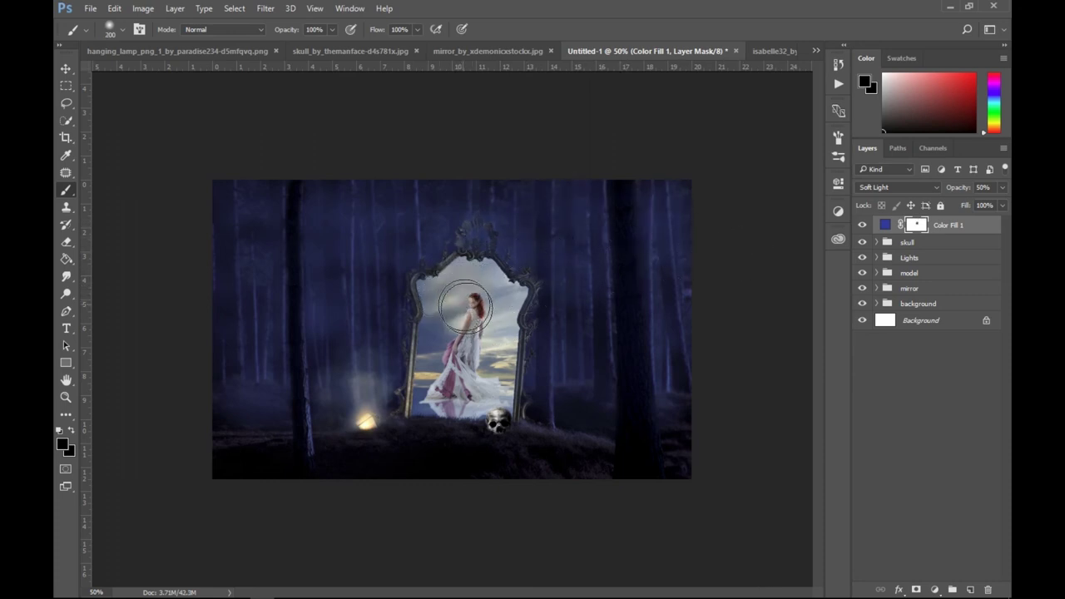
pyautogui.press('[')
pyautogui.press('[')
pyautogui.press('[')
pyautogui.press('[')
pyautogui.press('[')
pyautogui.press('[')
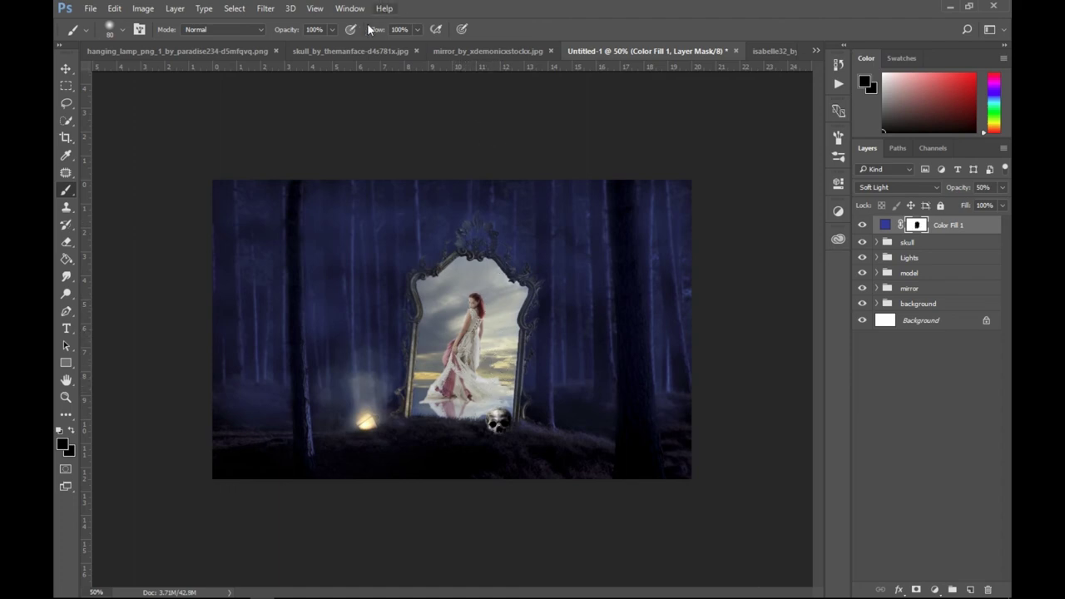
# Lower the blue fill to 45% opacity and stamp all visible layers into merged Layer 14.
pyautogui.click(66, 69)
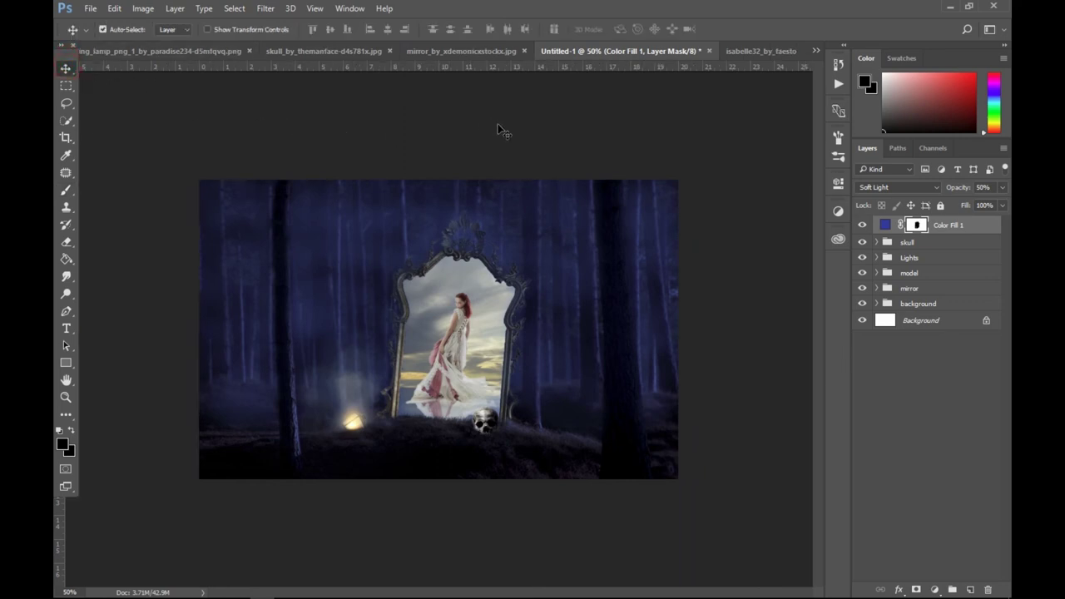
pyautogui.click(887, 228)
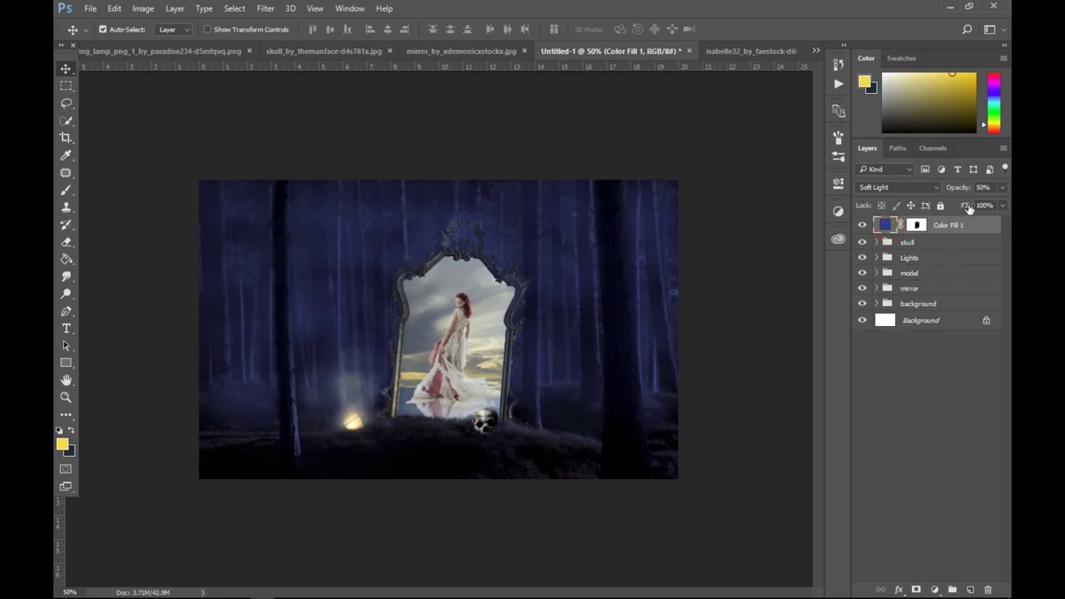
pyautogui.click(863, 225)
pyautogui.moveTo(961, 187); pyautogui.dragTo(943, 192)
pyautogui.hotkey('ctrl', 'shift', 'alt', 'e')
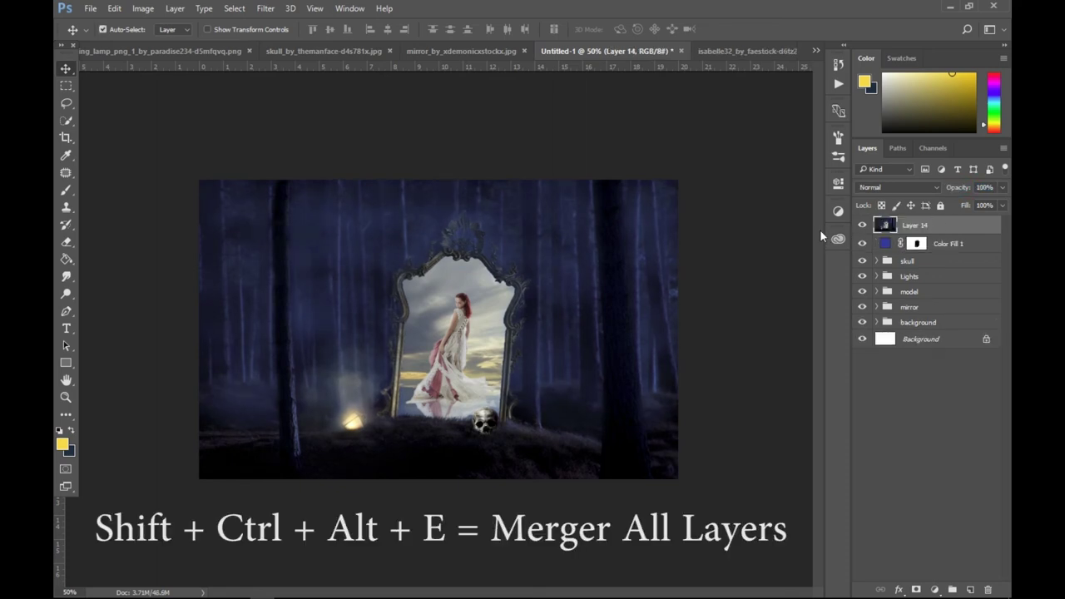
# In Camera Raw Filter, set Temperature +10, Tint +10, Contrast +18, a little clarity, and Vibrance +14.
pyautogui.click(265, 9)
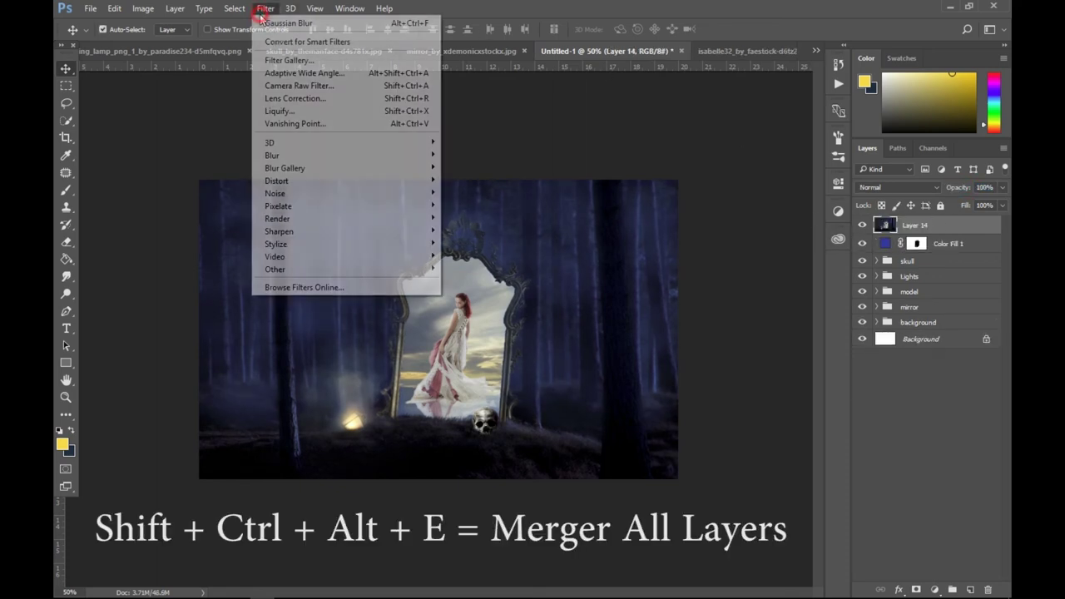
pyautogui.click(337, 87)
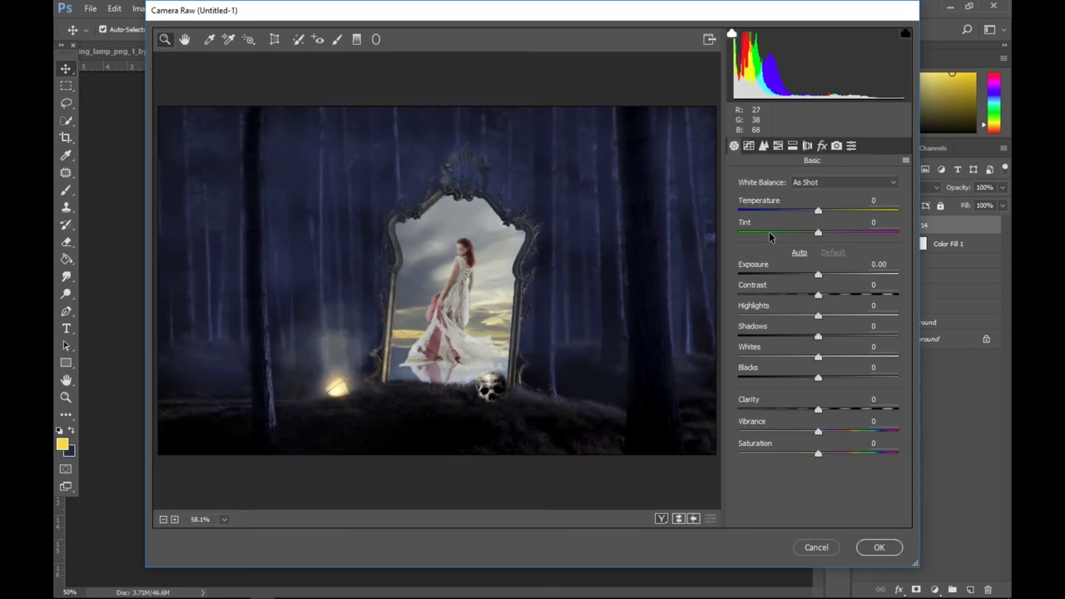
pyautogui.moveTo(819, 211)
pyautogui.mouseDown()
pyautogui.moveTo(830, 208)
pyautogui.moveTo(835, 236)
pyautogui.mouseUp()
pyautogui.press('Up')
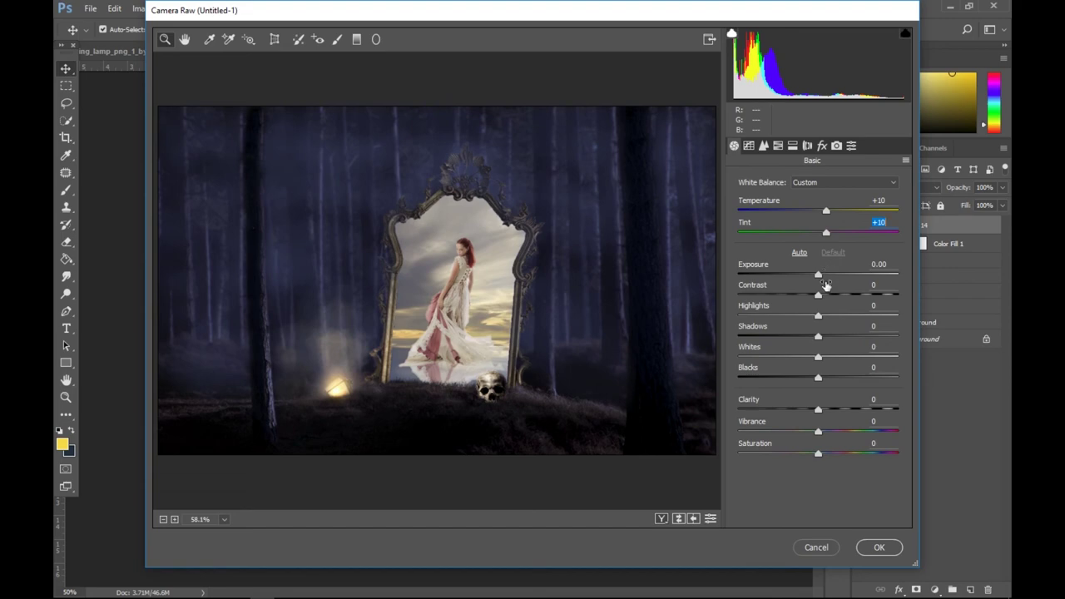
pyautogui.moveTo(830, 298); pyautogui.dragTo(831, 307)
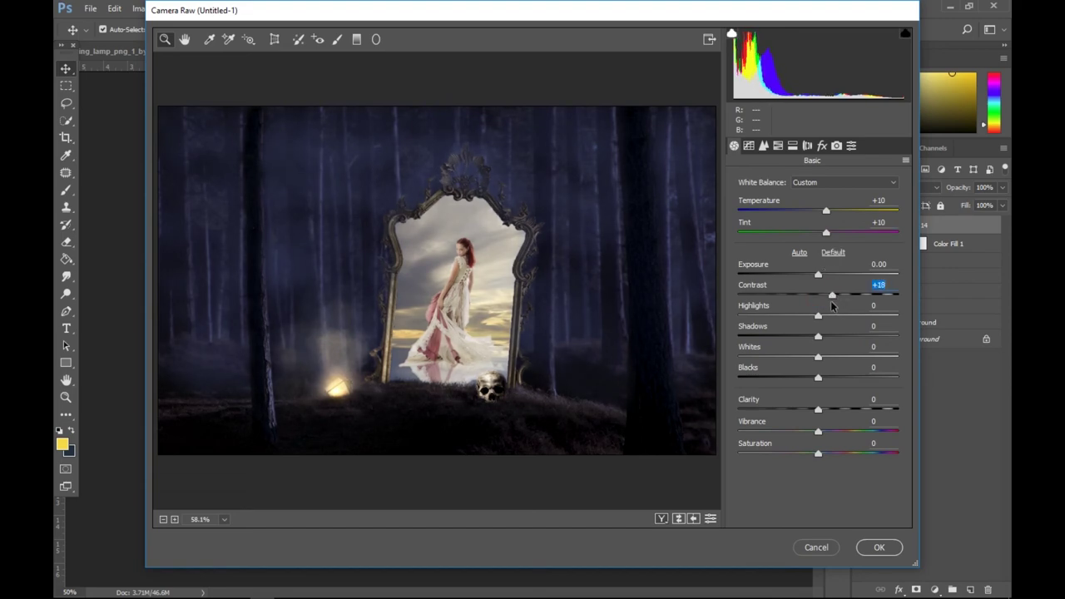
pyautogui.moveTo(818, 411); pyautogui.dragTo(822, 410)
pyautogui.moveTo(826, 431); pyautogui.dragTo(830, 431)
# Add Post Crop Vignetting with Amount -100 and Midpoint 76, then apply the filter.
pyautogui.click(825, 148)
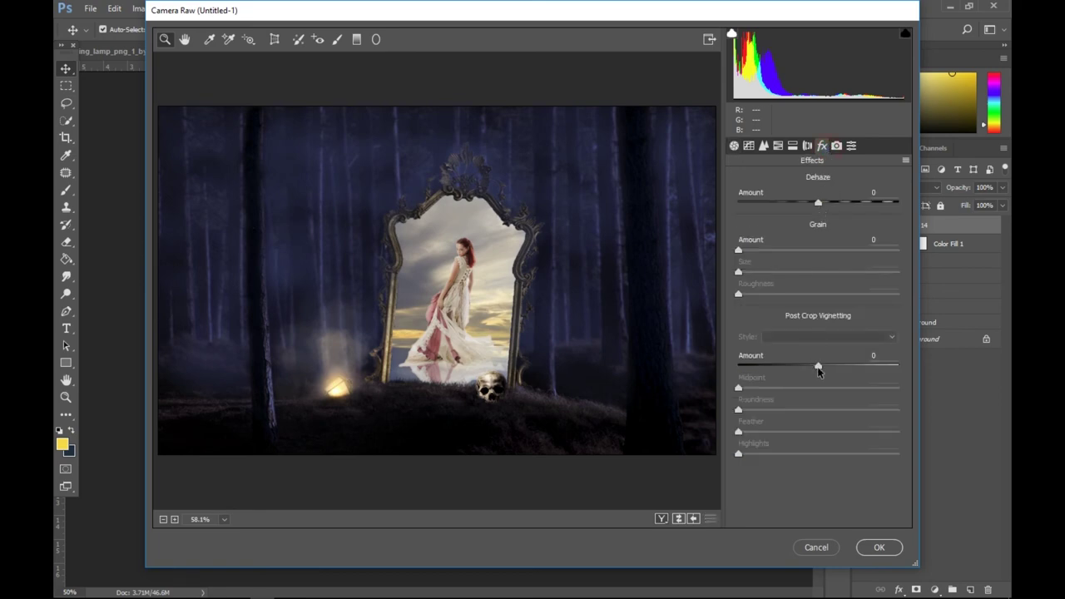
pyautogui.moveTo(804, 367); pyautogui.dragTo(774, 368)
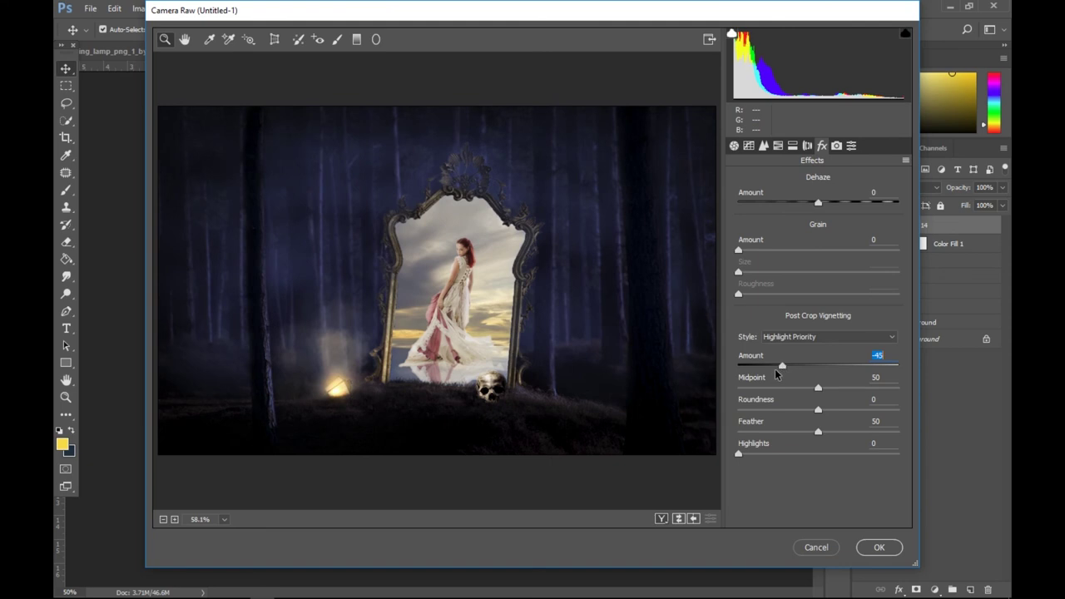
pyautogui.moveTo(781, 368); pyautogui.dragTo(773, 365)
pyautogui.moveTo(837, 391); pyautogui.dragTo(854, 387)
pyautogui.moveTo(774, 366); pyautogui.dragTo(701, 371)
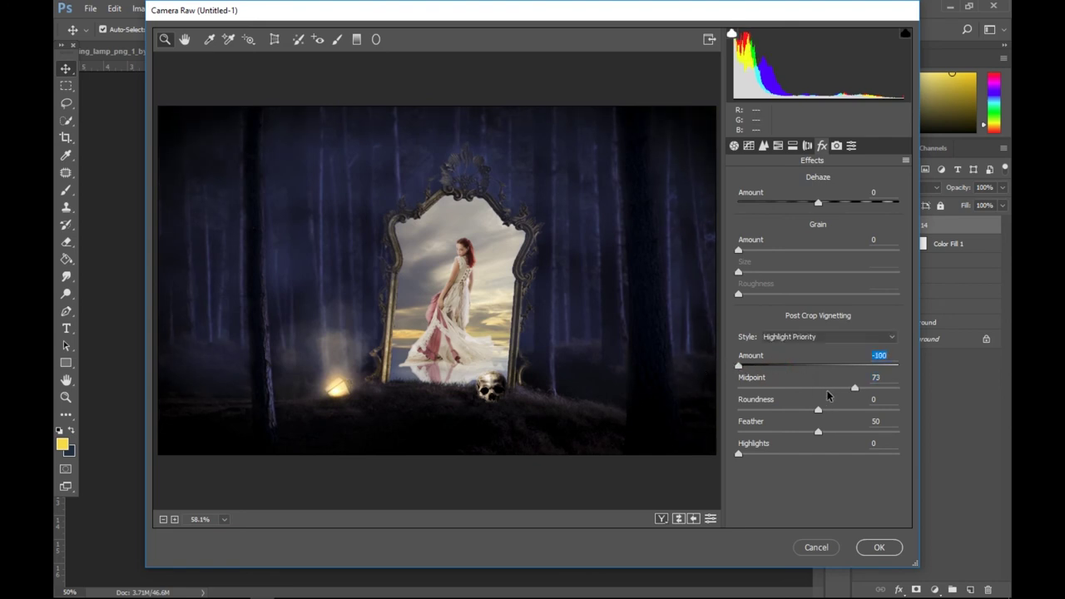
pyautogui.moveTo(854, 390); pyautogui.dragTo(866, 387)
pyautogui.click(874, 545)
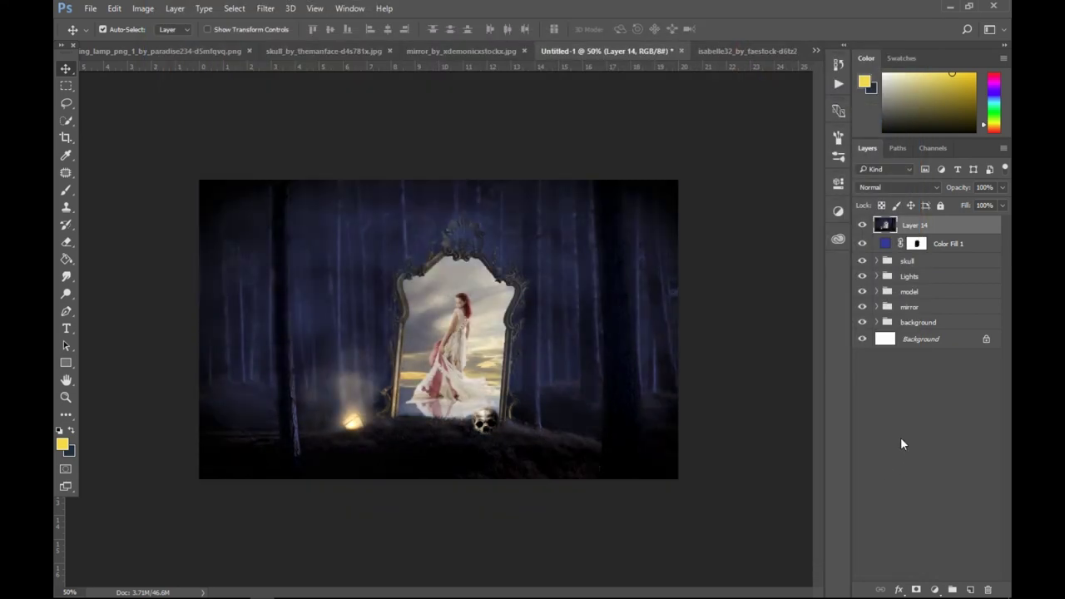
# Add an empty layer above merged Layer 14 and set up a black 200 px brush.
pyautogui.press('b')
pyautogui.click(967, 588)
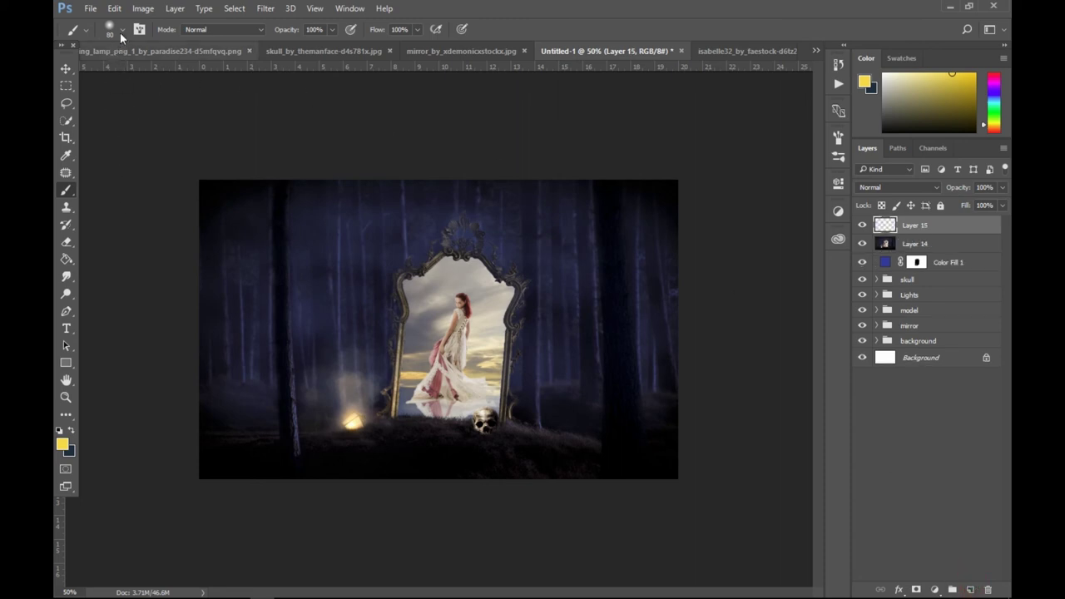
pyautogui.moveTo(889, 116); pyautogui.dragTo(884, 131)
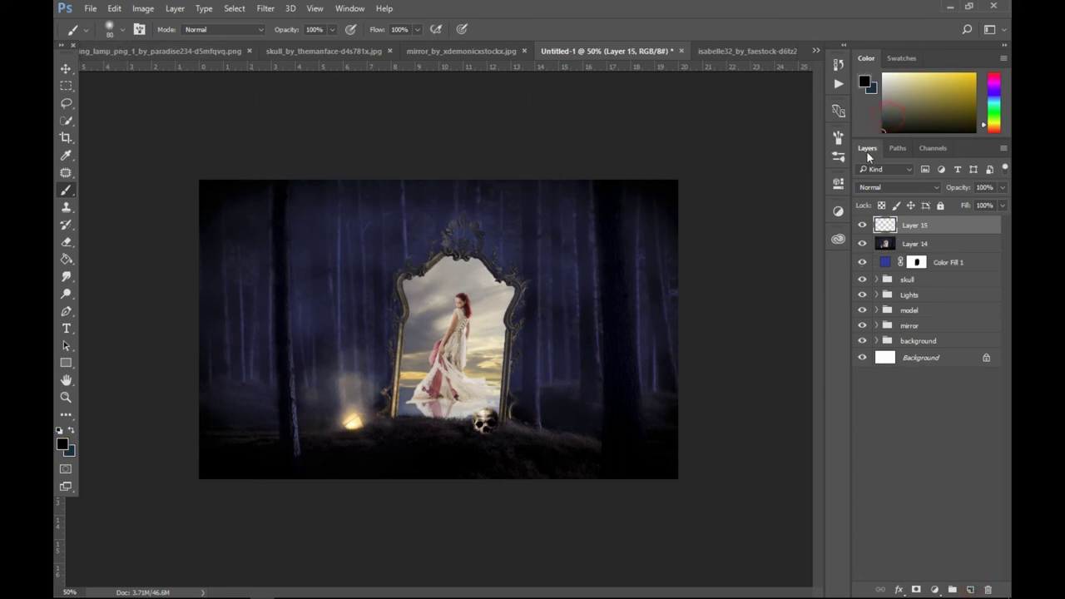
pyautogui.click(297, 508)
pyautogui.press(']')
pyautogui.press(']')
pyautogui.press(']')
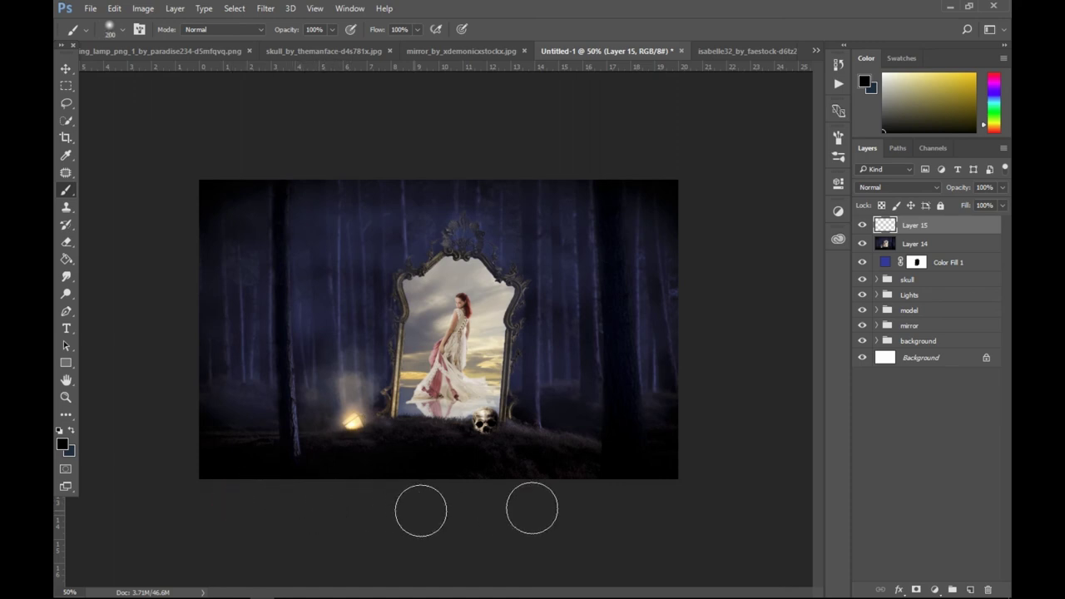
pyautogui.click(452, 492)
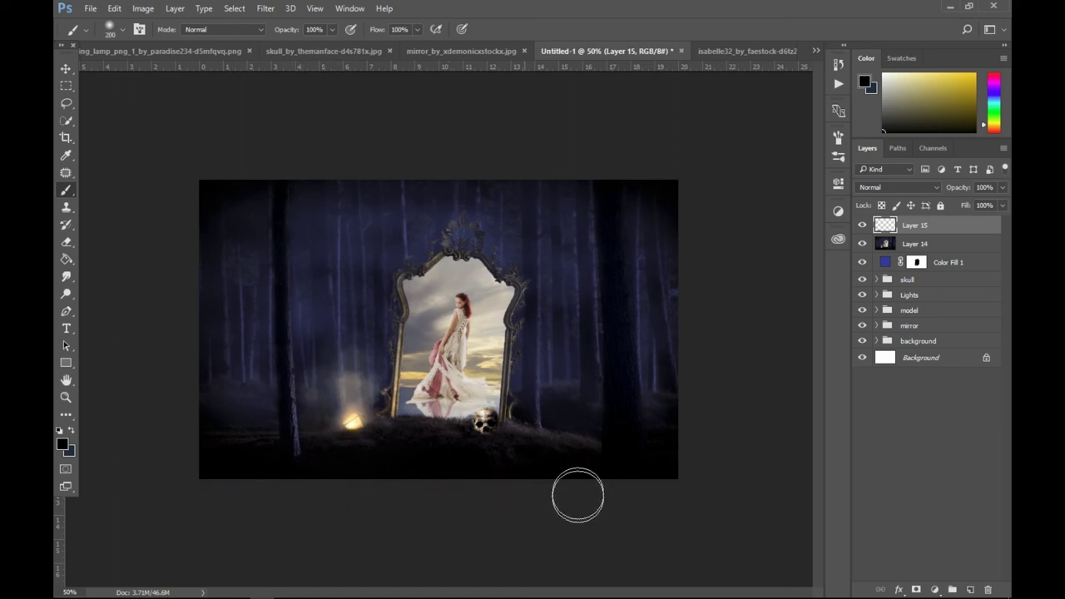
# Zoom in on the composite and add a second empty layer on top.
pyautogui.click(66, 67)
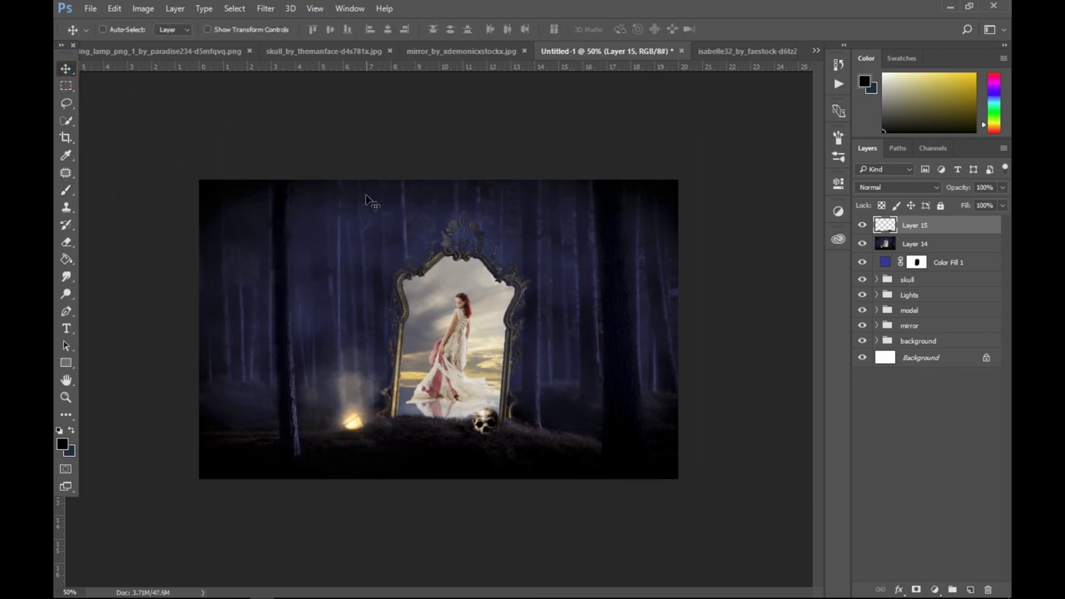
pyautogui.hotkey('ctrl', '+')
pyautogui.press('ctrl')
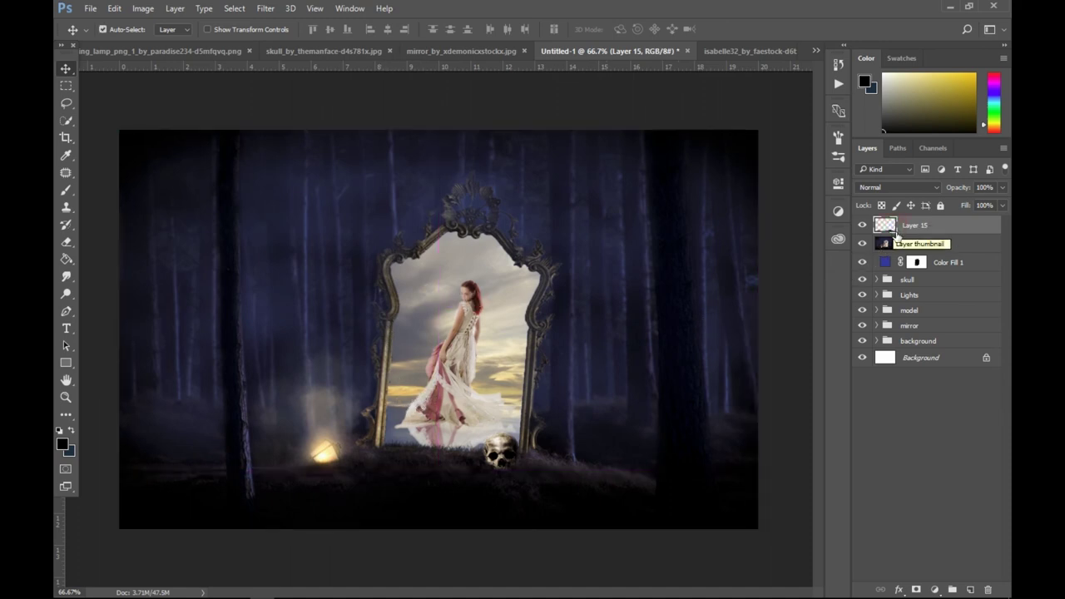
pyautogui.click(971, 586)
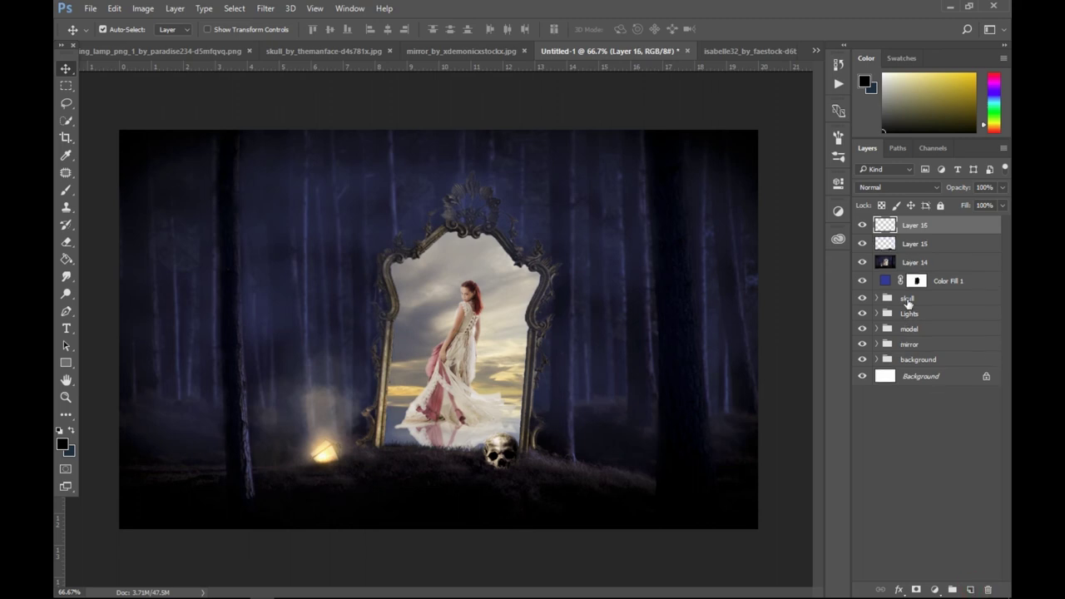
# Zoom in on the lantern and sample a saturated yellow from its glow.
pyautogui.hotkey('ctrl', '+')
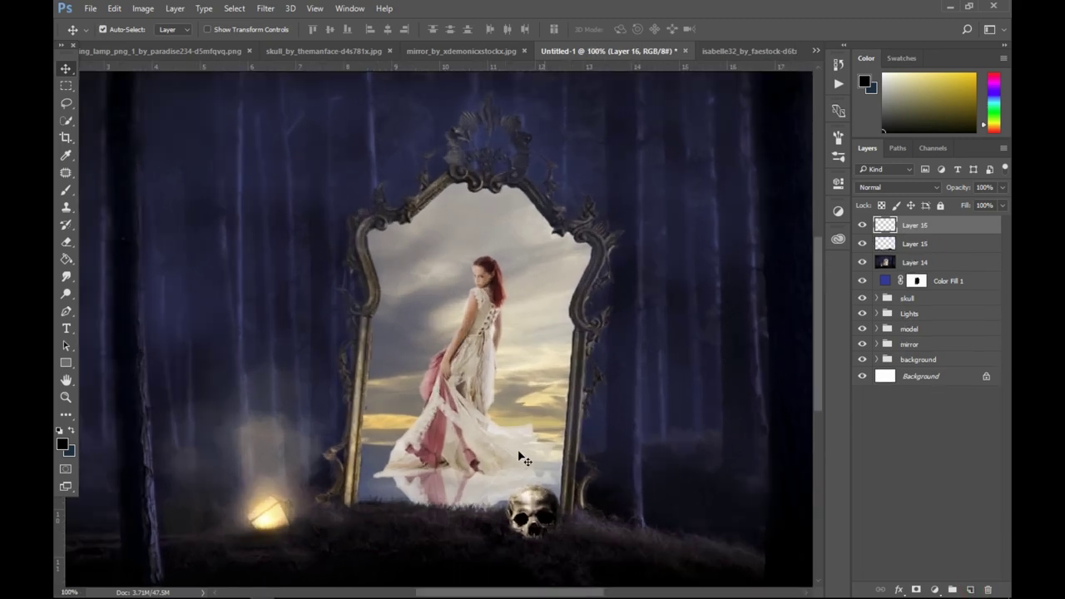
pyautogui.hscroll(3, 507, 455)
pyautogui.scroll(-3, 491, 458)
pyautogui.hscroll(-3, 487, 454)
pyautogui.hscroll(-3, 483, 441)
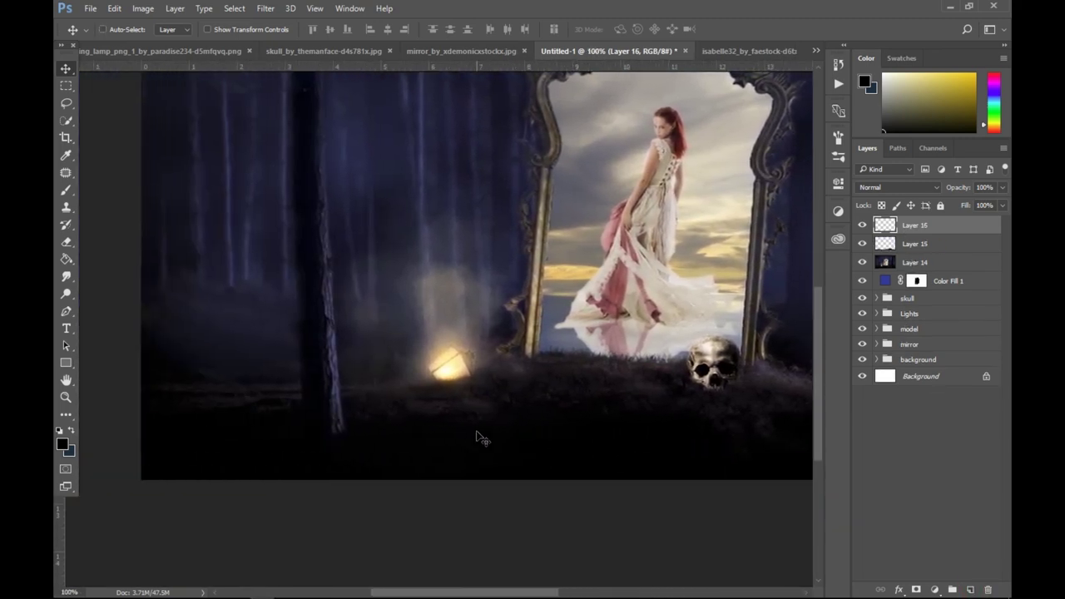
pyautogui.hotkey('ctrl', '+')
pyautogui.press('i')
pyautogui.moveTo(470, 414); pyautogui.dragTo(471, 416)
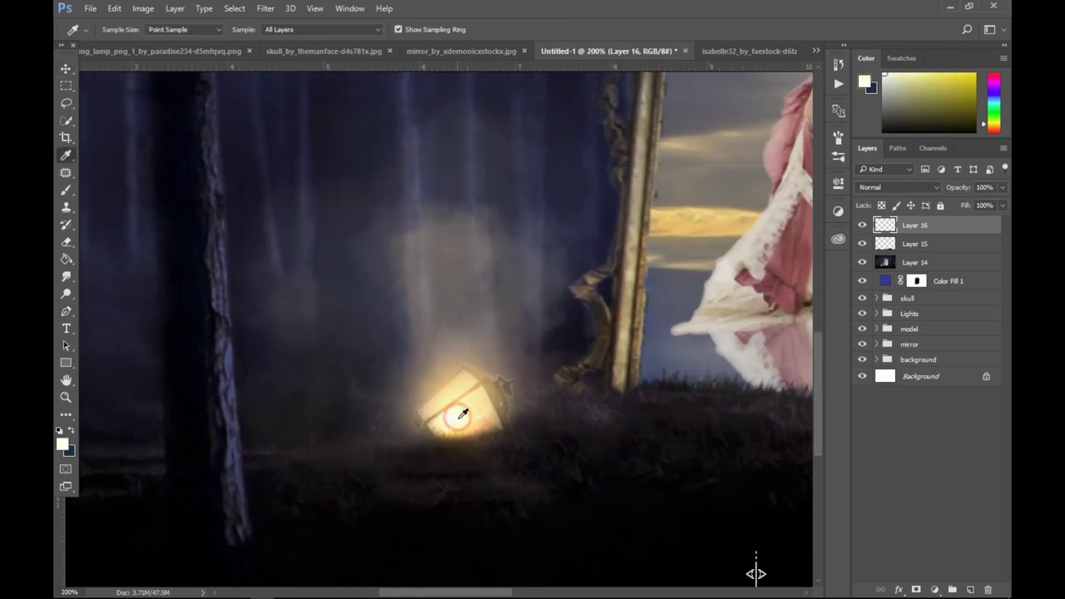
pyautogui.click(467, 419)
# Paint a yellow glow below the lantern with a 50 px brush, blended as Soft Light at 74%.
pyautogui.press('b')
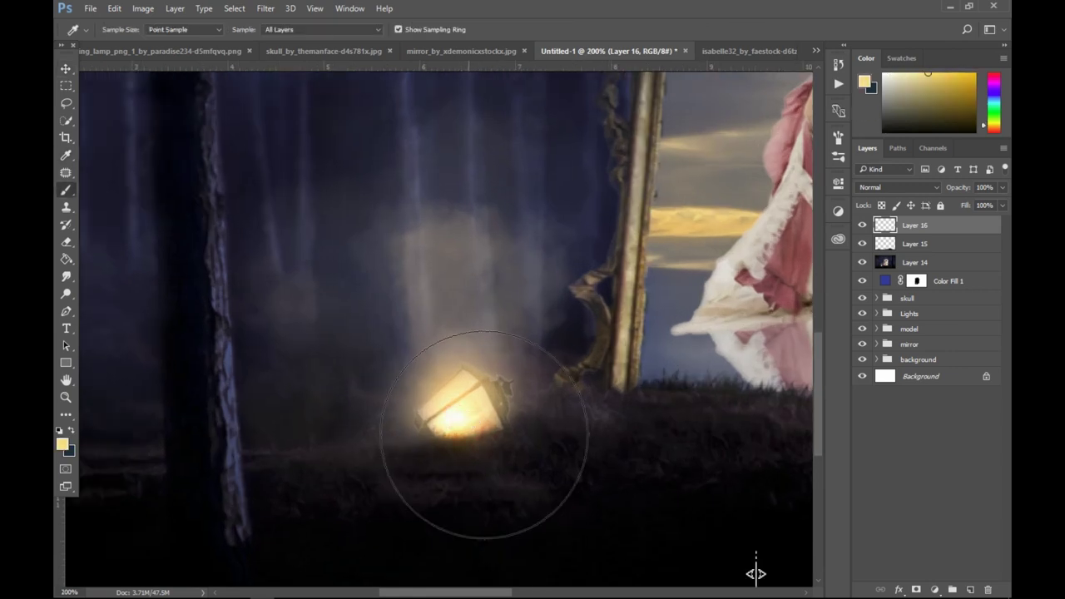
pyautogui.press('[')
pyautogui.press('[')
pyautogui.press('[')
pyautogui.press('[')
pyautogui.press('[')
pyautogui.press('[')
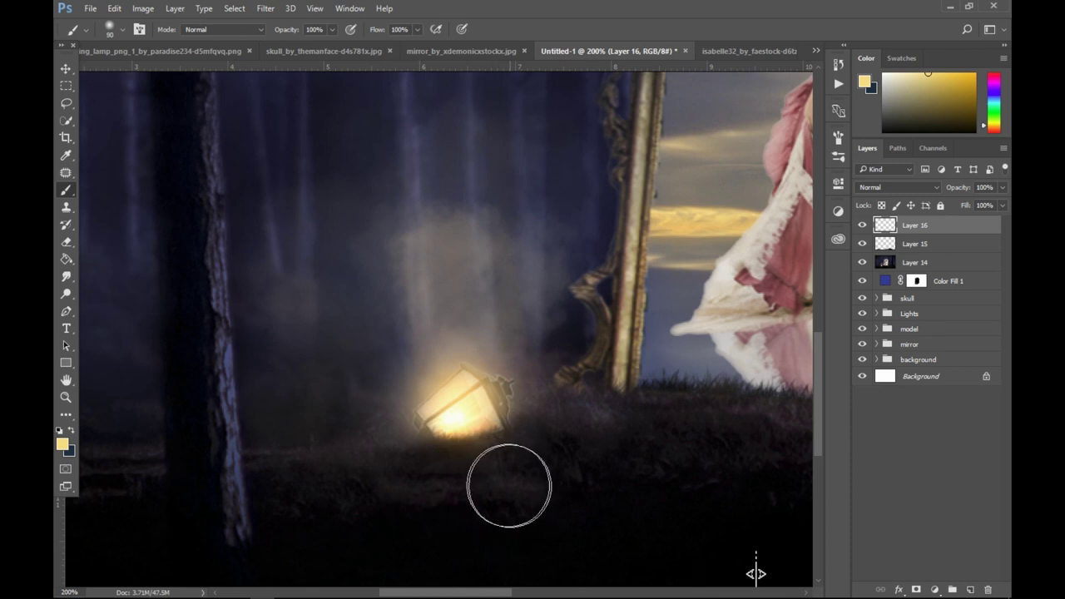
pyautogui.moveTo(502, 459)
pyautogui.mouseDown()
pyautogui.moveTo(434, 463)
pyautogui.moveTo(519, 458)
pyautogui.moveTo(532, 468)
pyautogui.moveTo(437, 479)
pyautogui.moveTo(361, 452)
pyautogui.moveTo(299, 462)
pyautogui.mouseUp()
pyautogui.click(881, 190)
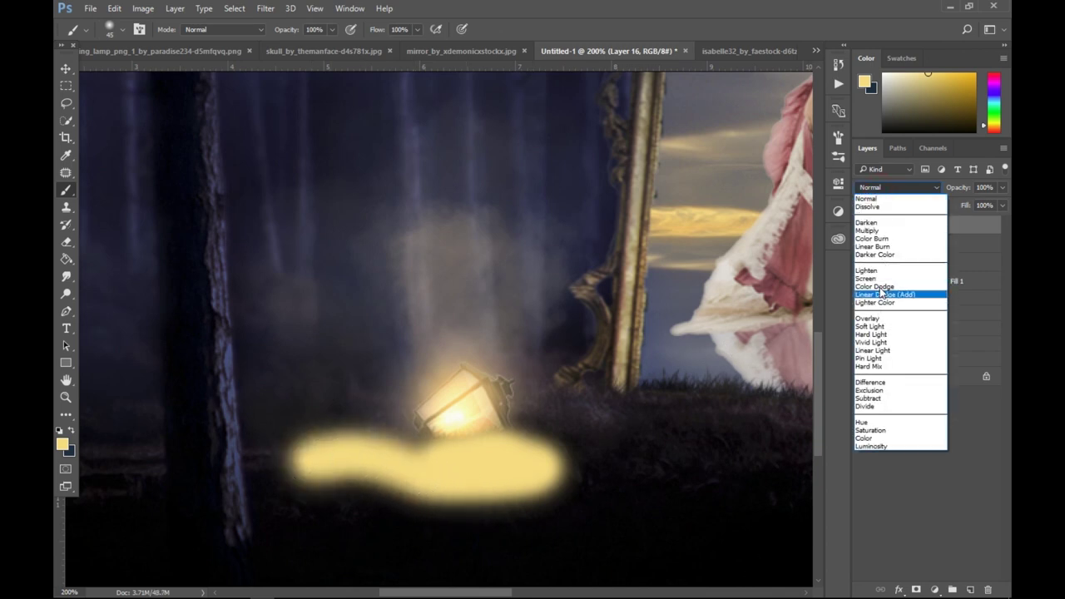
pyautogui.click(871, 326)
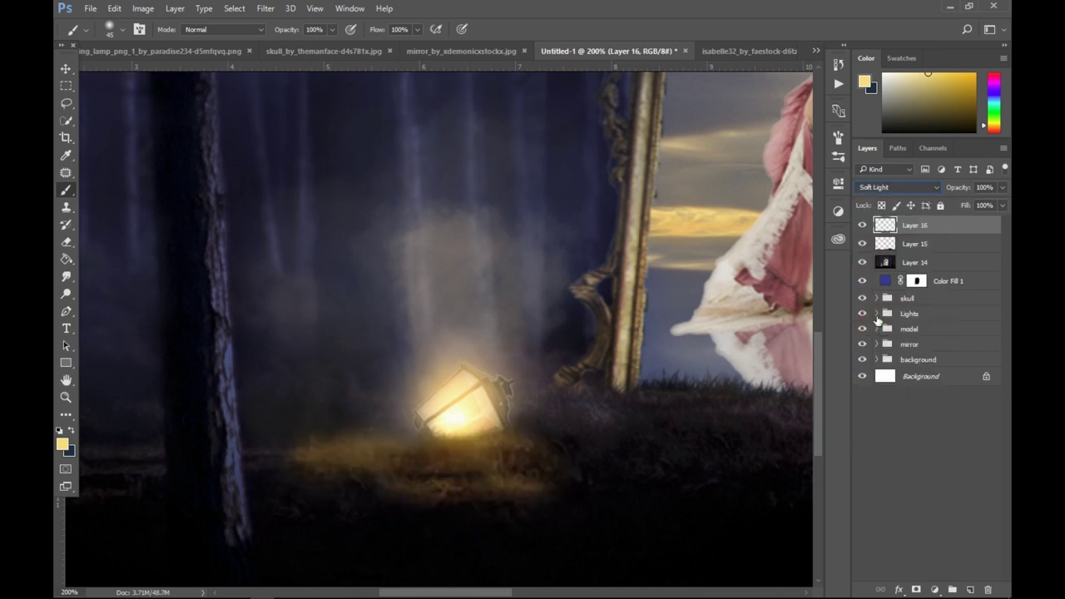
pyautogui.moveTo(967, 191); pyautogui.dragTo(956, 190)
# Paint extra warm haze on the ground near the mirror's base, then zoom out to the whole image.
pyautogui.hotkey('ctrl', '-')
pyautogui.hotkey('ctrl', '-')
pyautogui.hotkey('ctrl', '+')
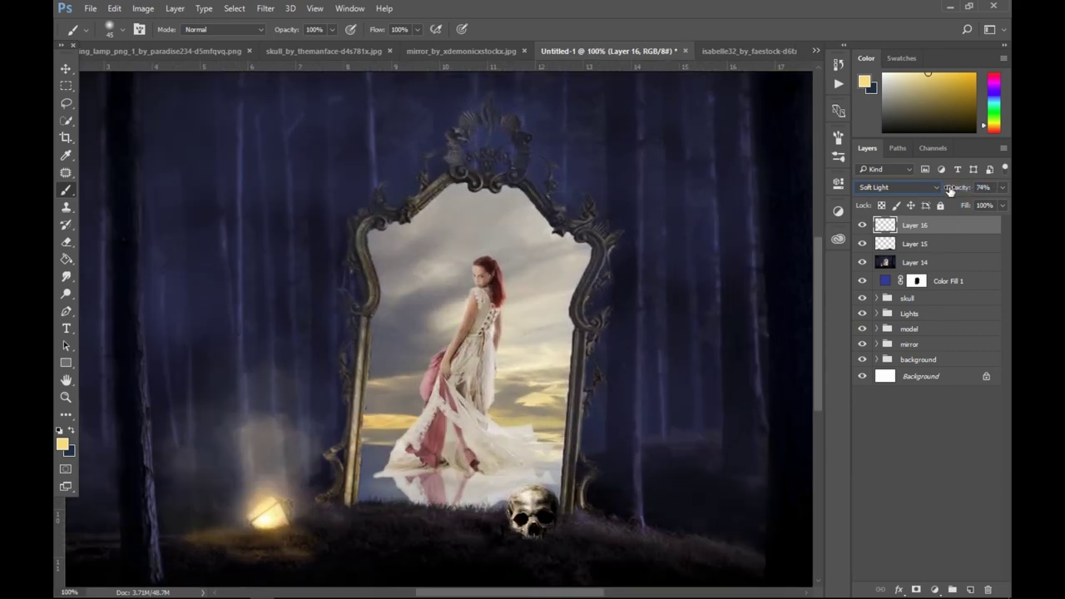
pyautogui.hscroll(5, 699, 390)
pyautogui.hscroll(1, 590, 468)
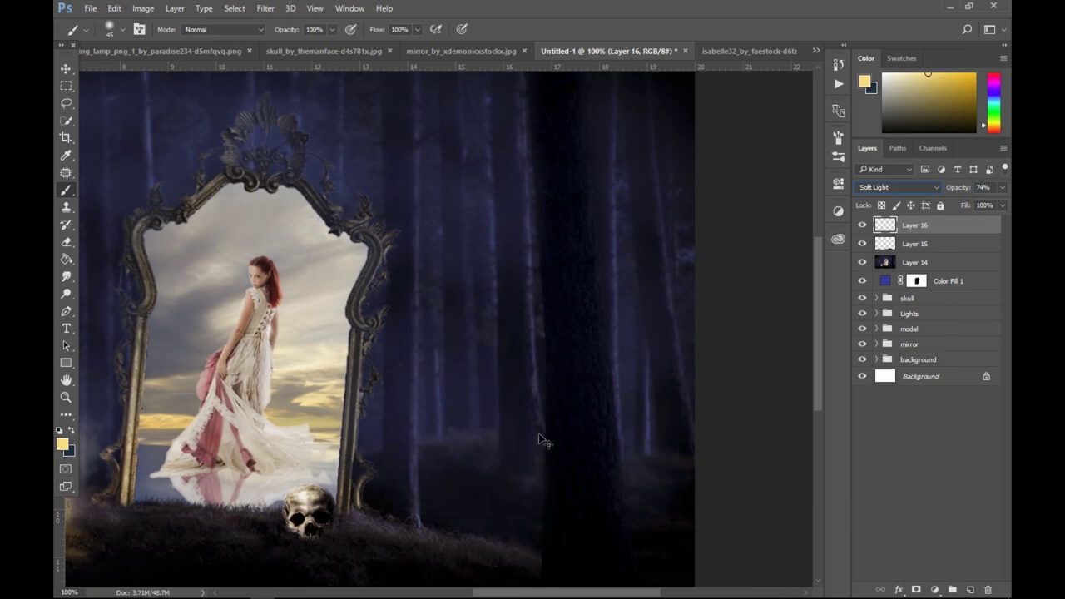
pyautogui.moveTo(541, 593); pyautogui.dragTo(456, 595)
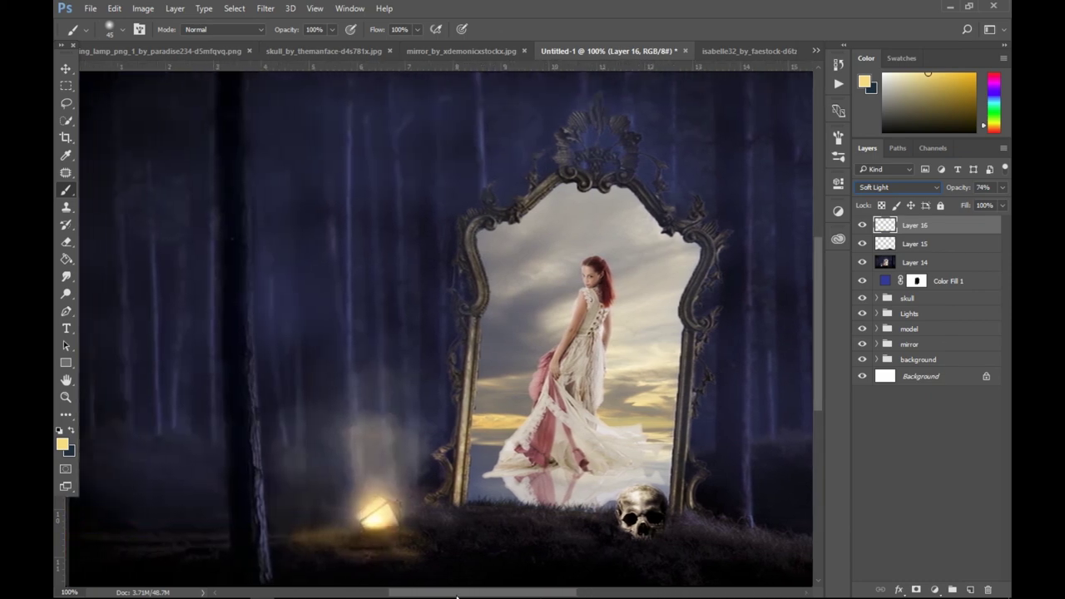
pyautogui.hotkey('ctrl', '+')
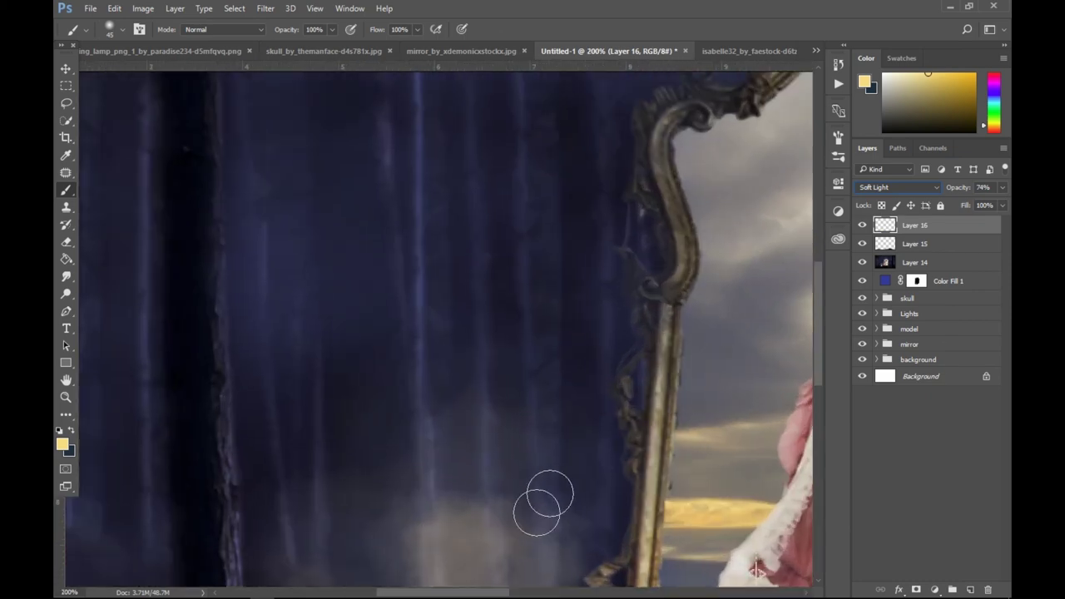
pyautogui.moveTo(816, 287); pyautogui.dragTo(805, 366)
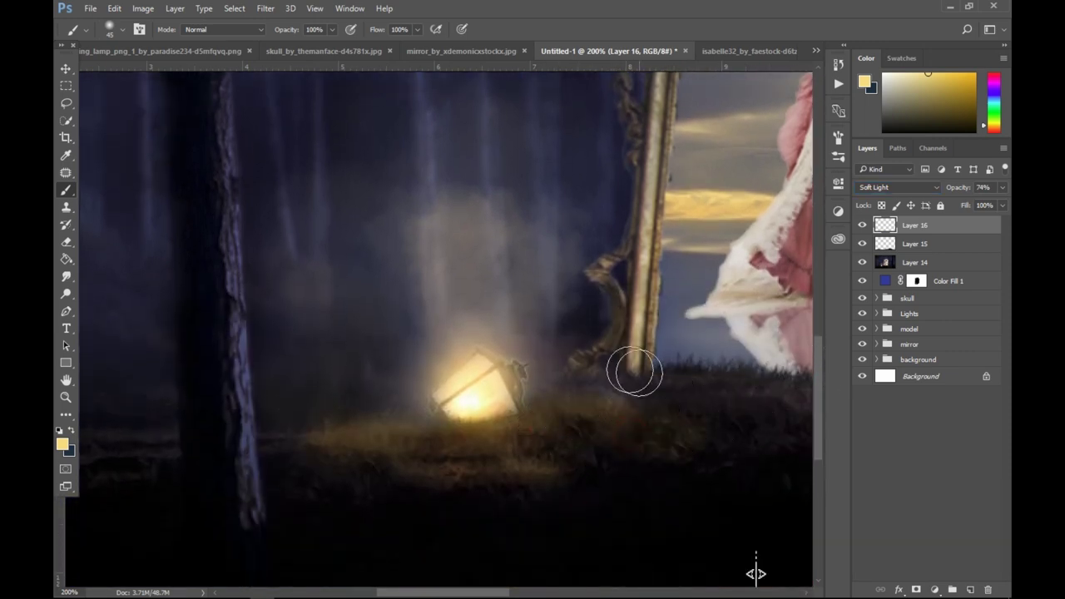
pyautogui.moveTo(634, 372); pyautogui.dragTo(594, 408)
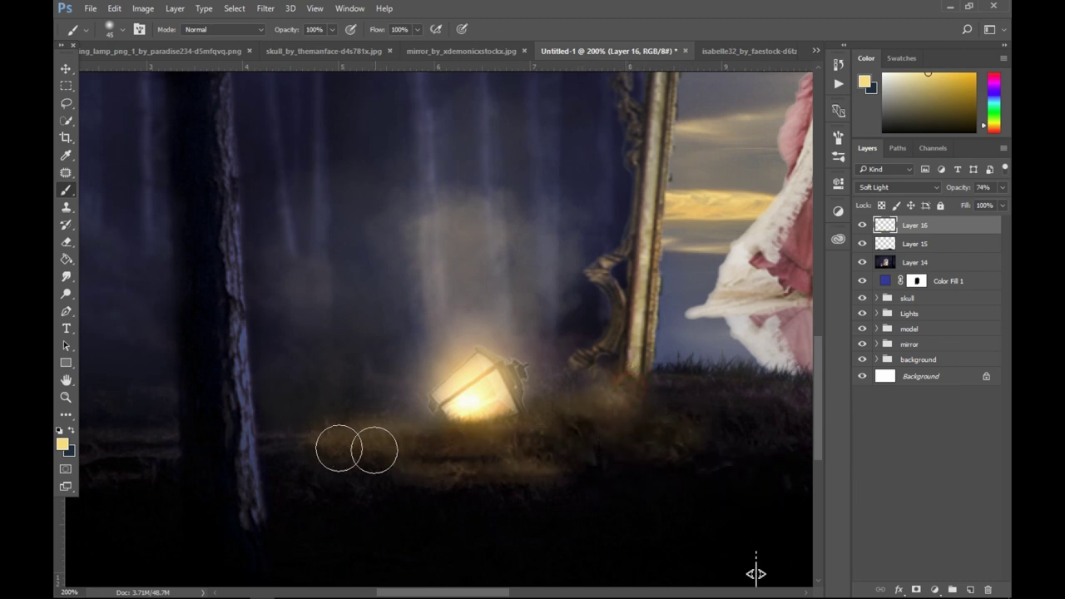
pyautogui.hotkey('ctrl', '-')
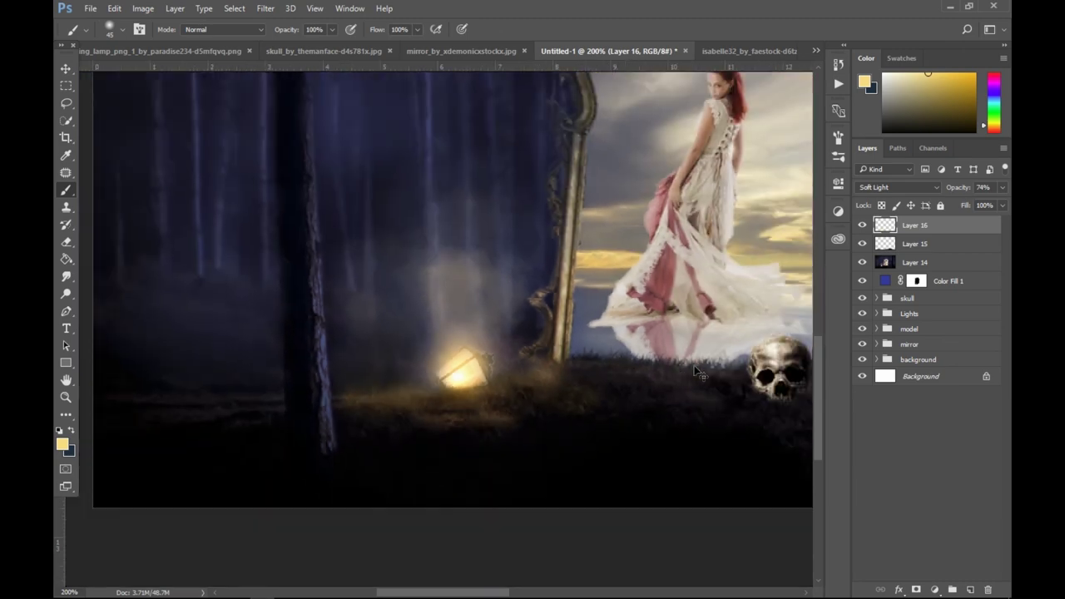
pyautogui.hotkey('ctrl', '-')
pyautogui.hotkey('ctrl', '-')
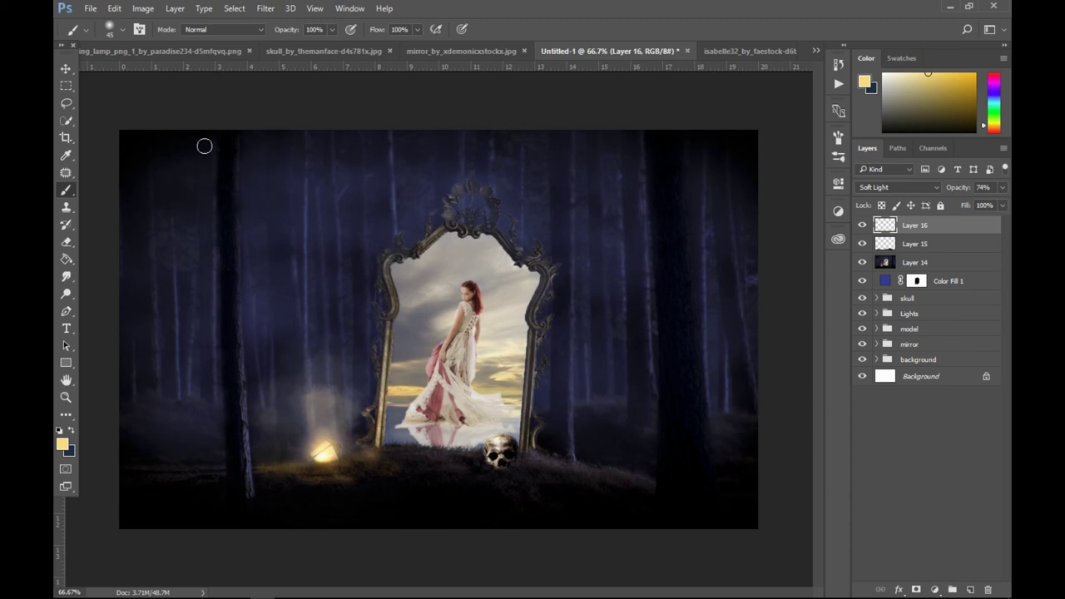
pyautogui.click(65, 70)
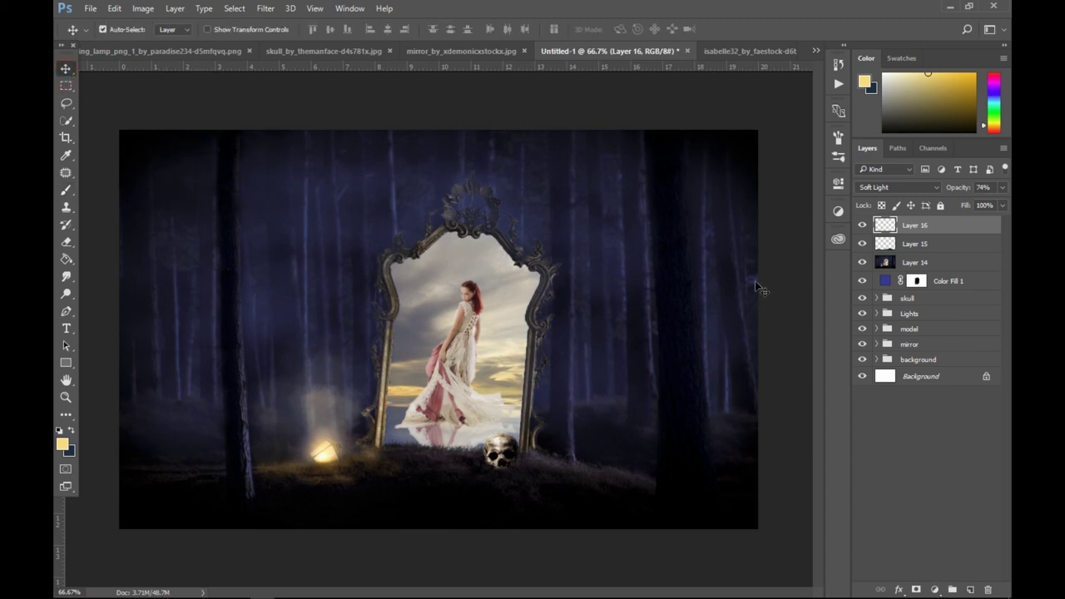
# Add a Levels adjustment layer with the white input level at 225 to brighten the scene.
pyautogui.press('ctrl')
pyautogui.click(935, 589)
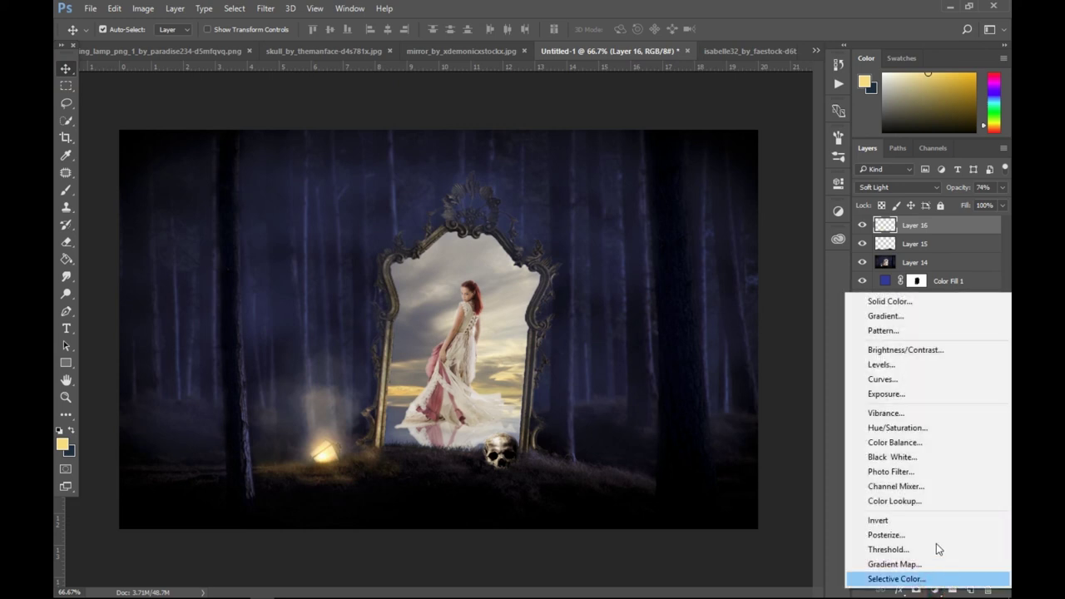
pyautogui.click(920, 367)
pyautogui.moveTo(805, 315); pyautogui.dragTo(728, 319)
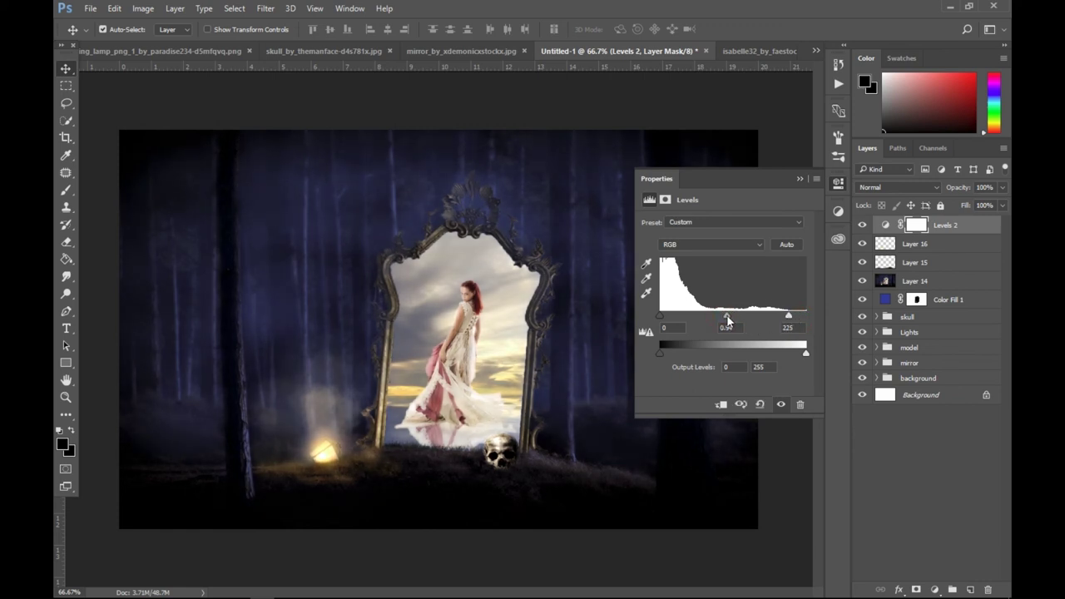
pyautogui.click(797, 180)
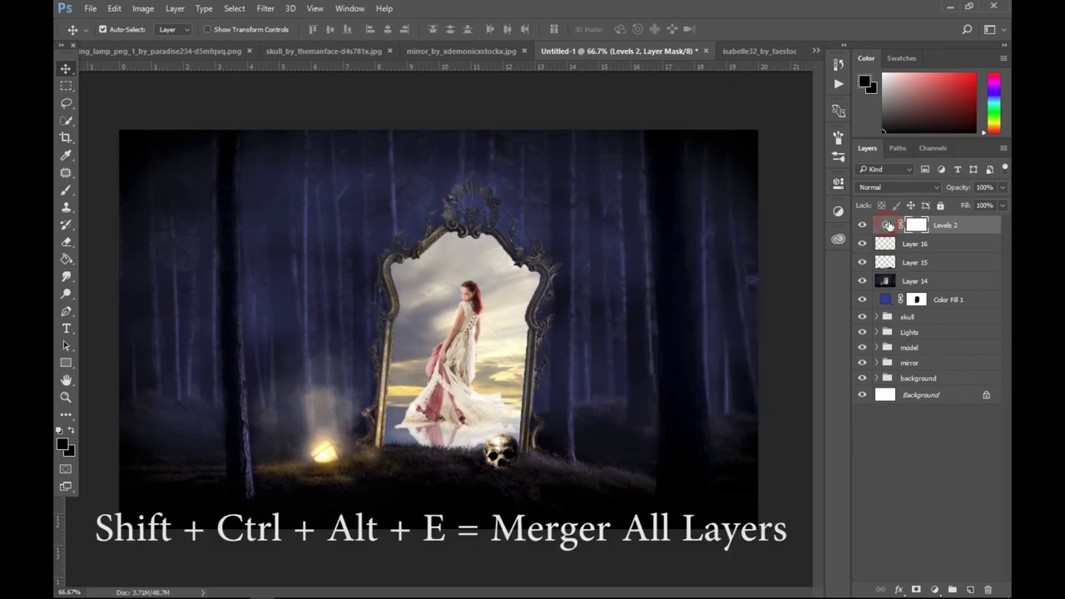
# Stamp all visible layers into a new layer set to Hard Light.
pyautogui.hotkey('ctrl', 'shift', 'alt', 'e')
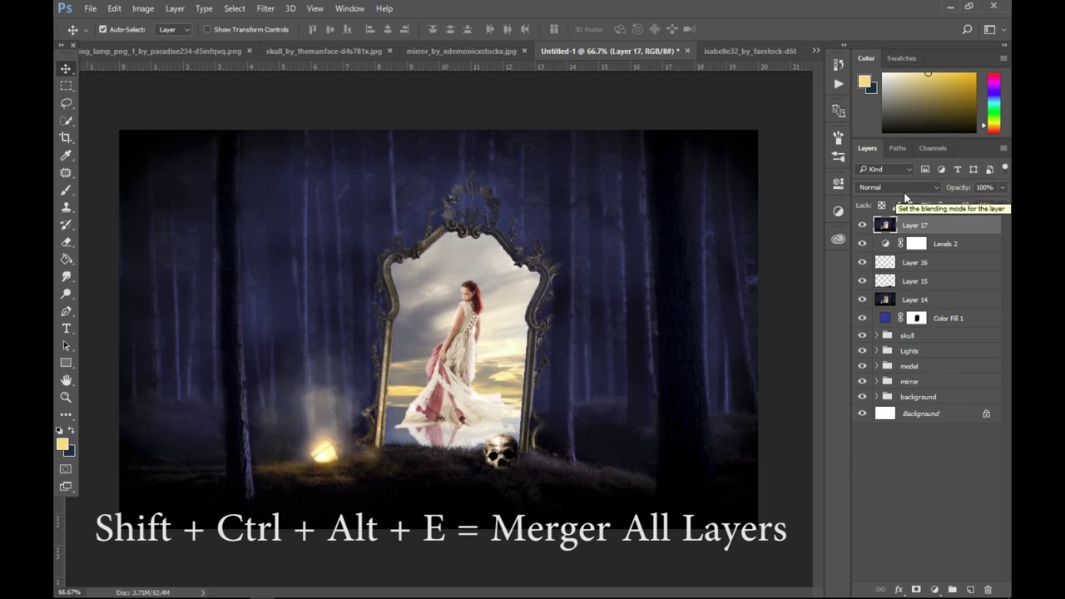
pyautogui.click(907, 189)
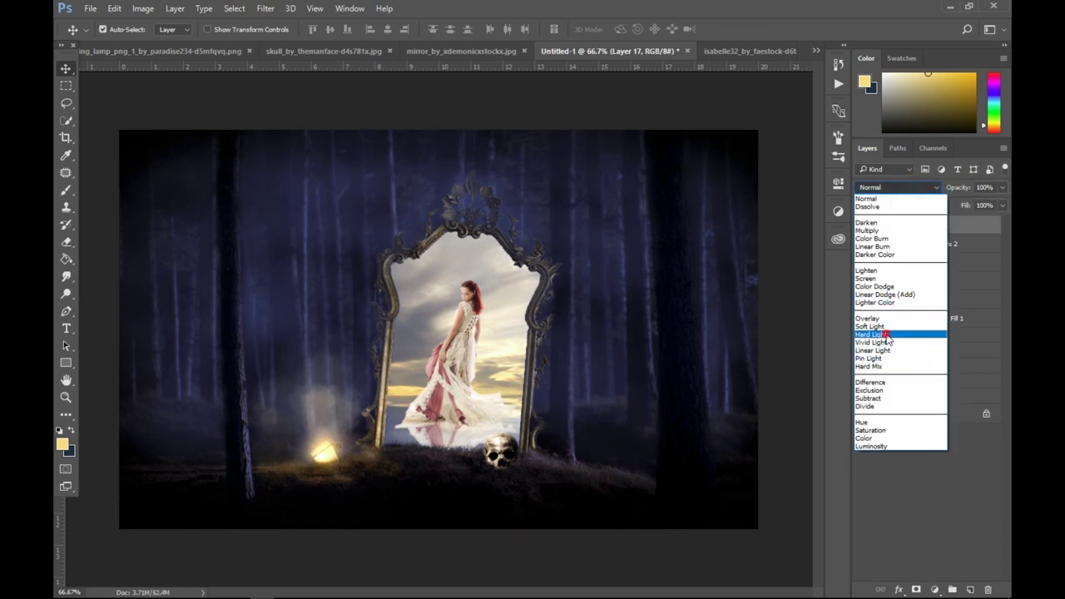
pyautogui.click(892, 335)
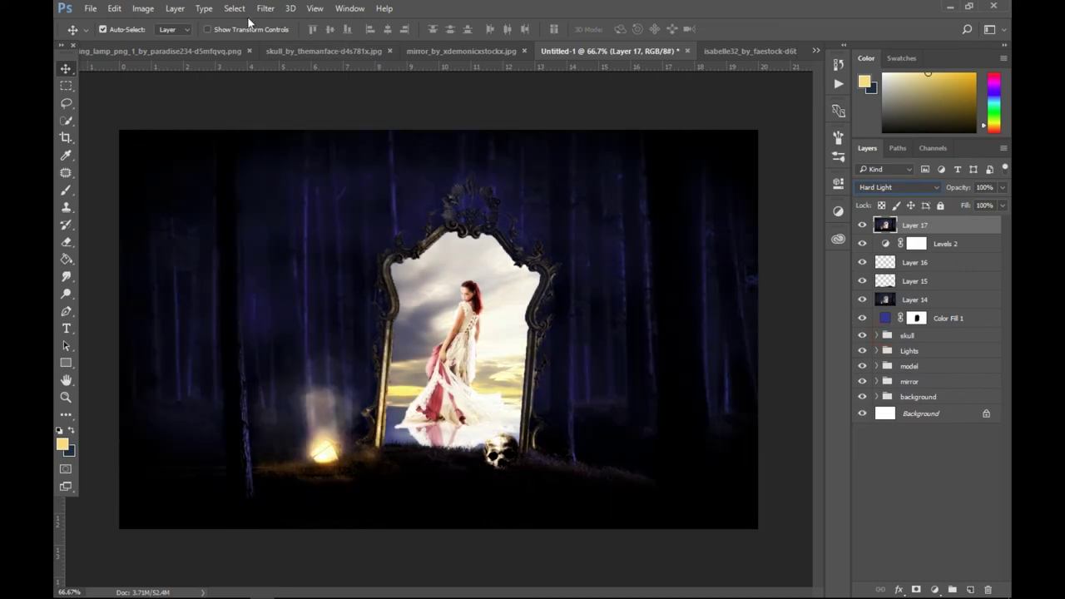
# Apply a High Pass filter with a 0.3 px radius to the merged layer.
pyautogui.click(265, 10)
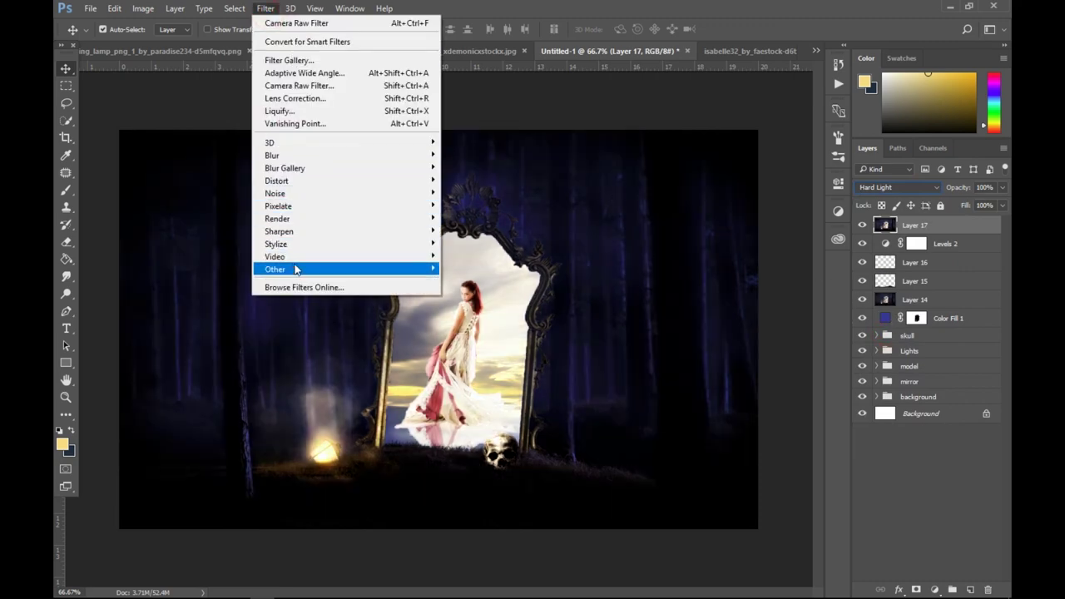
pyautogui.moveTo(275, 269)
pyautogui.click(468, 280)
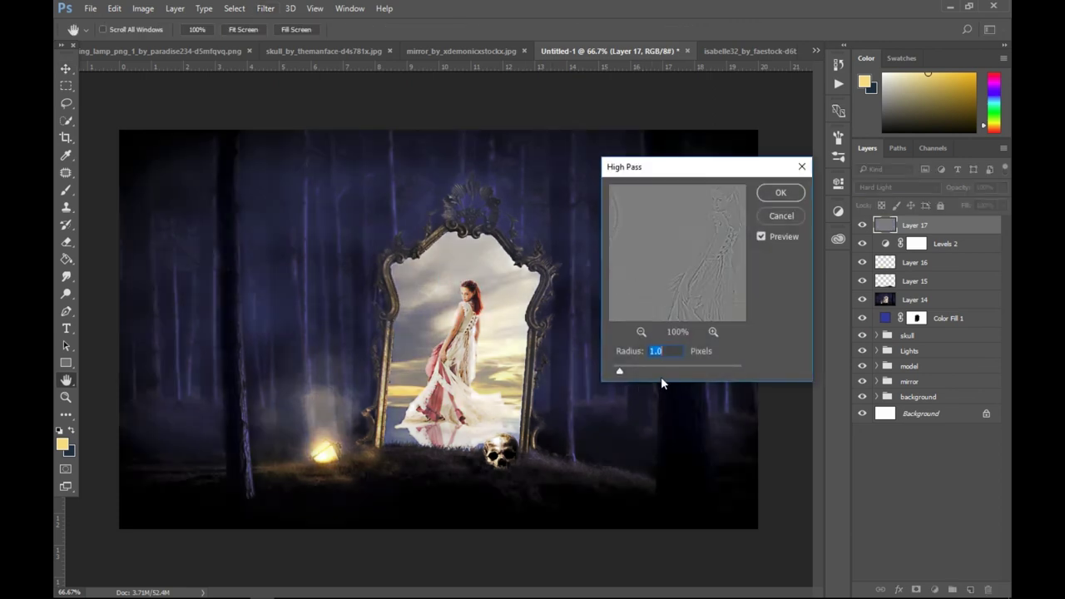
pyautogui.moveTo(619, 371); pyautogui.dragTo(606, 372)
pyautogui.moveTo(616, 374); pyautogui.dragTo(614, 374)
pyautogui.moveTo(616, 373); pyautogui.dragTo(616, 374)
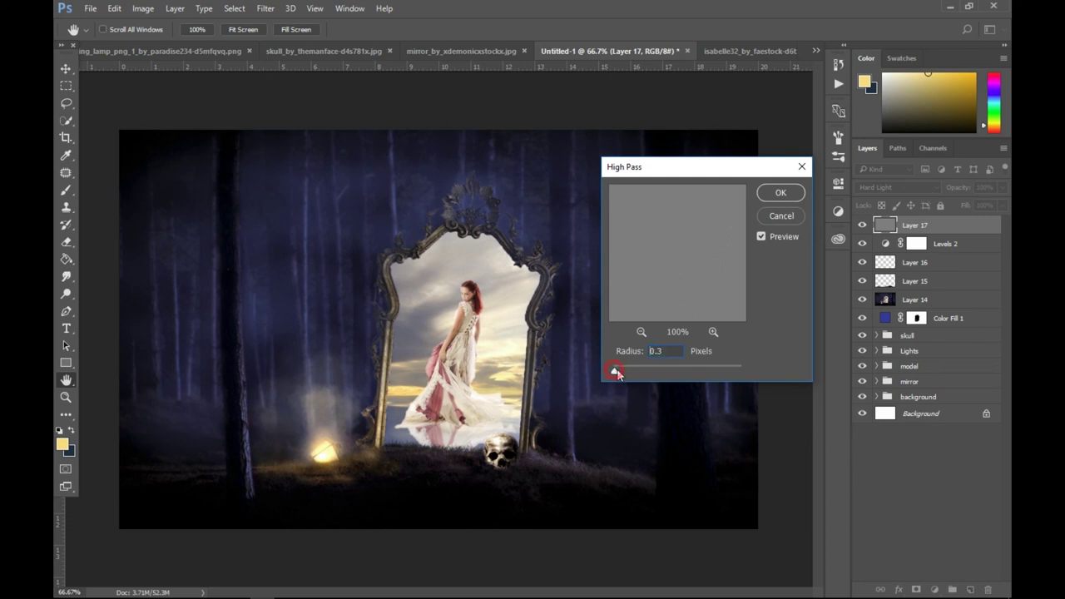
pyautogui.click(780, 193)
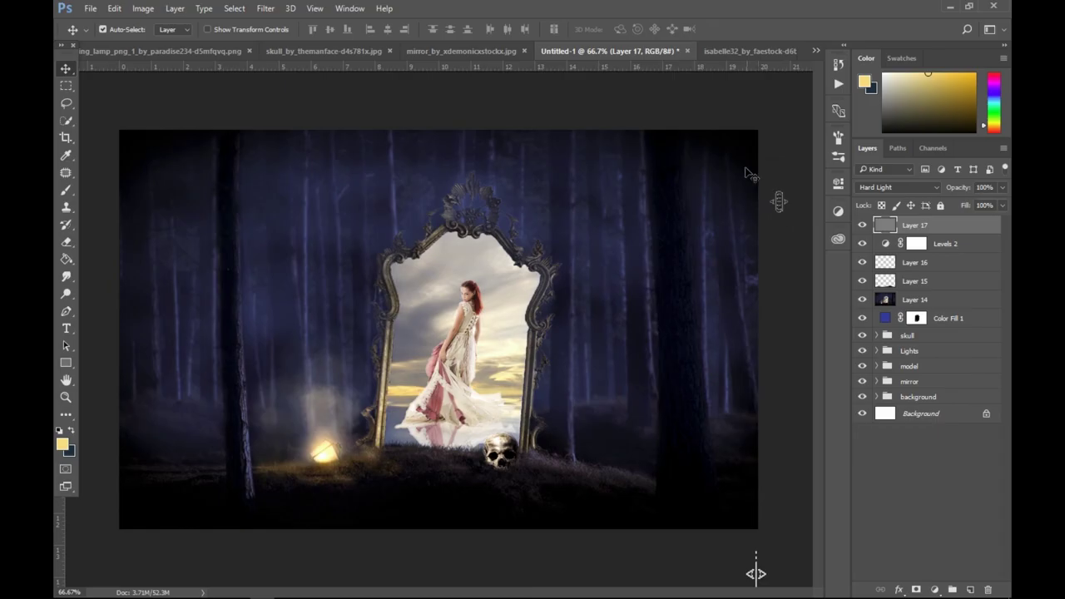